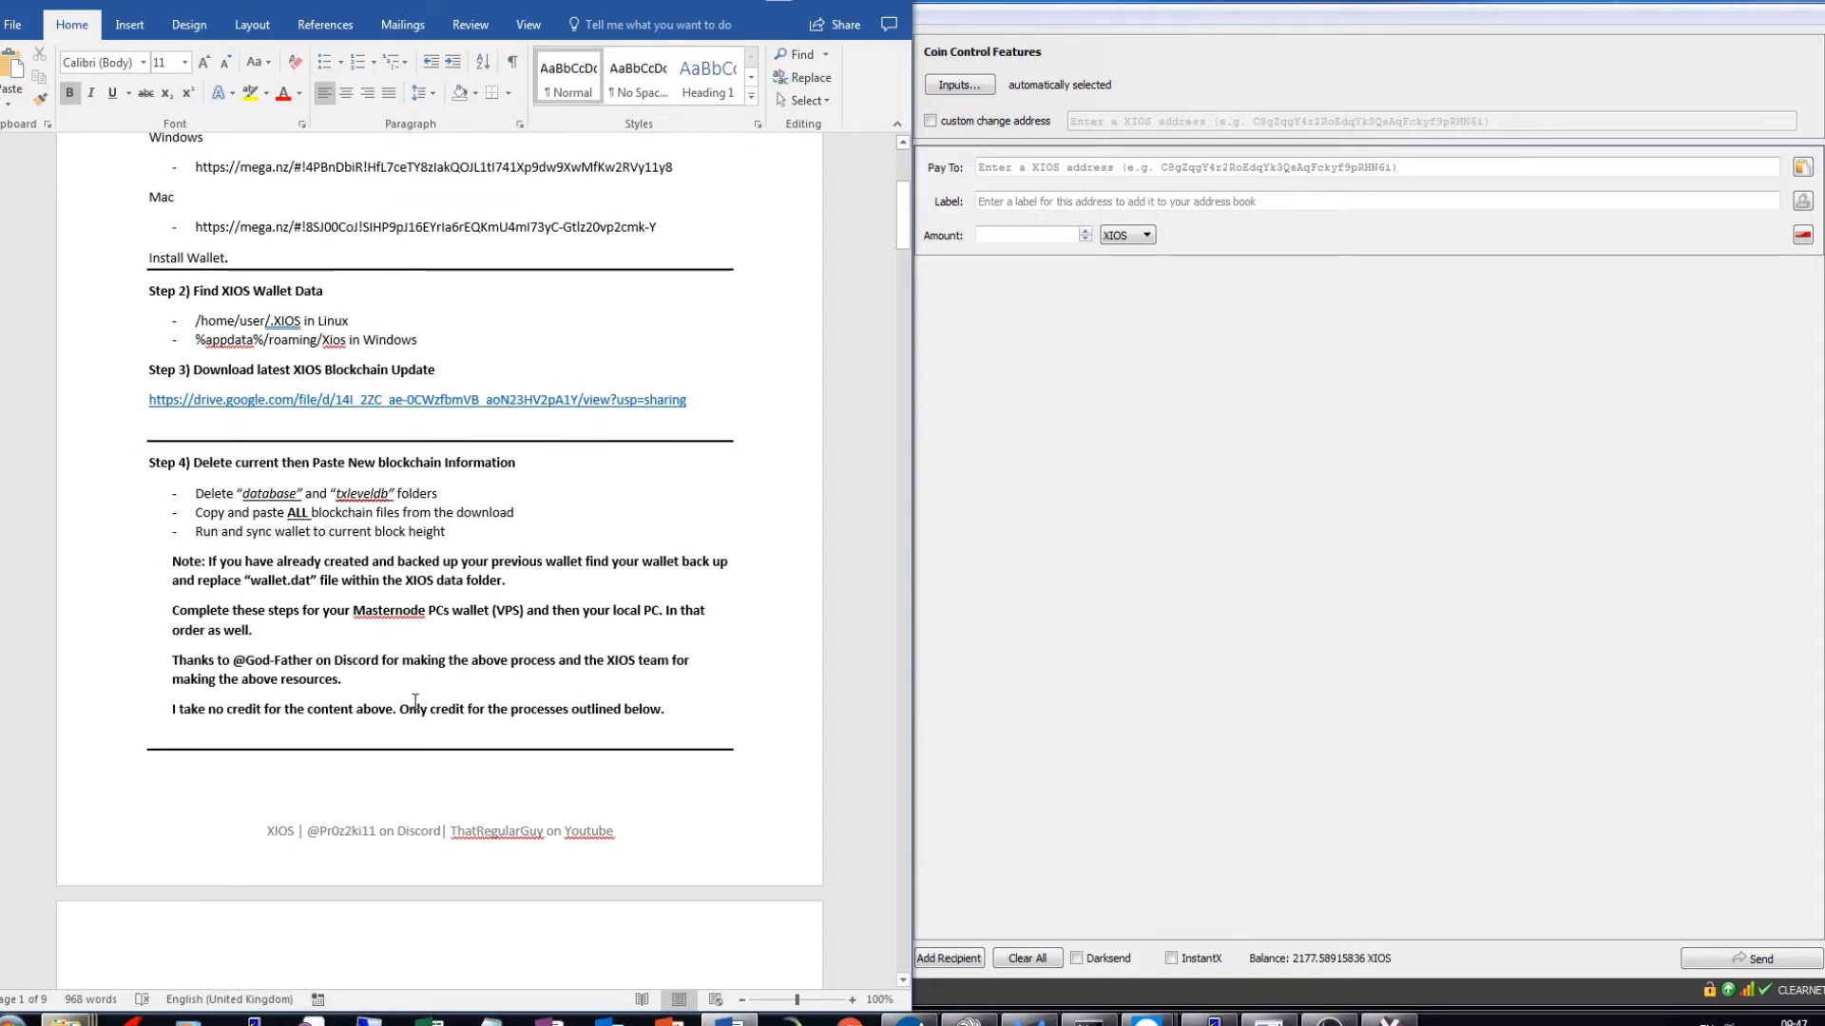
# Review the guide's title line and its Windows download link
pyautogui.scroll(-6, 552, 665)
pyautogui.scroll(-3, 589, 654)
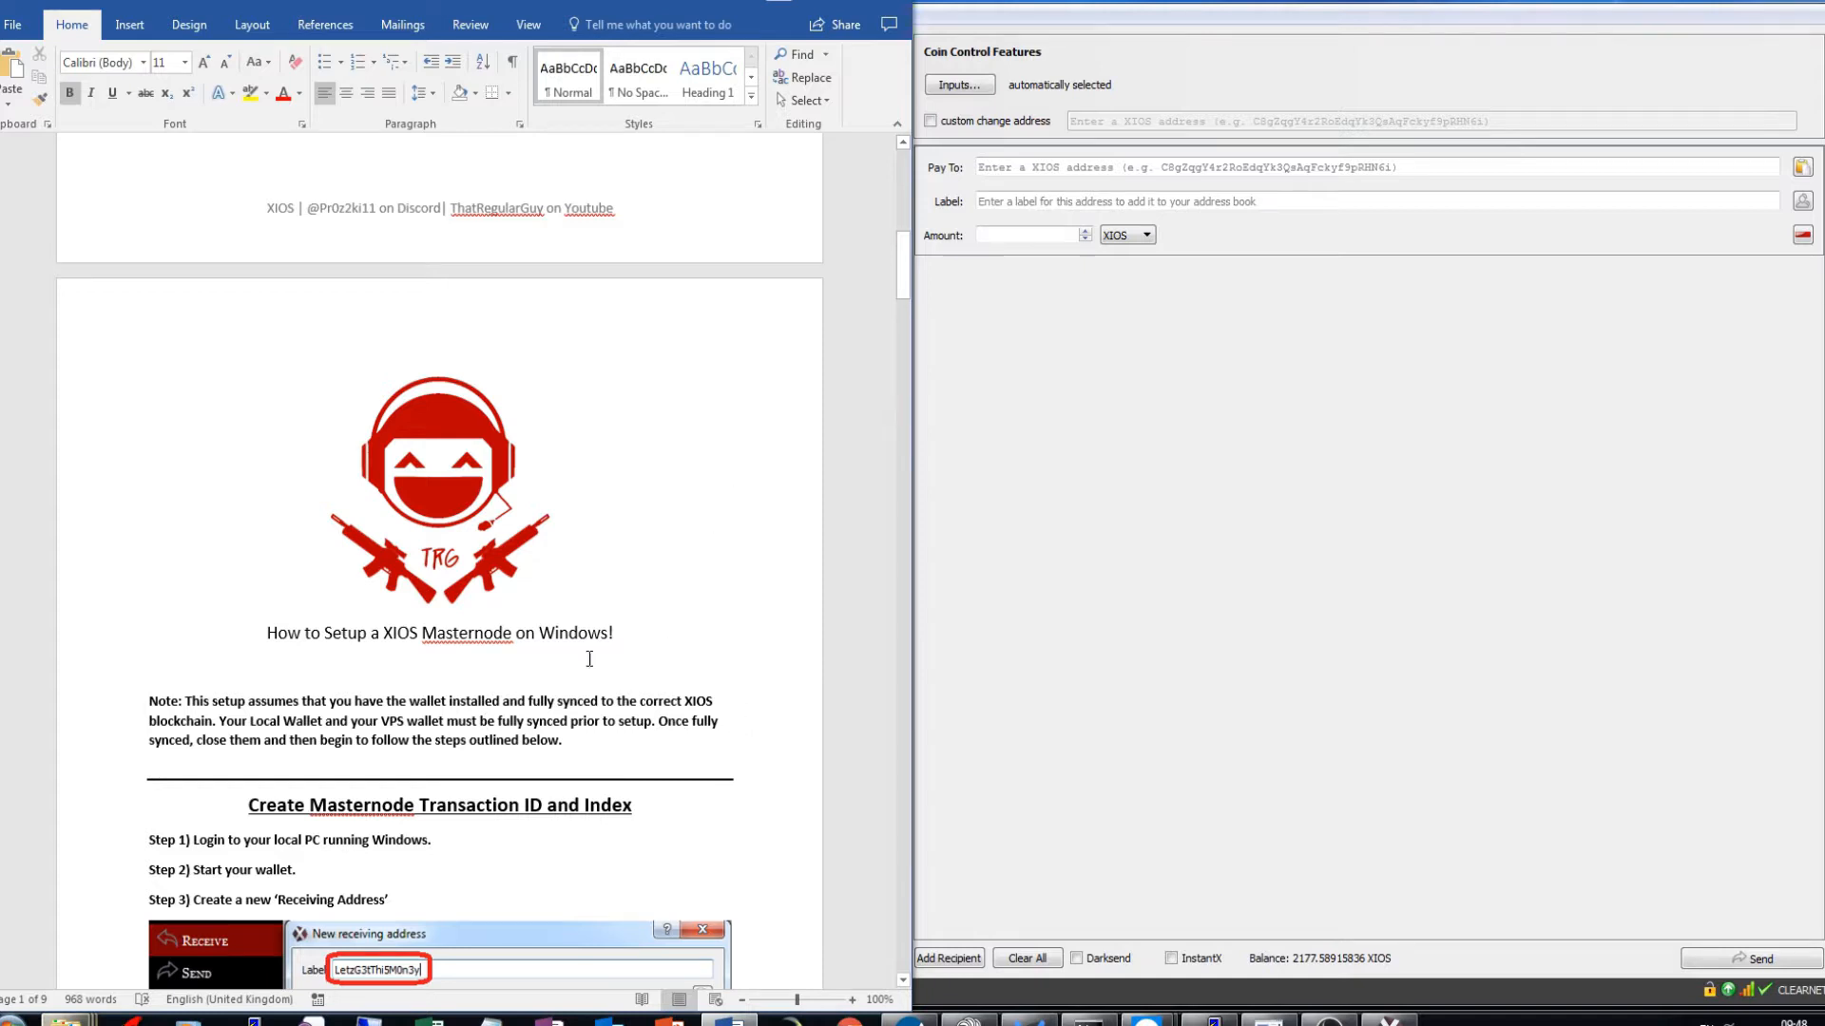
pyautogui.scroll(5, 725, 574)
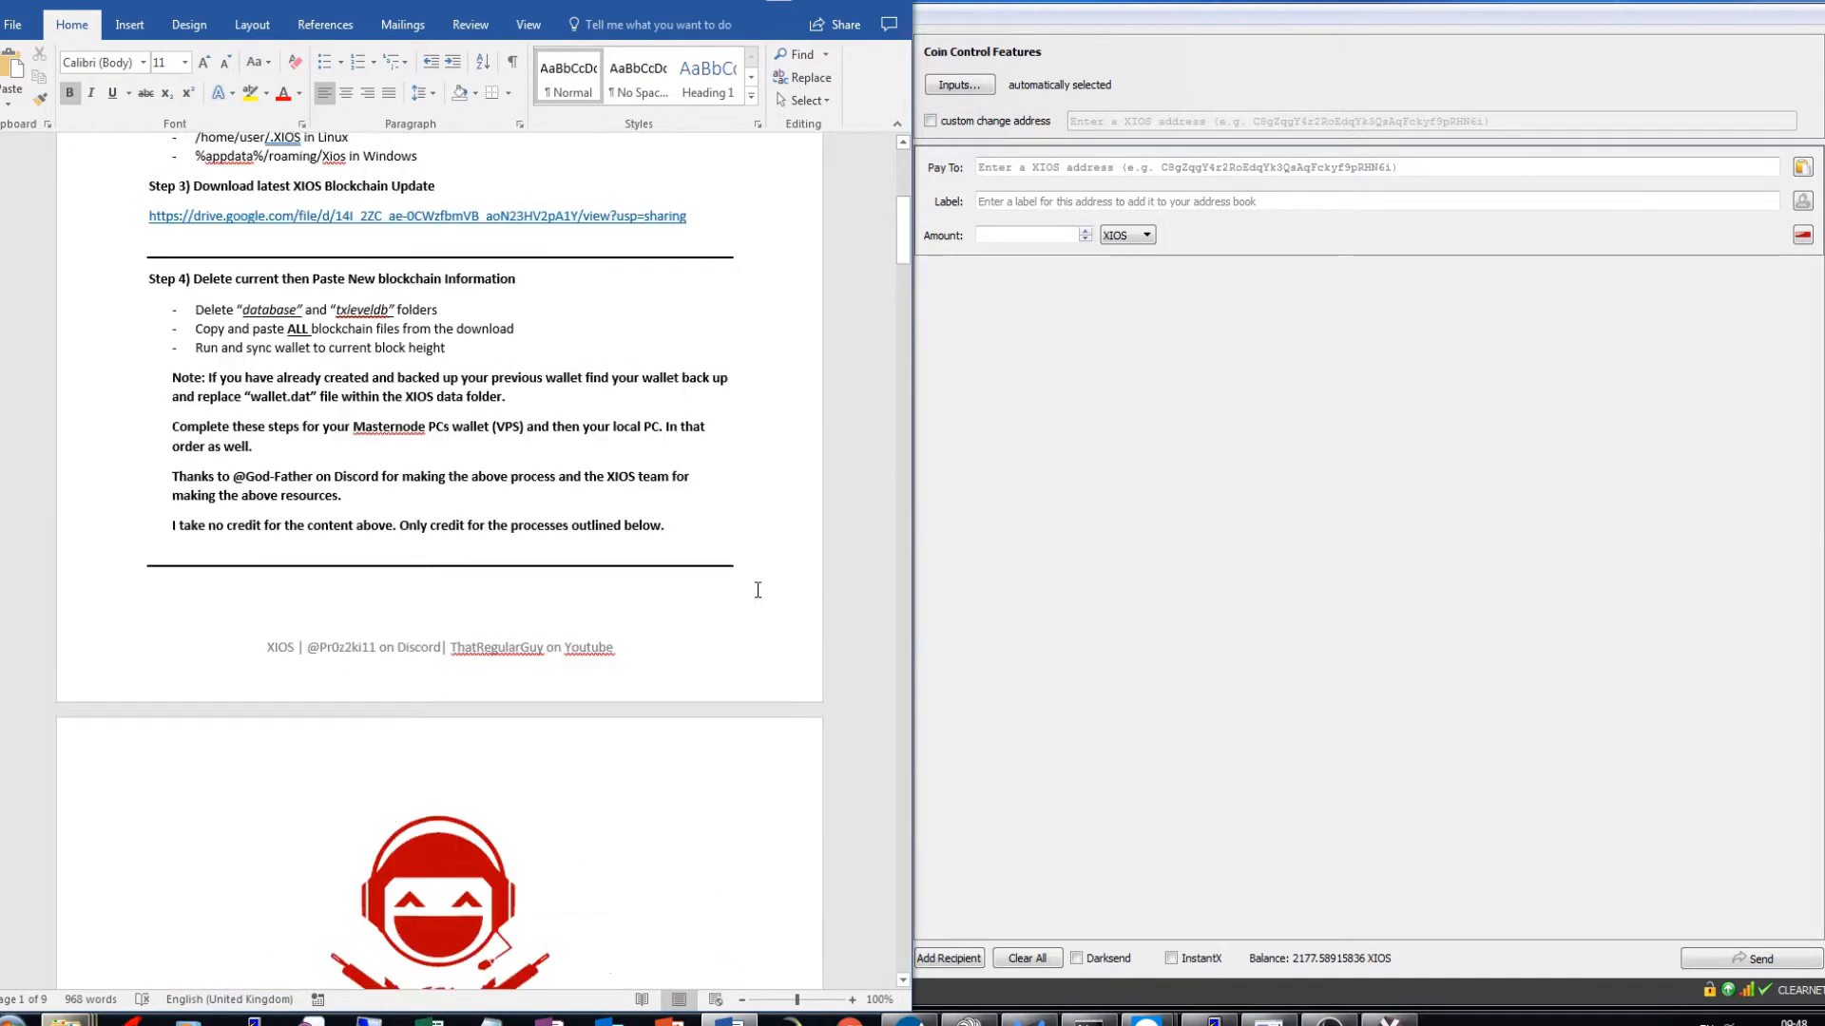
pyautogui.scroll(6, 758, 590)
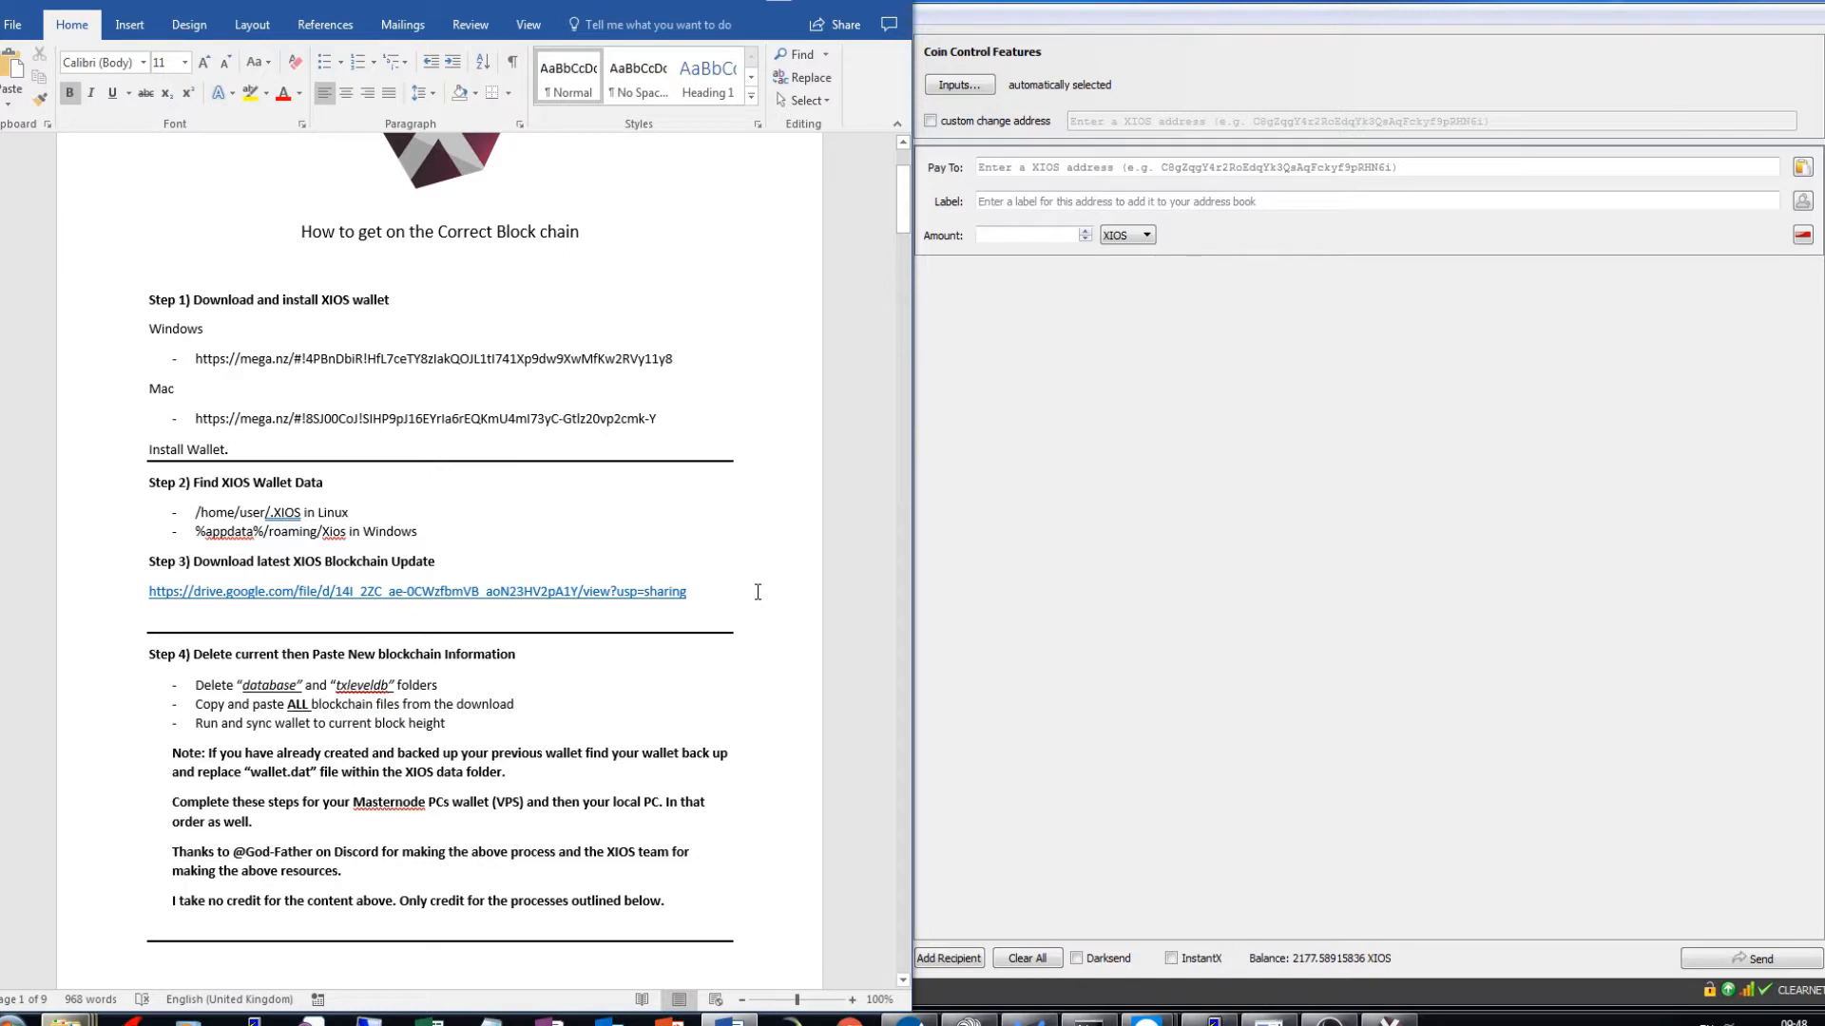
pyautogui.doubleClick(309, 231)
pyautogui.moveTo(347, 231); pyautogui.dragTo(579, 231)
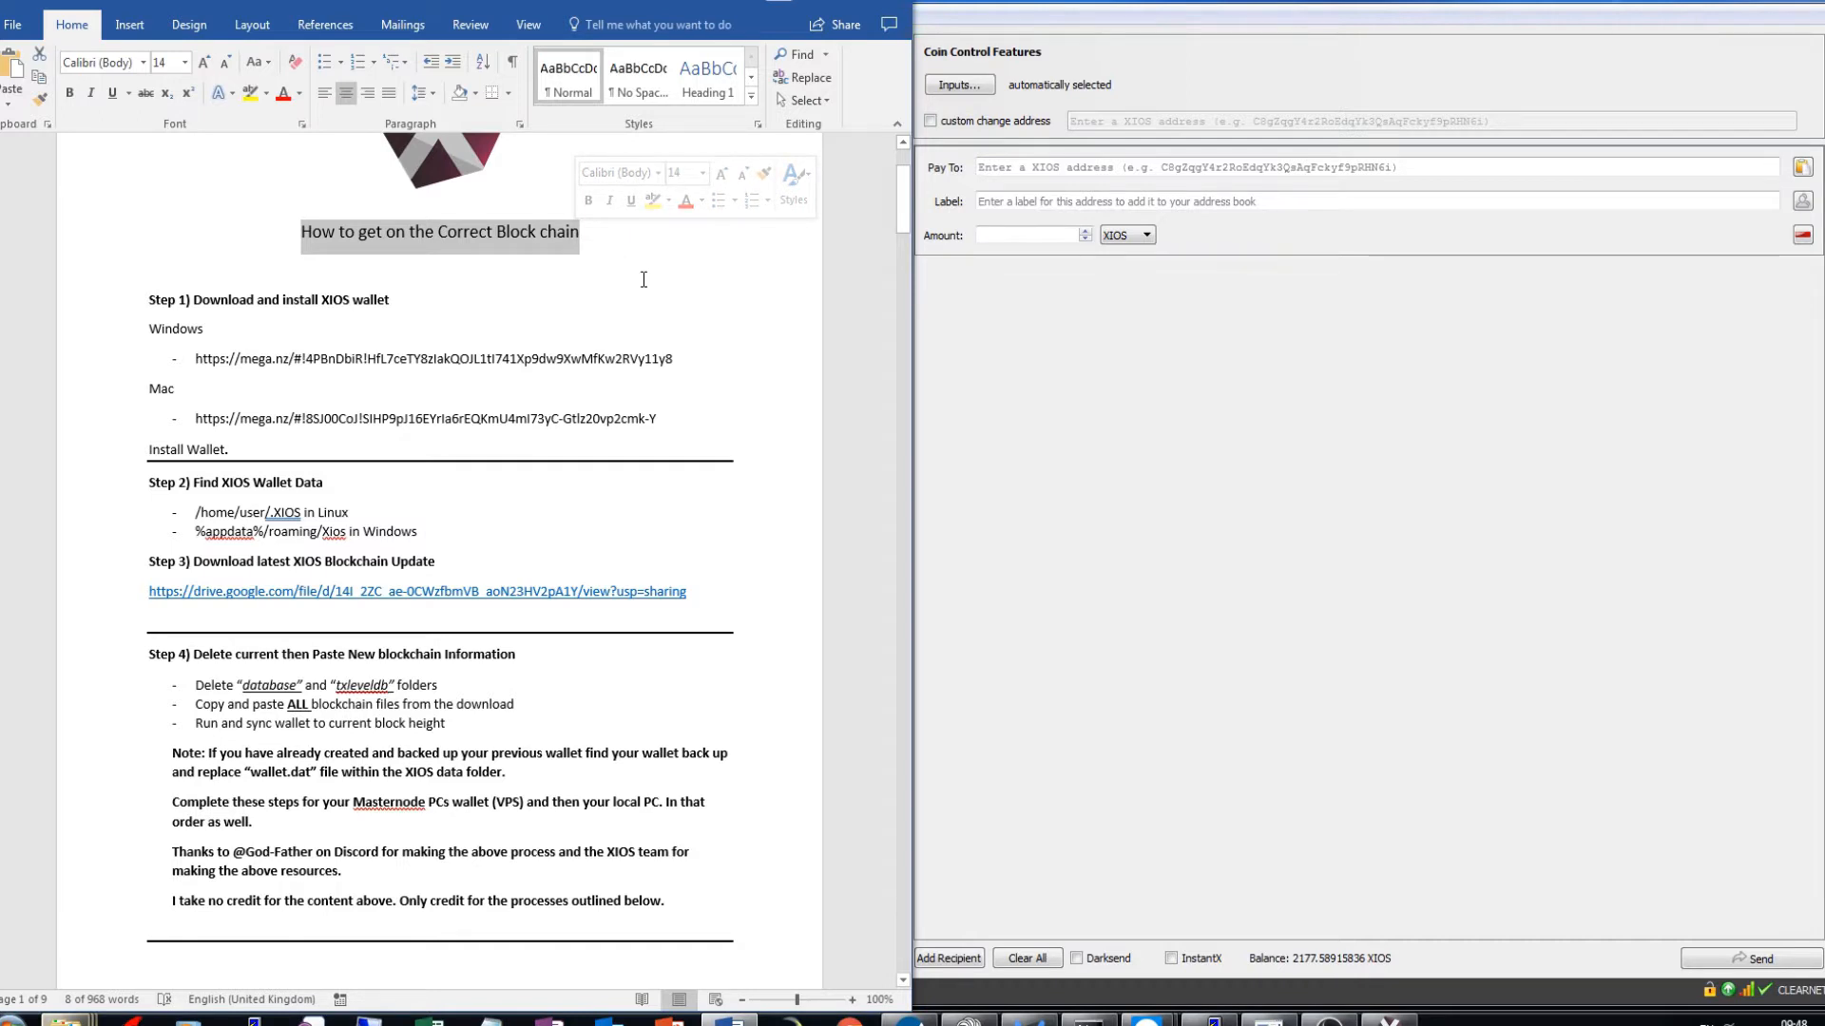
pyautogui.click(334, 234)
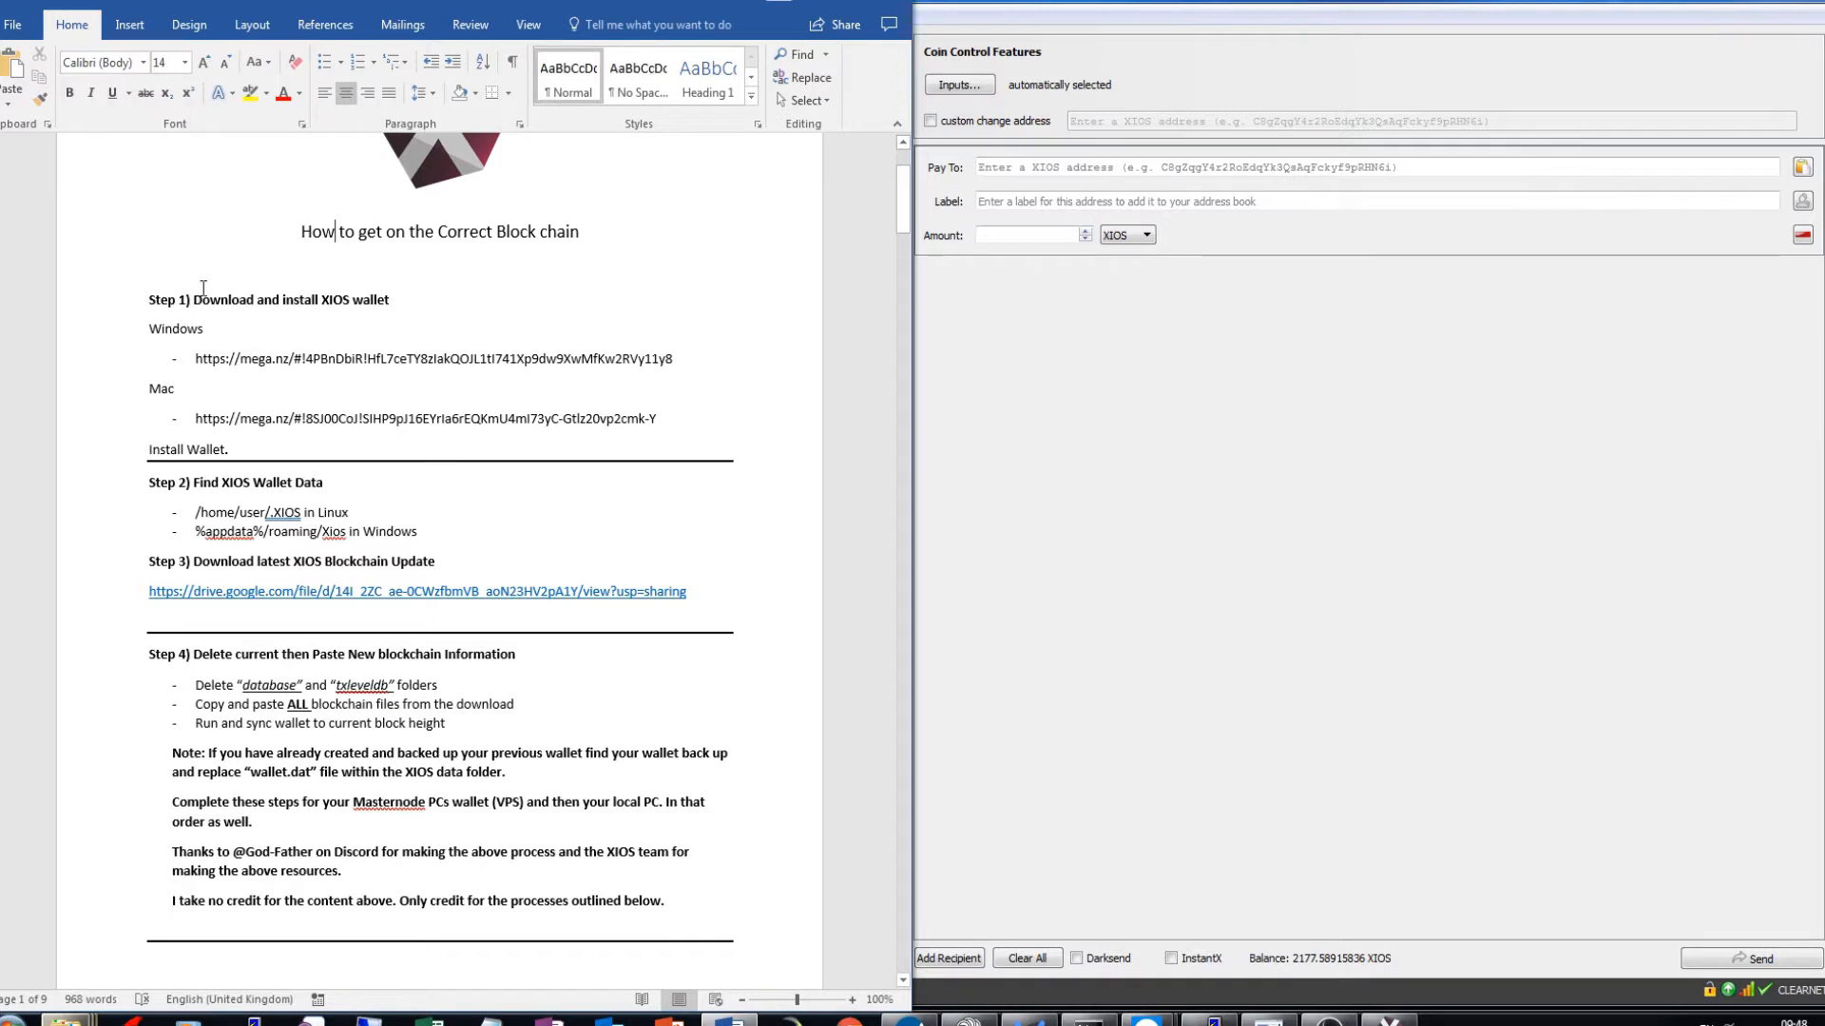
pyautogui.moveTo(196, 360); pyautogui.dragTo(679, 356)
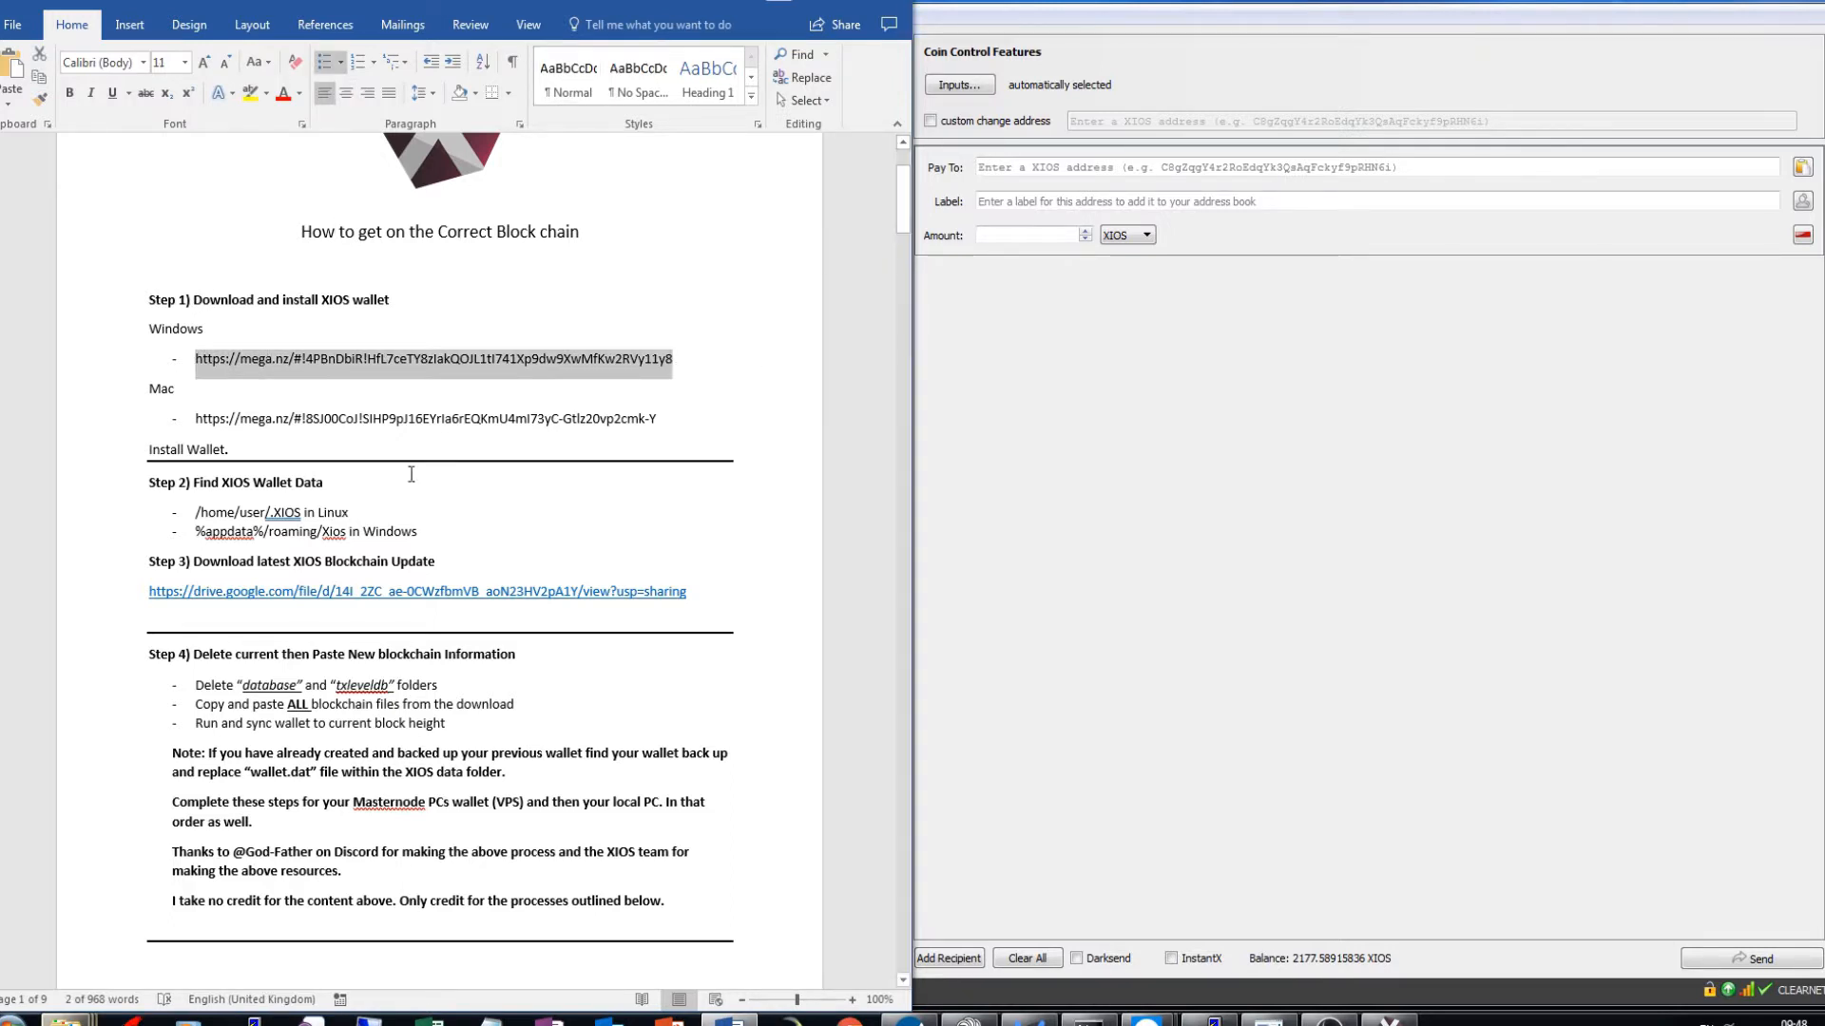
pyautogui.click(284, 361)
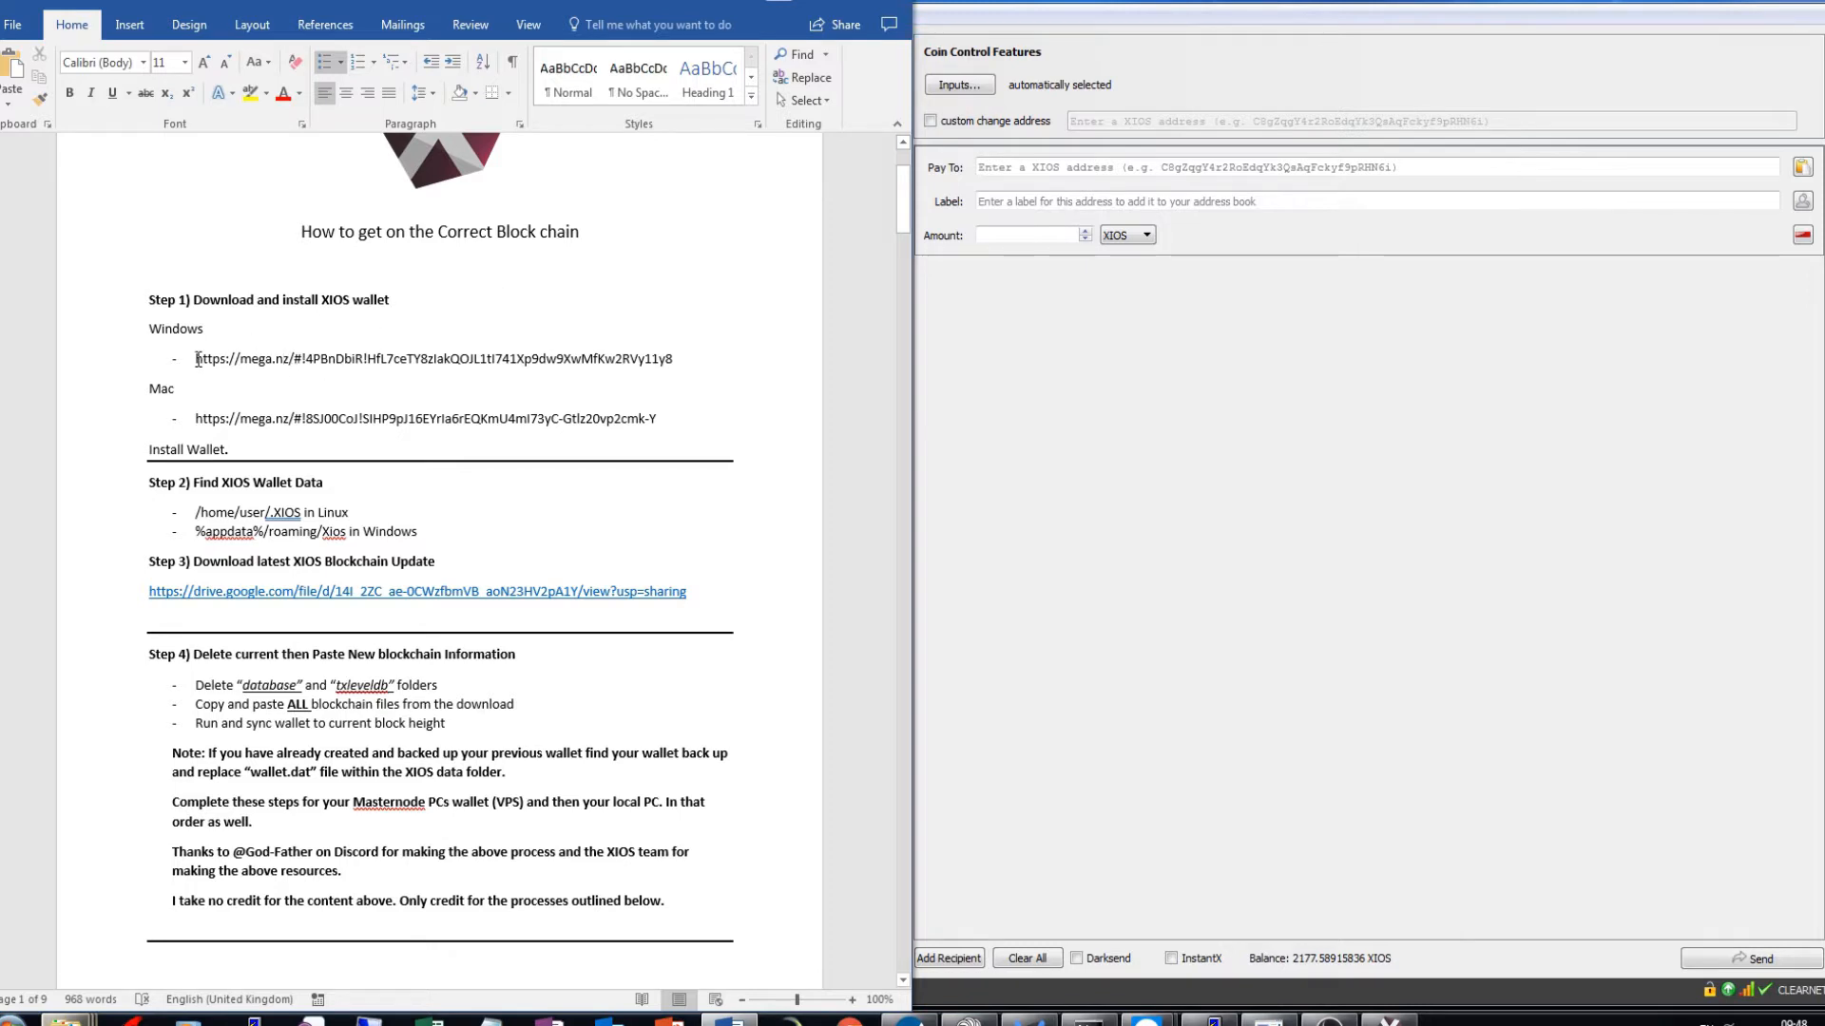
pyautogui.moveTo(196, 358); pyautogui.dragTo(673, 362)
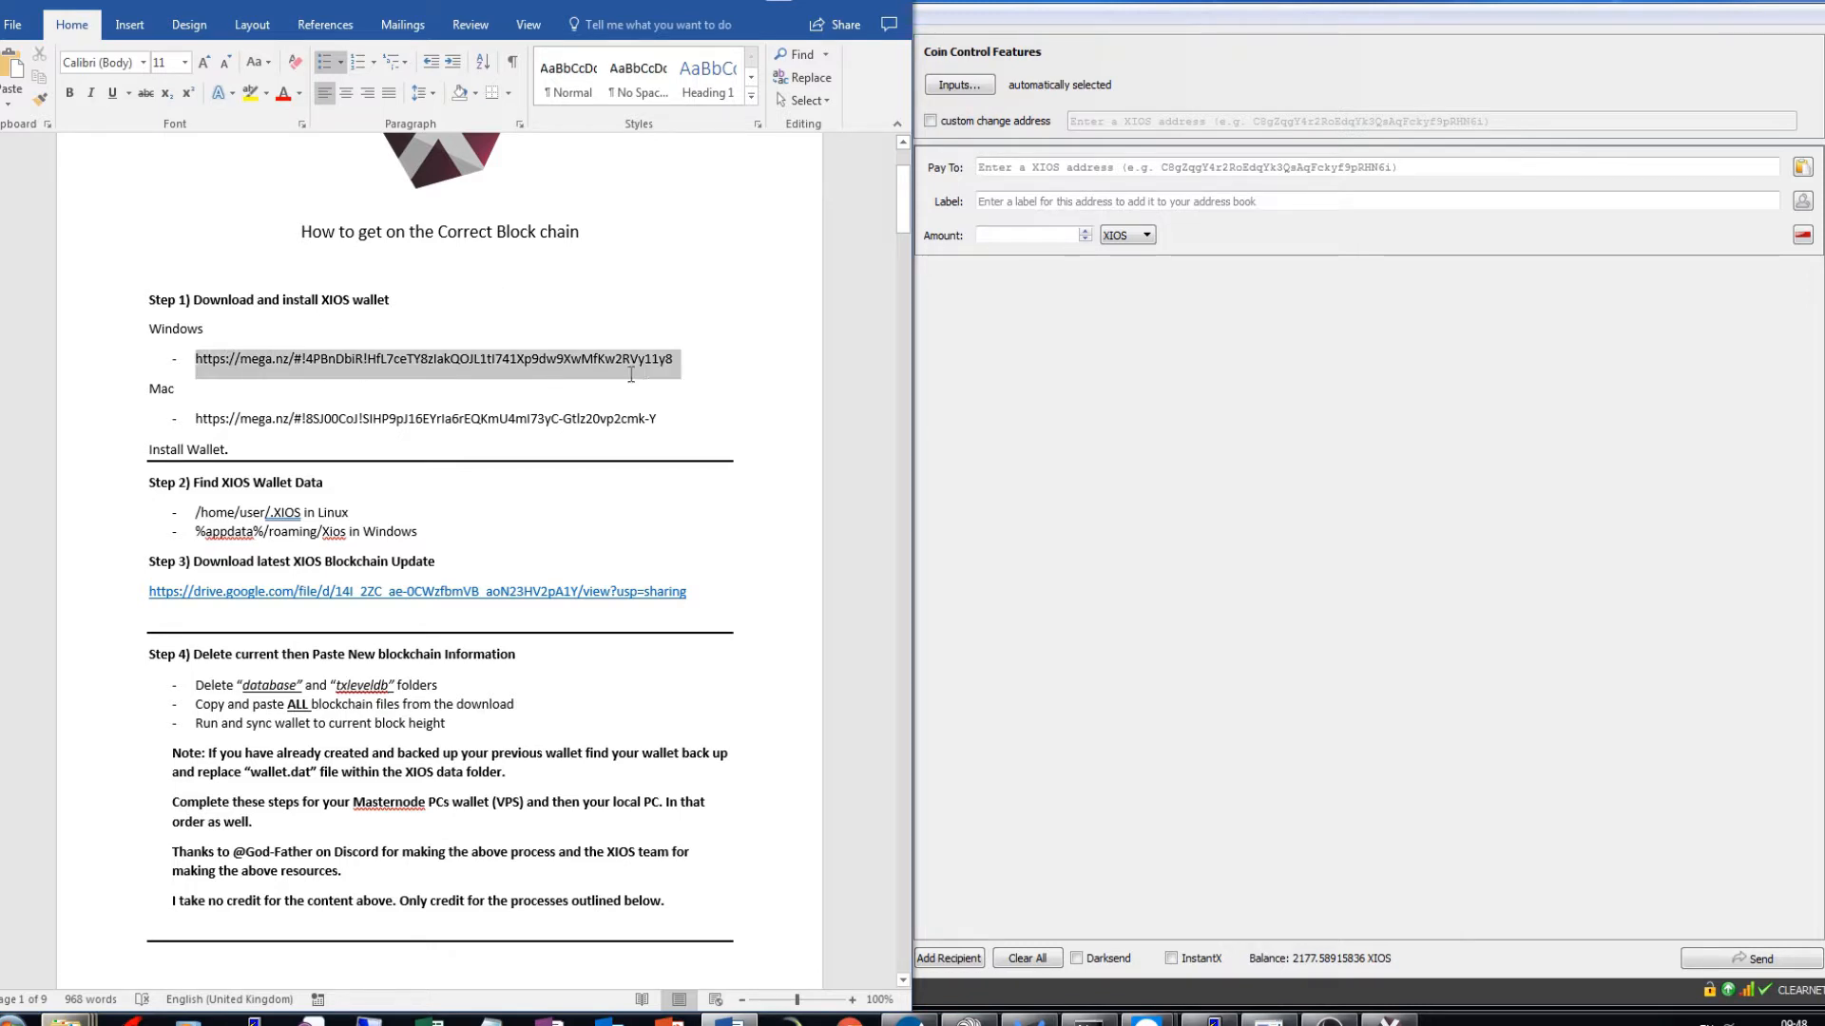
pyautogui.click(347, 399)
# Read the Step 3 heading about the latest XIOS Blockchain Update
pyautogui.scroll(-2, 348, 411)
pyautogui.scroll(-2, 348, 410)
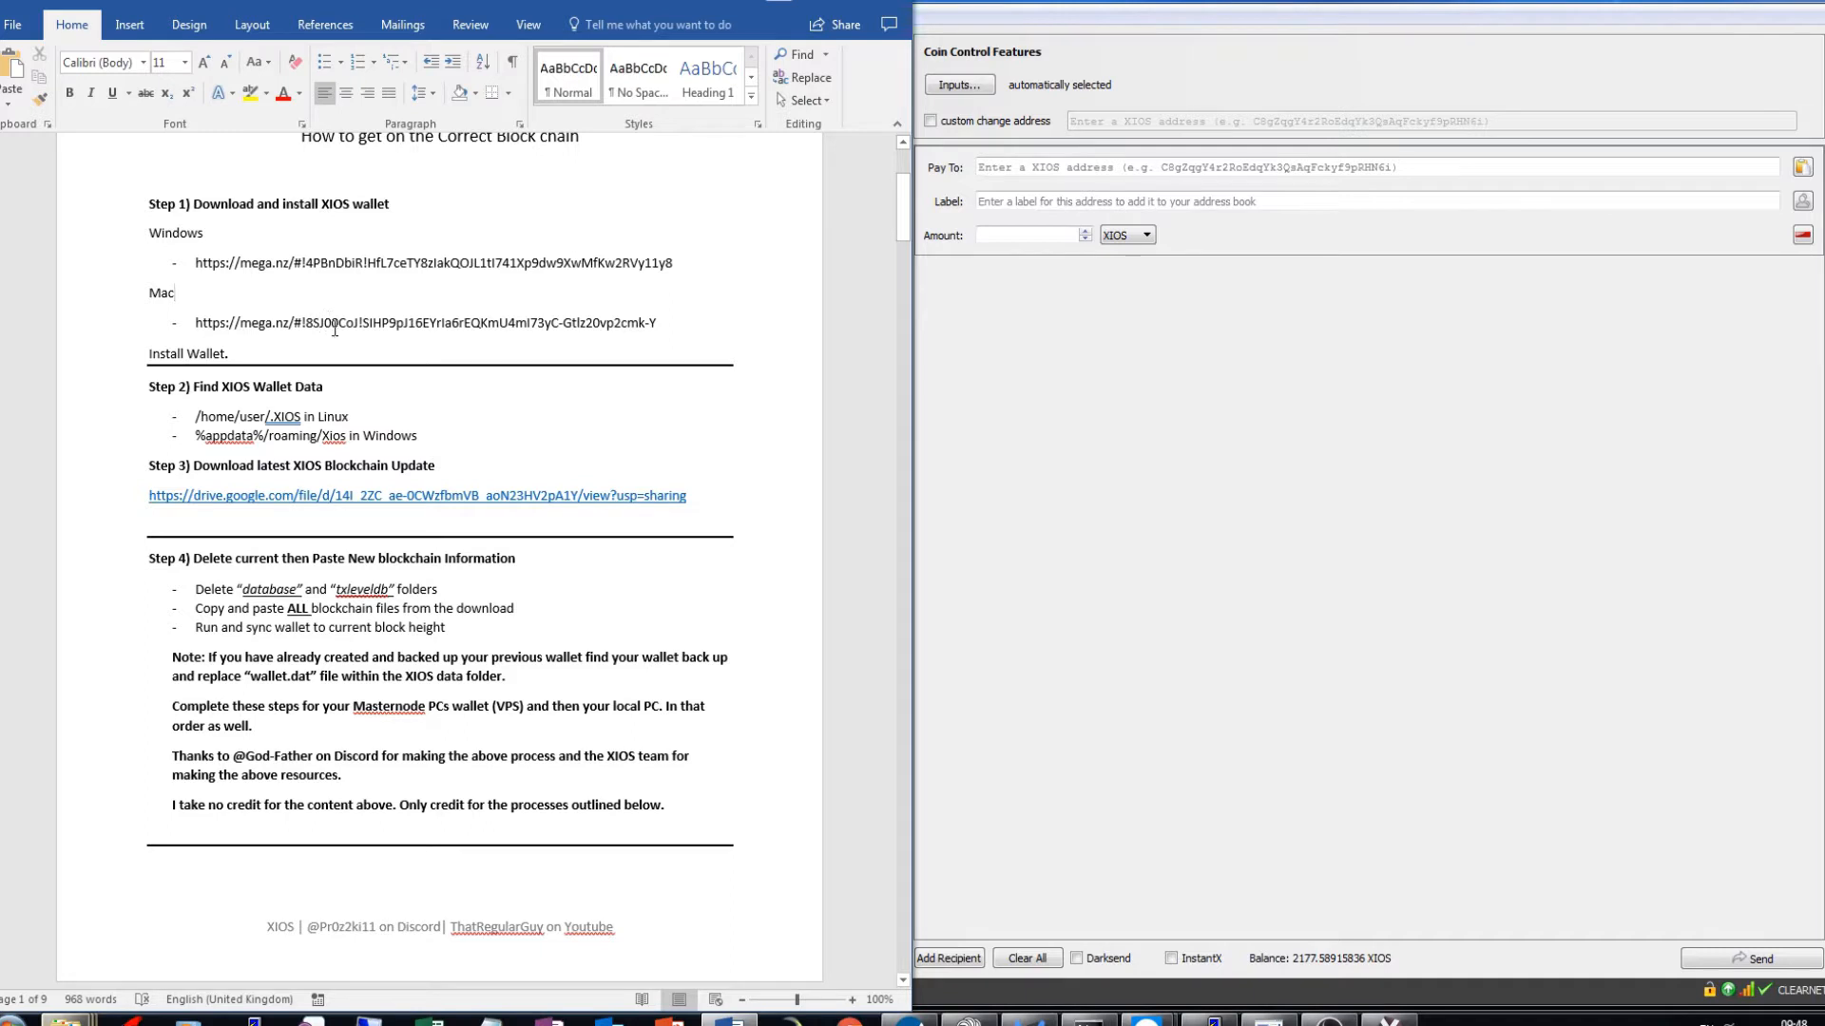
pyautogui.scroll(-1, 527, 306)
pyautogui.moveTo(187, 419); pyautogui.dragTo(448, 418)
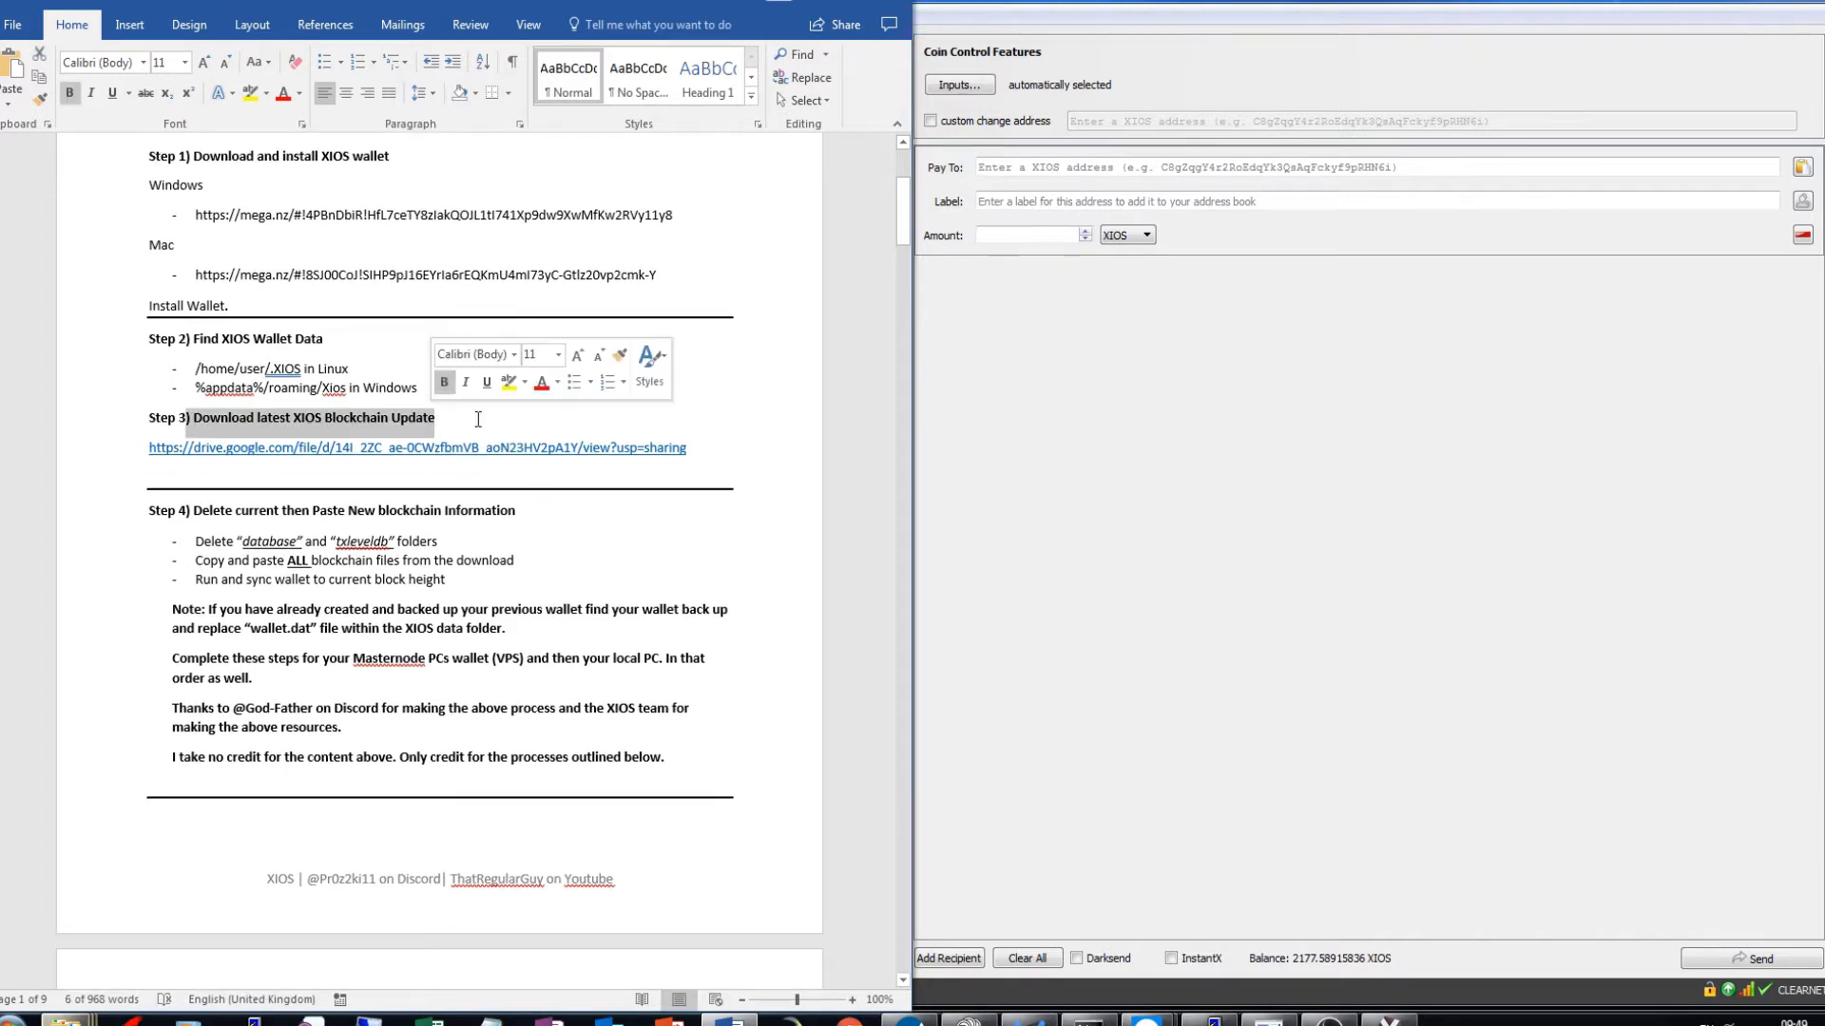
pyautogui.click(478, 419)
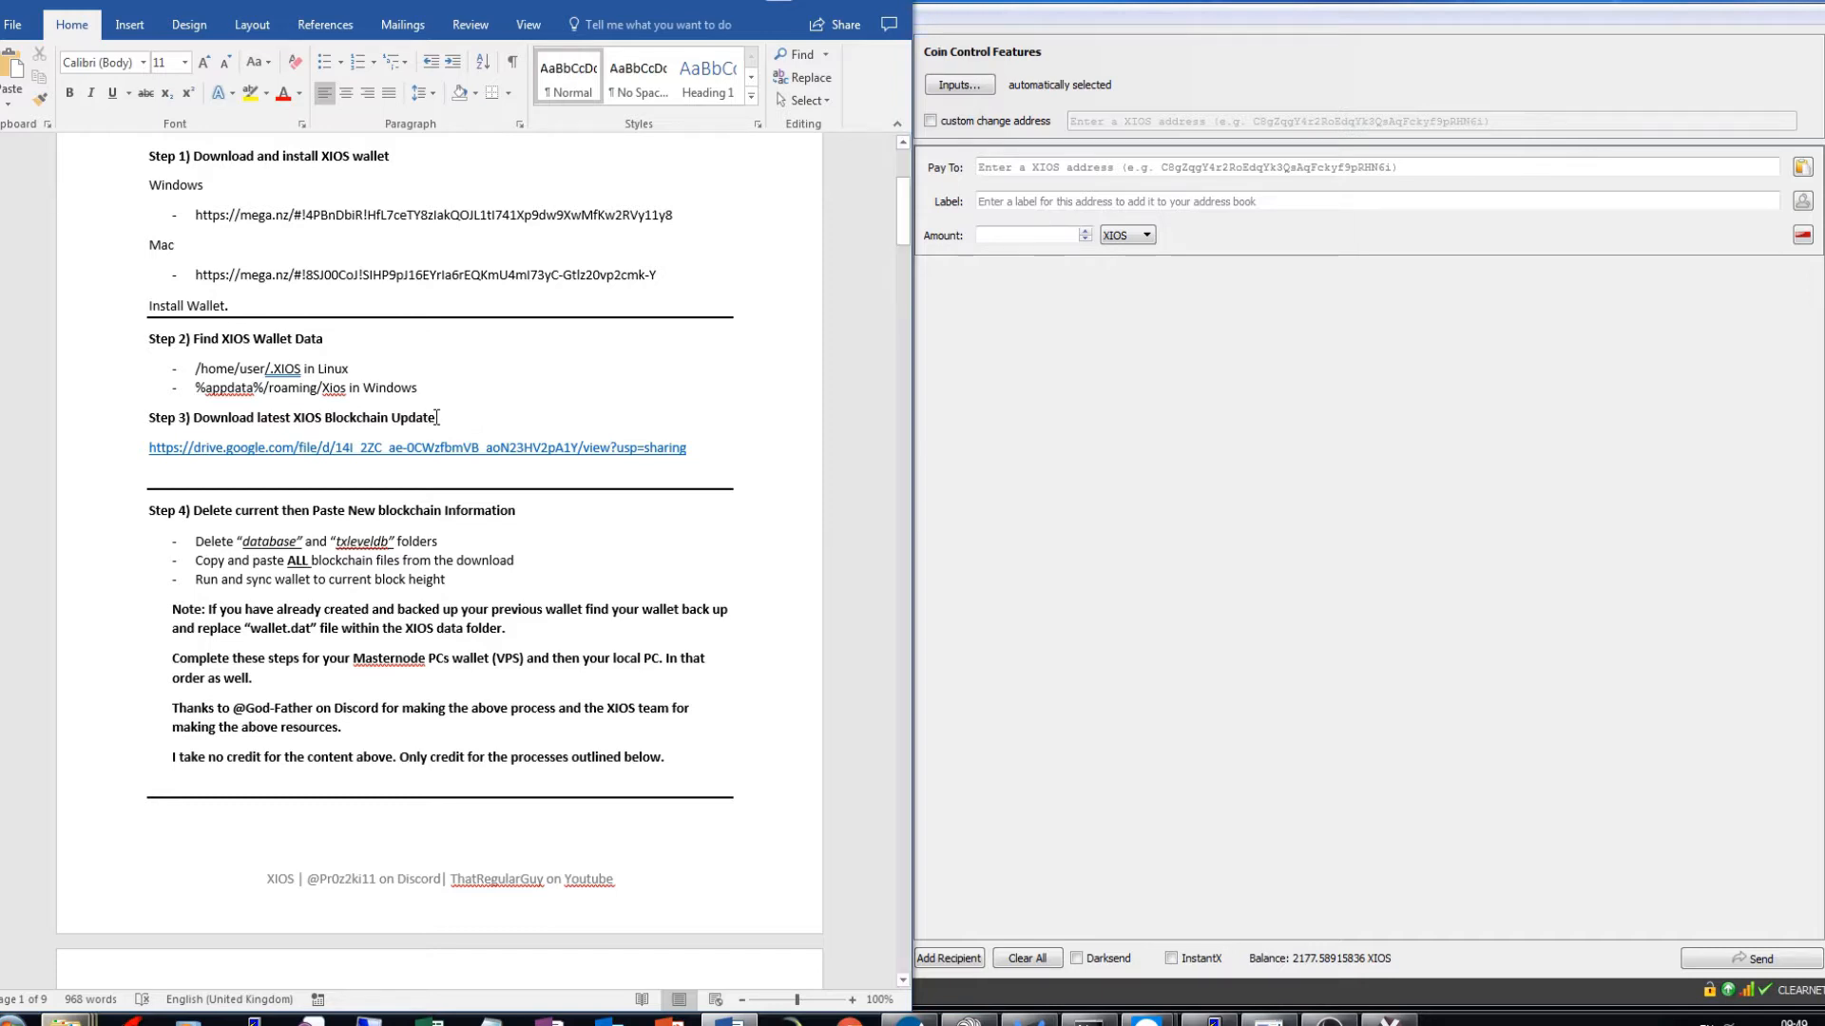
pyautogui.moveTo(438, 419); pyautogui.dragTo(193, 423)
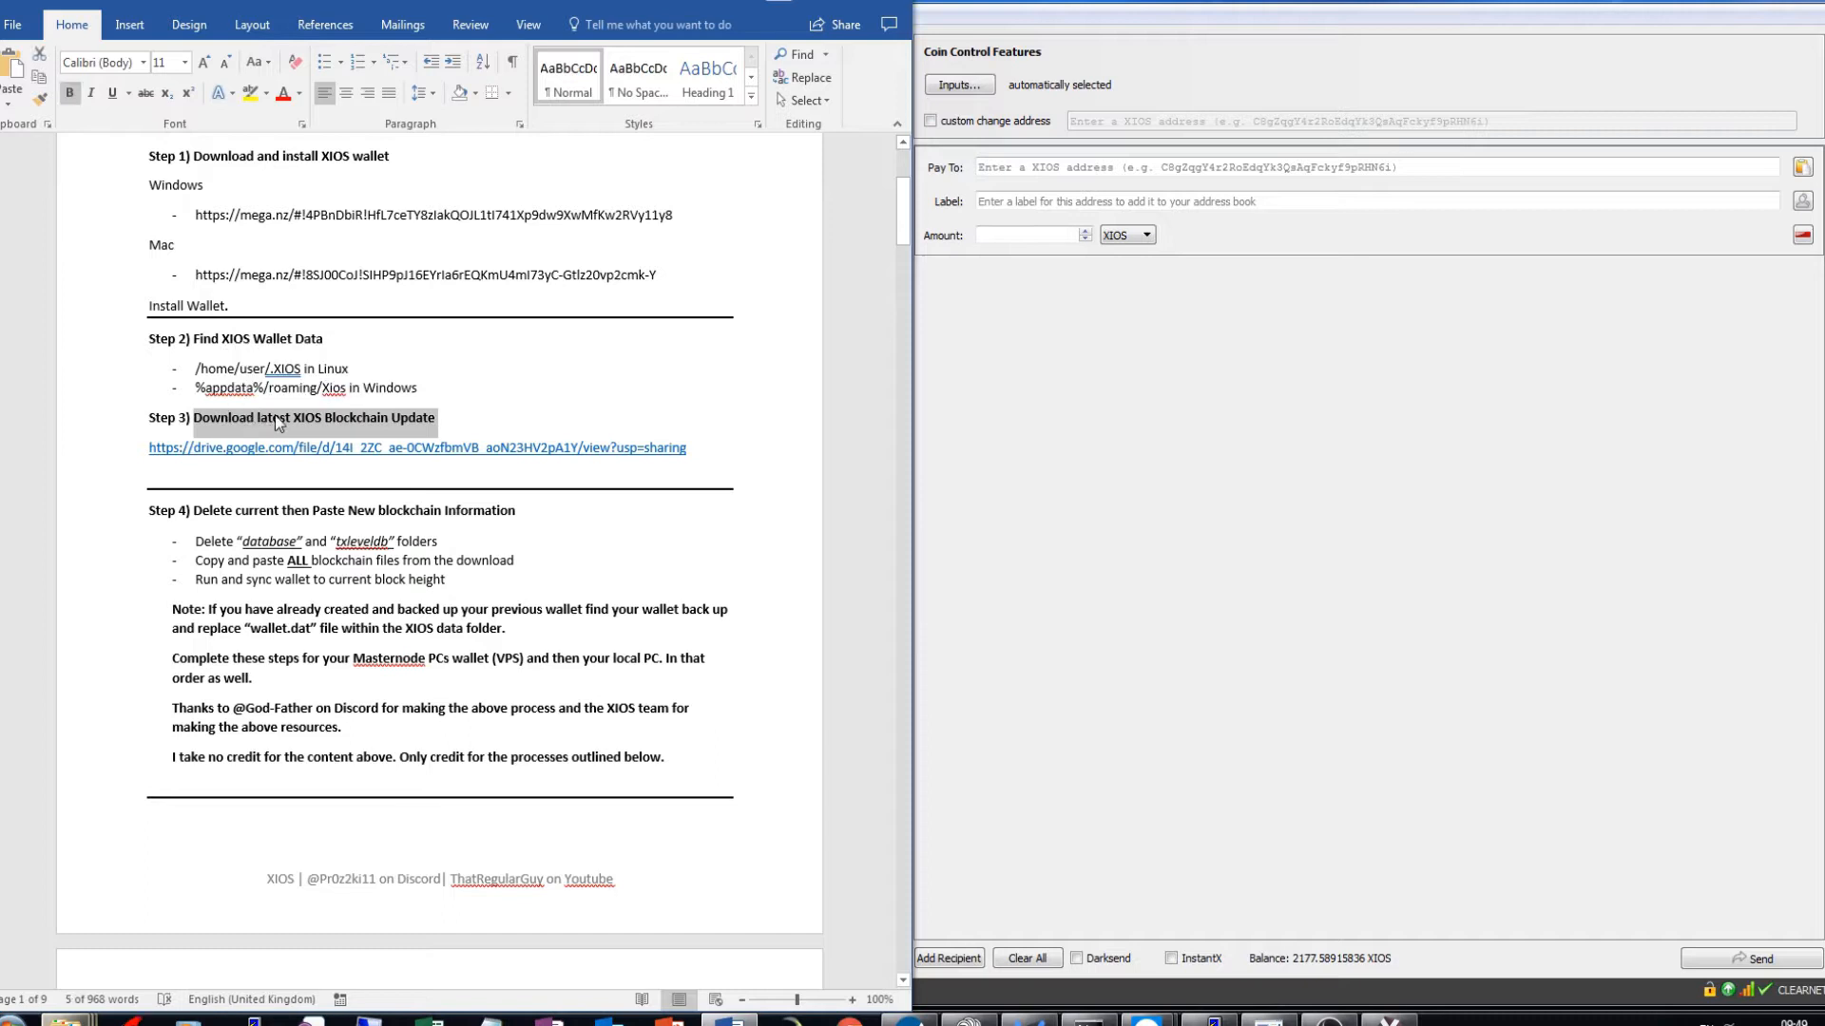
pyautogui.click(275, 418)
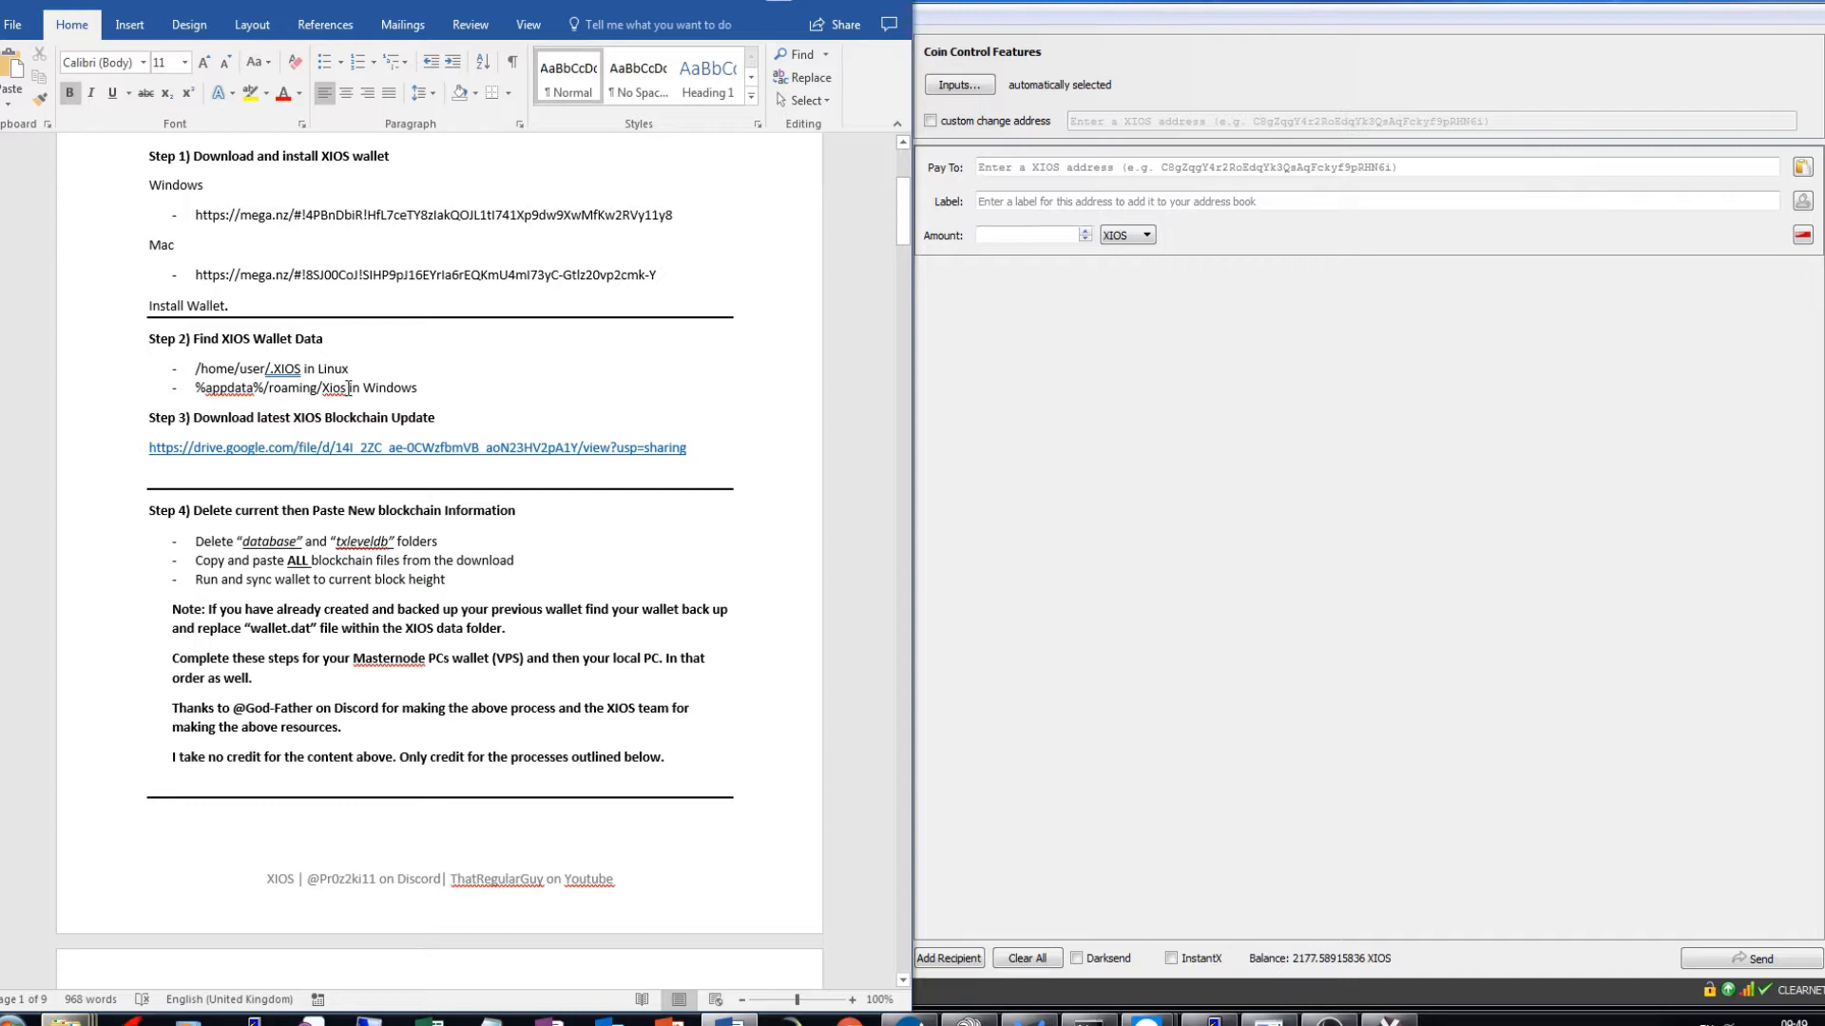
pyautogui.scroll(-1, 239, 416)
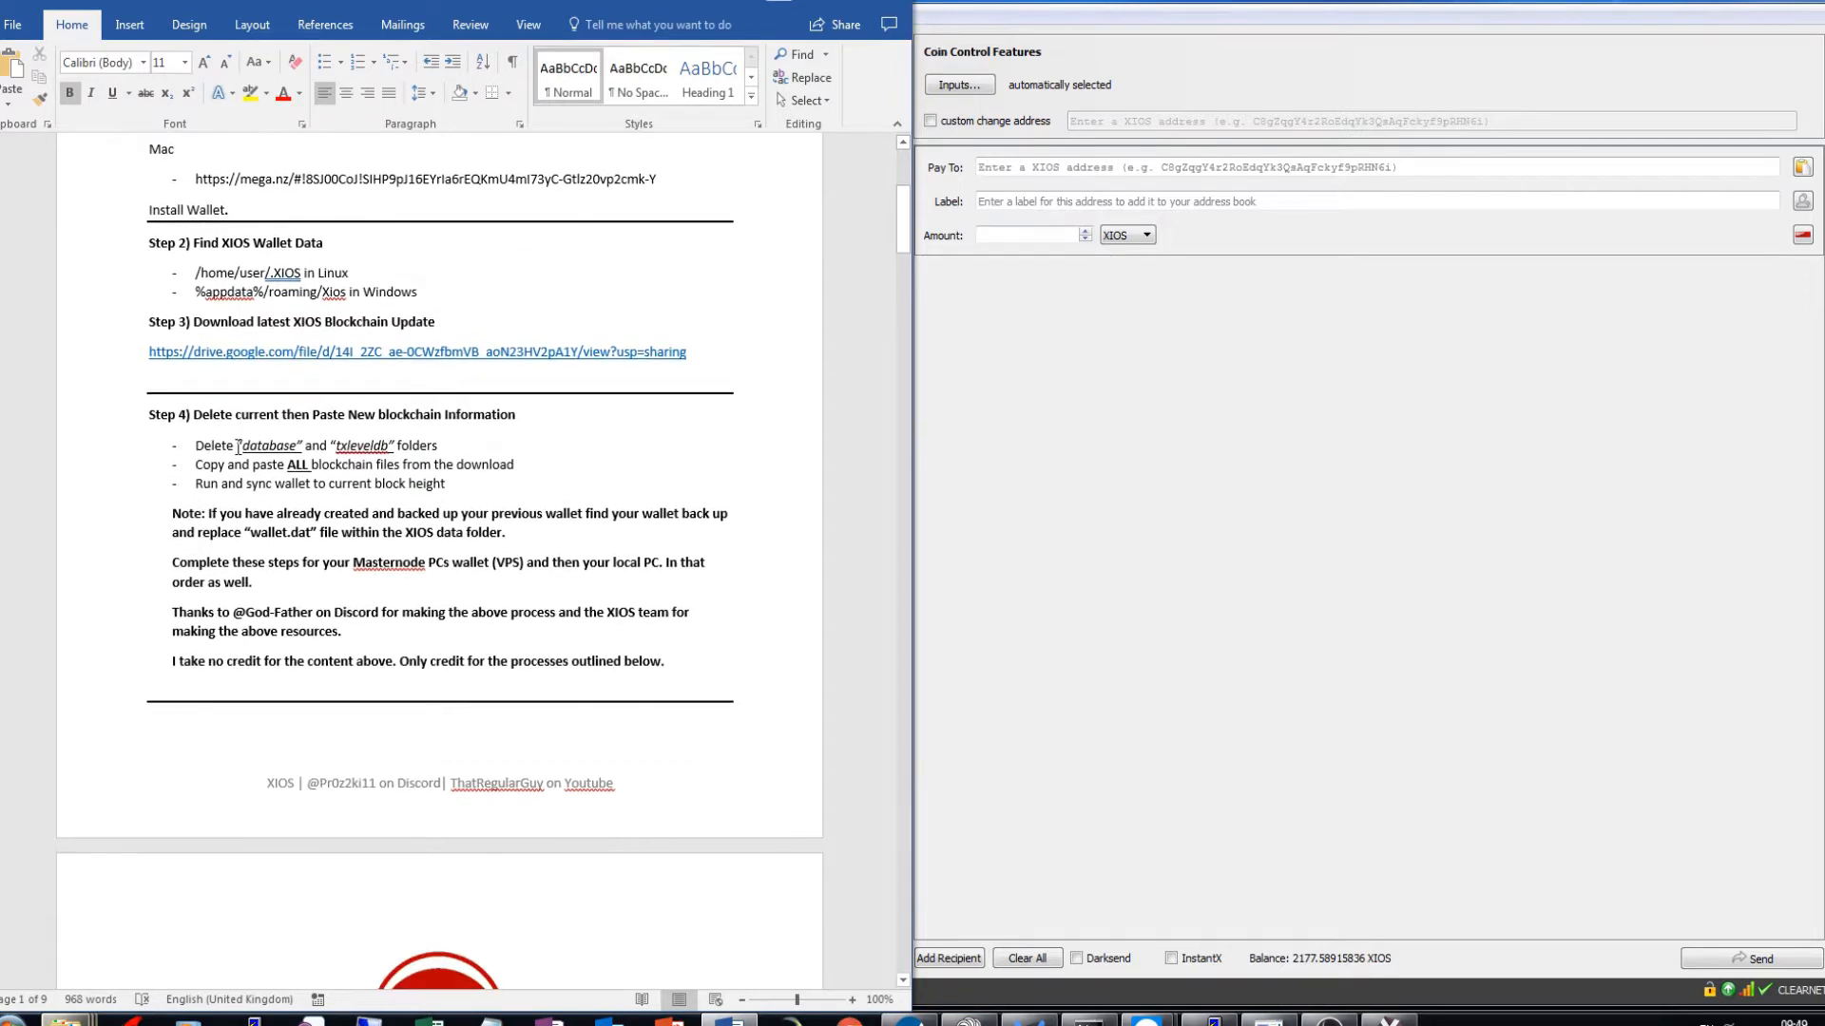
pyautogui.moveTo(195, 448); pyautogui.dragTo(298, 447)
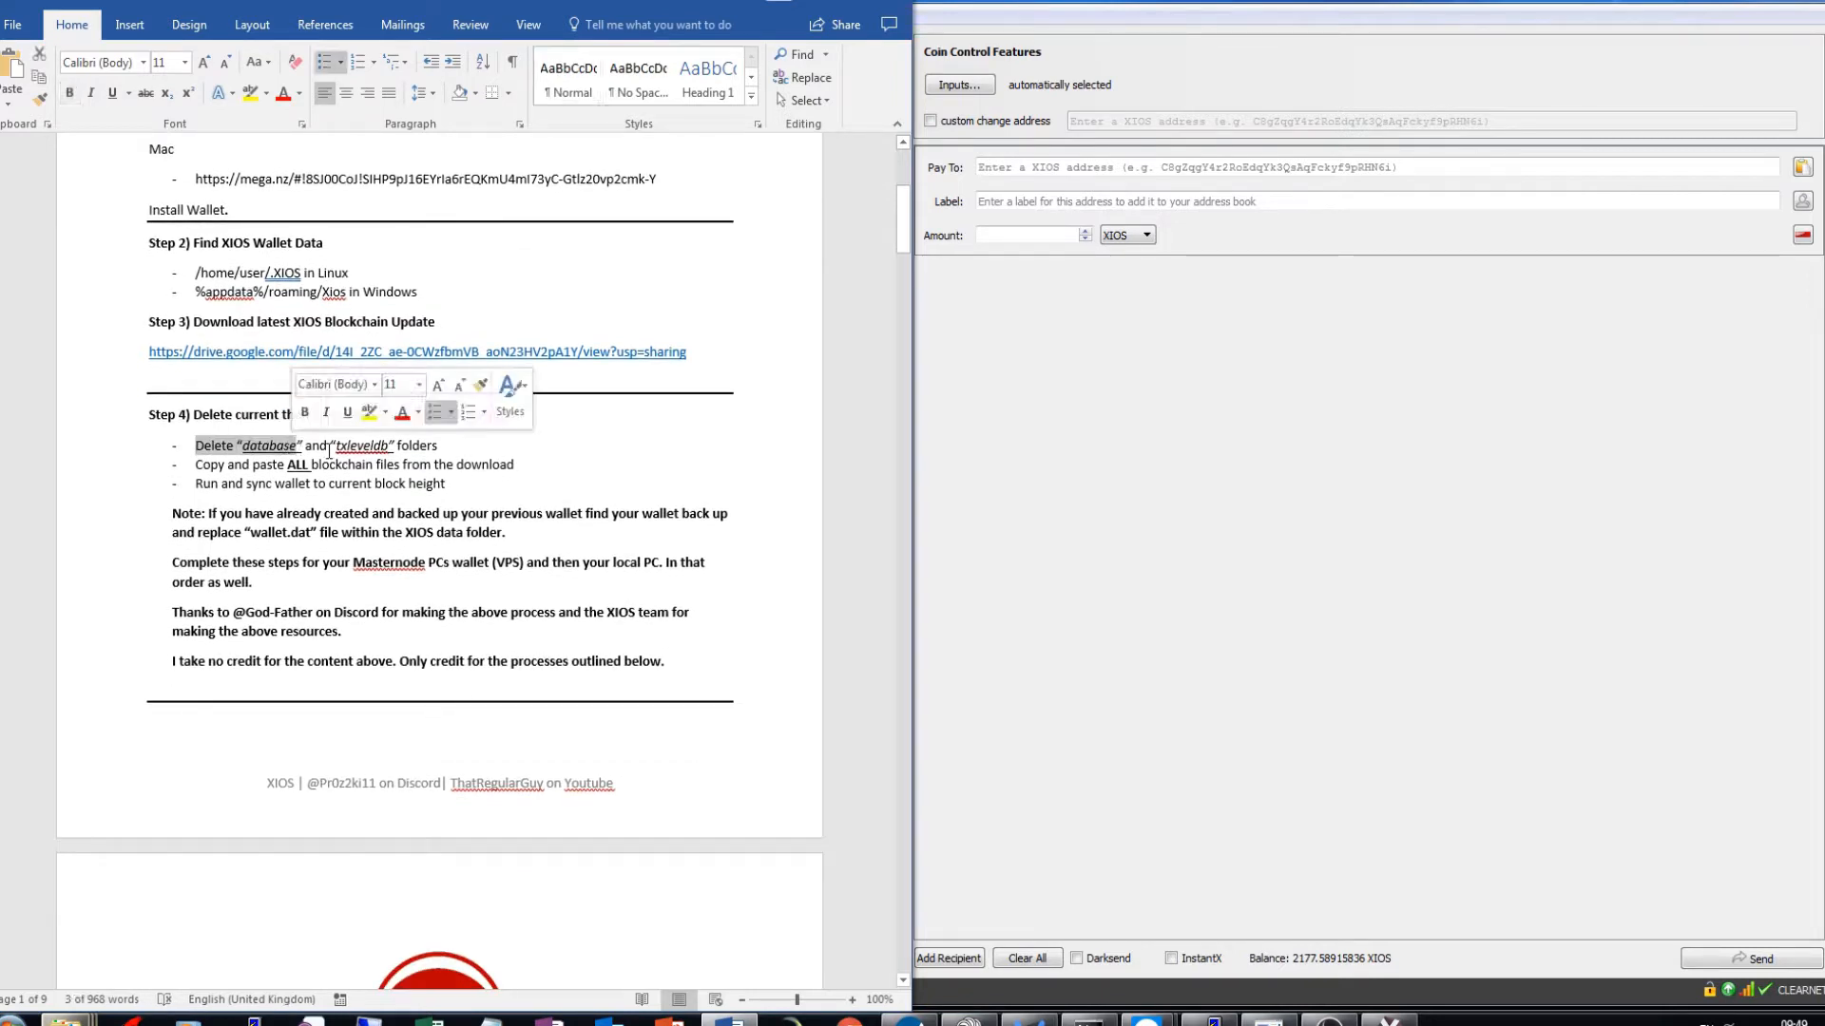
pyautogui.click(327, 446)
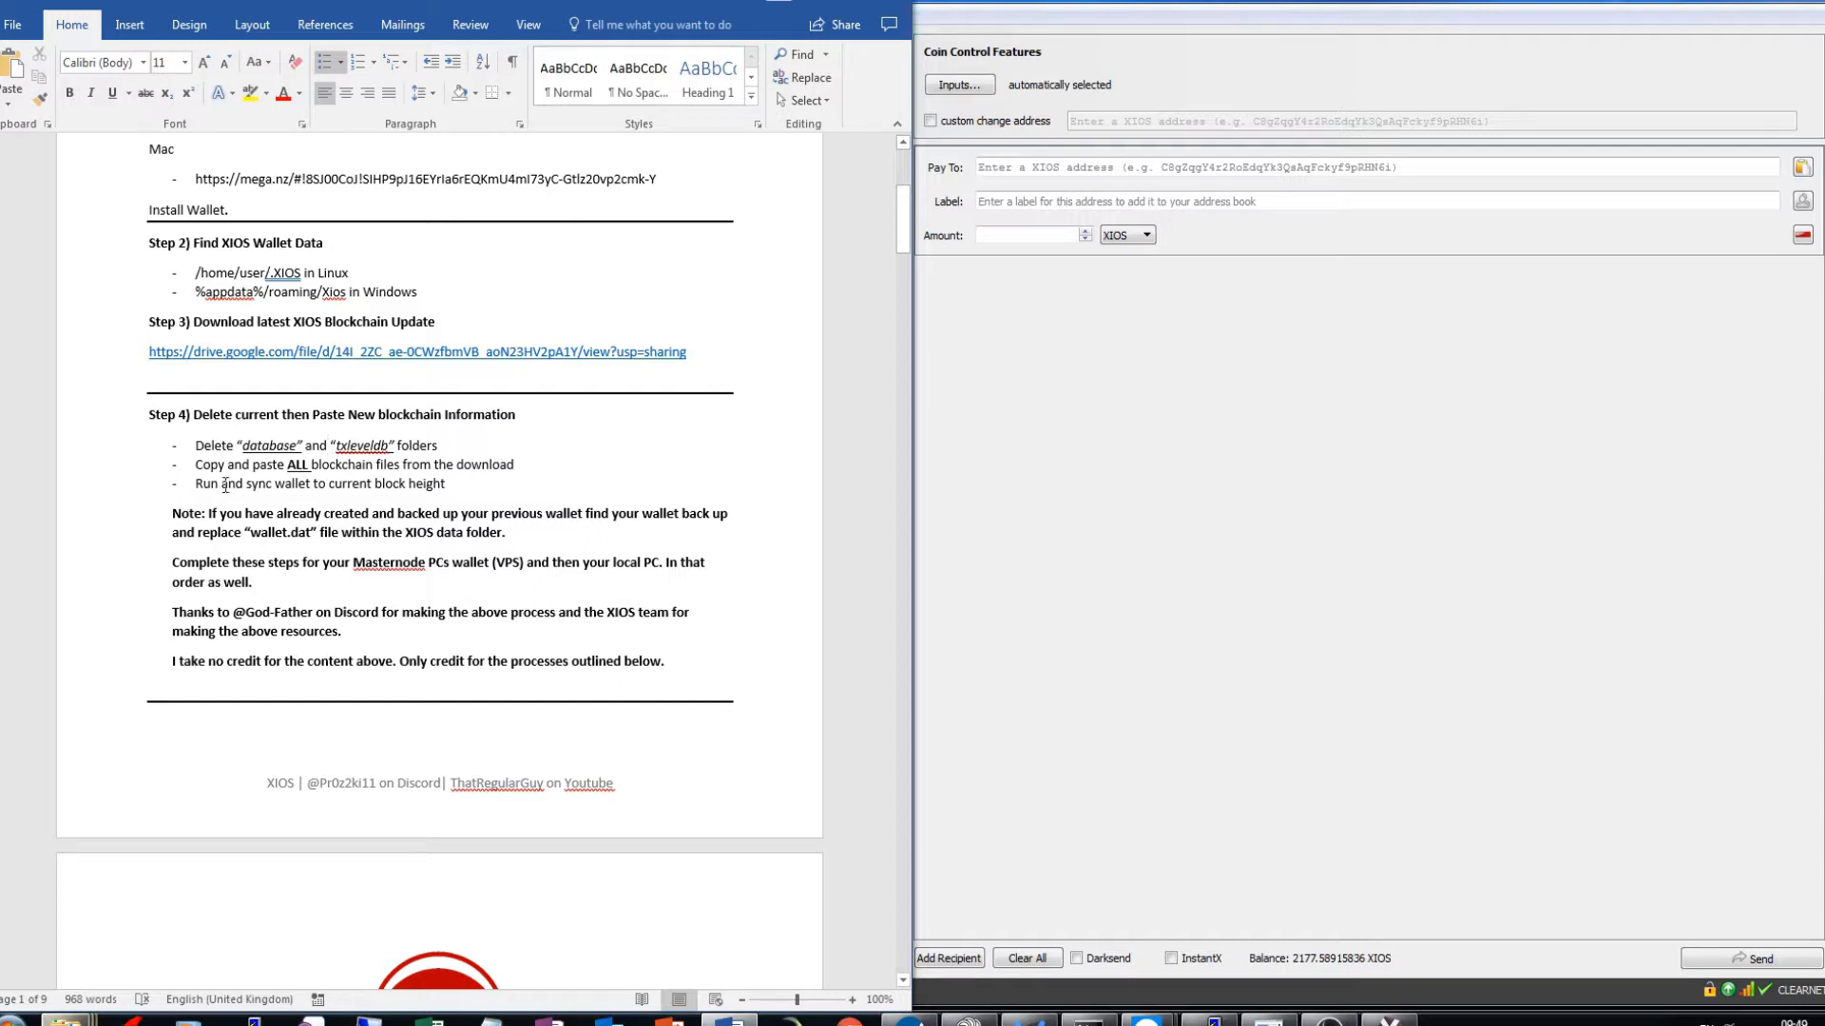
pyautogui.click(454, 485)
pyautogui.moveTo(681, 662); pyautogui.dragTo(290, 616)
pyautogui.click(344, 631)
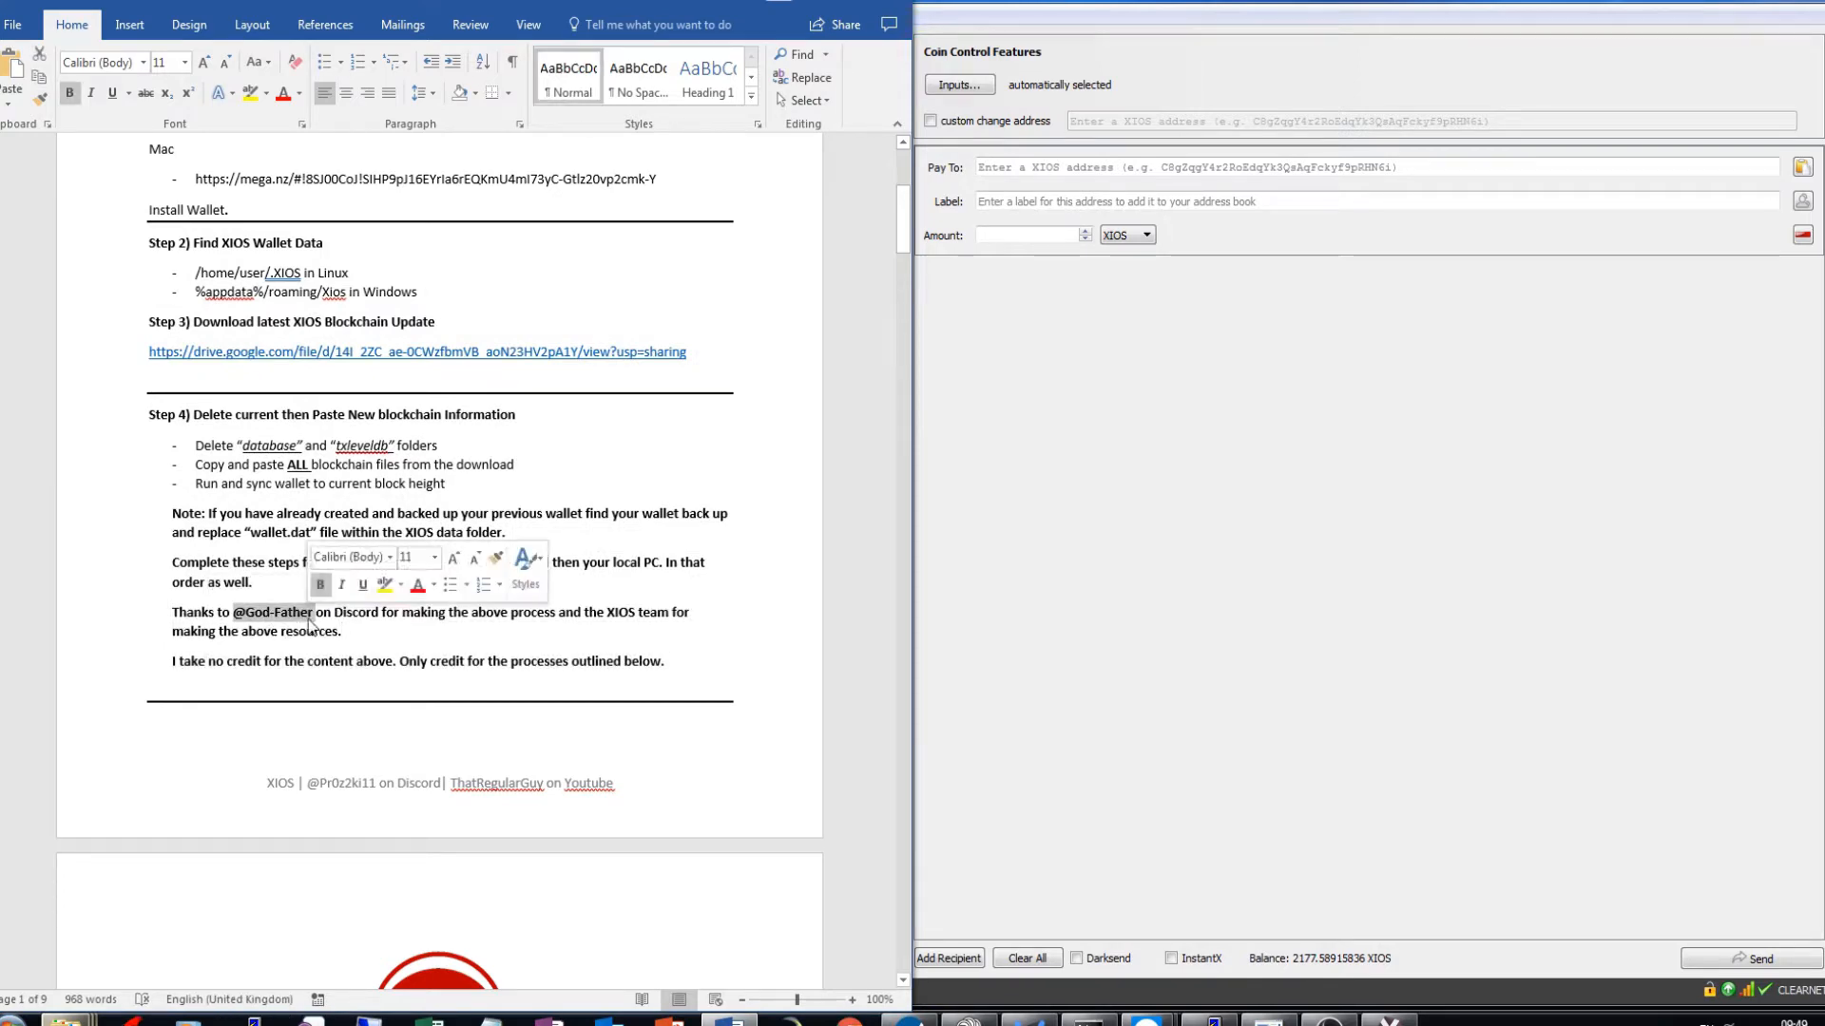
pyautogui.click(412, 631)
# Scroll to 'How to Setup a XIOS Masternode on Windows!' and bring the XIOS wallet forward
pyautogui.scroll(-4, 518, 446)
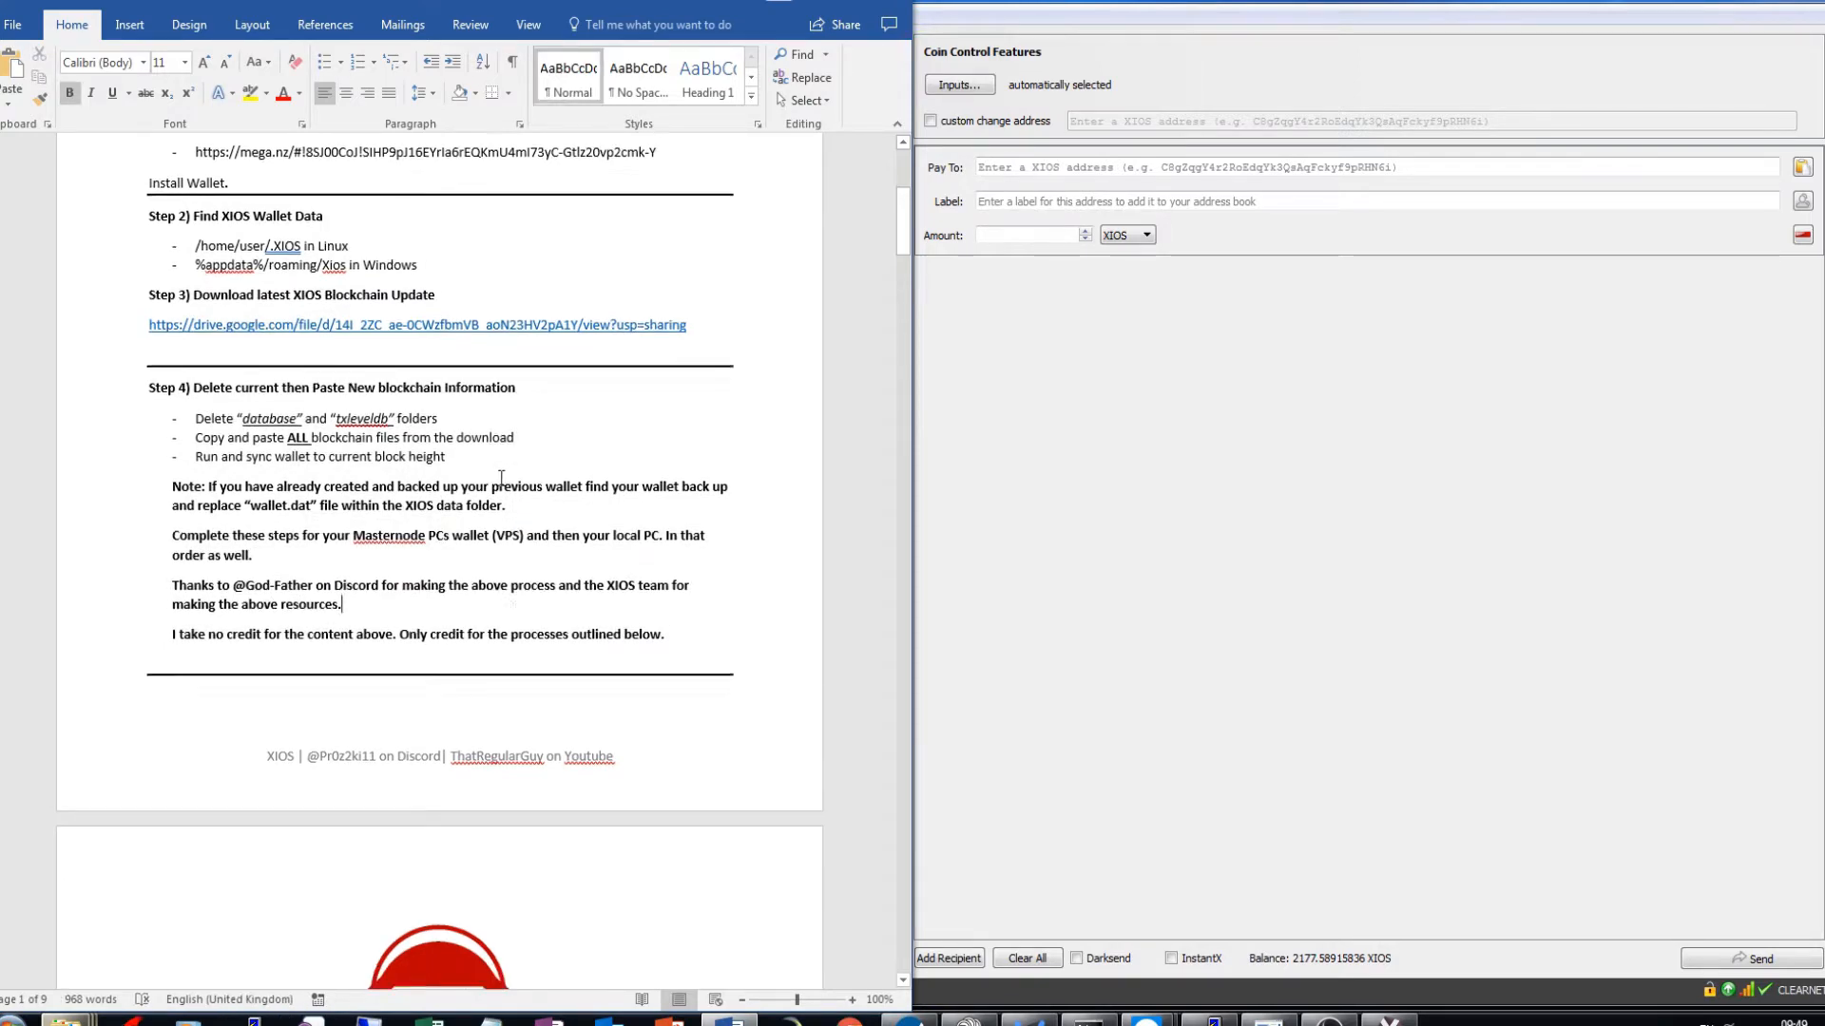
pyautogui.scroll(-6, 646, 630)
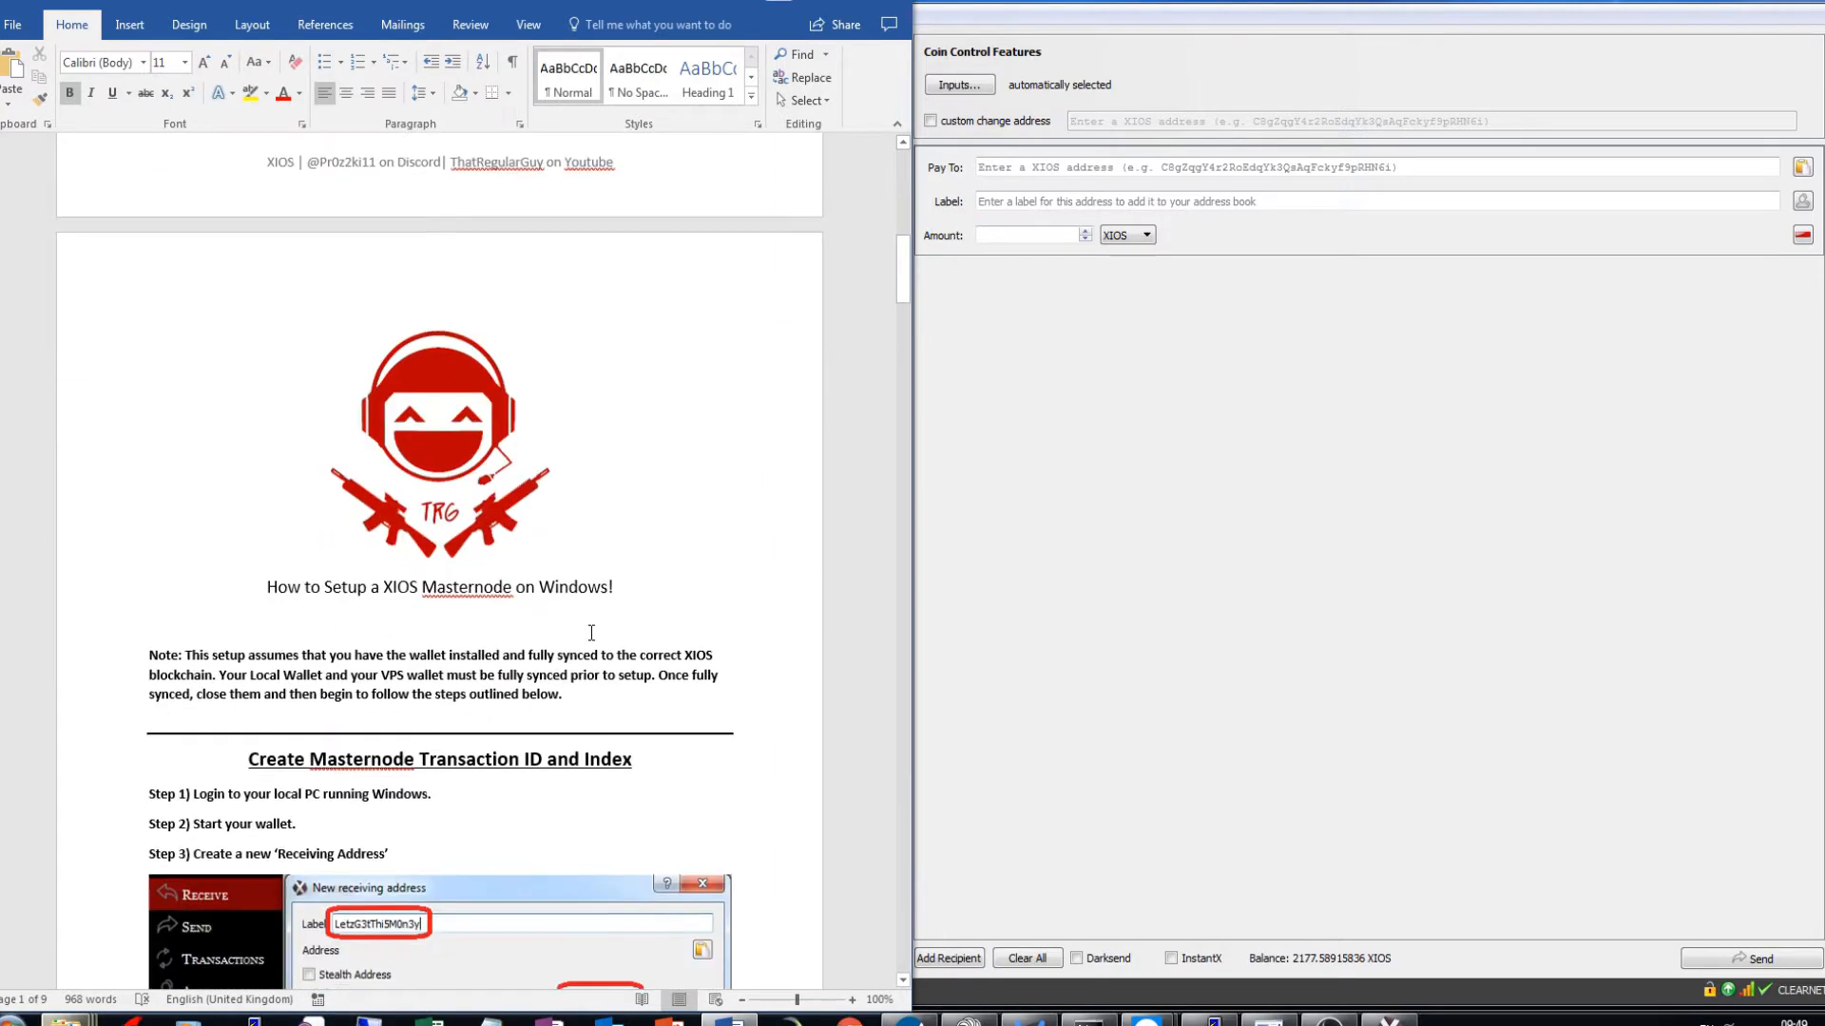
pyautogui.scroll(-1, 593, 624)
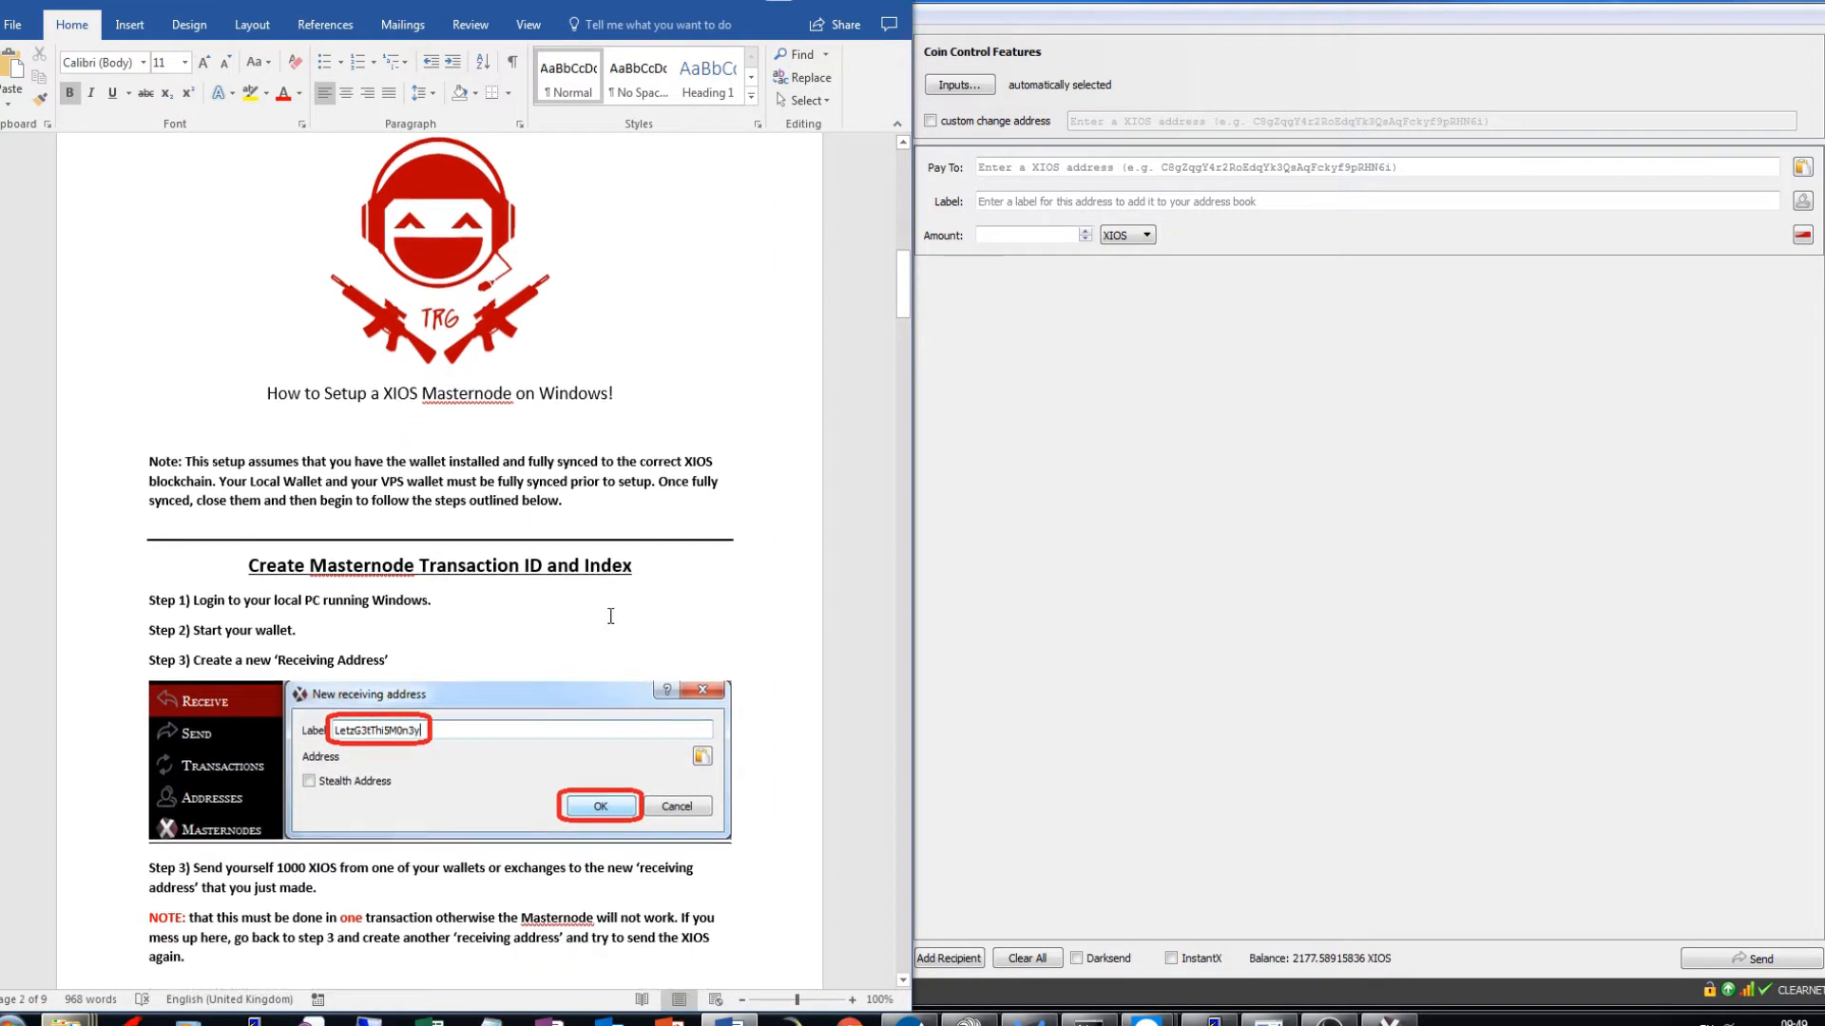
pyautogui.scroll(-1, 721, 541)
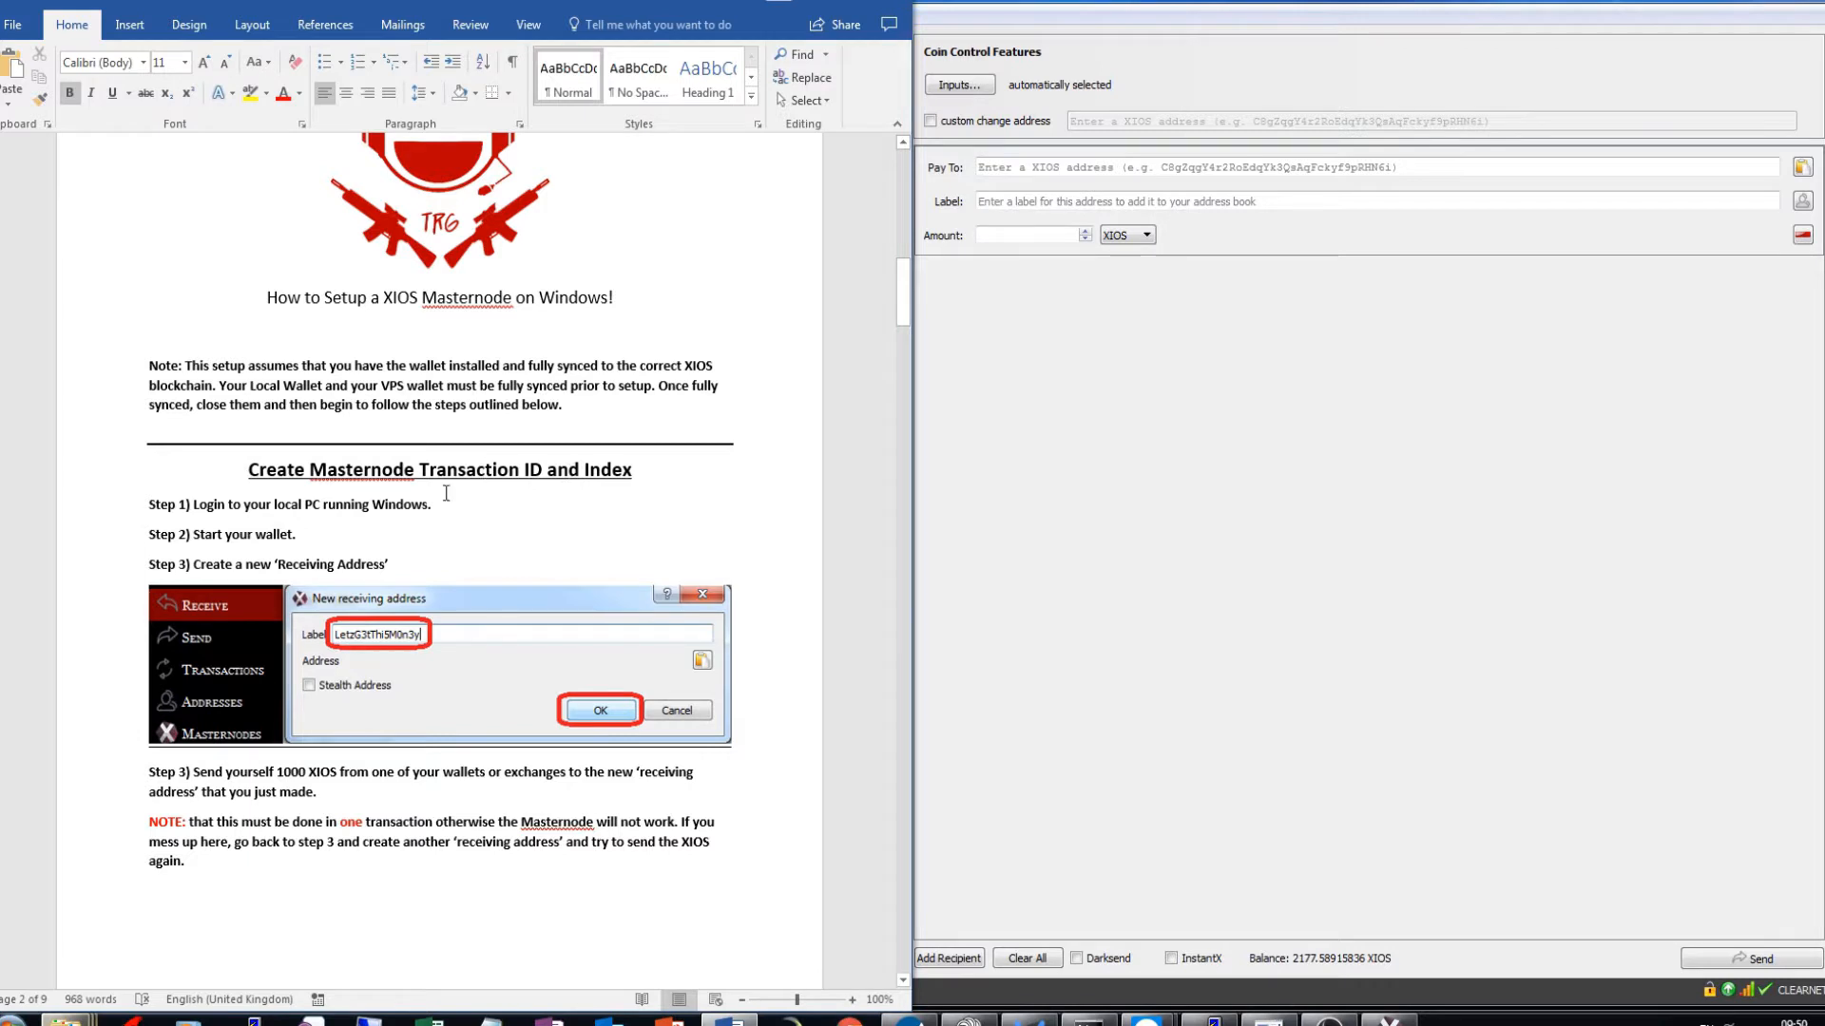
pyautogui.scroll(-3, 448, 501)
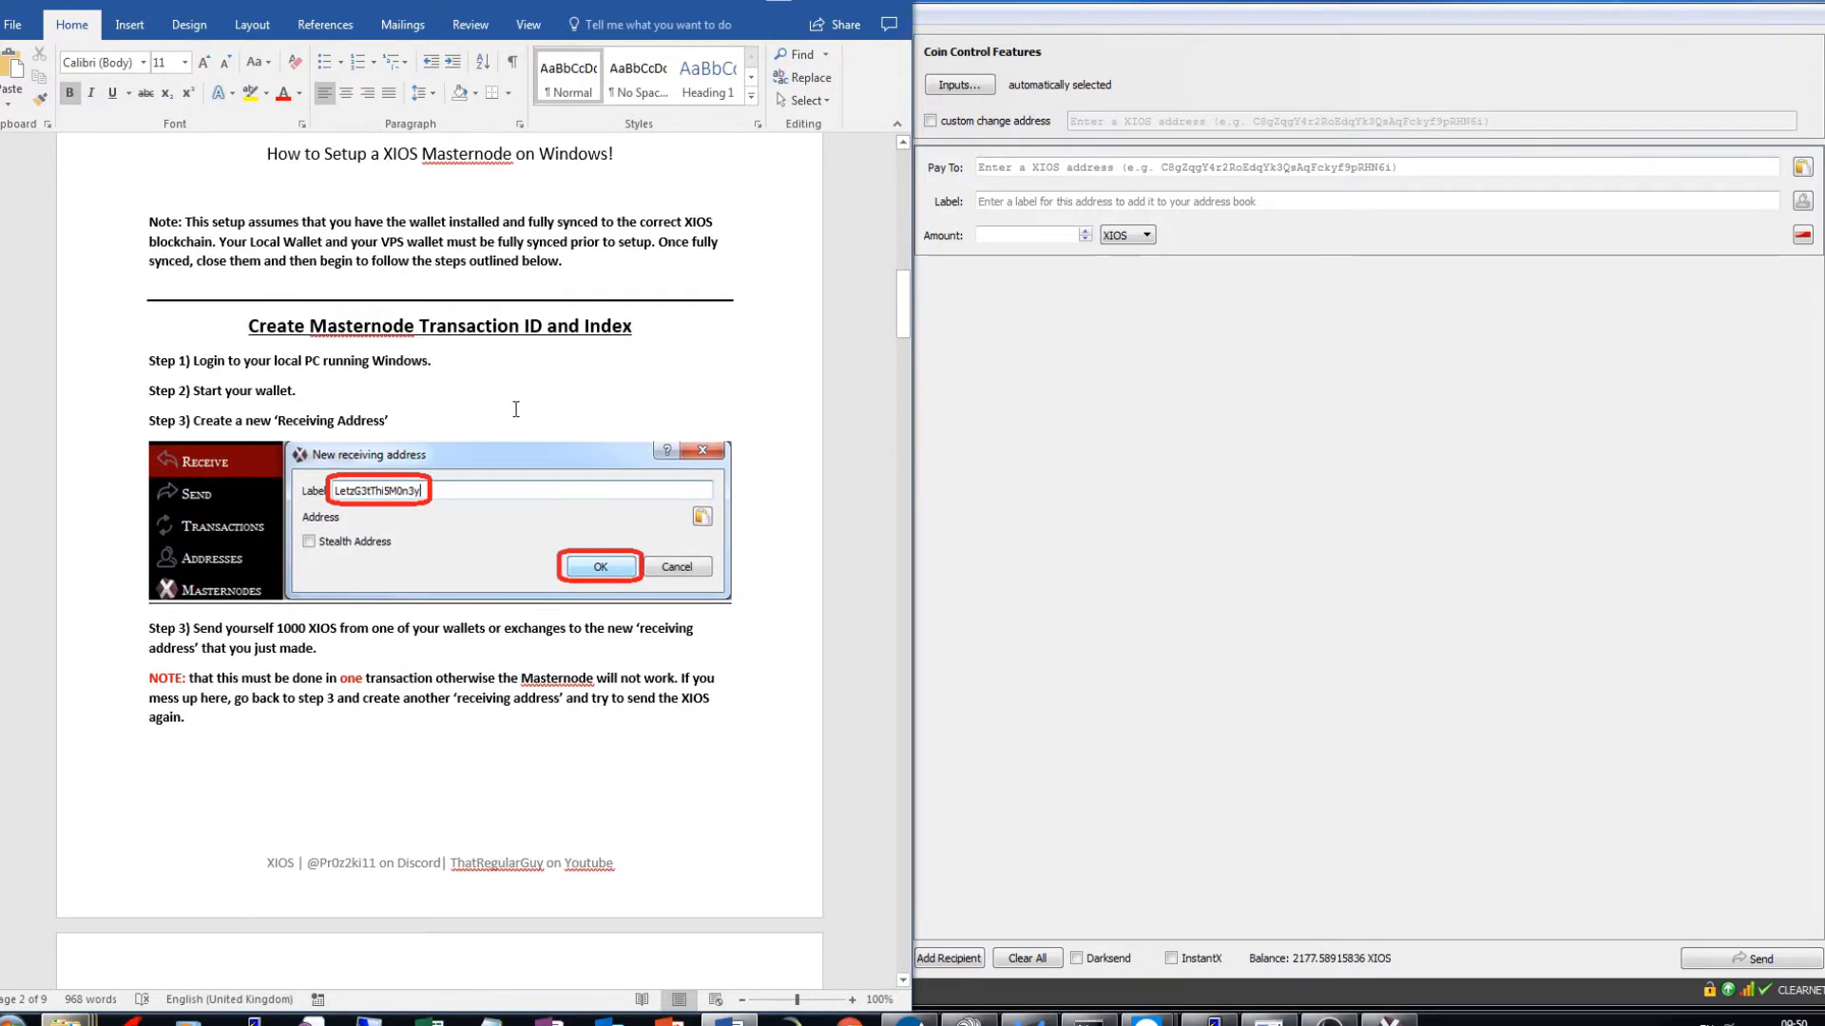
pyautogui.click(918, 613)
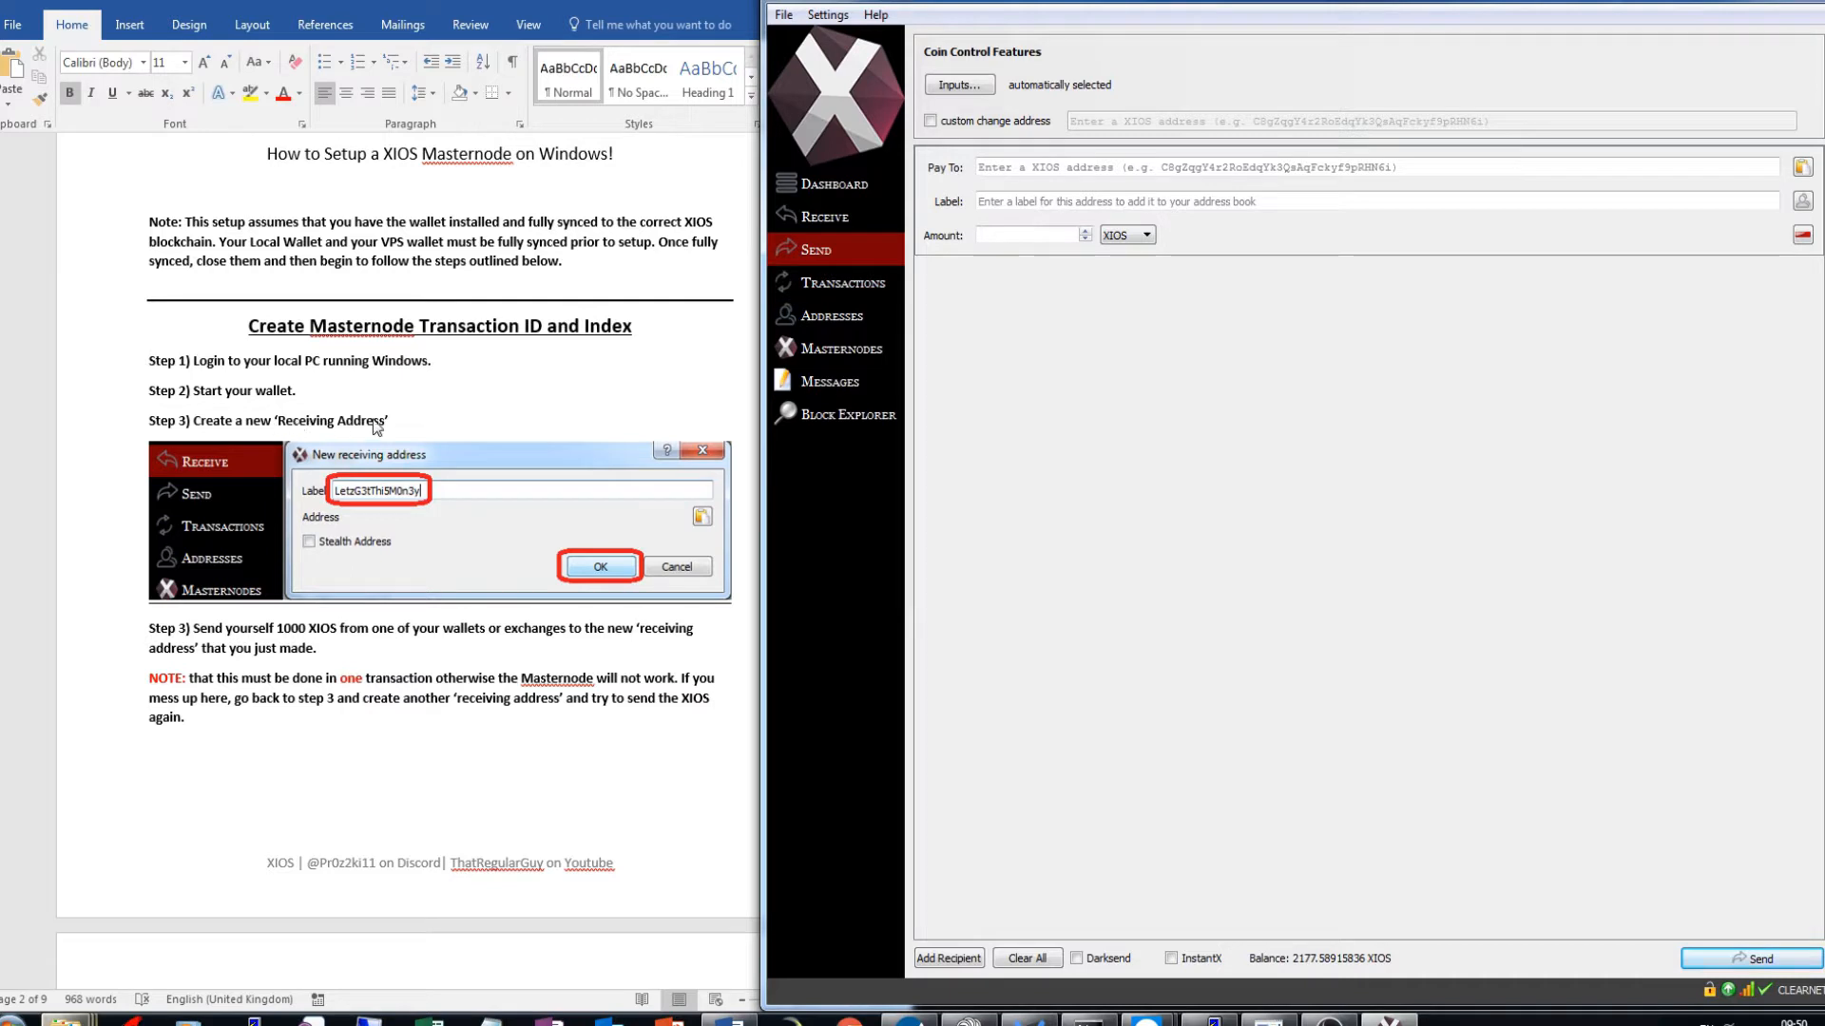
# Create a new receiving address labelled 'LetzG3tThi5M0n3y' from the wallet's Receive page
pyautogui.click(835, 215)
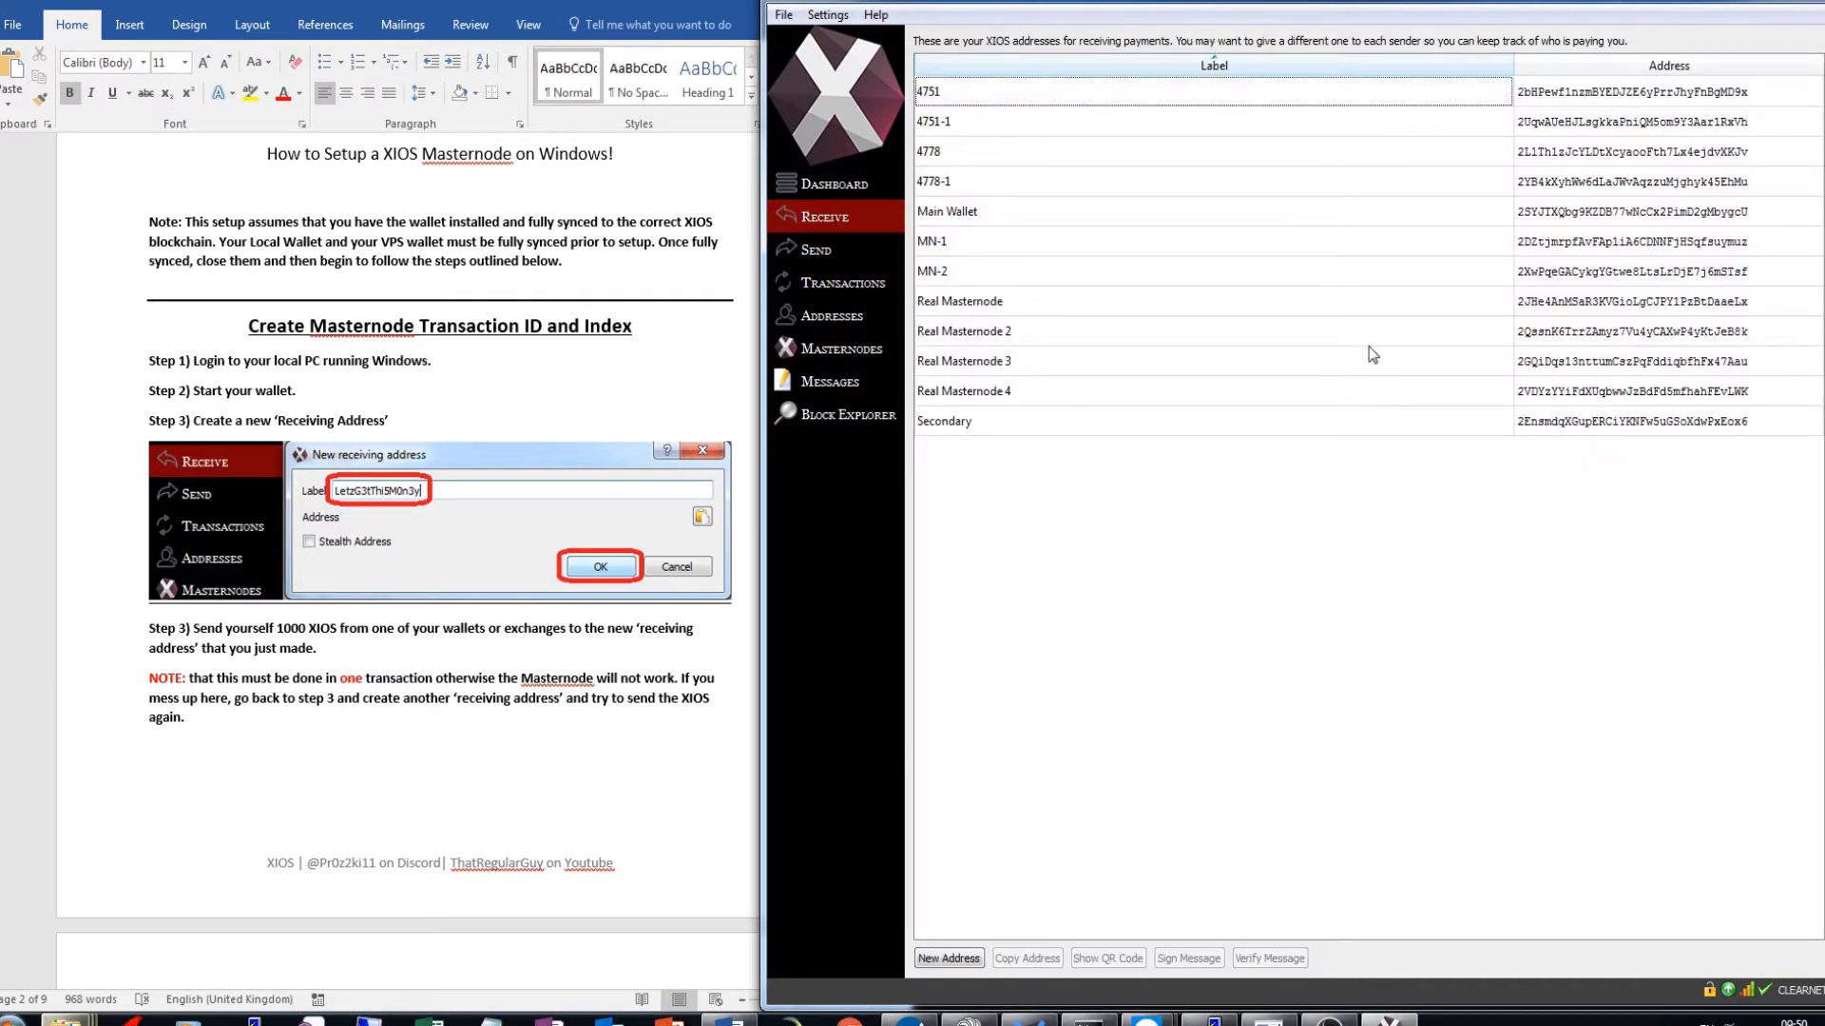
pyautogui.click(952, 956)
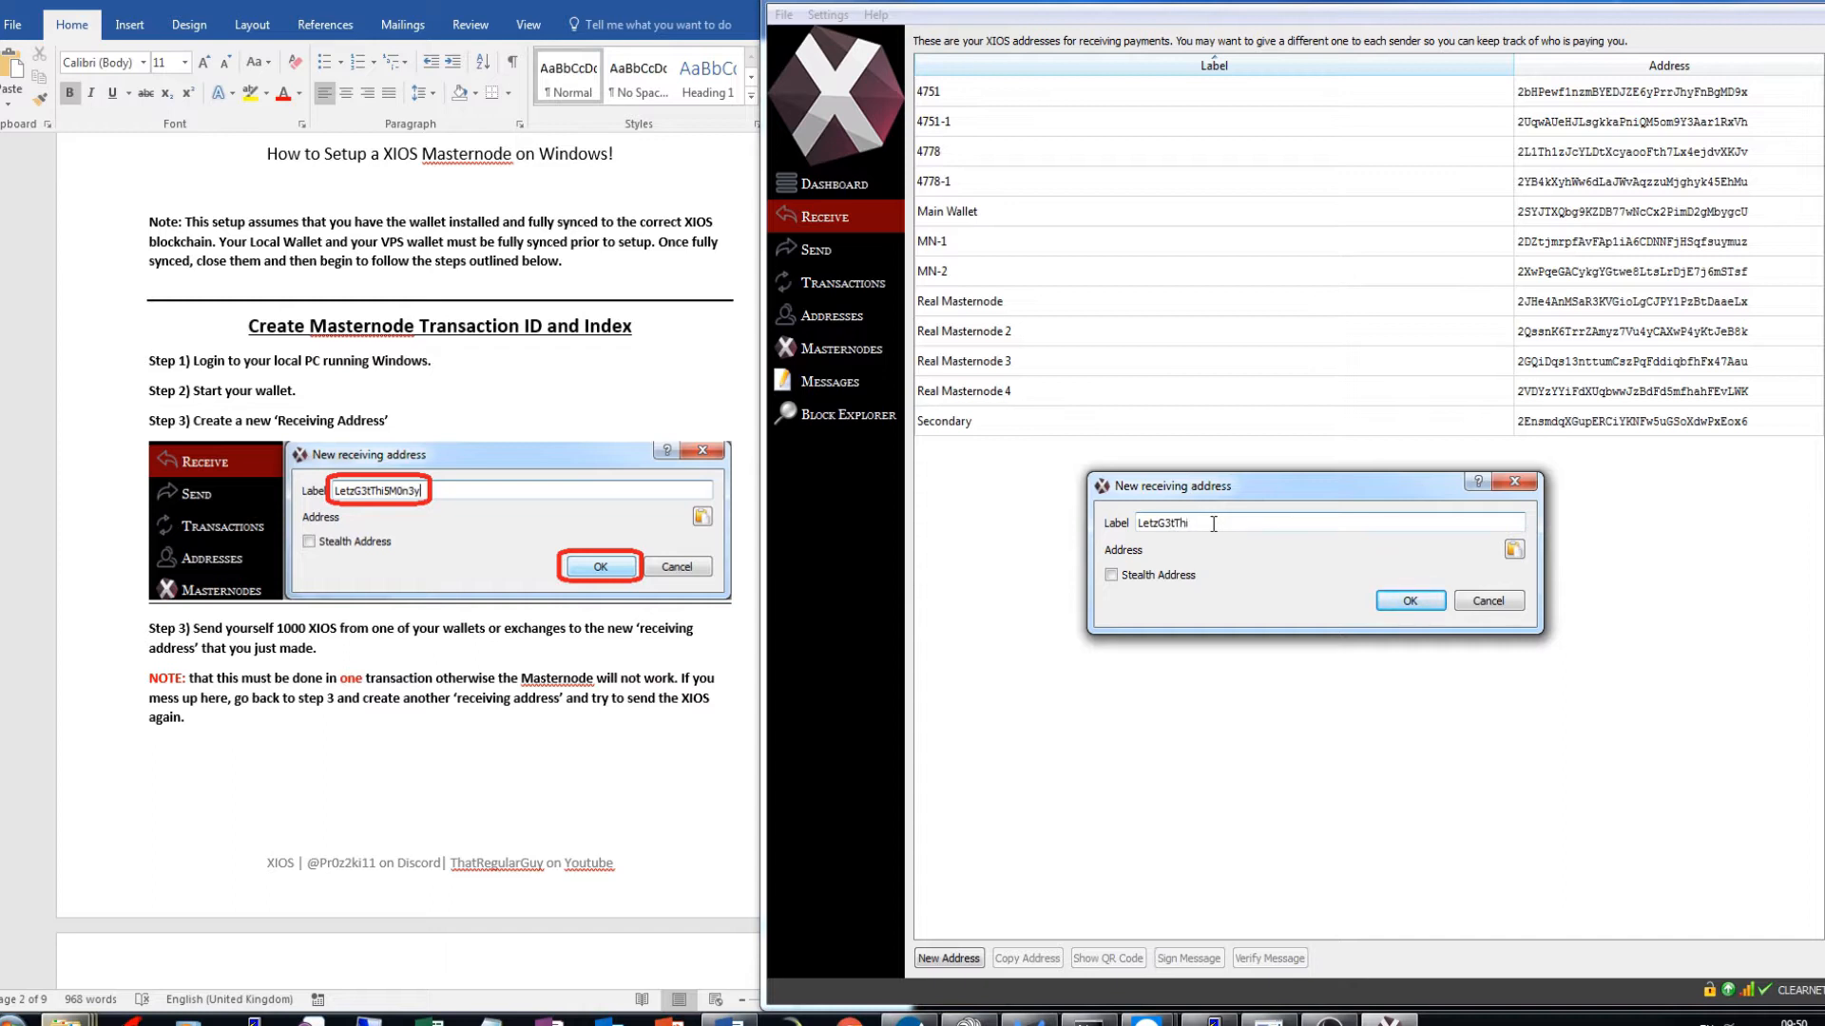
pyautogui.write('M0n3y')
pyautogui.click(1410, 601)
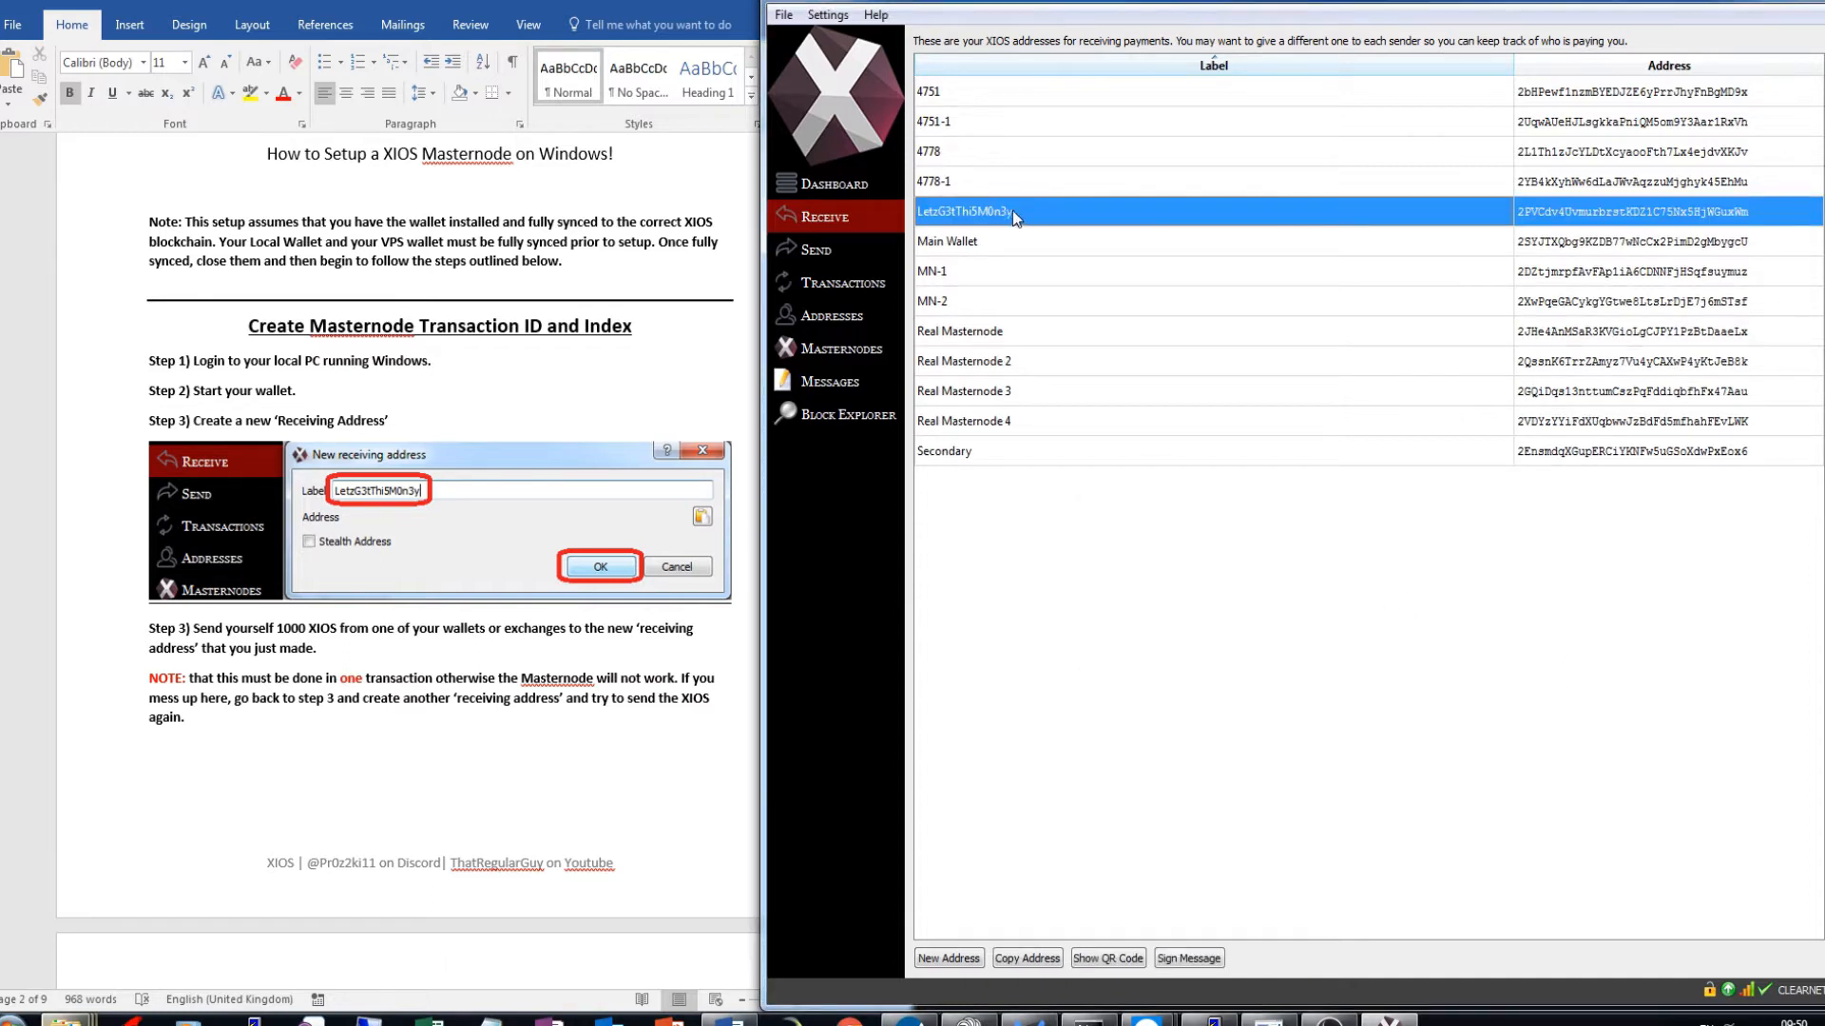
pyautogui.click(629, 401)
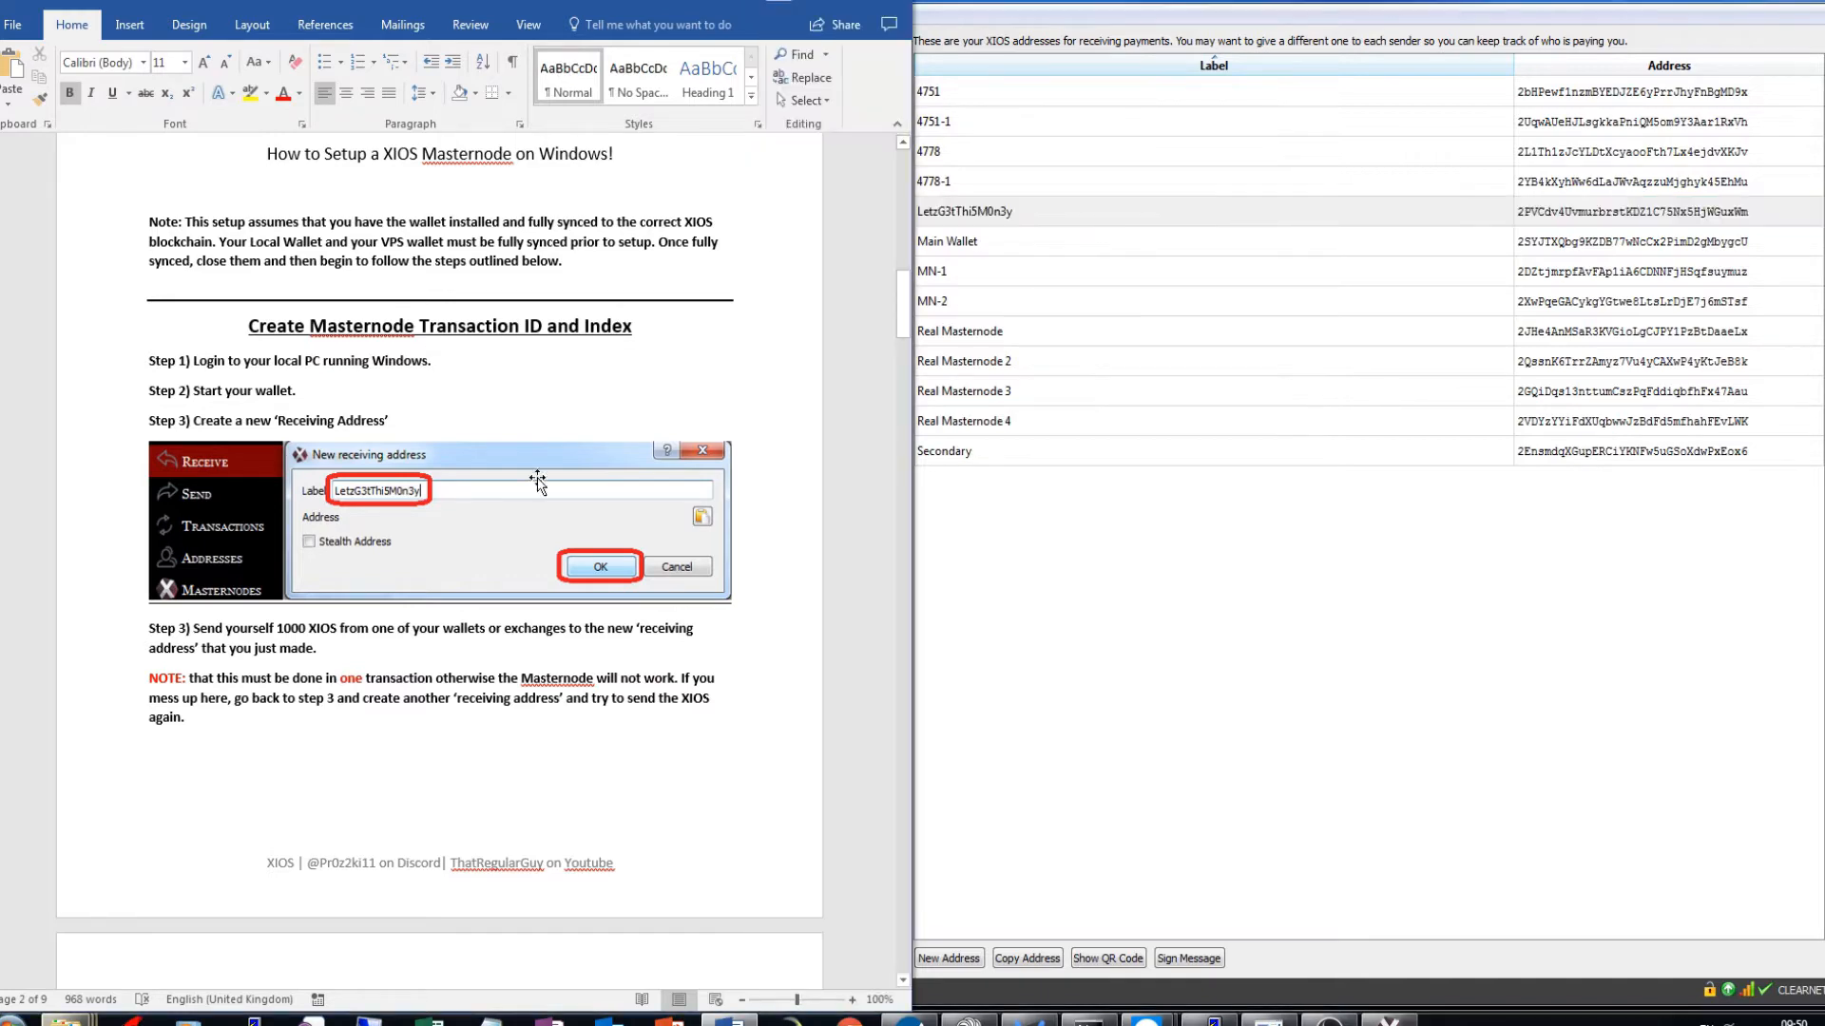
# Scroll the guide to Step 3 'Send yourself 1000 XIOS' and return to the wallet
pyautogui.scroll(-2, 424, 551)
pyautogui.scroll(-2, 424, 551)
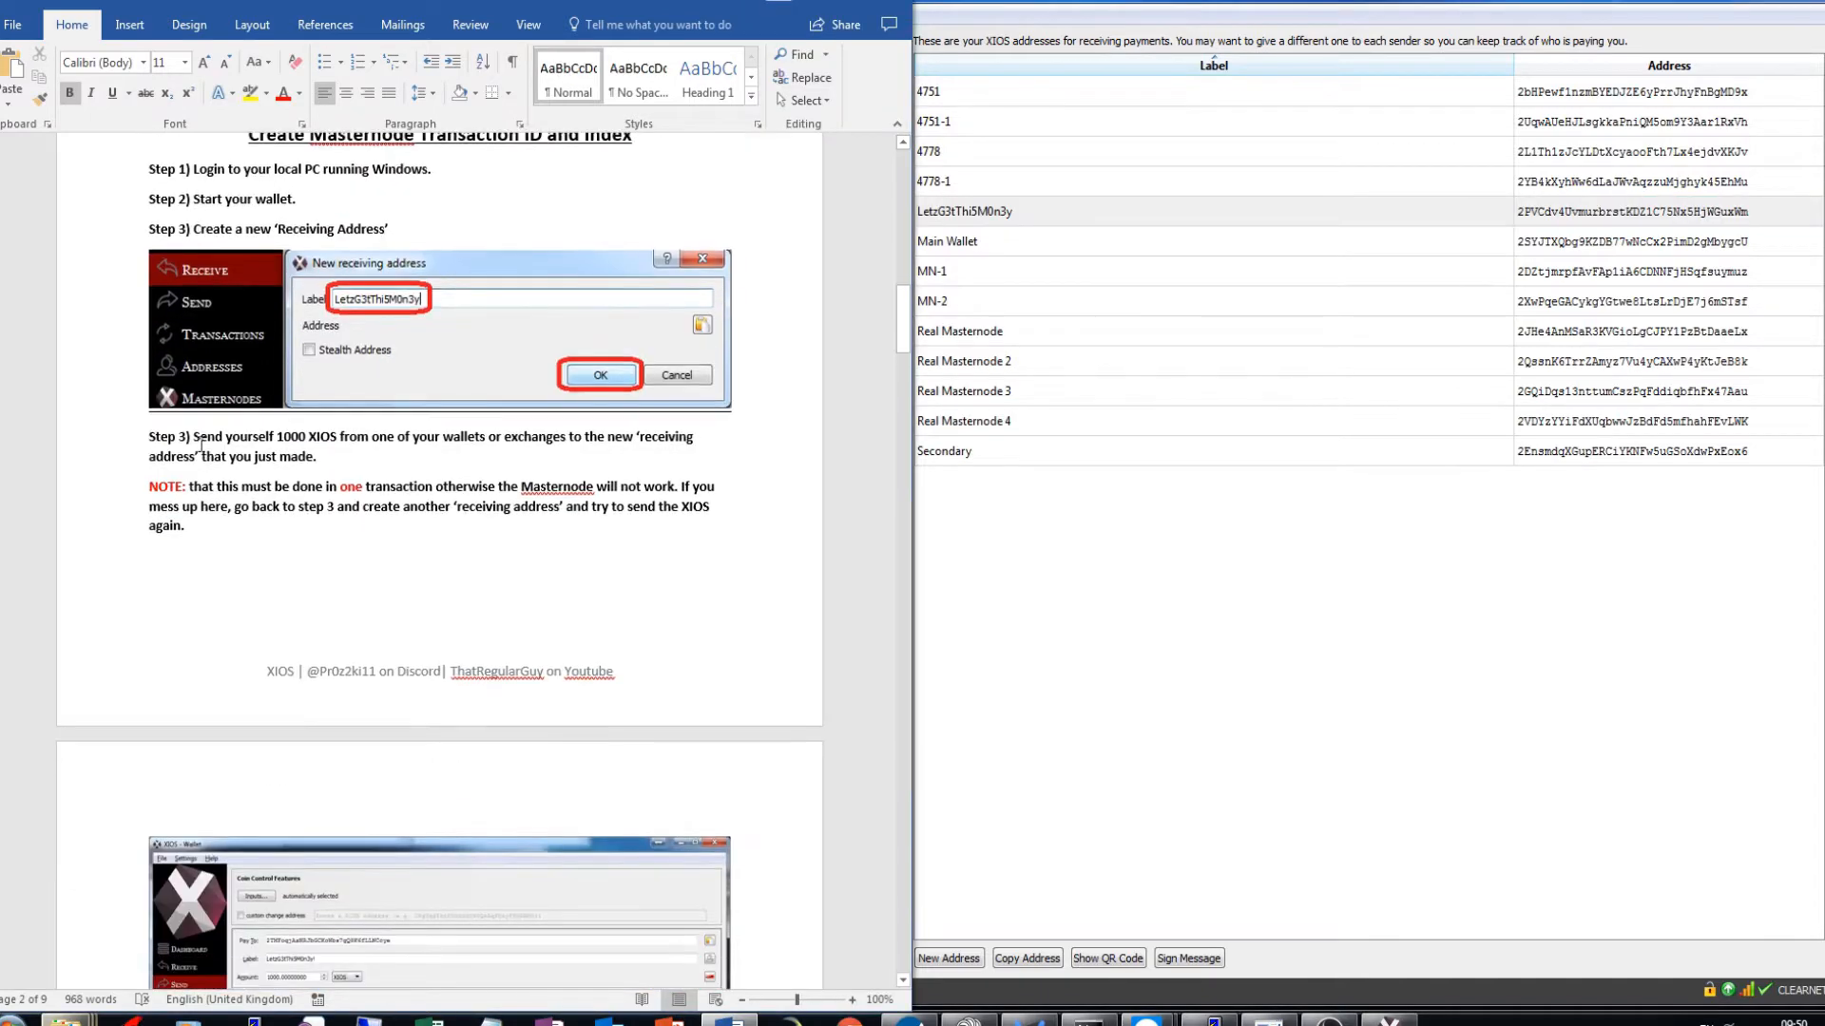
pyautogui.moveTo(192, 436); pyautogui.dragTo(328, 454)
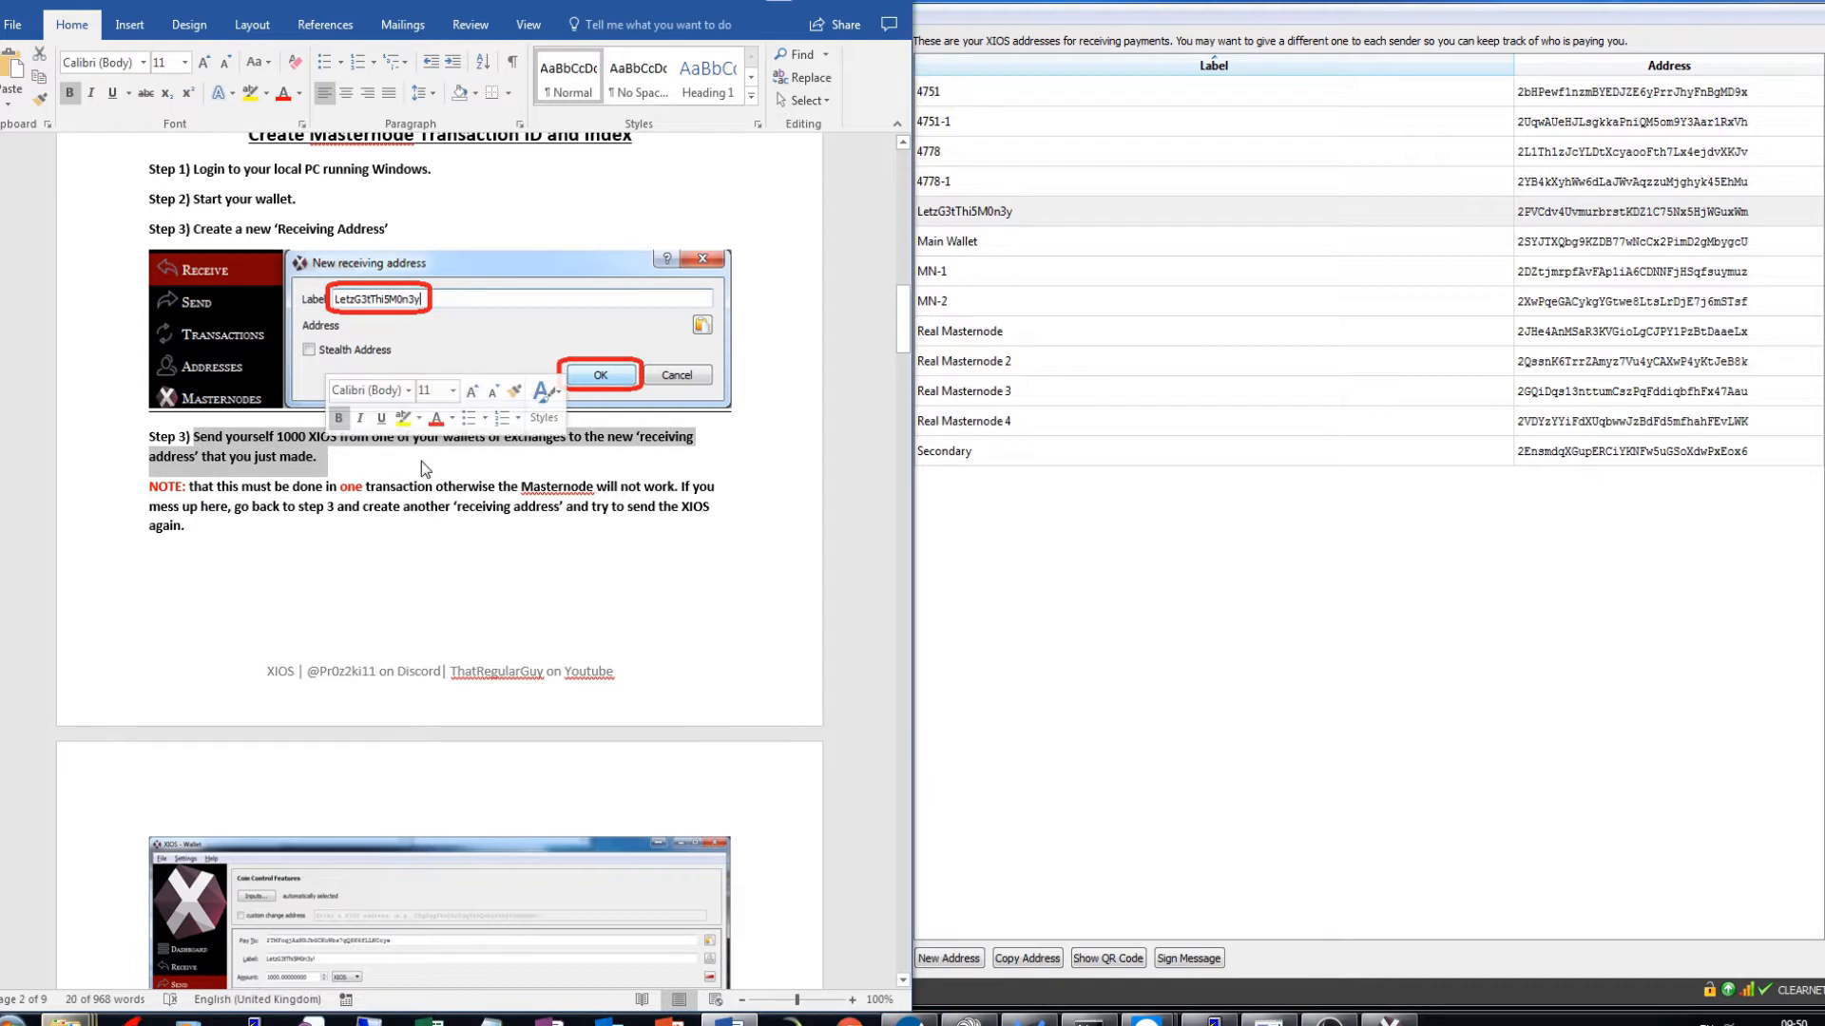
pyautogui.click(425, 460)
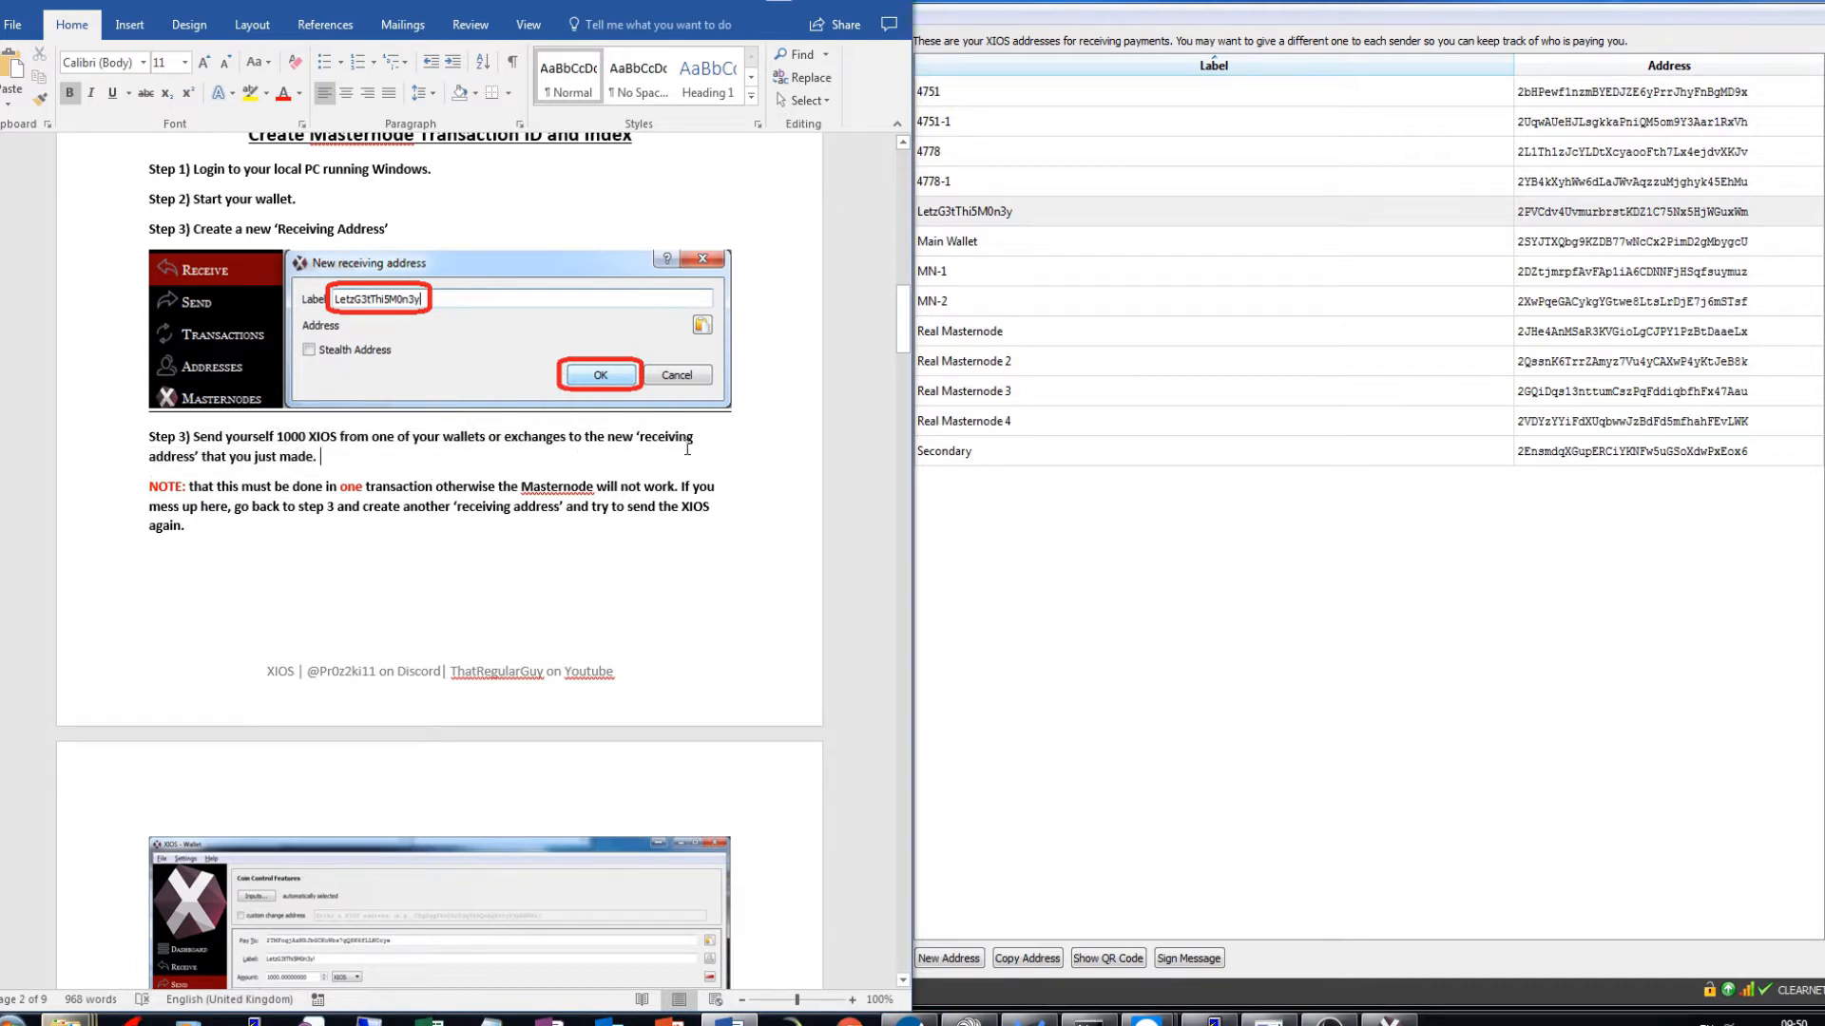
pyautogui.click(1137, 579)
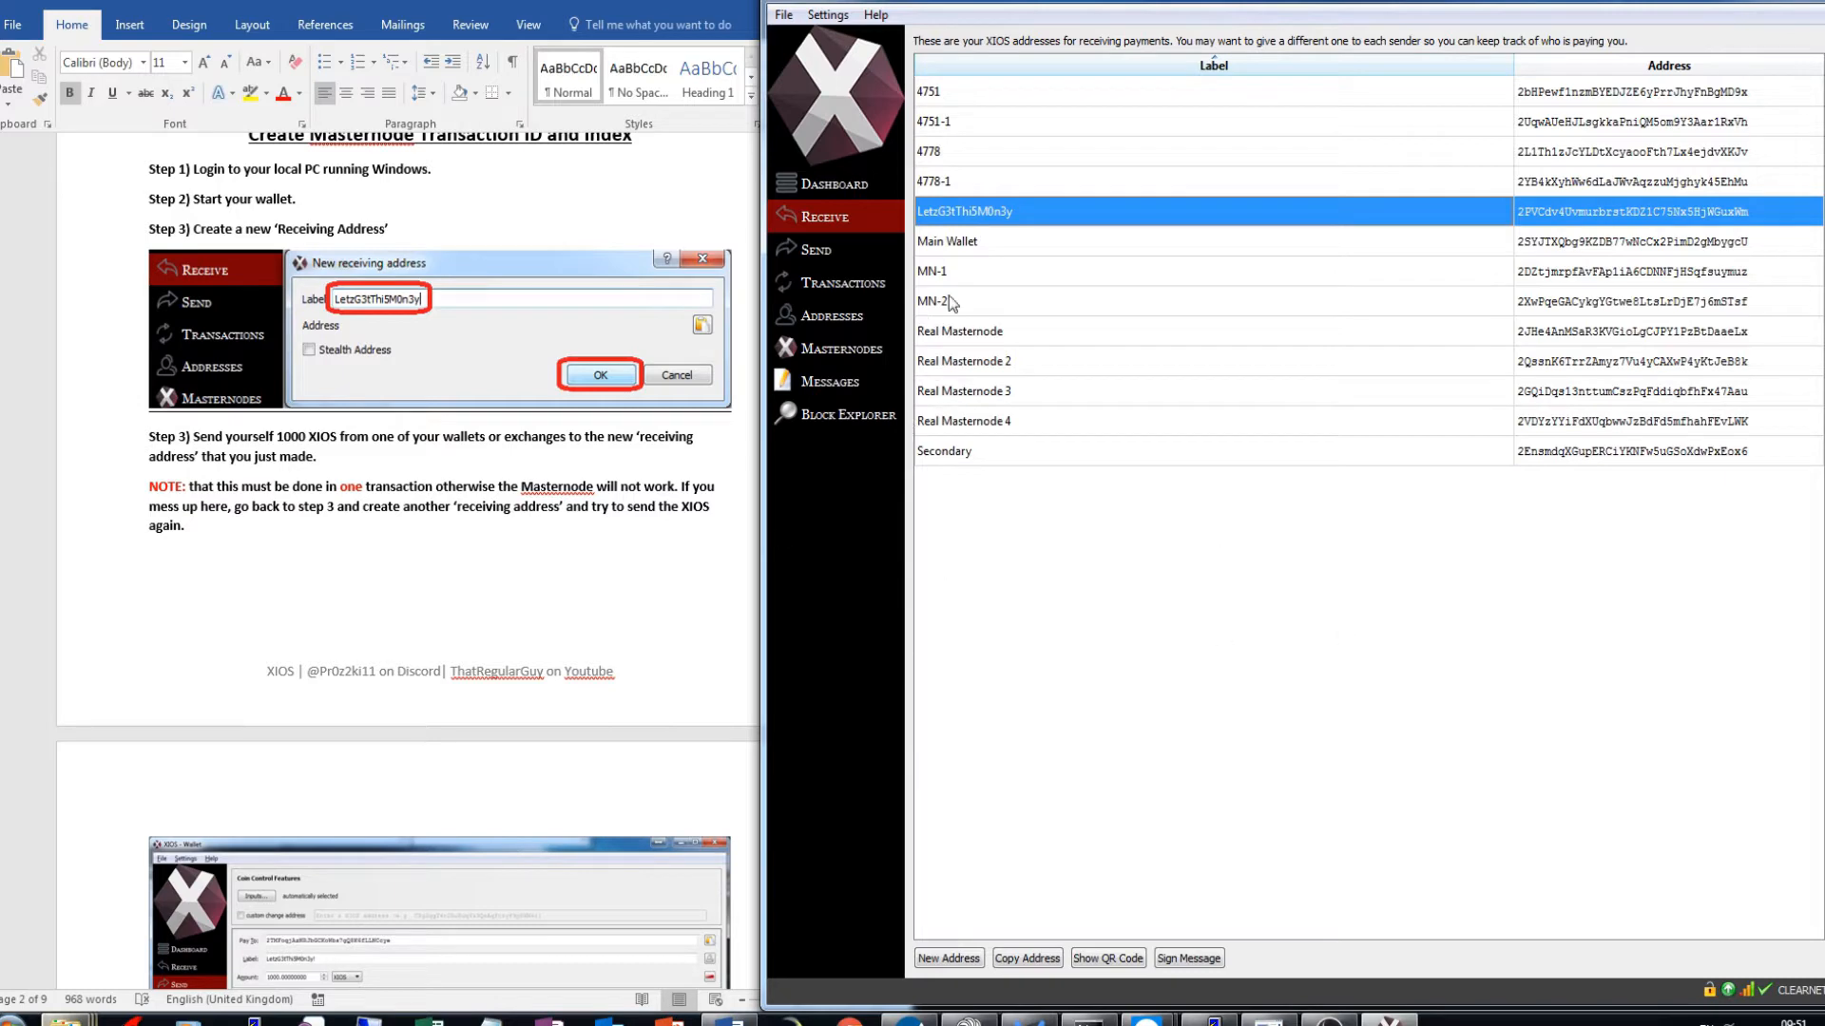
# Check confirmation counts on the mined transactions, then go to the wallet's Send page
pyautogui.click(836, 282)
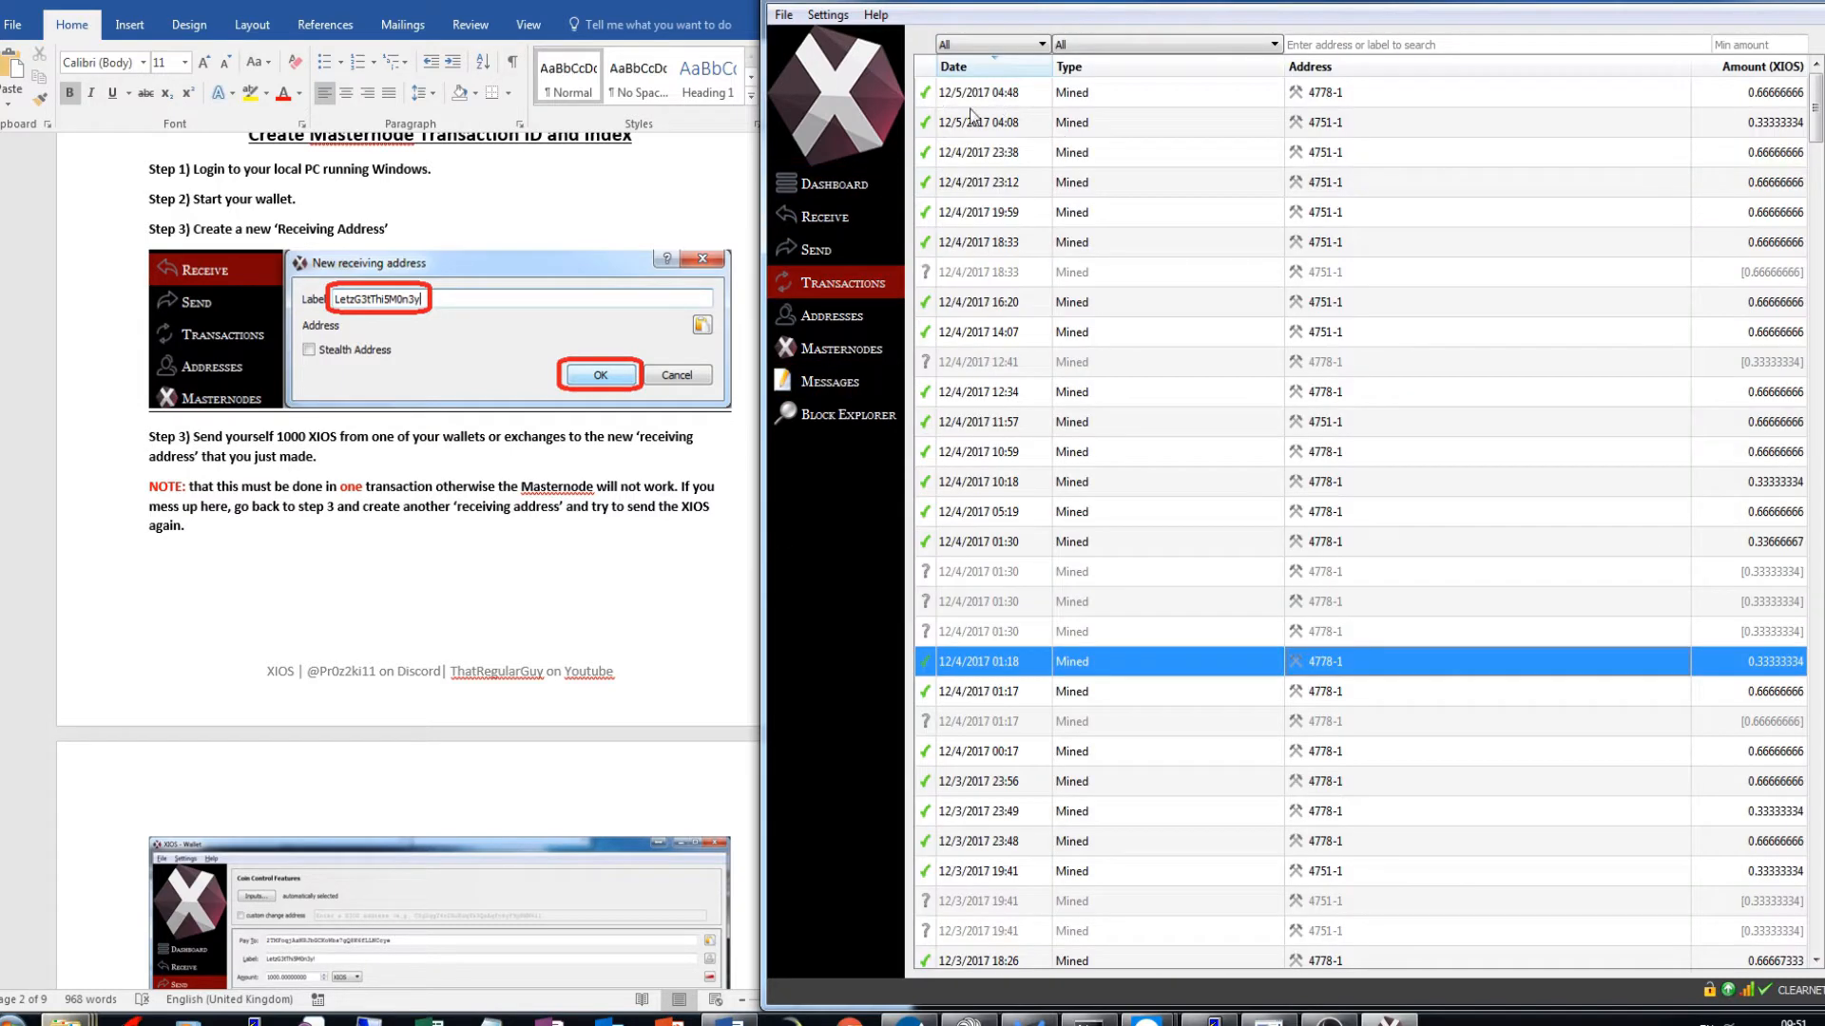
pyautogui.moveTo(928, 277)
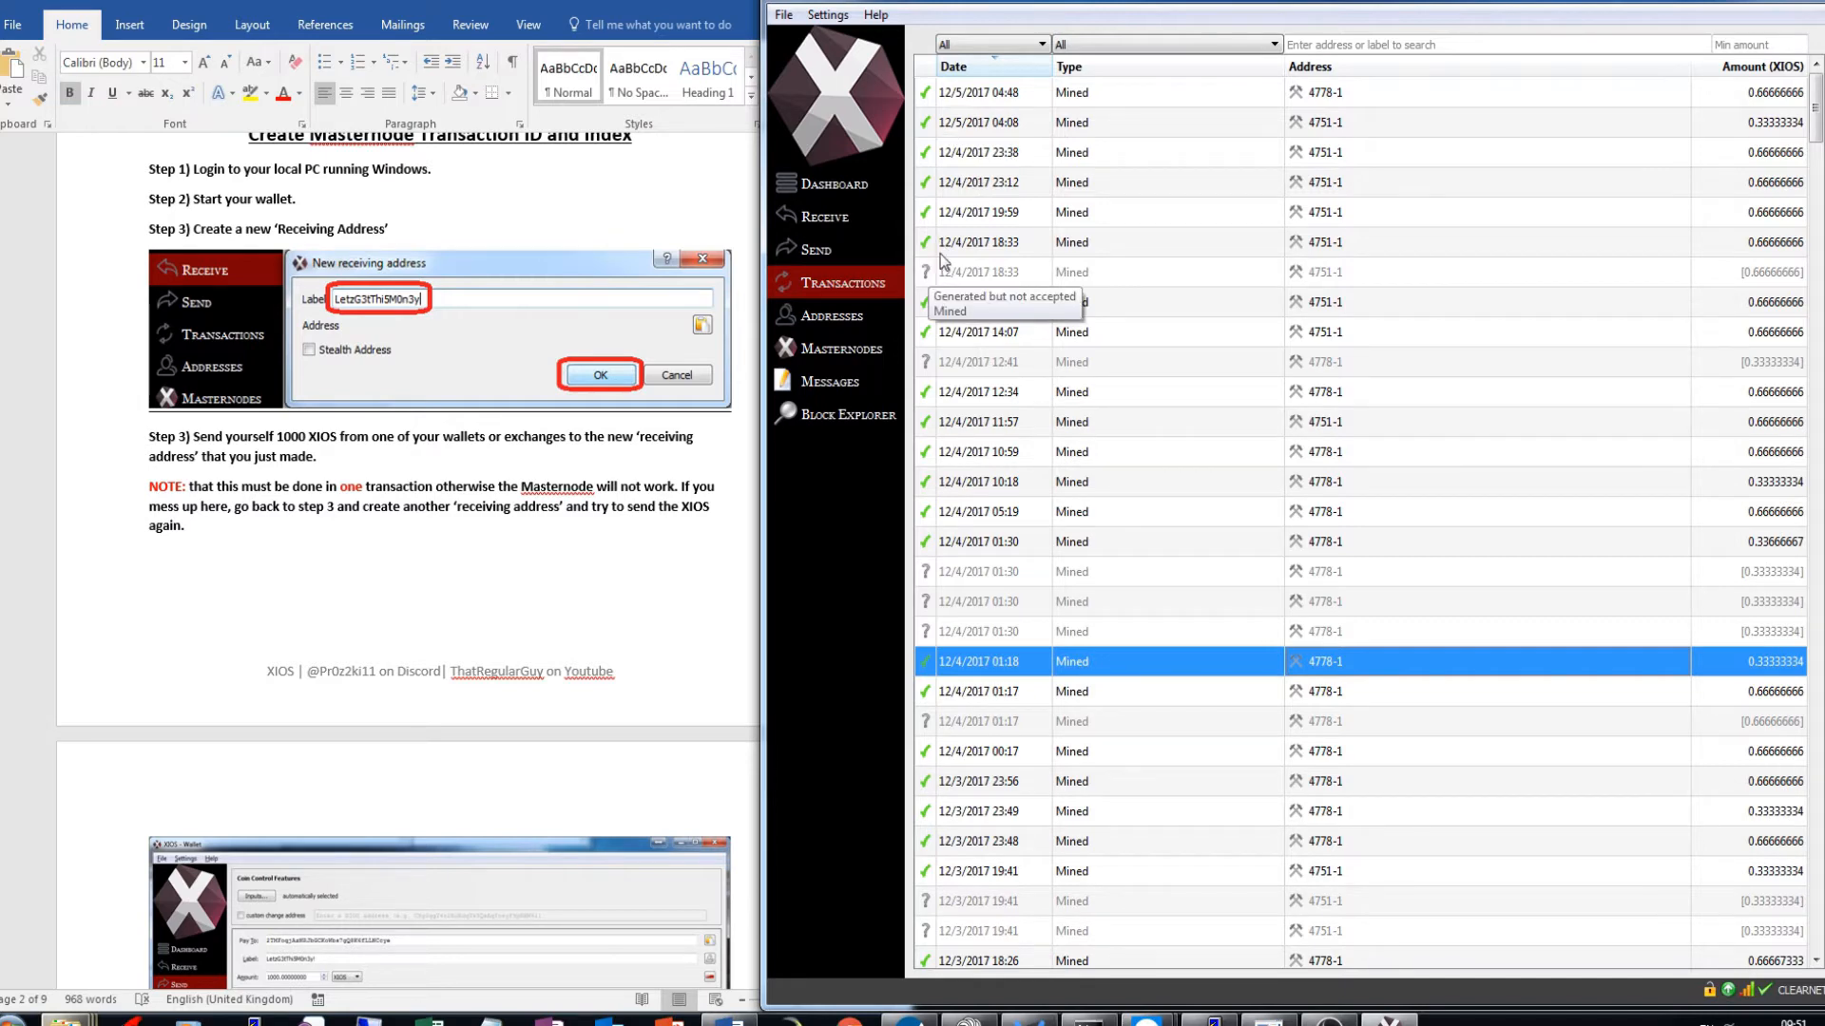
pyautogui.moveTo(930, 100)
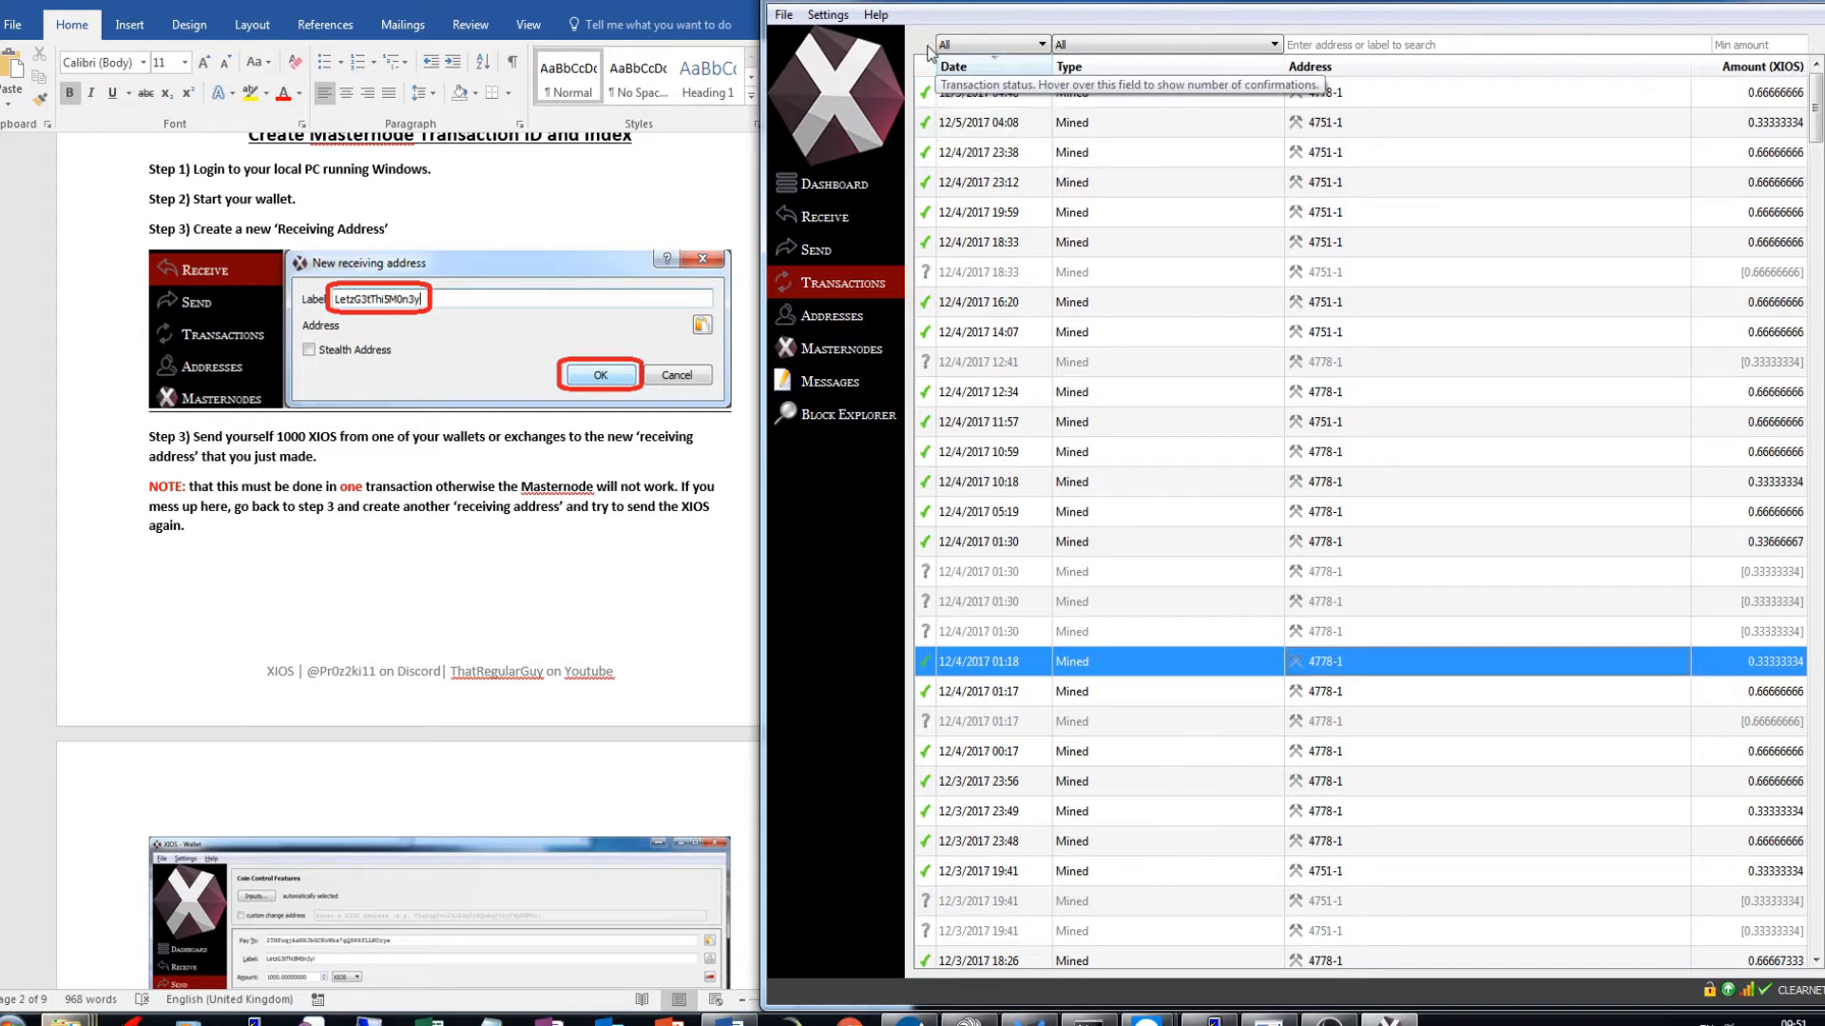
pyautogui.moveTo(1077, 133)
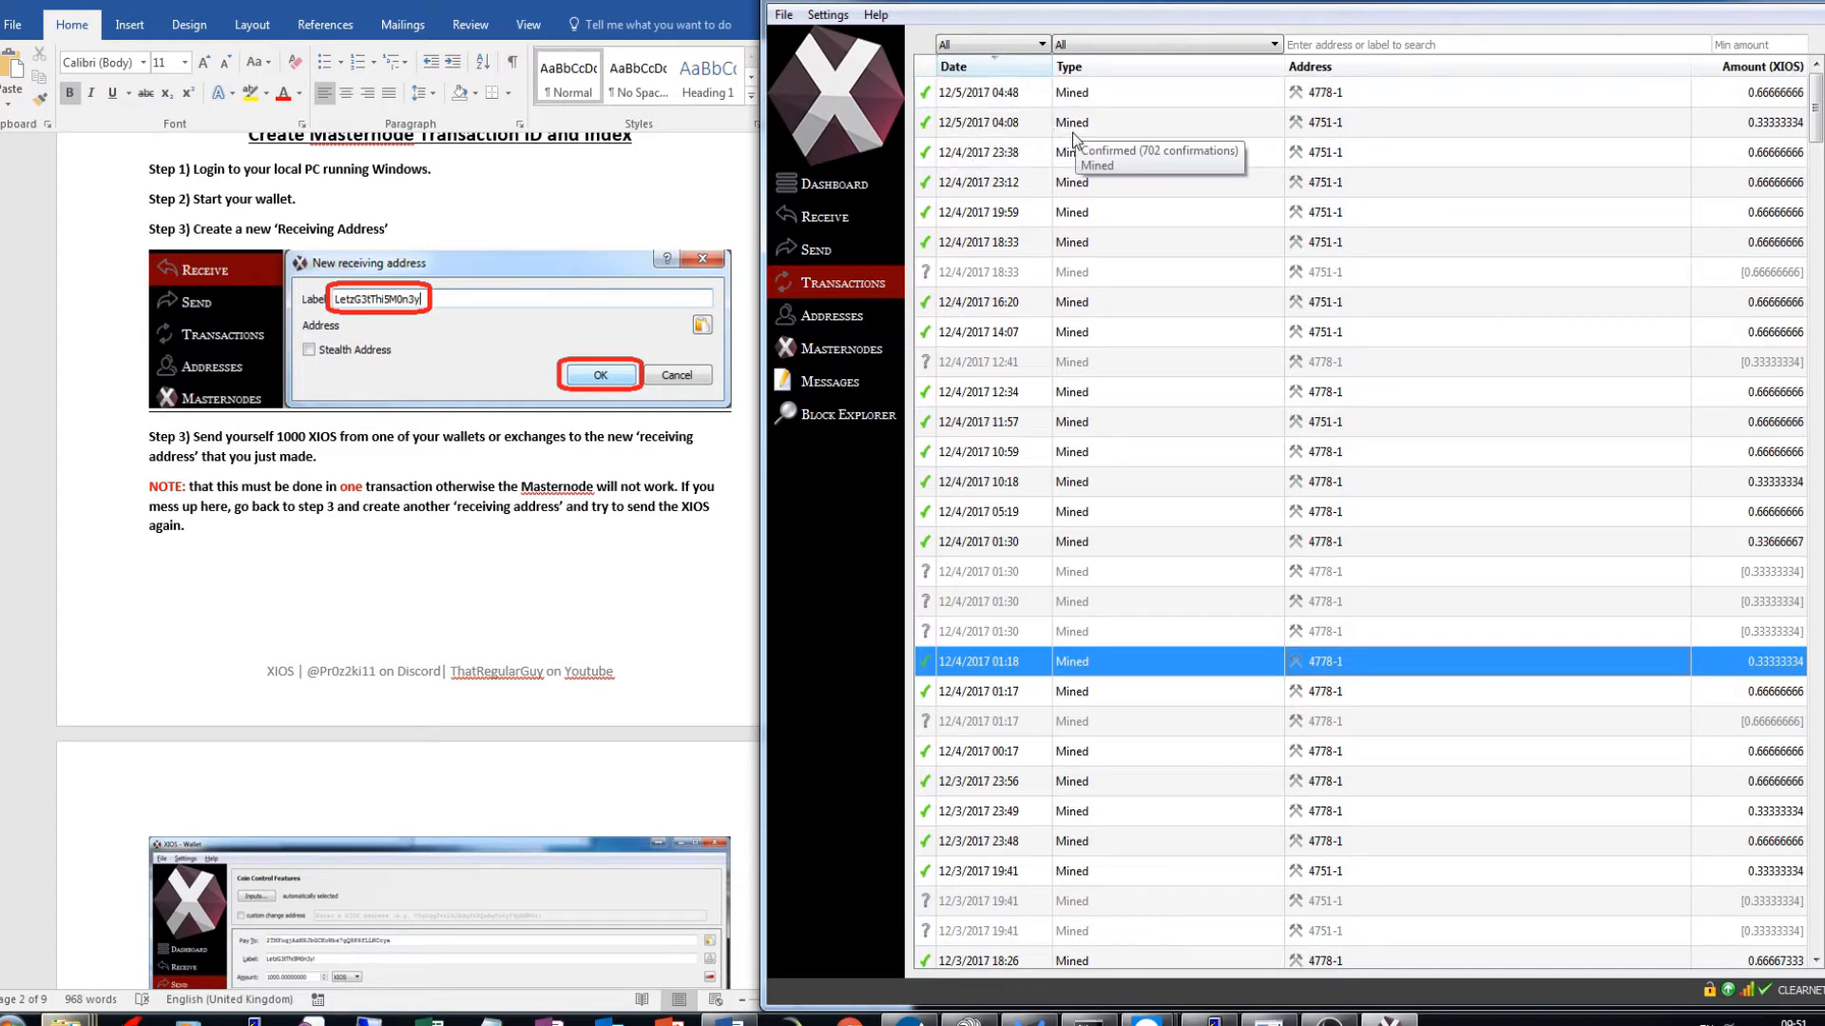
pyautogui.click(860, 250)
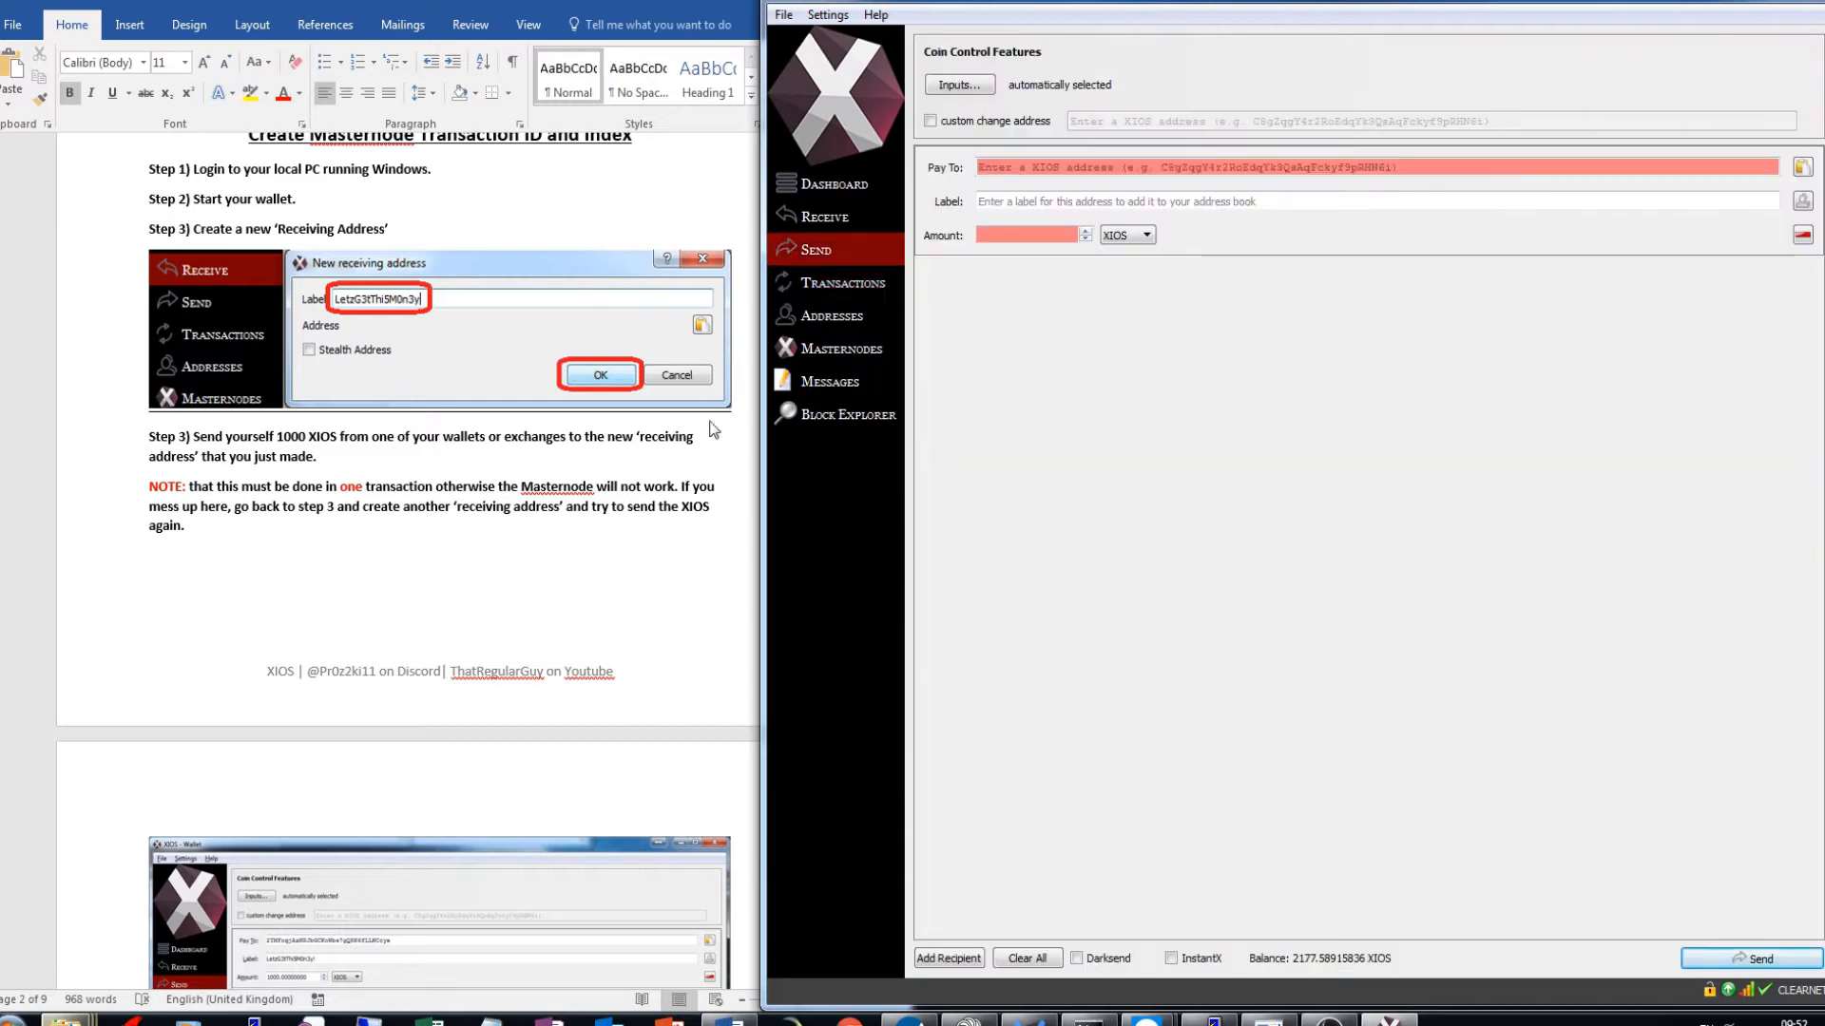
# Enter 1000 XIOS as the send amount and scroll the guide to the 'Send Exactly 1000 XIOS' screenshot
pyautogui.click(1022, 237)
pyautogui.click(1108, 331)
pyautogui.click(487, 395)
pyautogui.scroll(-5, 501, 532)
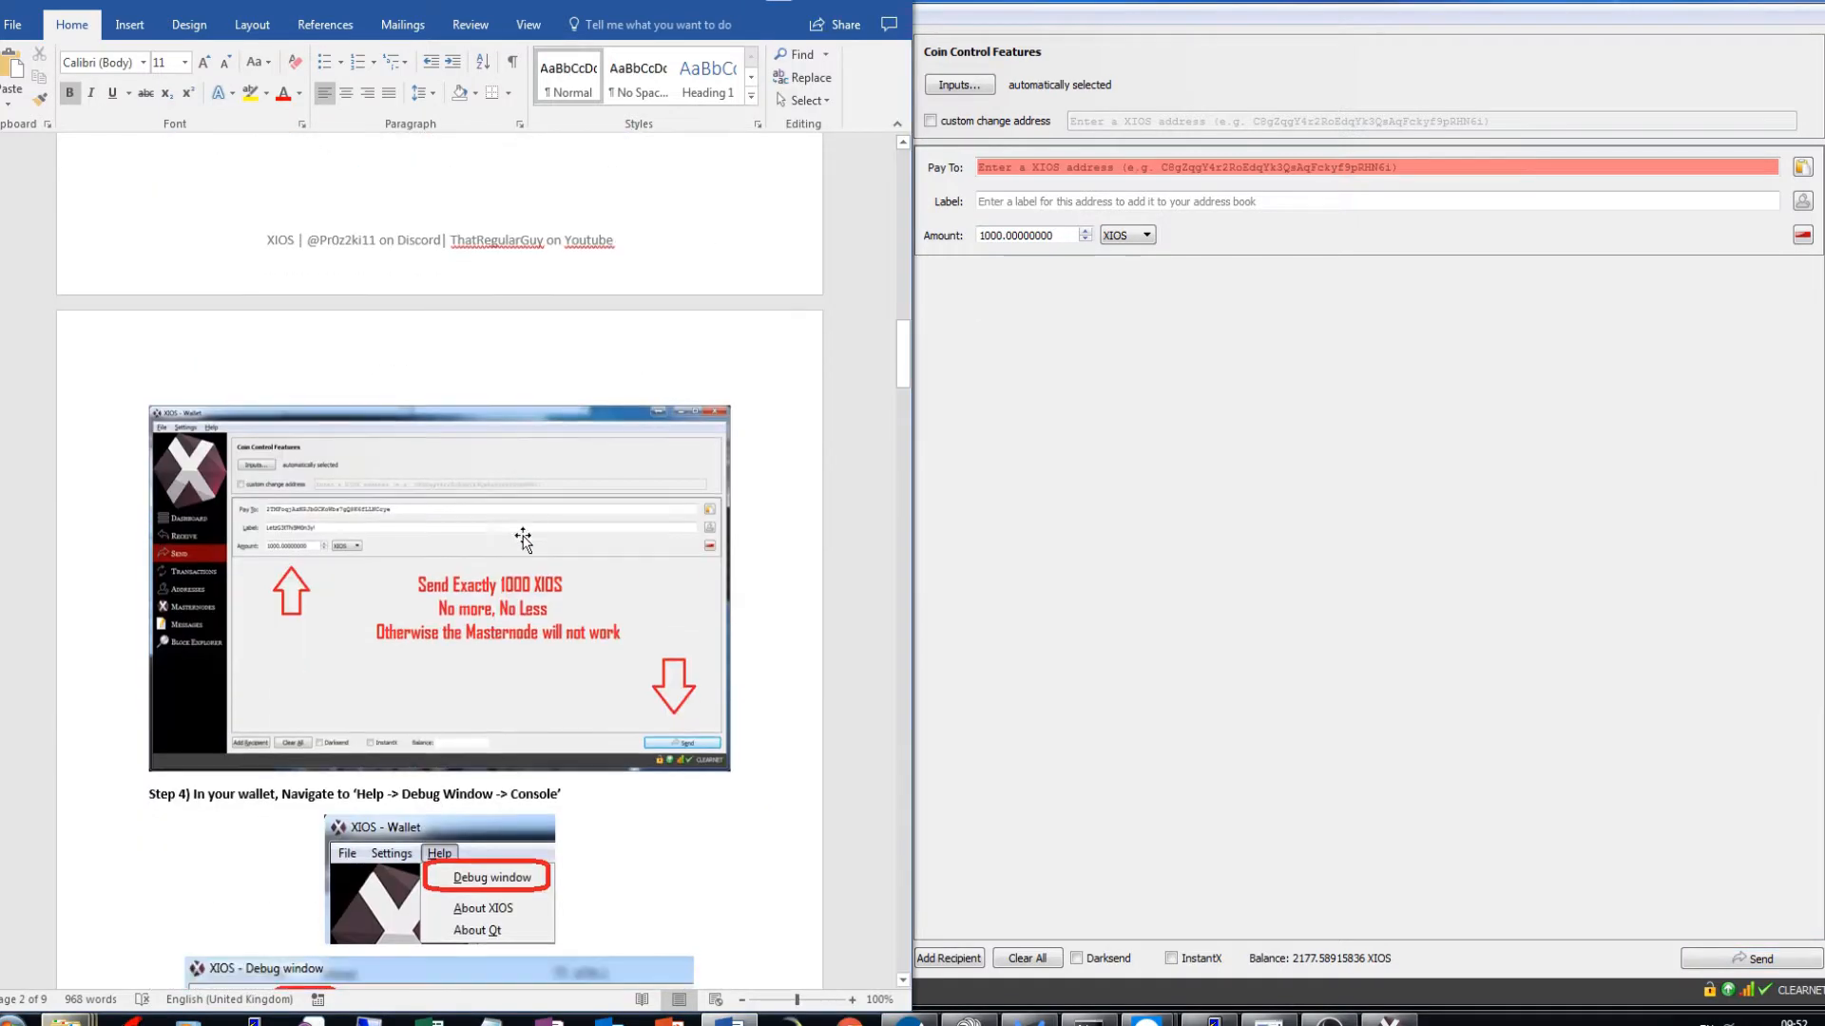
pyautogui.click(501, 581)
pyautogui.scroll(4, 417, 681)
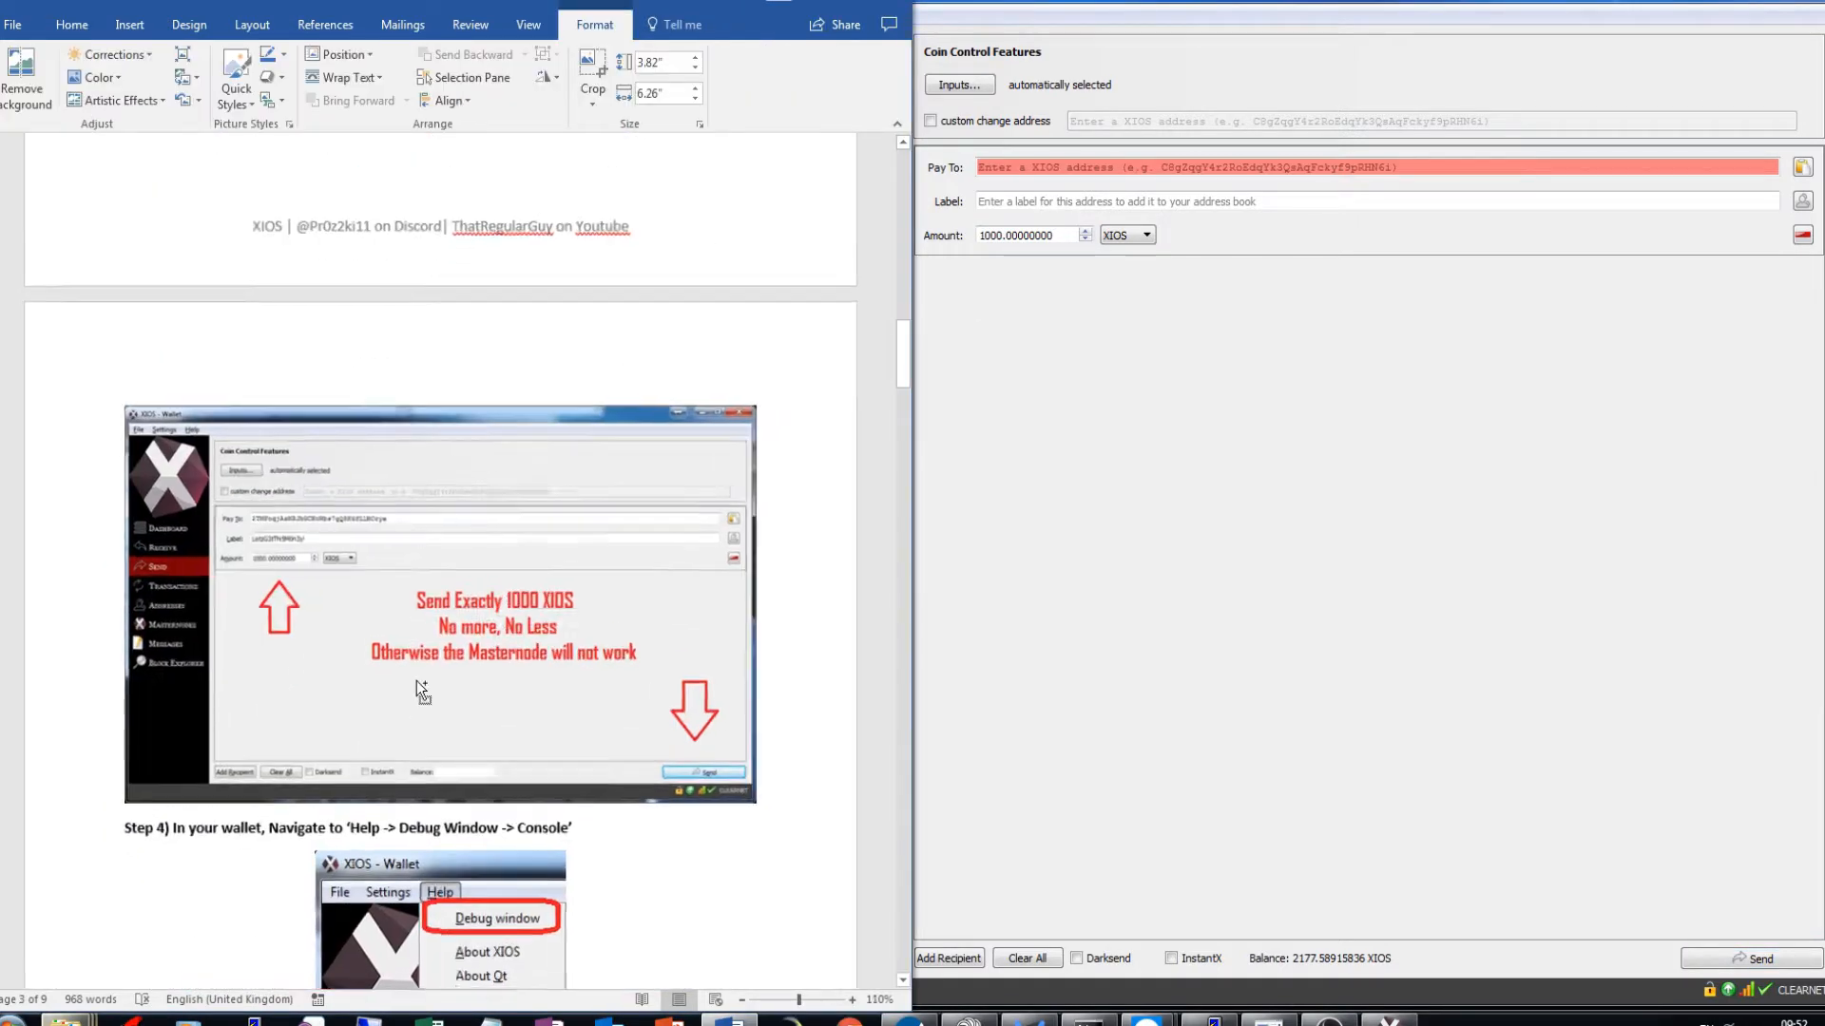
pyautogui.scroll(3, 416, 681)
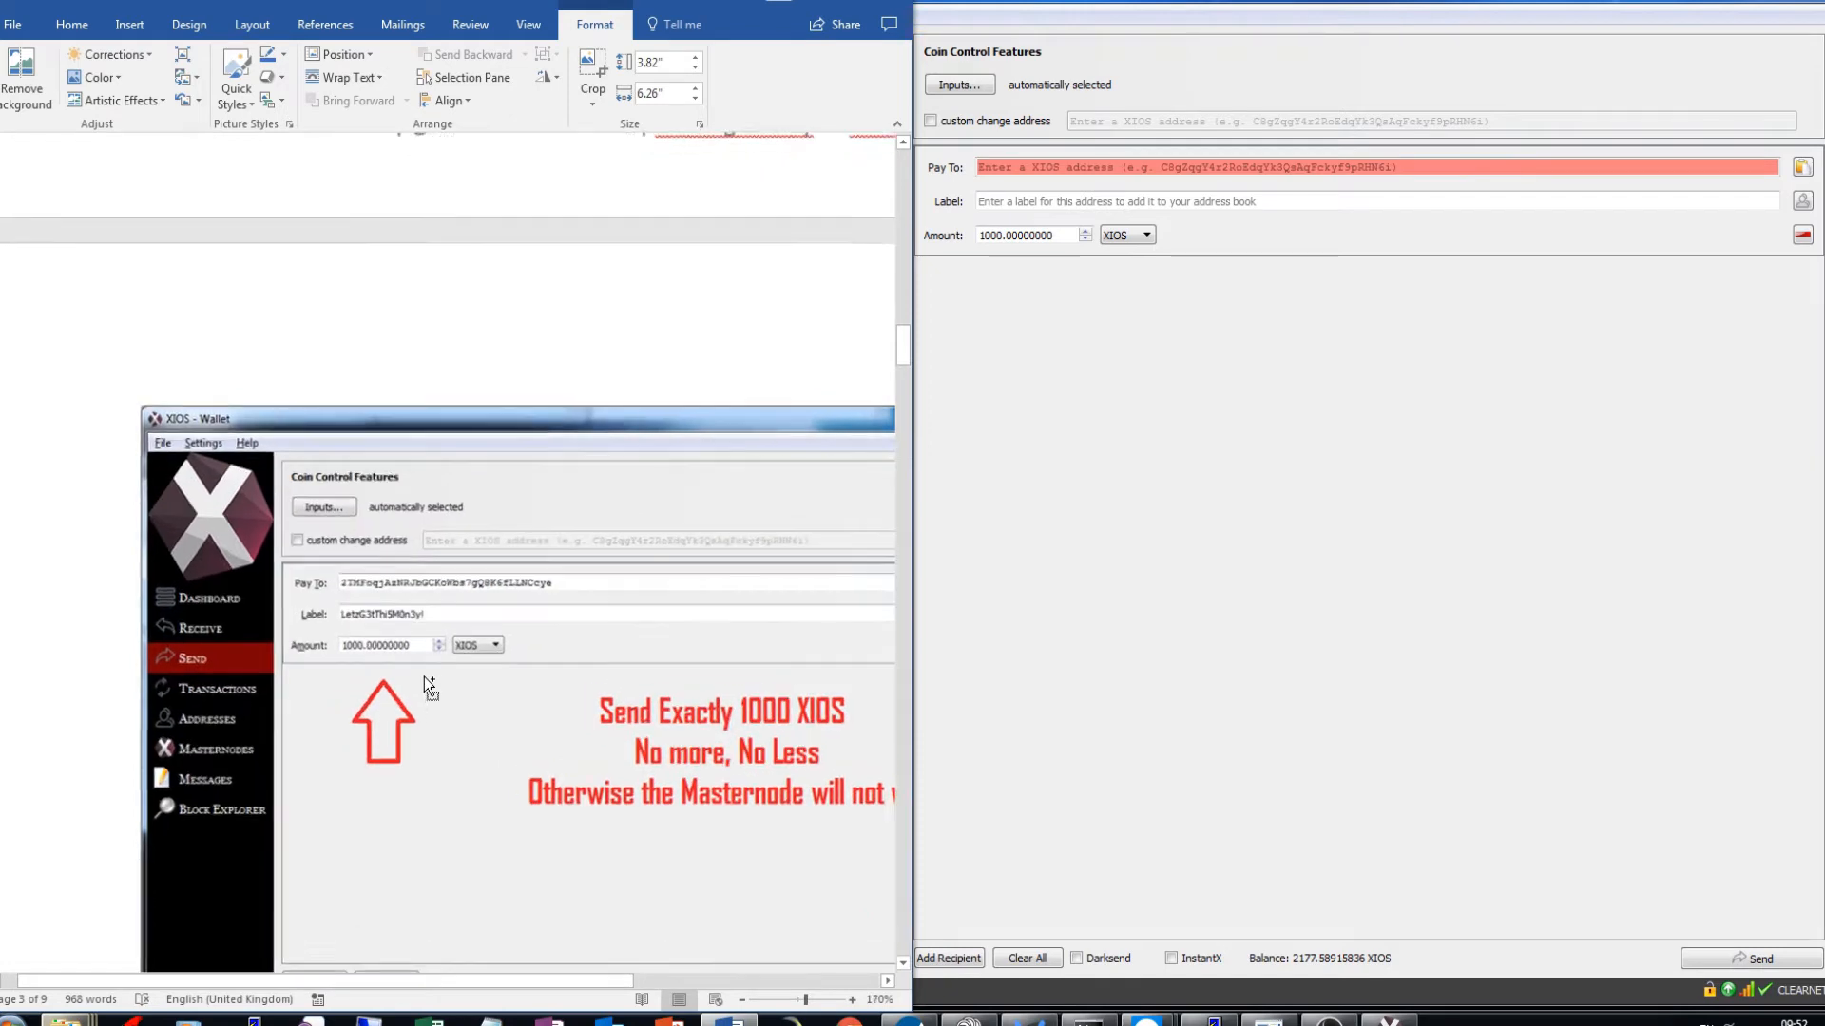
pyautogui.scroll(-3, 493, 634)
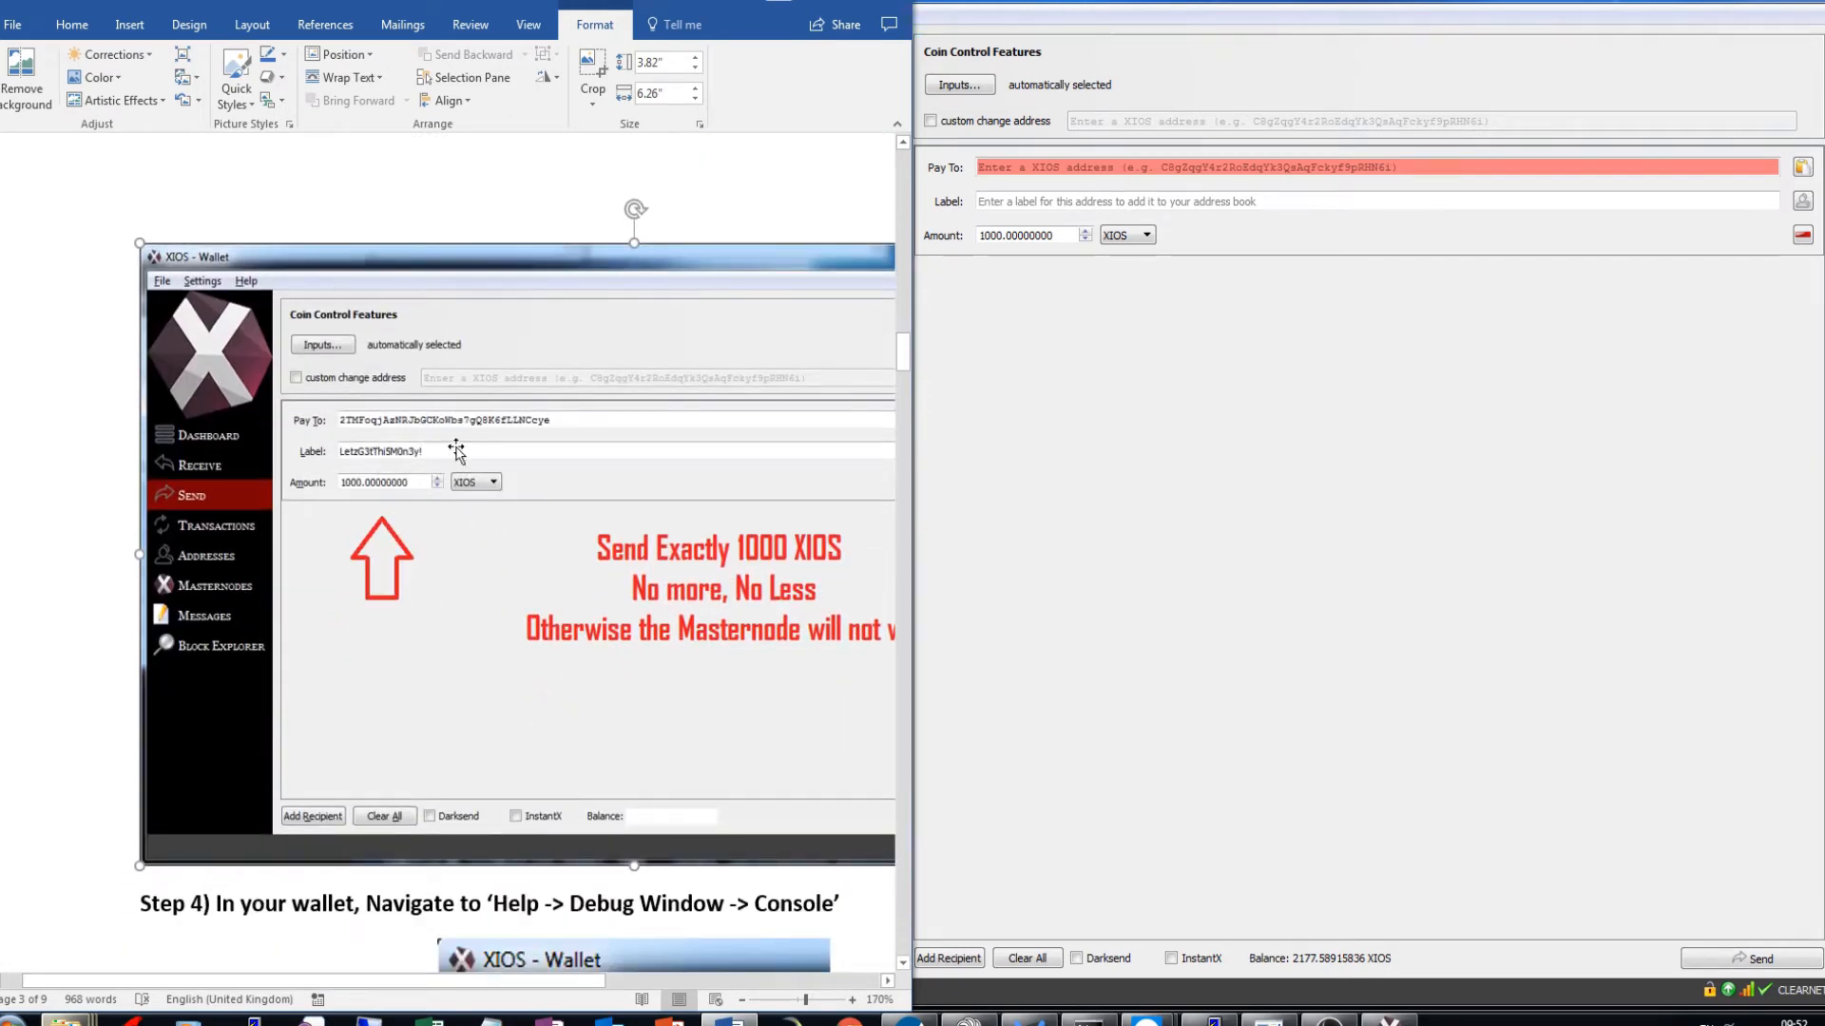
pyautogui.scroll(-3, 703, 533)
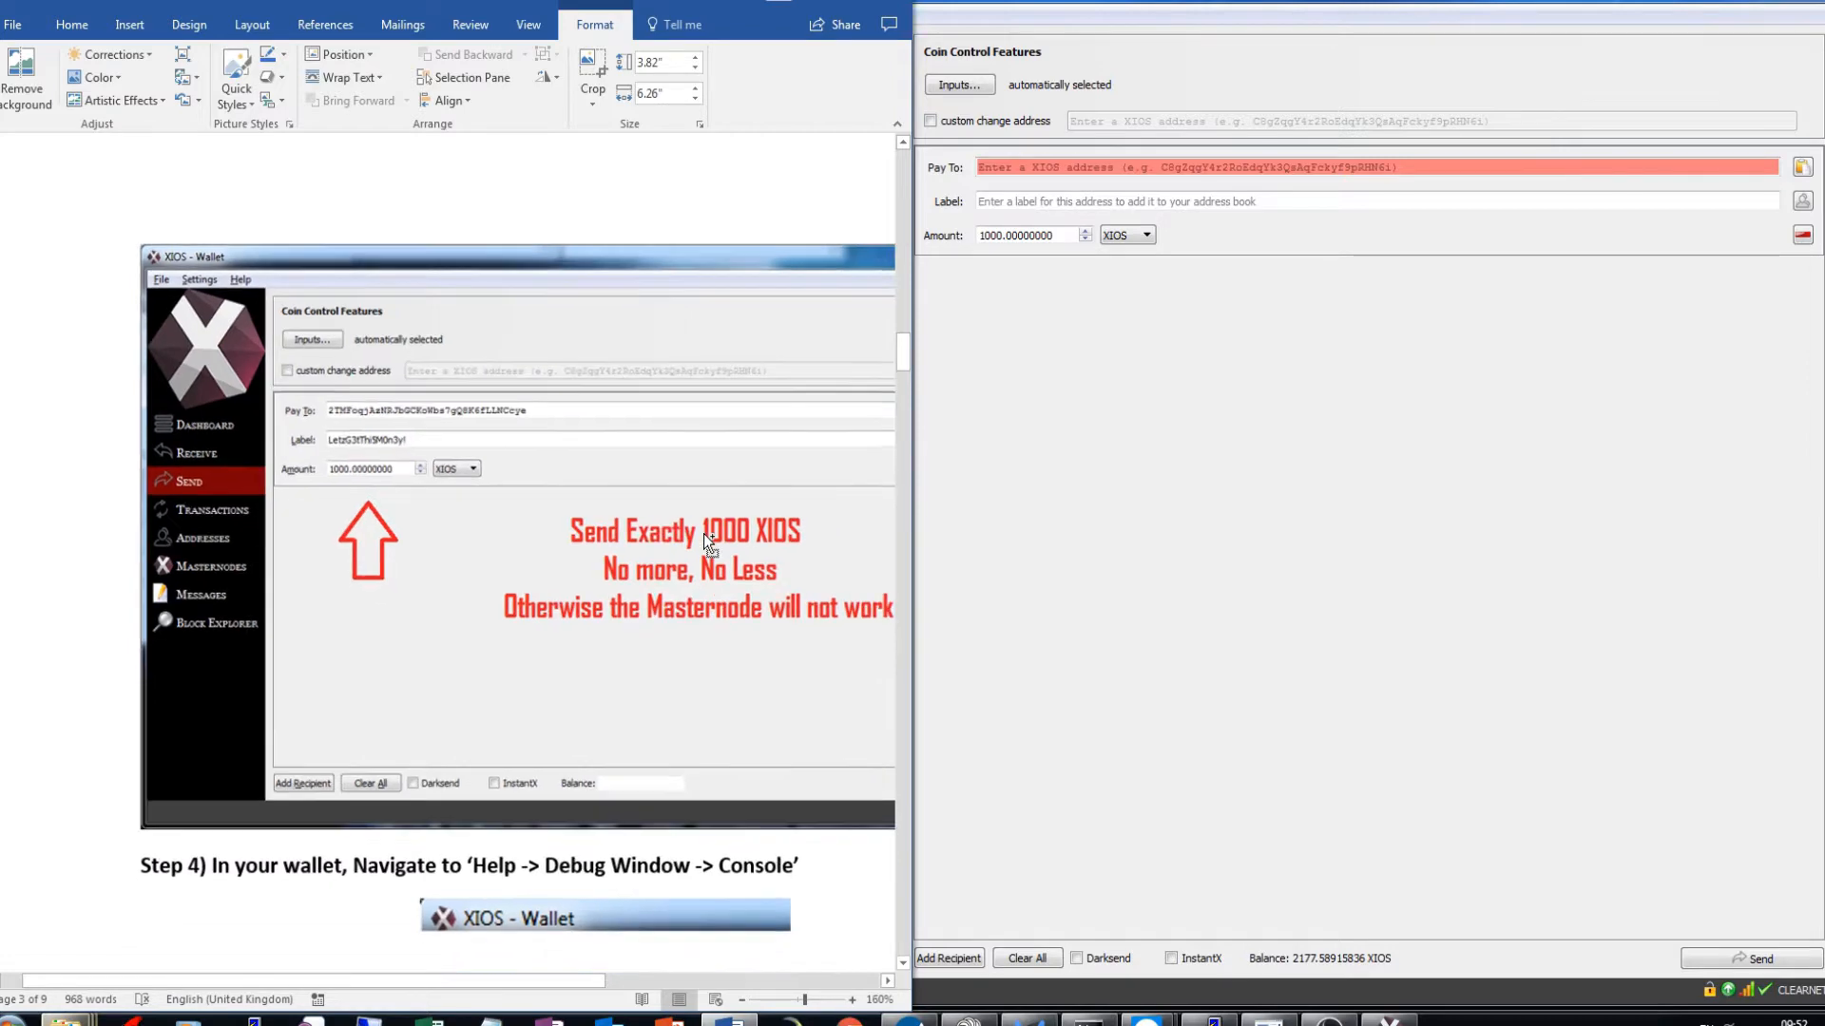
pyautogui.scroll(-2, 703, 533)
# Open the wallet's debug window on its Console tab
pyautogui.click(703, 533)
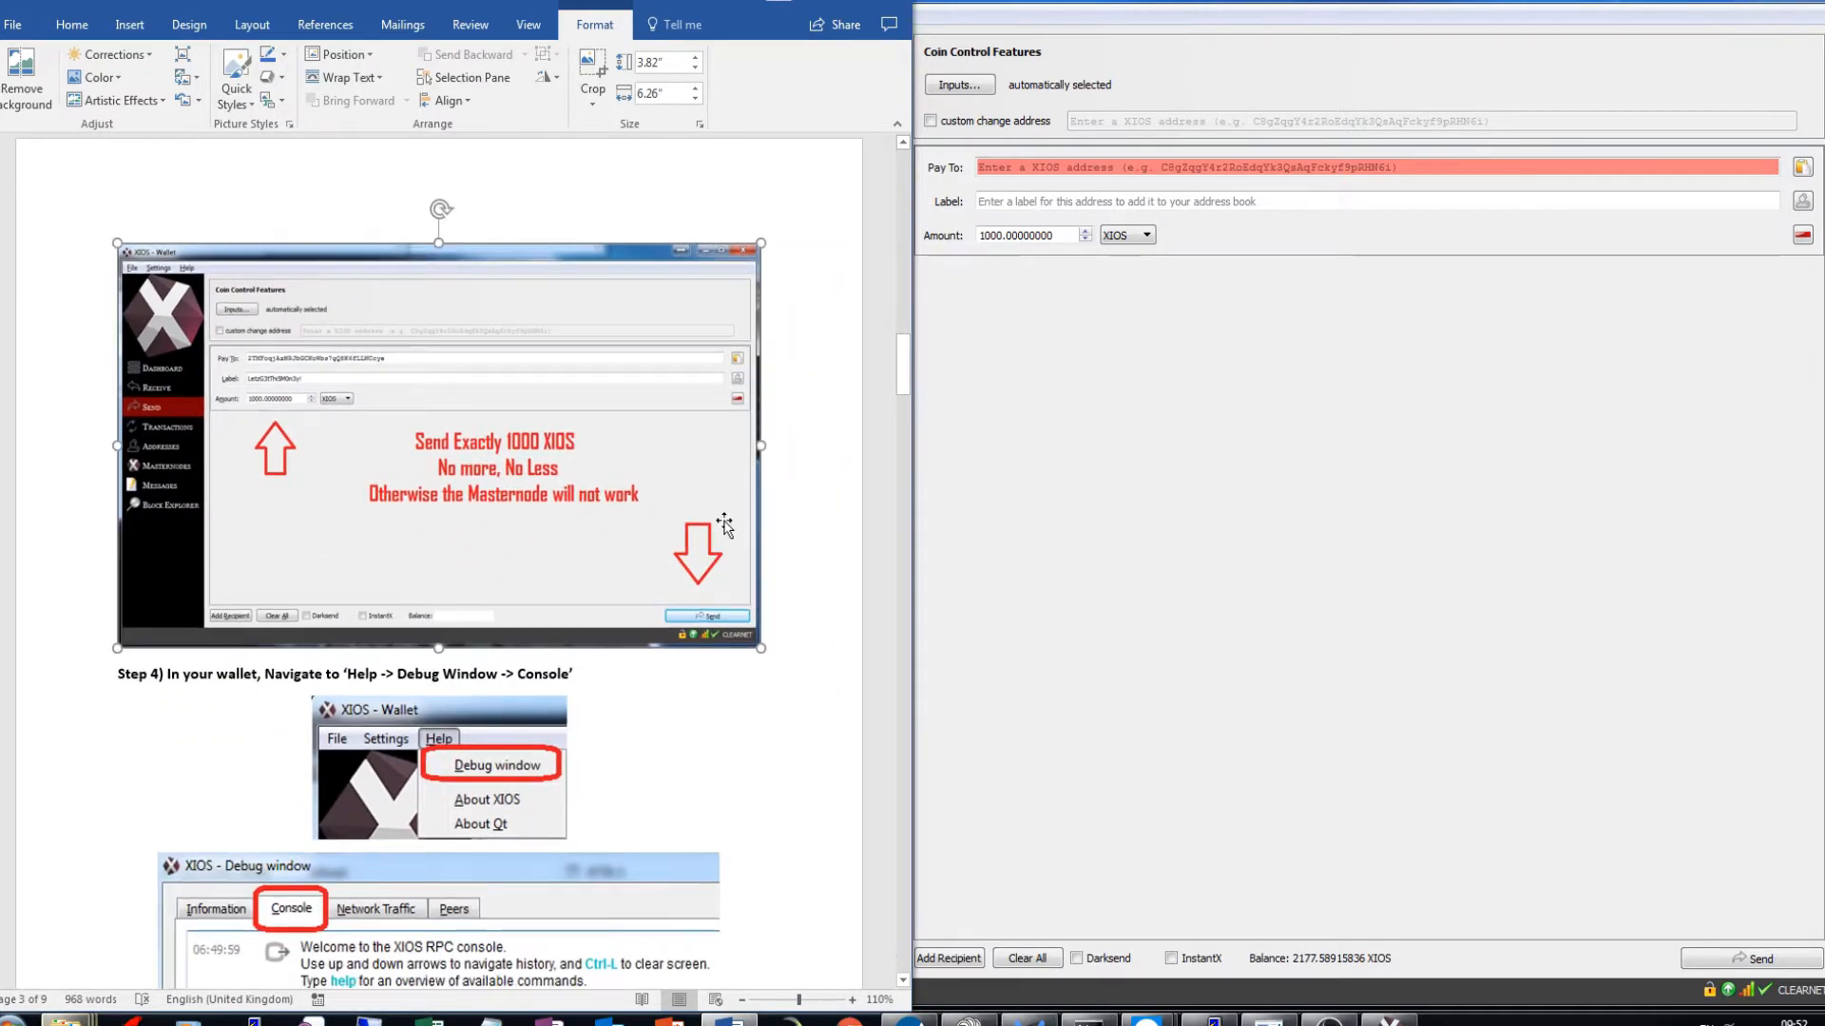
pyautogui.click(1215, 311)
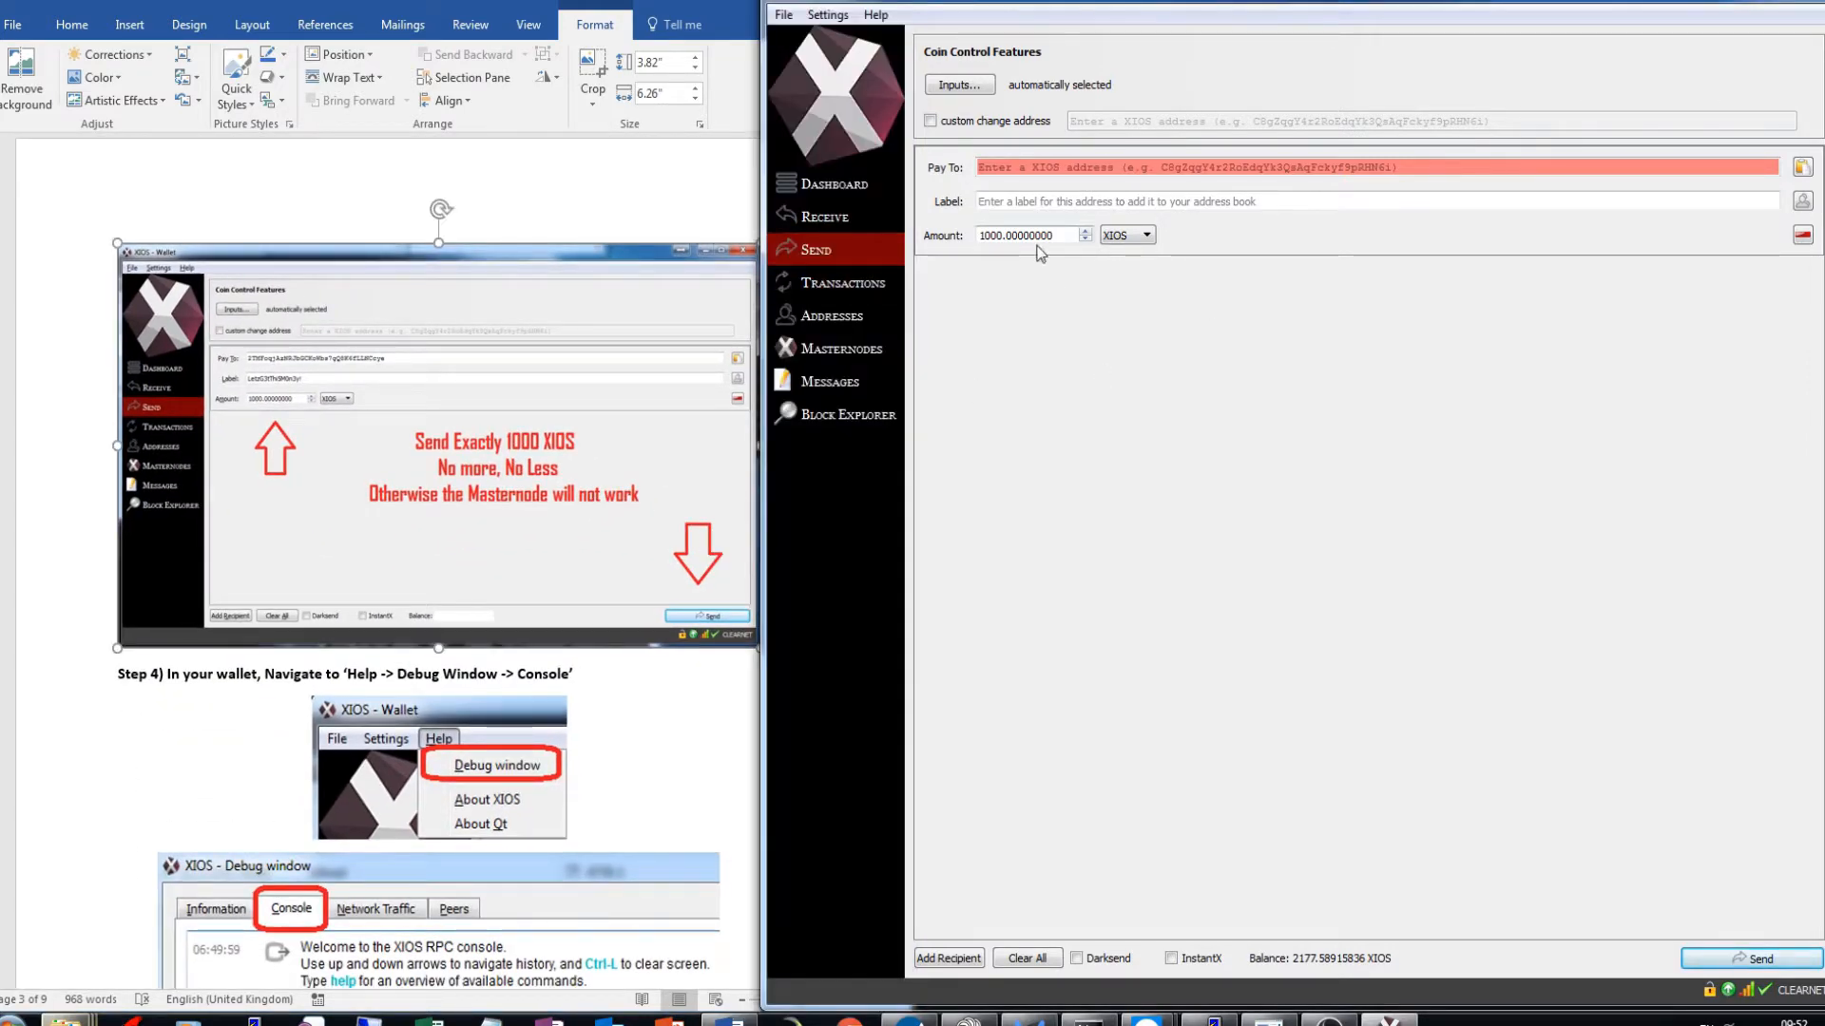
pyautogui.click(875, 15)
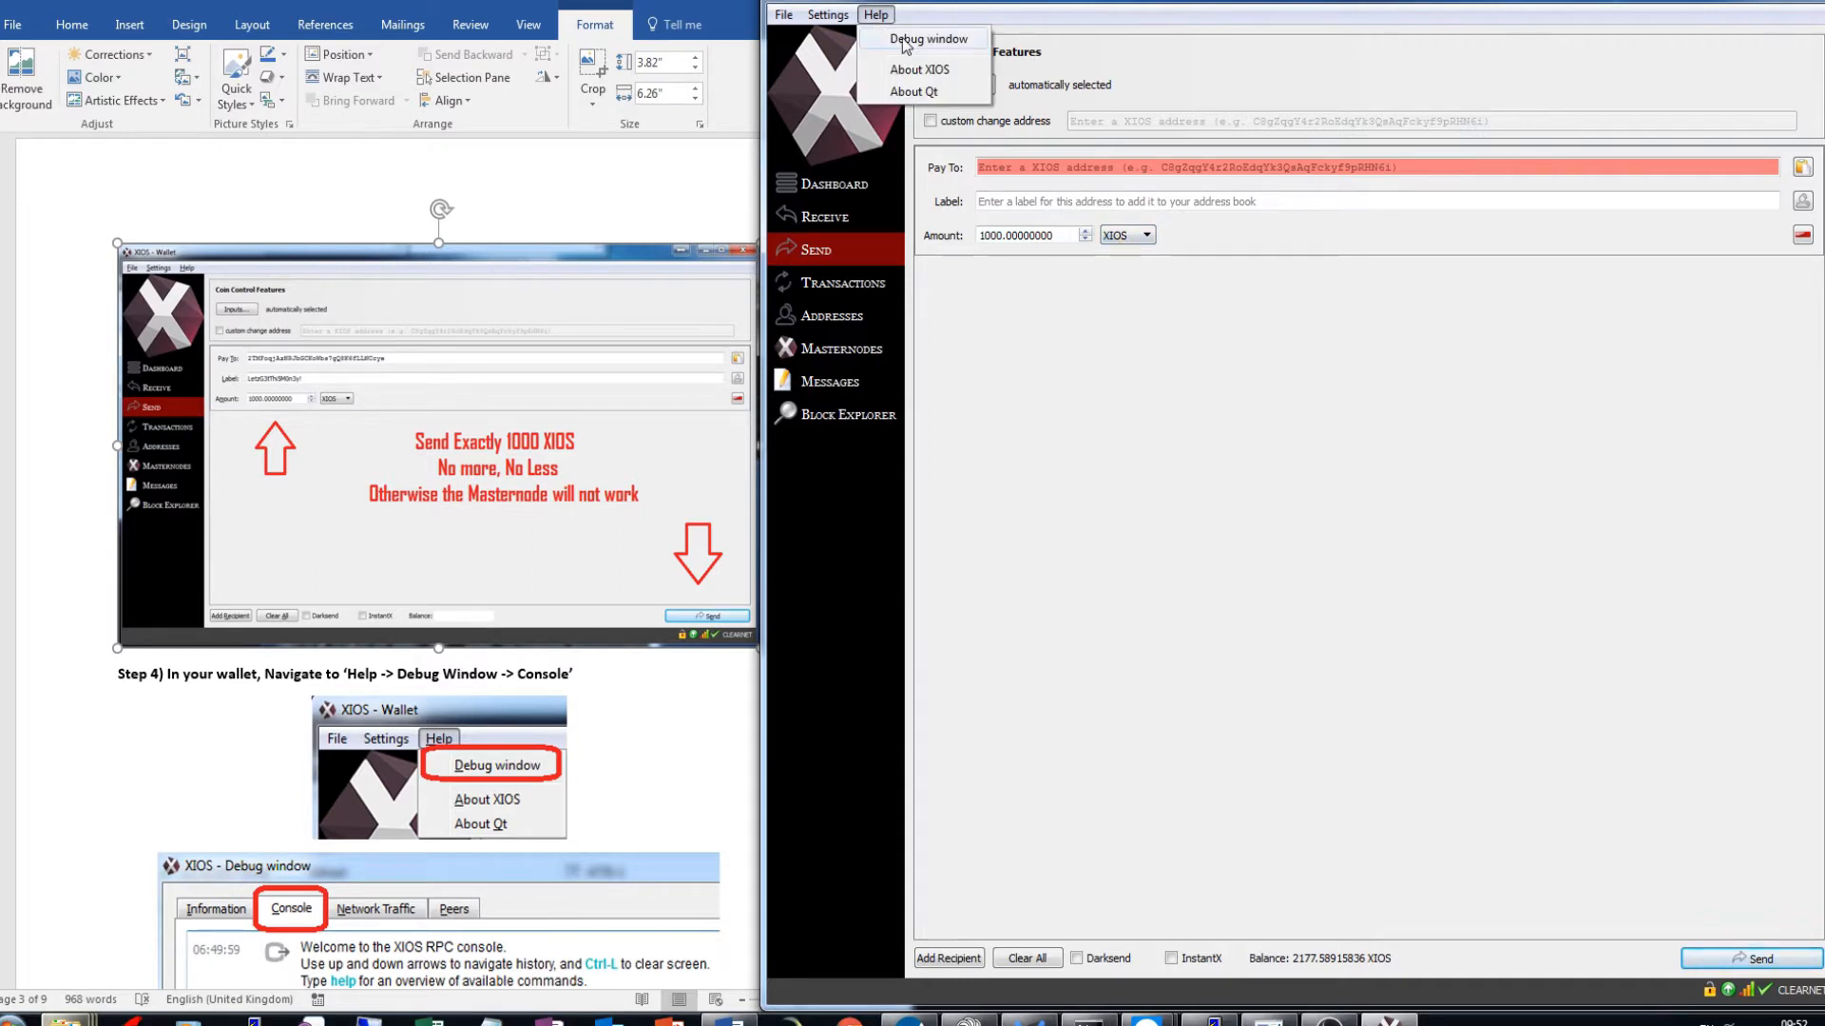
pyautogui.click(936, 43)
pyautogui.click(675, 292)
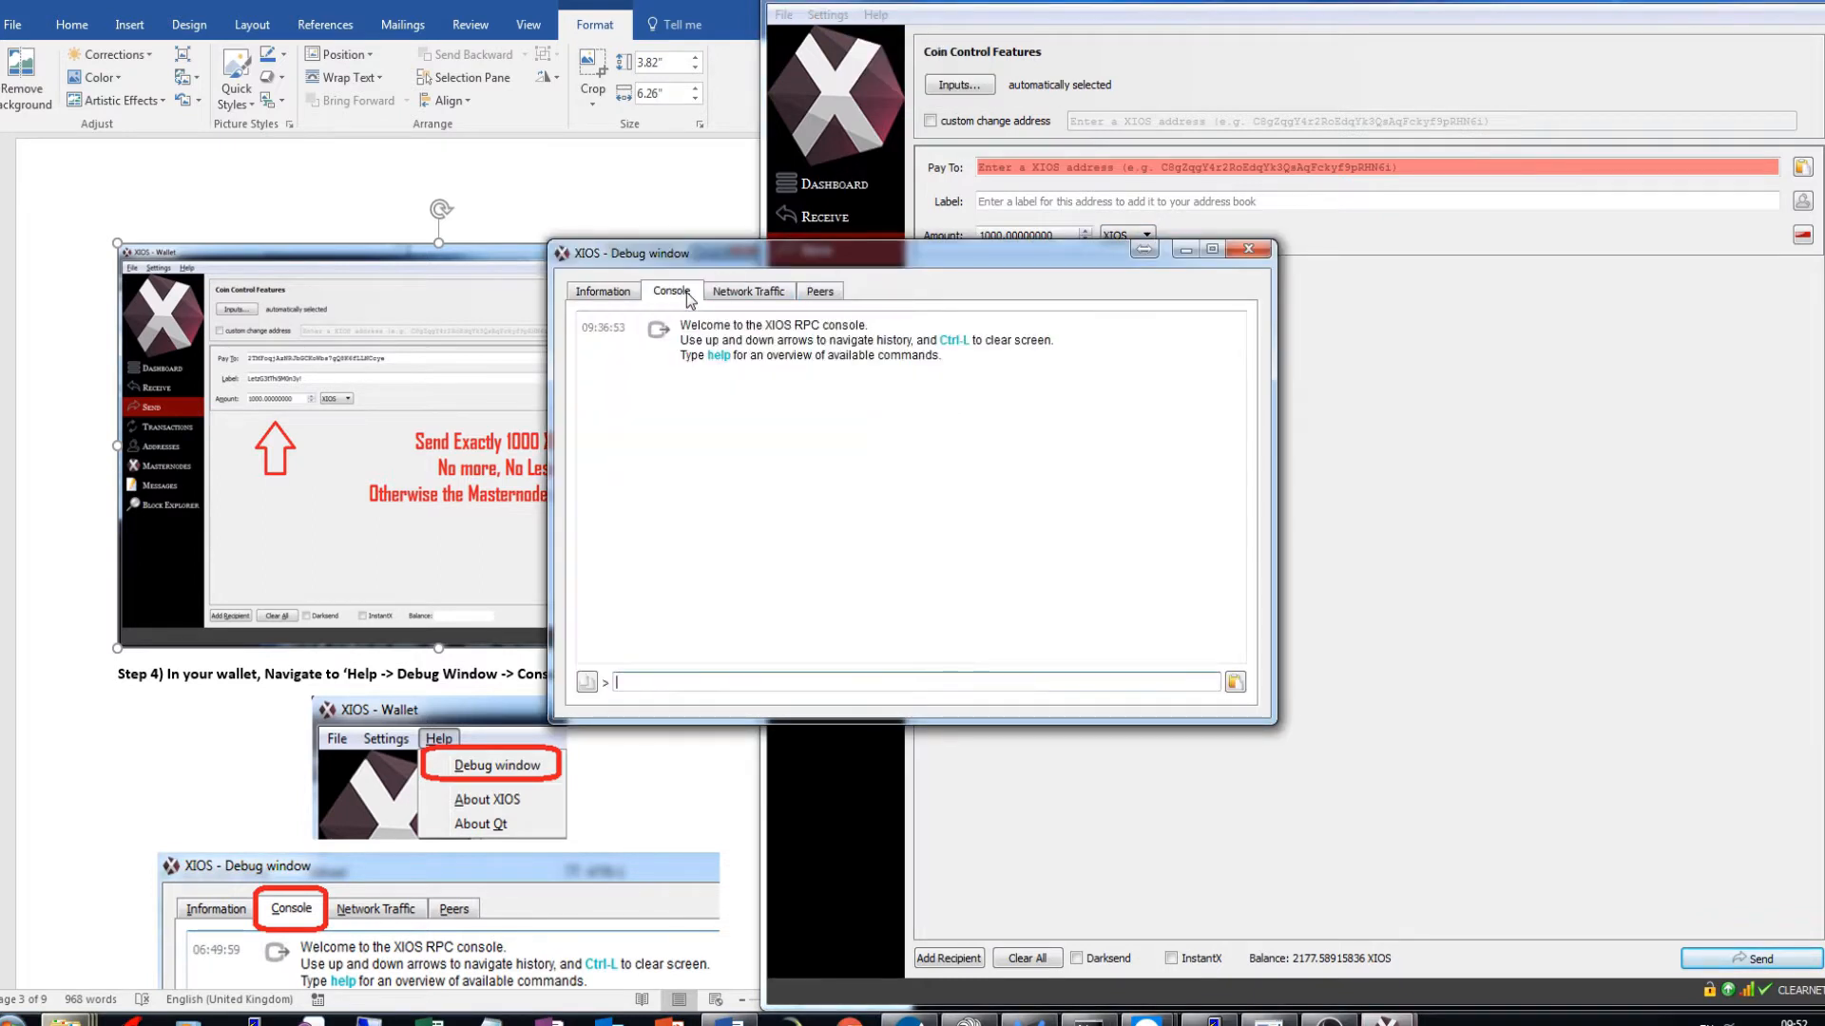
pyautogui.moveTo(930, 267); pyautogui.dragTo(1080, 232)
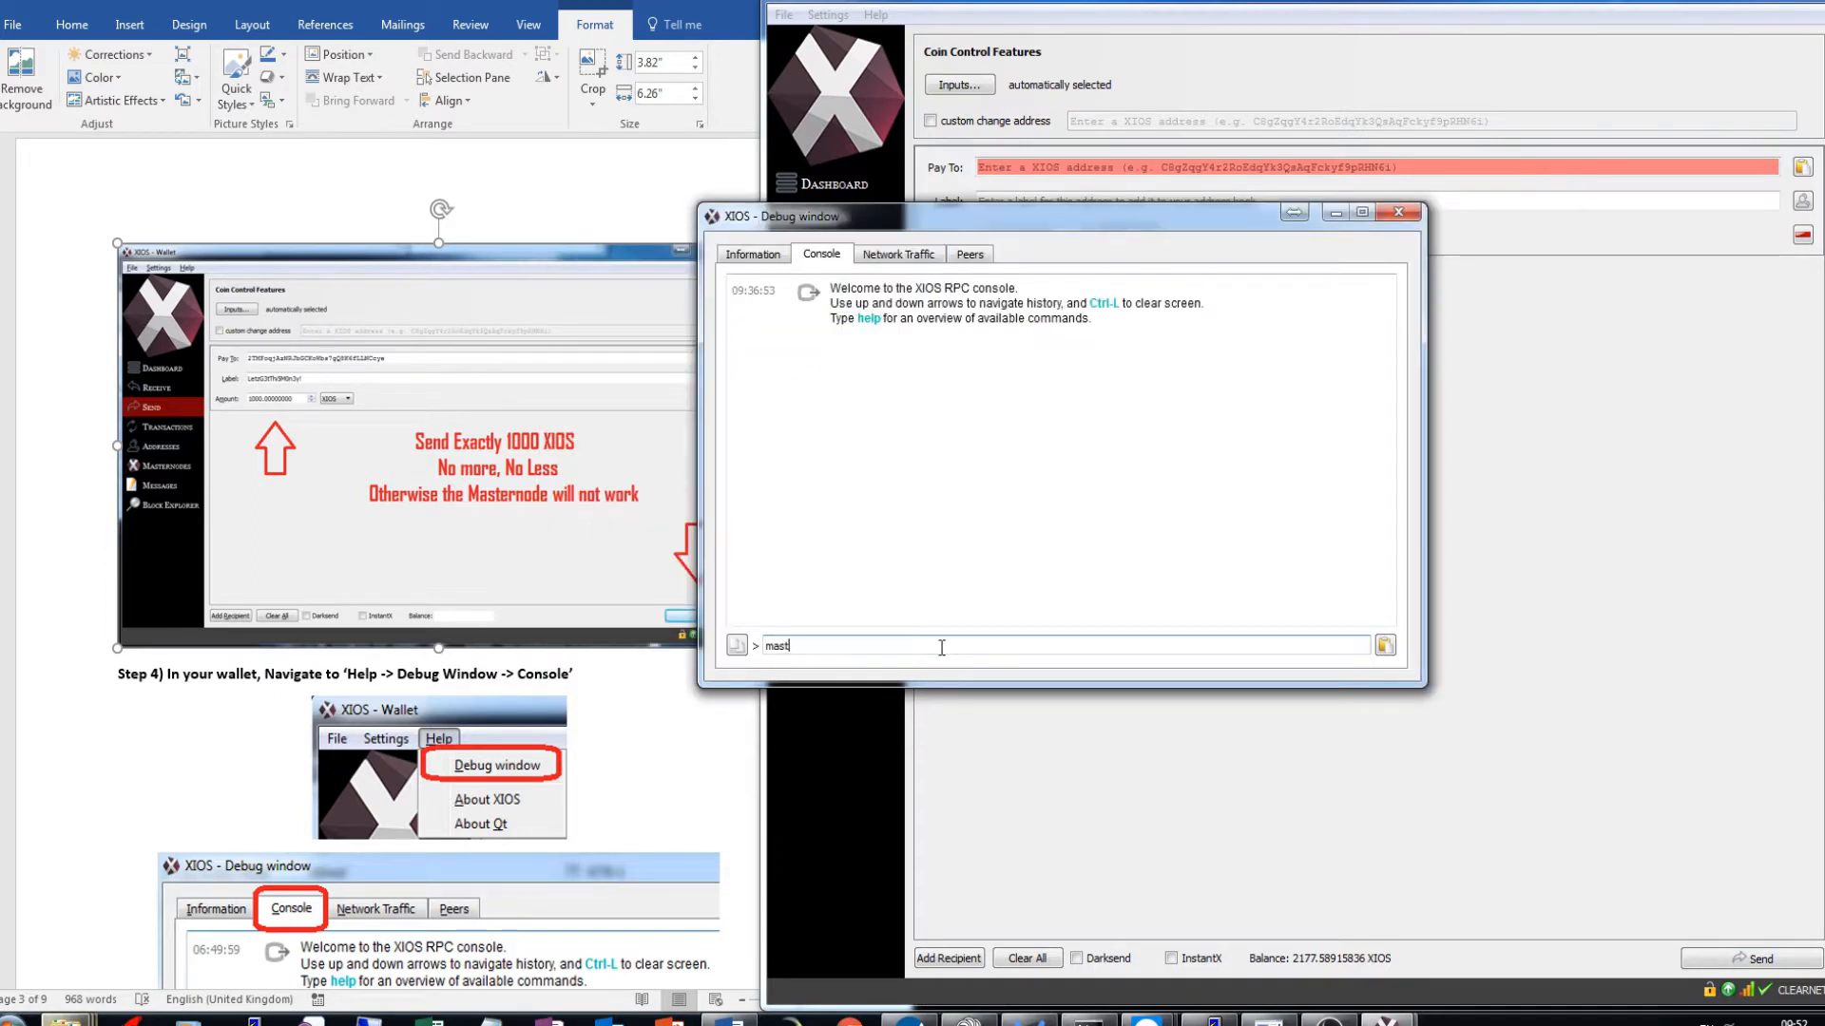
# Run 'masternode outputs' and select the first transaction hash line with its index
pyautogui.write('masternode outputs')
pyautogui.press('Return')
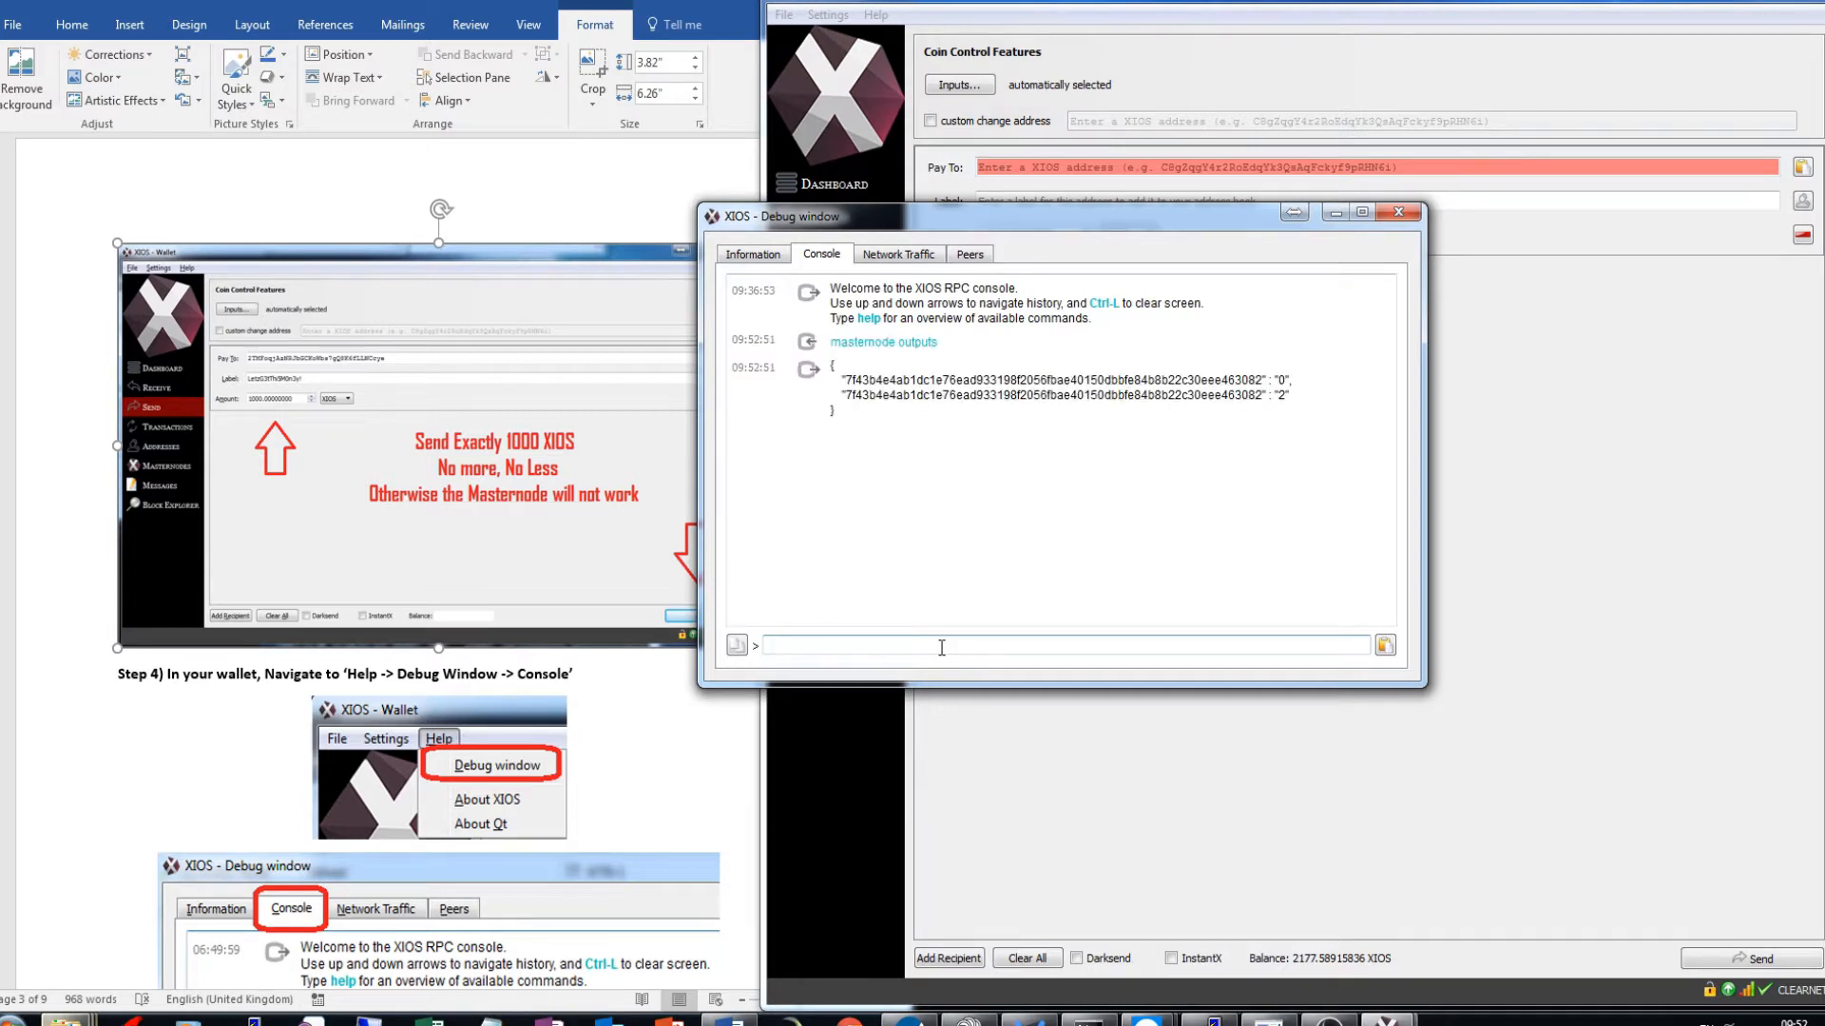
pyautogui.moveTo(843, 367); pyautogui.dragTo(864, 416)
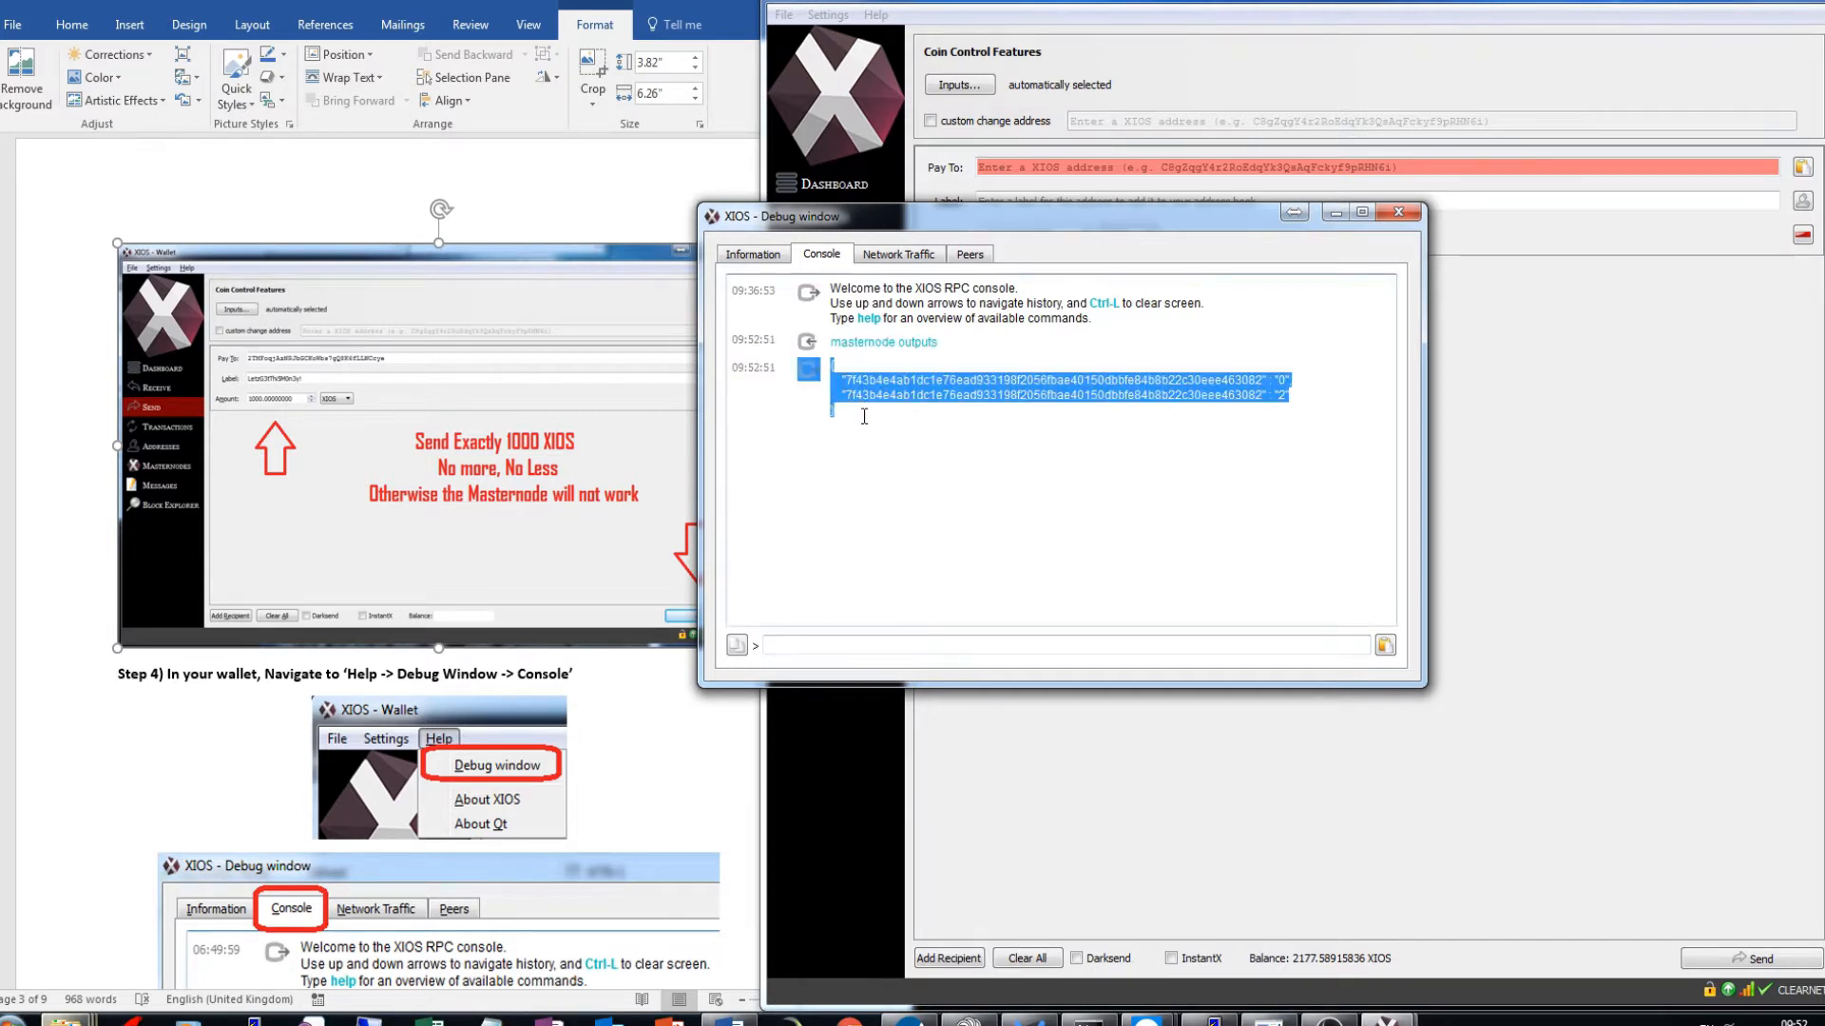
pyautogui.click(928, 424)
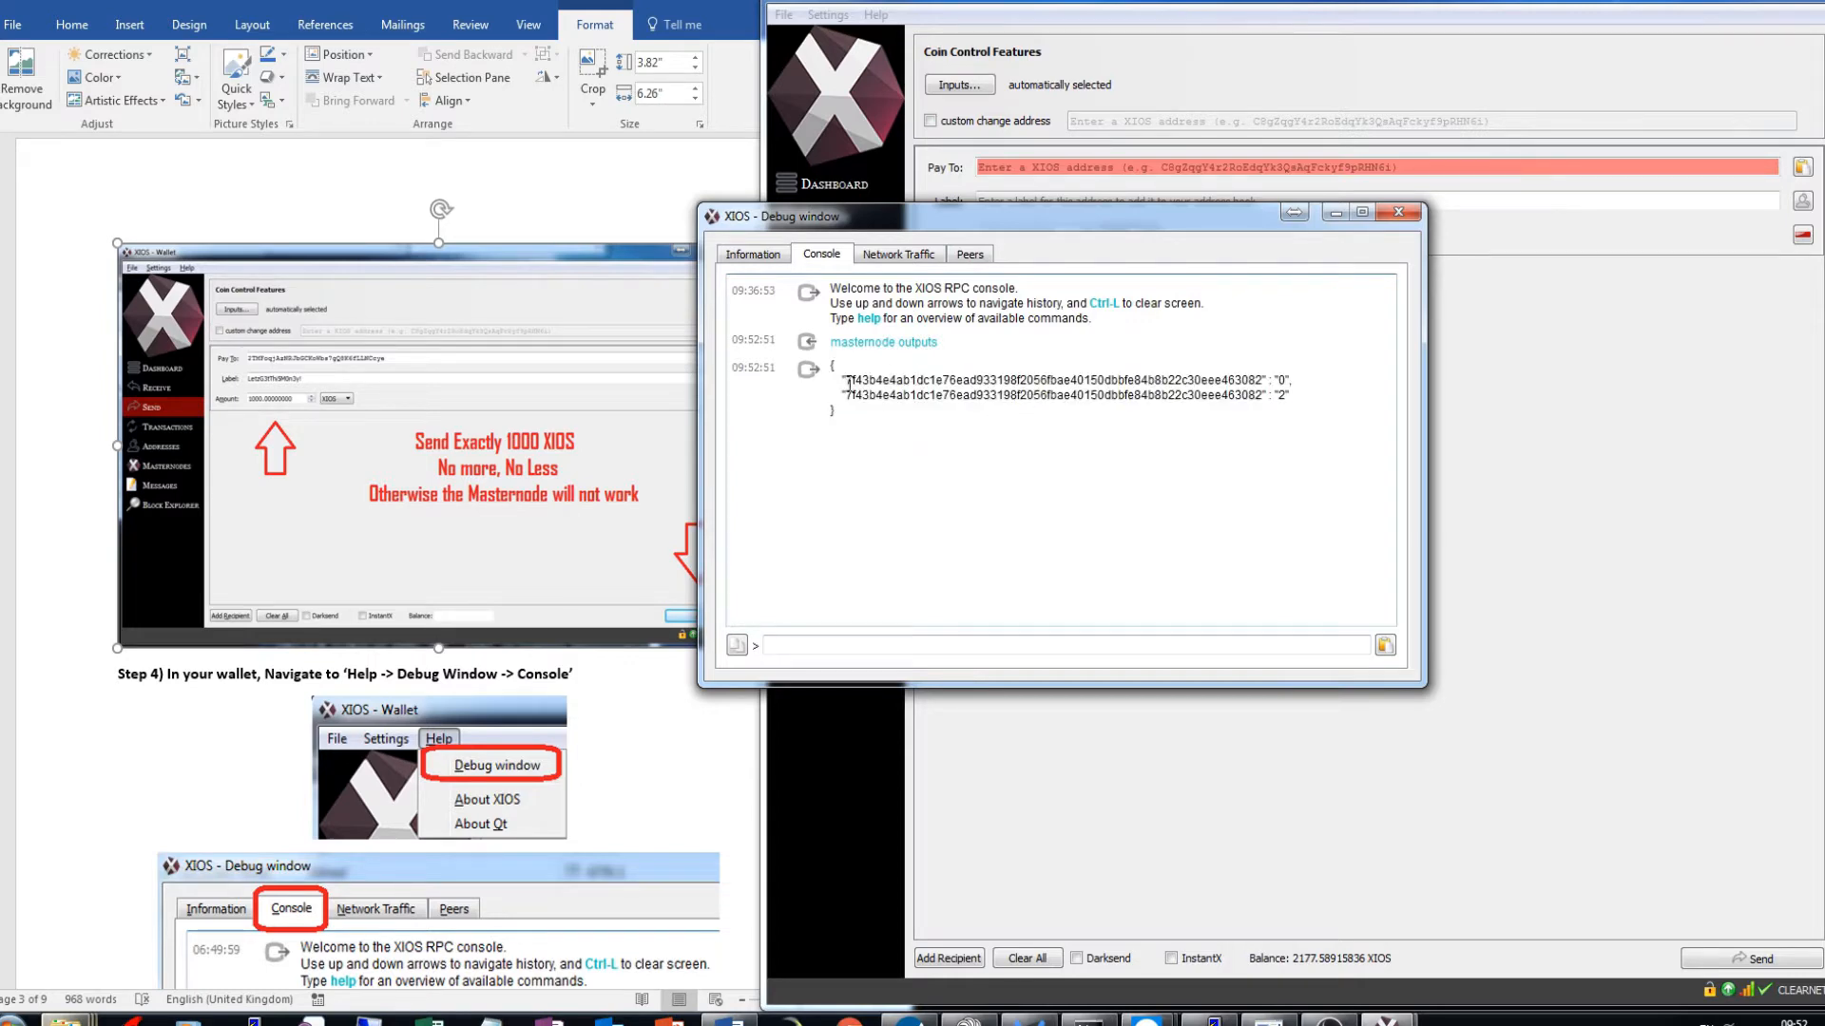
pyautogui.moveTo(845, 380); pyautogui.dragTo(1260, 381)
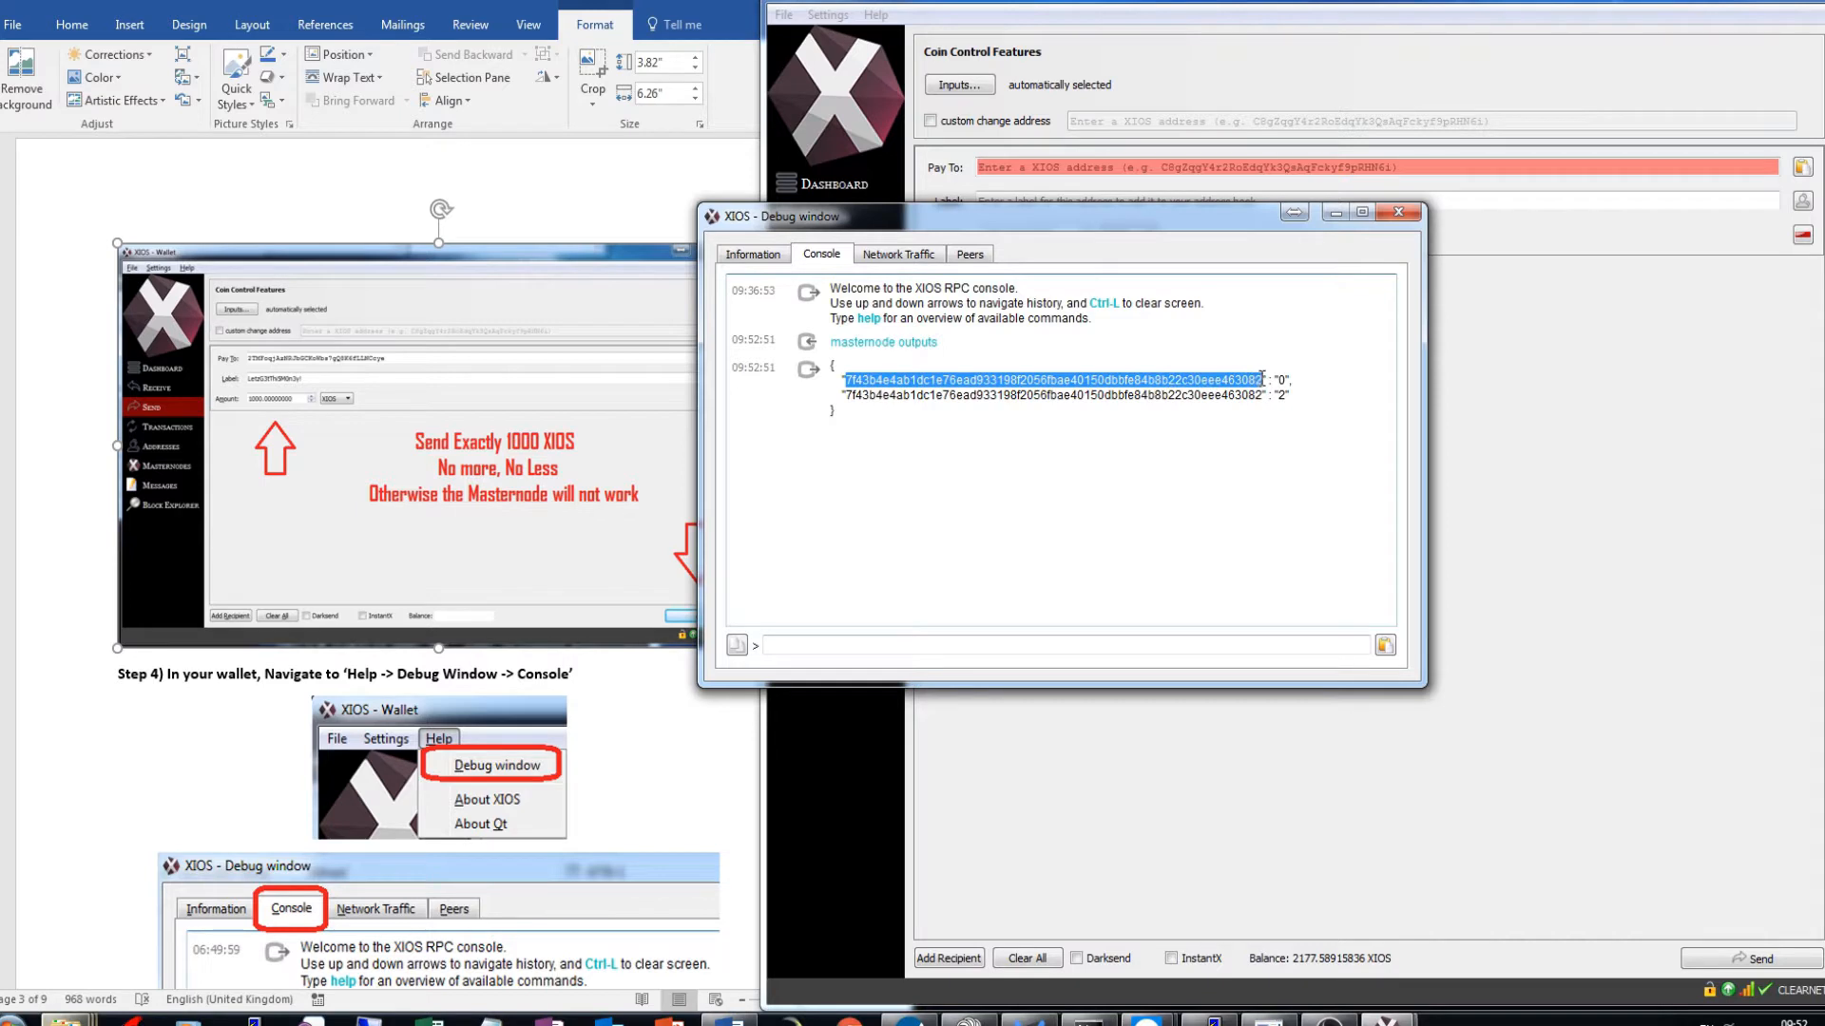
pyautogui.click(1306, 368)
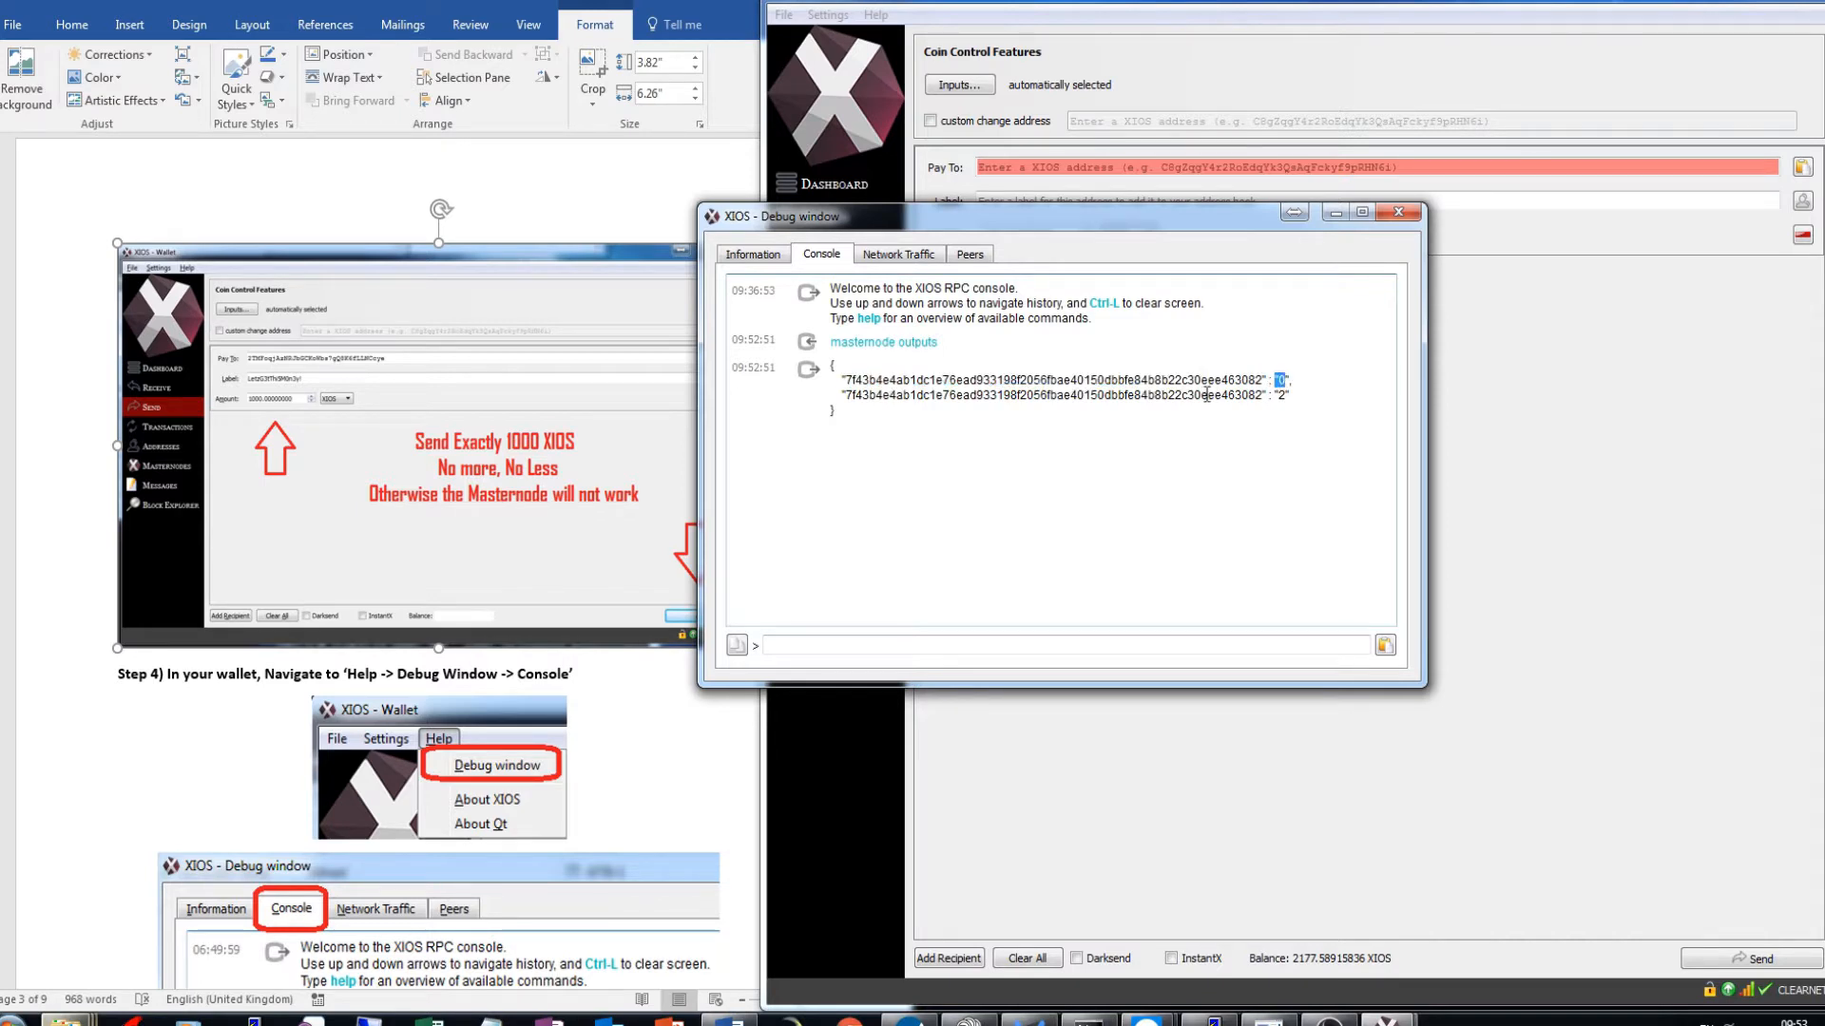
pyautogui.click(1288, 383)
pyautogui.moveTo(1304, 379); pyautogui.dragTo(844, 382)
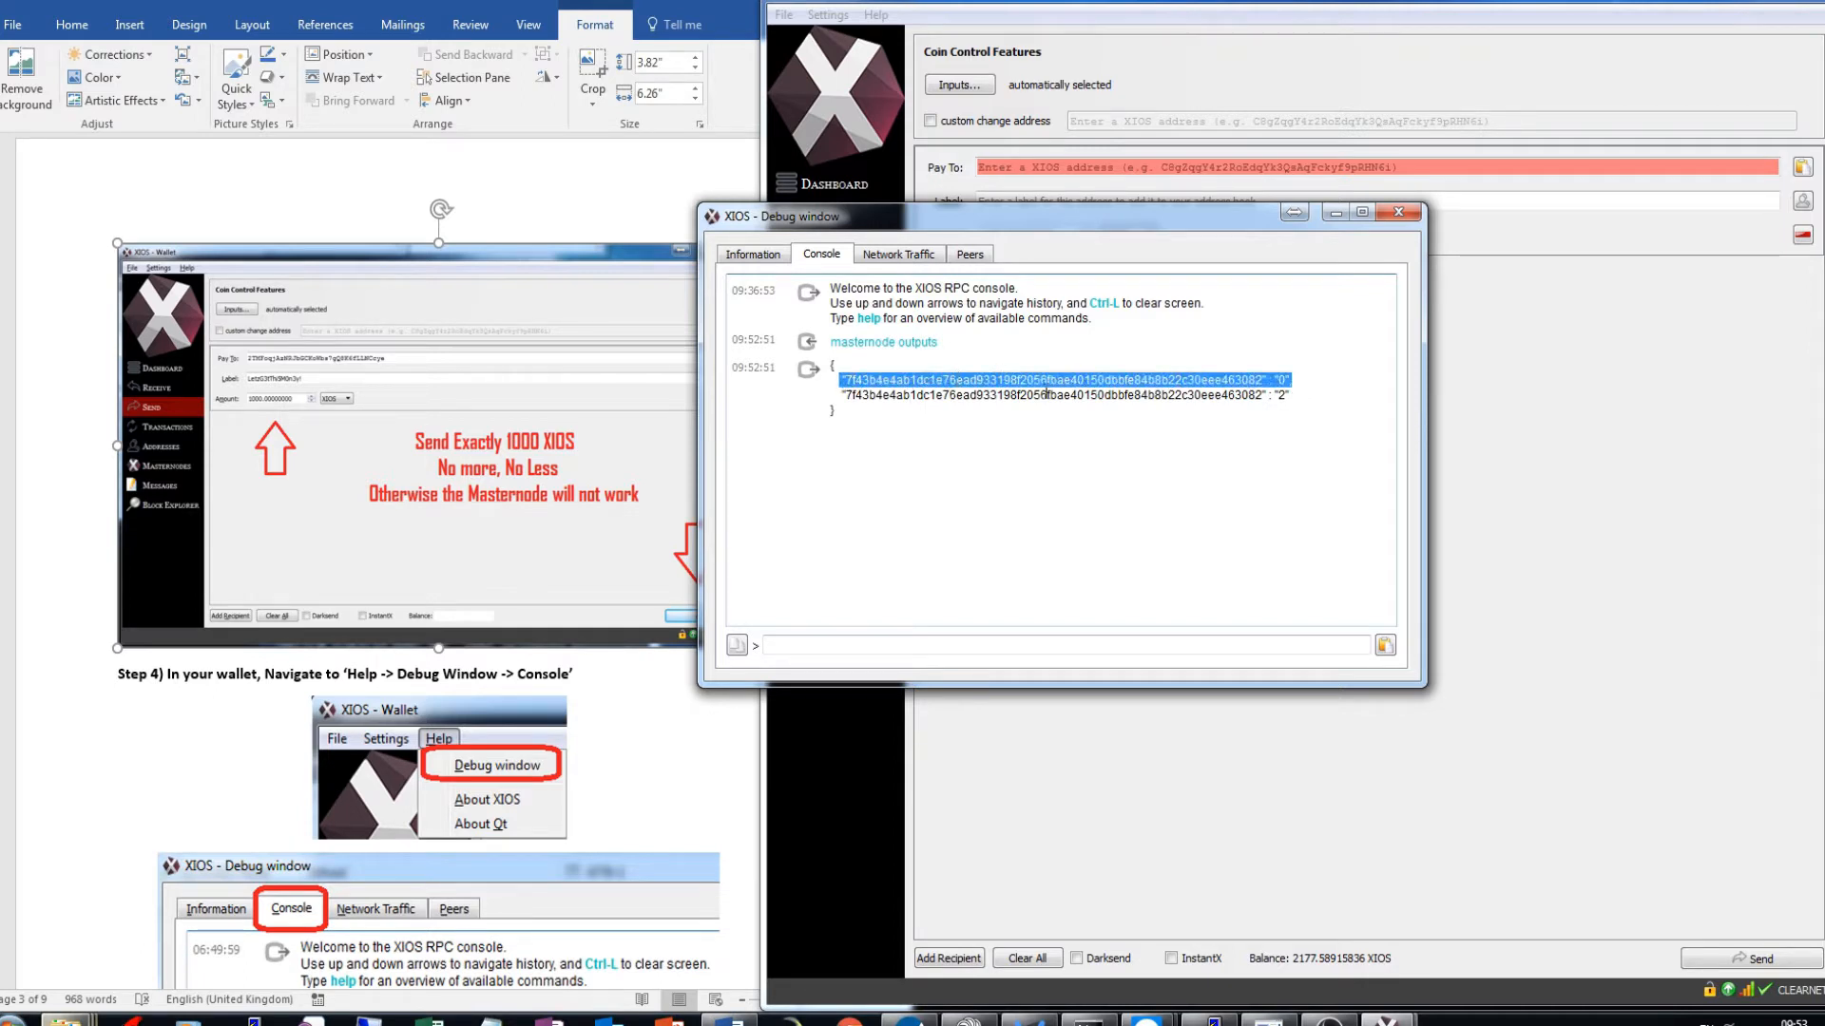
pyautogui.click(491, 1021)
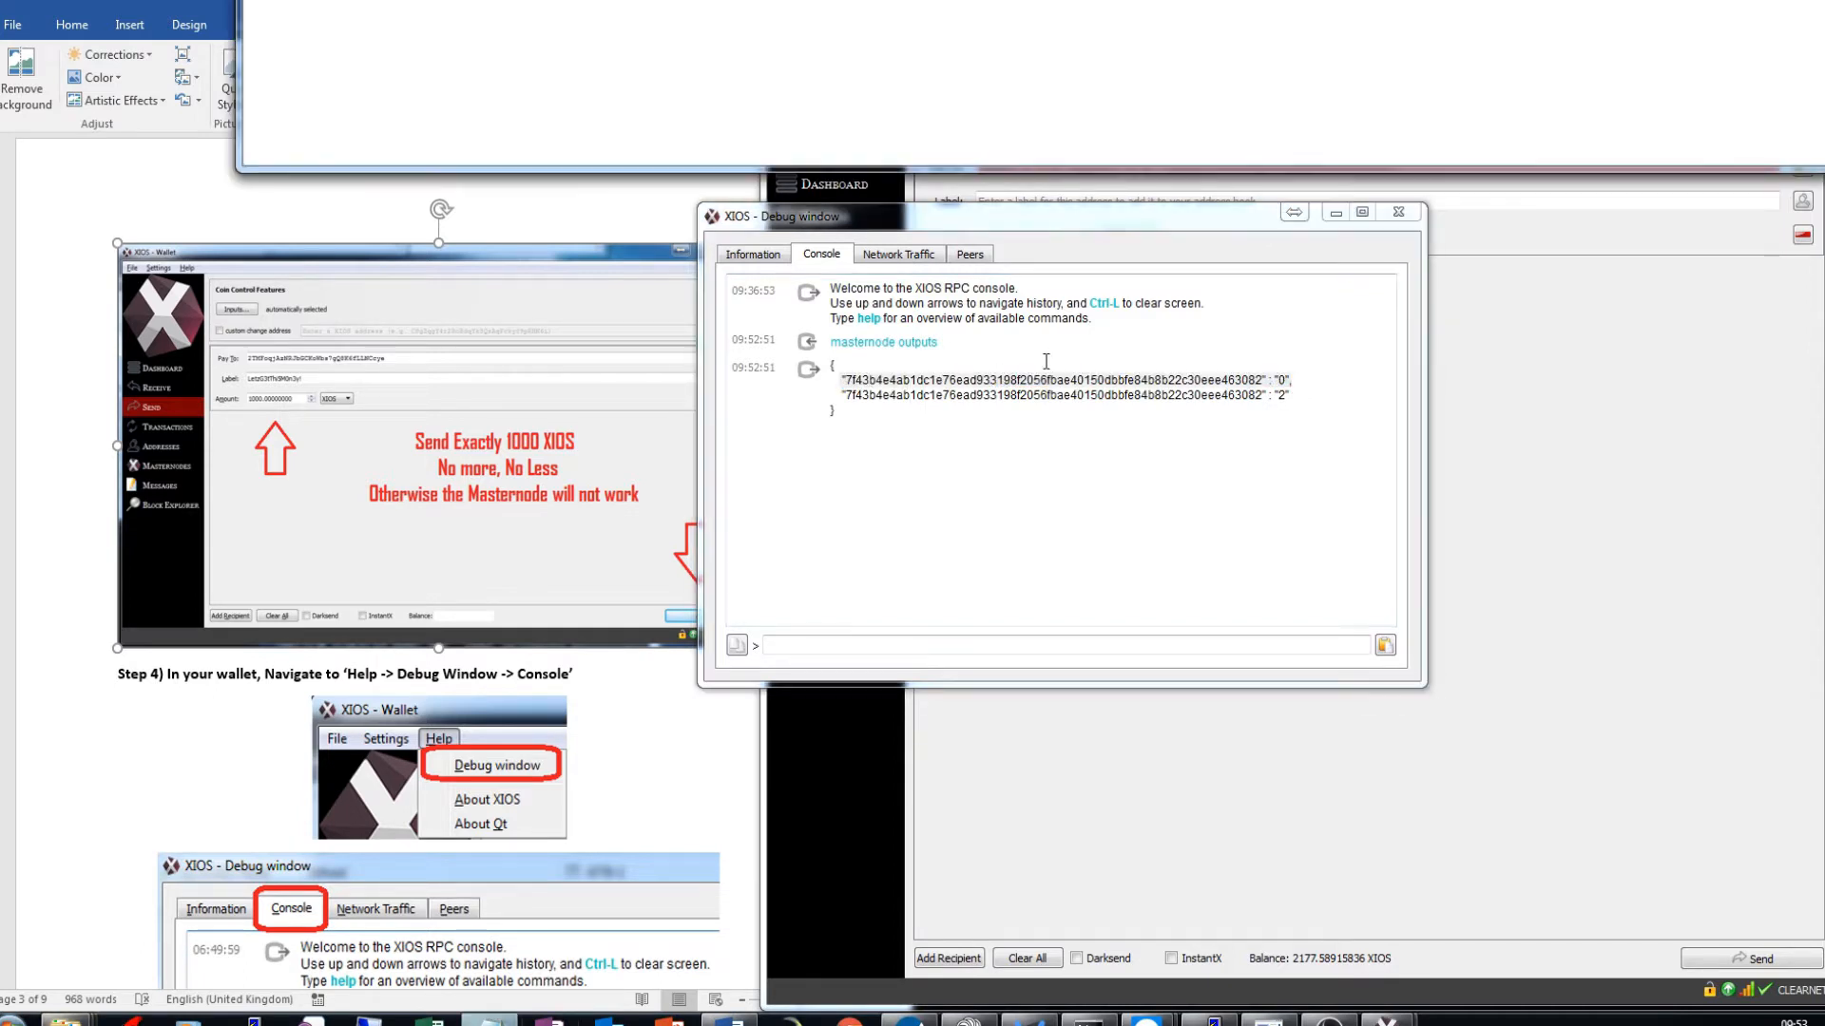
# Paste the output line into a new note, prefixed with 'Masternode Trans key:'
pyautogui.moveTo(773, 0); pyautogui.dragTo(674, 75)
pyautogui.write('"7f43b4e4ab1dc1e76ead933198f2056fbae40150dbbfe84b8b22c30eee463082" : "0",')
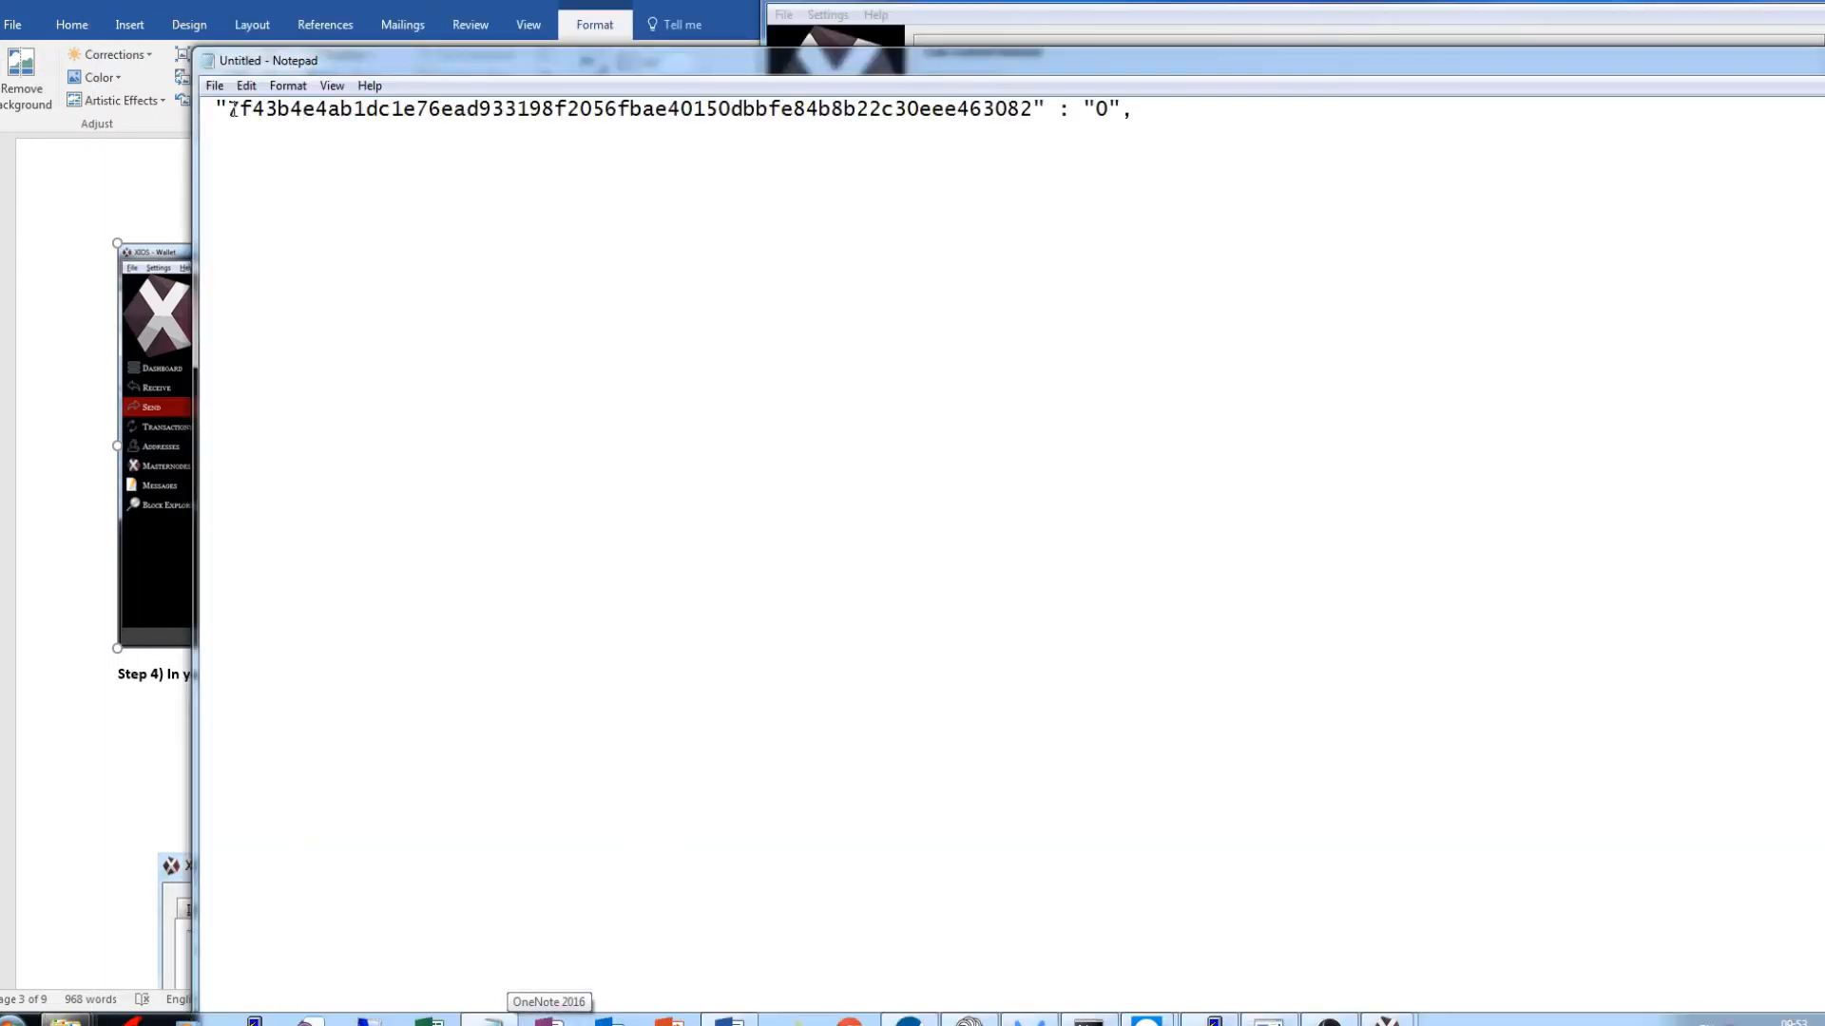
pyautogui.click(217, 109)
pyautogui.write('Masternode')
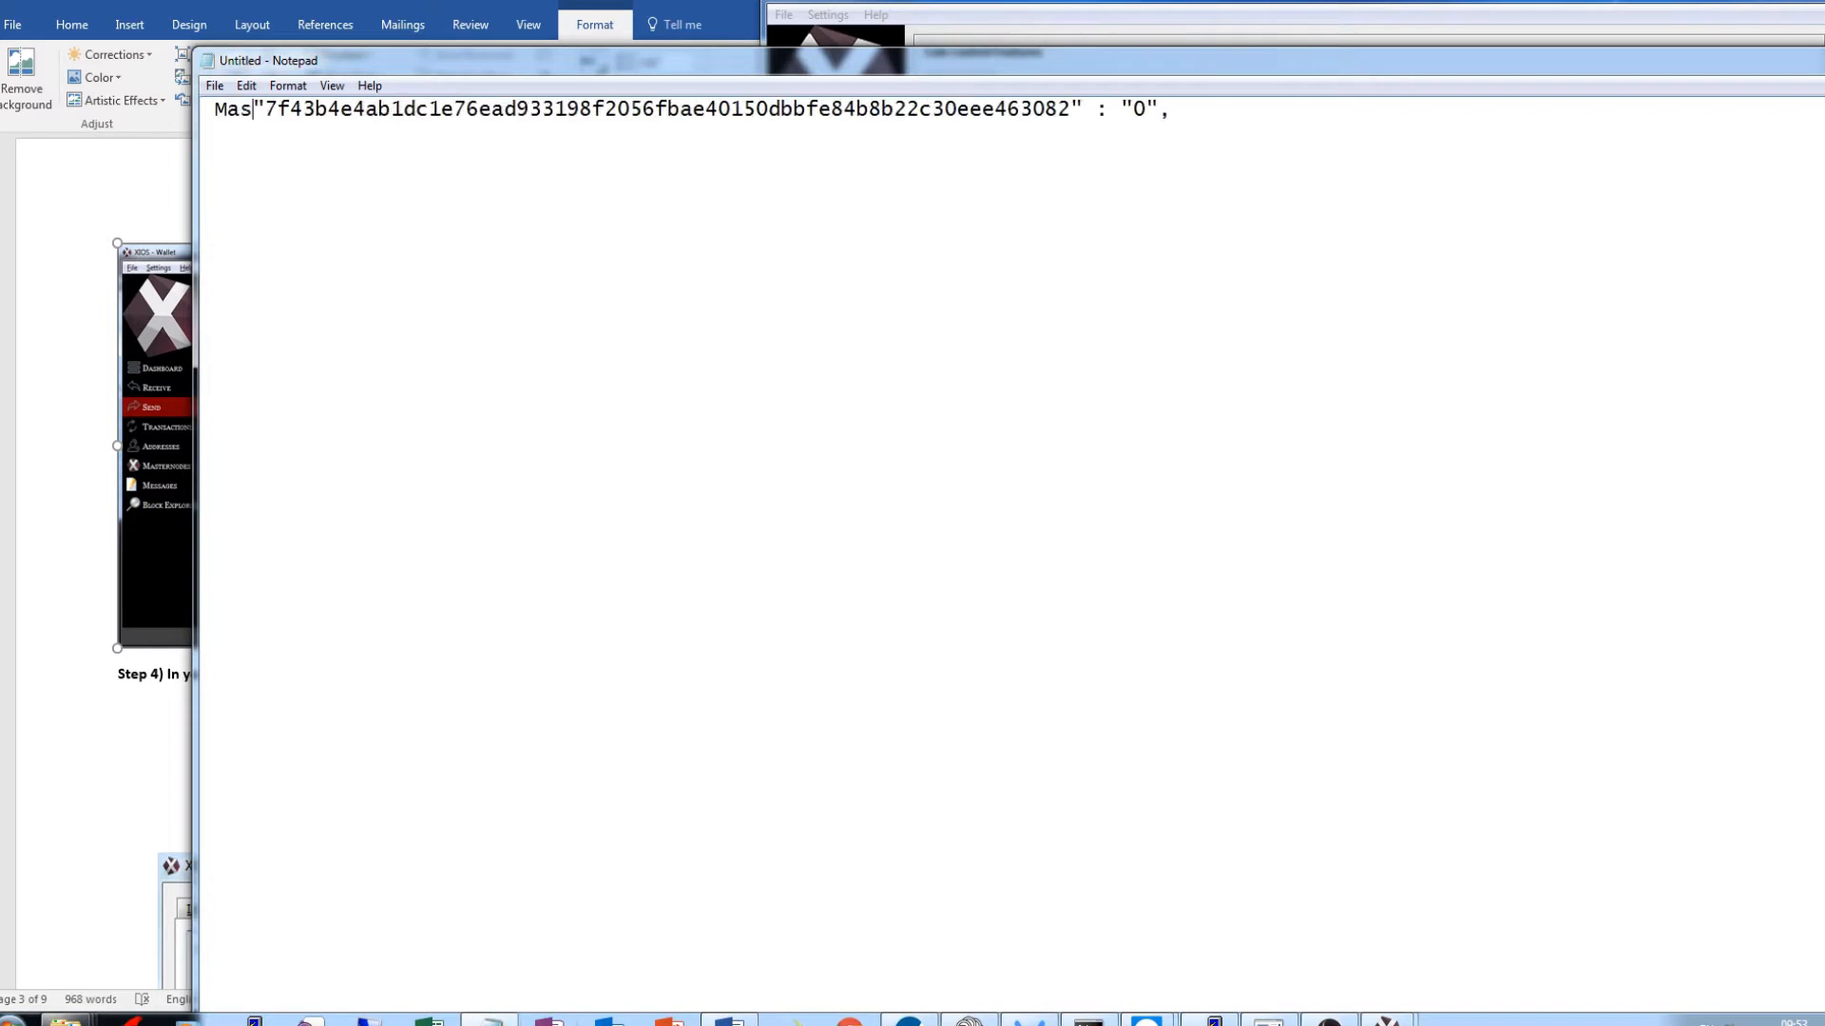
pyautogui.write(' Trans ')
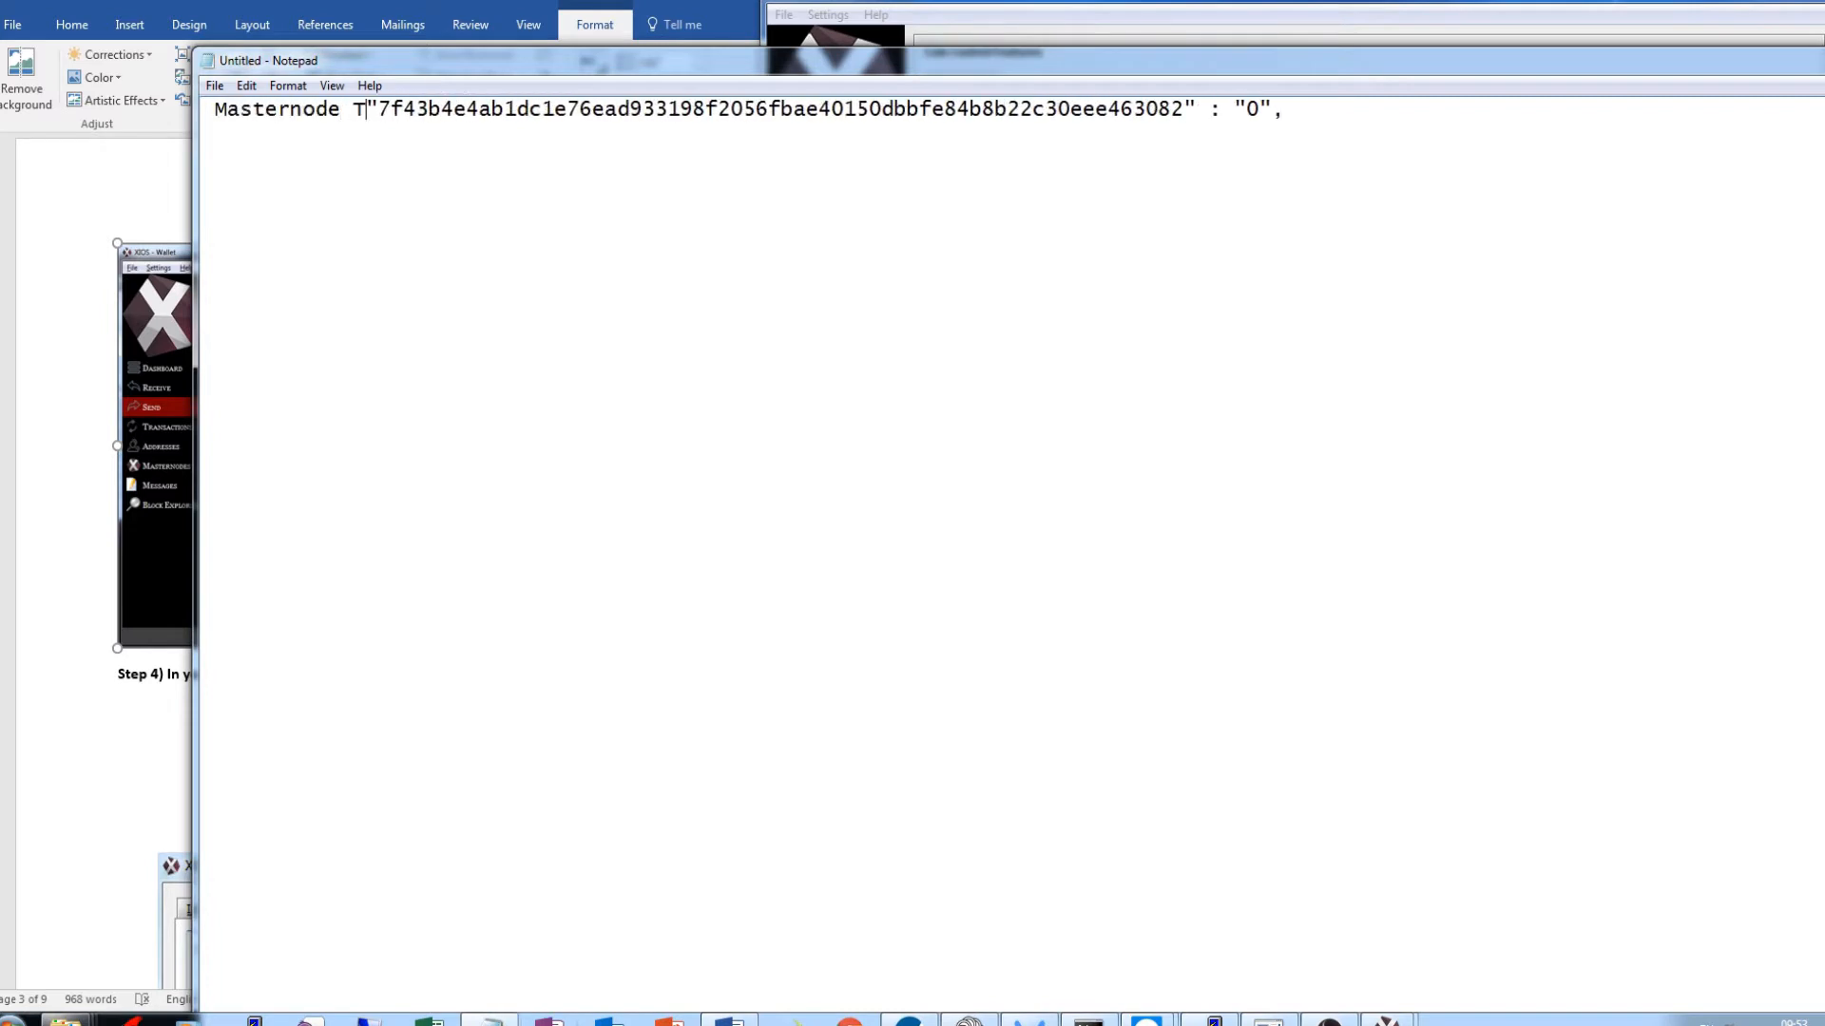
pyautogui.write('key:')
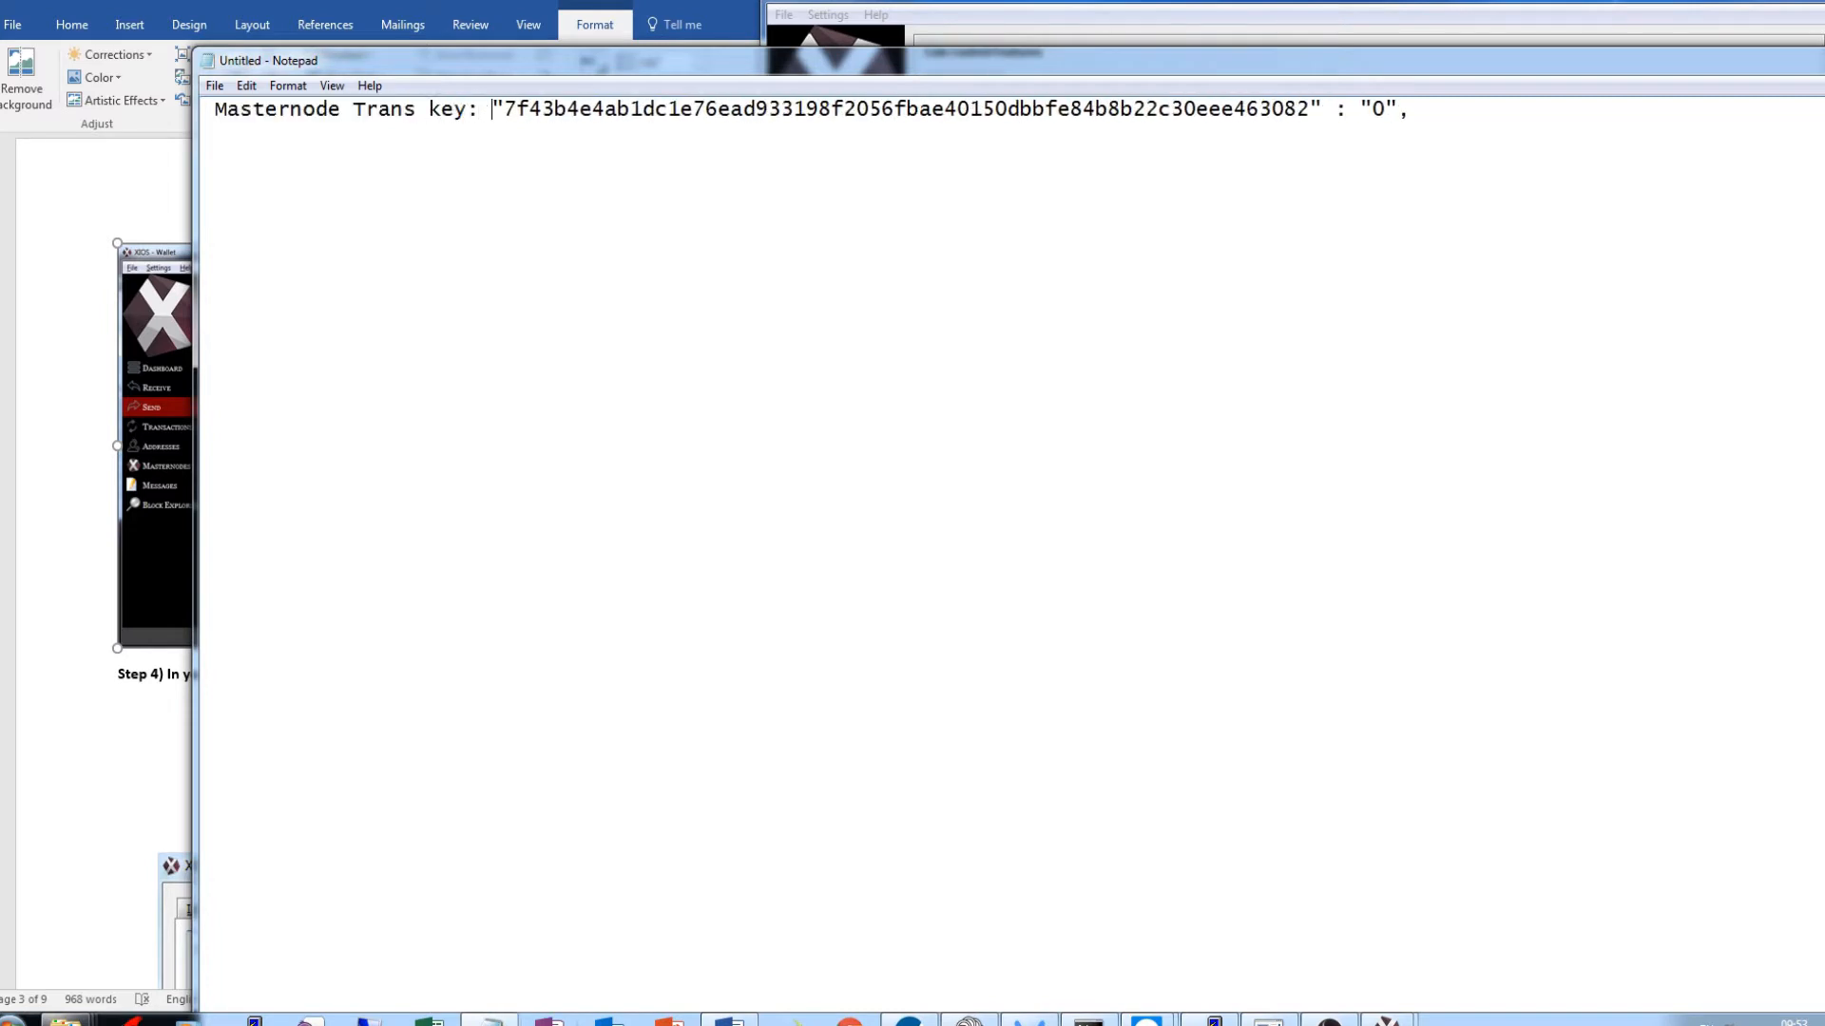
pyautogui.press('BackSpace')
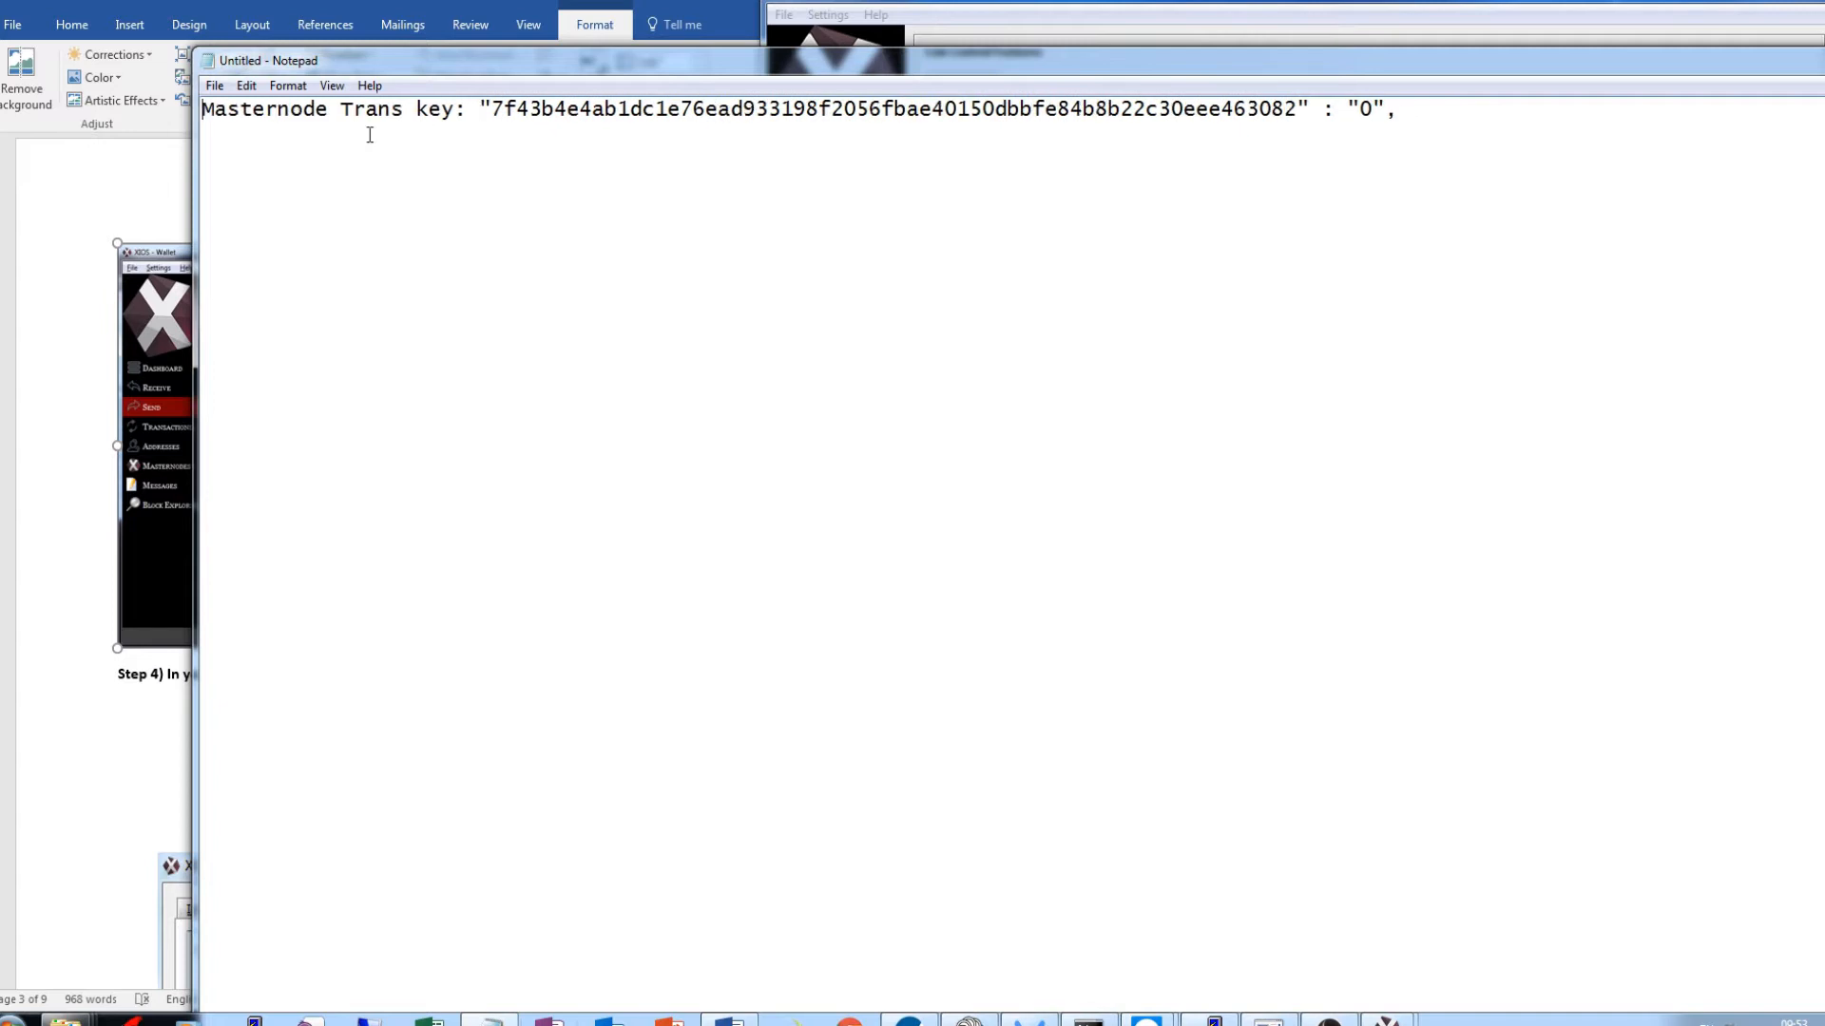
pyautogui.moveTo(682, 65); pyautogui.dragTo(1801, 0)
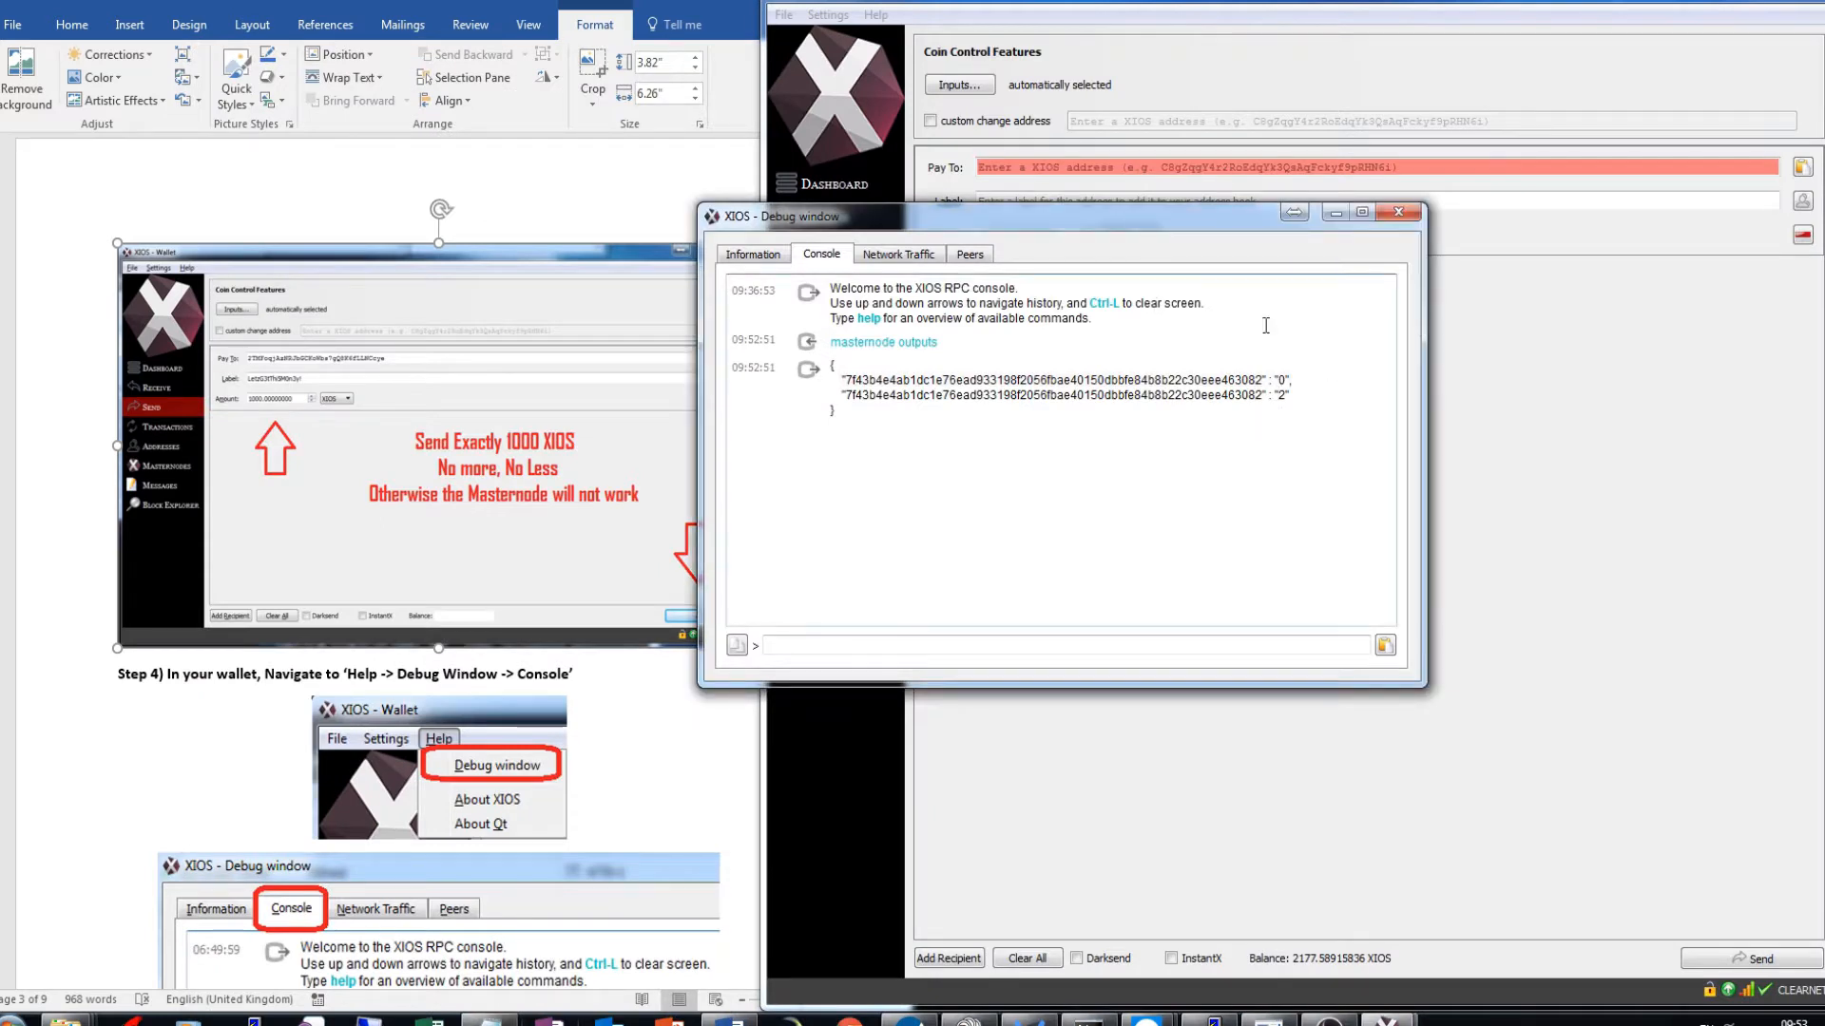
# Close the debug window and scroll the guide down to 'Local PC Configuration Part One'
pyautogui.click(1398, 215)
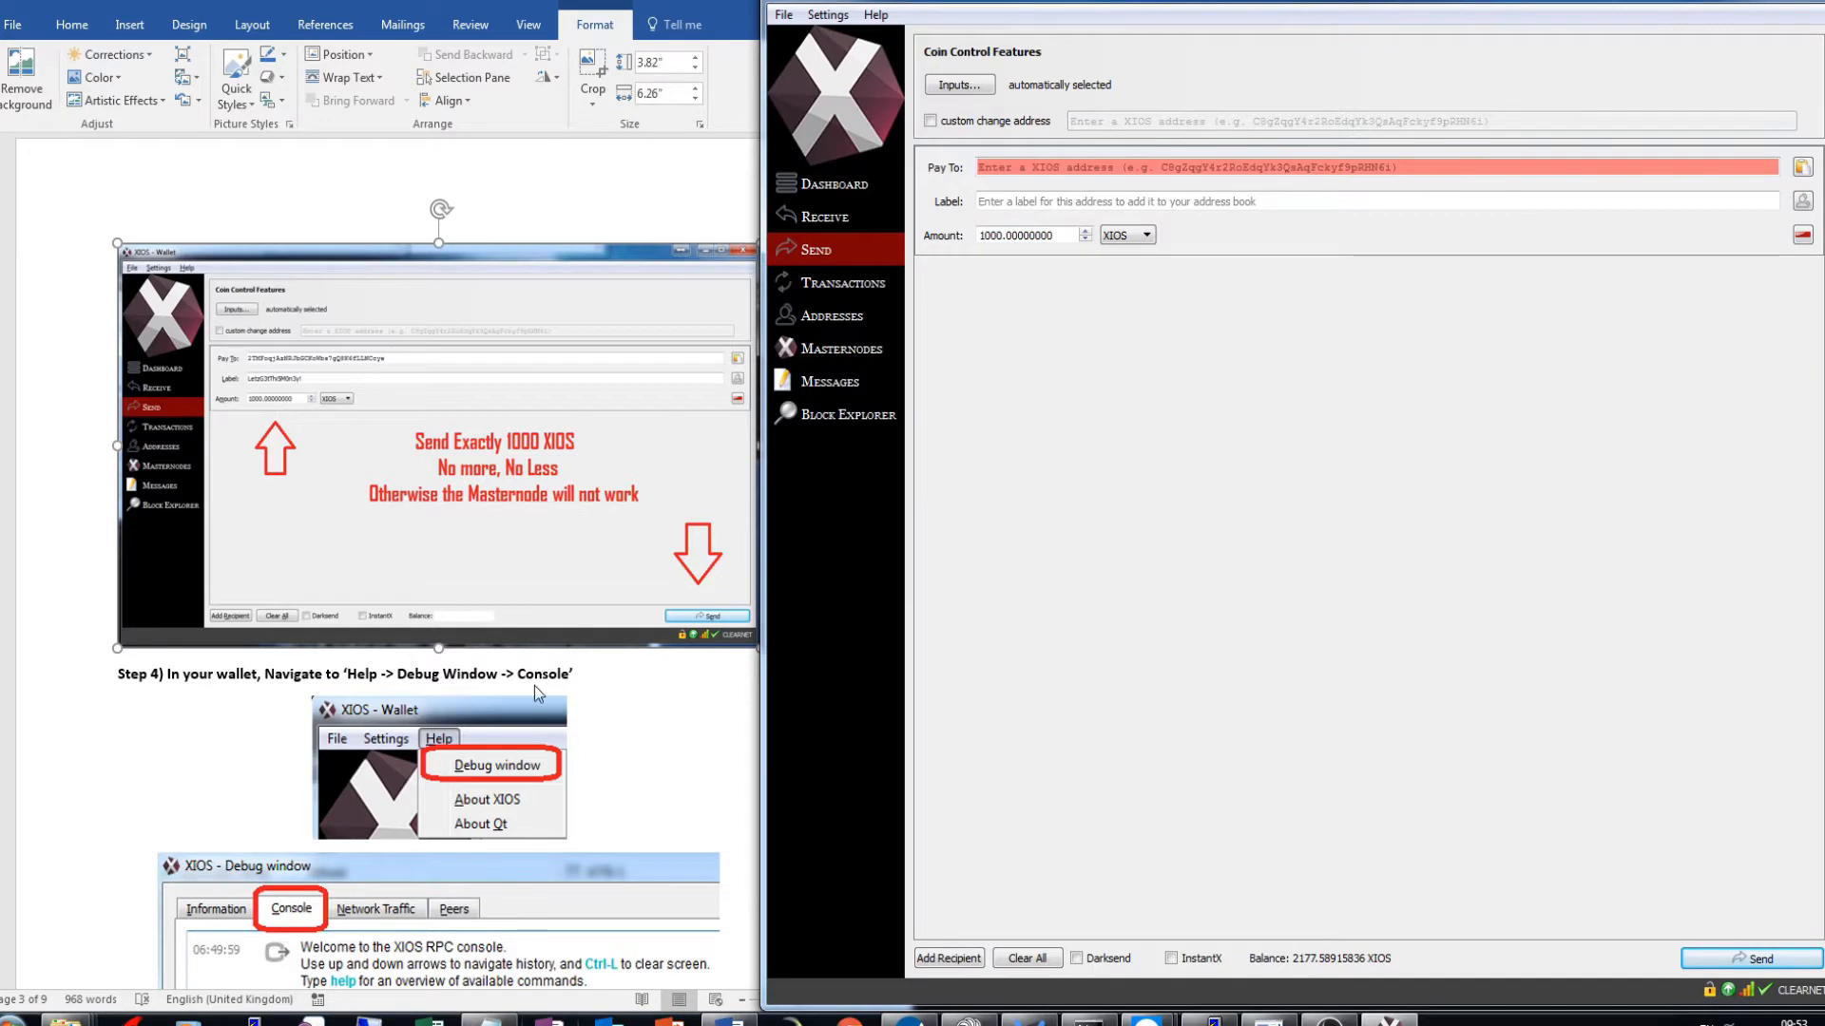
pyautogui.click(630, 784)
pyautogui.scroll(-3, 657, 663)
pyautogui.scroll(-3, 656, 662)
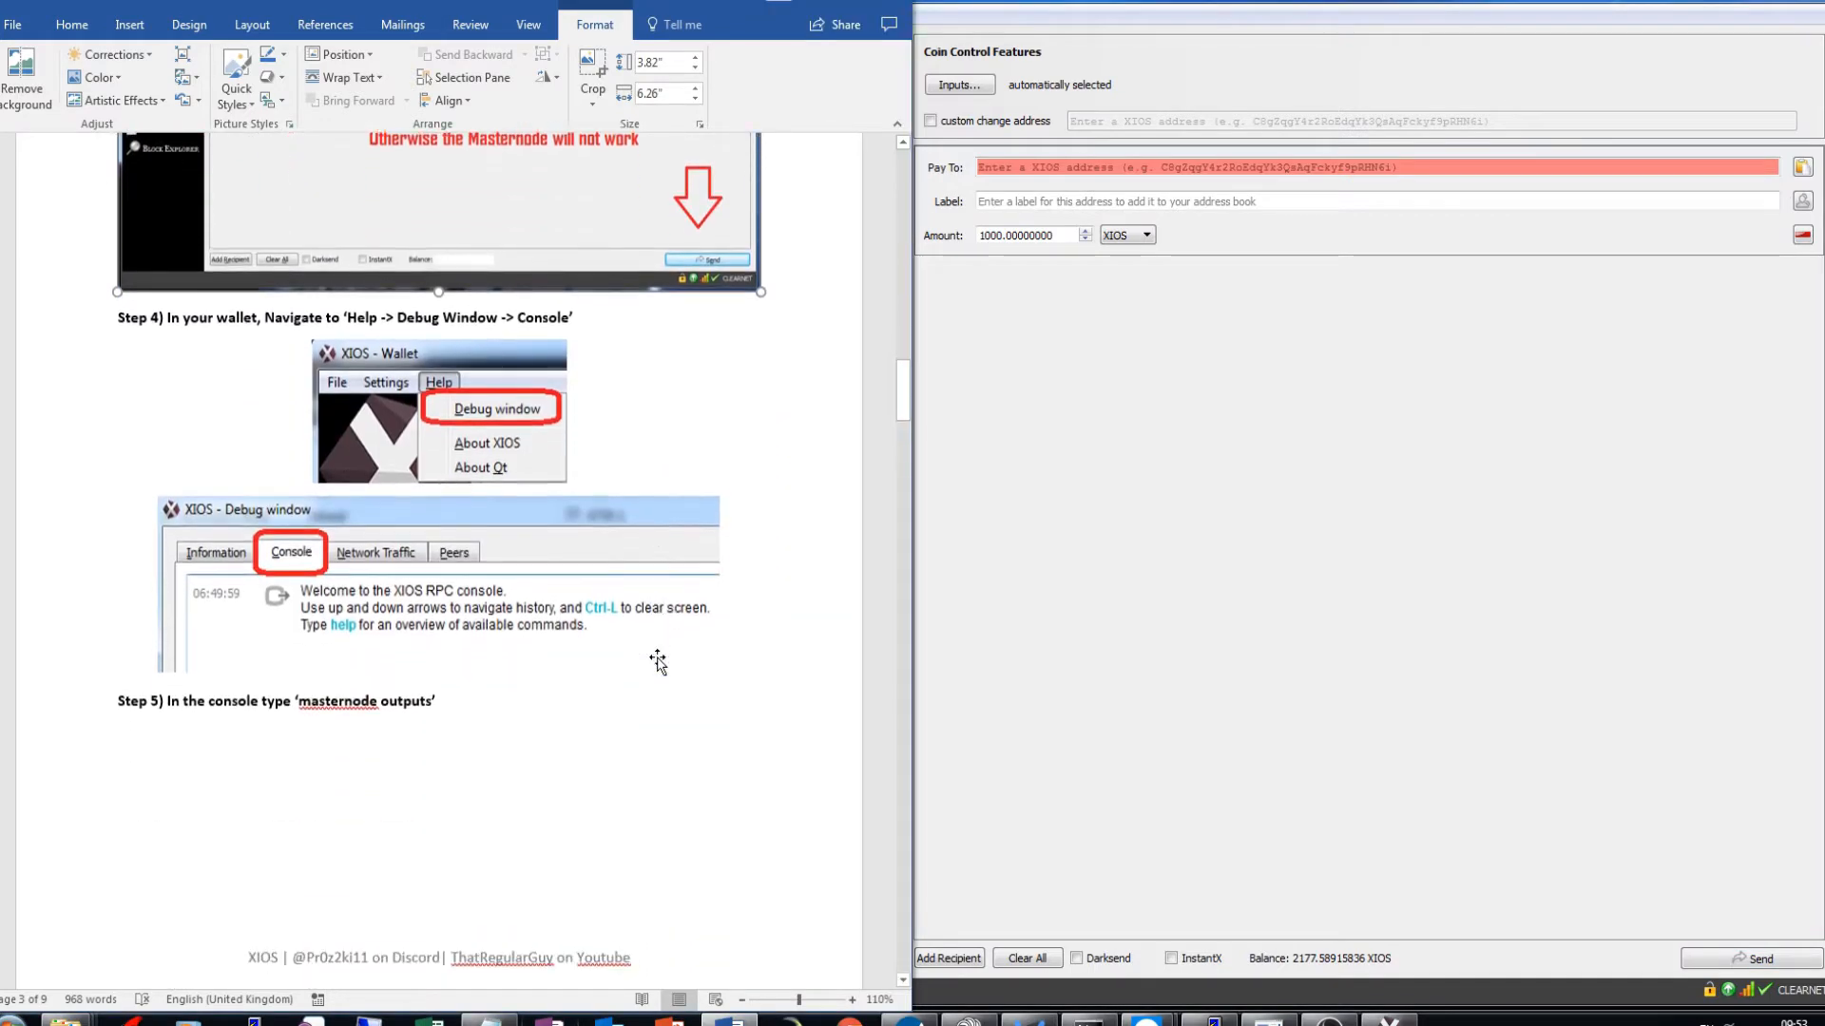
pyautogui.scroll(-8, 659, 658)
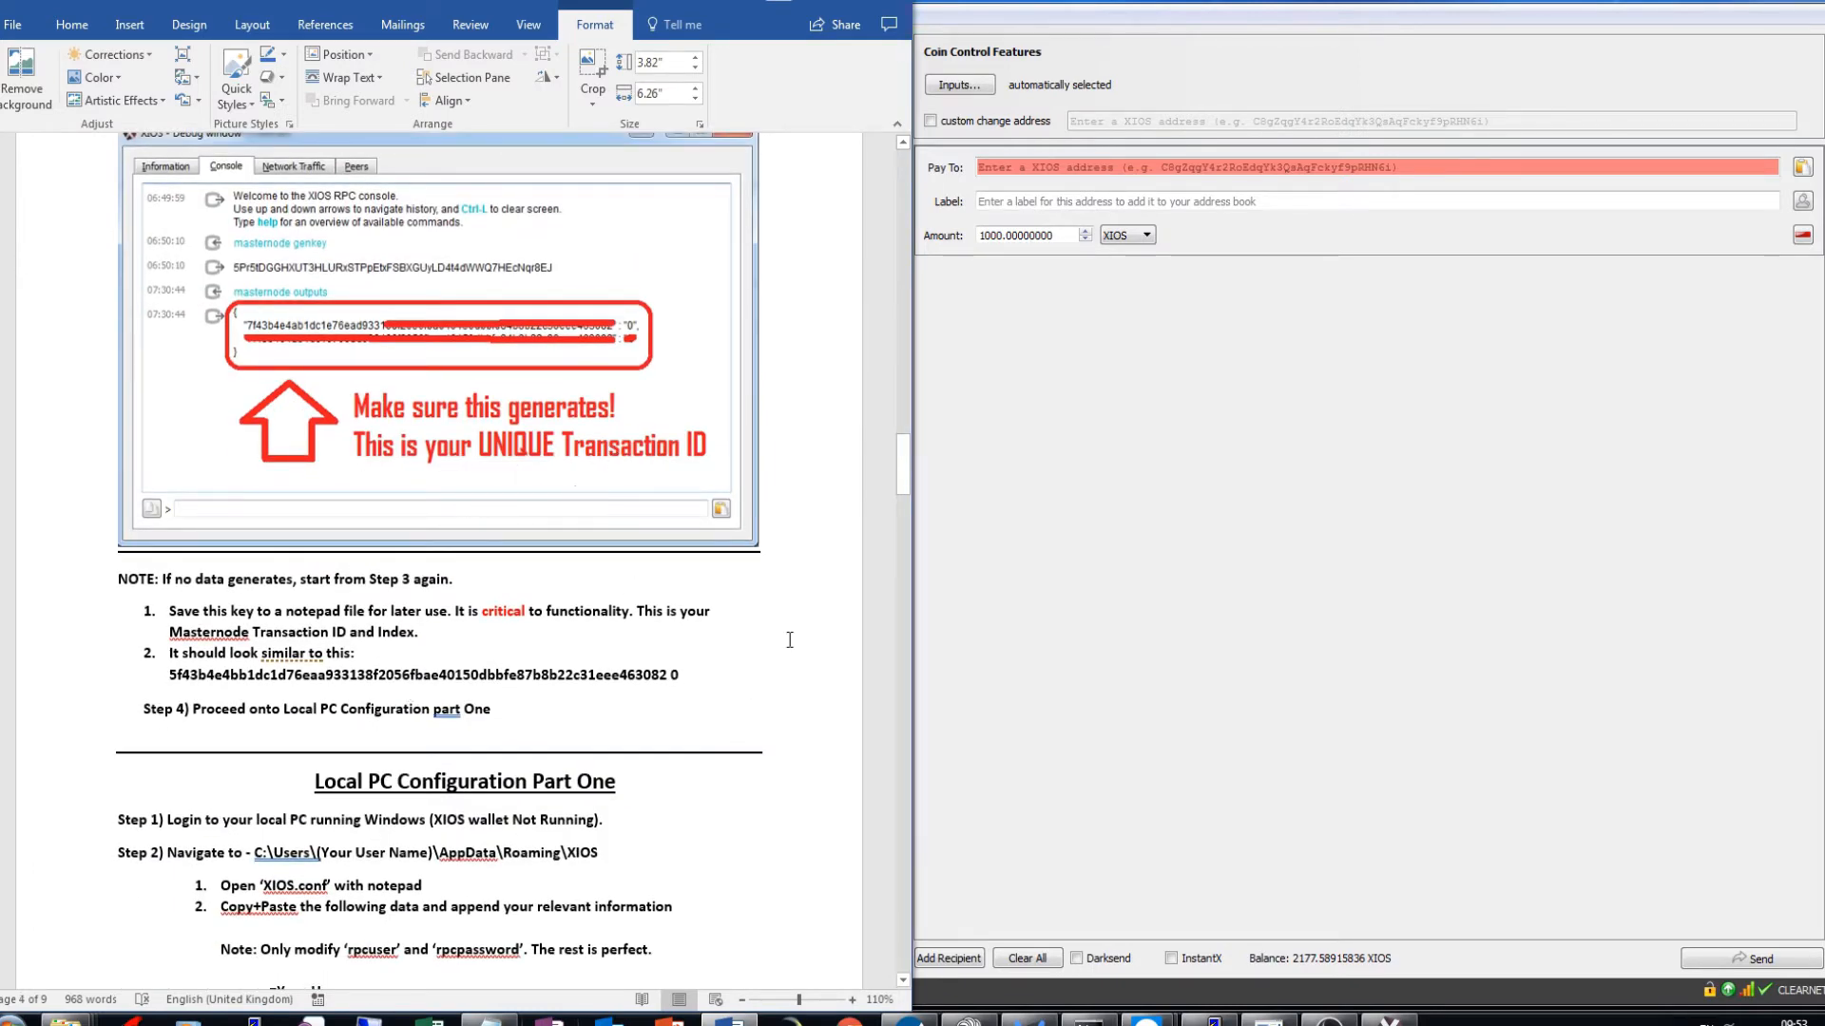
pyautogui.scroll(-1, 789, 658)
pyautogui.scroll(-5, 789, 658)
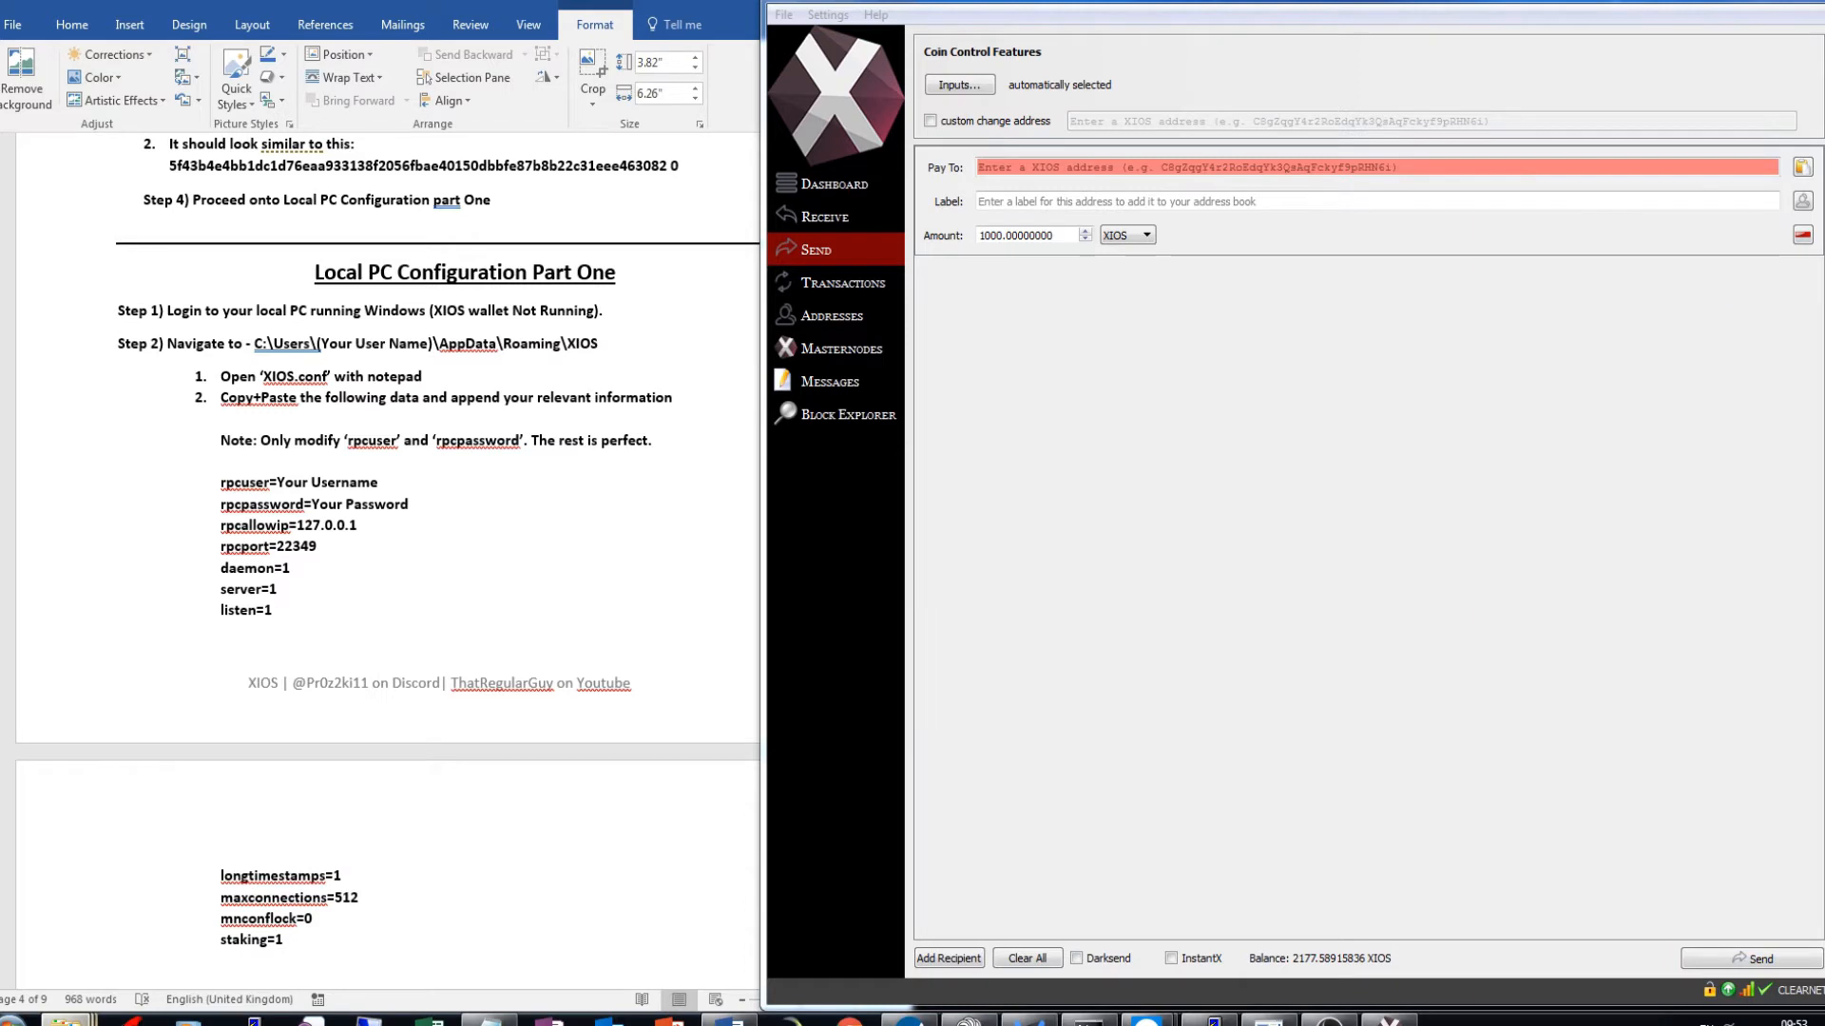
# Open 'XIOS - Copy.conf' from the XIOS data folder in Notepad, snapped to the right half
pyautogui.moveTo(1823, 2); pyautogui.dragTo(422, 44)
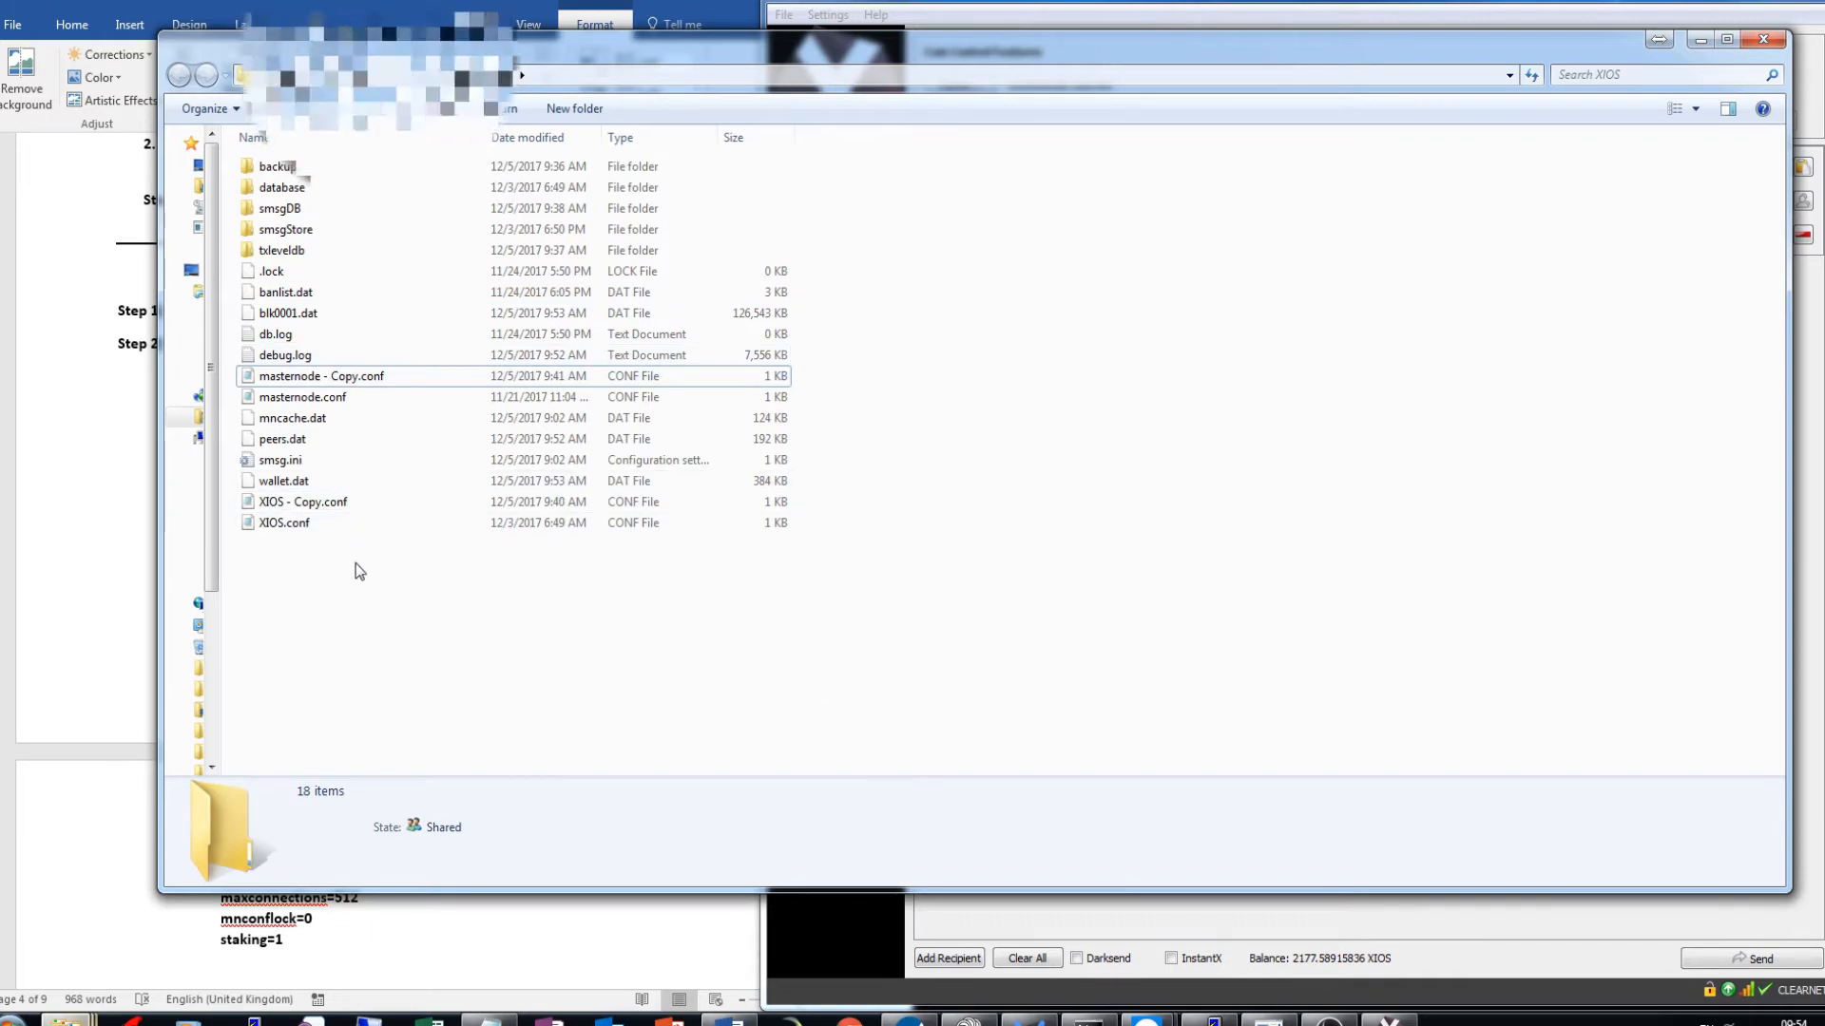
pyautogui.click(343, 505)
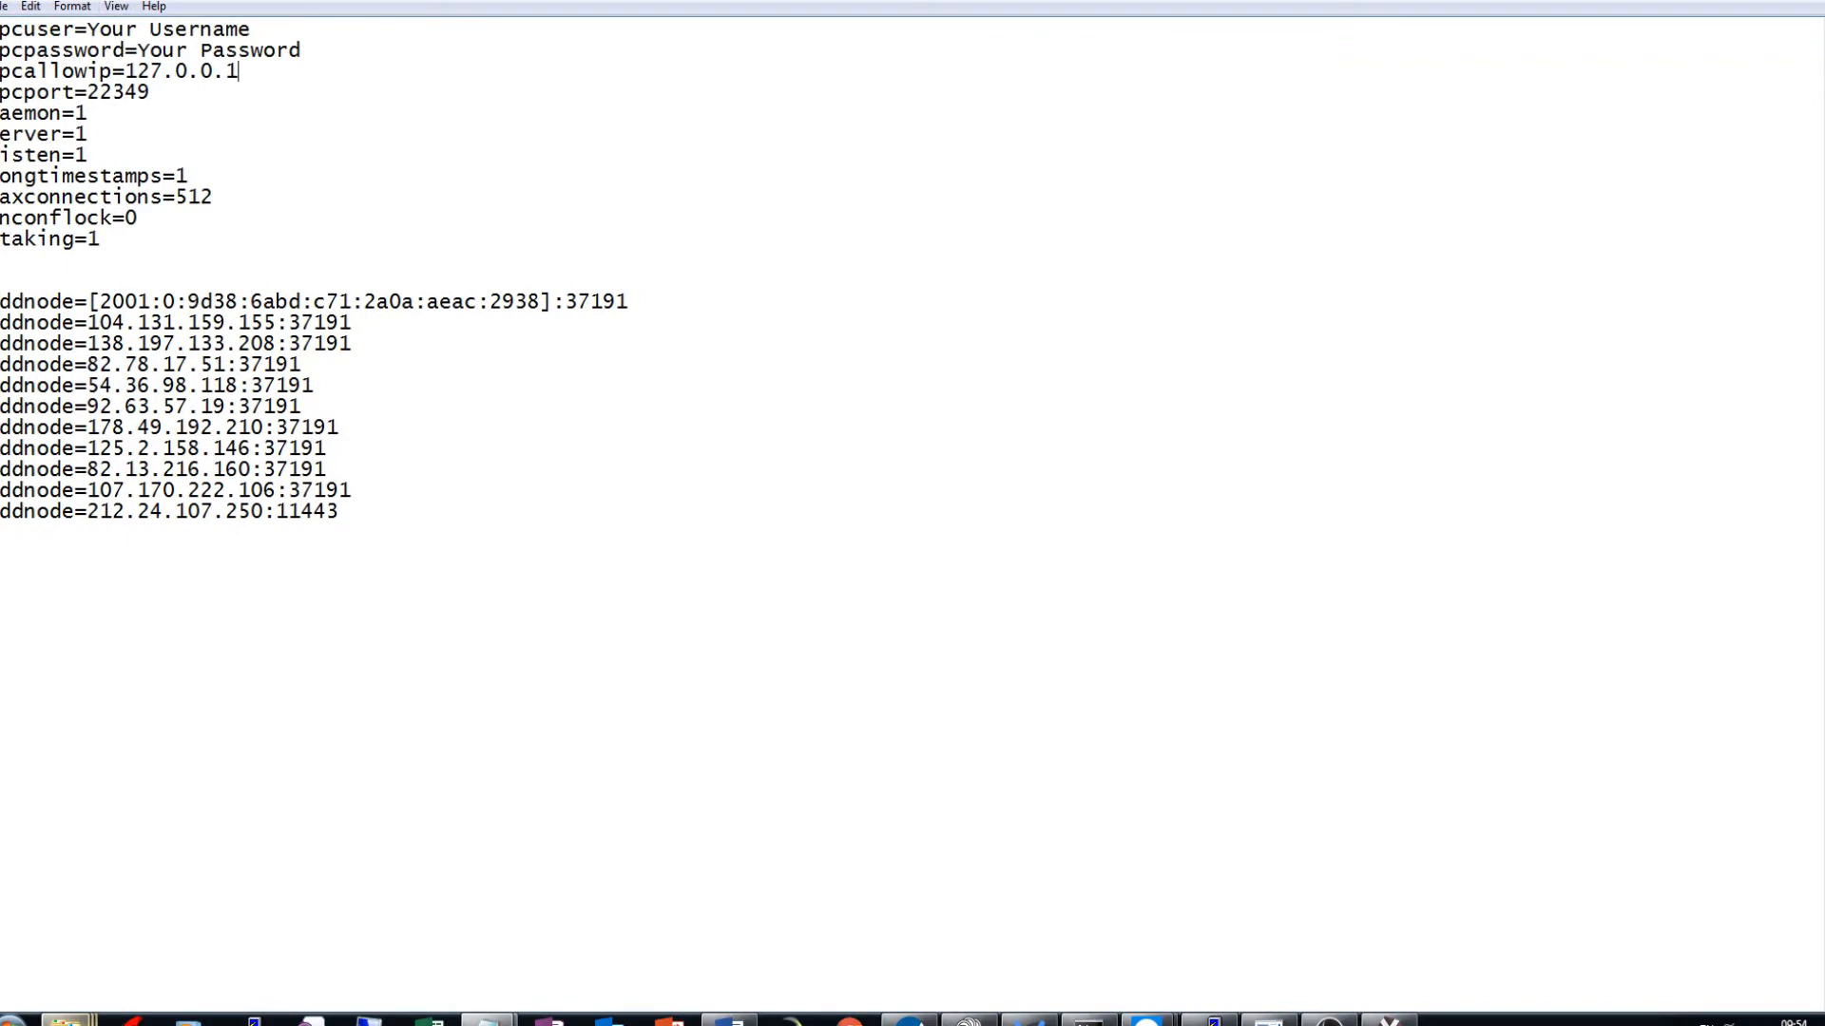
pyautogui.moveTo(2, 29); pyautogui.dragTo(407, 518)
pyautogui.click(445, 457)
pyautogui.press('super+Right')
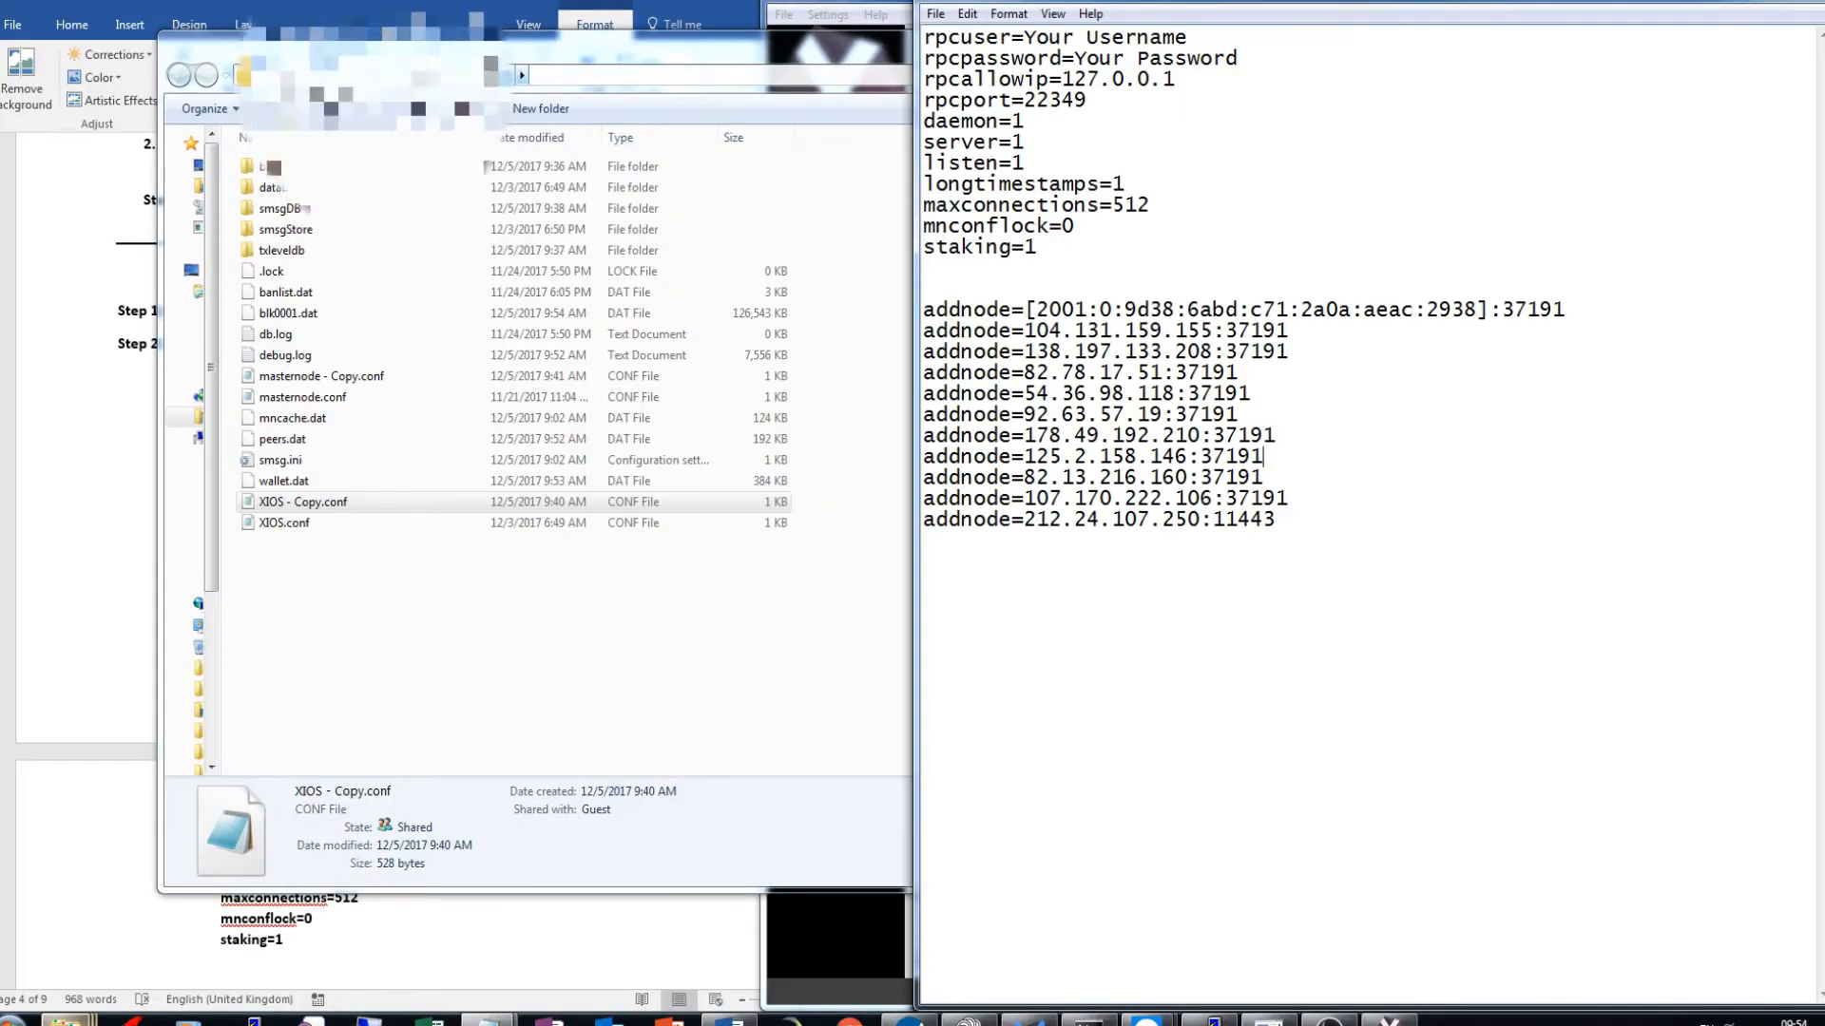
# Replace the config file's contents with the guide's block from rpcuser to the last addnode
pyautogui.hotkey('alt', 'Tab')
pyautogui.click(398, 538)
pyautogui.scroll(-5, 398, 538)
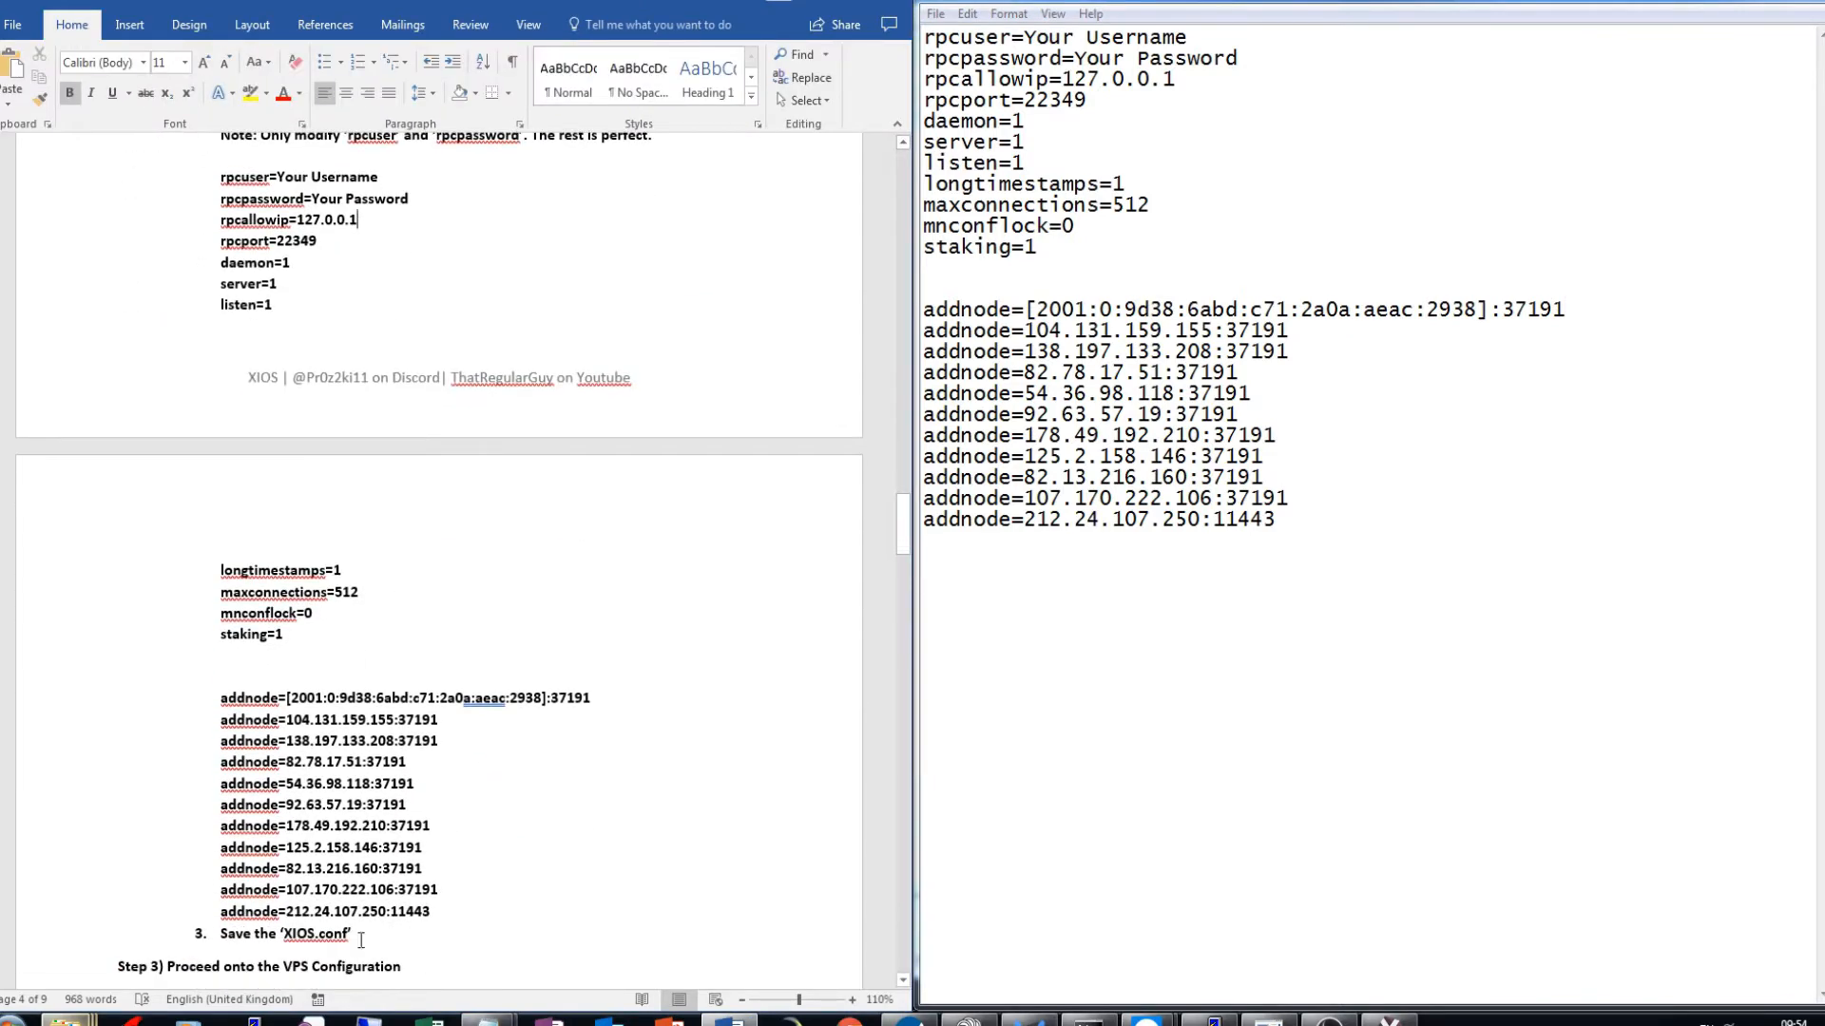
pyautogui.moveTo(435, 914); pyautogui.dragTo(224, 242)
pyautogui.hotkey('ctrl', 'c')
pyautogui.click(1198, 197)
pyautogui.hotkey('ctrl', 'a')
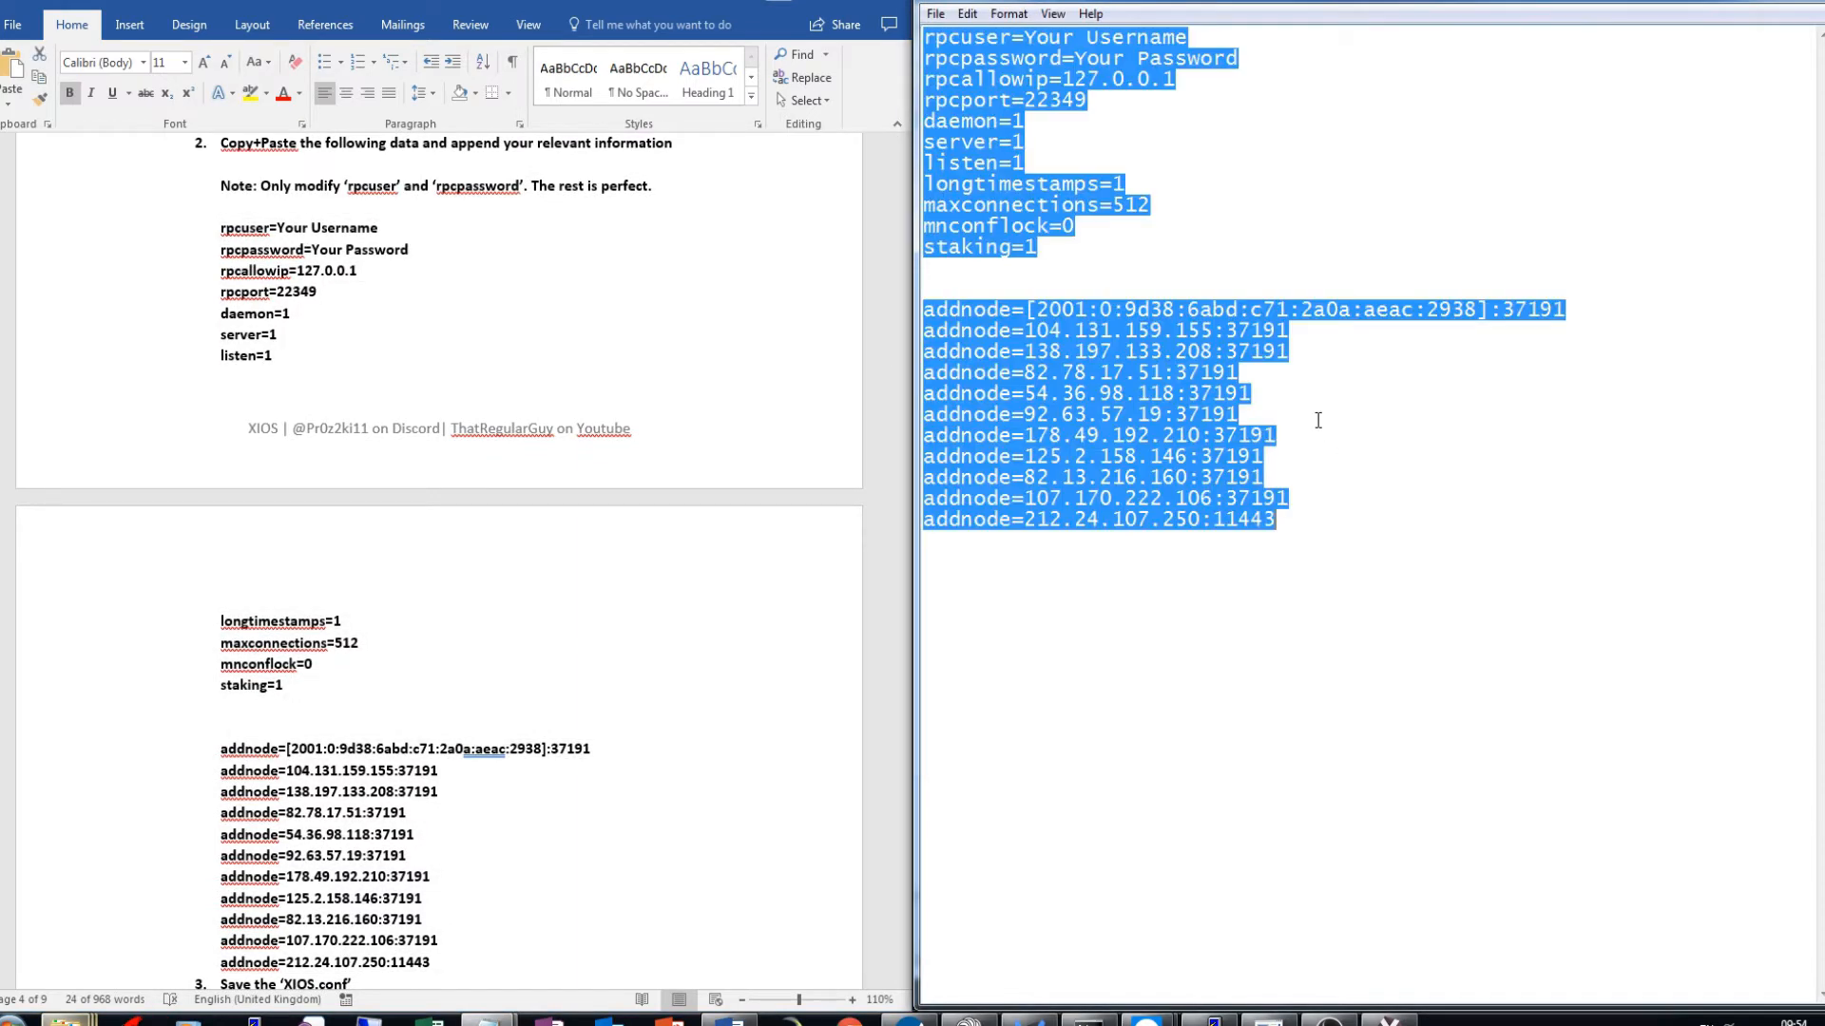
pyautogui.hotkey('ctrl', 'v')
pyautogui.click(1187, 139)
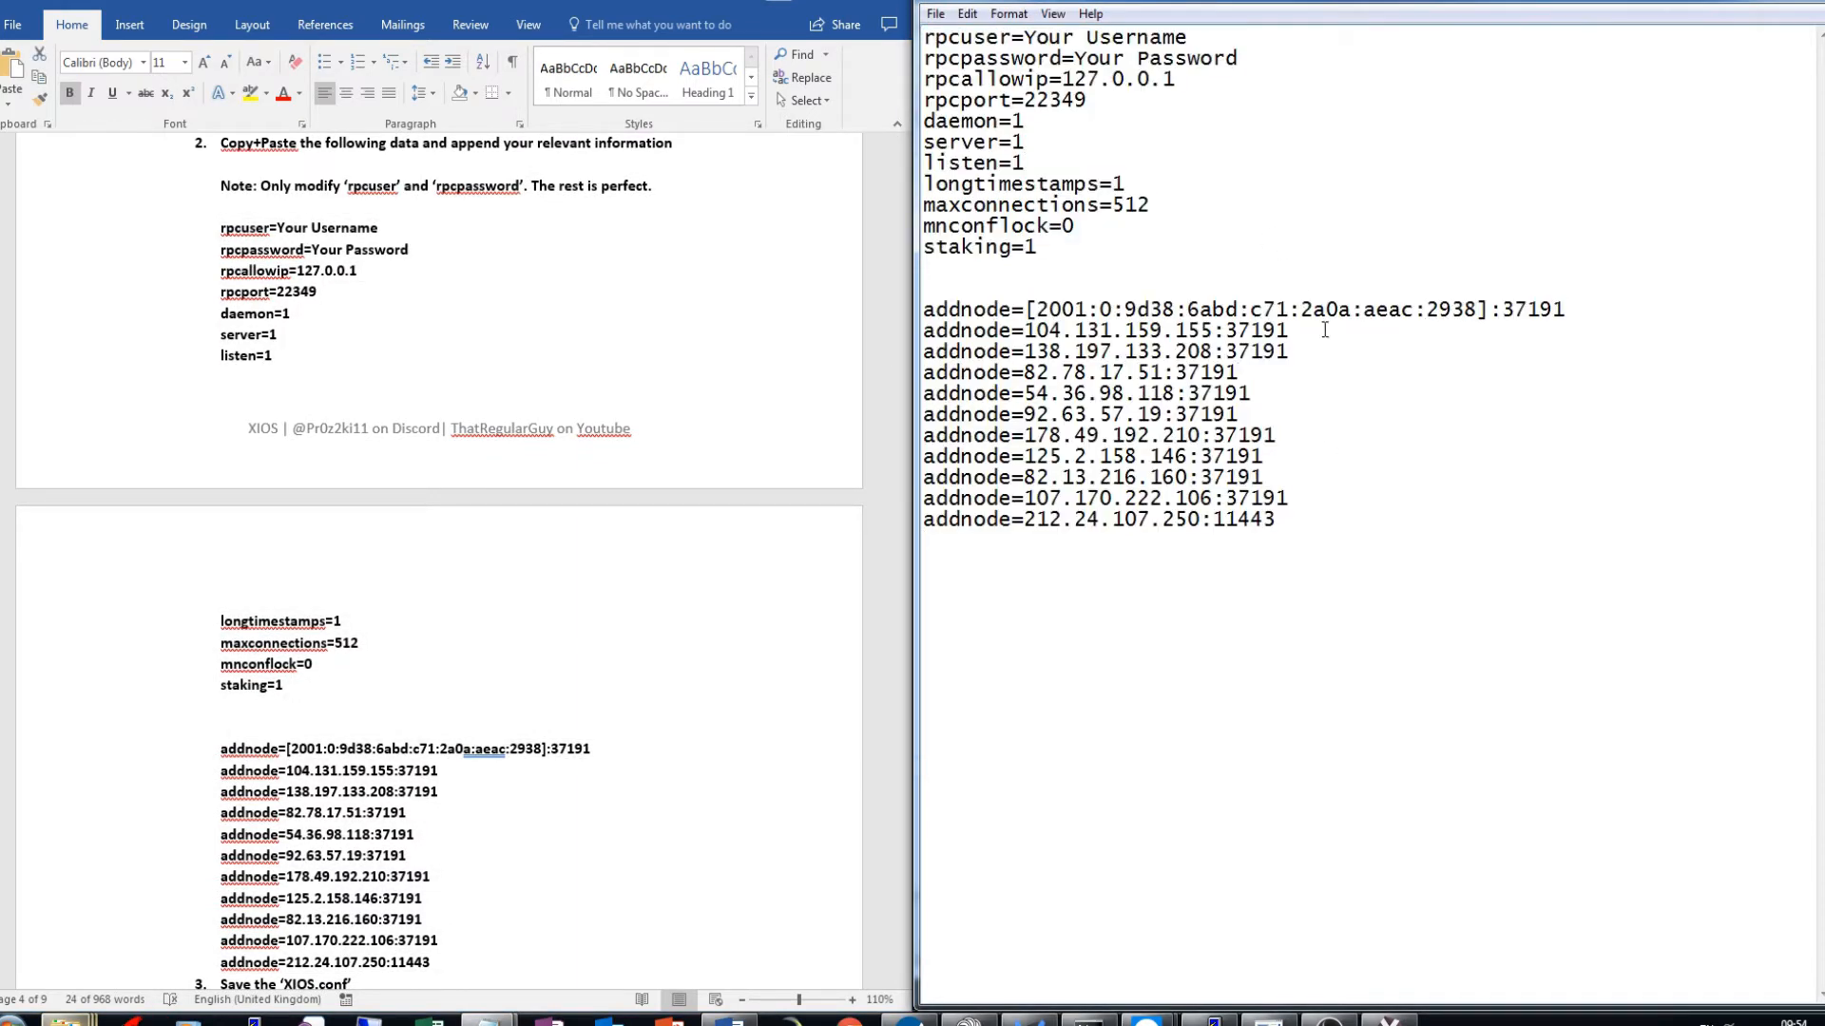
# Overwrite the Your Username and Your Password placeholders with a custom rpcuser name and password
pyautogui.moveTo(1207, 38); pyautogui.dragTo(1023, 38)
pyautogui.press('BackSpace')
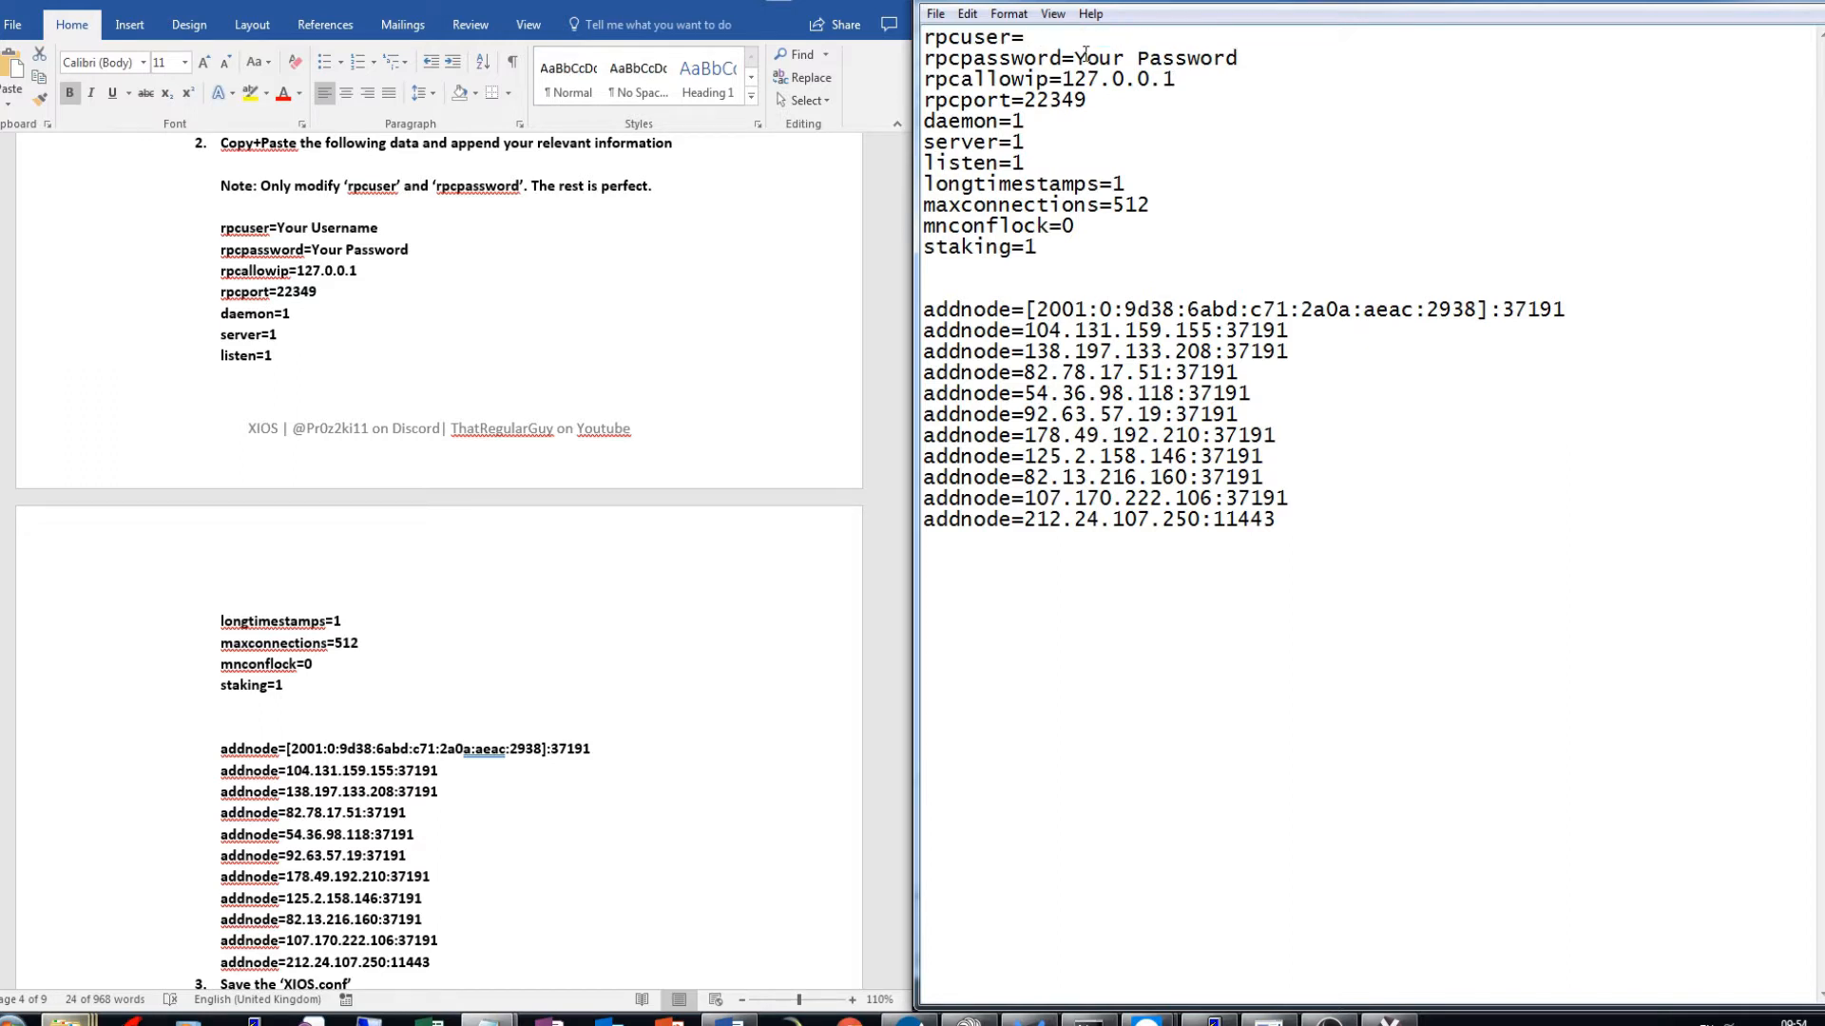
pyautogui.moveTo(1285, 57); pyautogui.dragTo(1073, 58)
pyautogui.press('BackSpace')
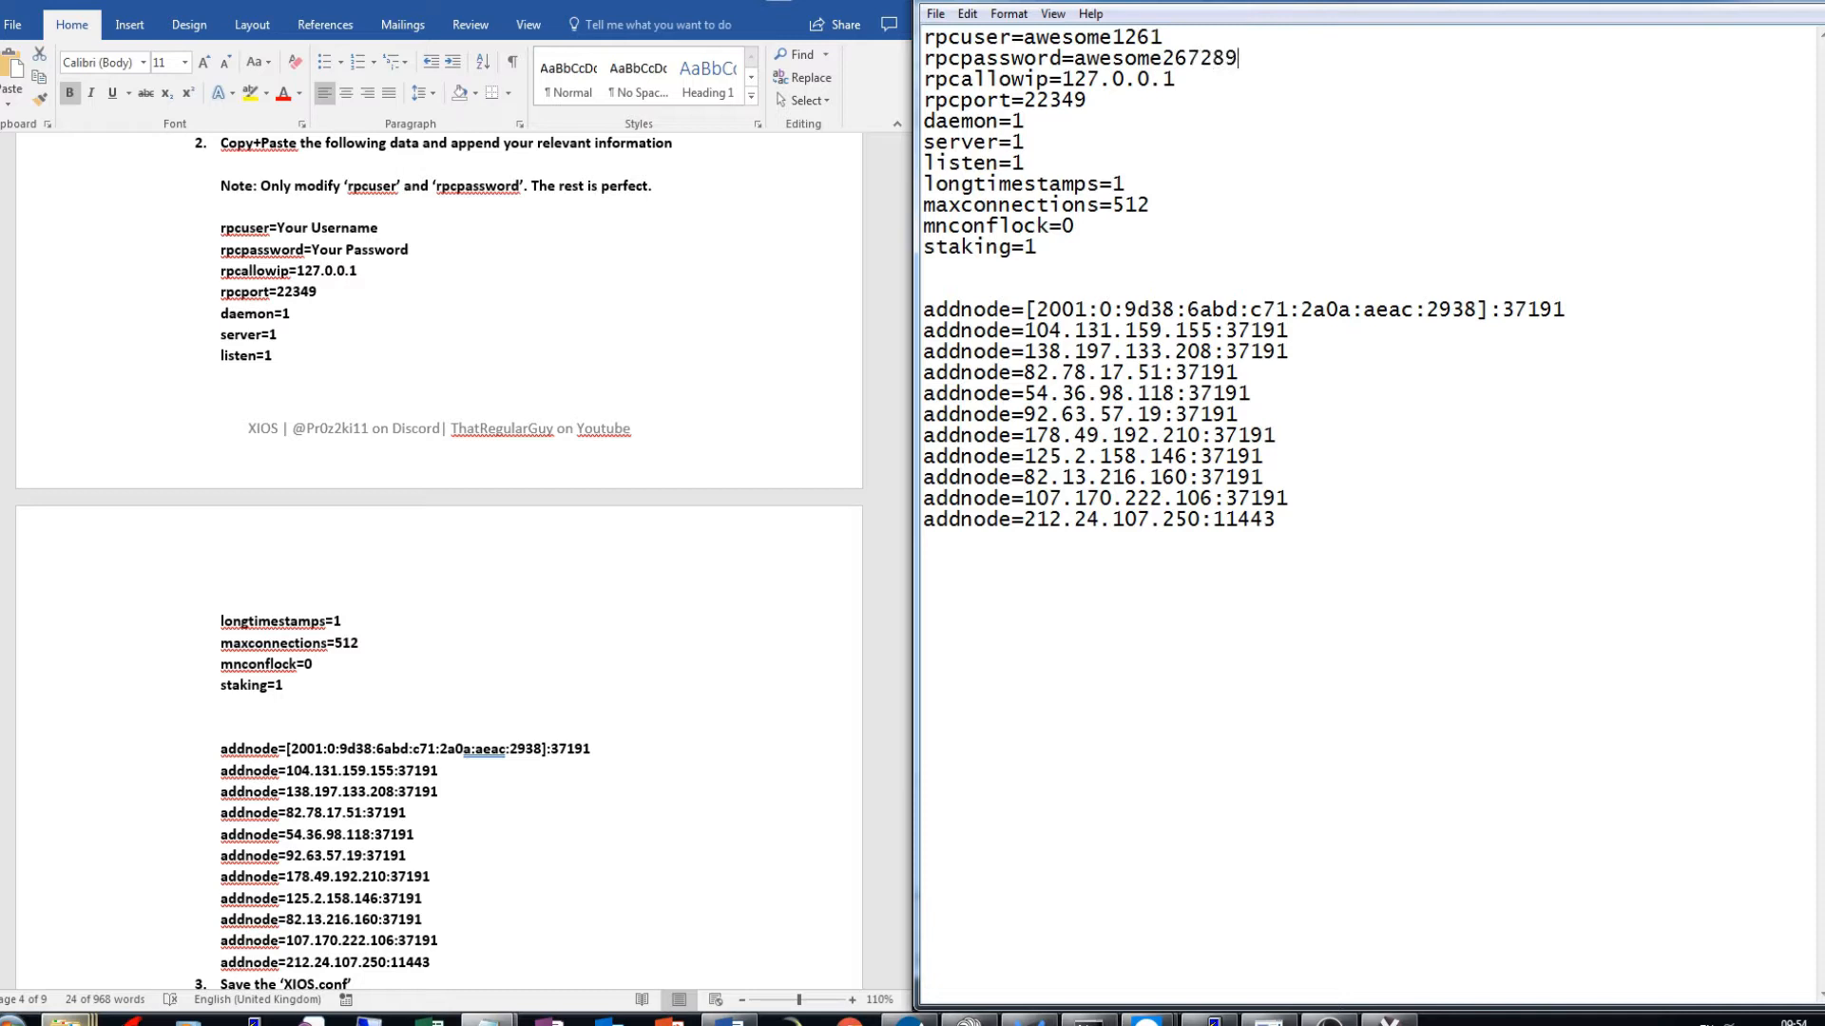
pyautogui.click(1214, 75)
pyautogui.moveTo(1266, 58); pyautogui.dragTo(858, 17)
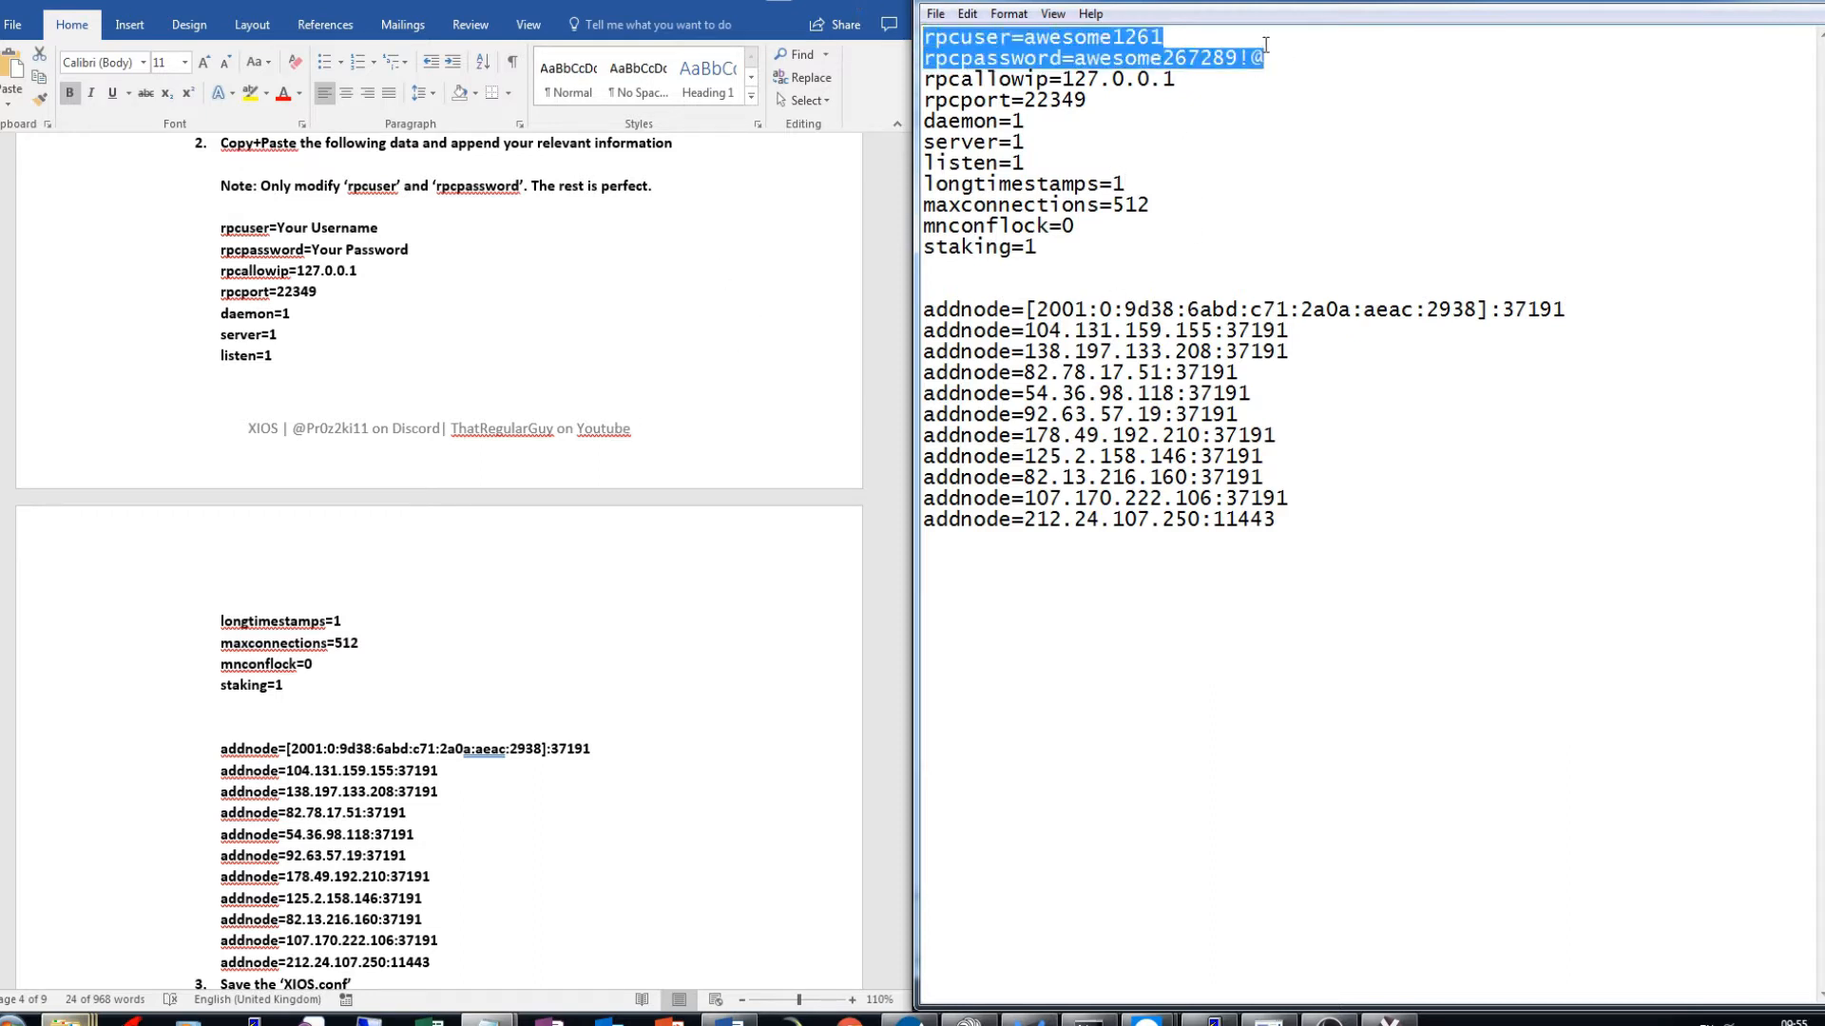
pyautogui.click(1276, 44)
pyautogui.moveTo(1285, 57); pyautogui.dragTo(925, 32)
pyautogui.click(1147, 52)
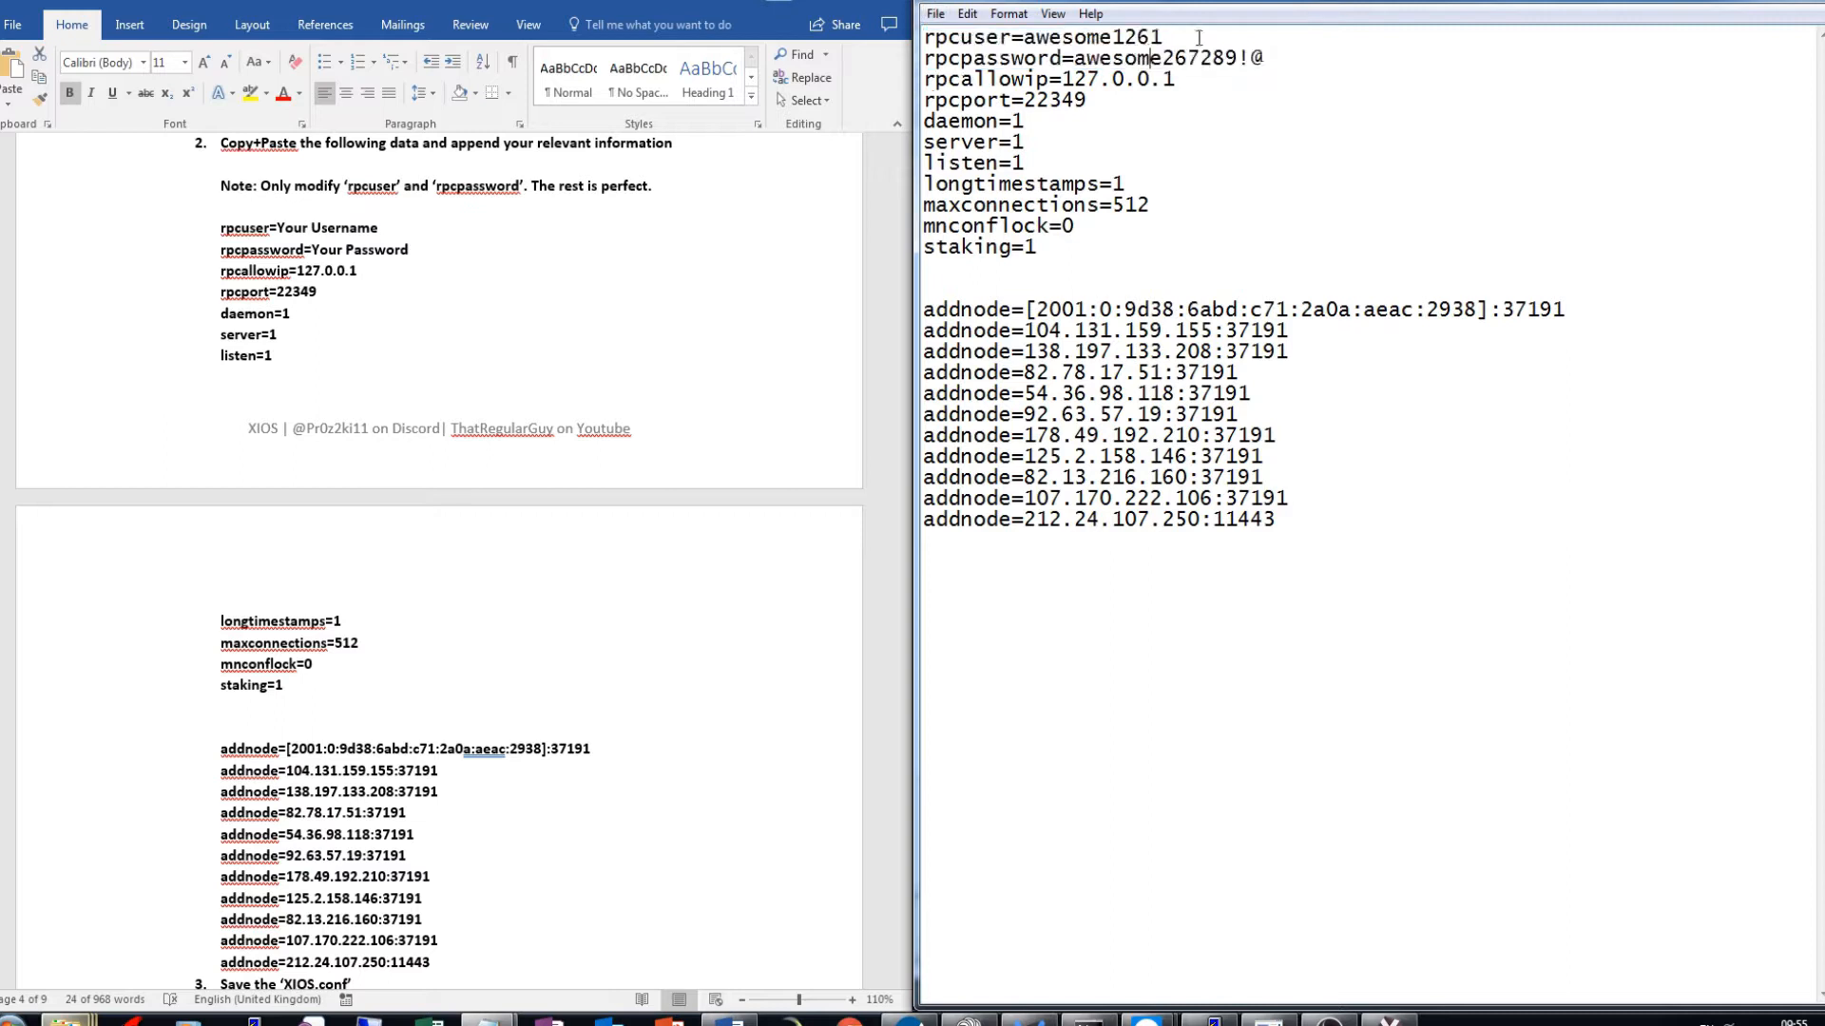
pyautogui.click(768, 340)
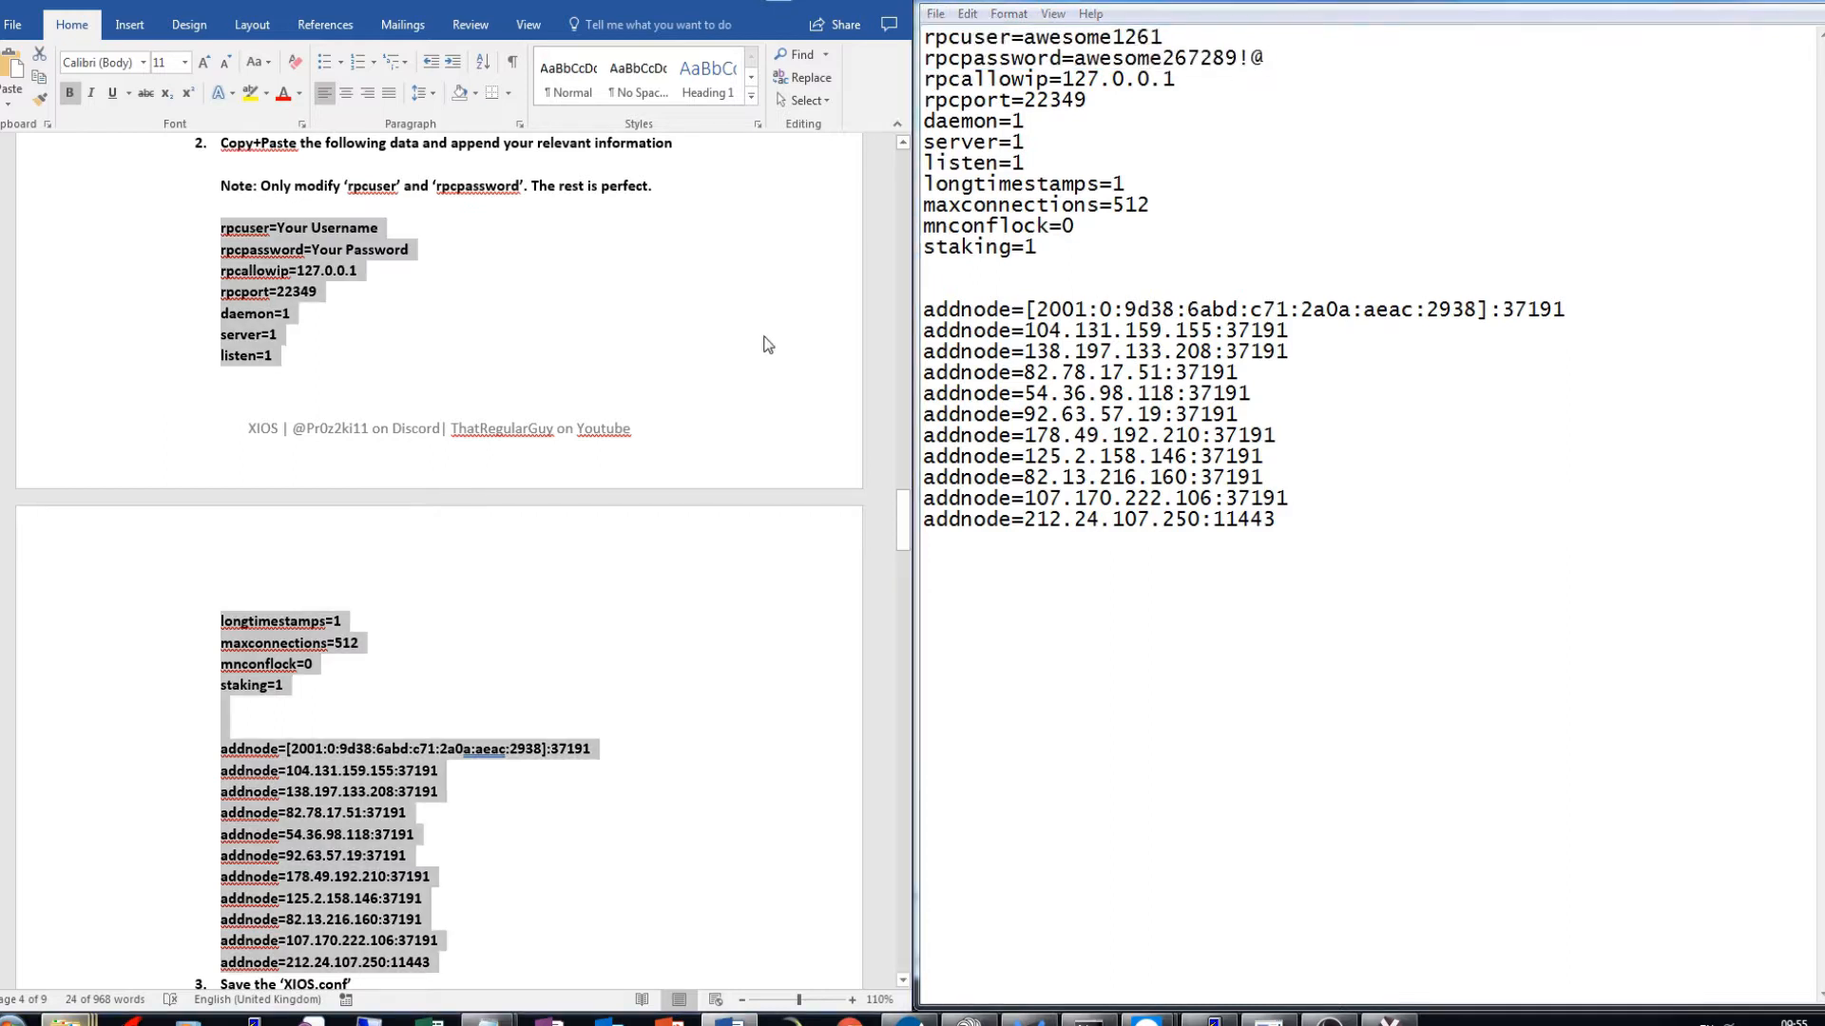
# Save the edited XIOS config file in Notepad
pyautogui.click(551, 597)
pyautogui.scroll(-1, 658, 555)
pyautogui.scroll(-2, 658, 555)
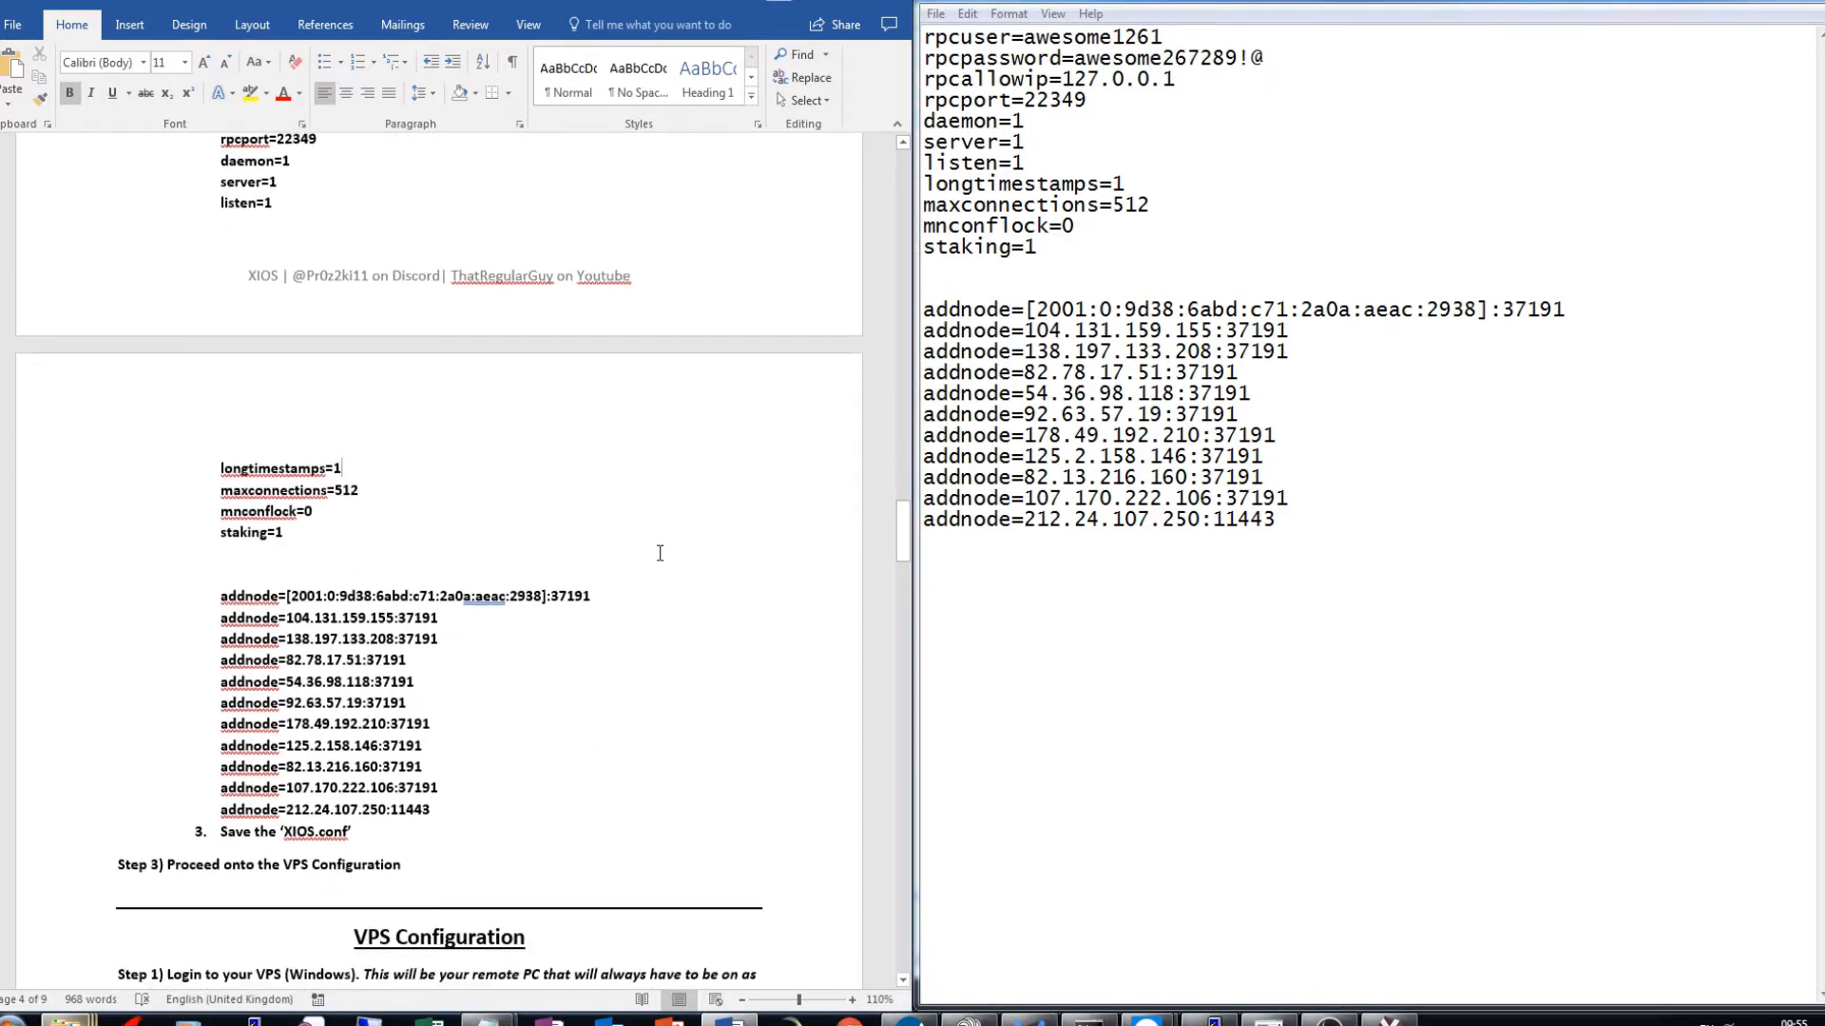
pyautogui.click(935, 14)
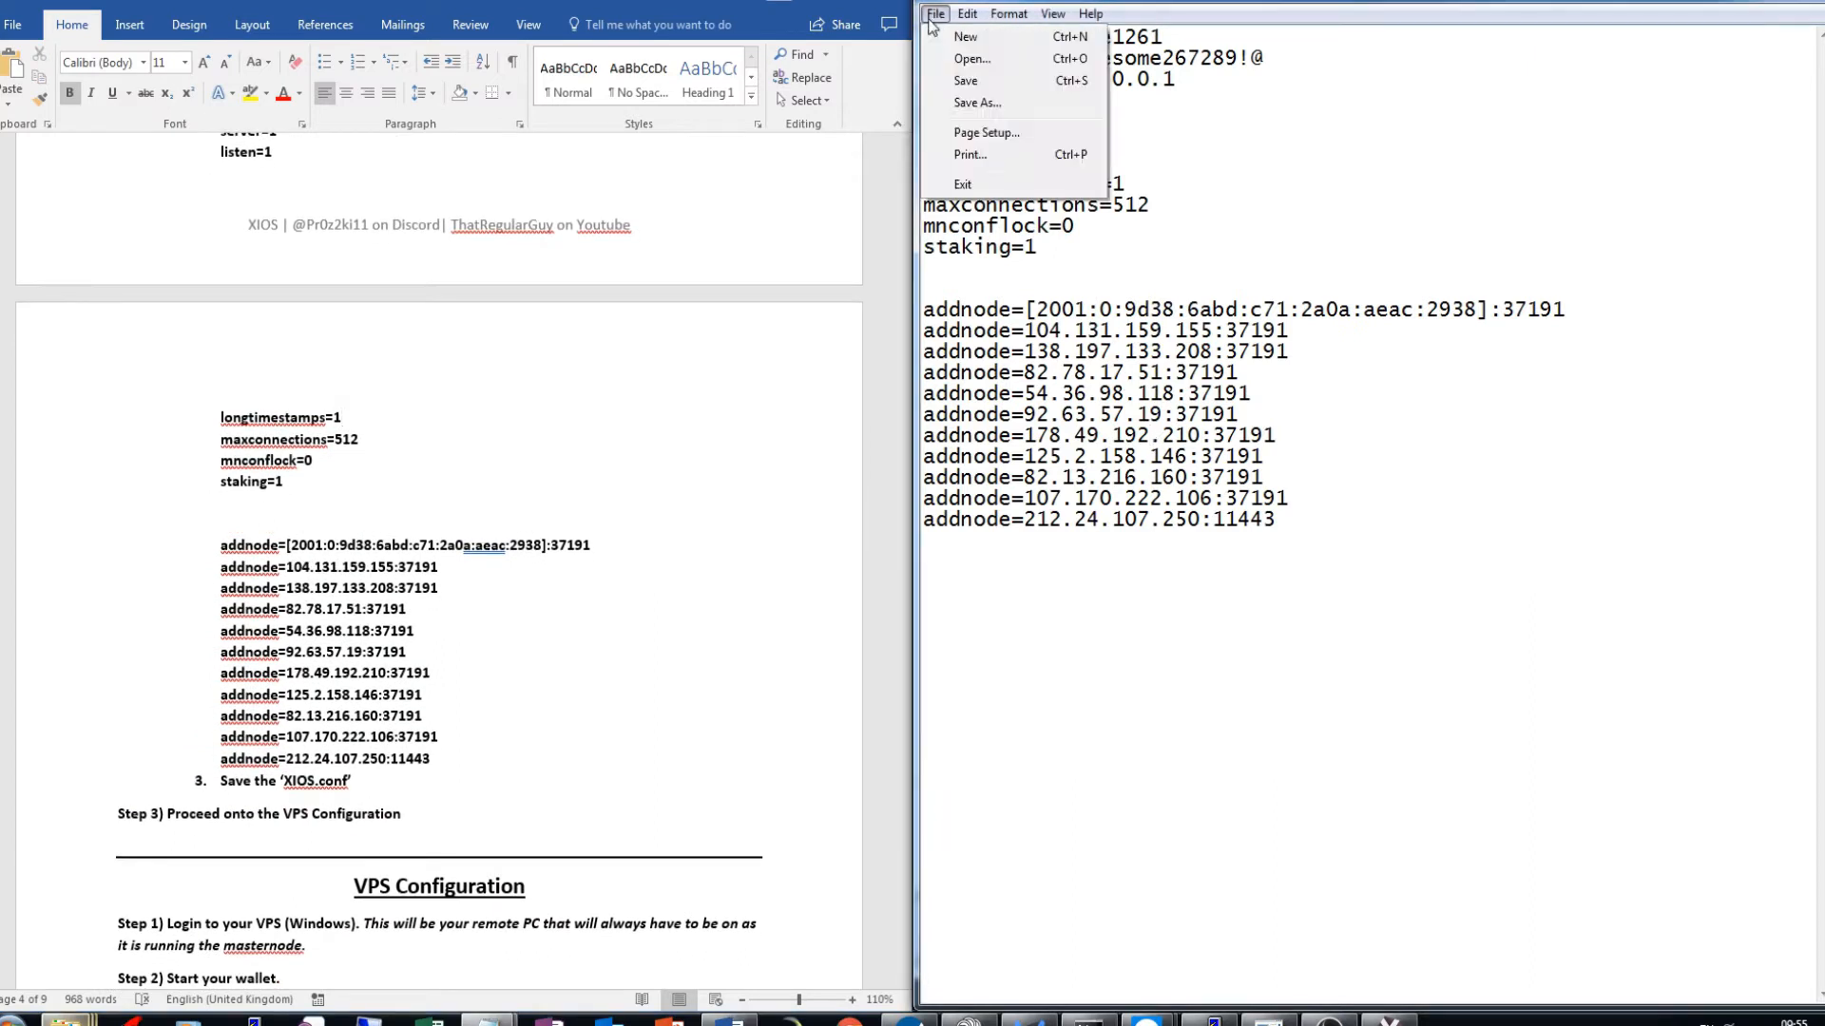
pyautogui.click(986, 83)
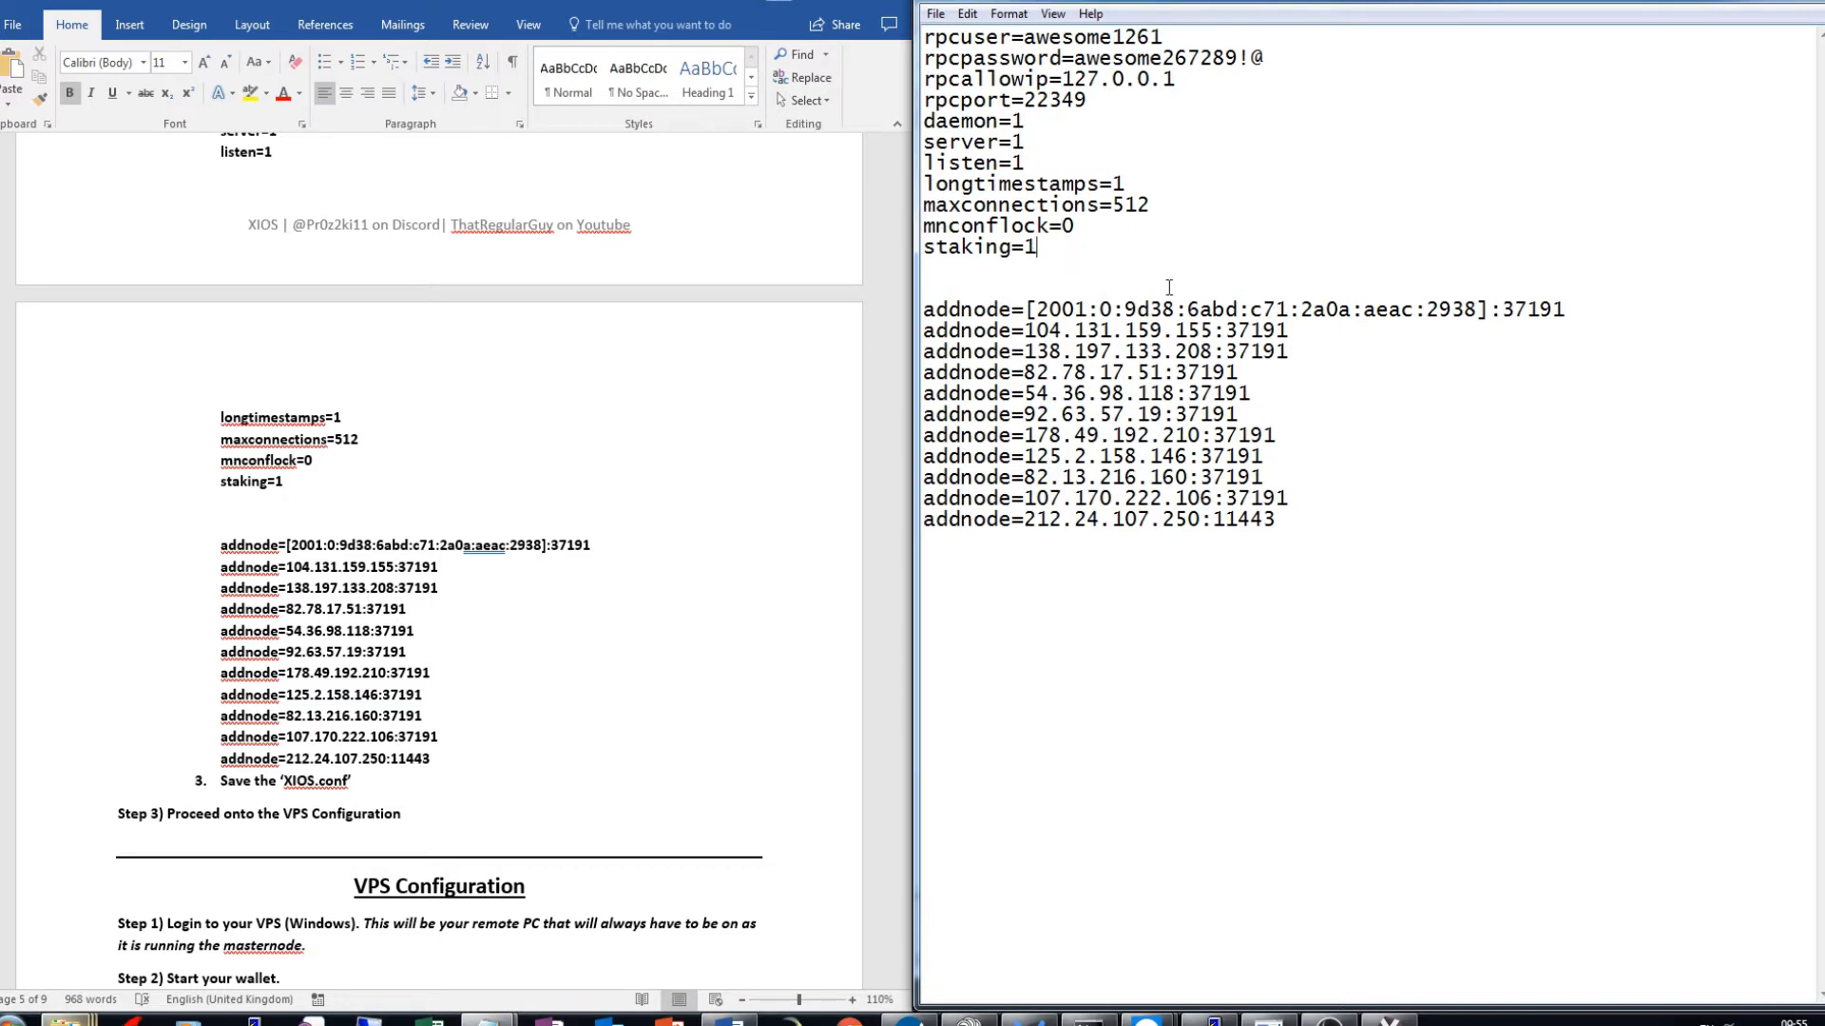
# Review the config's addnode block and staking=1 line by highlighting them
pyautogui.moveTo(1340, 522); pyautogui.dragTo(984, 283)
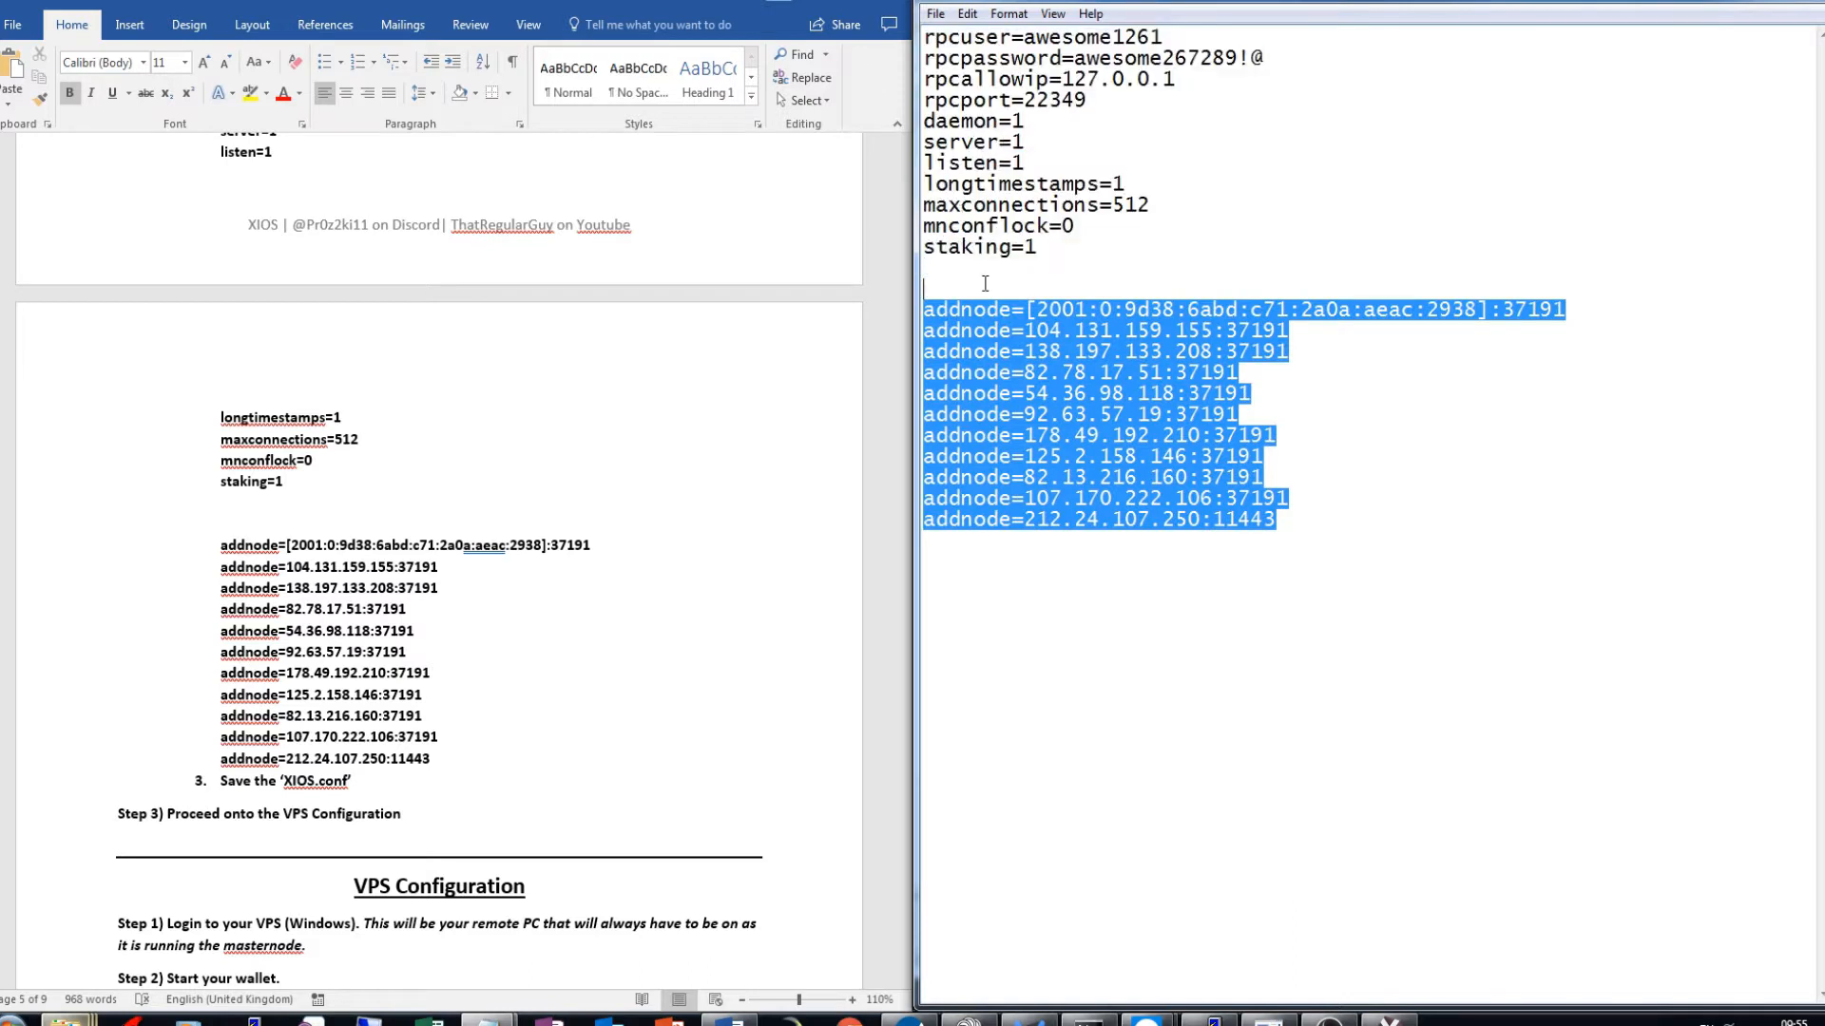
pyautogui.click(1081, 252)
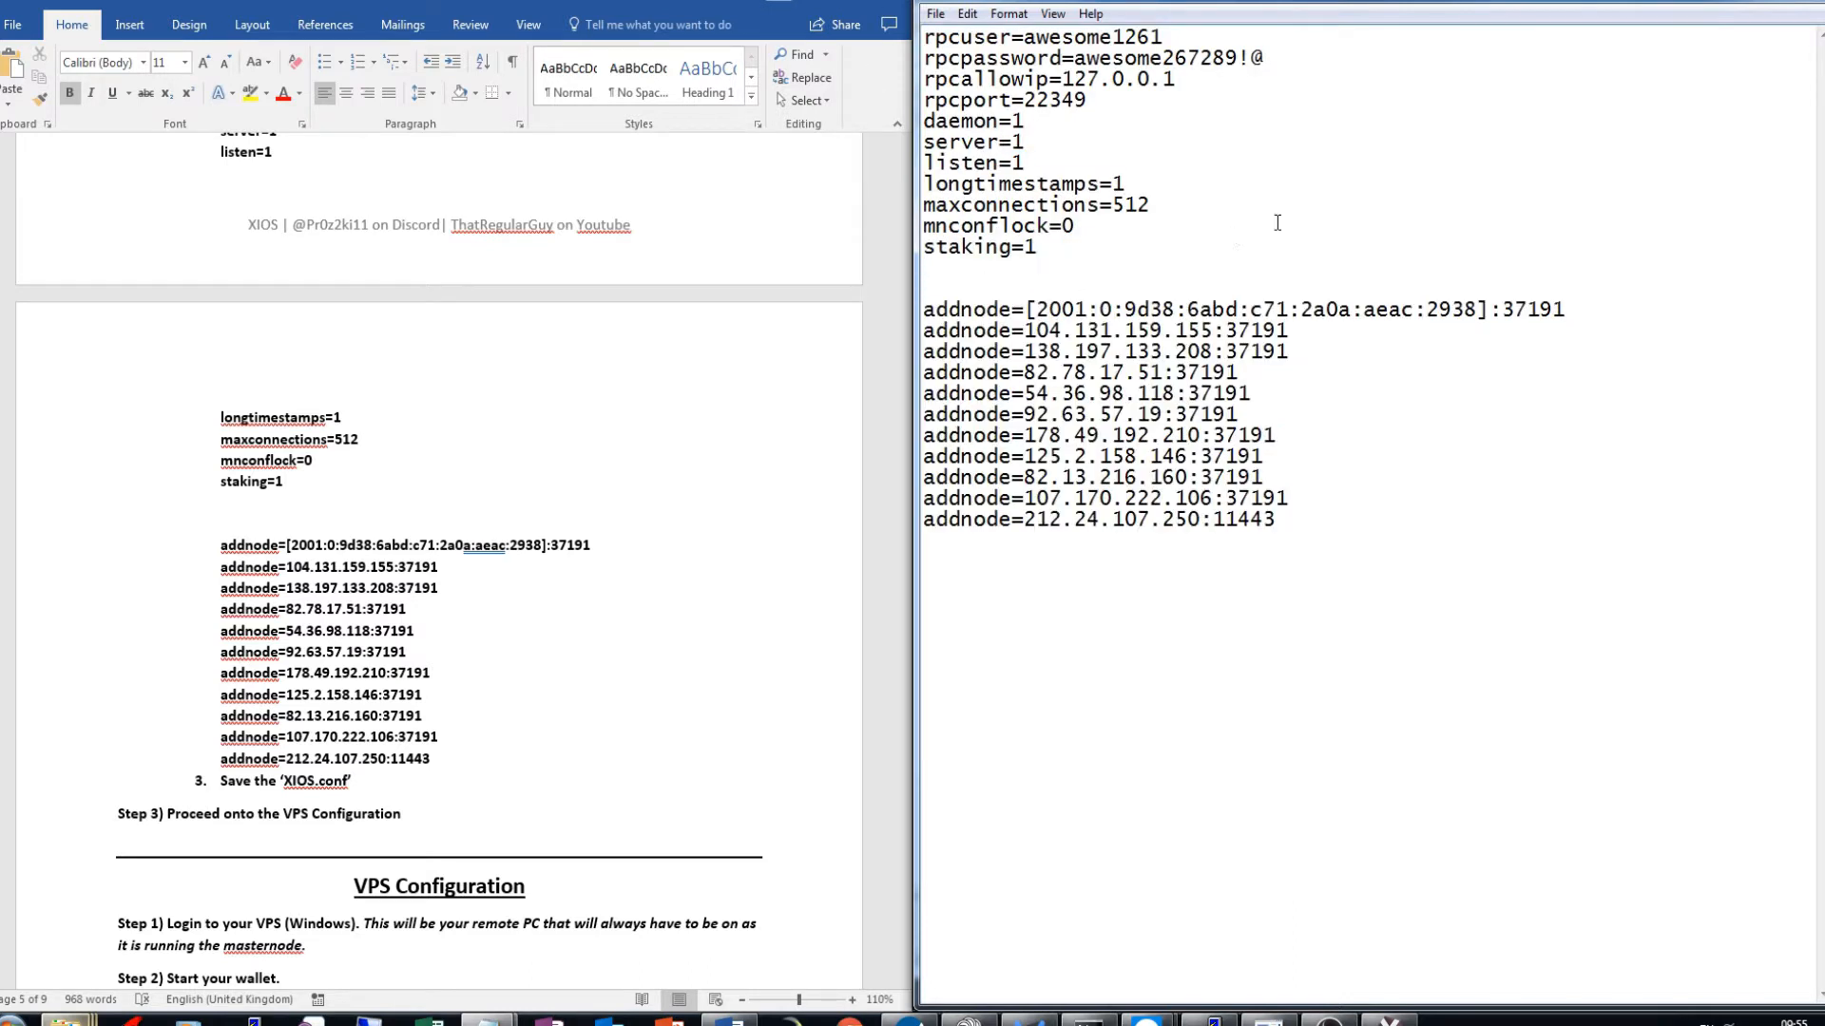
pyautogui.hotkey('shift', 'Left')
pyautogui.hotkey('shift', 'Left')
pyautogui.click(1063, 247)
pyautogui.hotkey('shift', 'Left')
pyautogui.hotkey('shift', 'Left')
pyautogui.click(1048, 248)
pyautogui.hotkey('shift', 'Left')
pyautogui.hotkey('shift', 'Left')
pyautogui.moveTo(1046, 248); pyautogui.dragTo(926, 247)
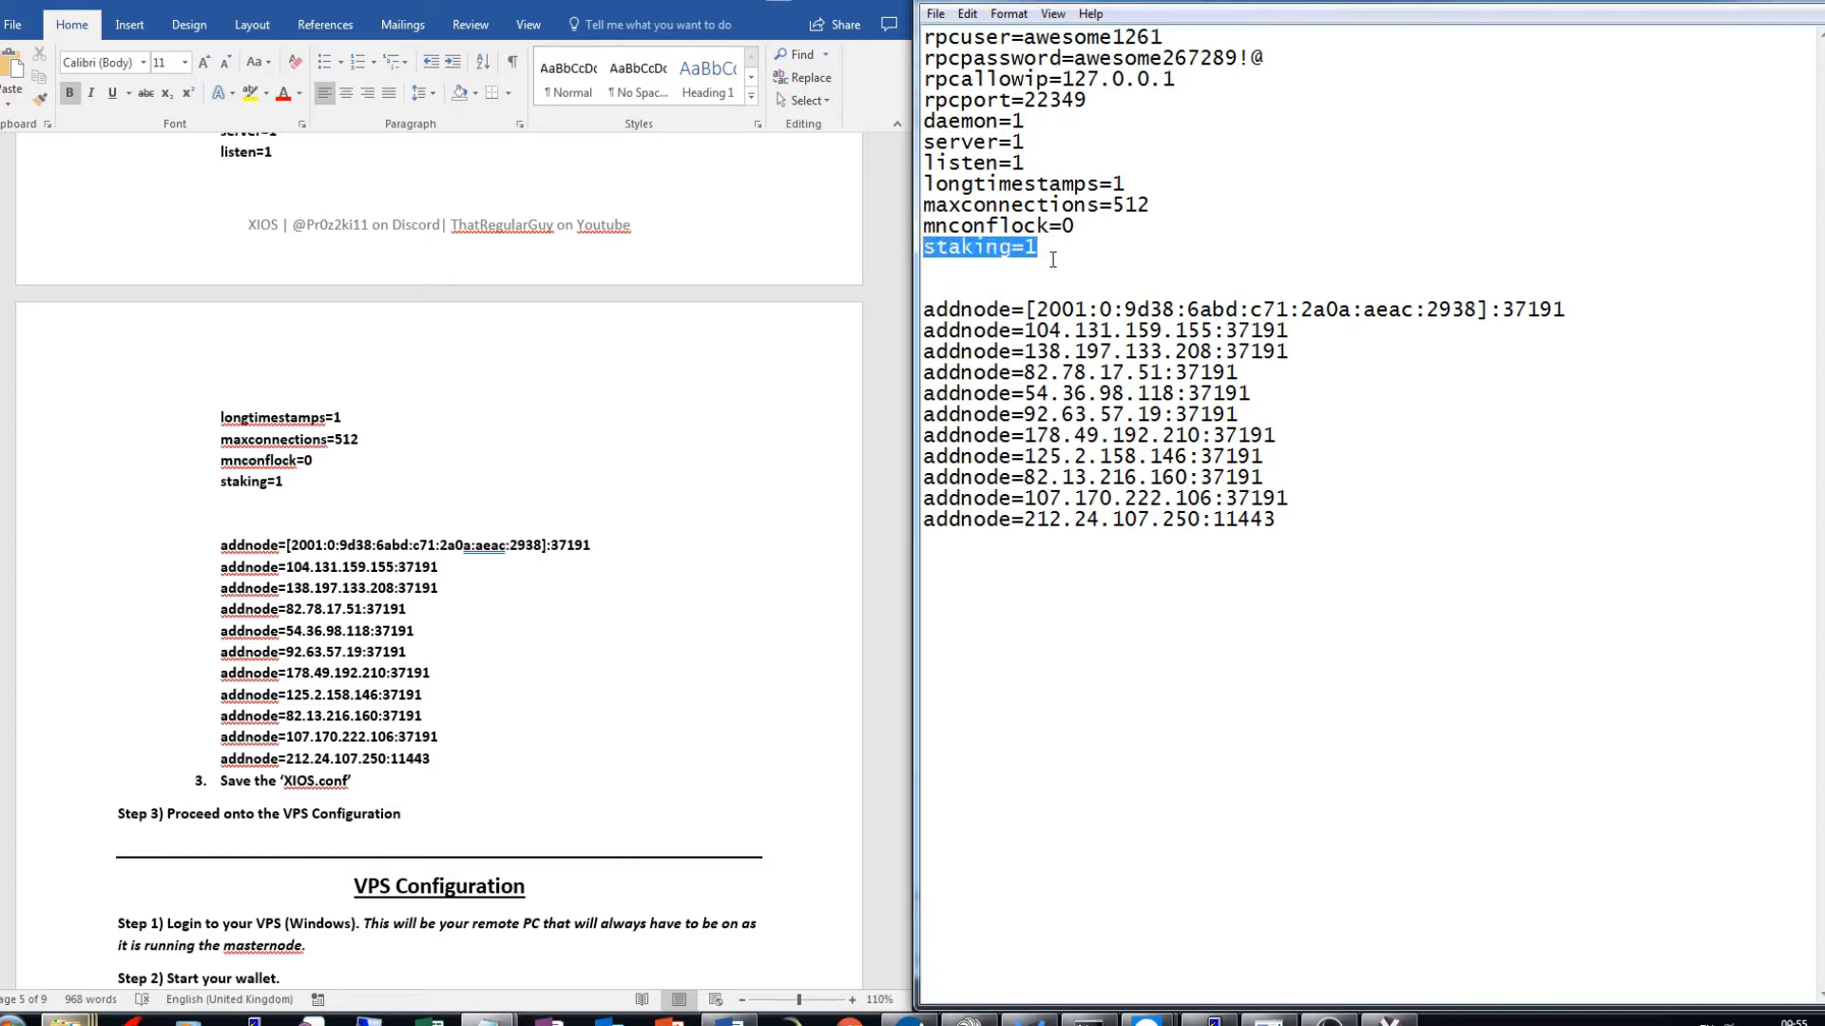
pyautogui.click(1048, 248)
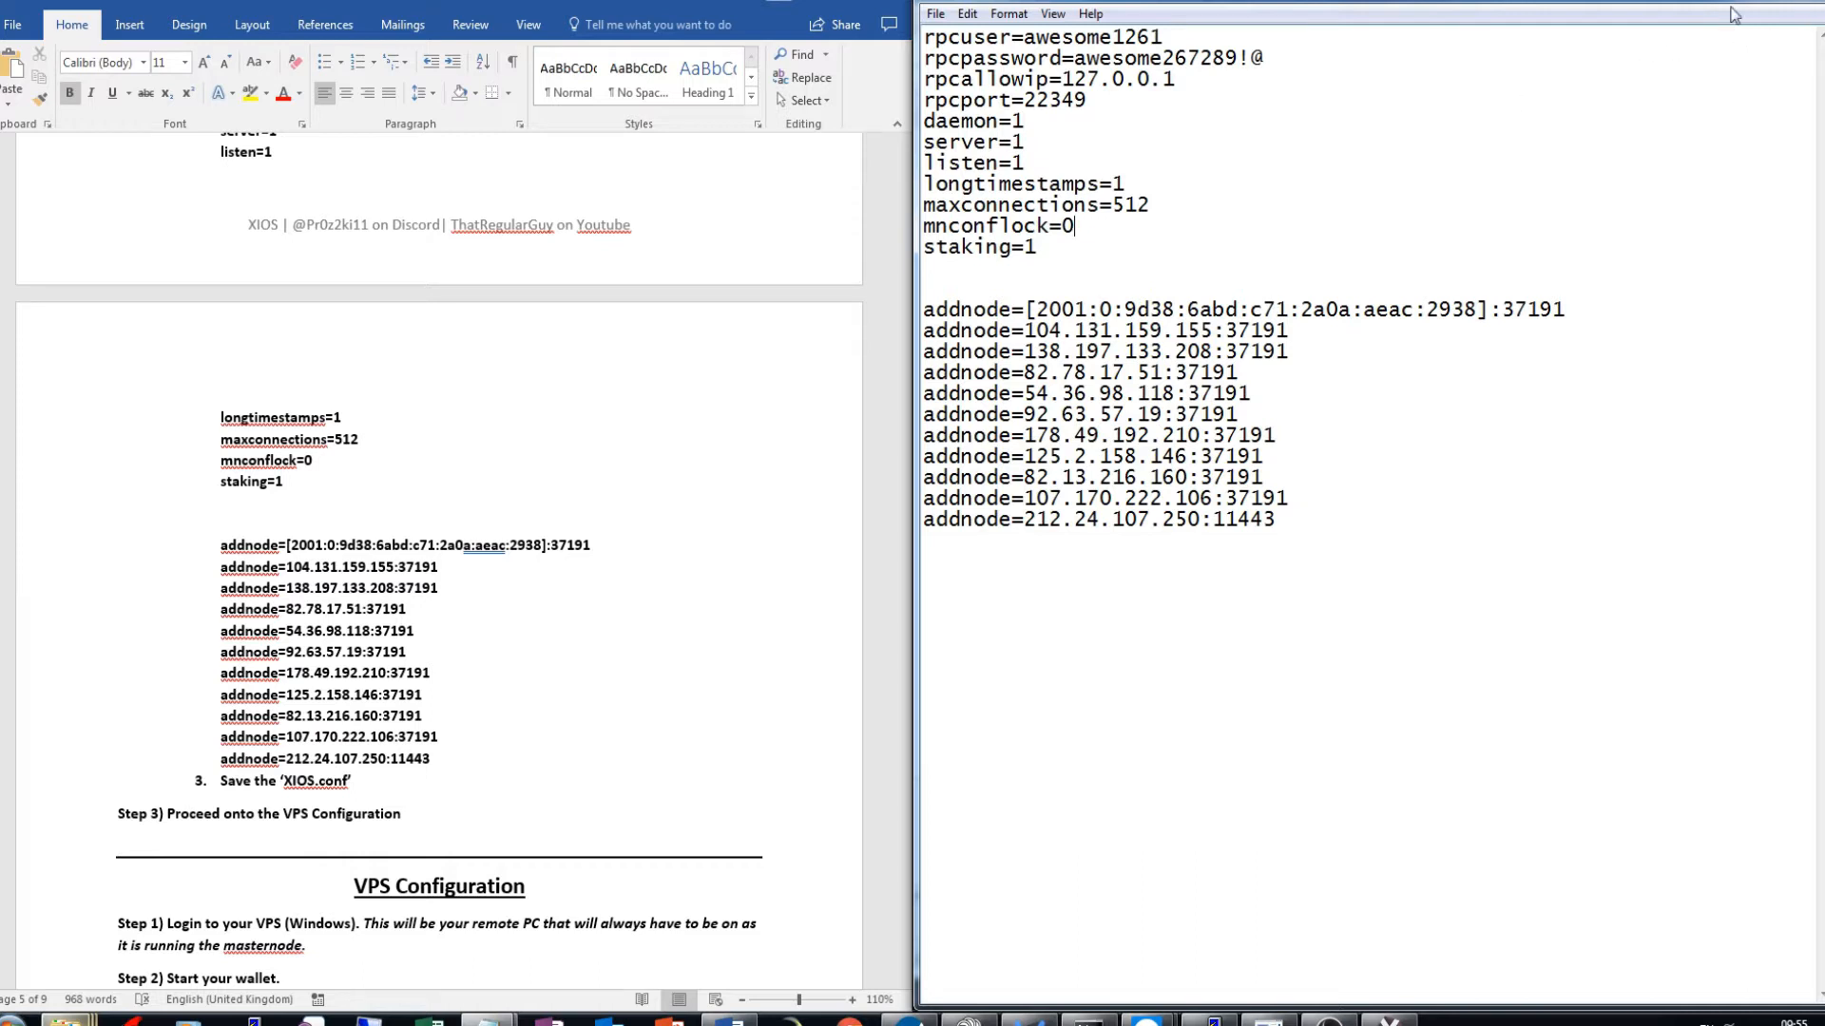
# Close Notepad and bring the guide's VPS Configuration heading into view in Word
pyautogui.click(1811, 4)
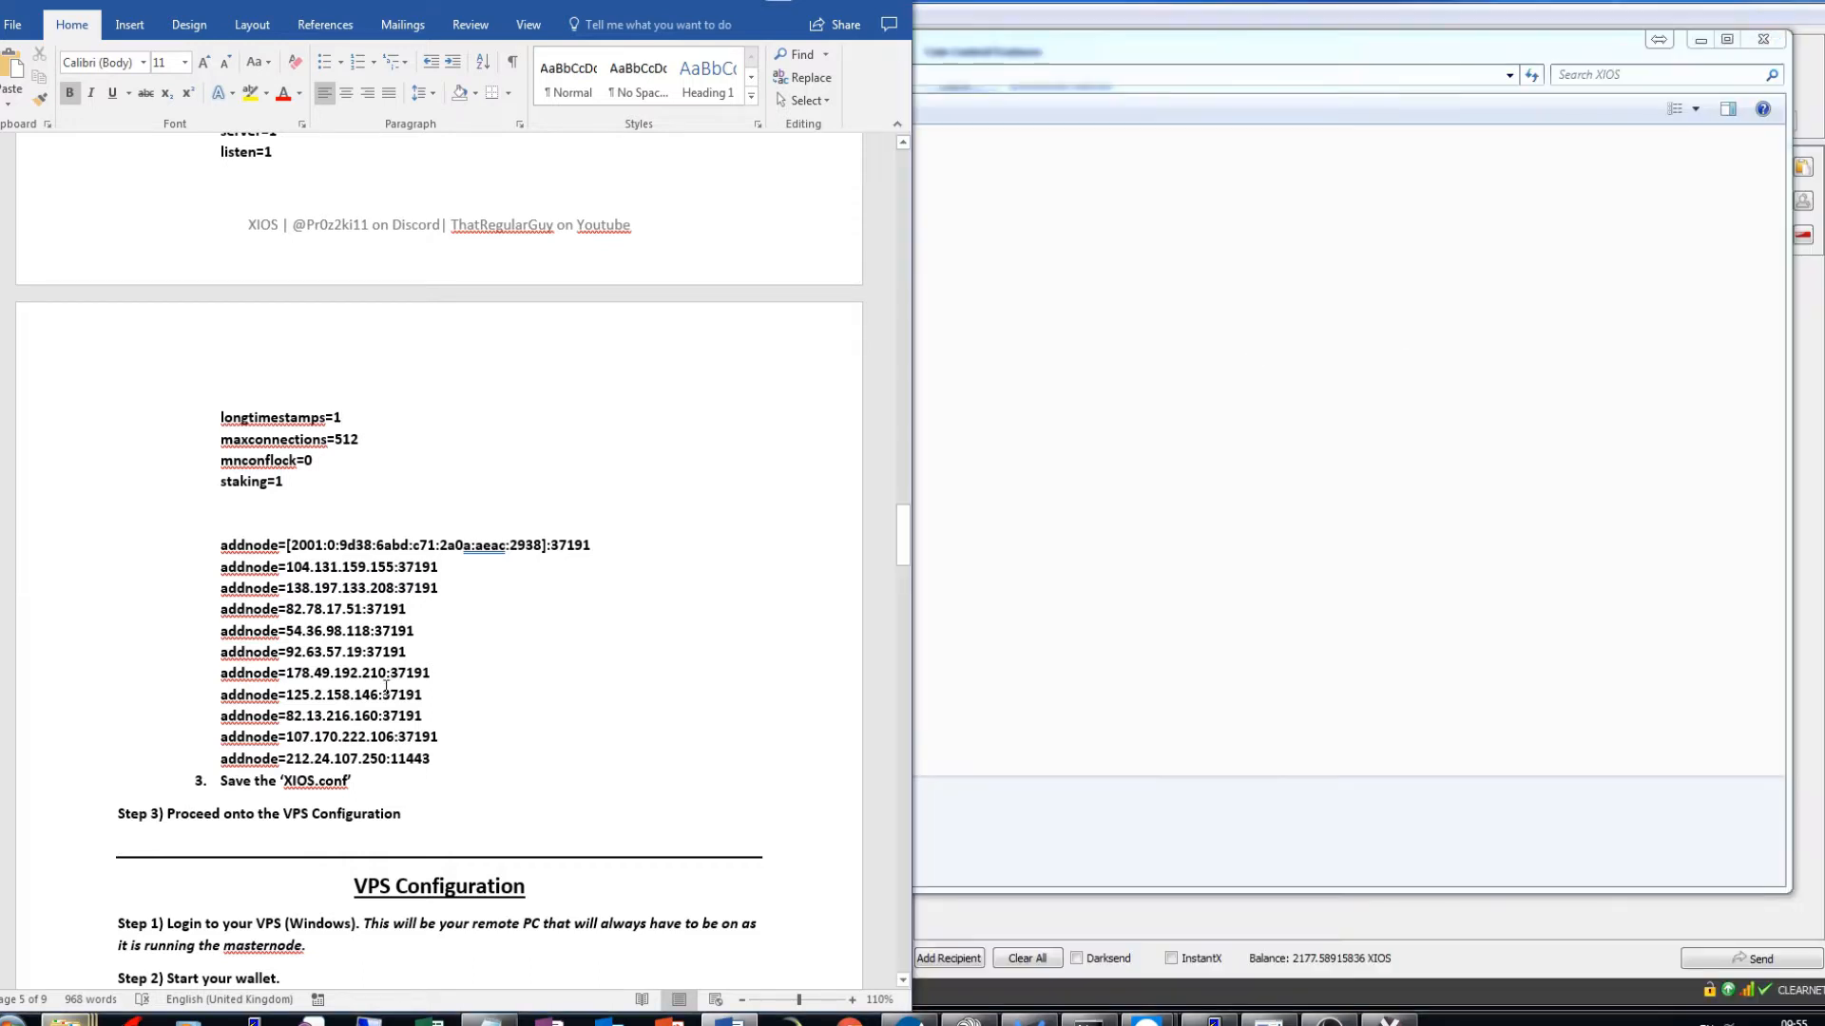
pyautogui.scroll(-7, 584, 620)
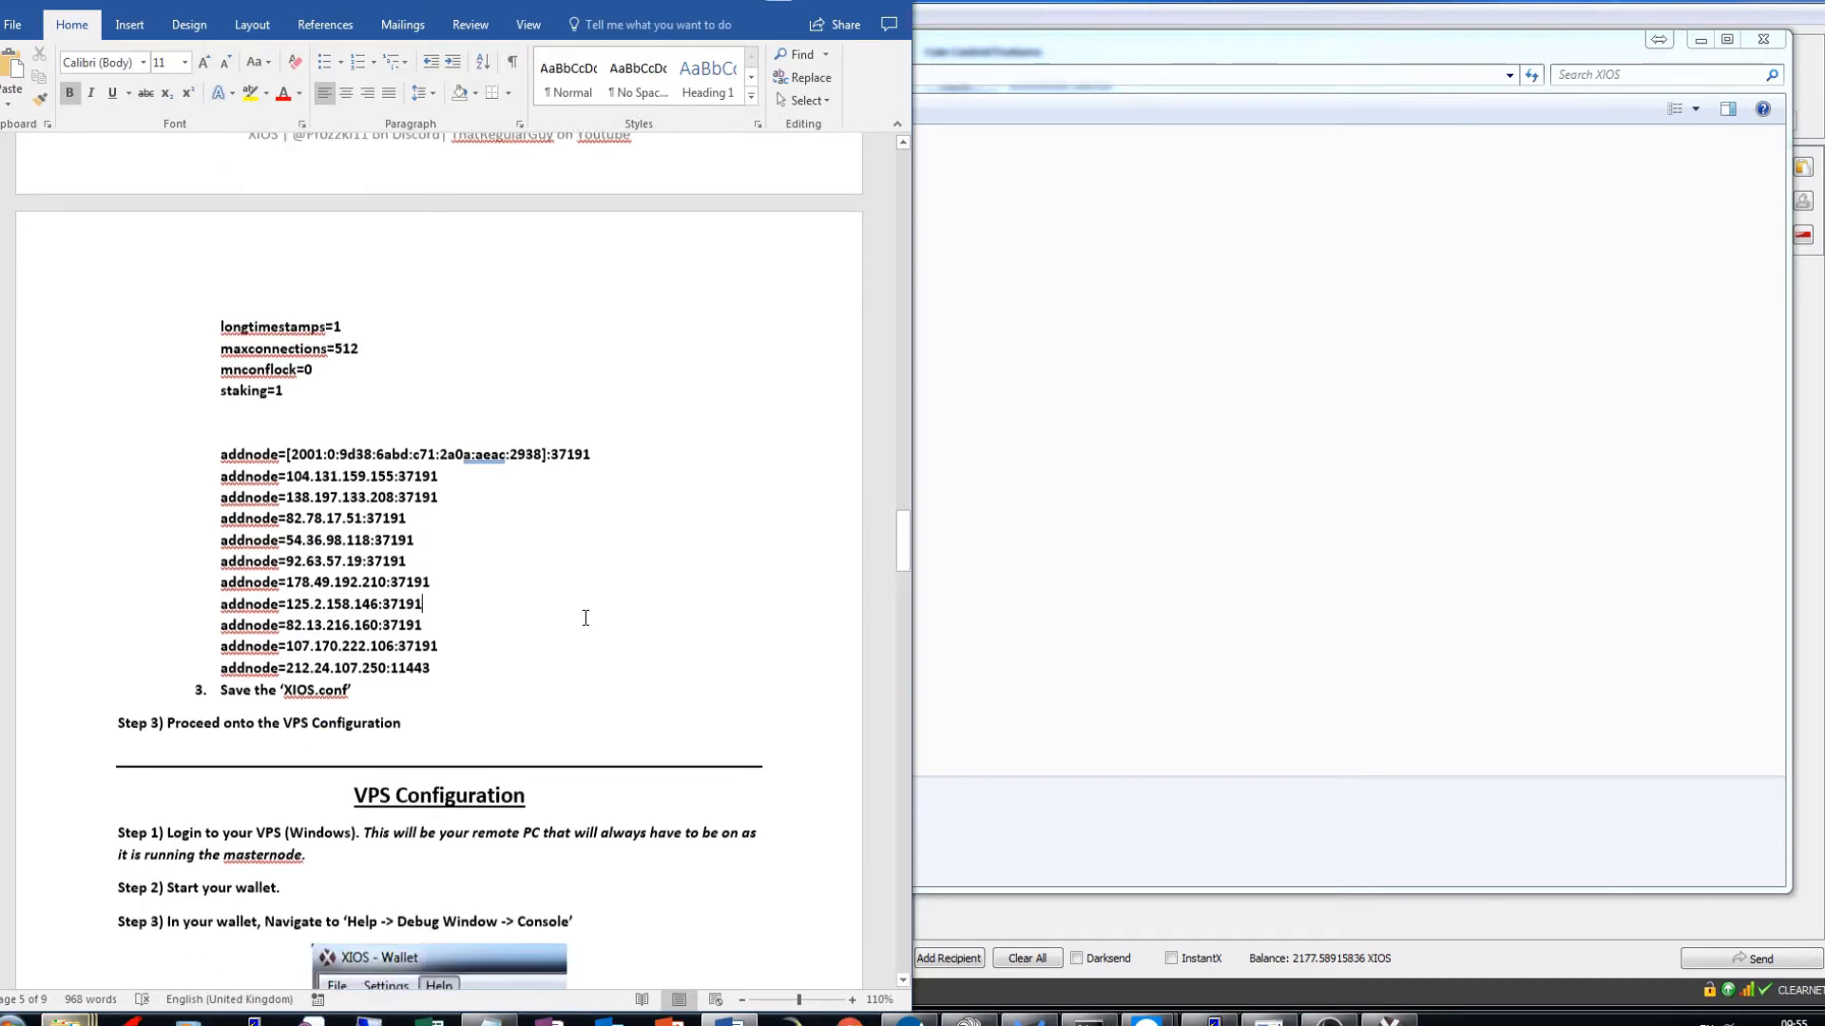
pyautogui.scroll(-2, 599, 598)
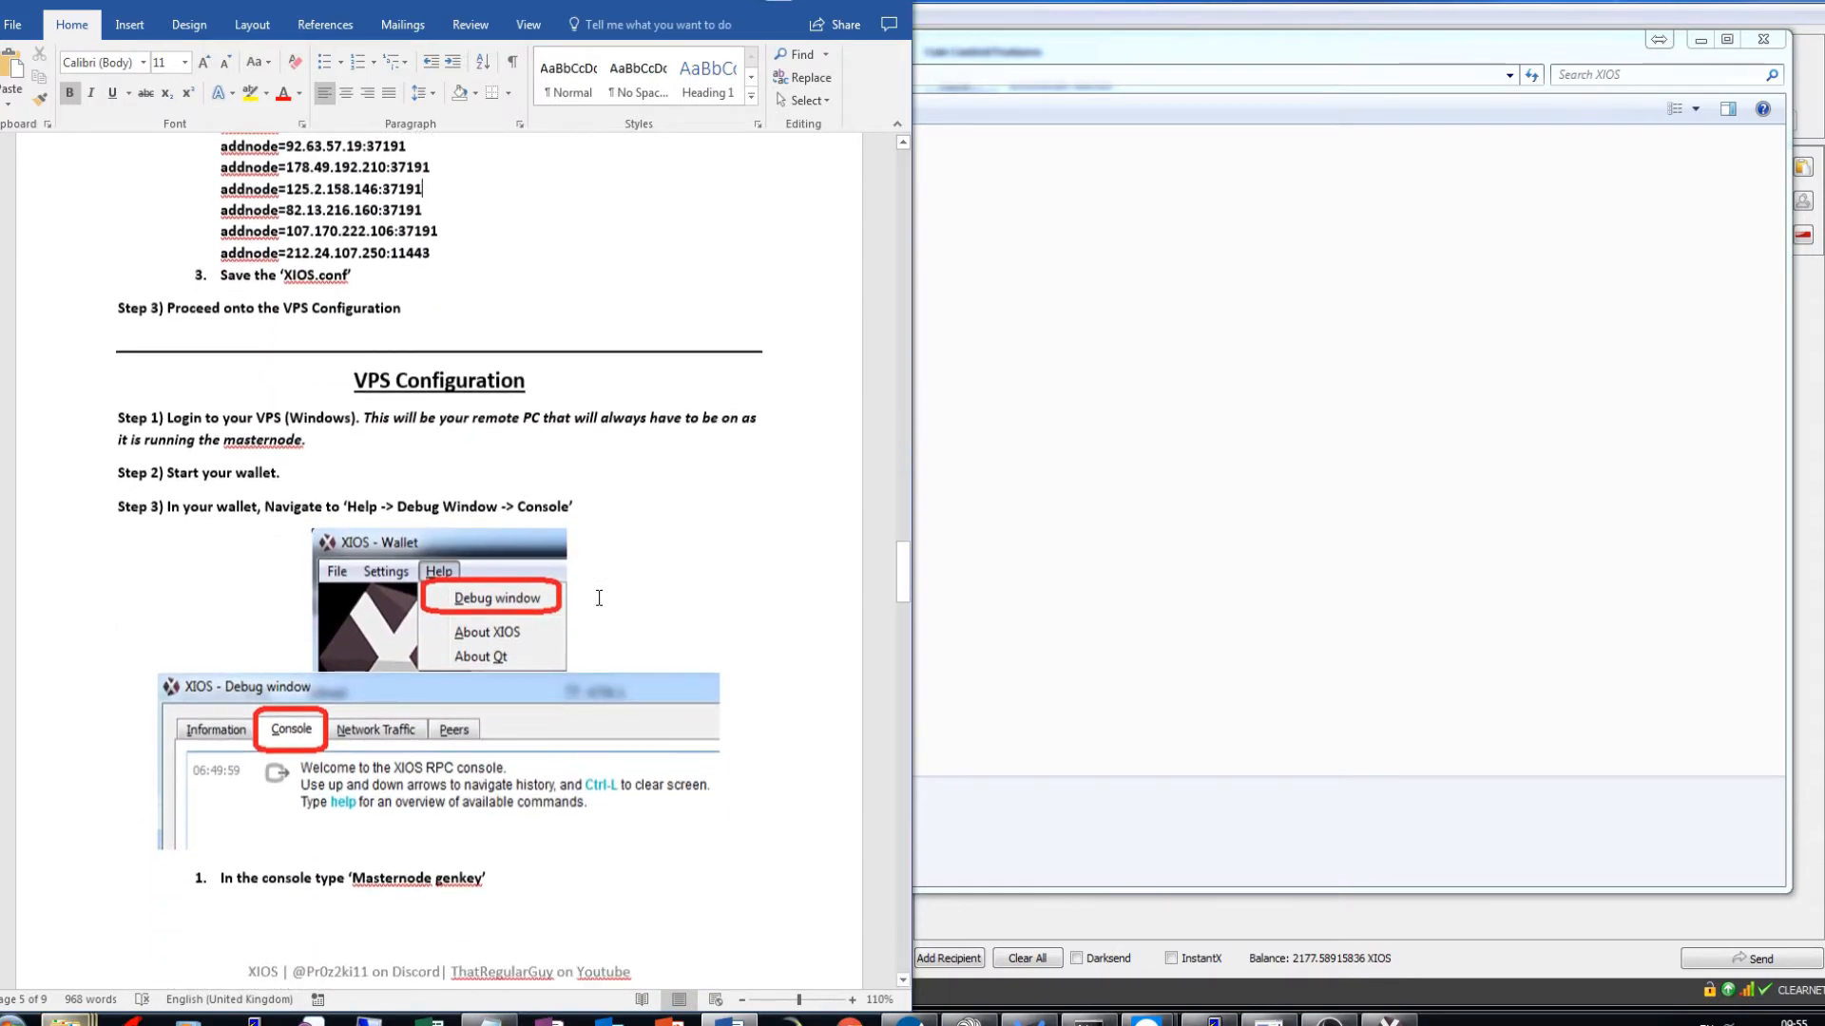
pyautogui.scroll(-1, 656, 476)
pyautogui.scroll(-1, 665, 447)
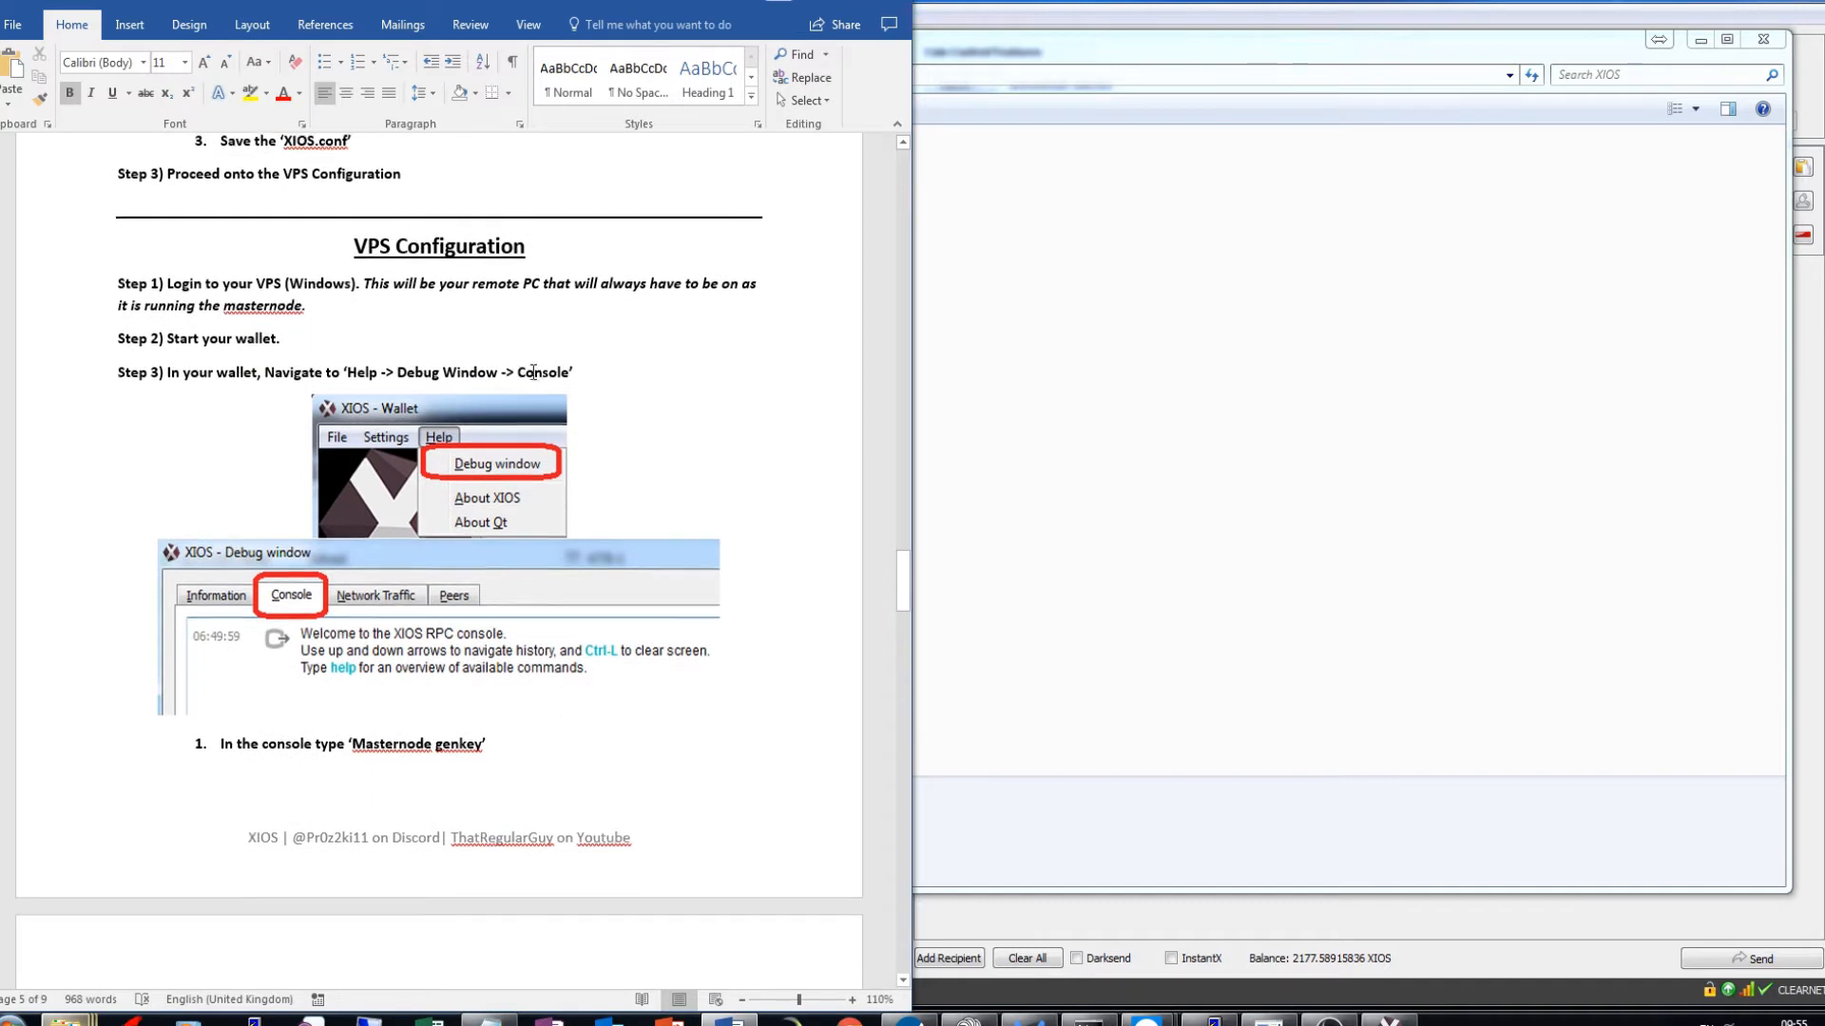
pyautogui.moveTo(352, 223); pyautogui.dragTo(548, 248)
pyautogui.click(548, 245)
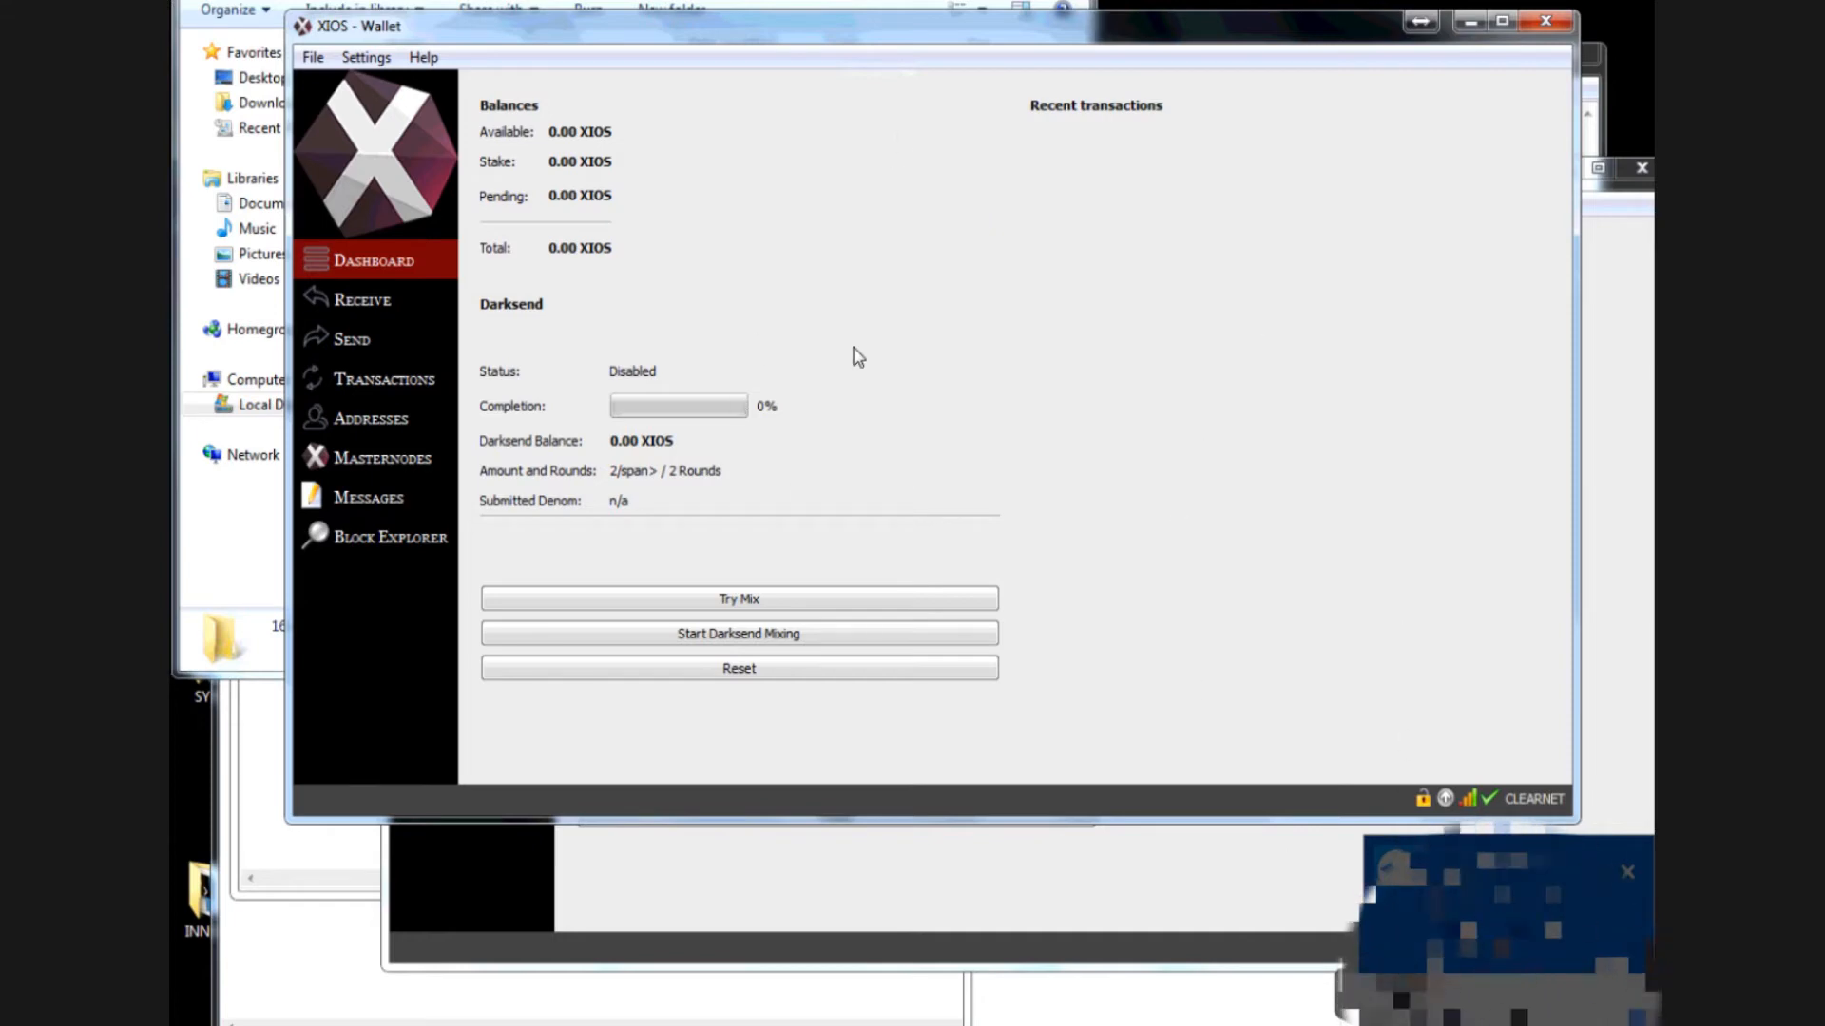
# Reposition the VPS XIOS - Wallet window so its whole 0.00 XIOS dashboard is visible
pyautogui.moveTo(798, 36); pyautogui.dragTo(769, 133)
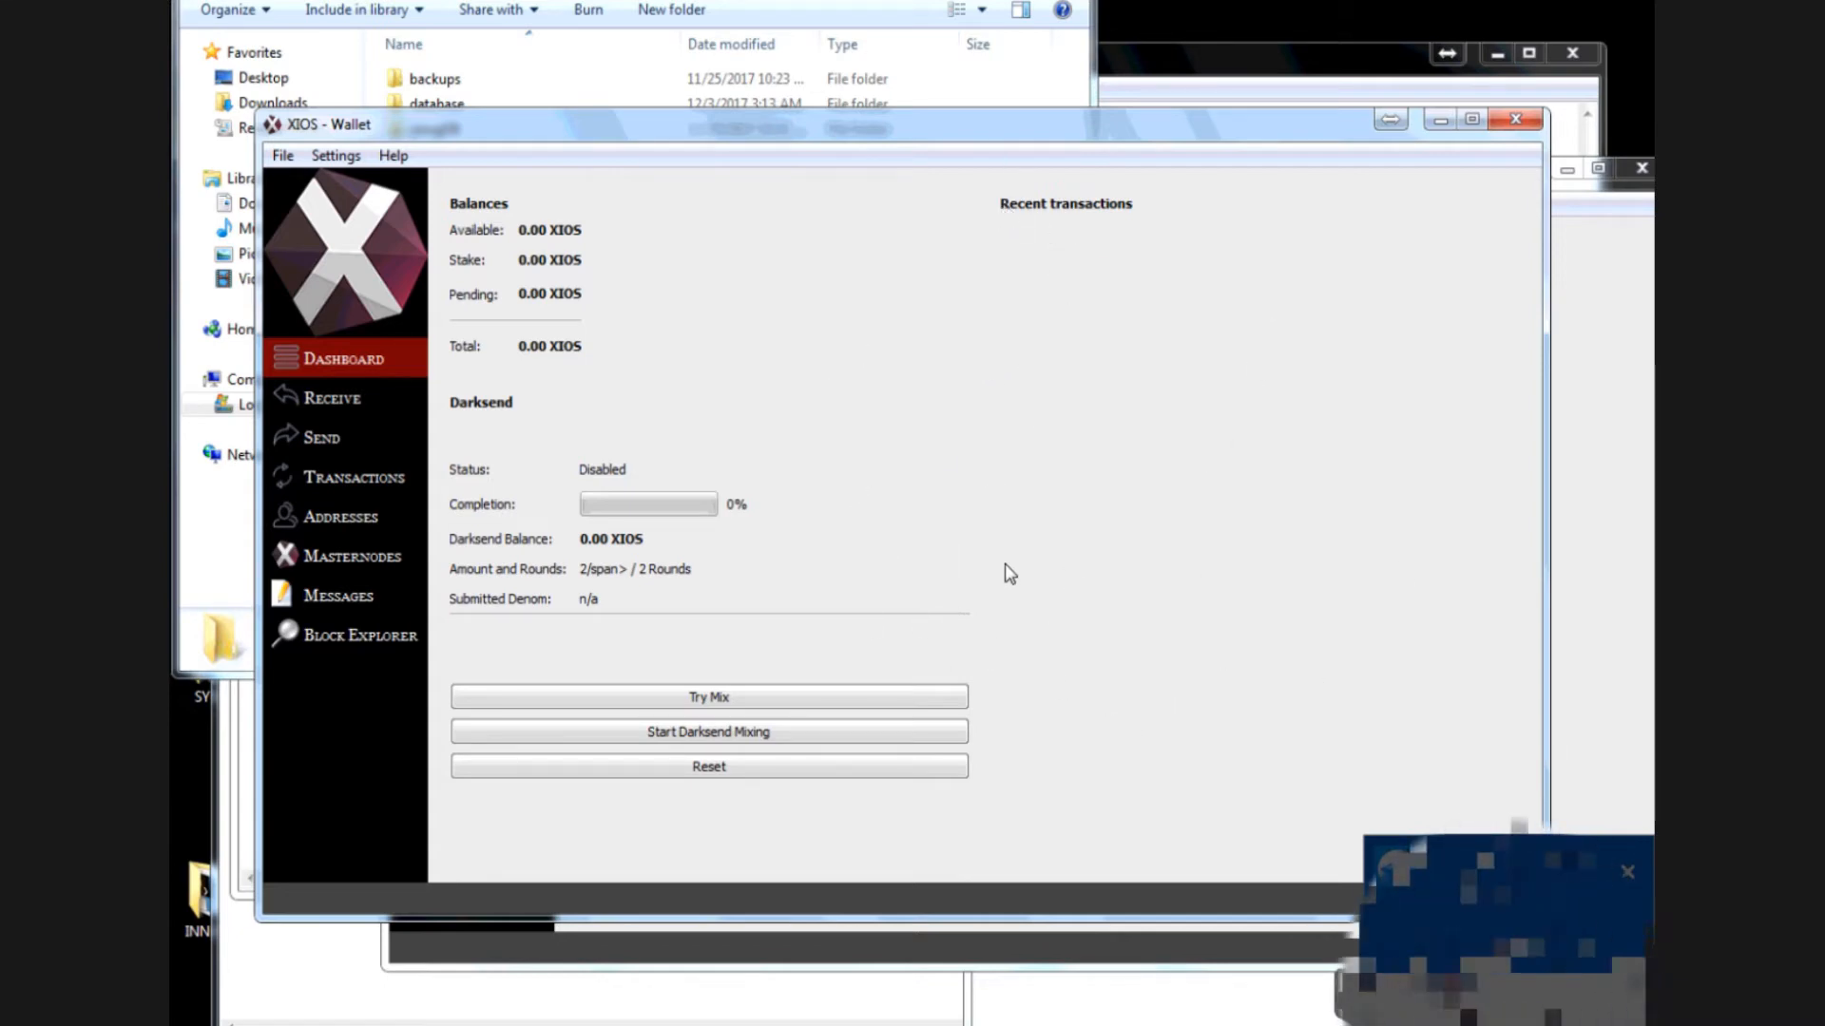
pyautogui.moveTo(664, 134); pyautogui.dragTo(595, 202)
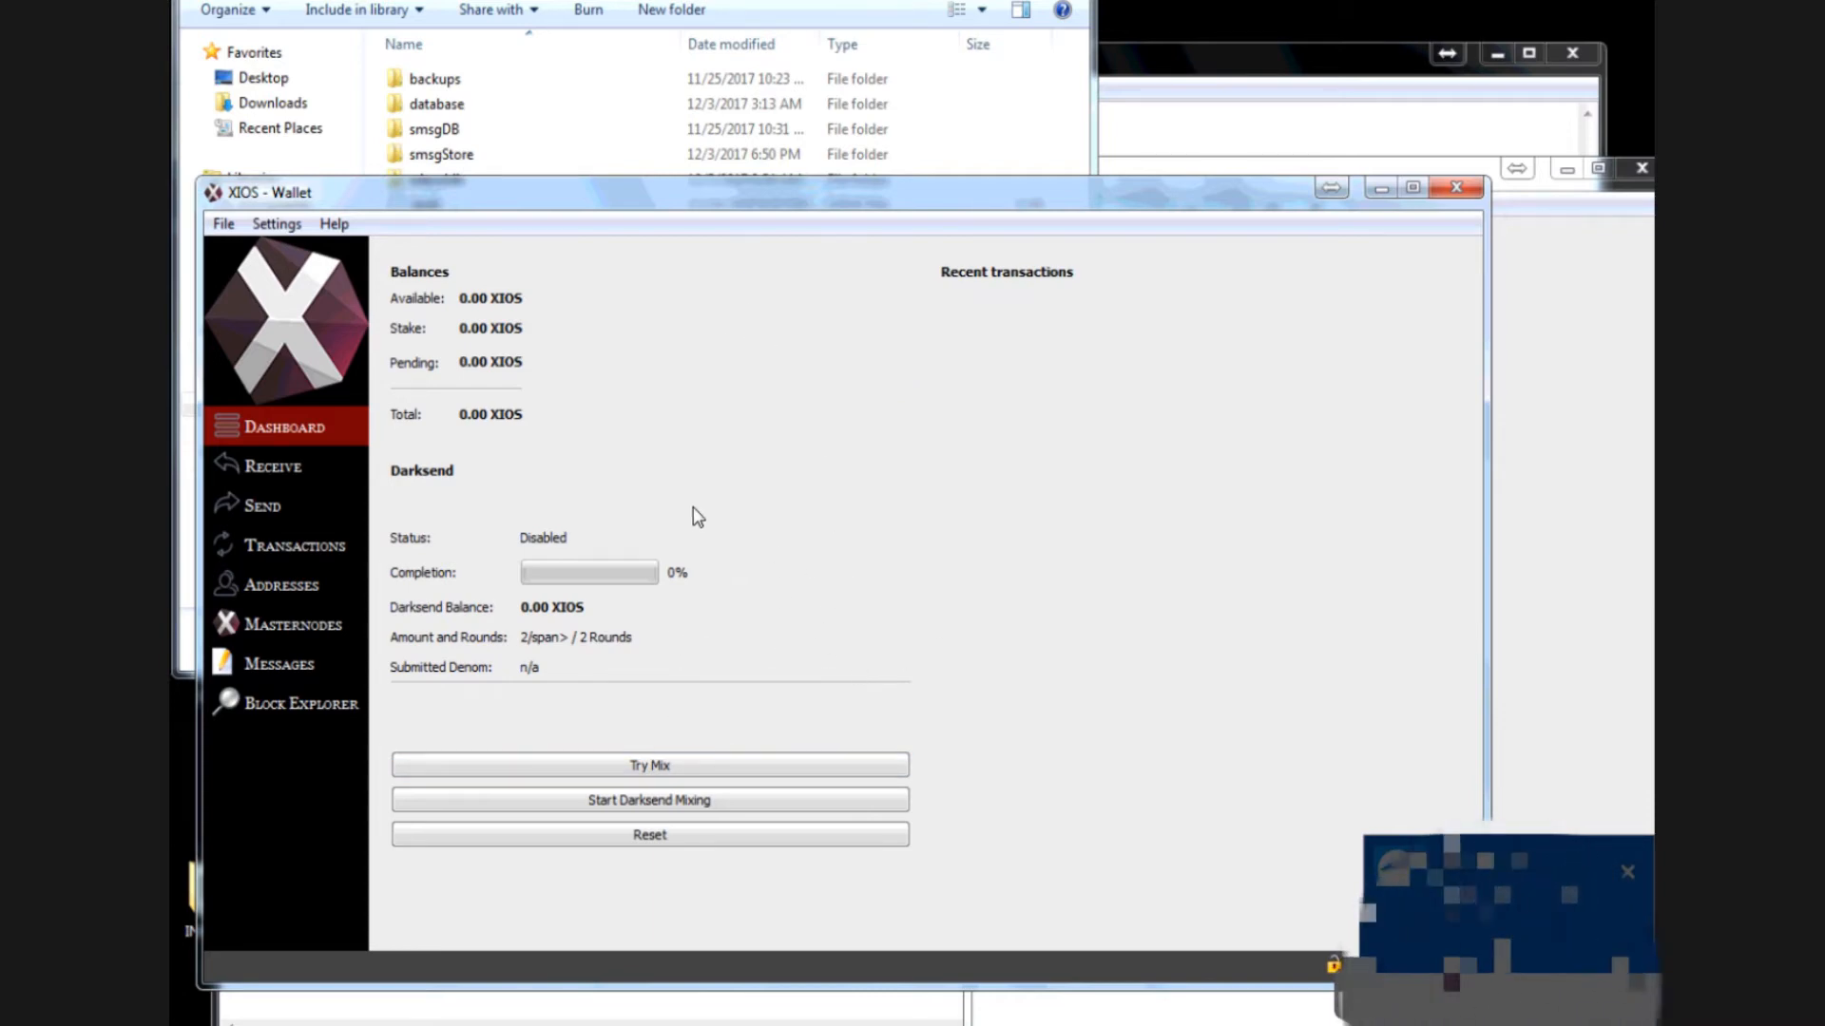
pyautogui.moveTo(986, 190); pyautogui.dragTo(907, 116)
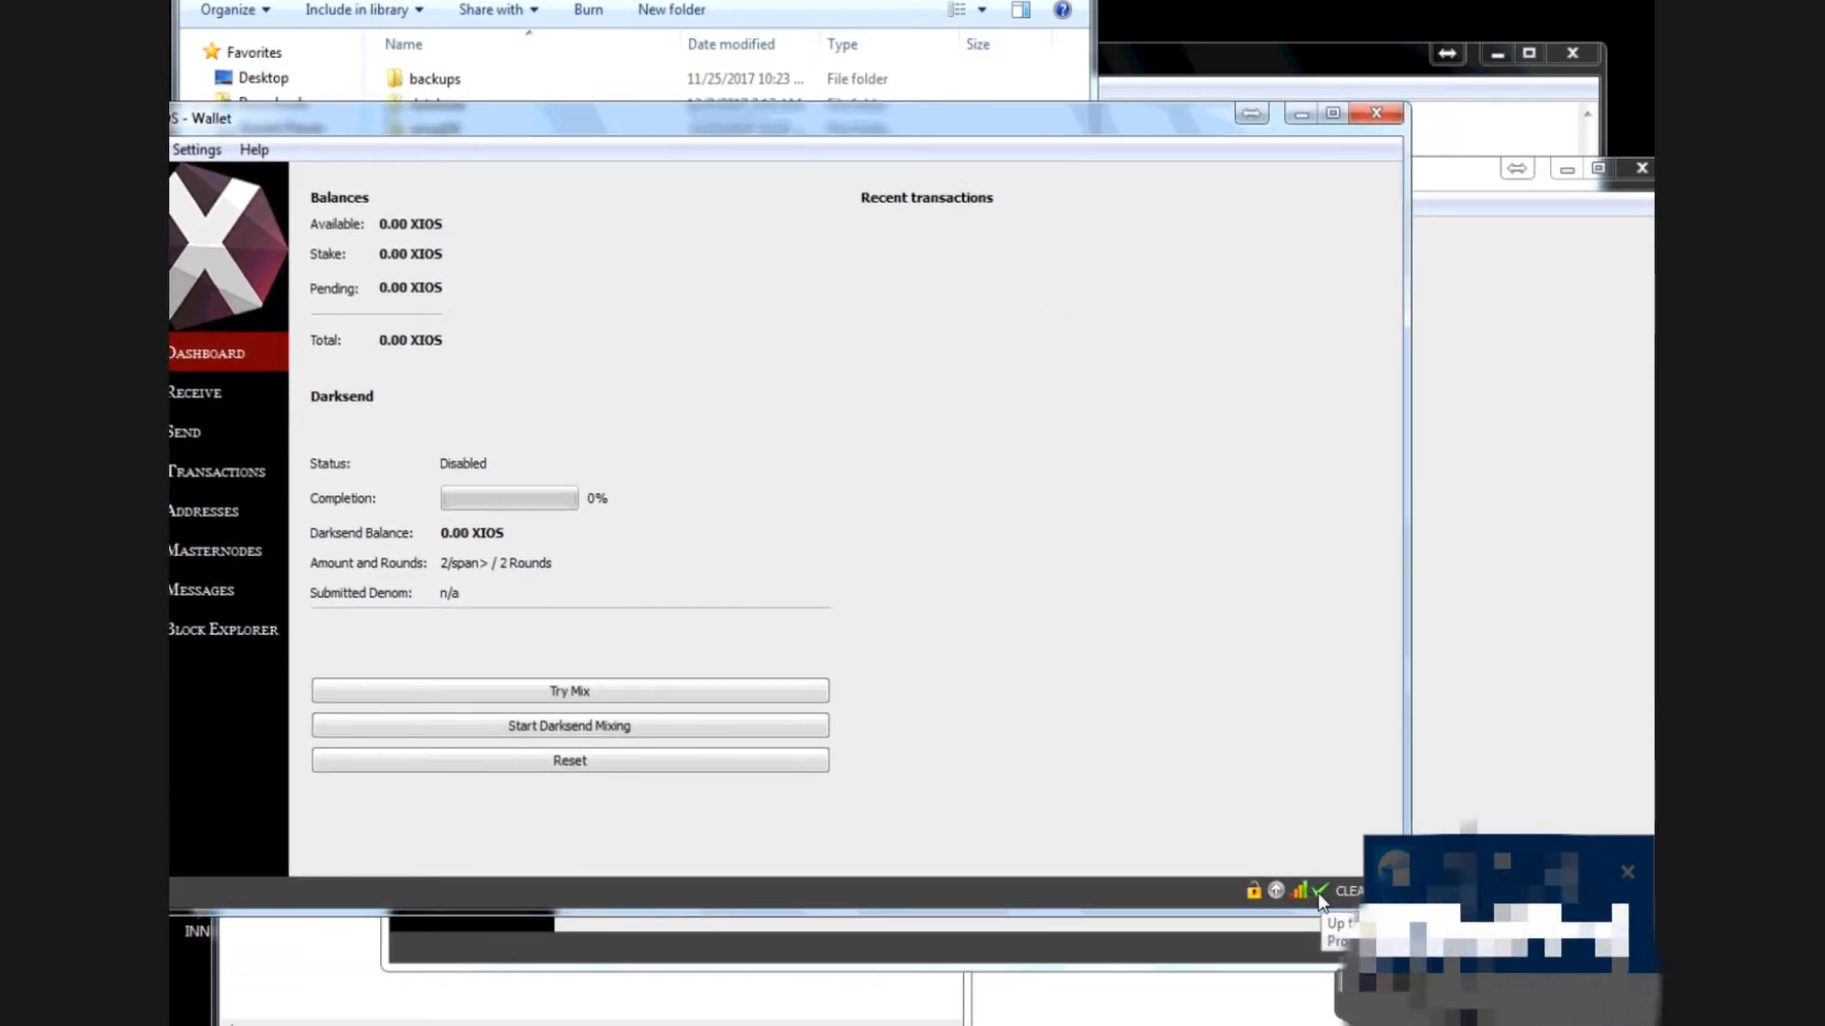
pyautogui.moveTo(703, 133); pyautogui.dragTo(771, 48)
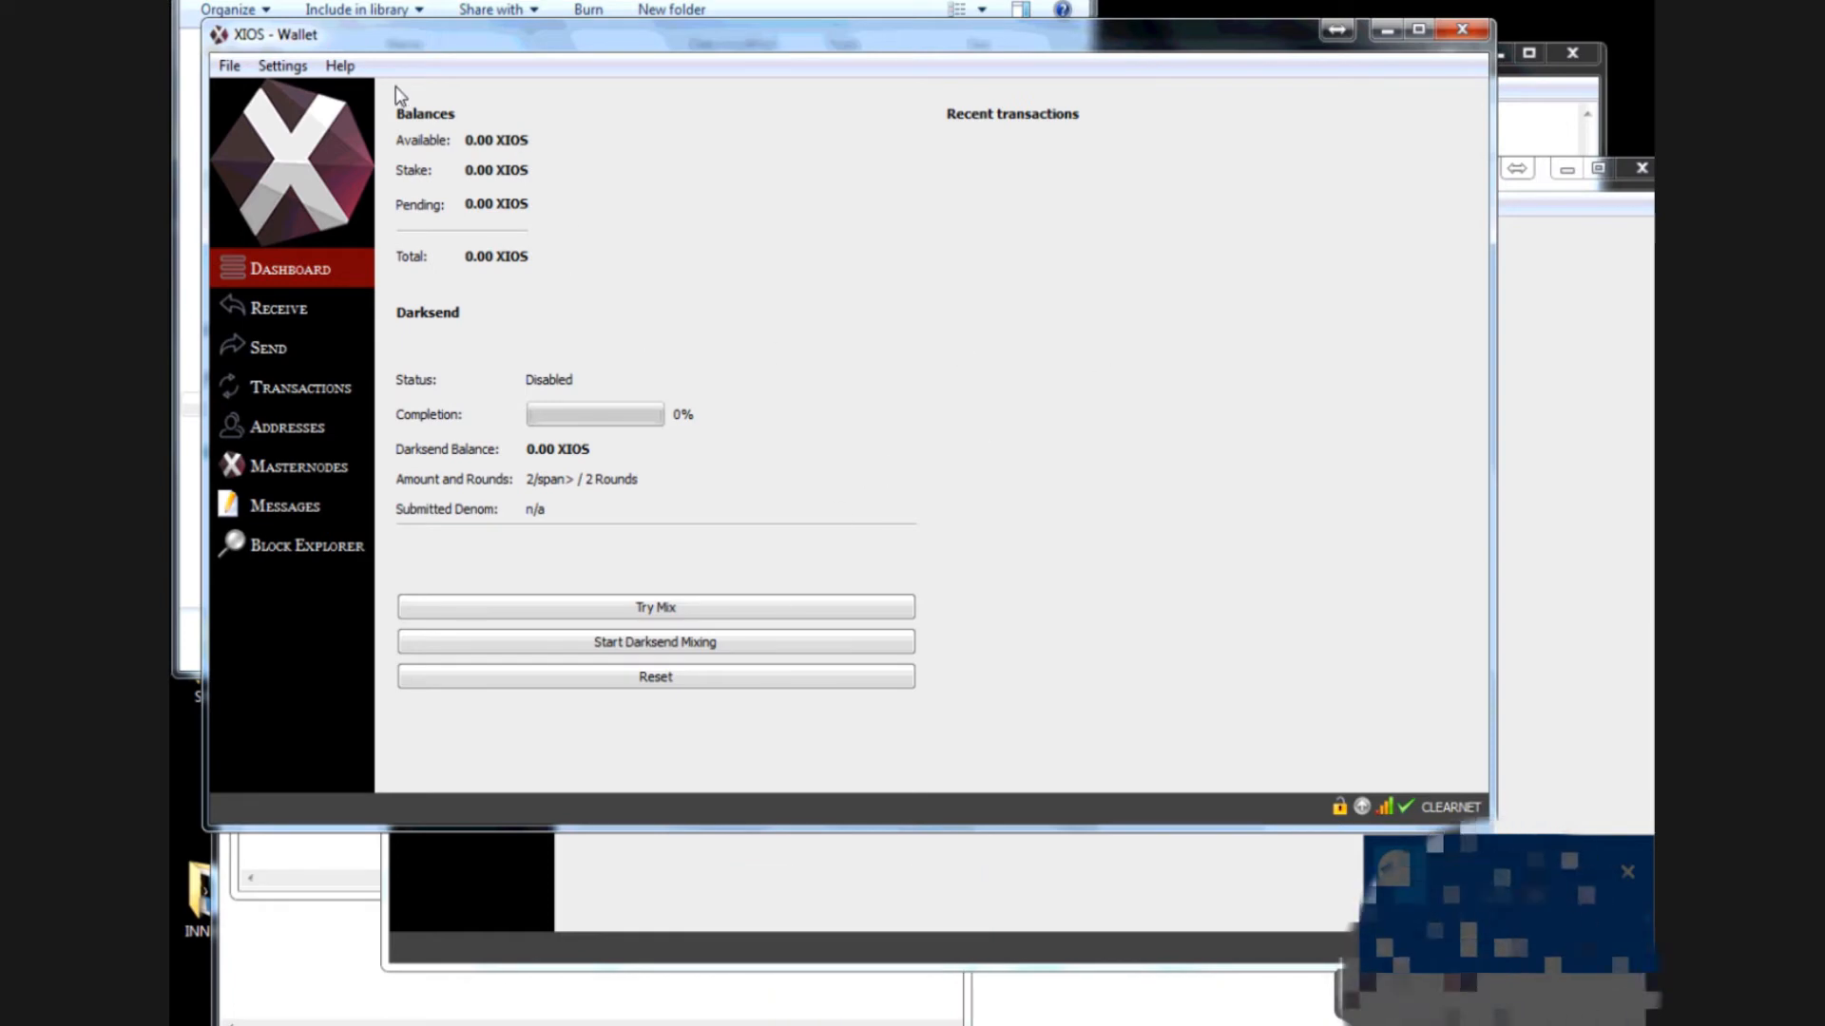
pyautogui.click(354, 67)
# Run 'masternode genkey' in the wallet's Debug console
pyautogui.click(375, 94)
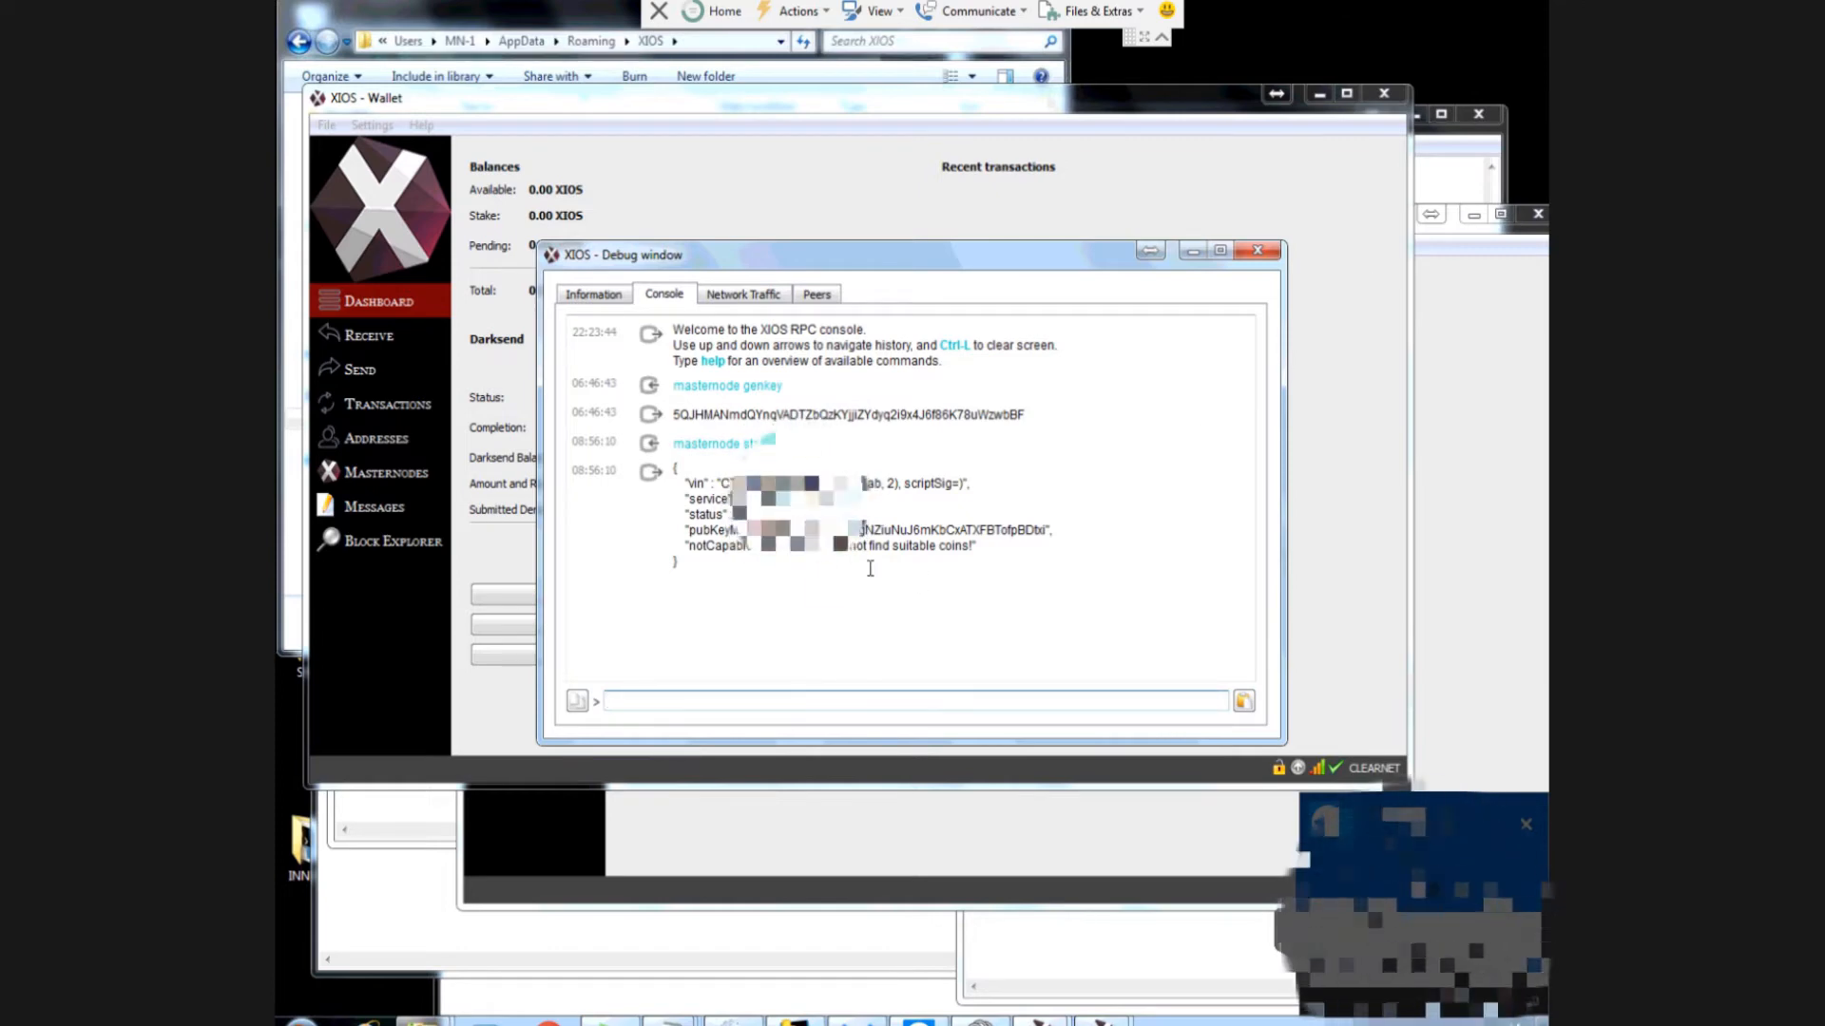
pyautogui.write('mast')
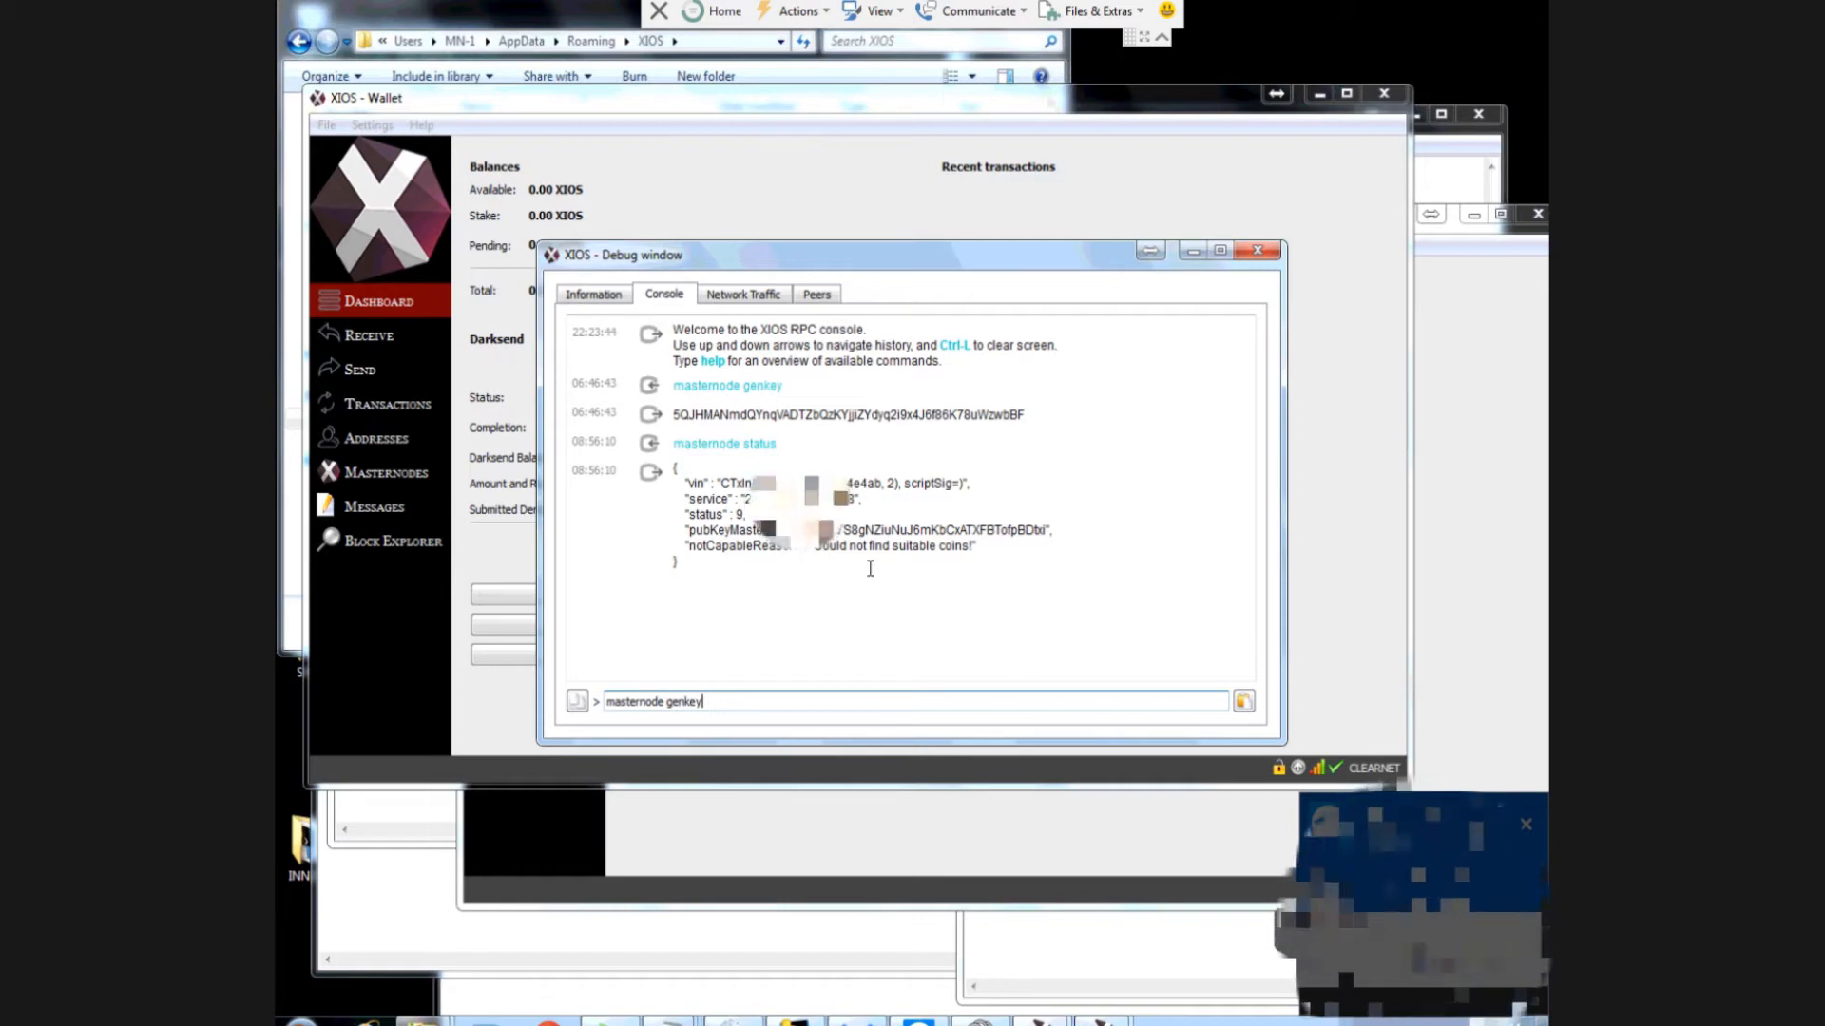
pyautogui.write('ernode genkey')
pyautogui.press('Return')
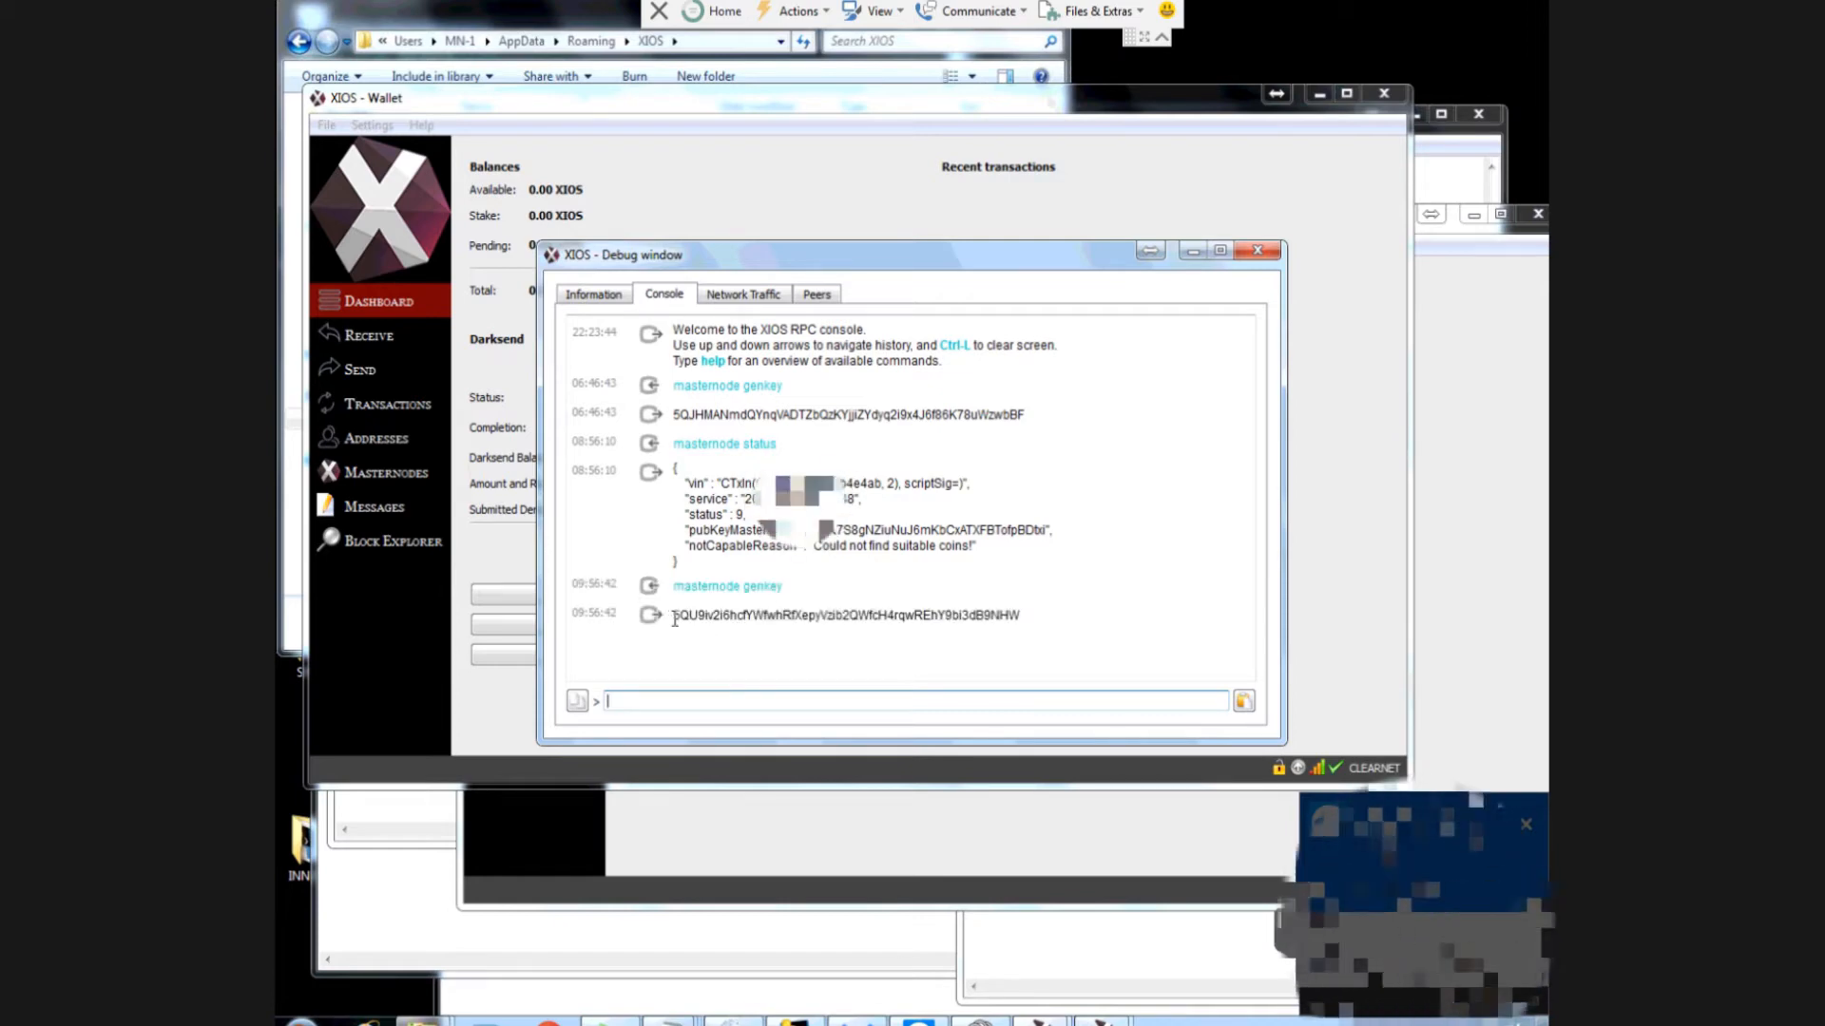
# Select the generated masternode key and maximize the Notepad notes window
pyautogui.moveTo(674, 619); pyautogui.dragTo(1025, 615)
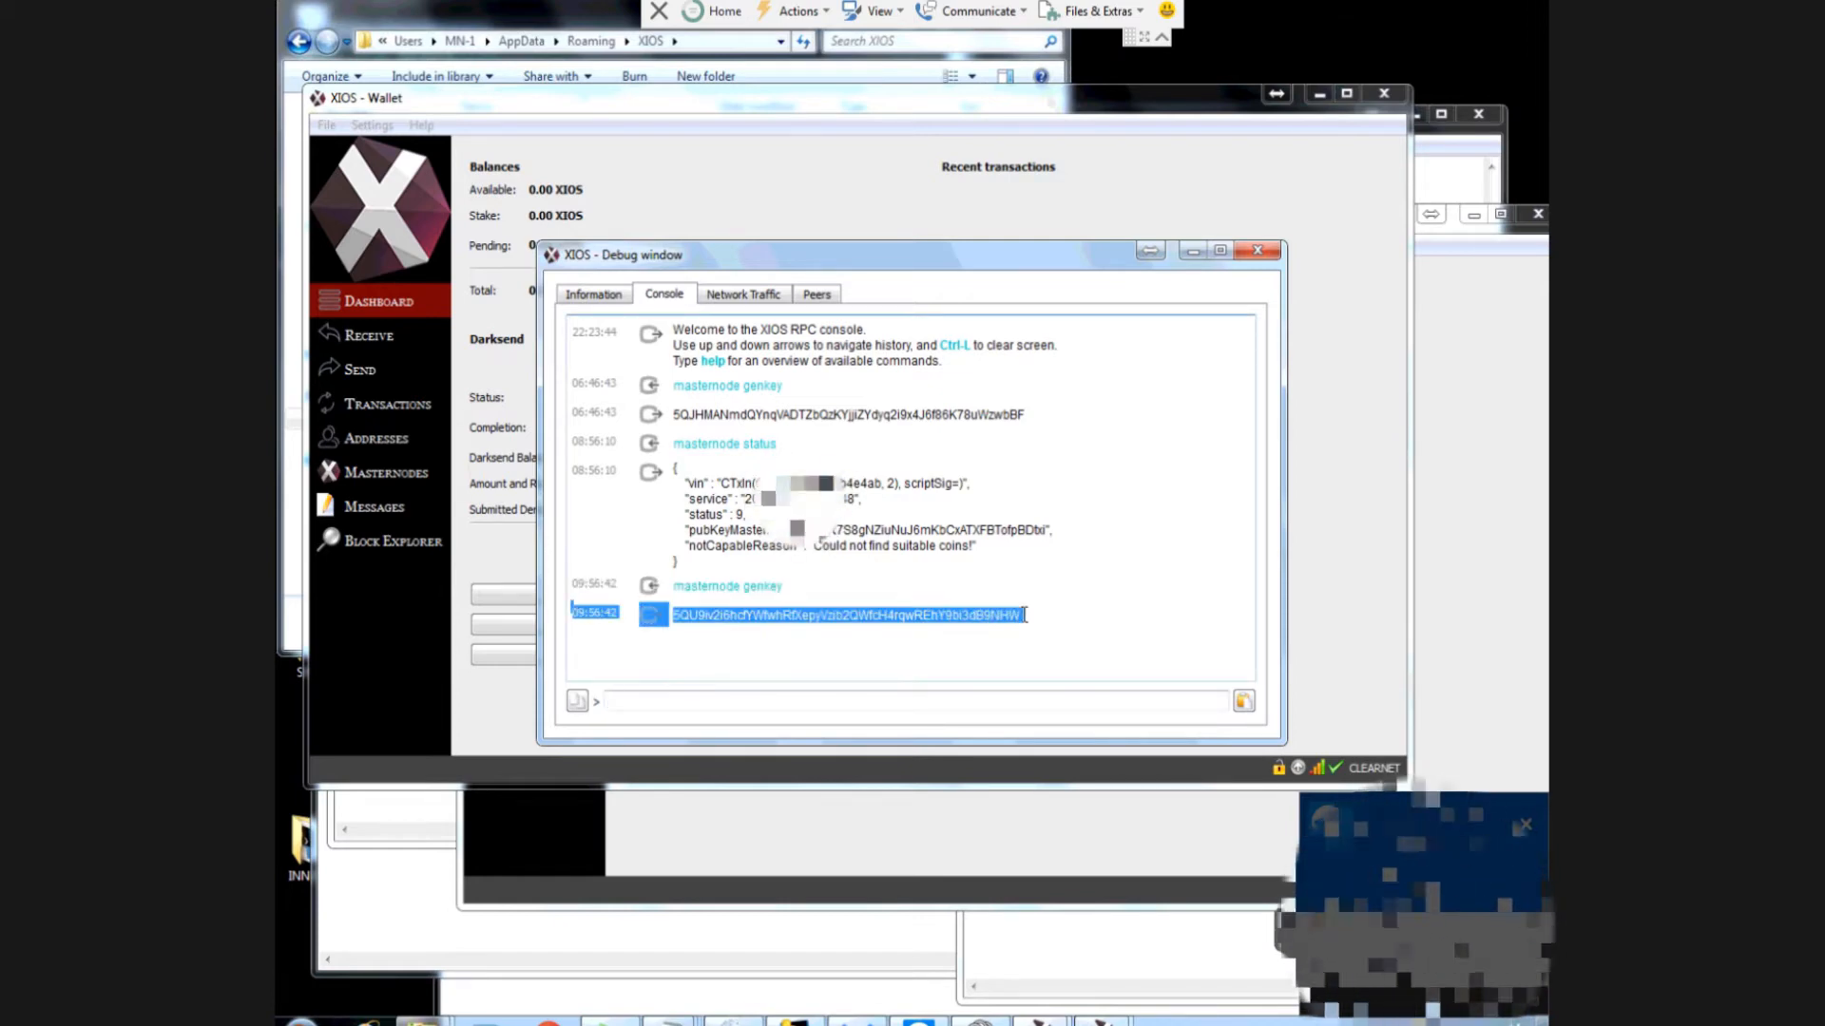
pyautogui.click(1037, 624)
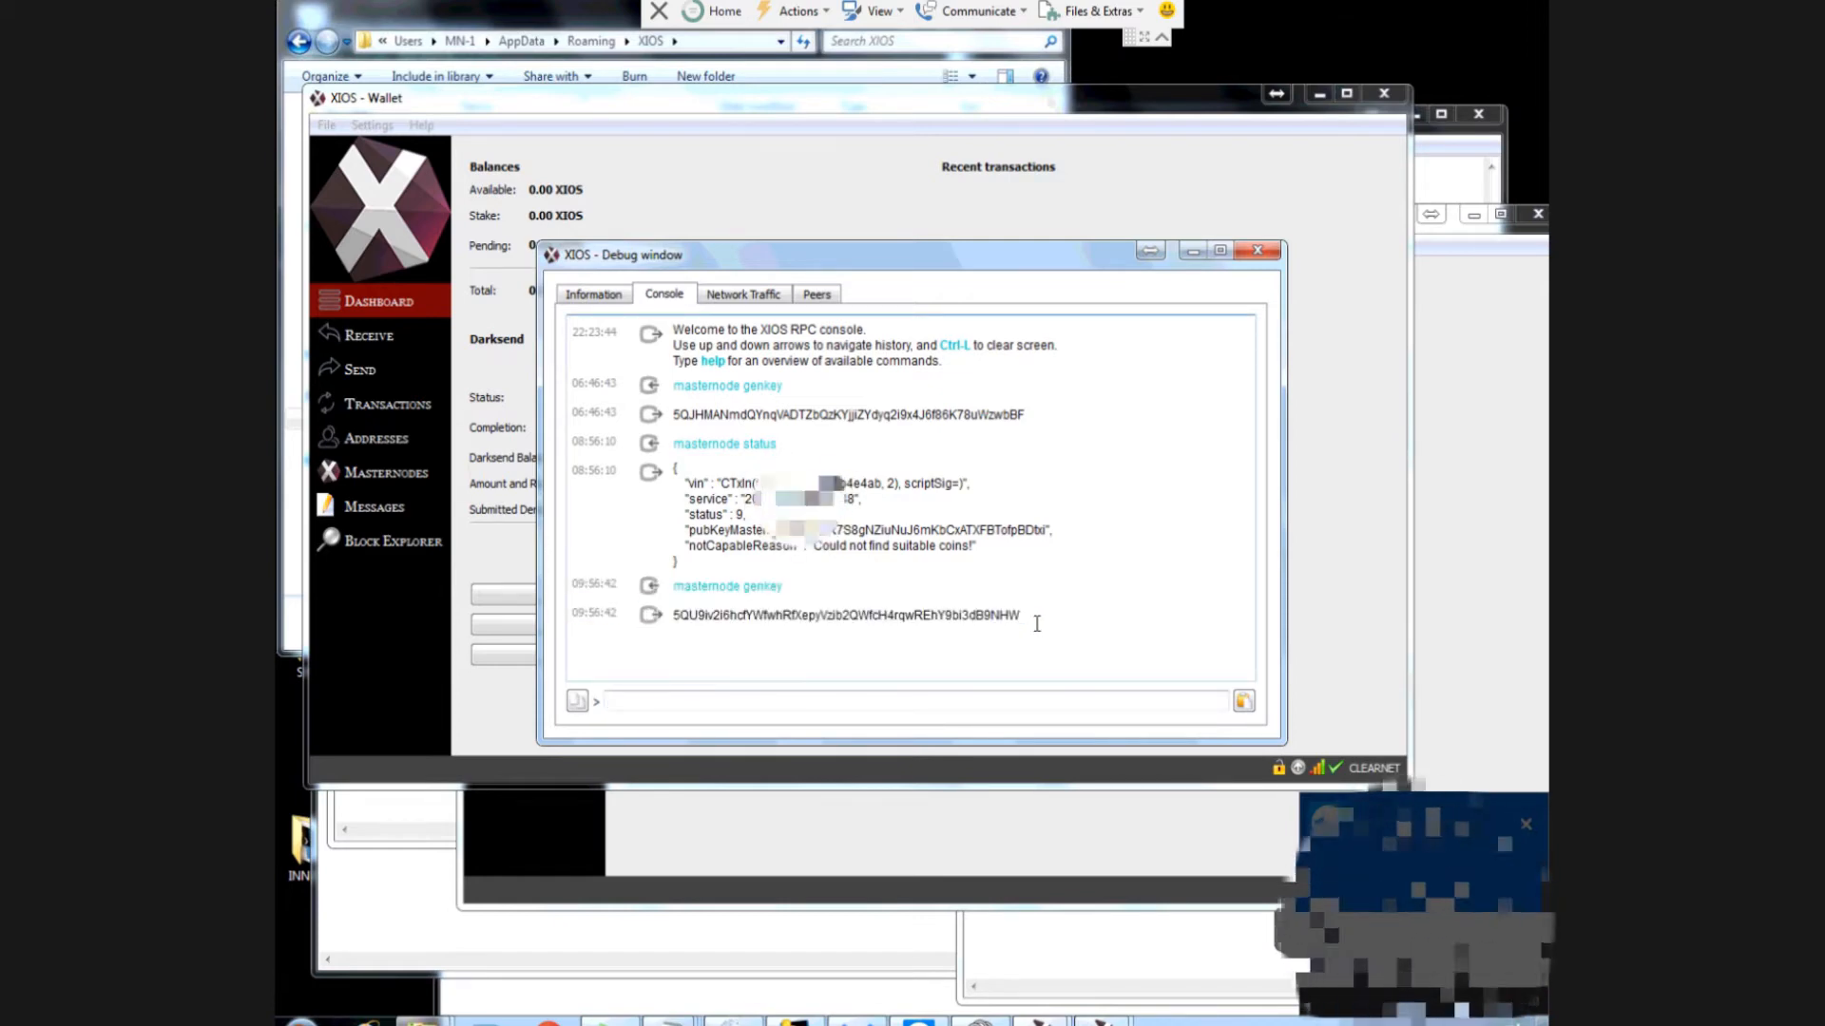
pyautogui.doubleClick(675, 620)
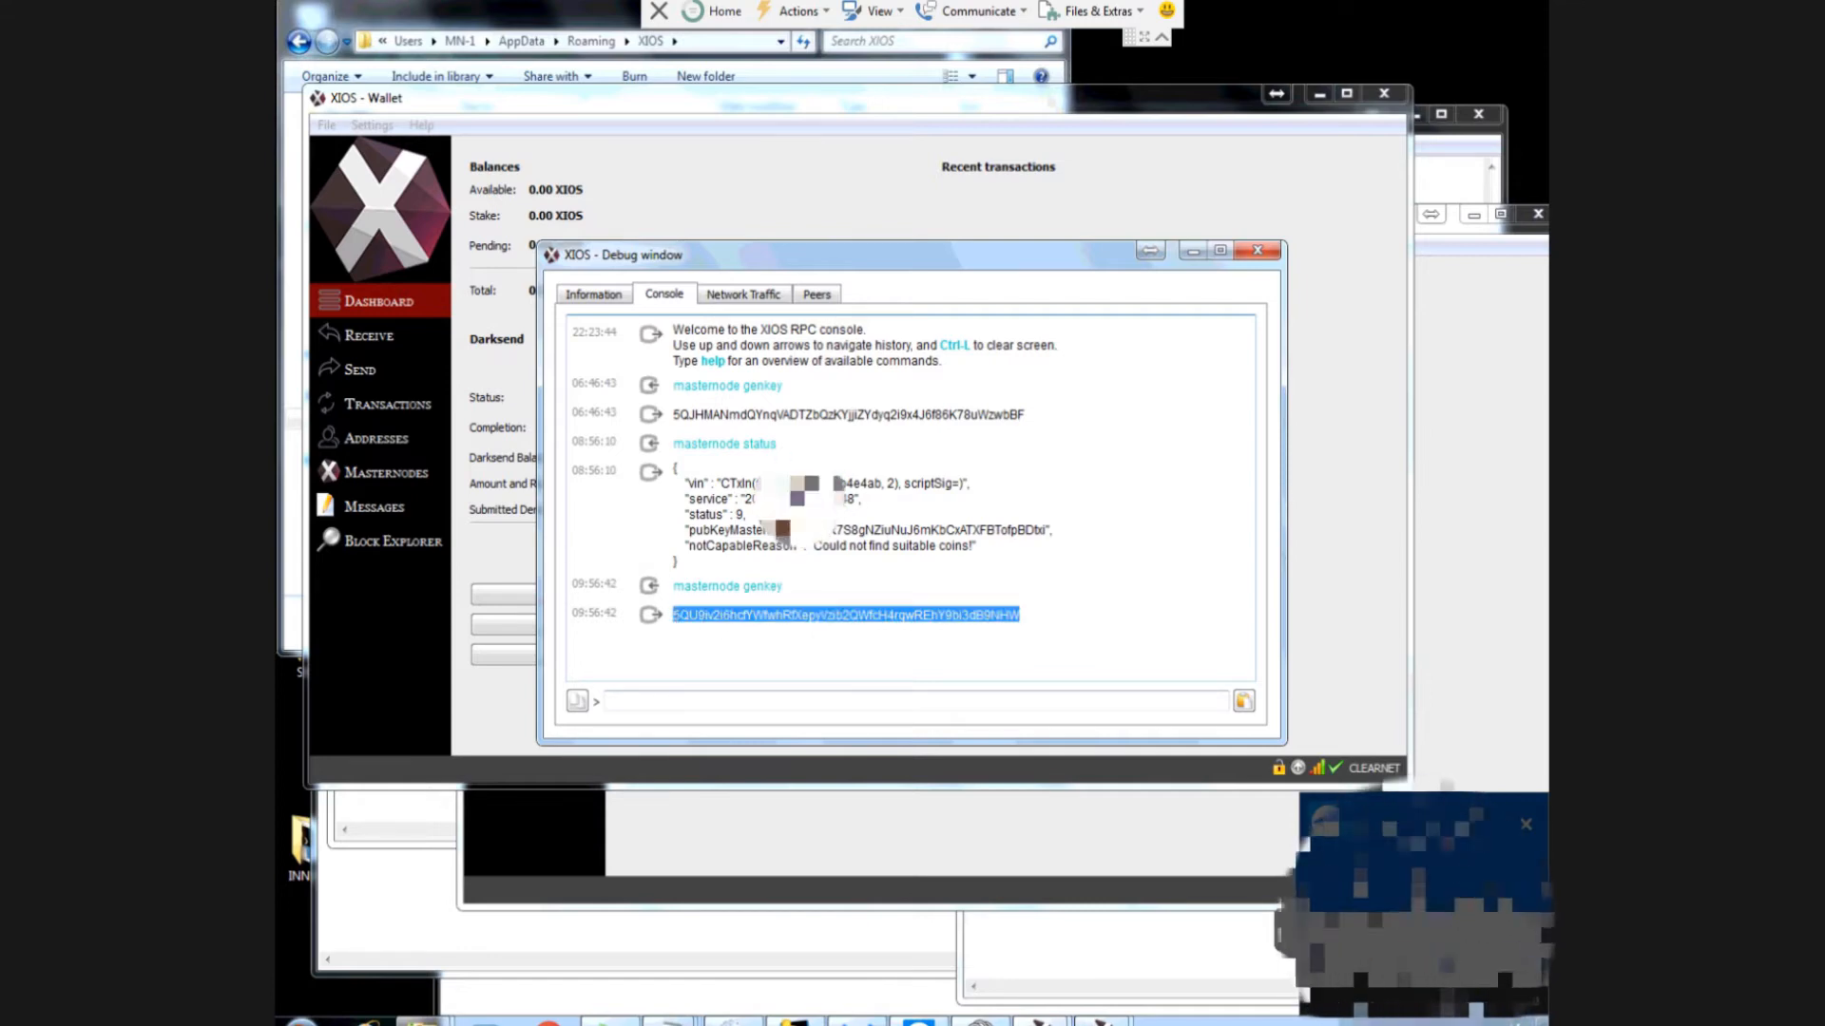
pyautogui.moveTo(1820, 11); pyautogui.dragTo(407, 270)
pyautogui.doubleClick(406, 270)
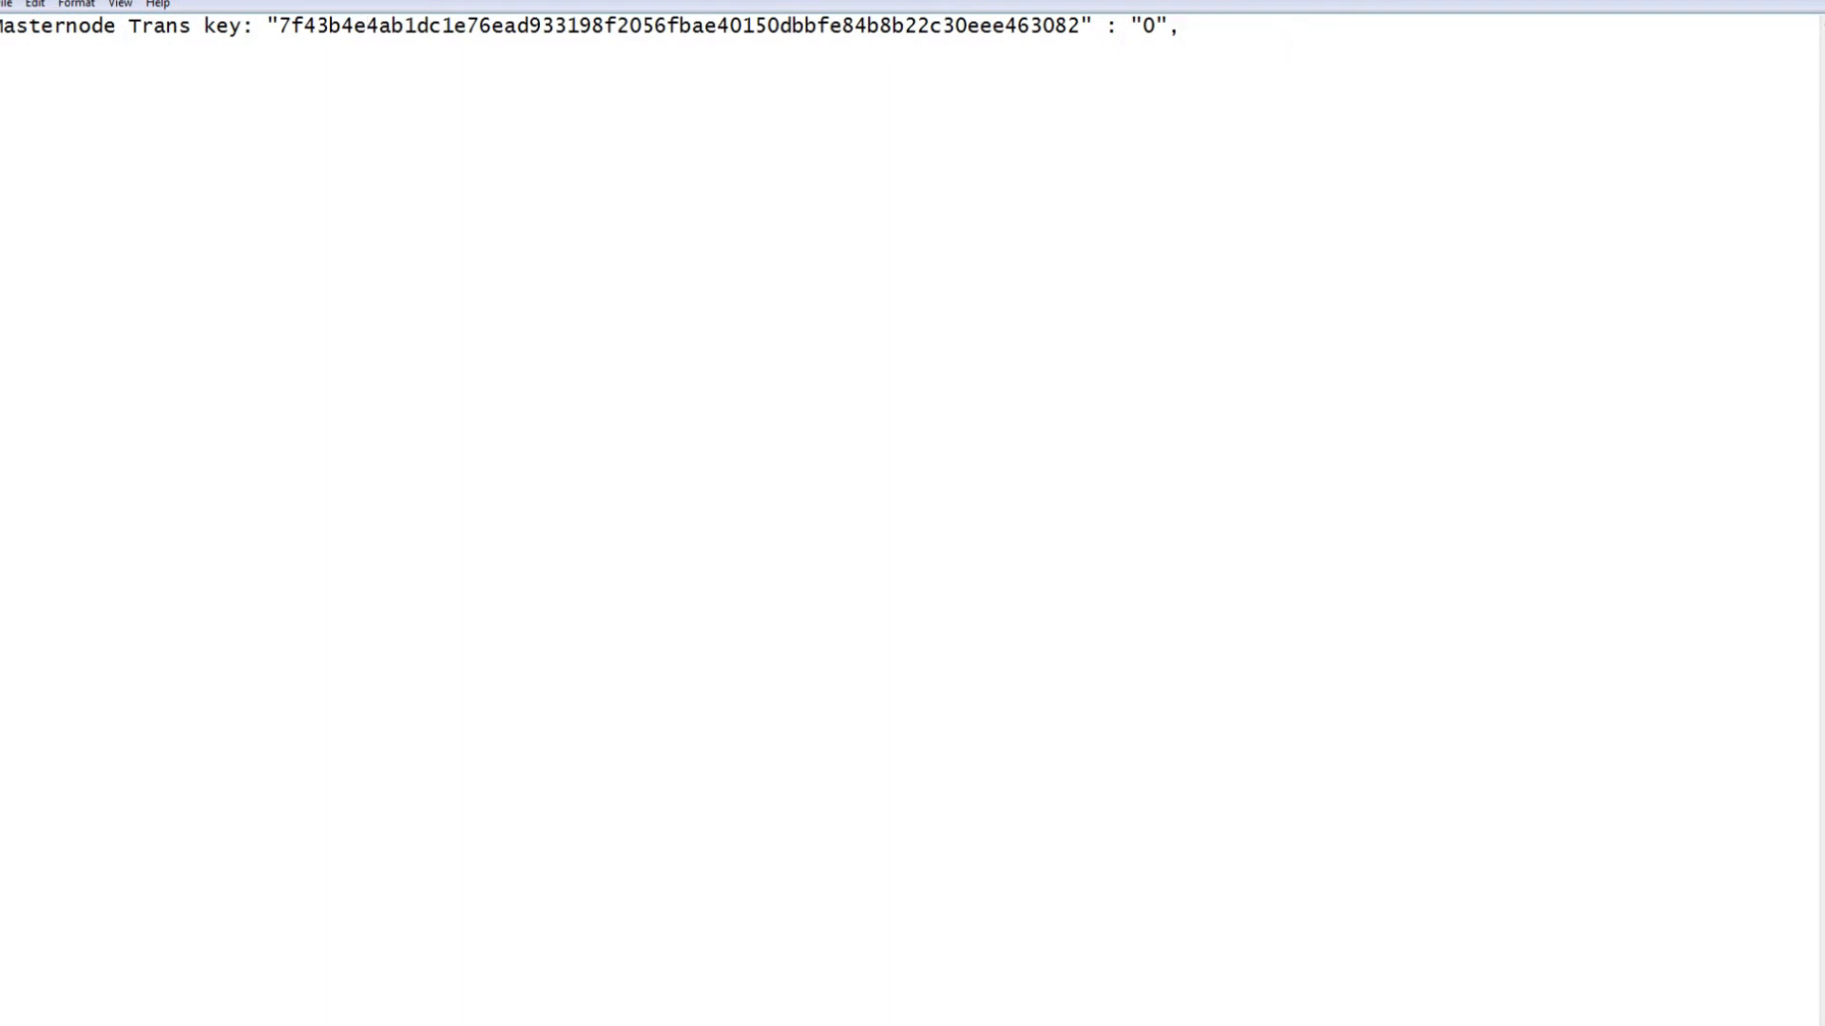
# Add a 'Masternode Private key:' line in Notepad with the generated key pasted after it
pyautogui.write('sternode Private')
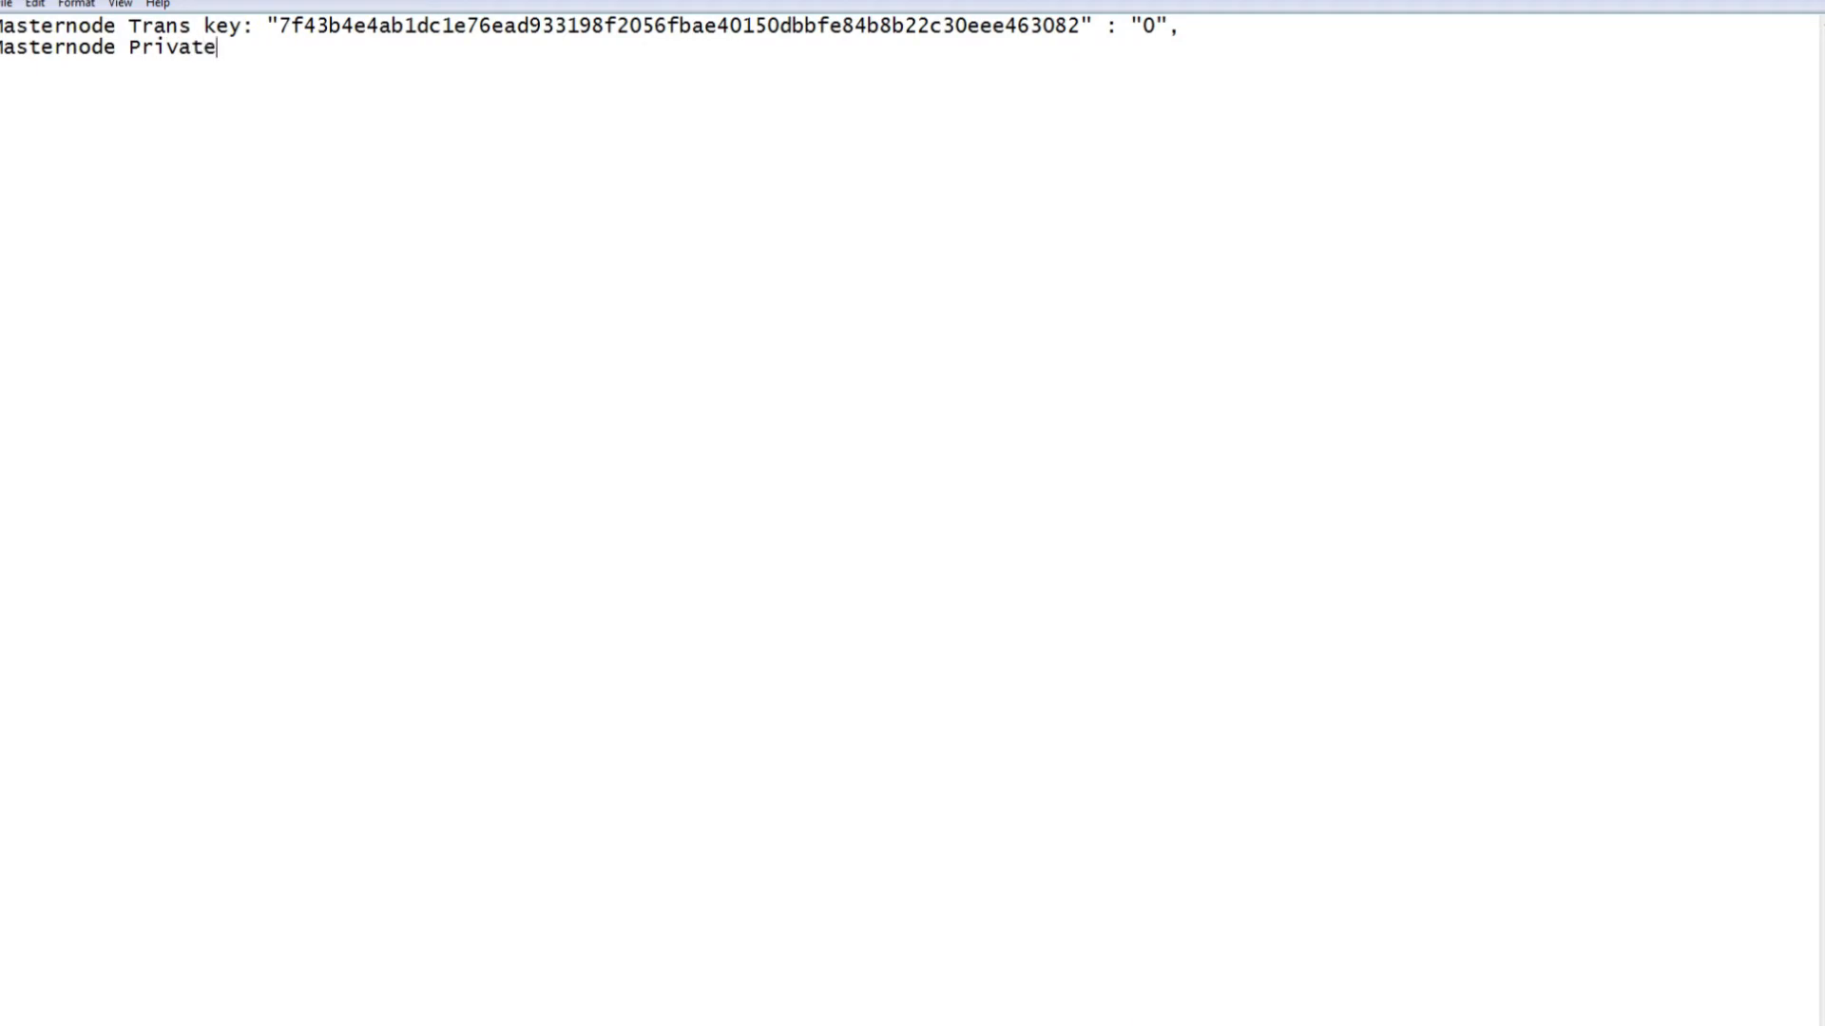
pyautogui.write(' key:')
pyautogui.hotkey('ctrl', 'v')
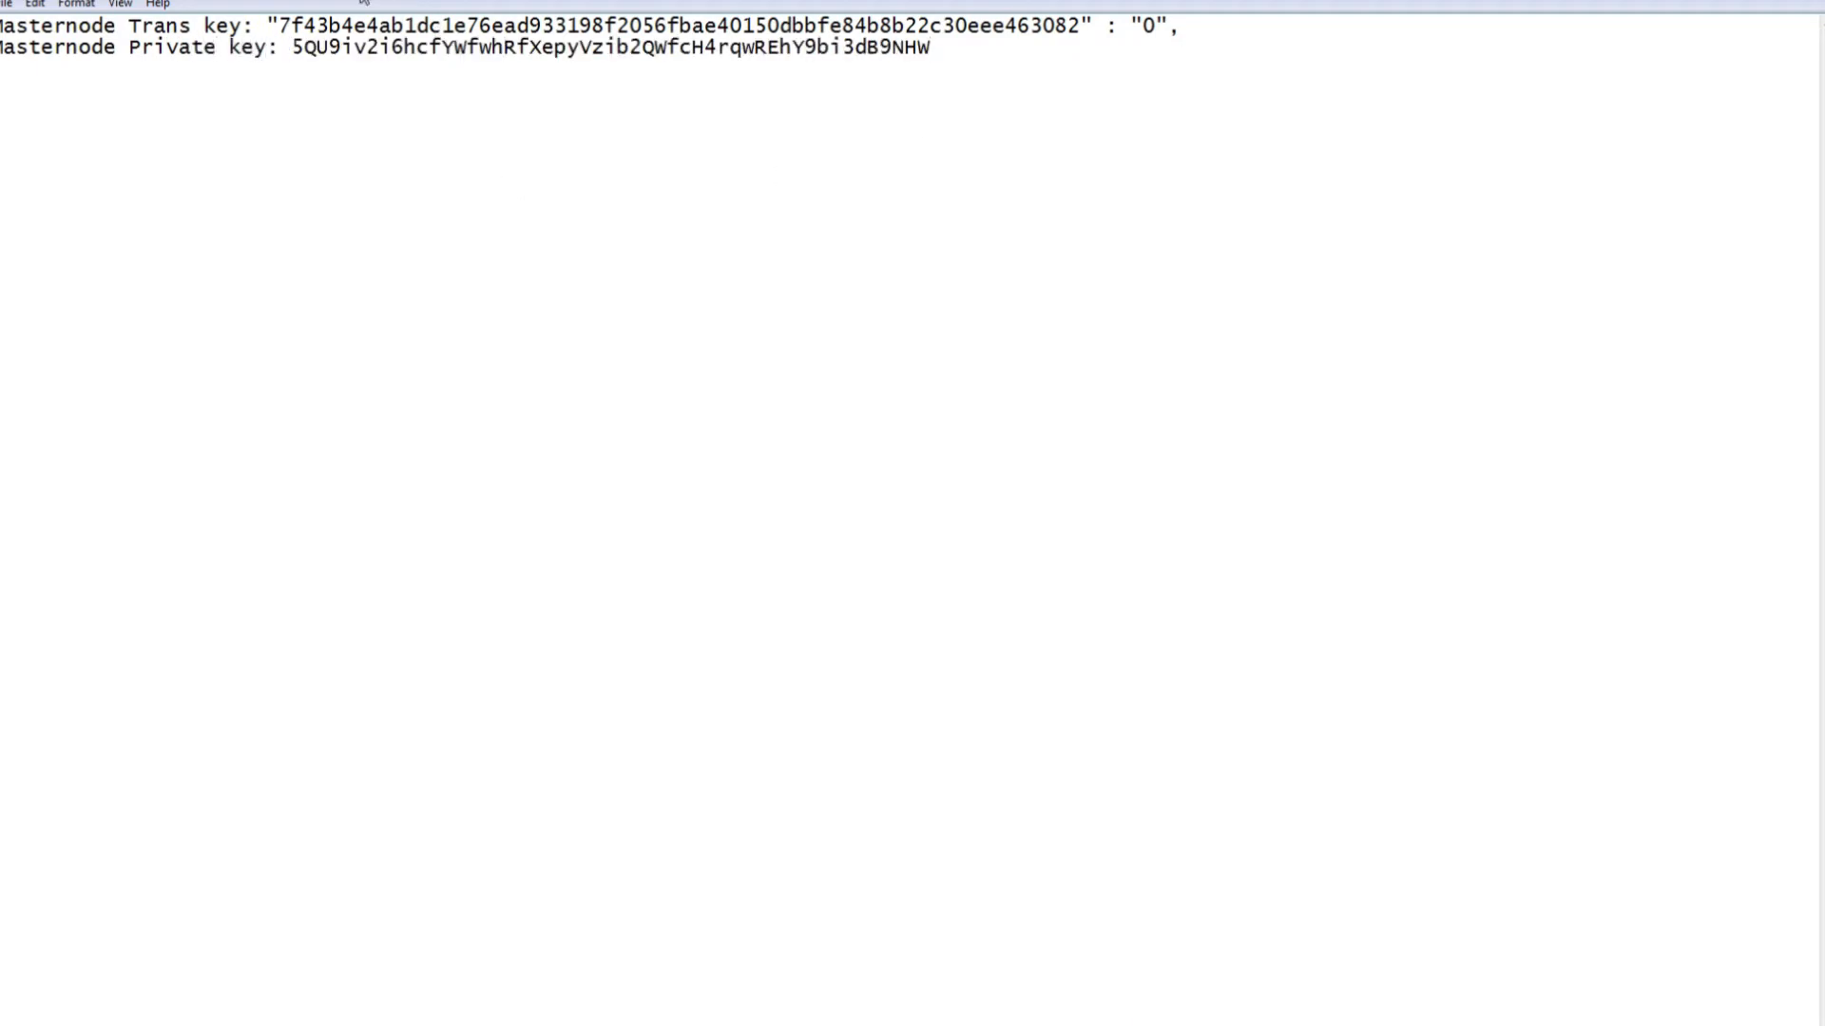
pyautogui.moveTo(349, 0); pyautogui.dragTo(1823, 229)
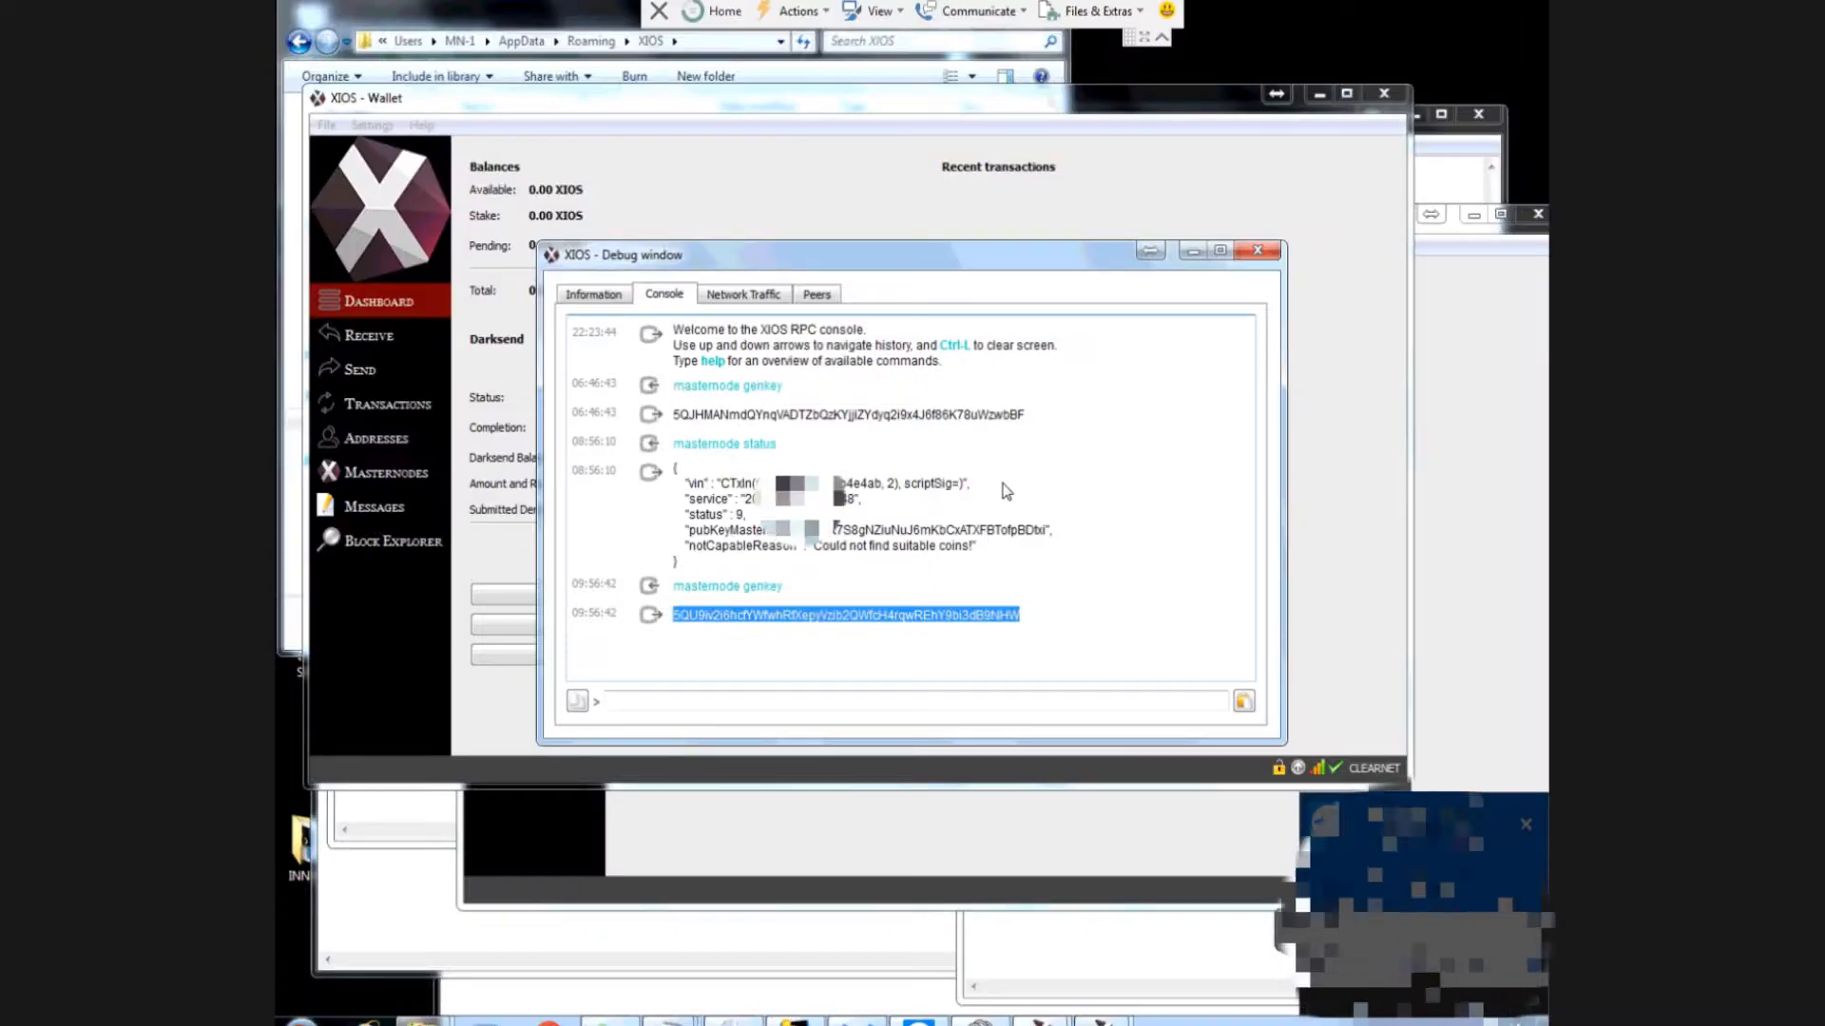
pyautogui.click(1039, 614)
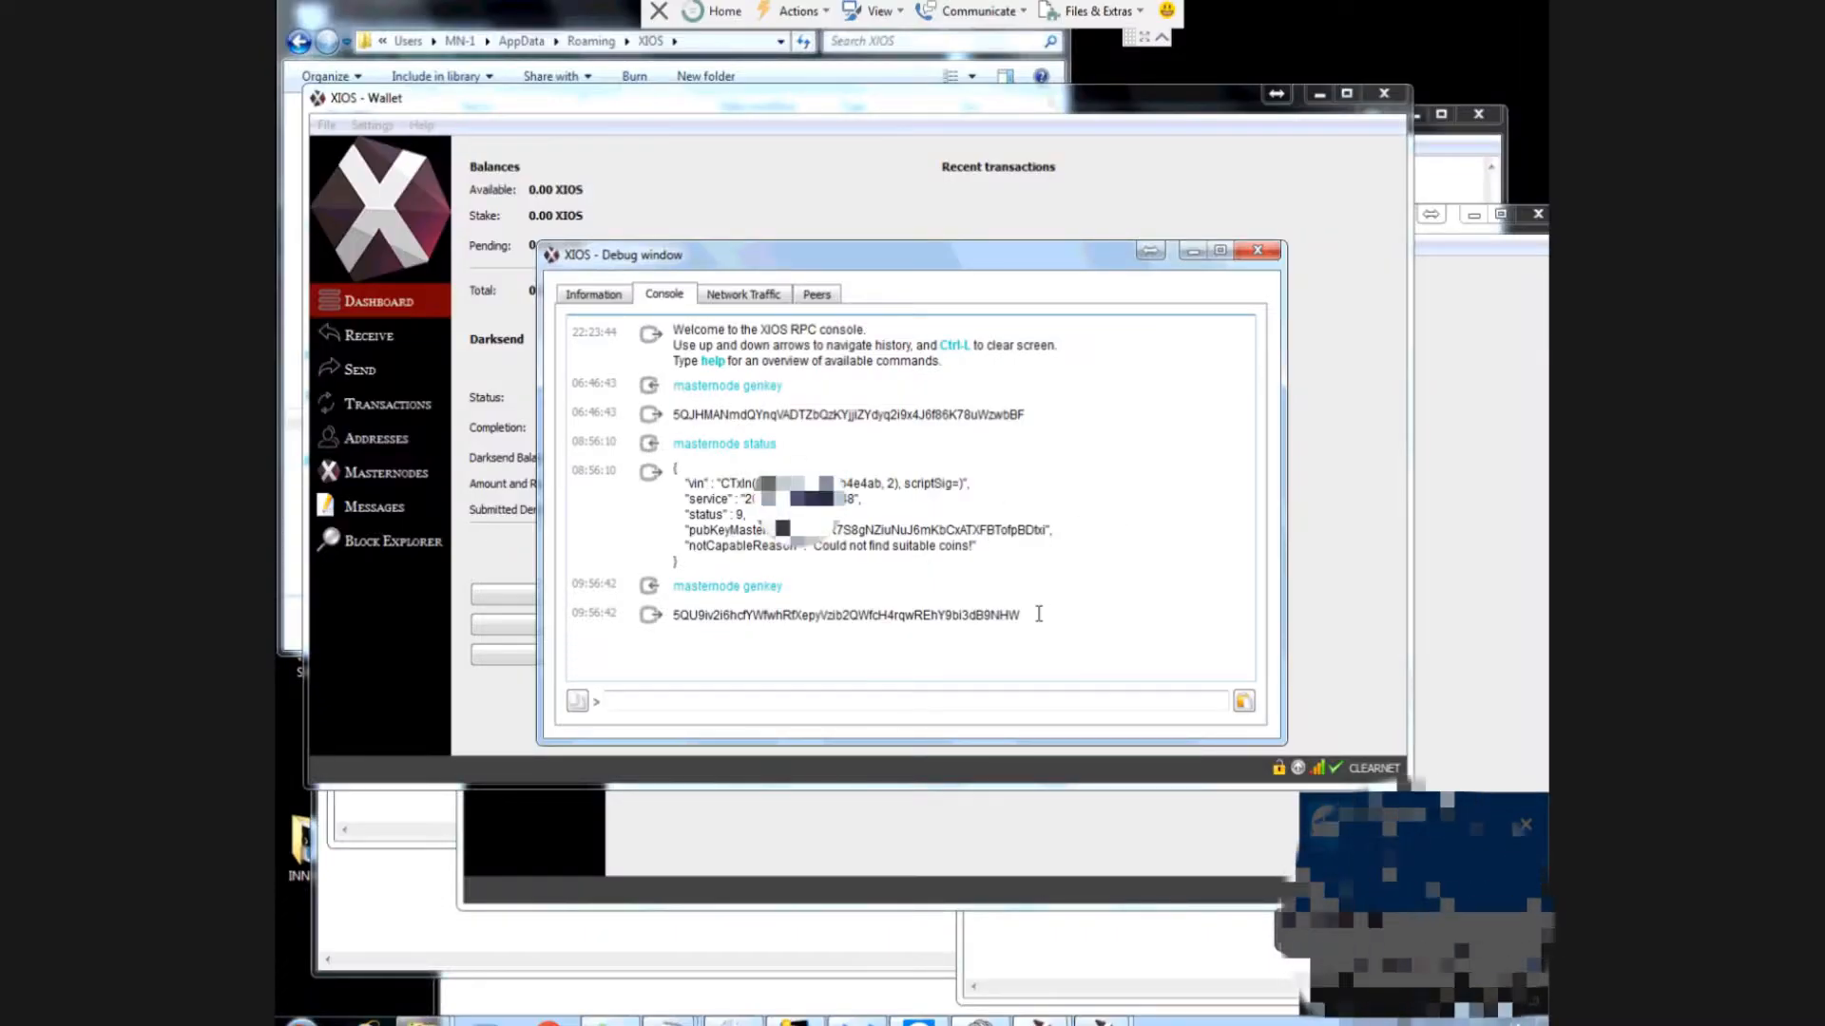
# Close the XIOS Wallet debug console, leaving the dashboard with 0.00 XIOS balances
pyautogui.moveTo(1039, 614); pyautogui.dragTo(1079, 592)
pyautogui.click(679, 623)
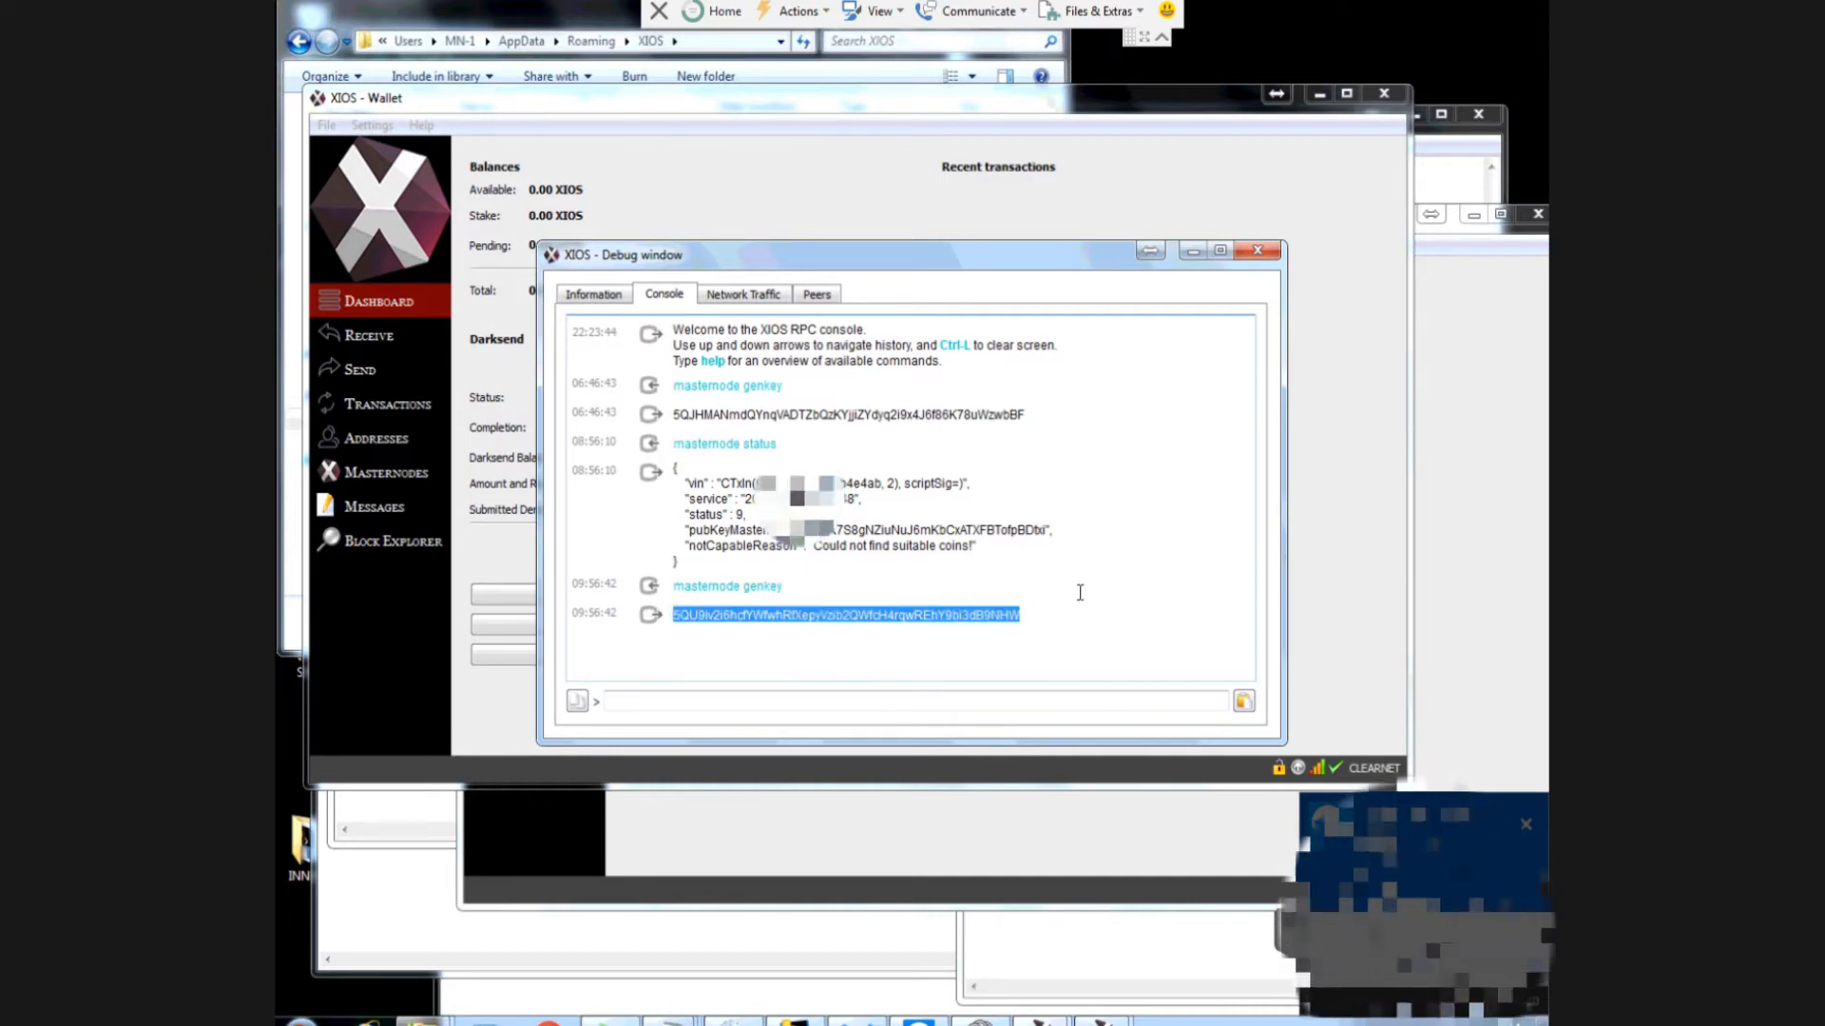
pyautogui.click(1079, 592)
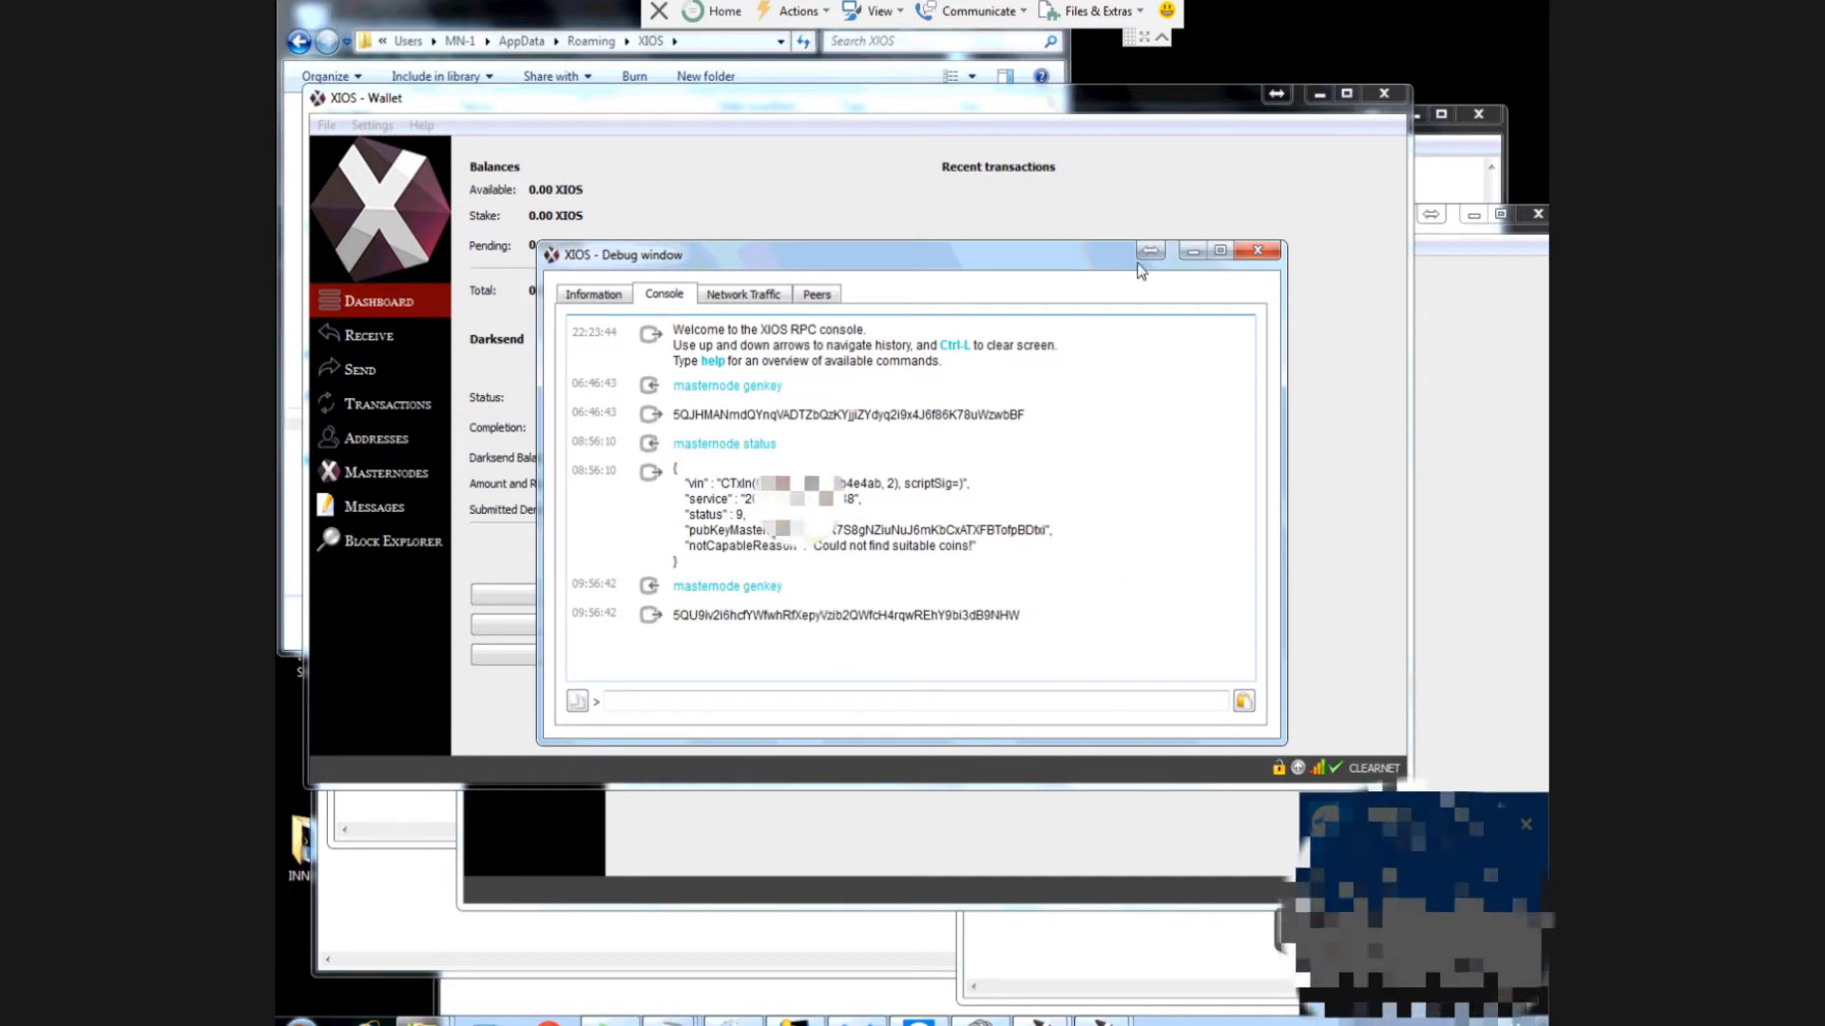
pyautogui.click(1261, 254)
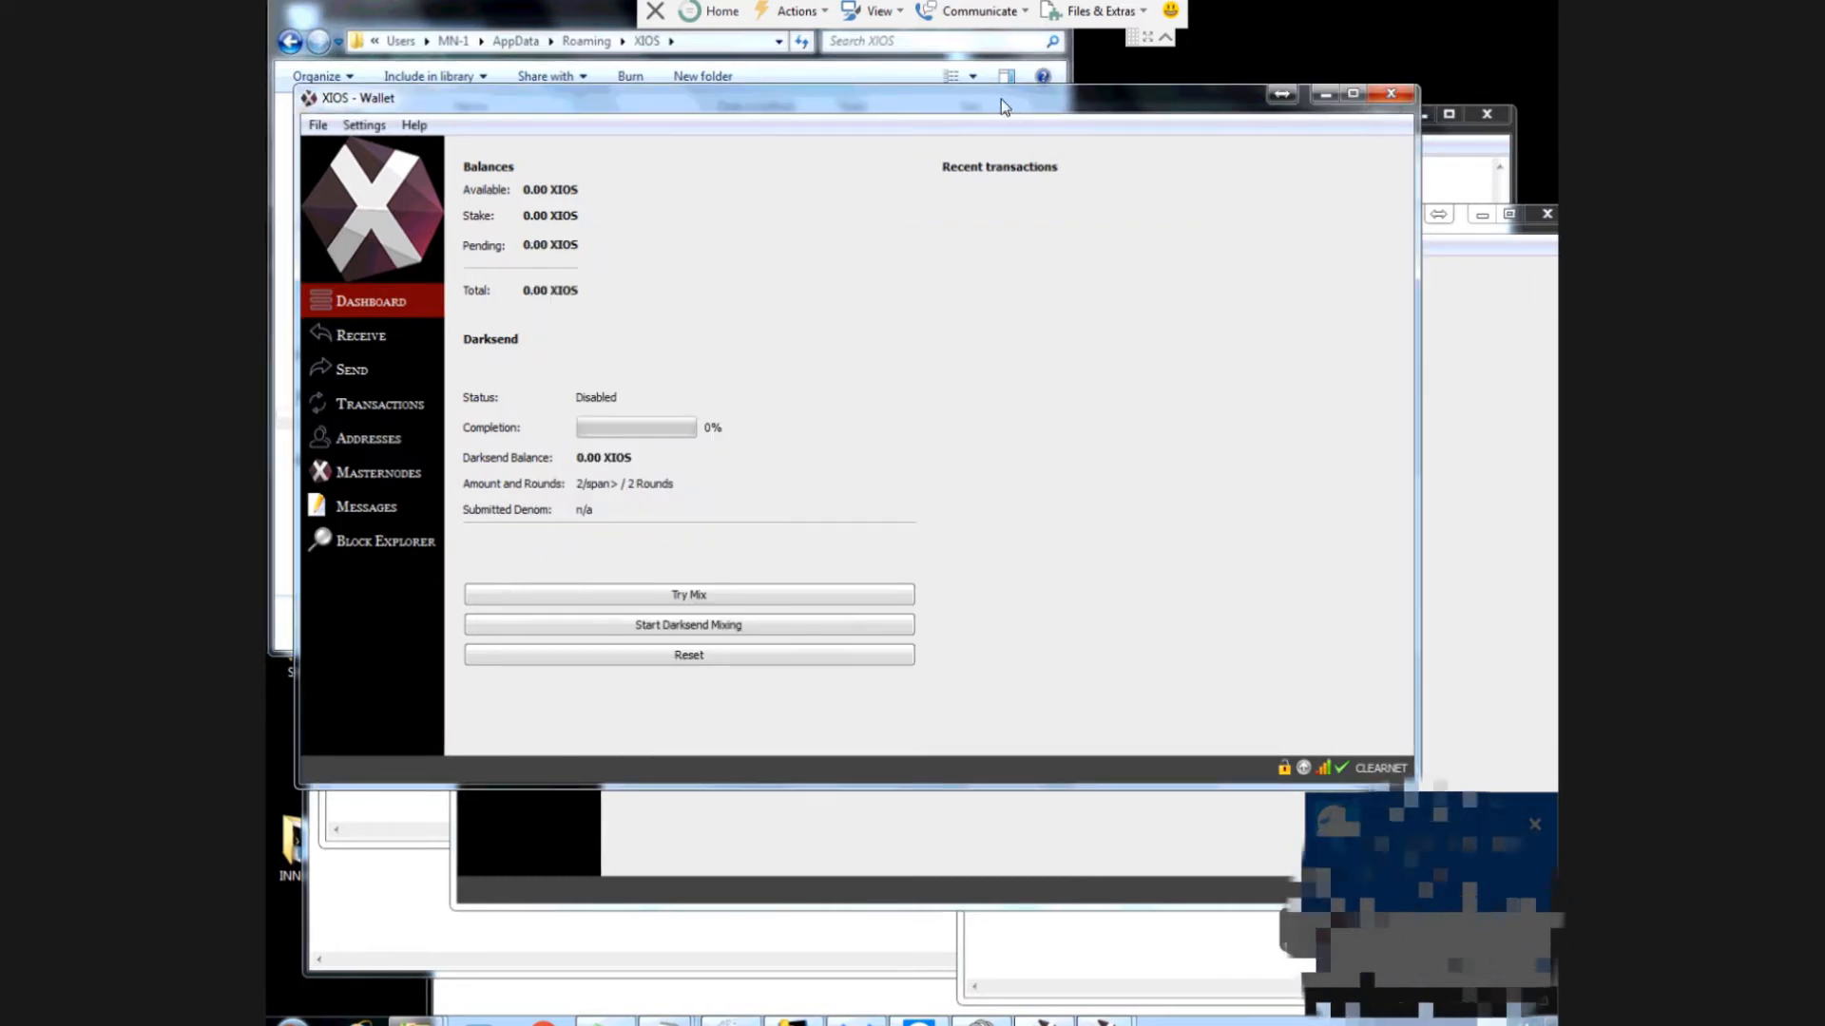
pyautogui.moveTo(1002, 104); pyautogui.dragTo(1053, 94)
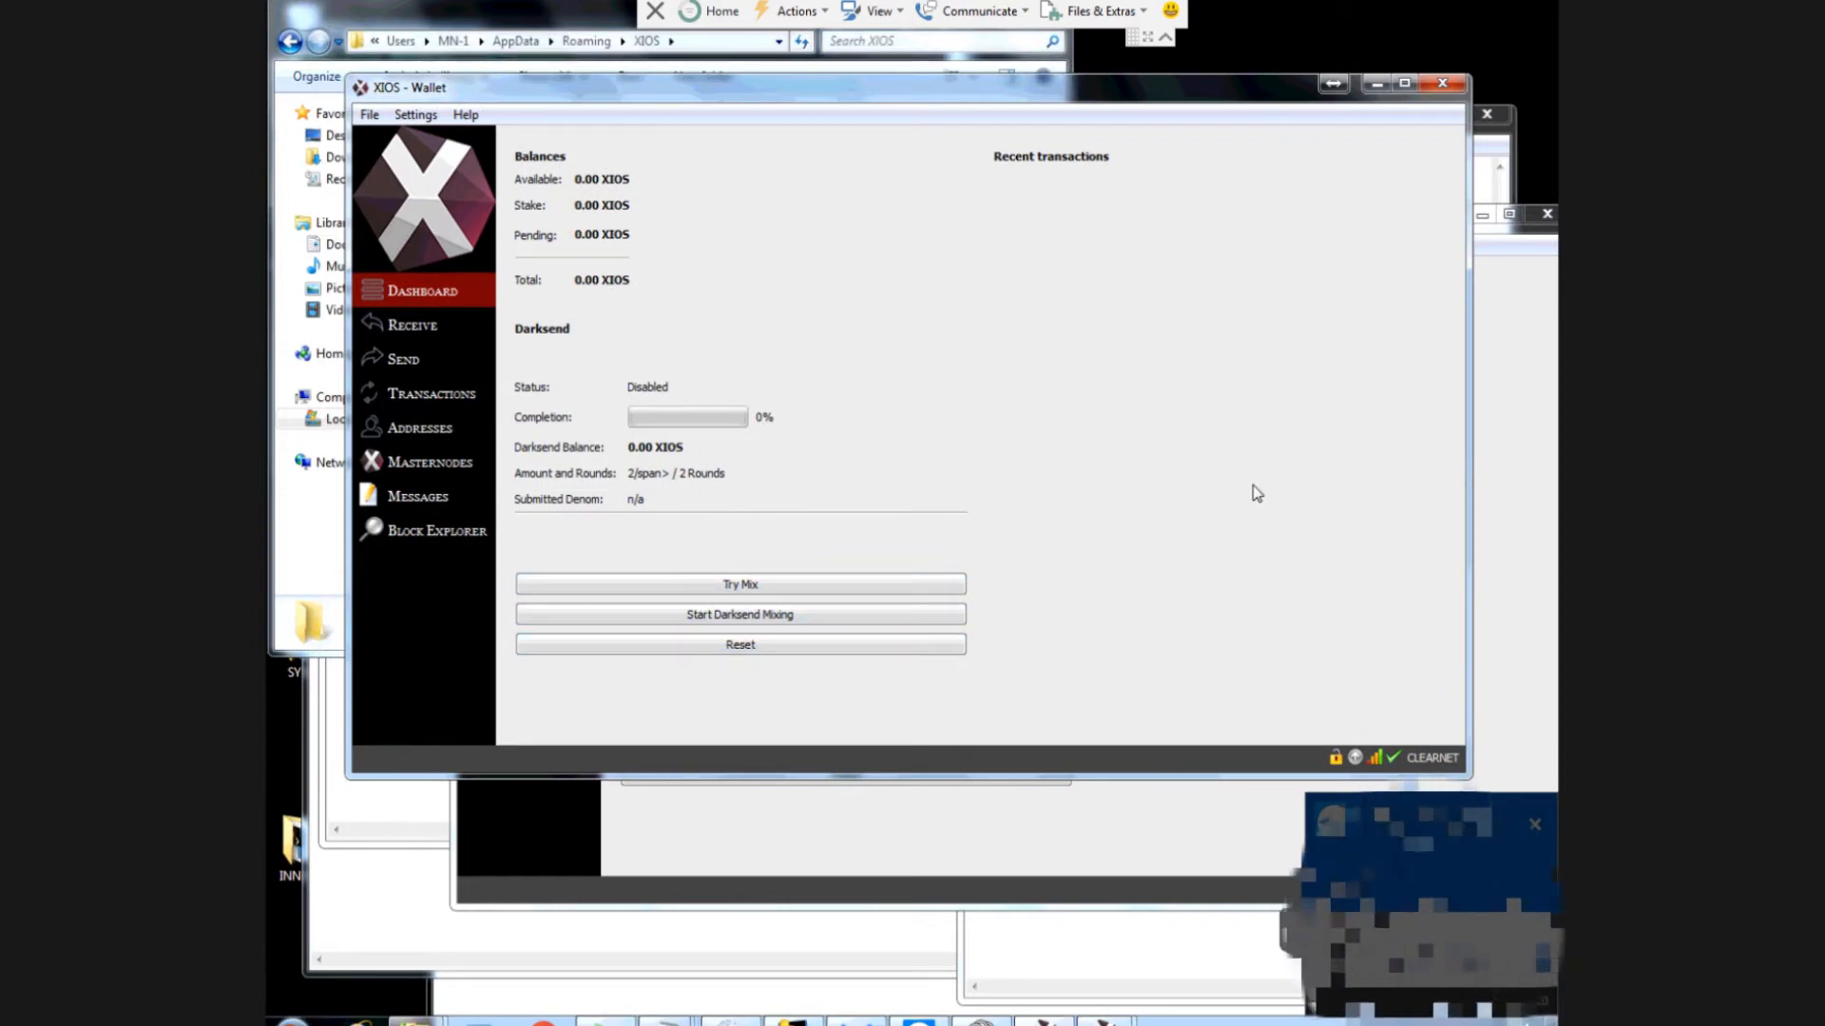
pyautogui.moveTo(985, 1019)
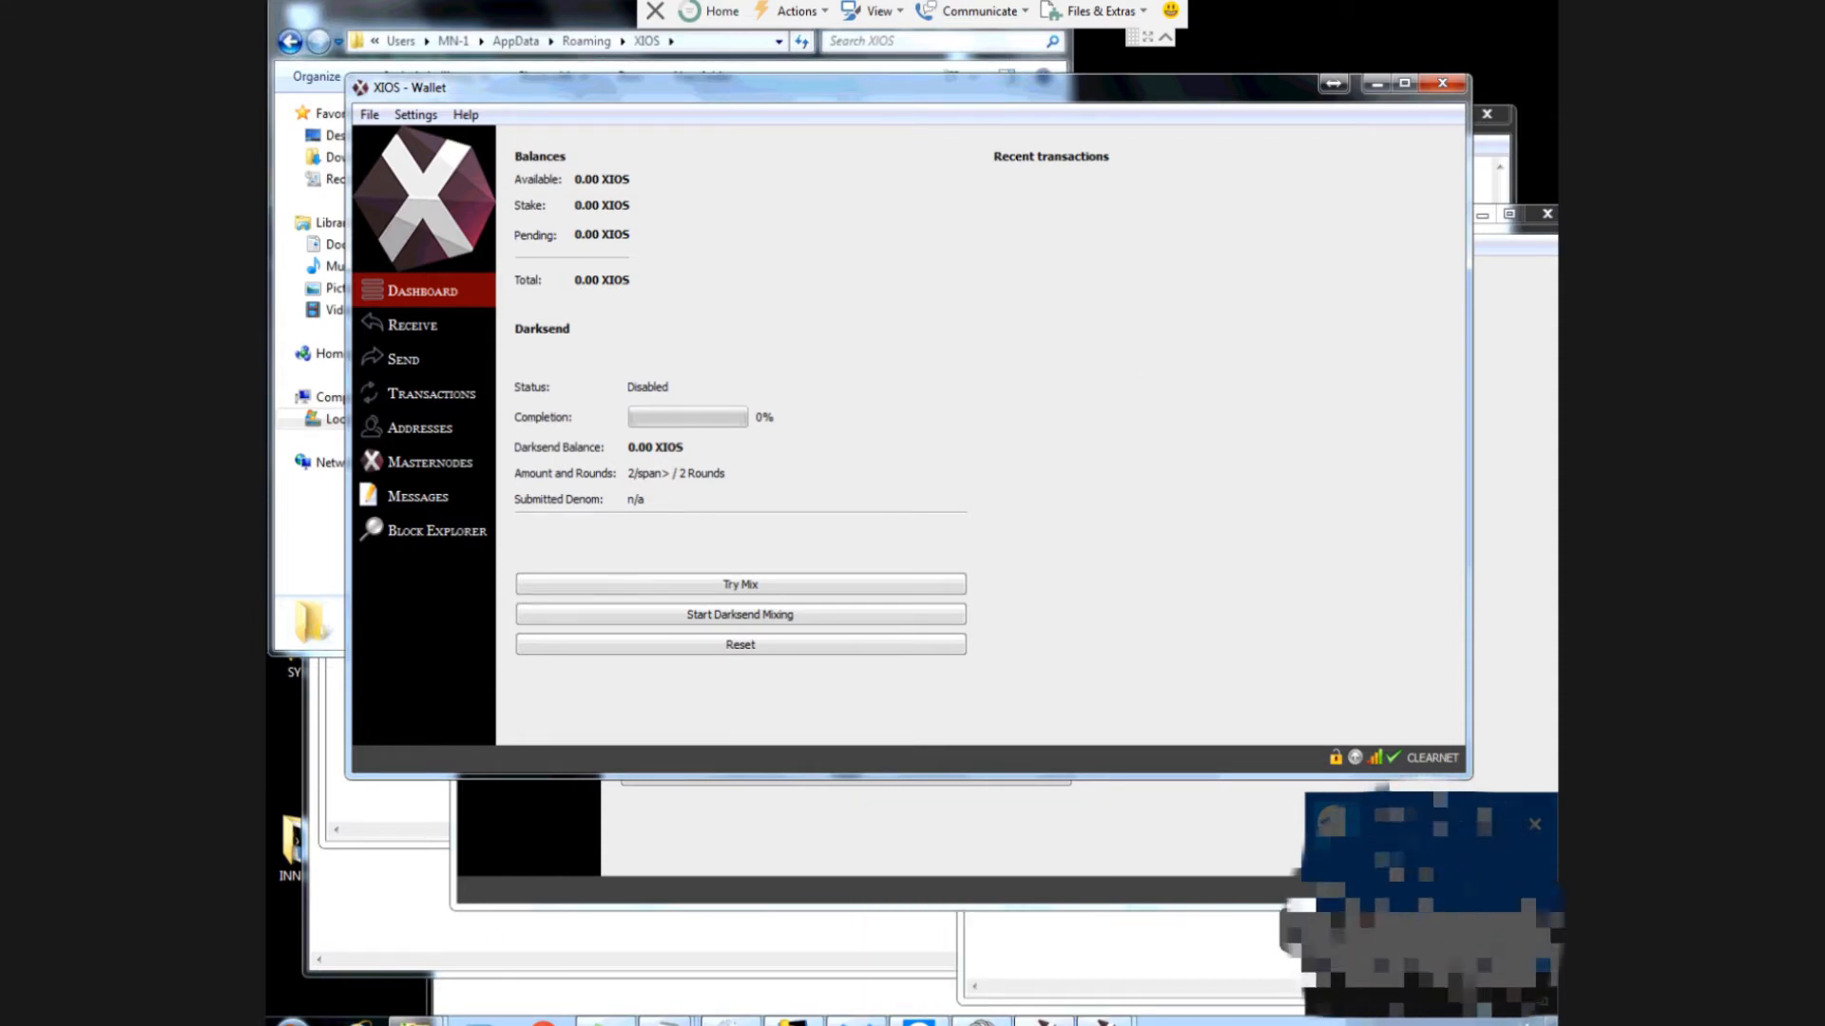
pyautogui.click(411, 1020)
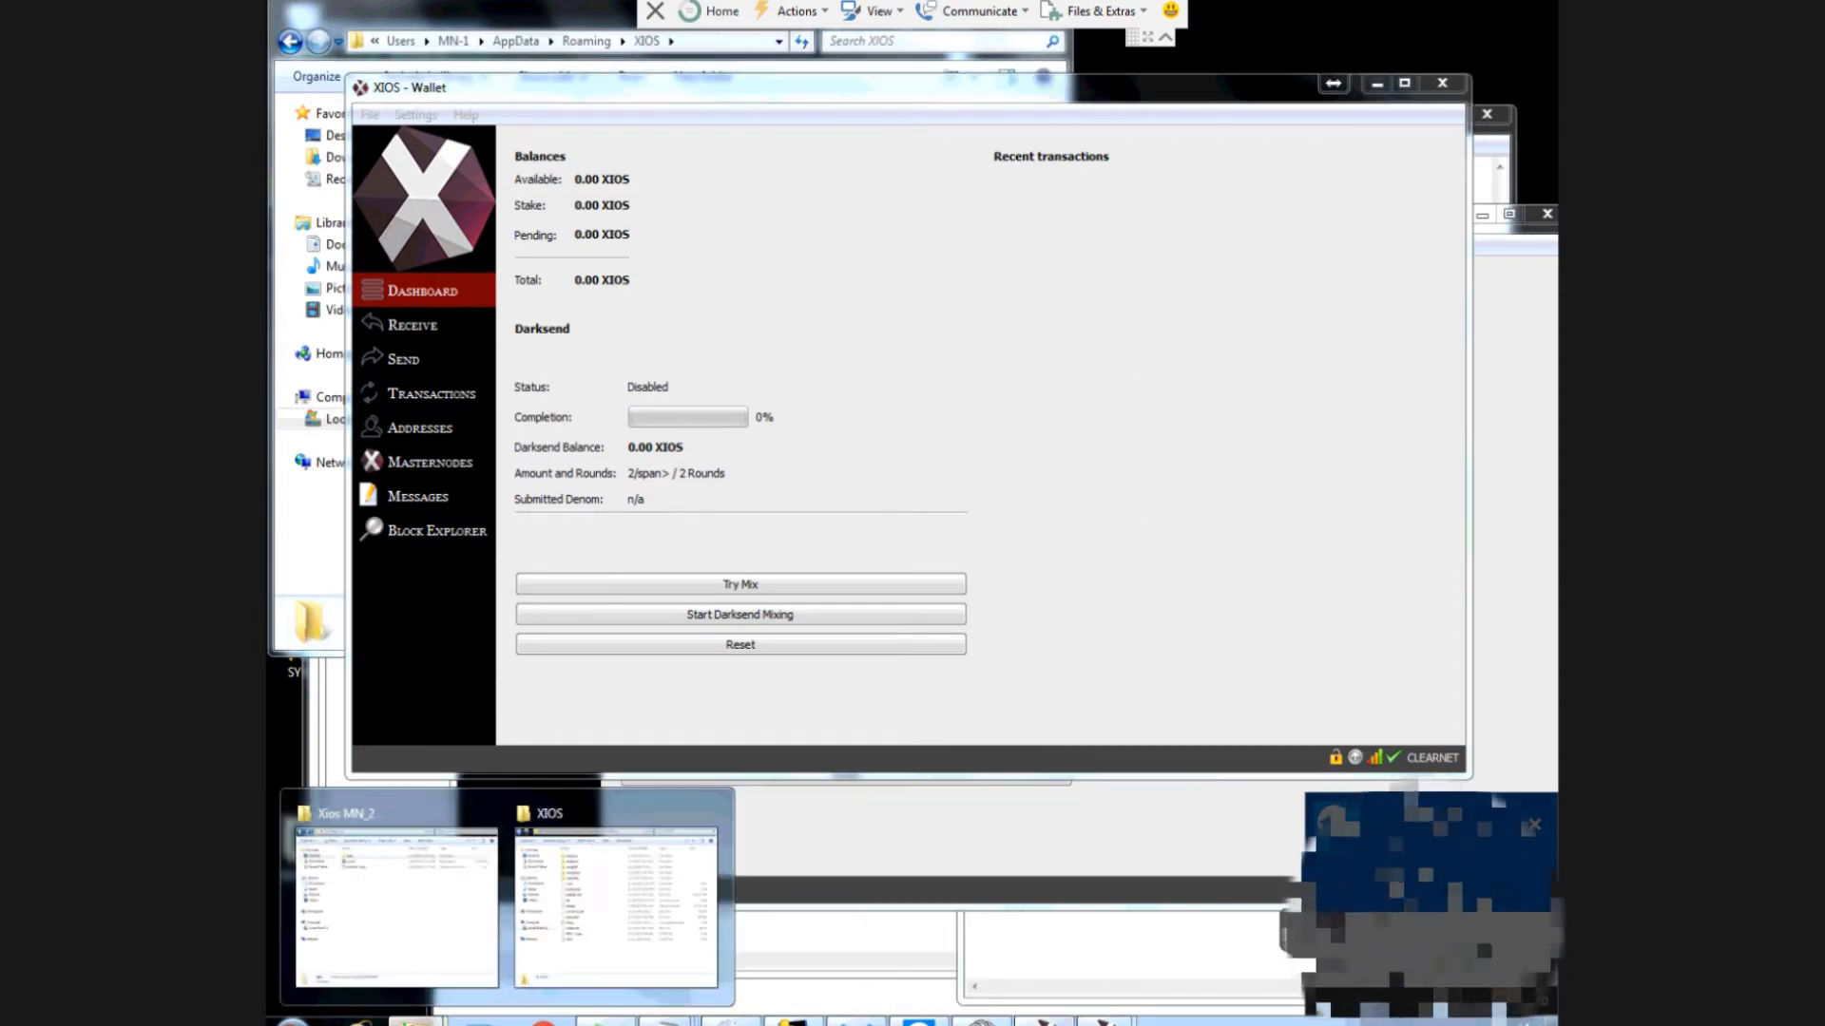
# Open the 'XIOS - Copy' config from the XIOS data folder in Notepad
pyautogui.click(631, 880)
pyautogui.click(551, 444)
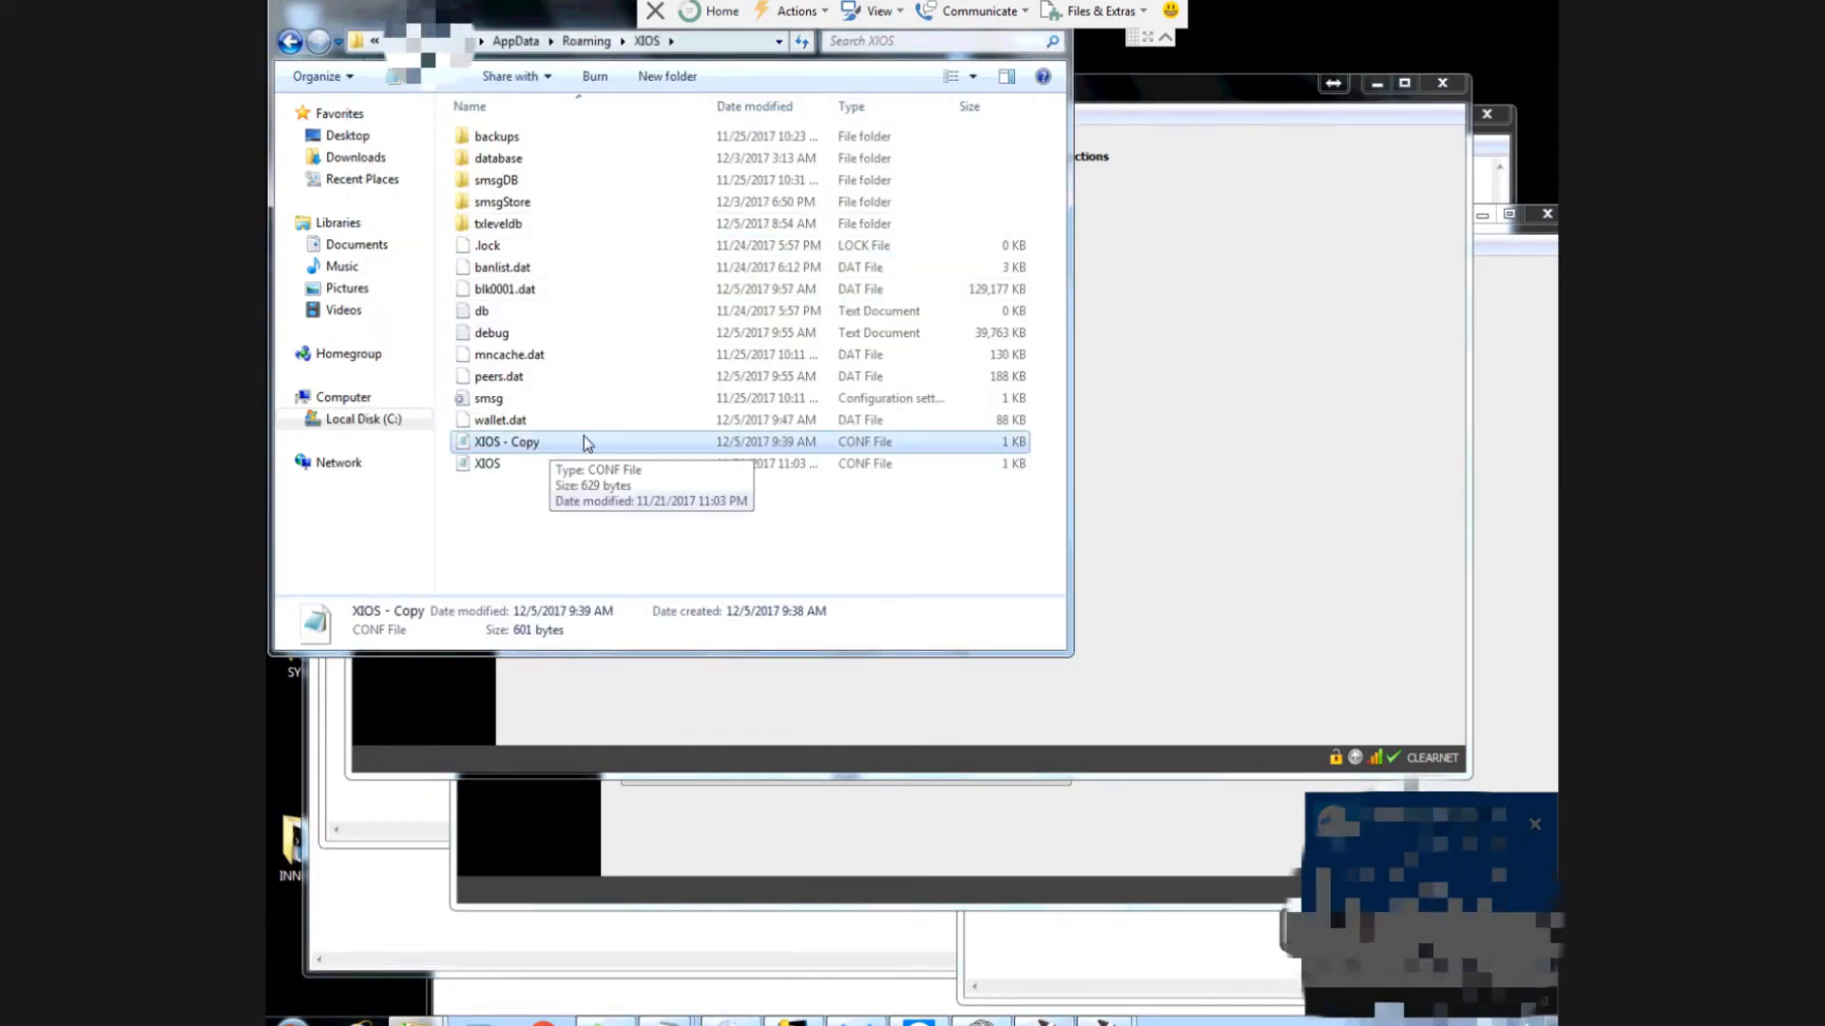
pyautogui.click(685, 41)
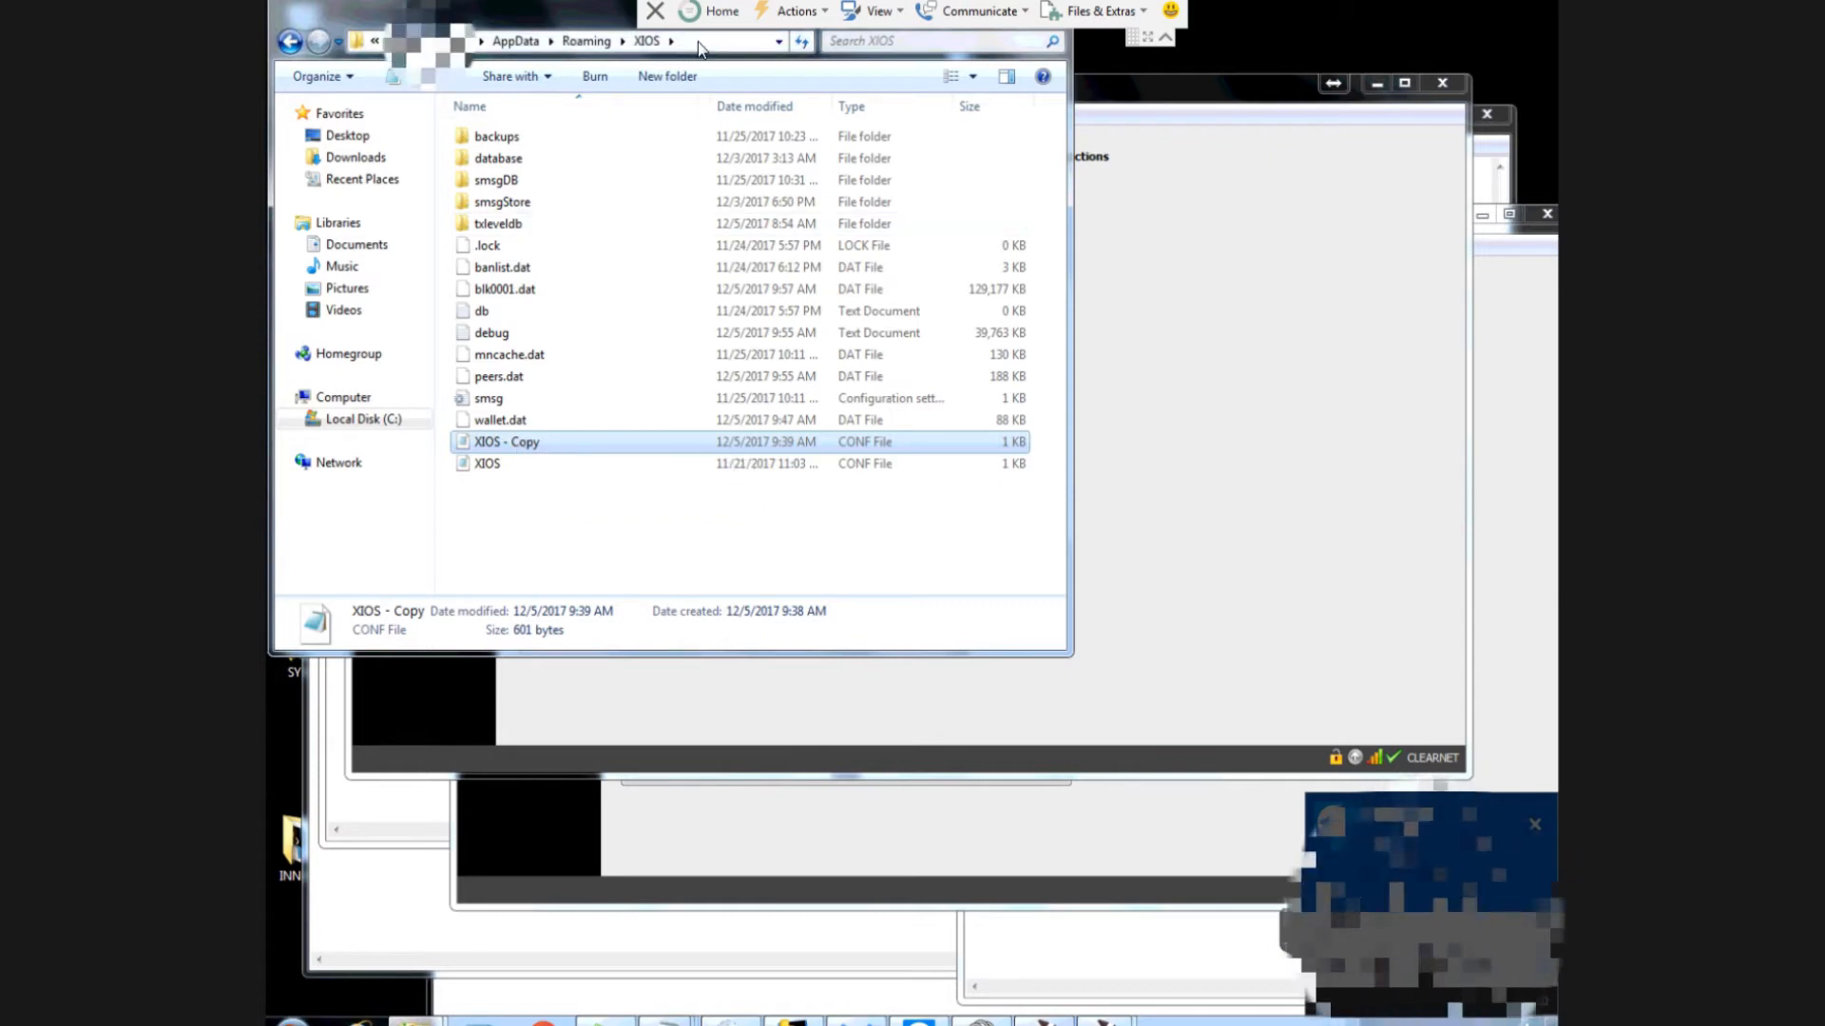
pyautogui.click(381, 43)
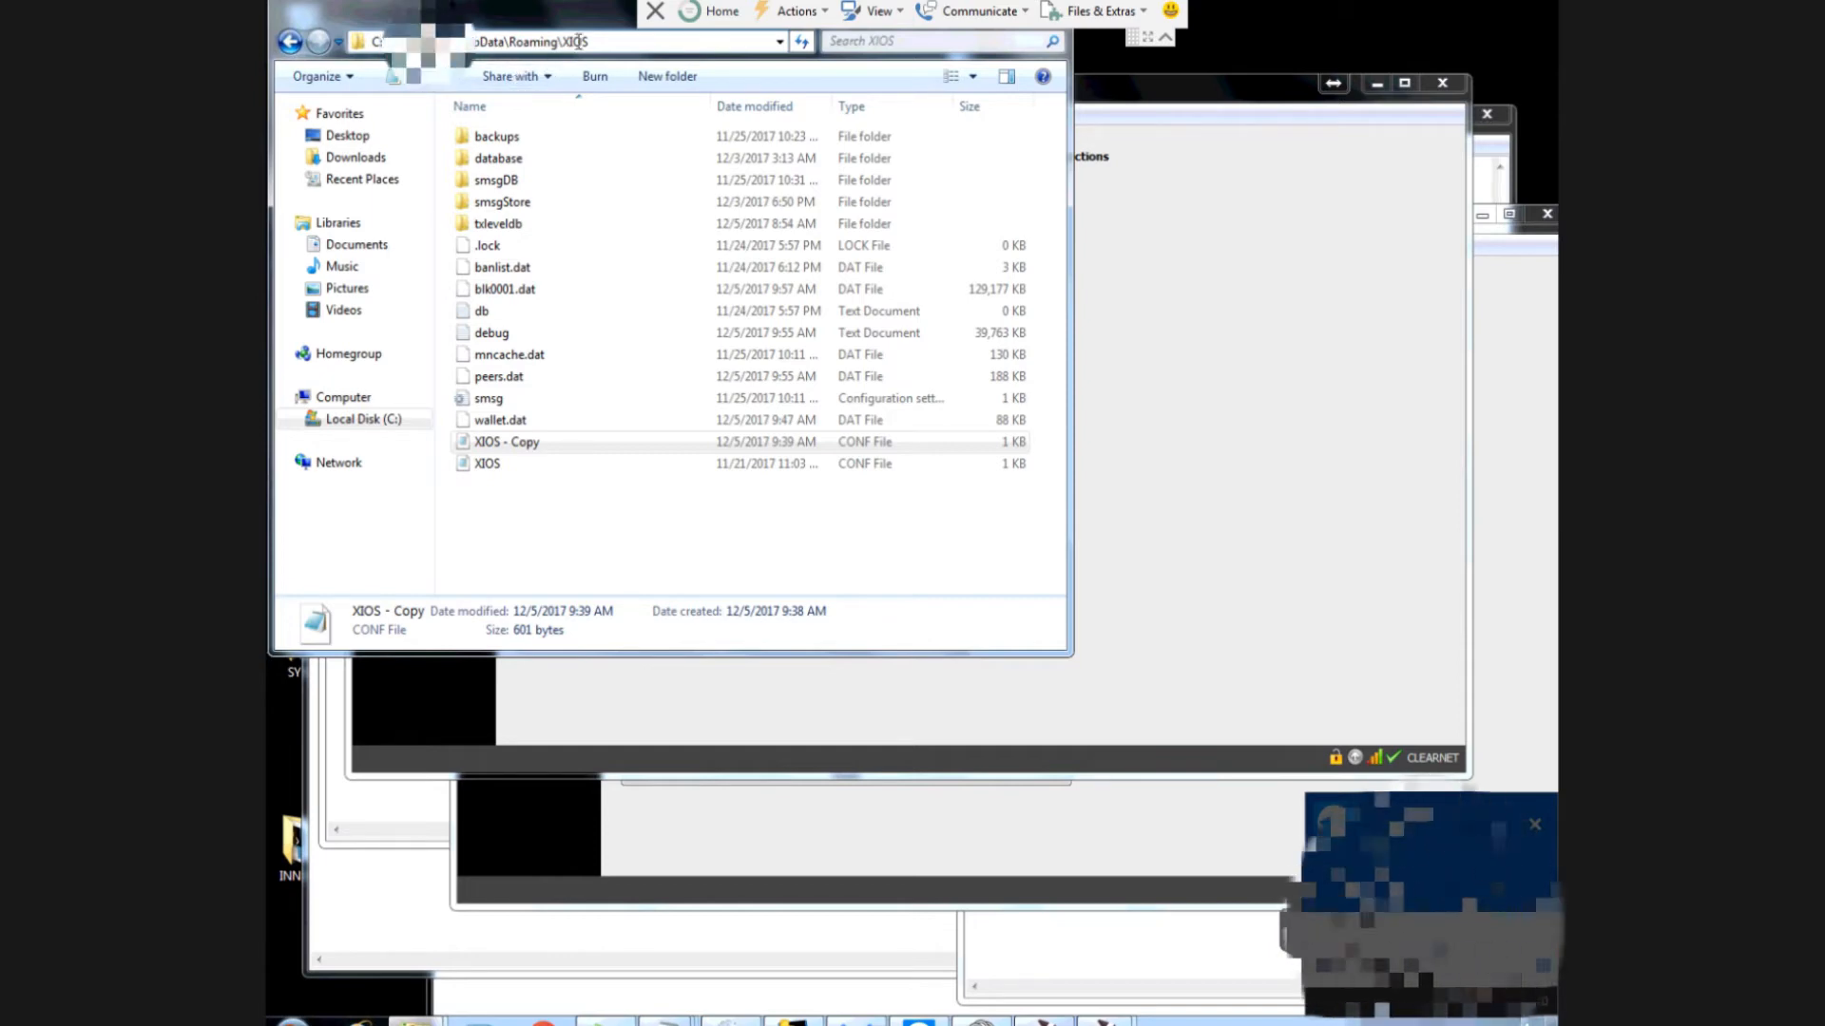
pyautogui.click(538, 451)
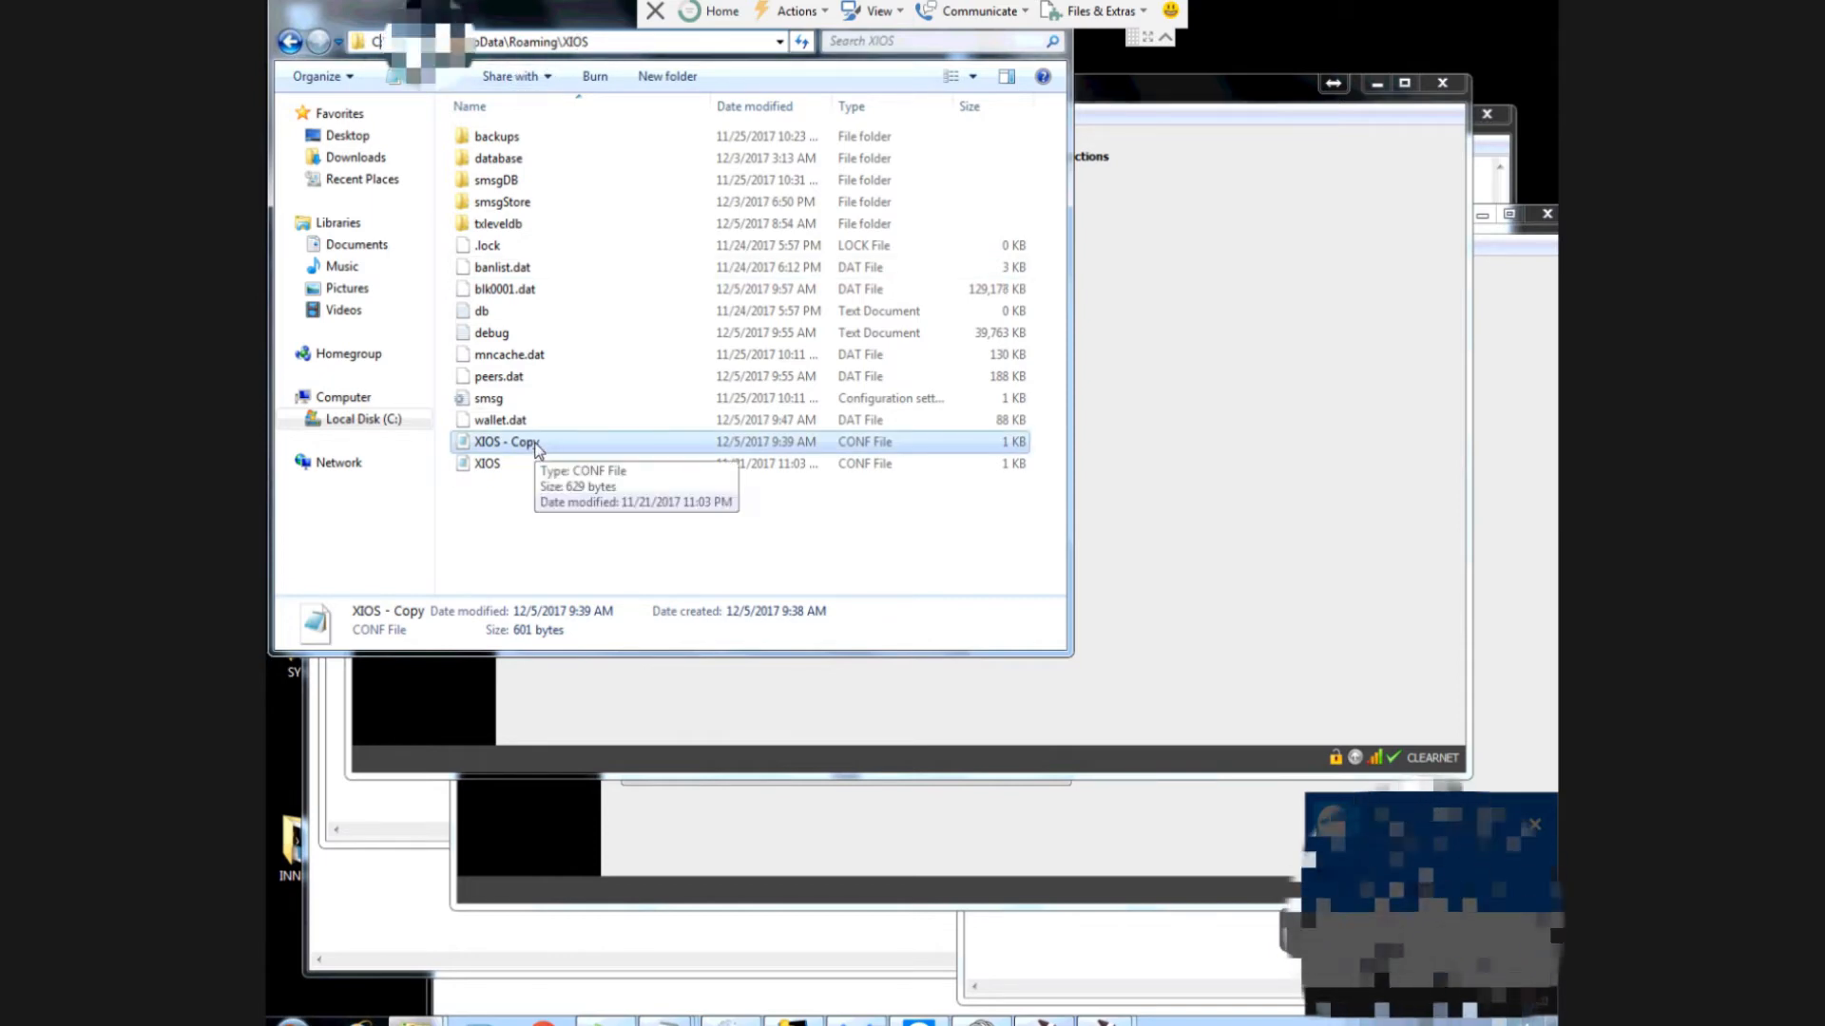
pyautogui.doubleClick(555, 449)
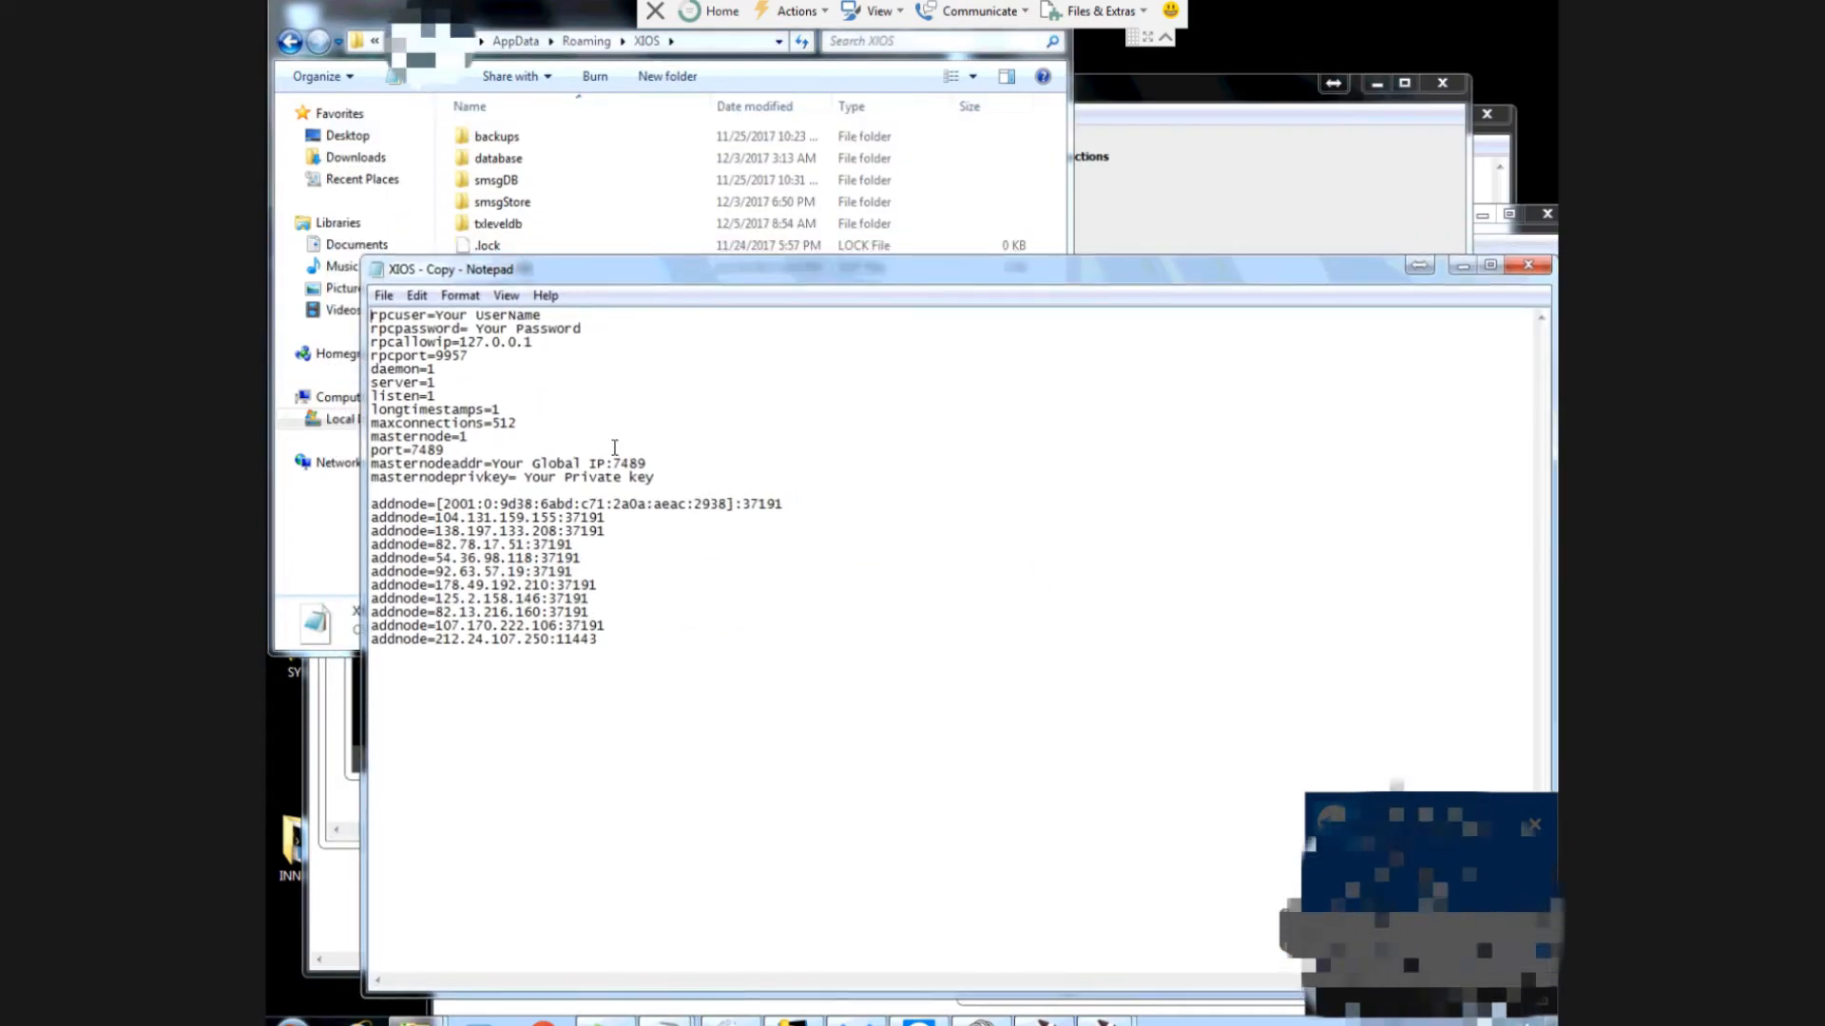
# Delete all existing text from the 'XIOS - Copy' config
pyautogui.hotkey('ctrl', 'a')
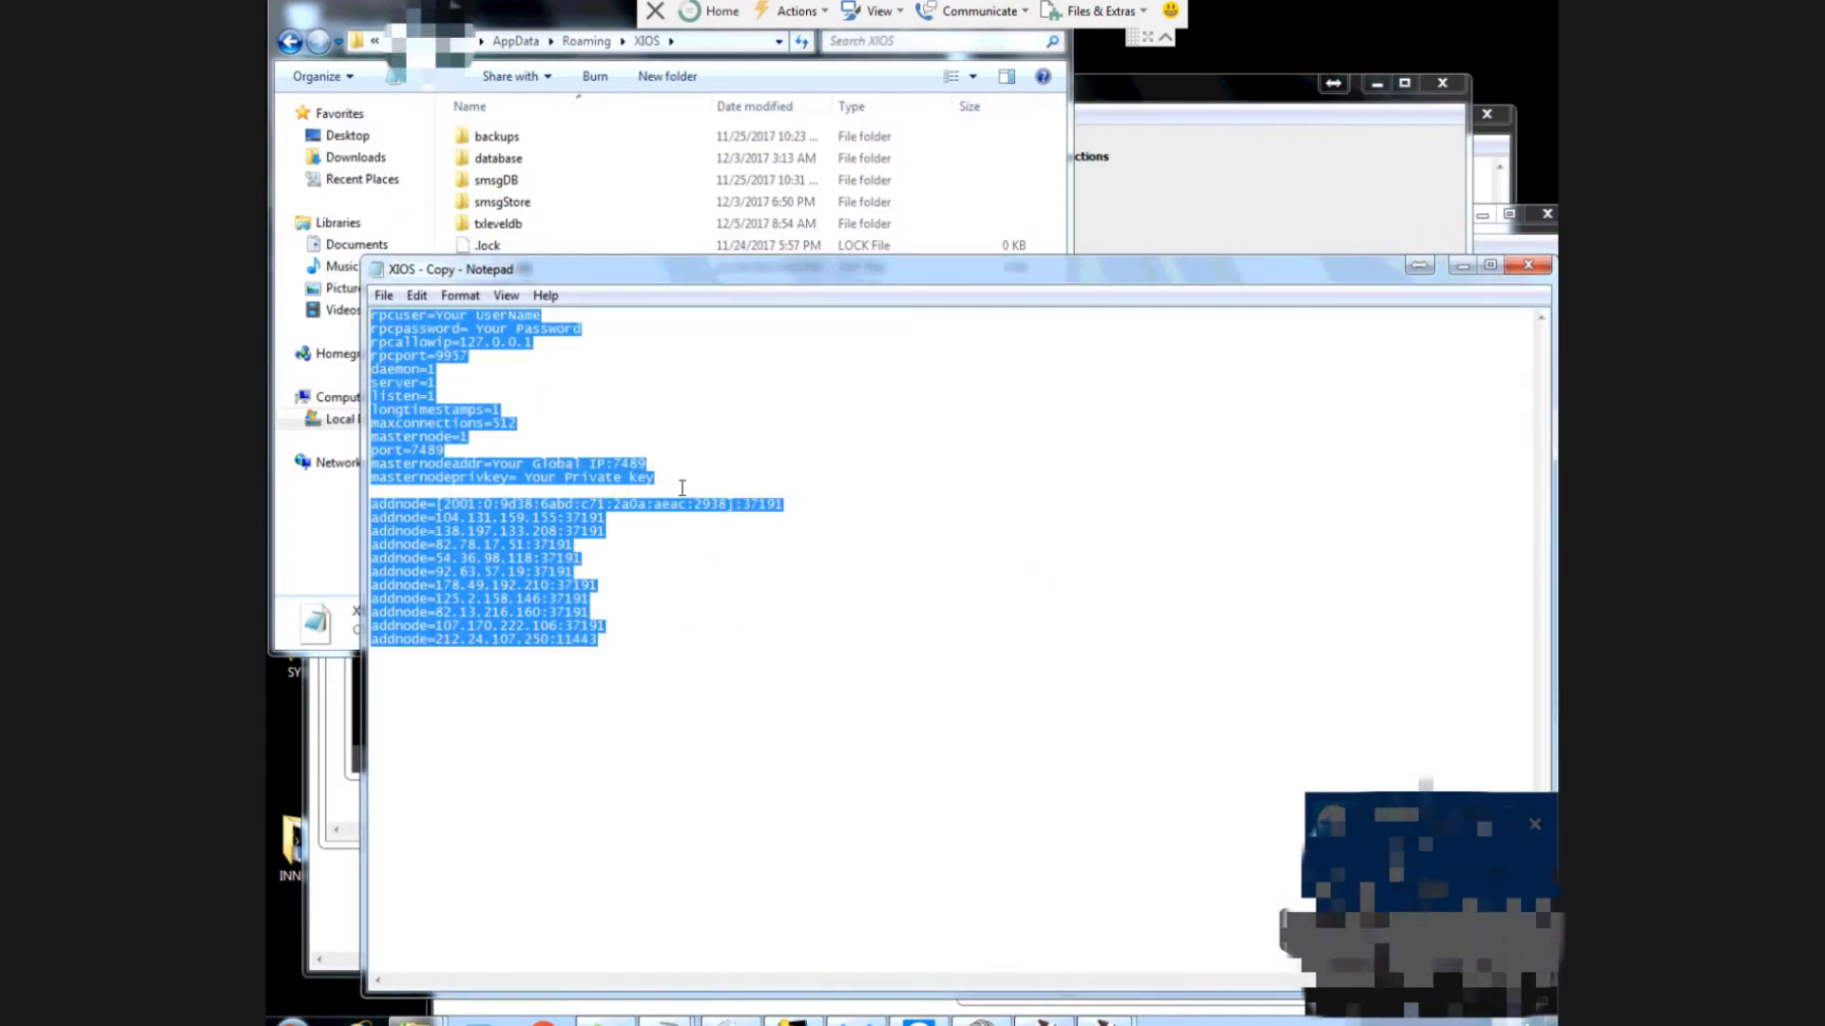
pyautogui.click(634, 638)
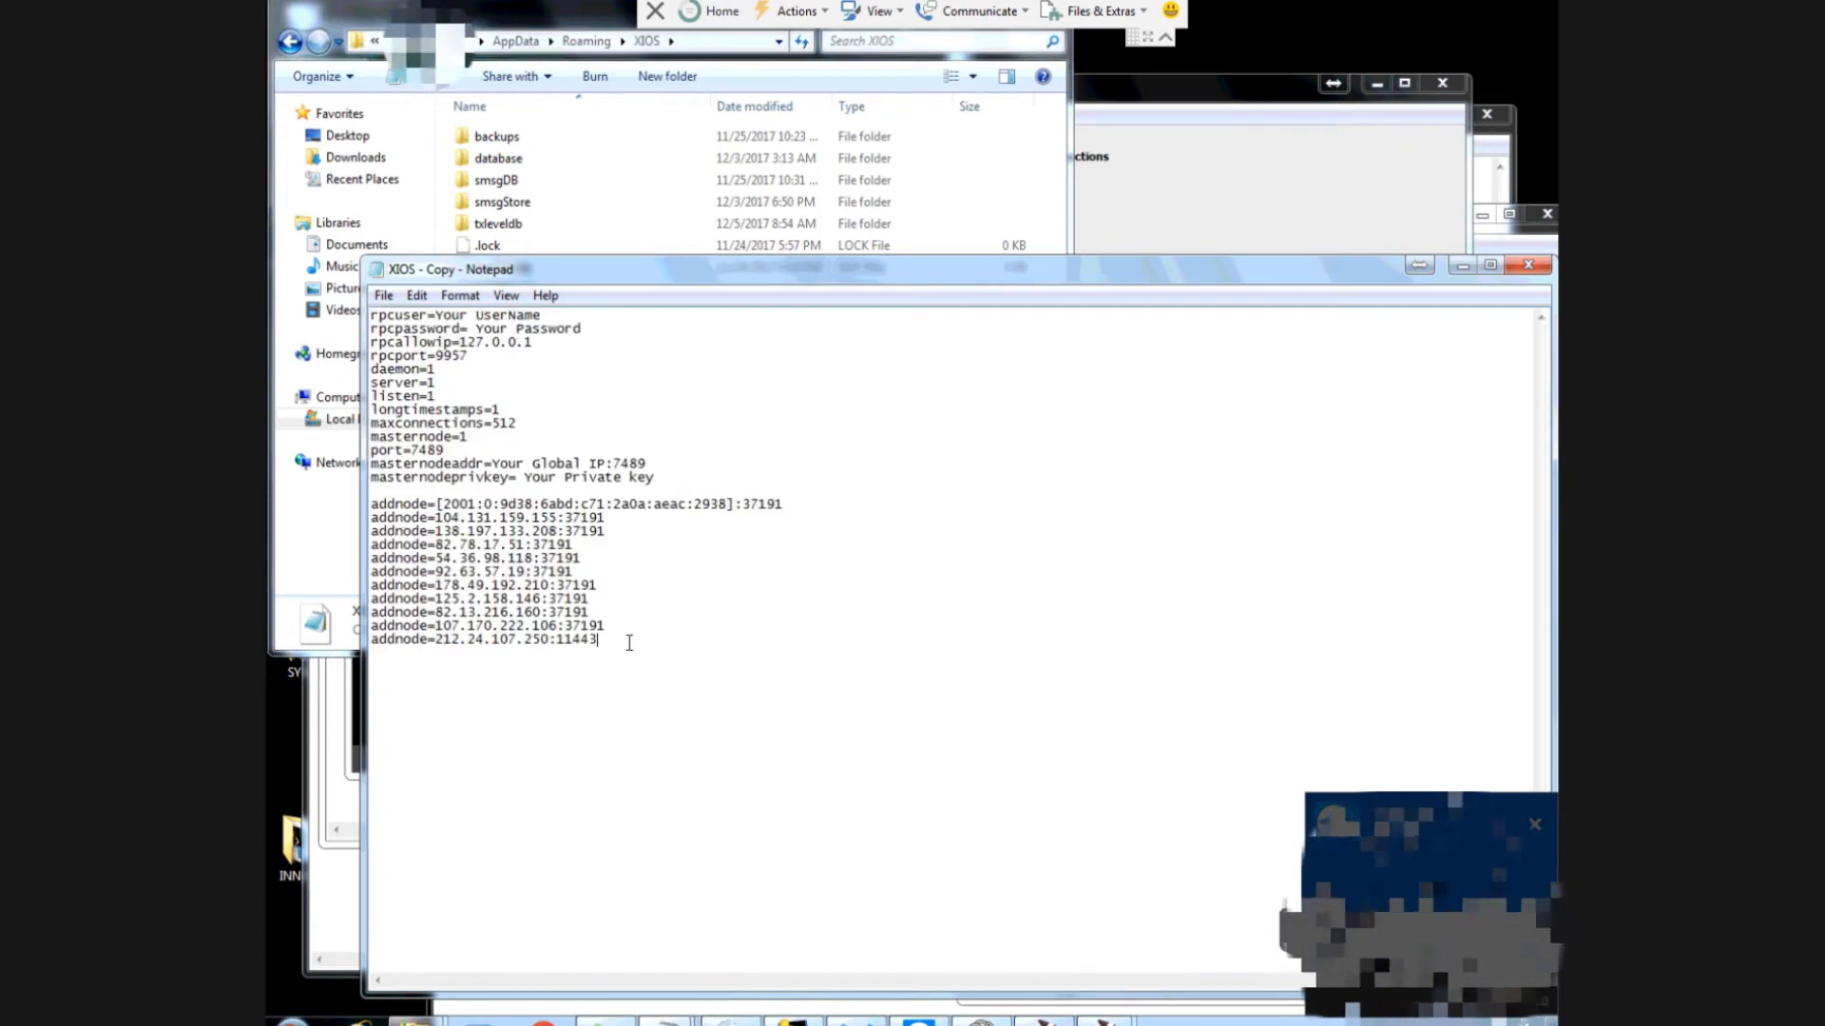
pyautogui.hotkey('ctrl', 'a')
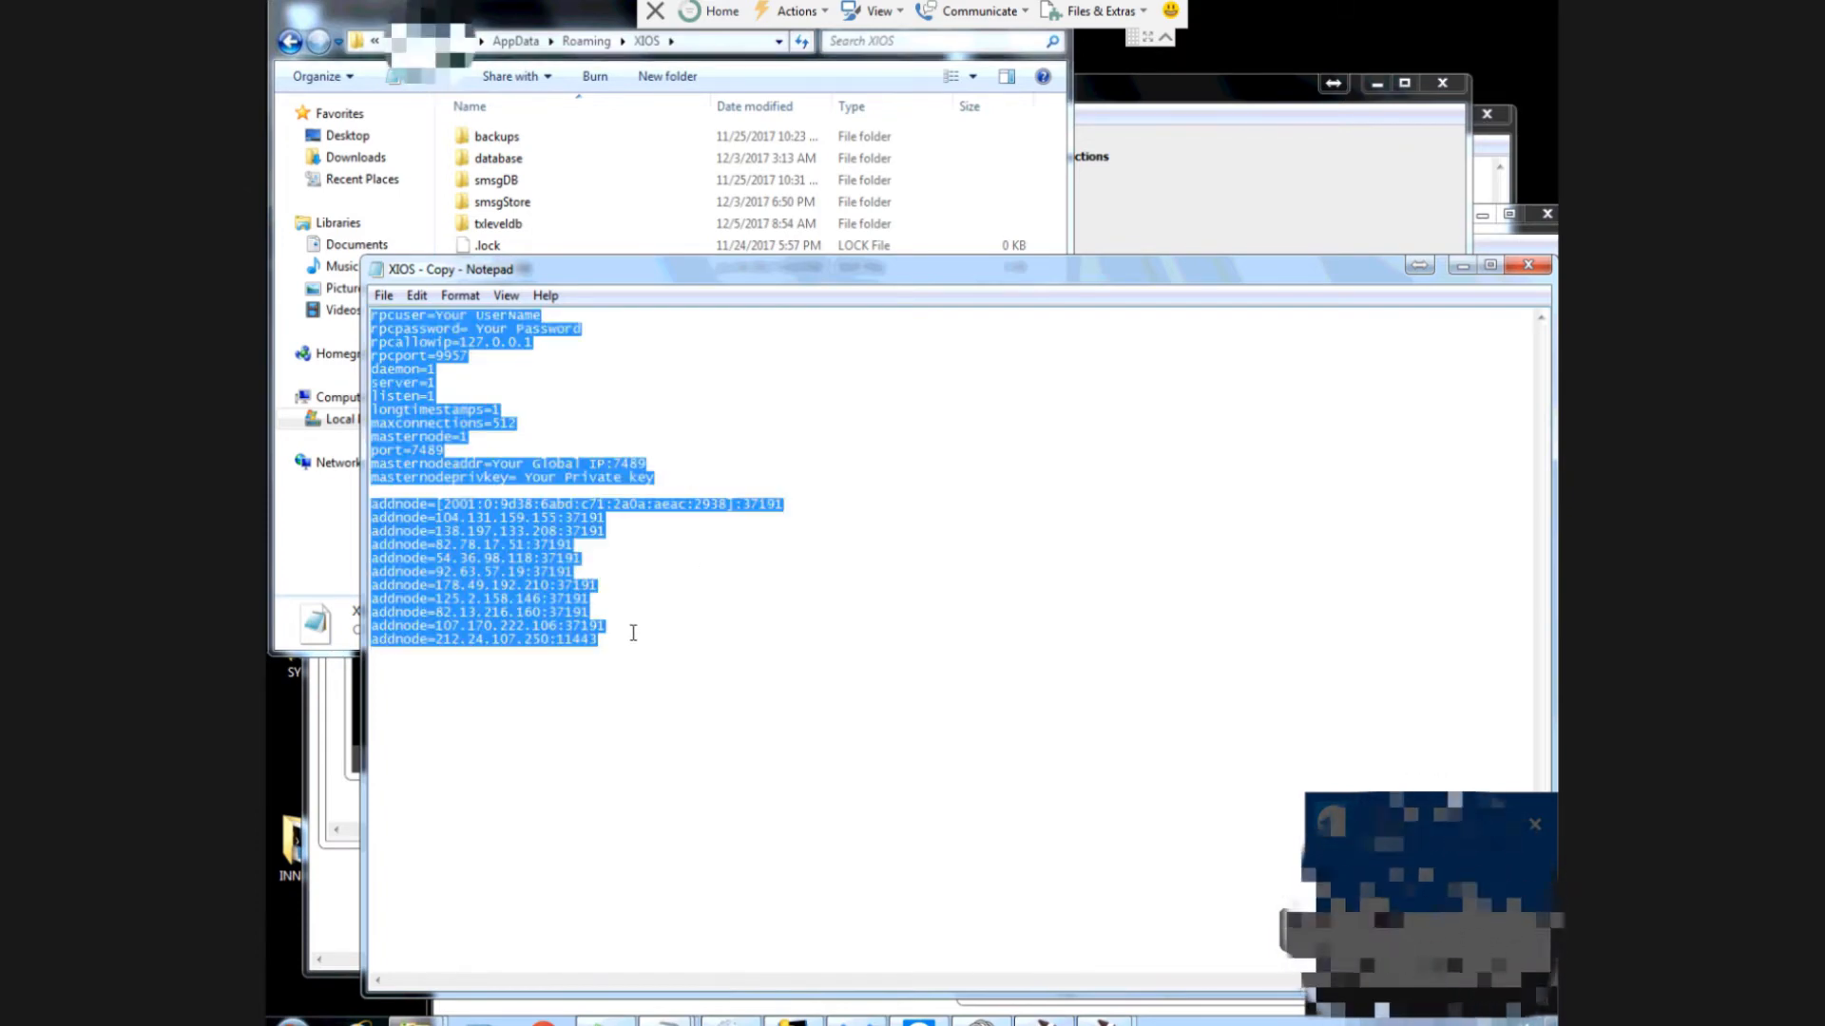
pyautogui.press('Delete')
# Paste the guide's configuration template and remove its top instruction lines
pyautogui.moveTo(692, 1020)
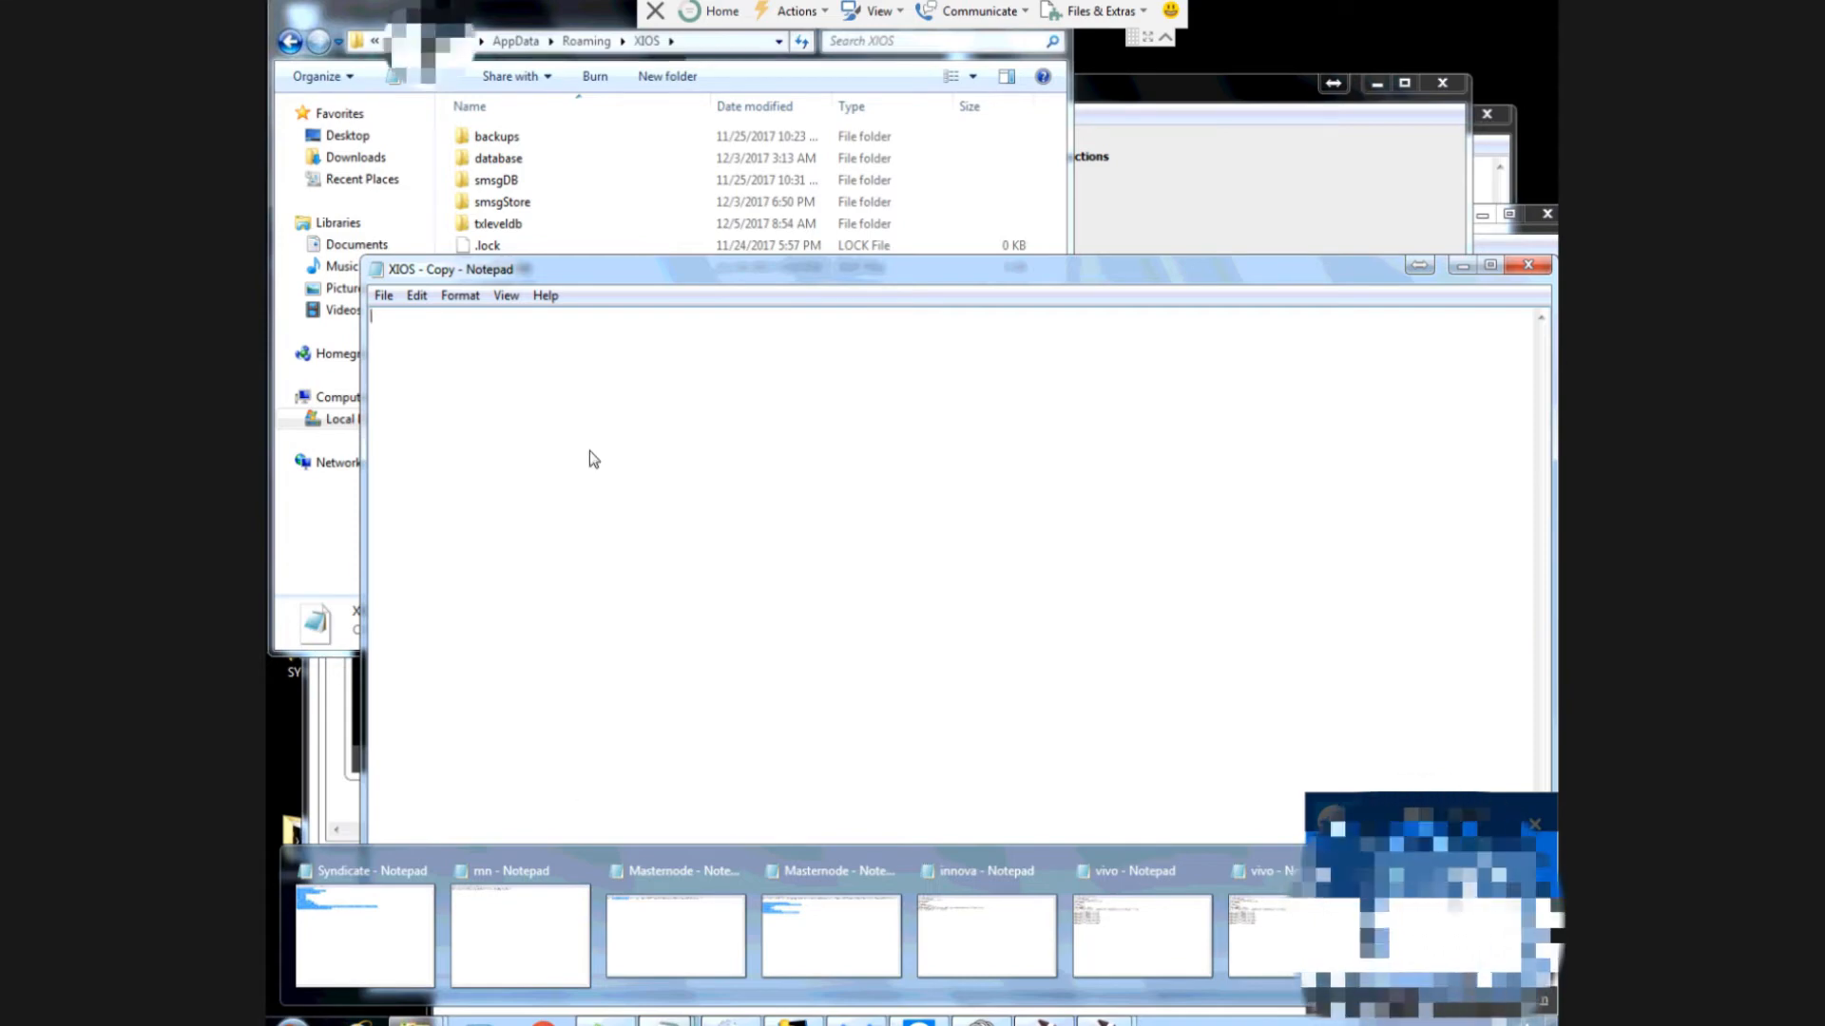
pyautogui.click(607, 389)
pyautogui.hotkey('ctrl', 'v')
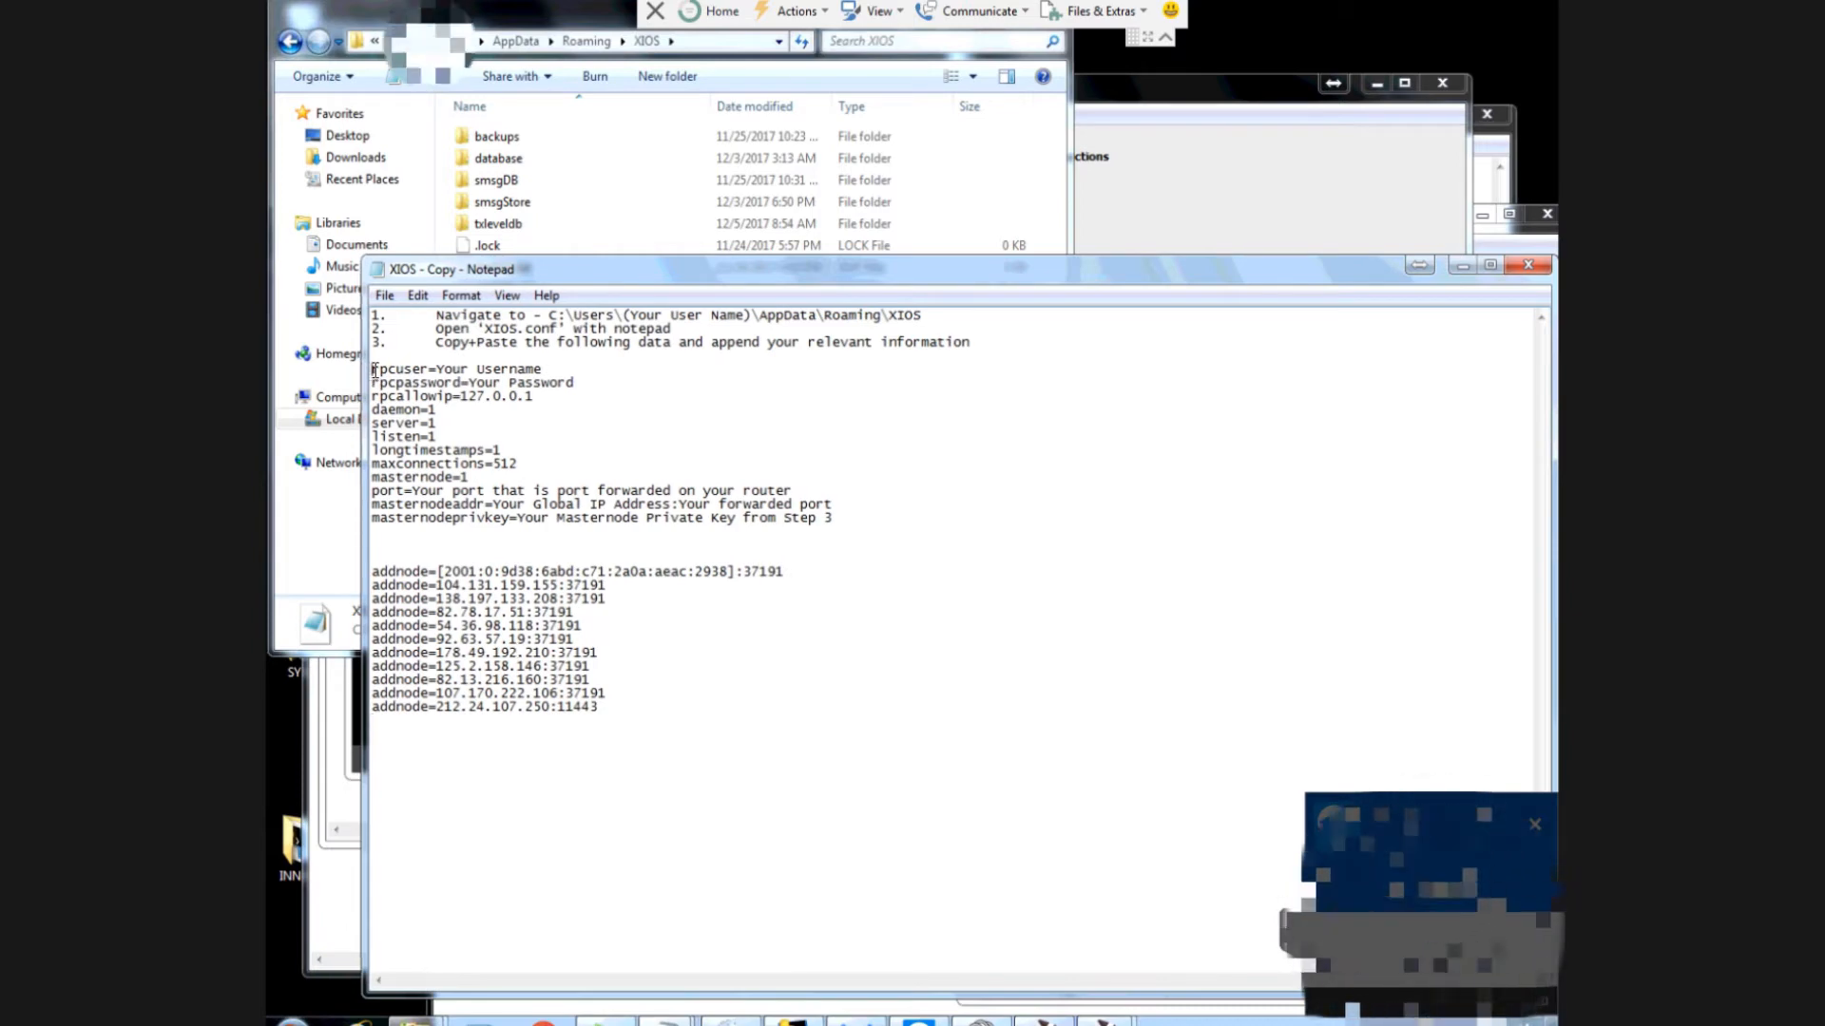
pyautogui.moveTo(366, 369); pyautogui.dragTo(375, 302)
pyautogui.press('Delete')
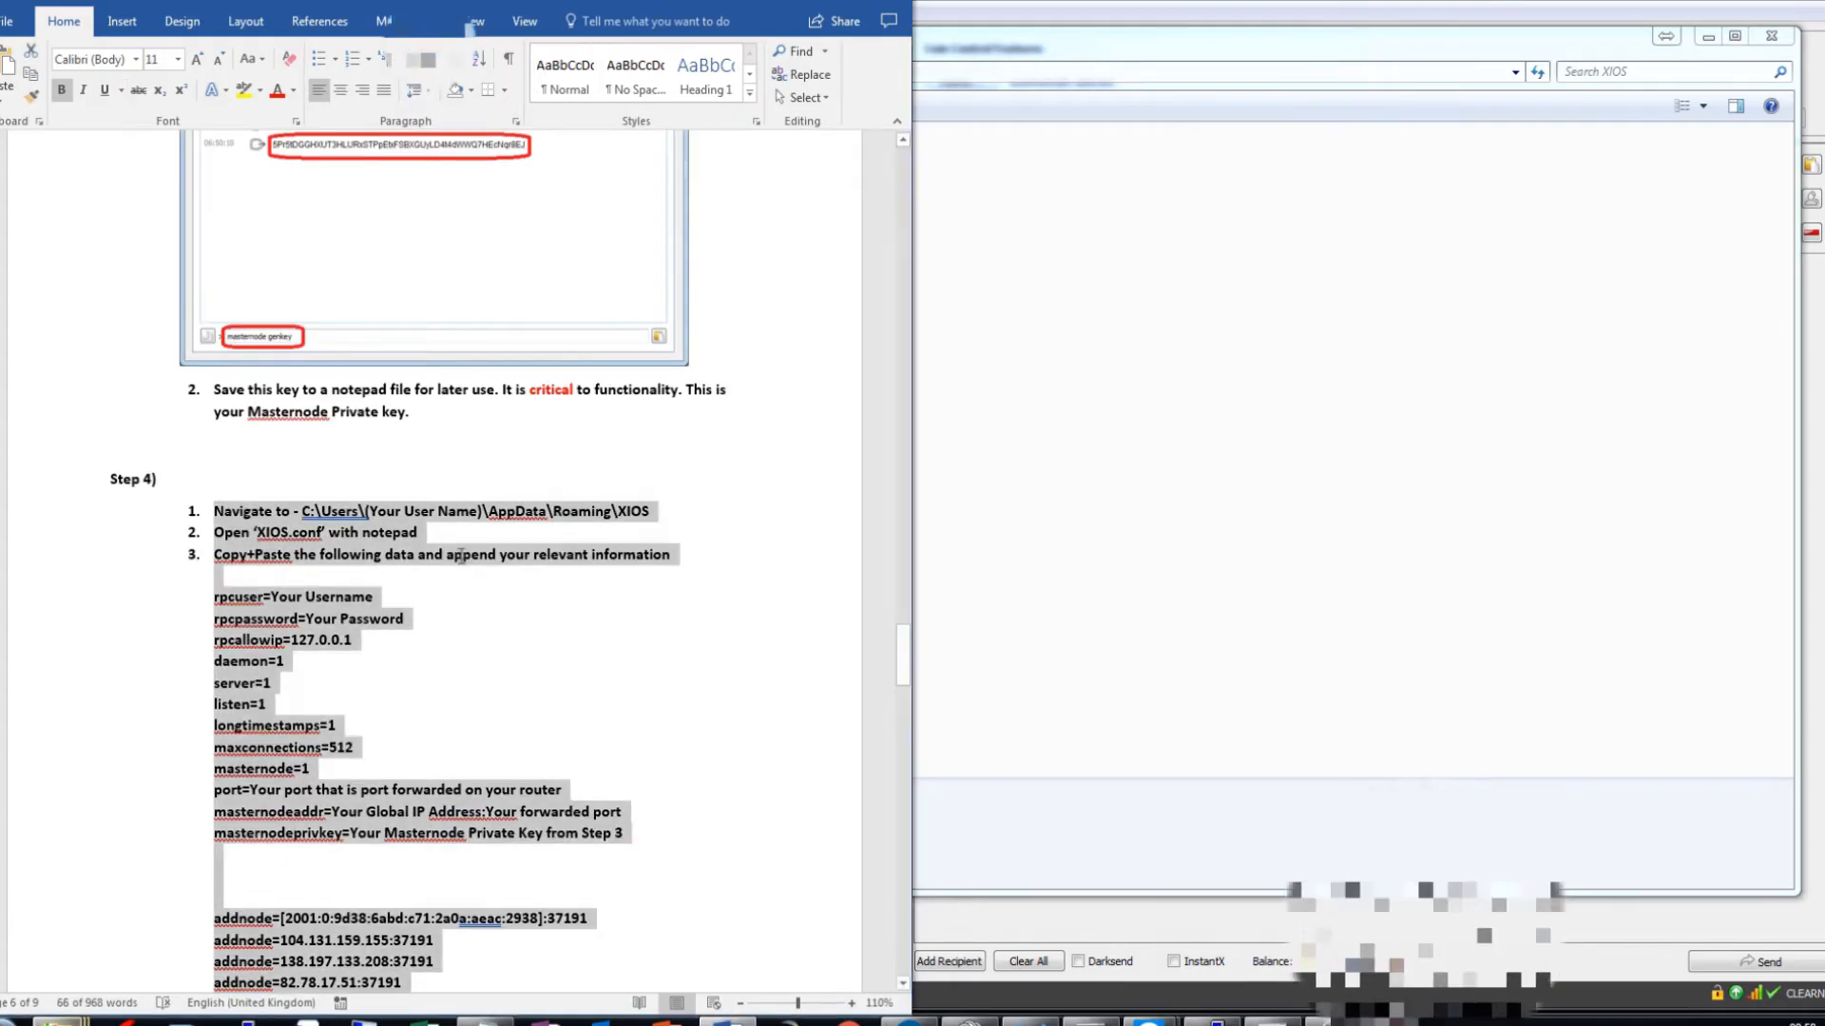
pyautogui.scroll(10, 263, 350)
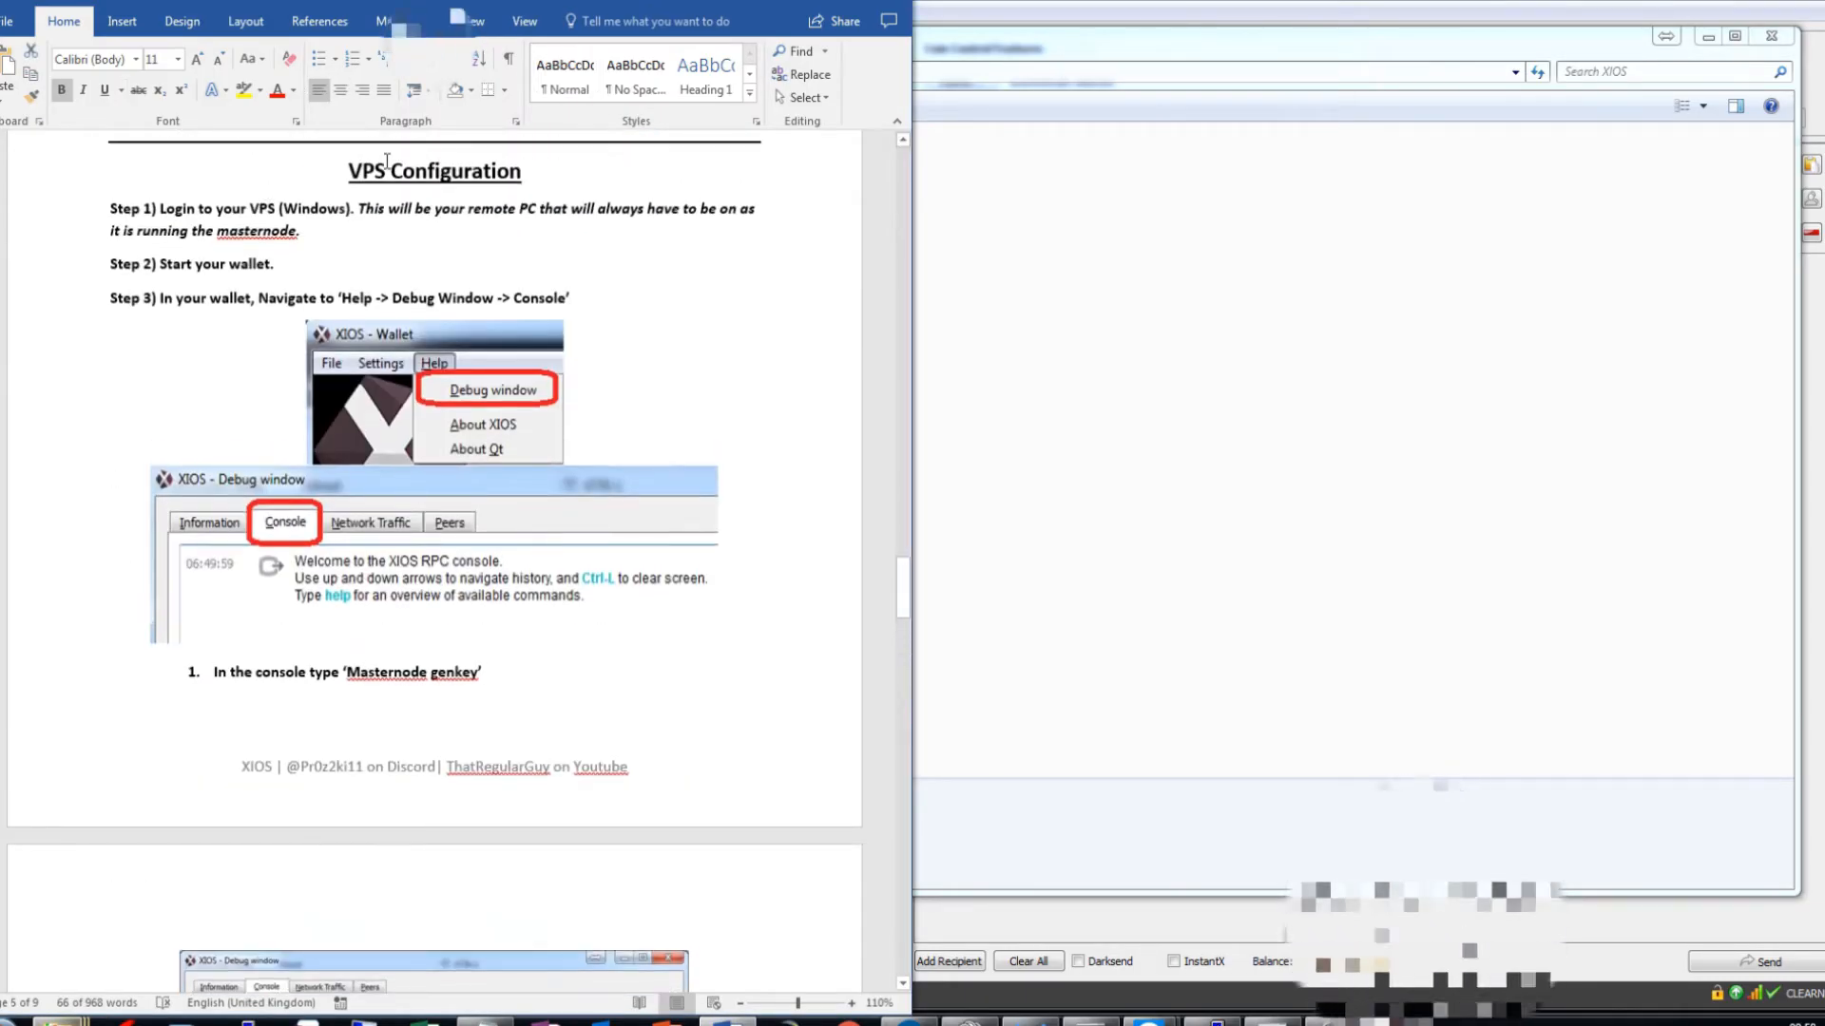
pyautogui.scroll(-10, 599, 594)
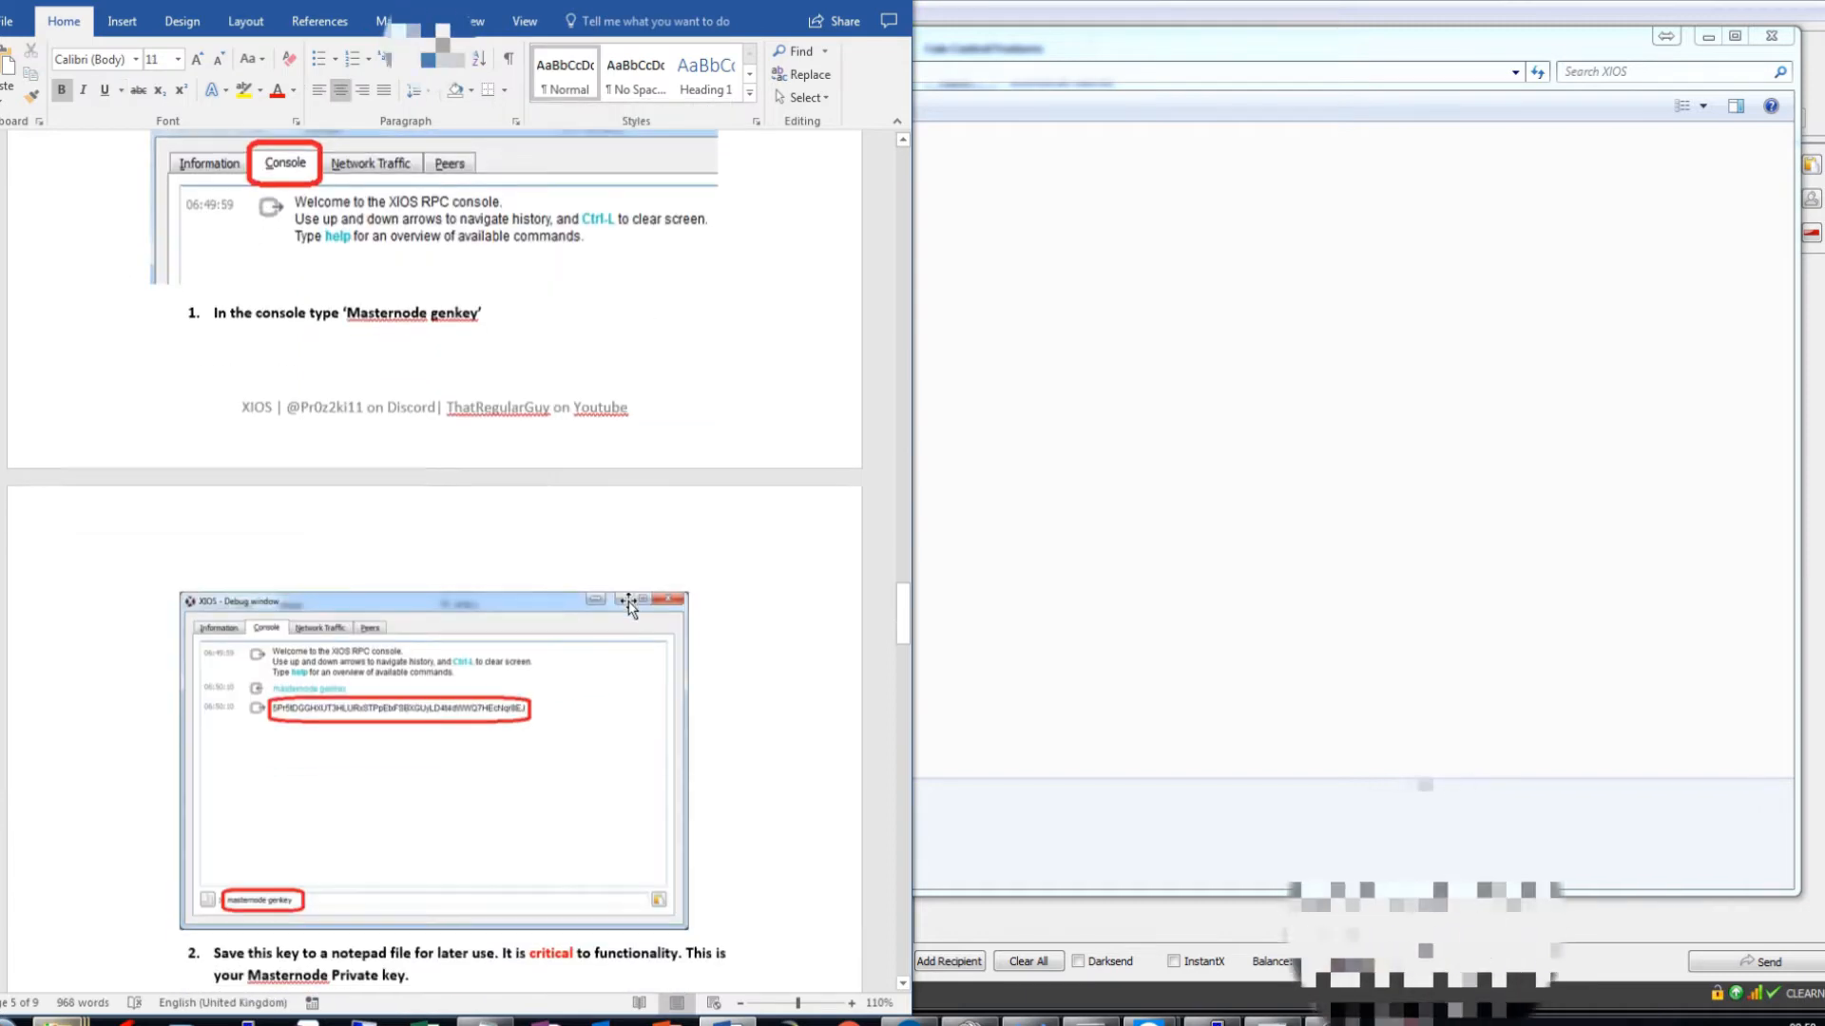
pyautogui.scroll(-3, 600, 594)
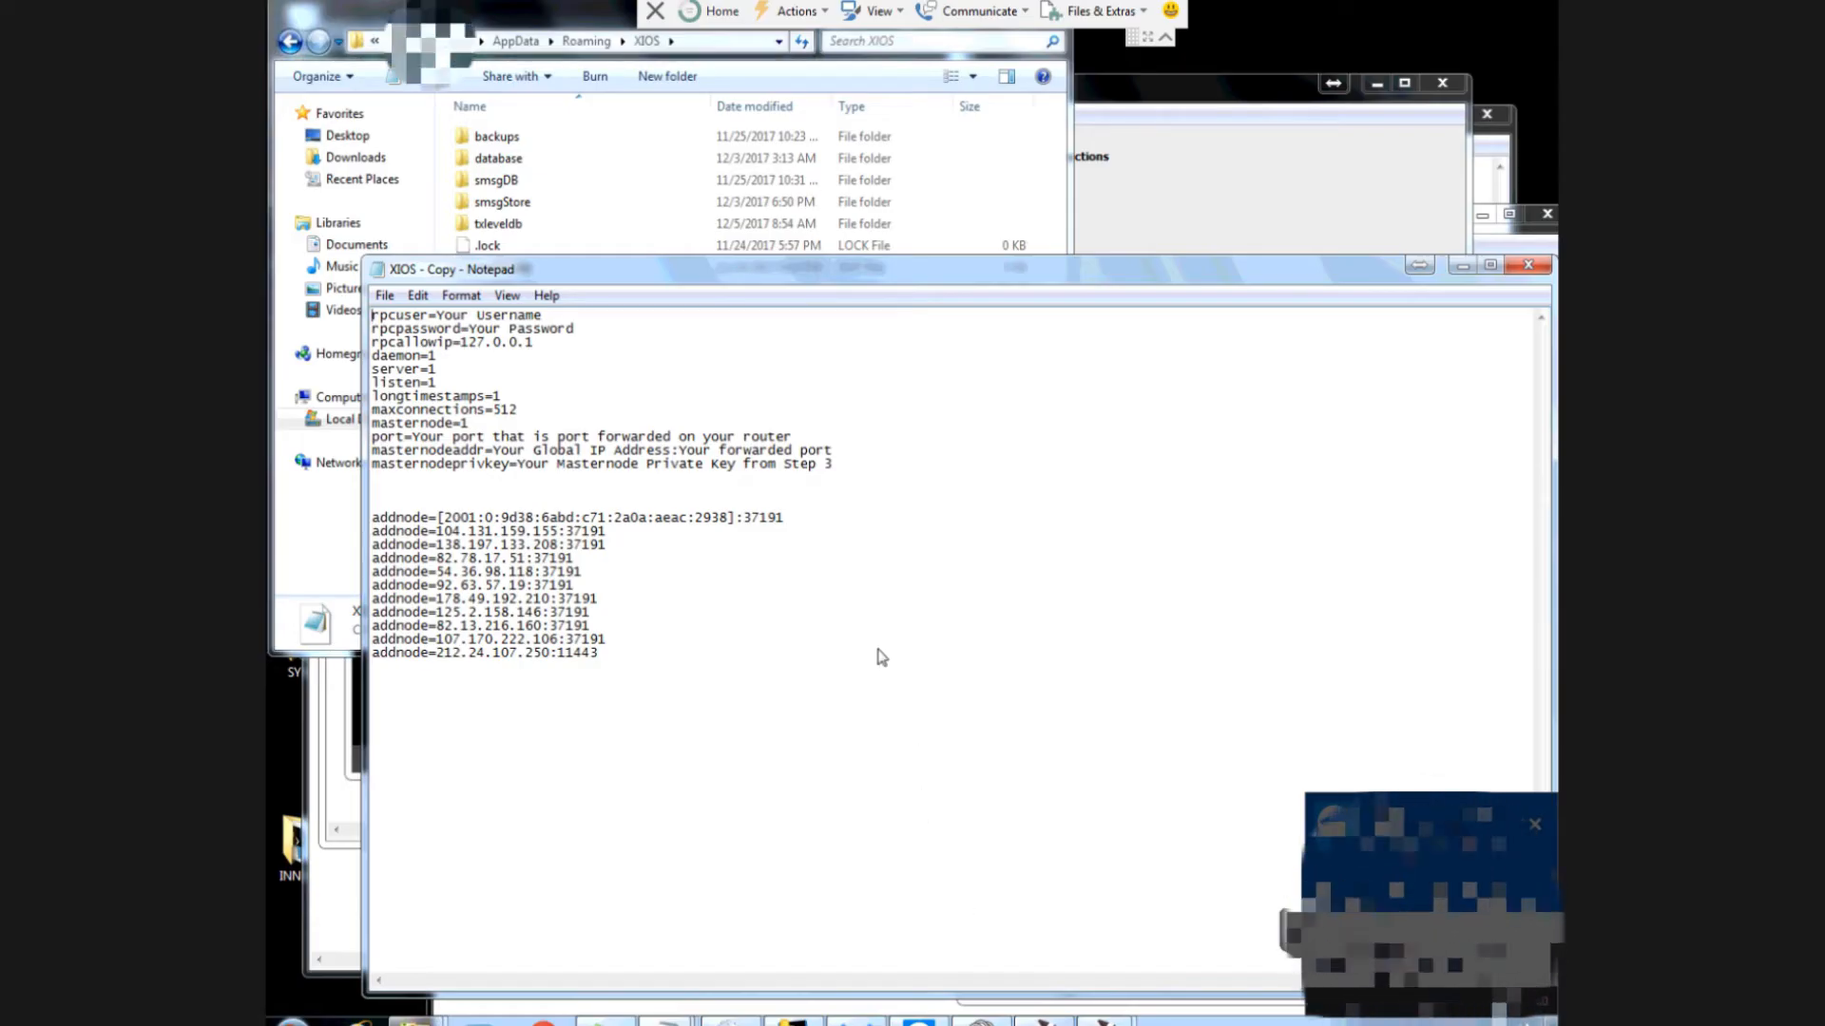
# Replace the rpcuser and rpcpassword placeholders with a custom username and password
pyautogui.moveTo(668, 650); pyautogui.dragTo(410, 499)
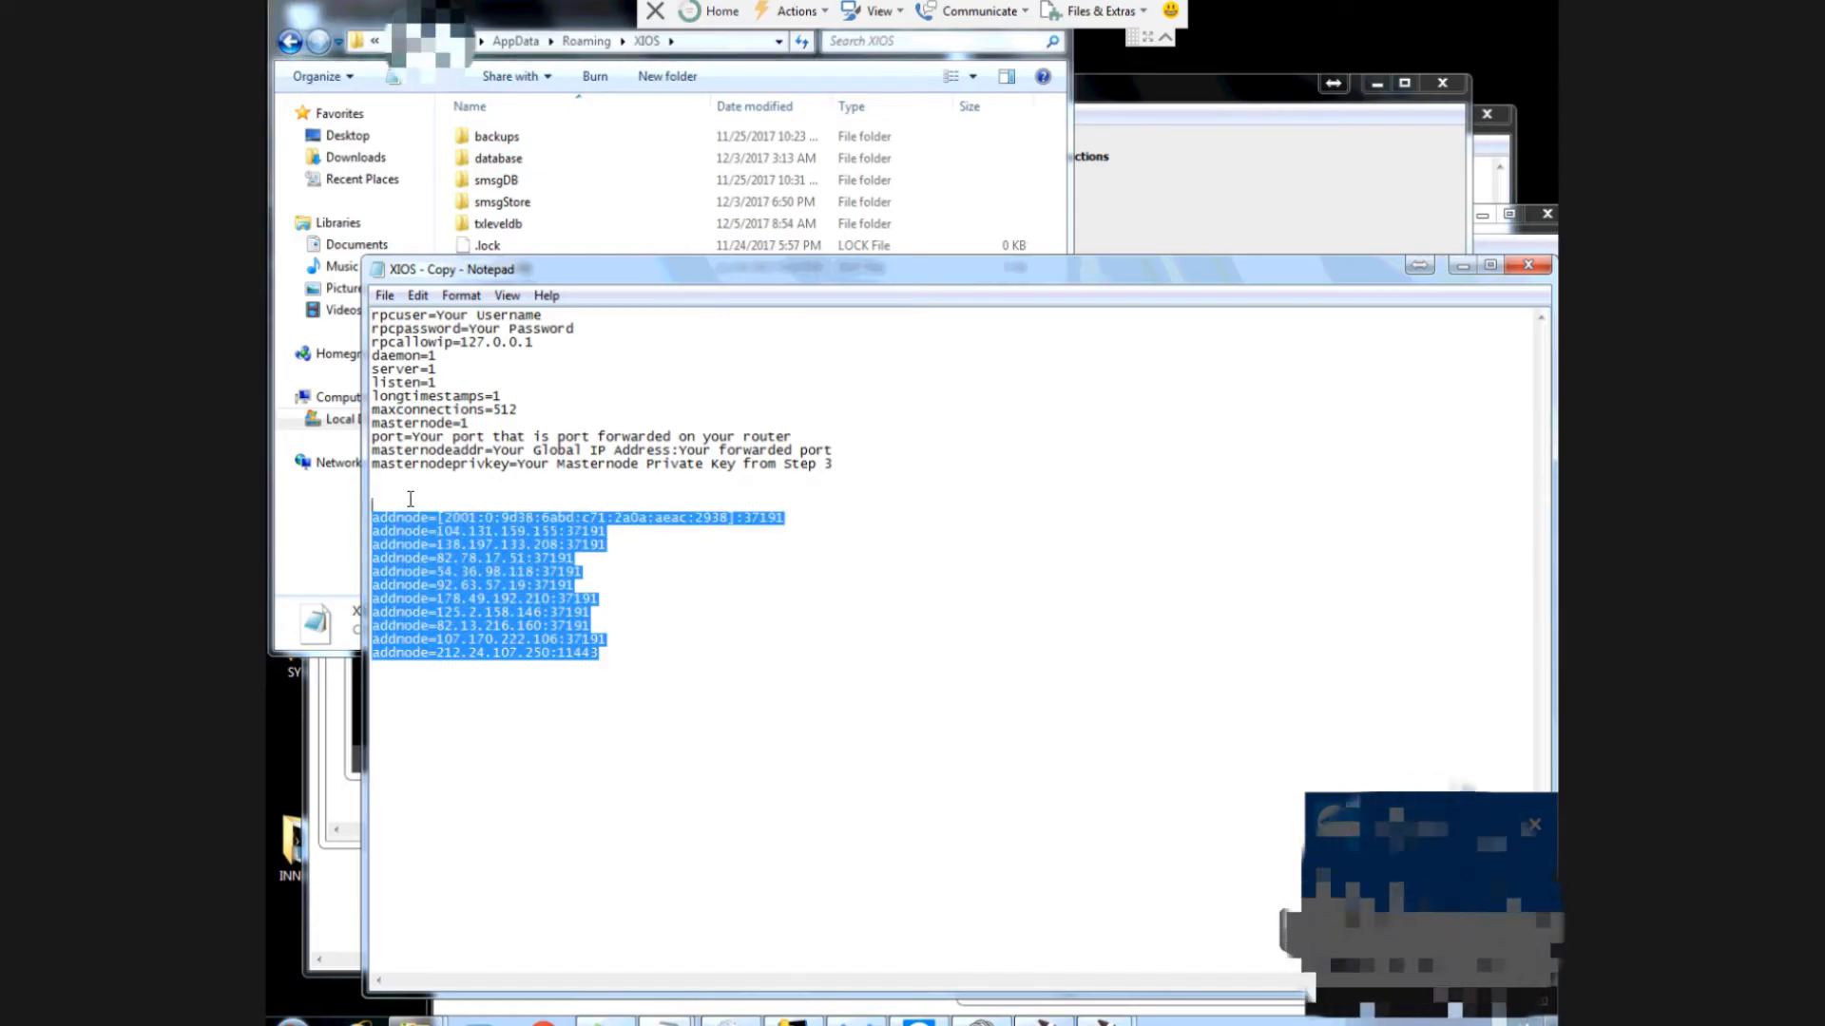
pyautogui.click(630, 324)
pyautogui.moveTo(545, 315); pyautogui.dragTo(435, 316)
pyautogui.press('BackSpace')
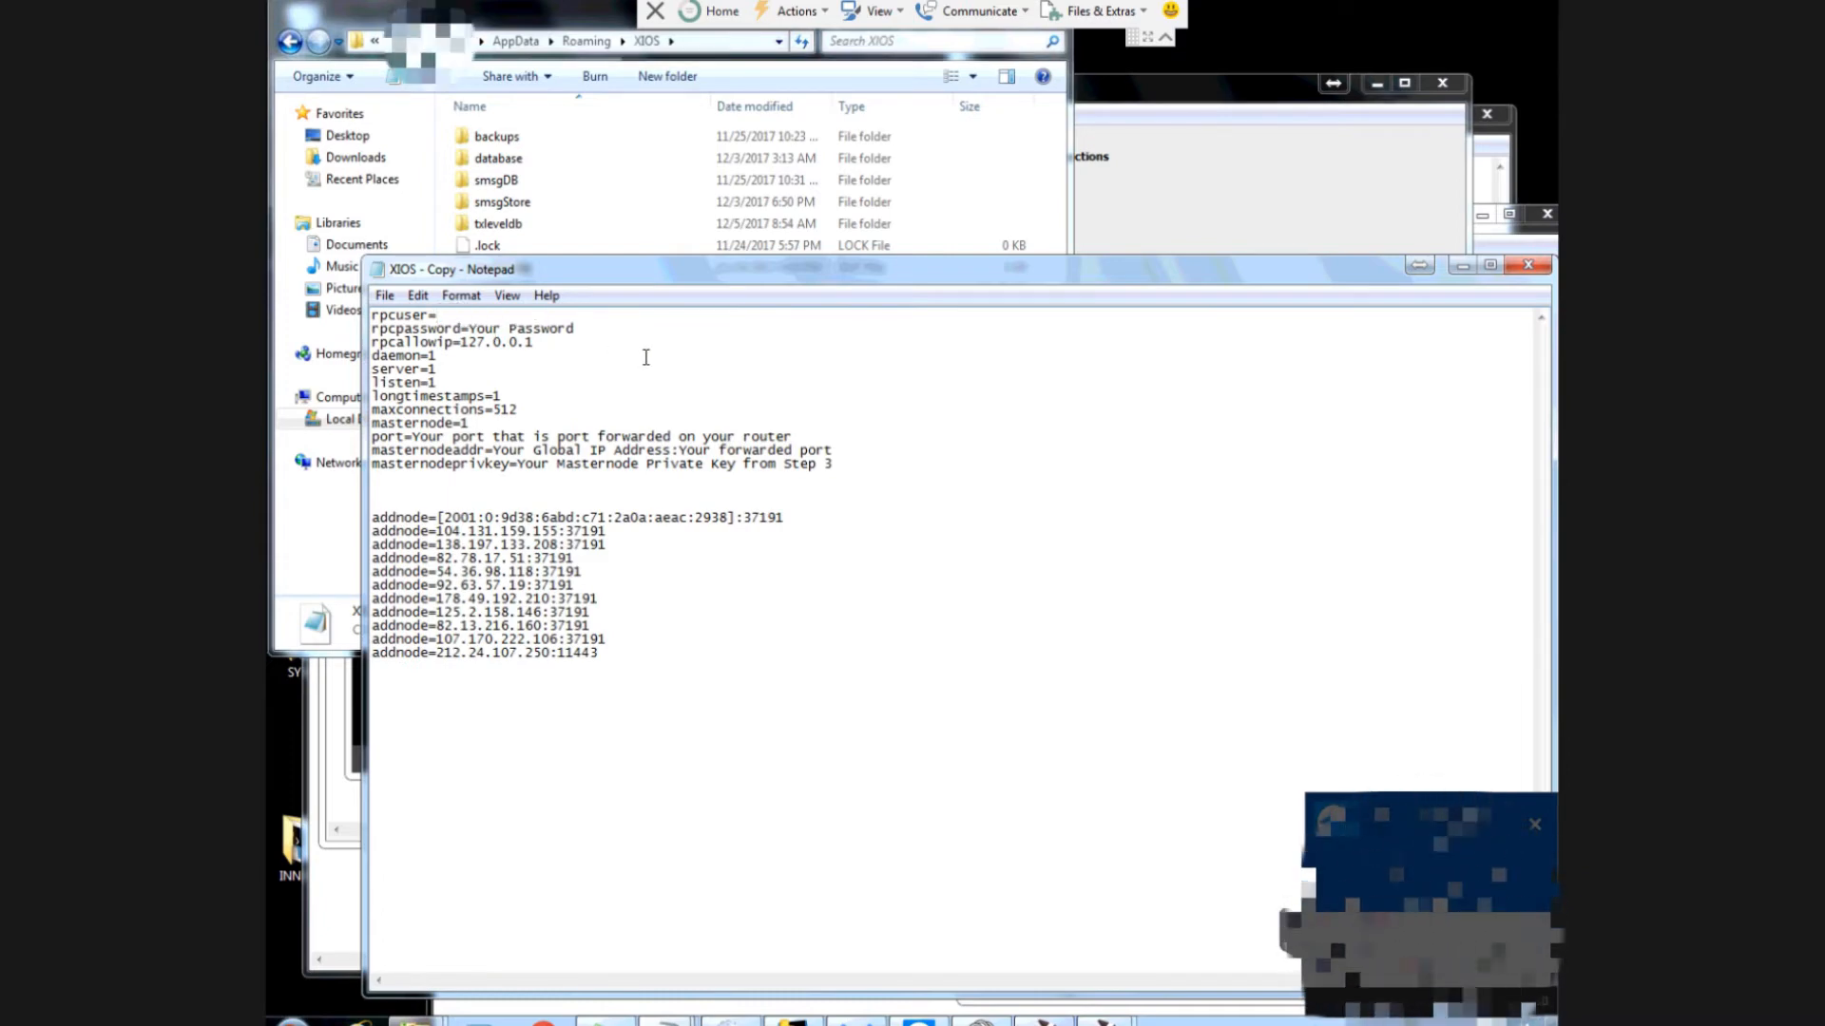
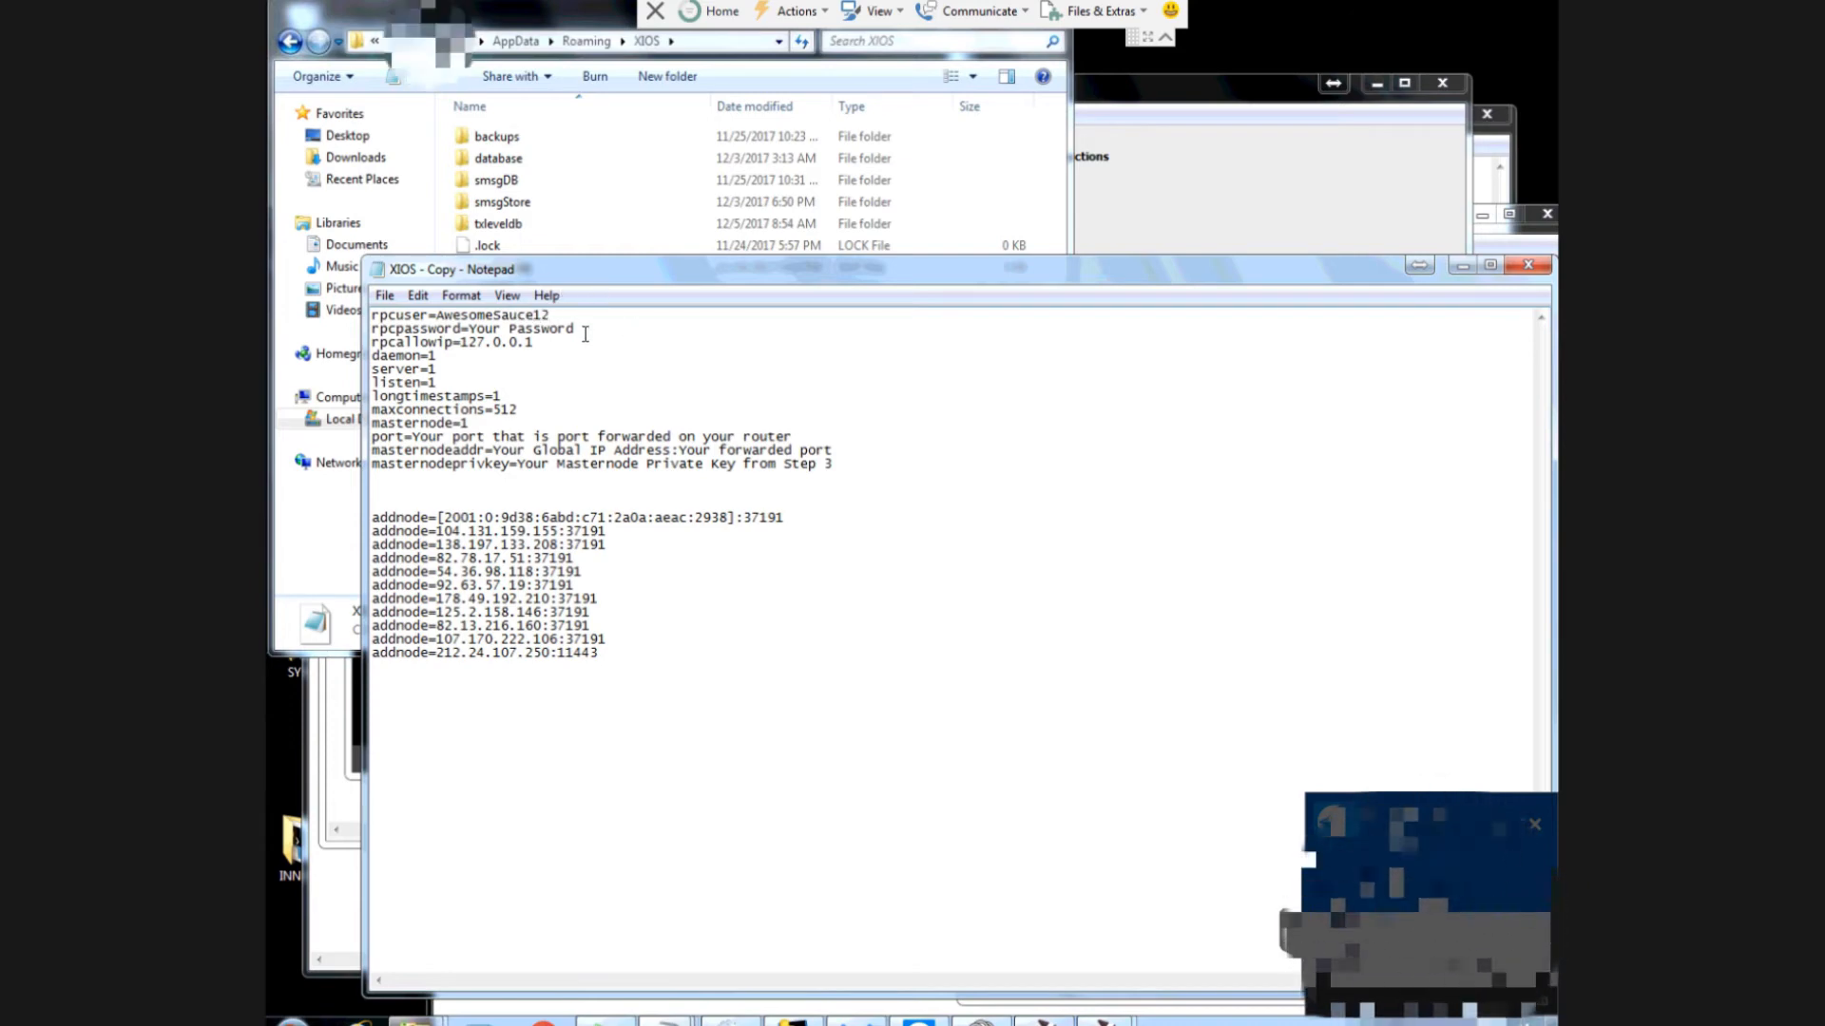
pyautogui.moveTo(585, 334); pyautogui.dragTo(509, 330)
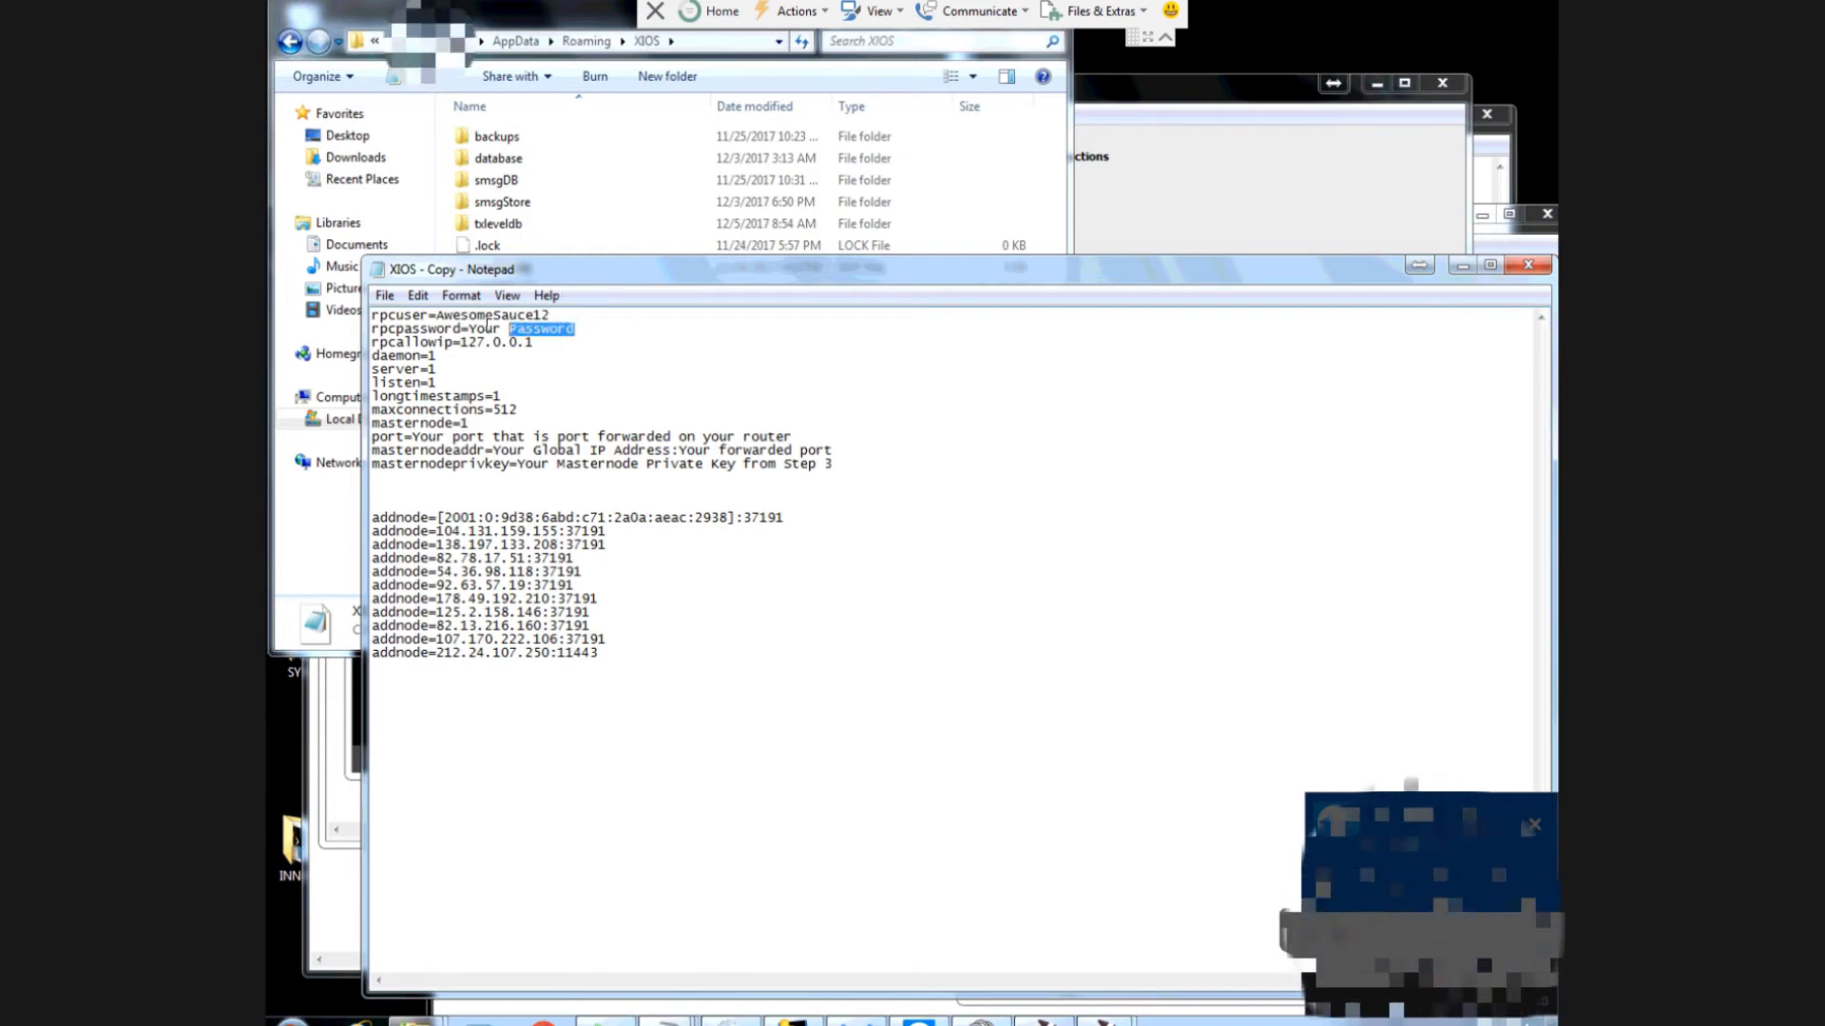
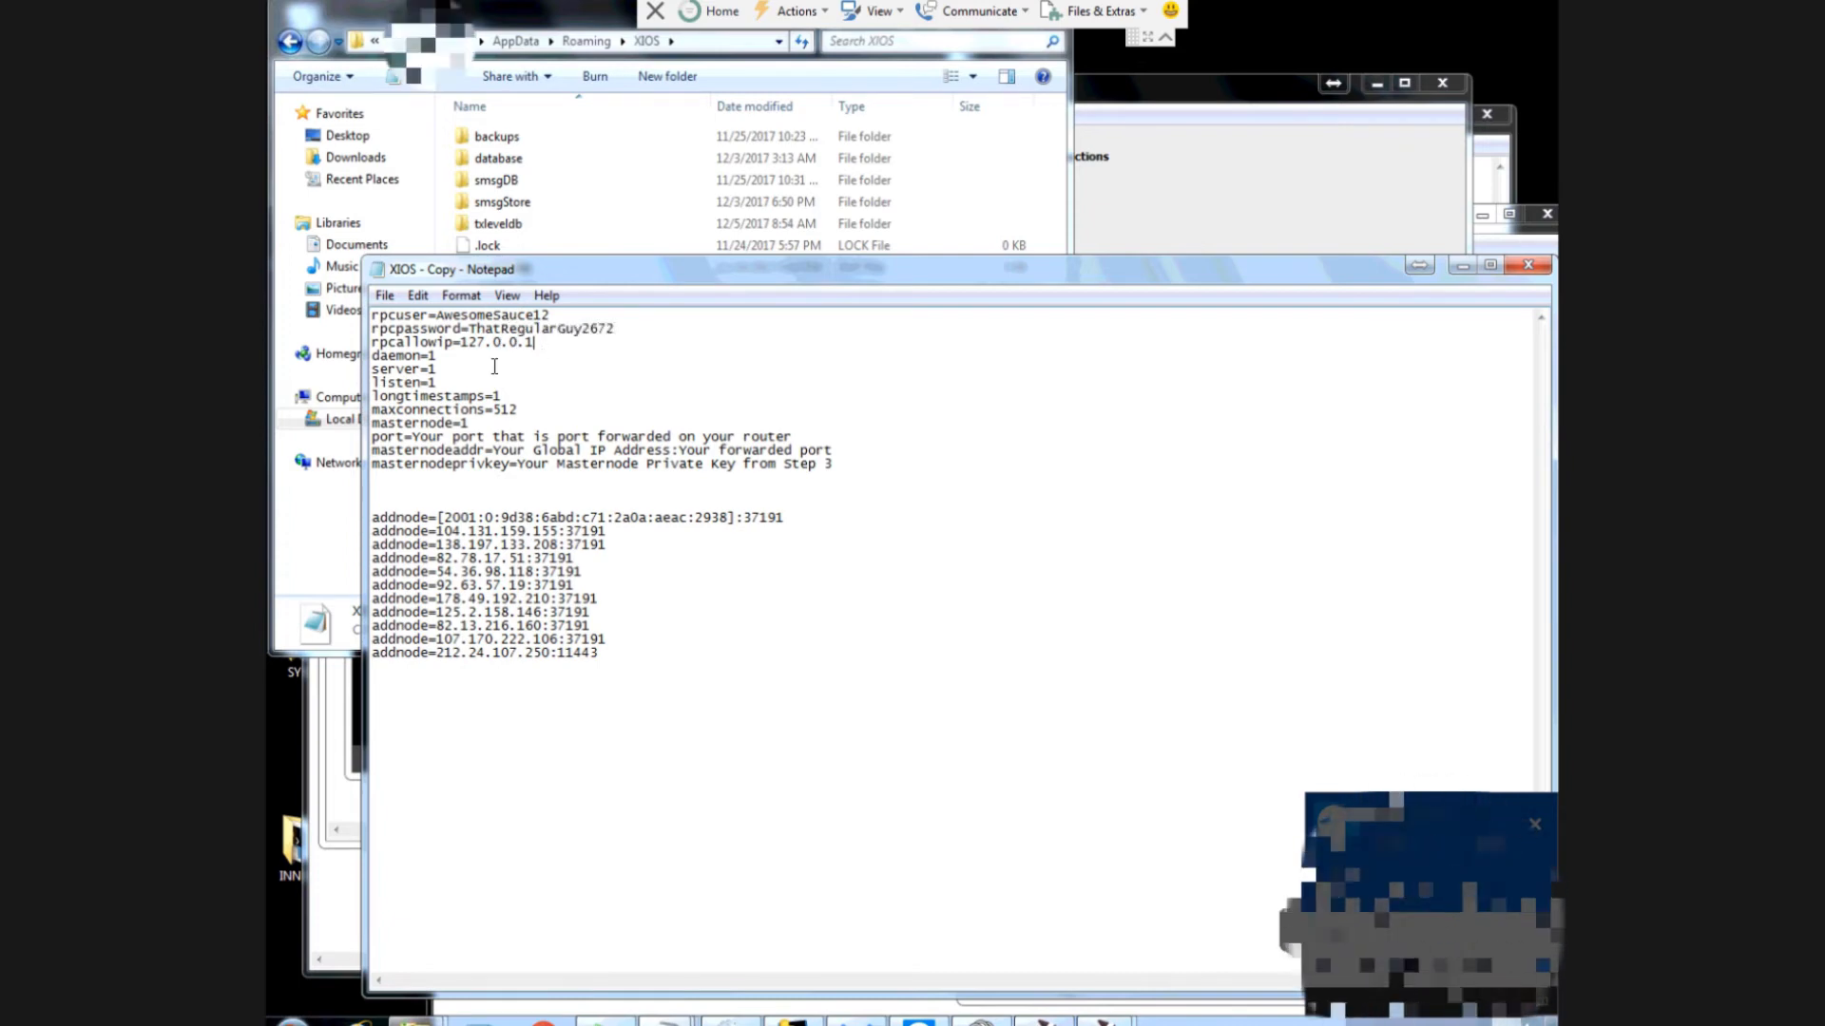
# Clear the placeholder text after port= in the config
pyautogui.click(480, 424)
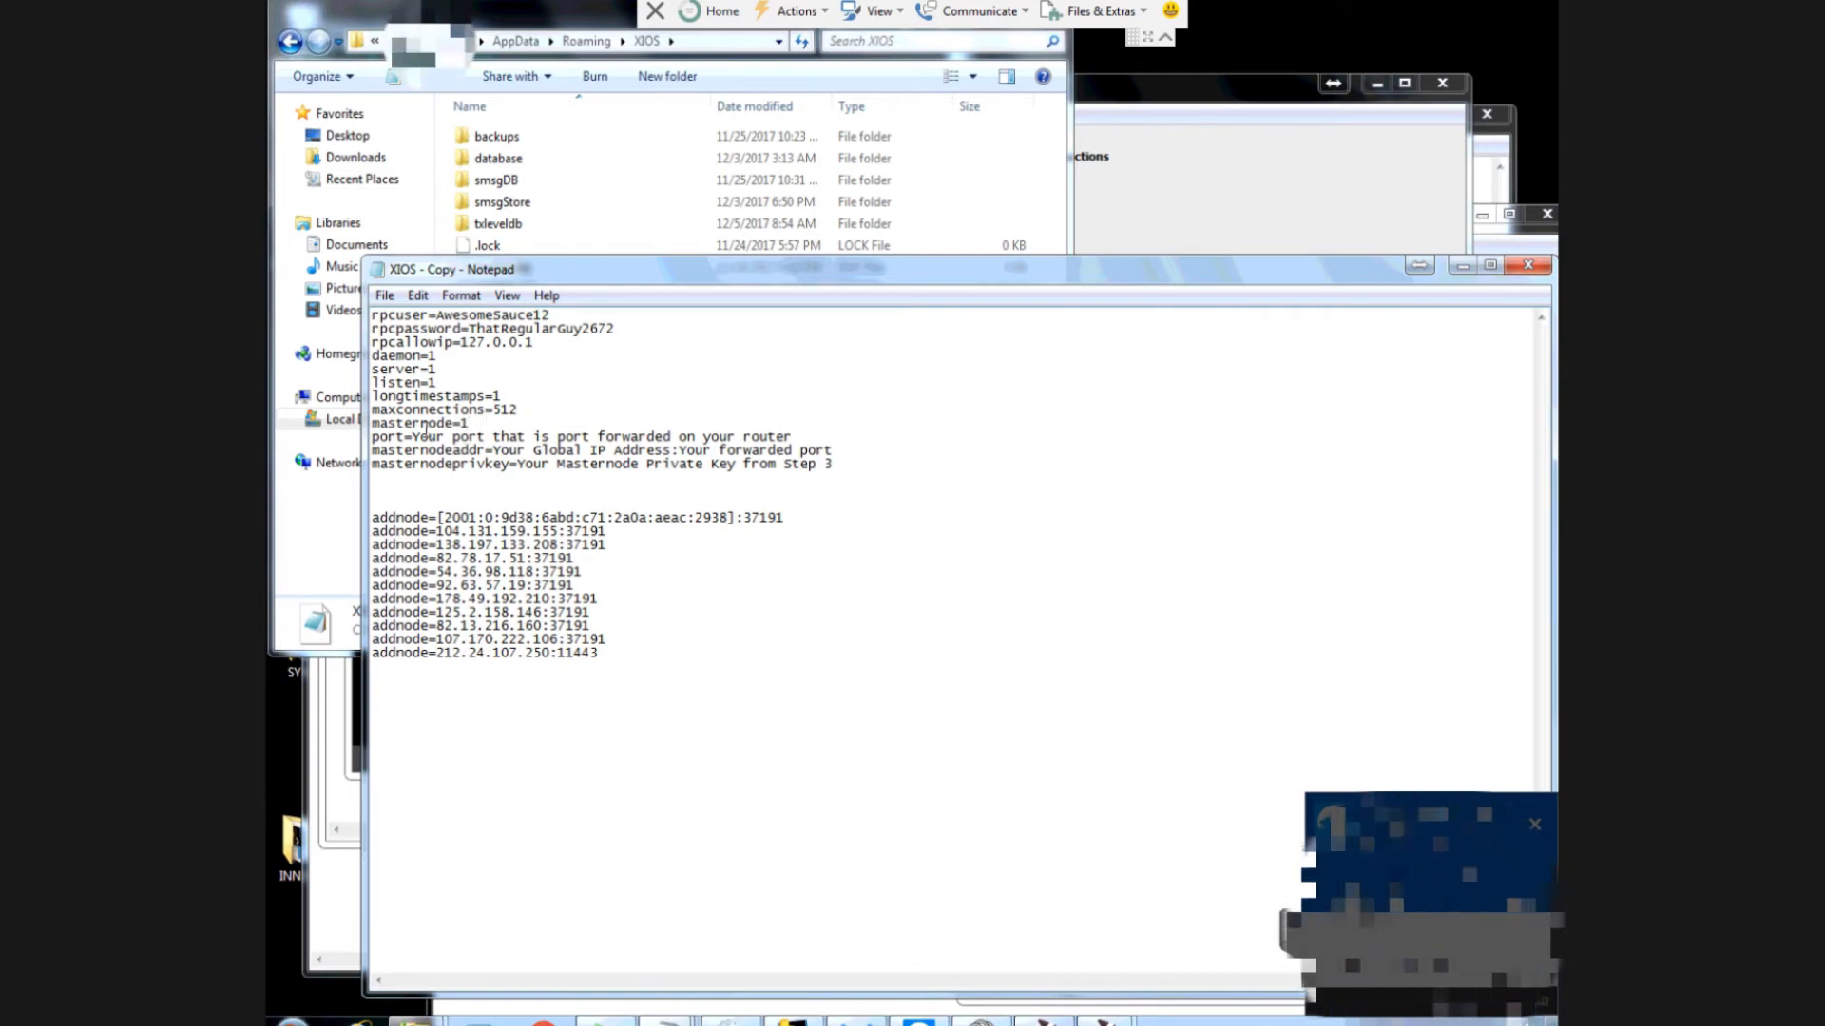
pyautogui.moveTo(415, 435); pyautogui.dragTo(878, 441)
pyautogui.press('BackSpace')
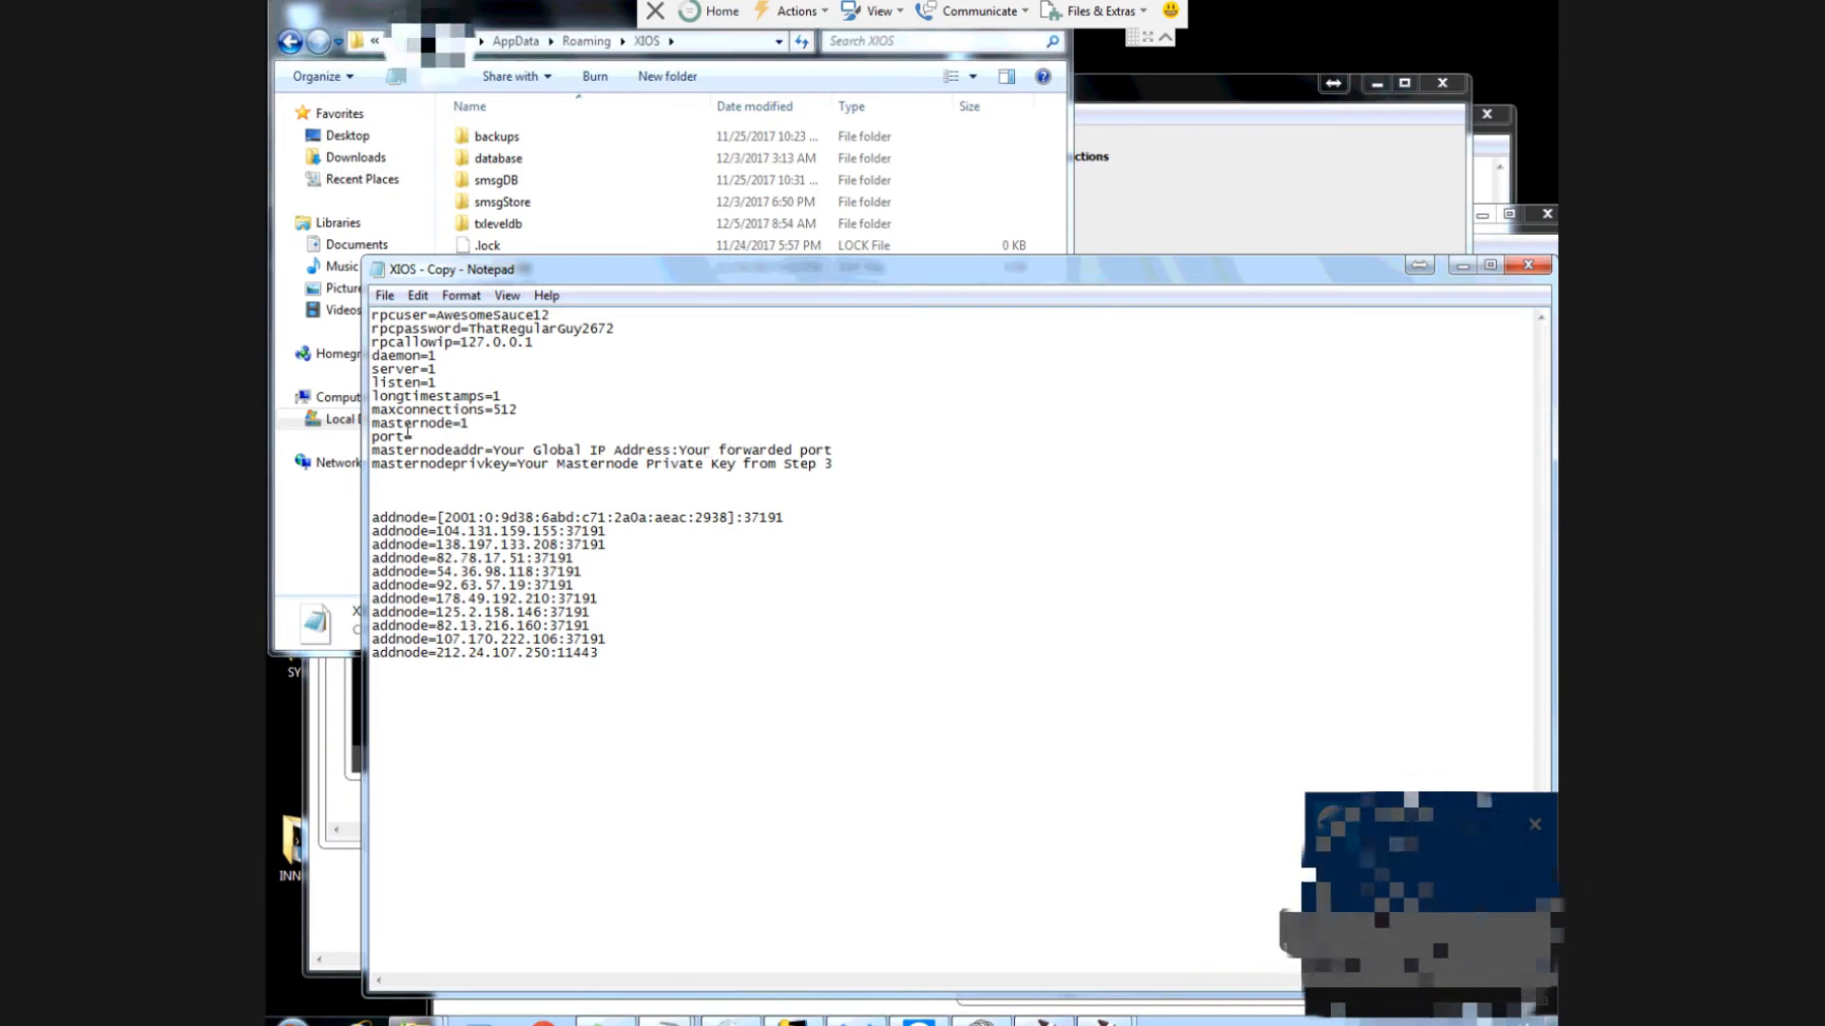
pyautogui.moveTo(417, 434)
pyautogui.mouseDown()
pyautogui.moveTo(376, 426)
pyautogui.moveTo(408, 439)
pyautogui.mouseUp()
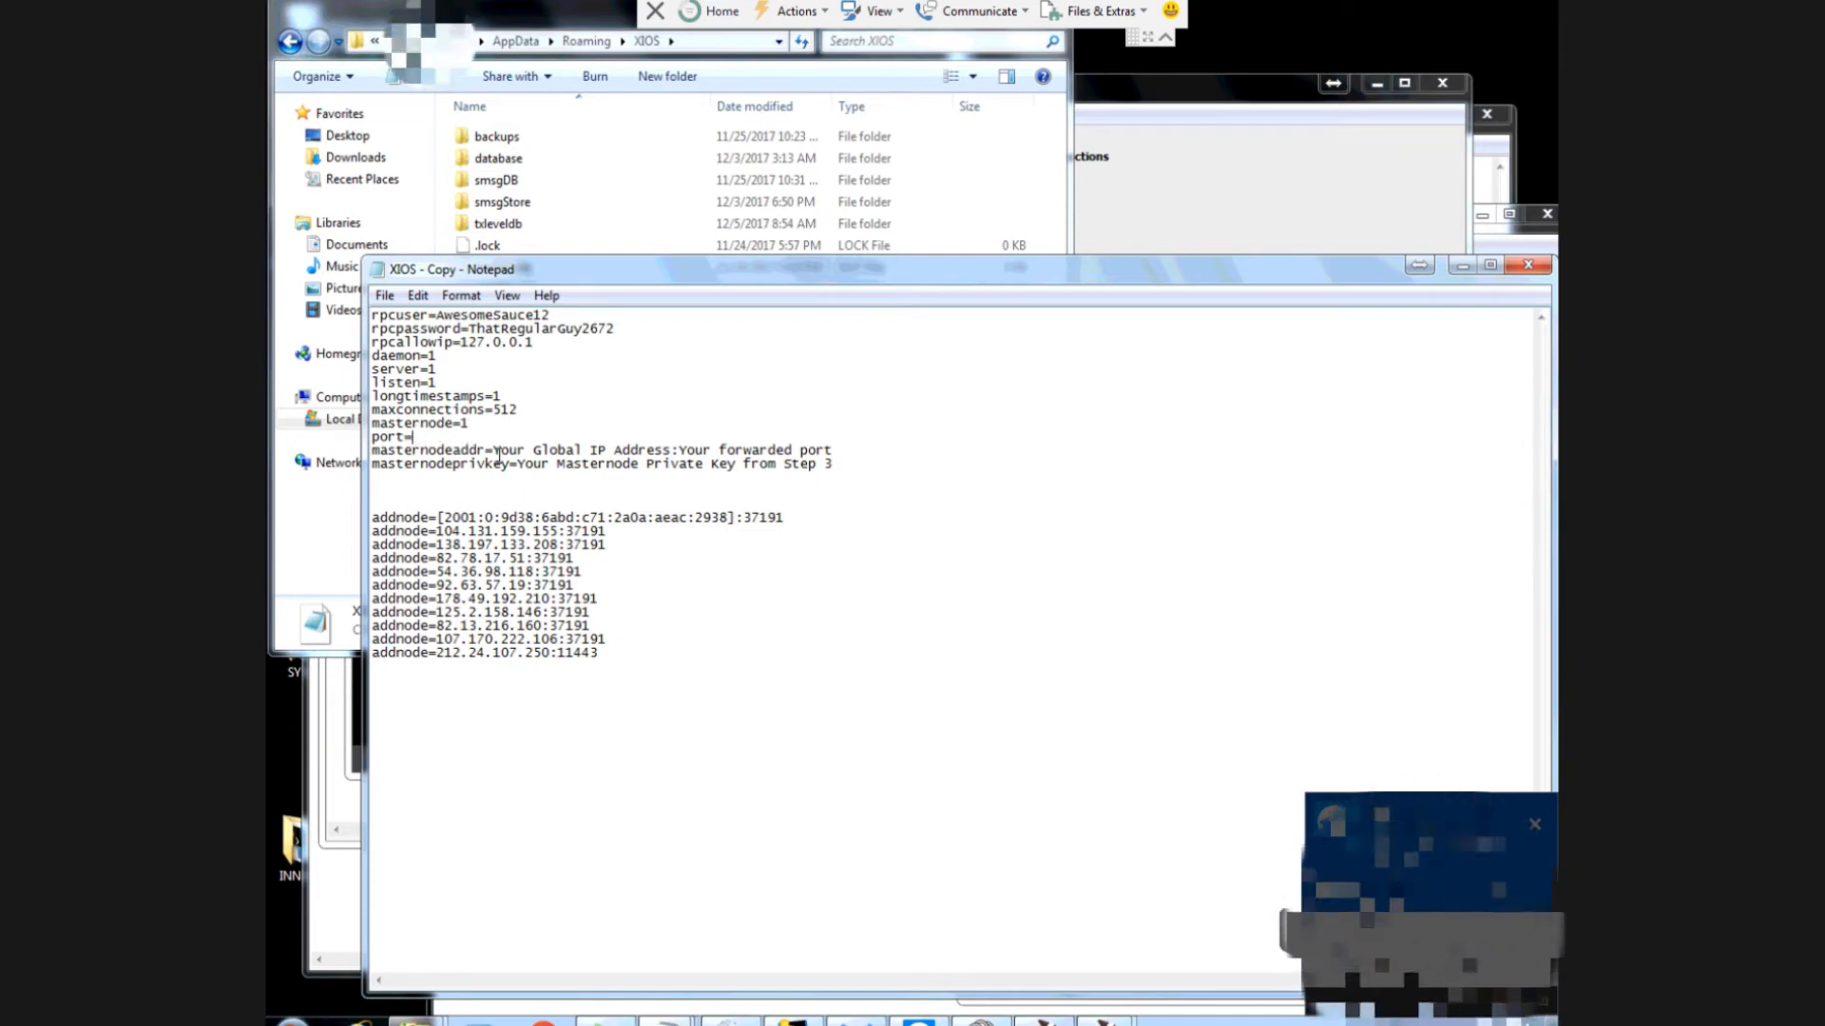
# Set the masternodeaddr IP to 207.782.91.26 in place of the Global IP placeholder
pyautogui.moveTo(493, 452); pyautogui.dragTo(672, 452)
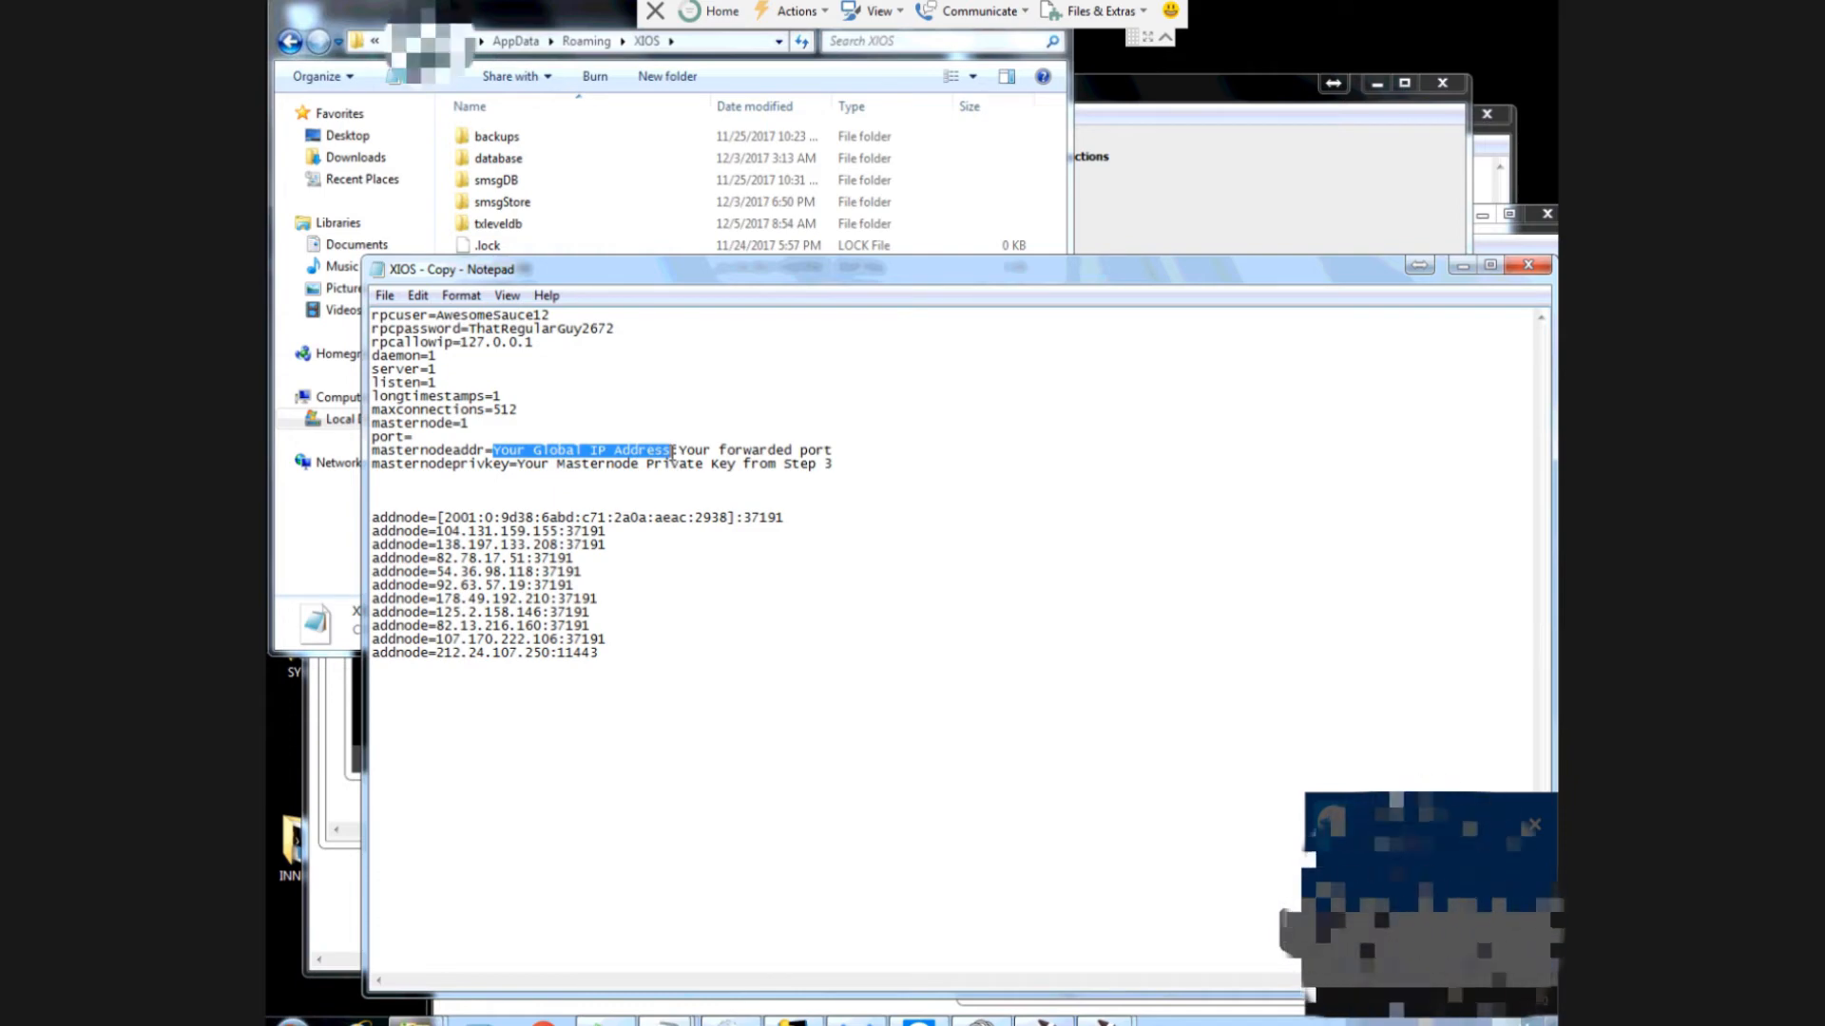
pyautogui.press('Delete')
pyautogui.write('207.782')
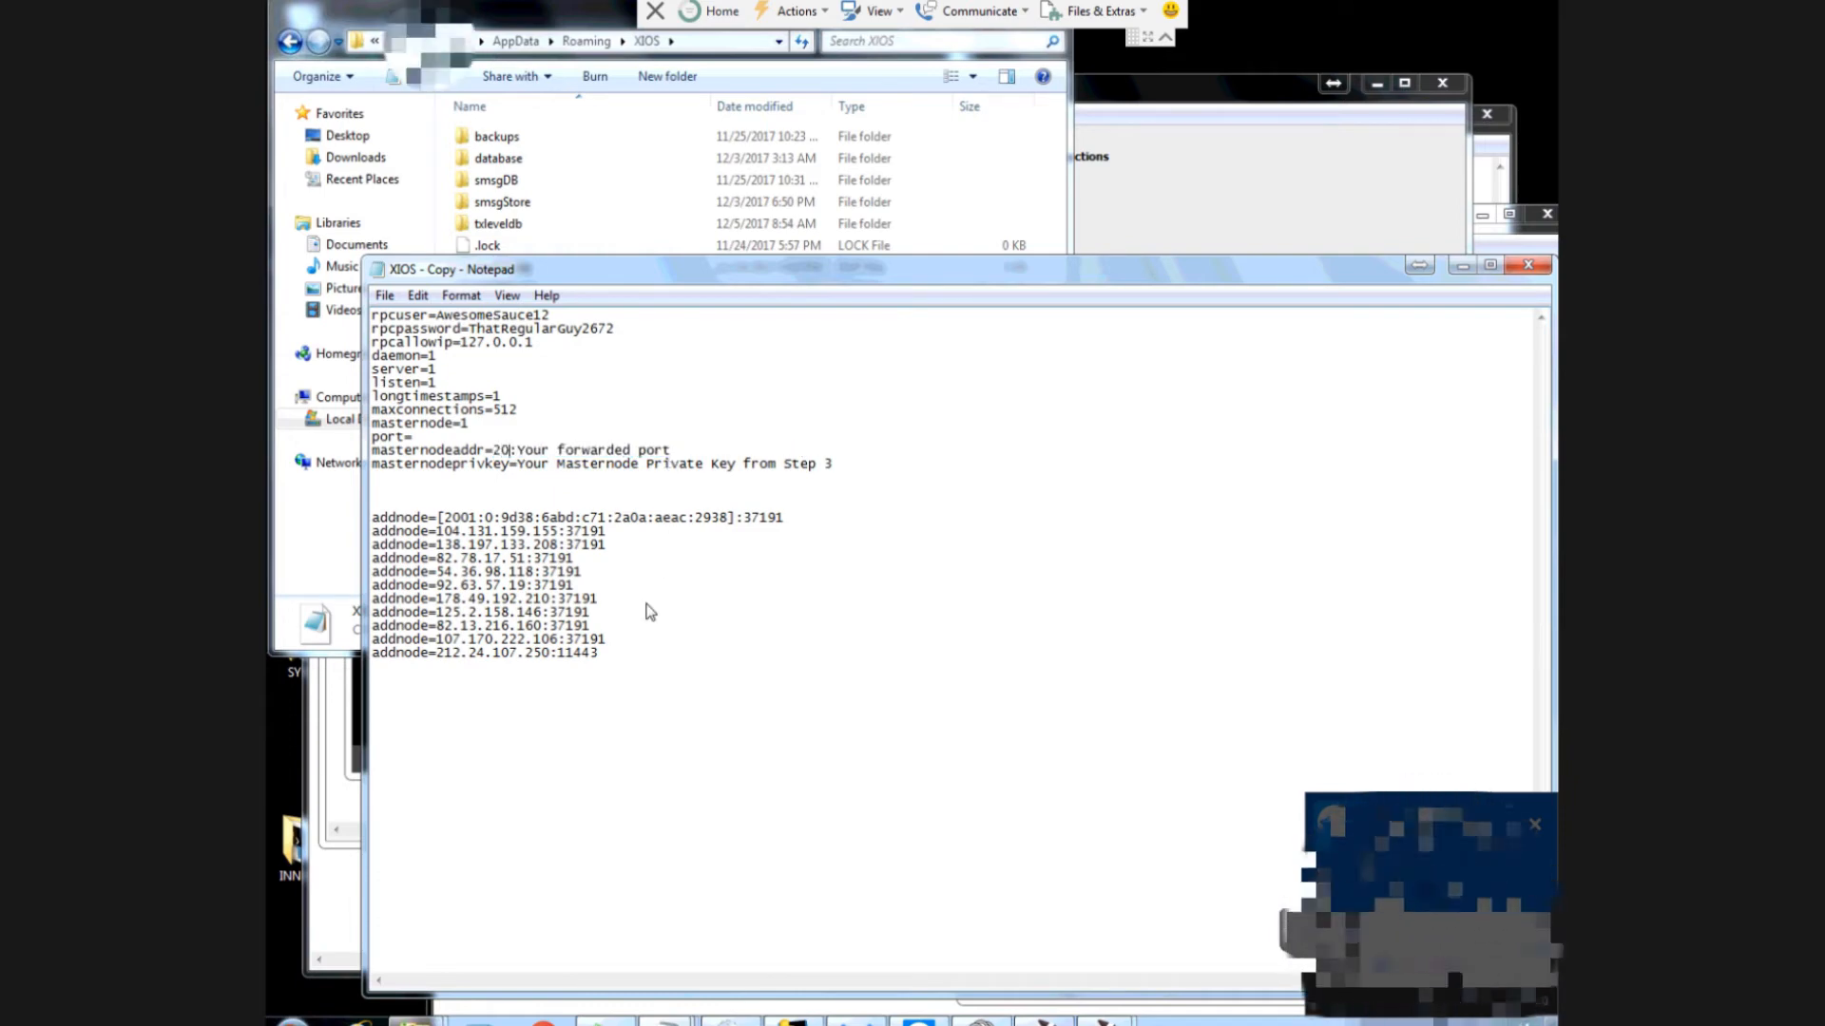
pyautogui.write('.')
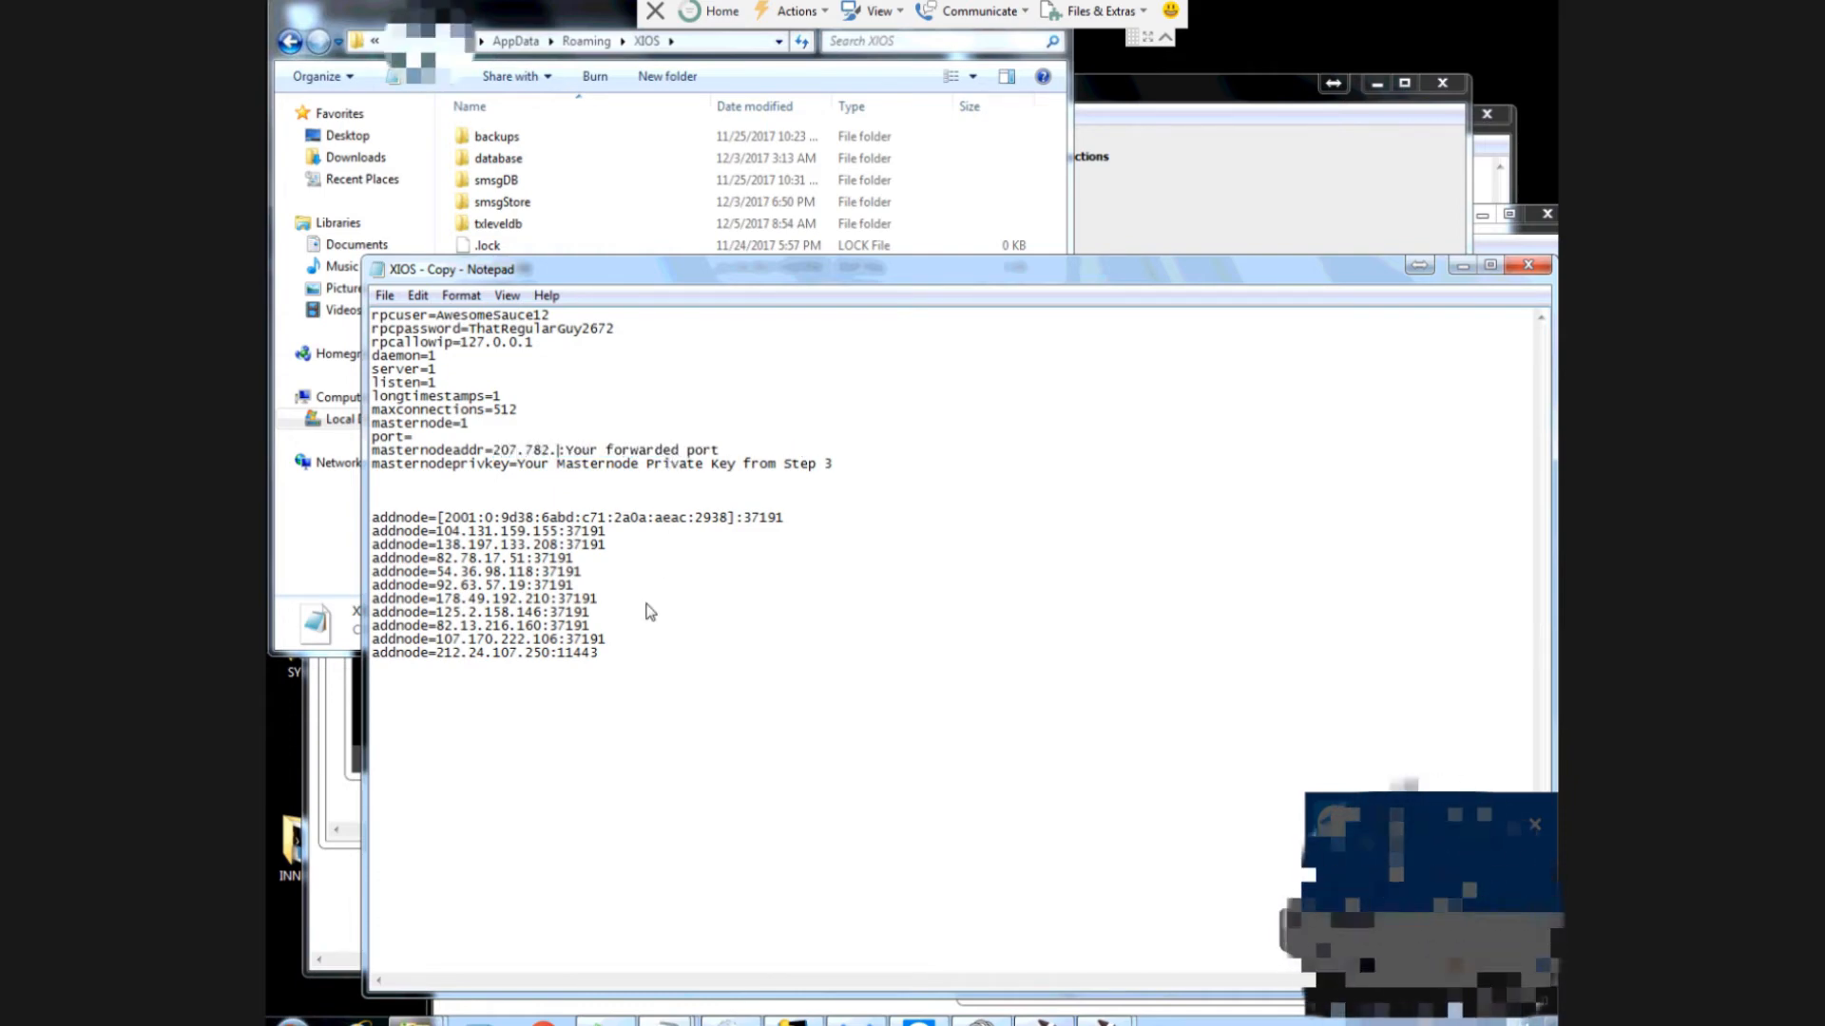
pyautogui.write('91.26')
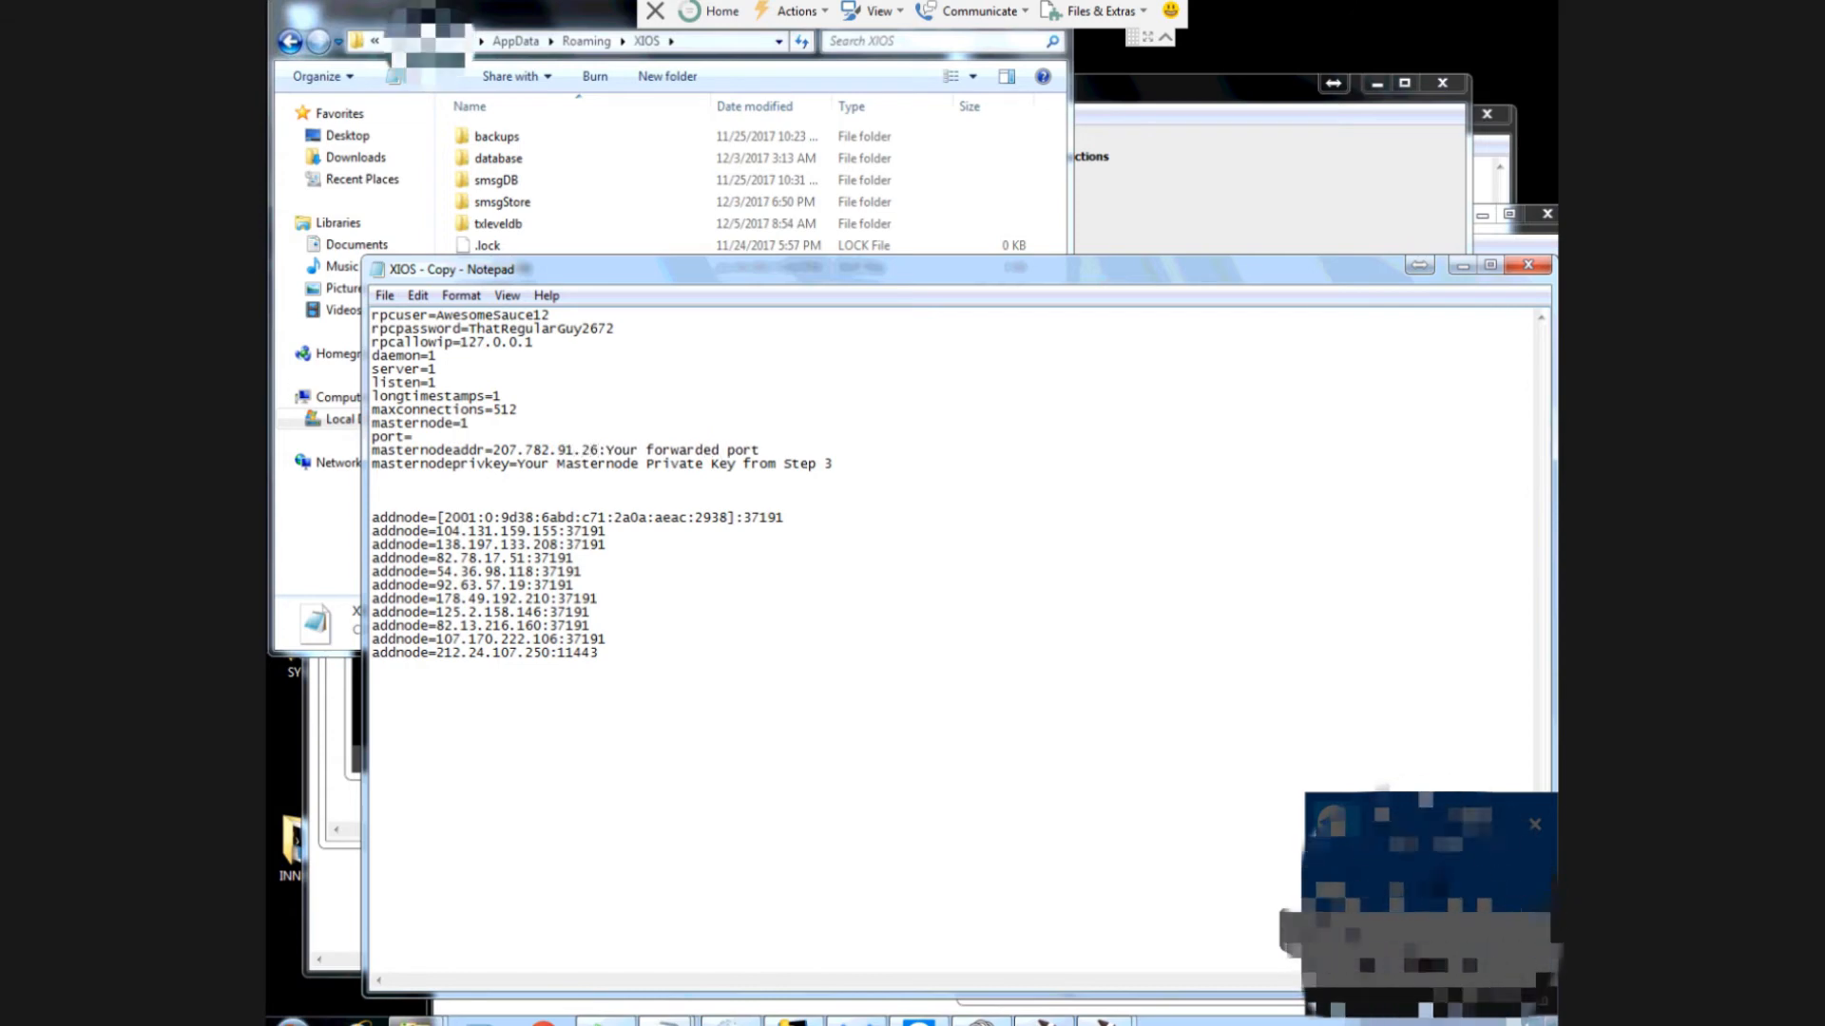
pyautogui.moveTo(493, 449); pyautogui.dragTo(600, 456)
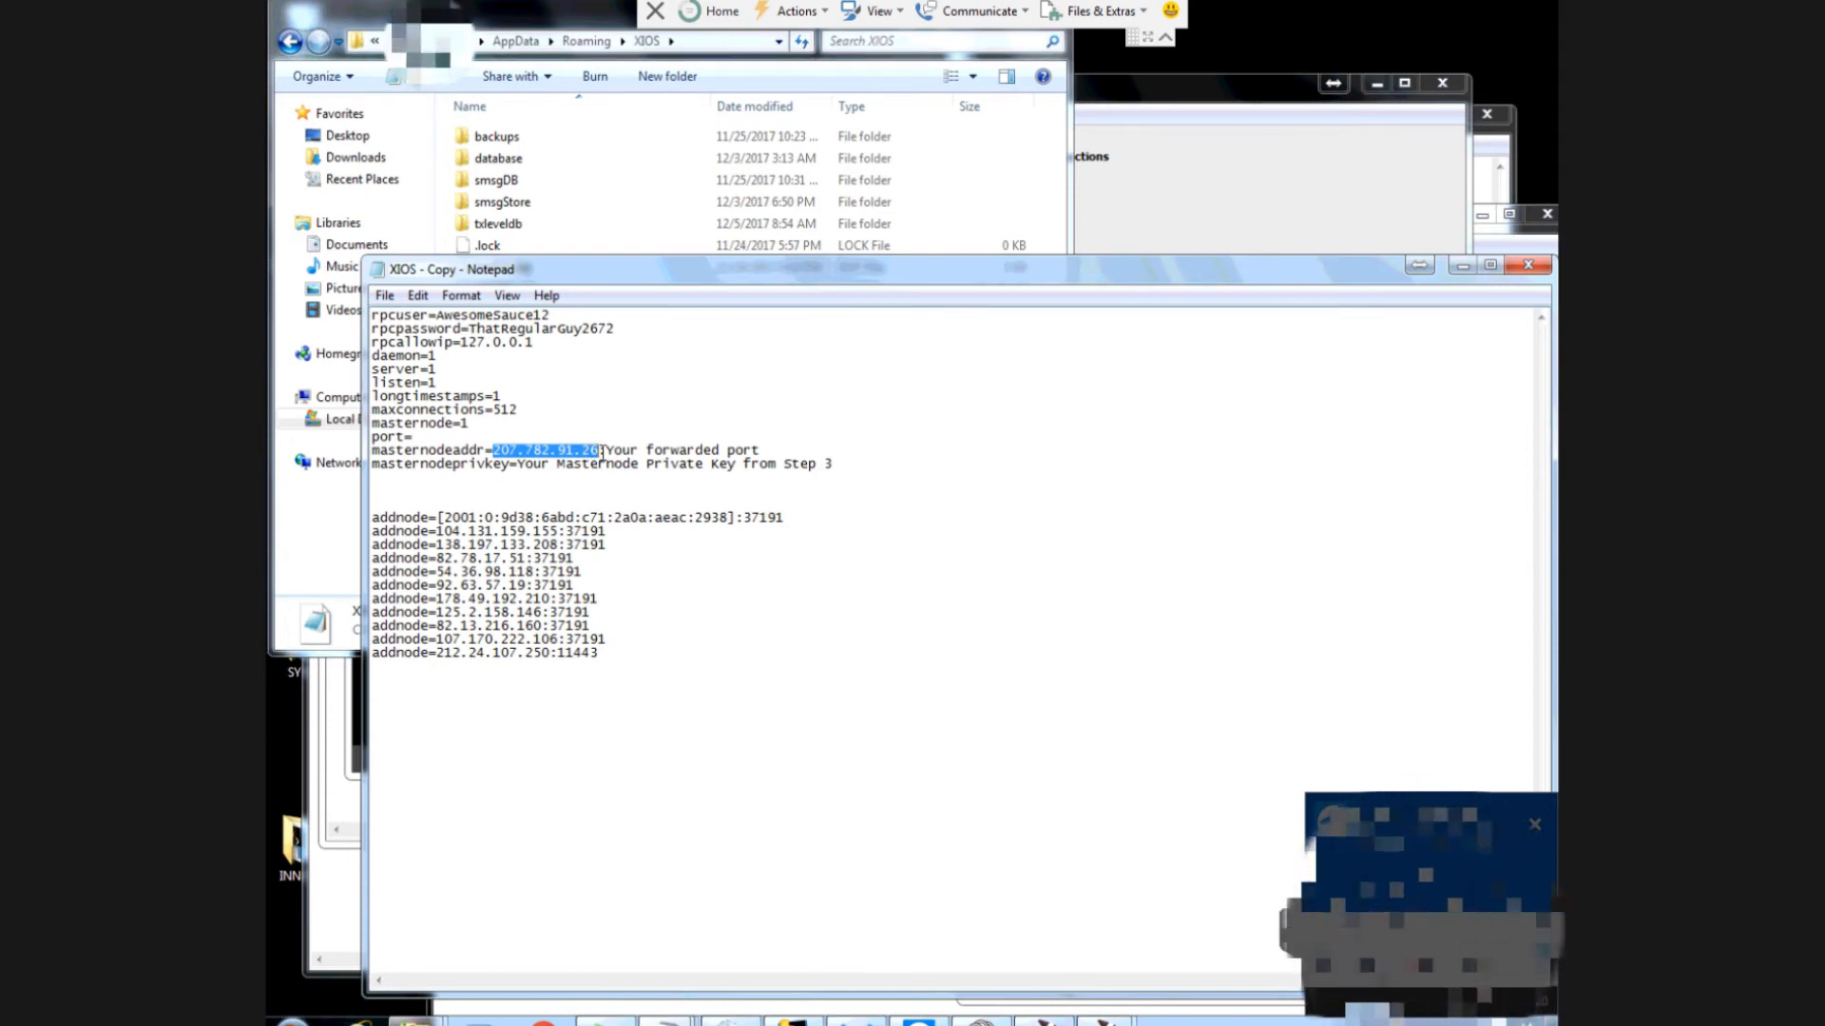
pyautogui.click(593, 450)
# Enter port 8969 for the address and port= line, and empty the masternodeprivkey placeholder
pyautogui.moveTo(600, 449); pyautogui.dragTo(495, 450)
pyautogui.click(551, 438)
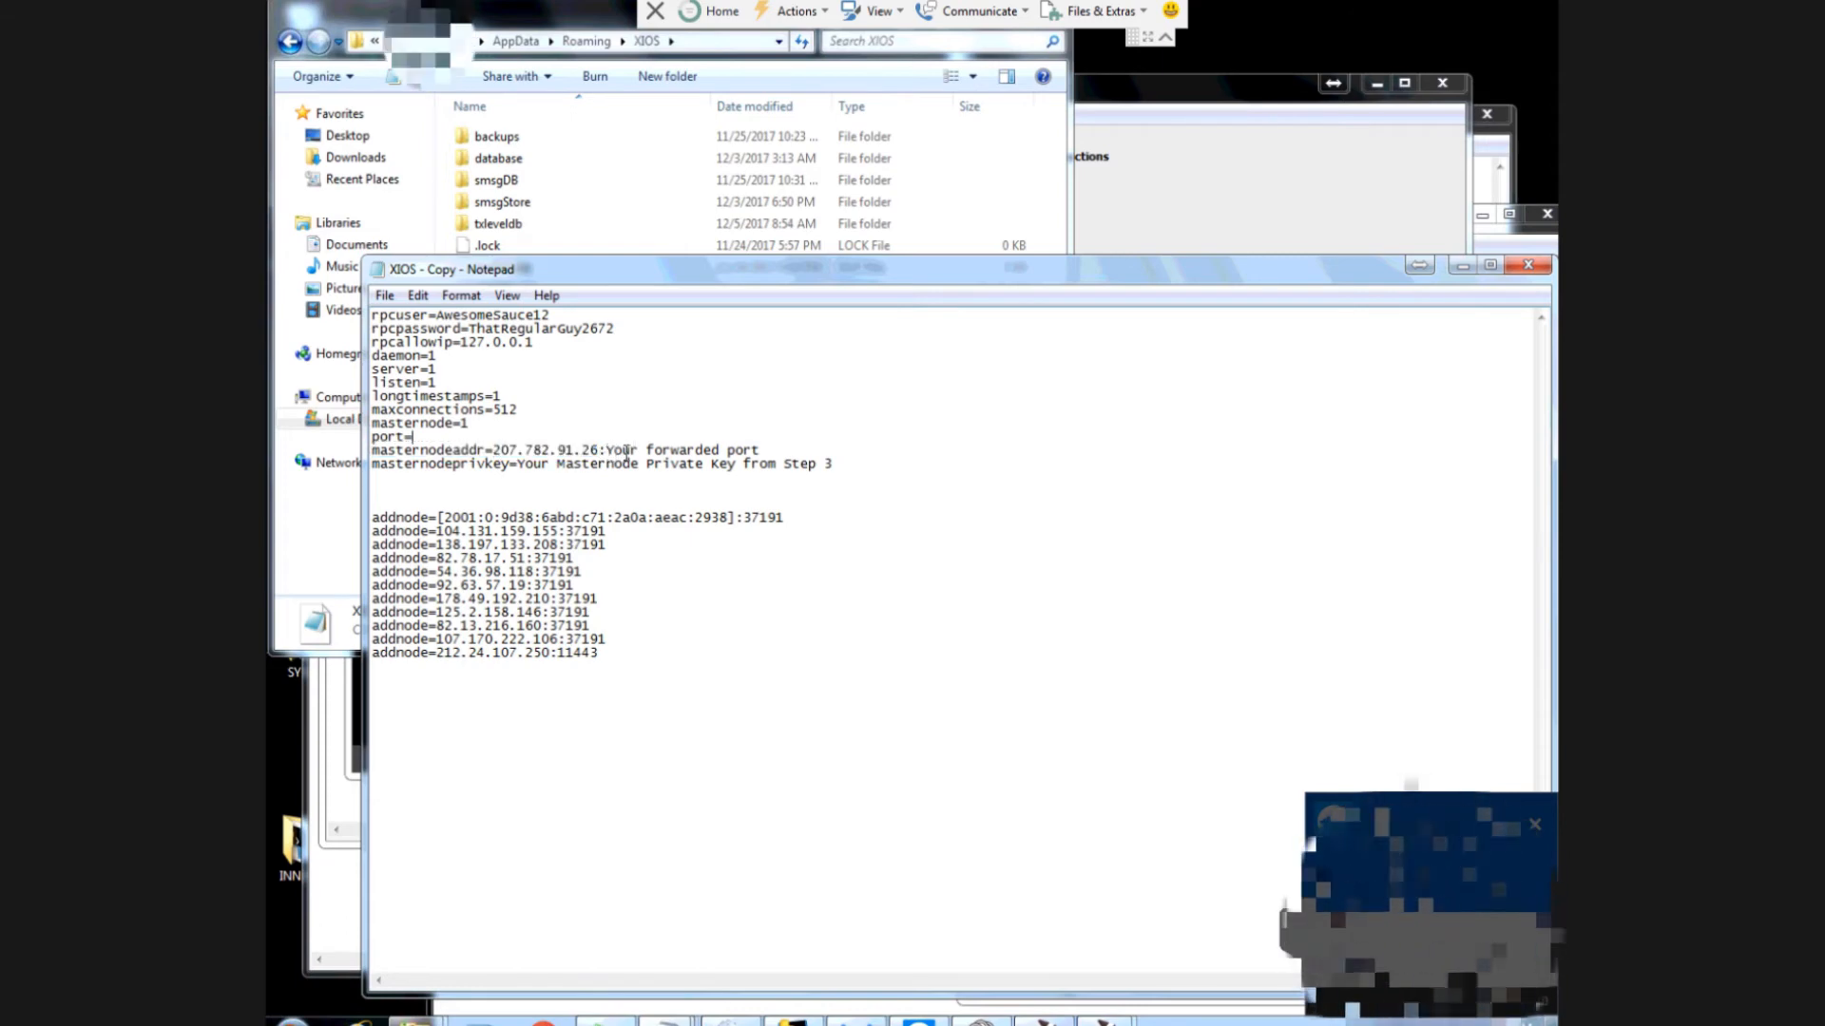
pyautogui.moveTo(605, 449); pyautogui.dragTo(763, 452)
pyautogui.press('BackSpace')
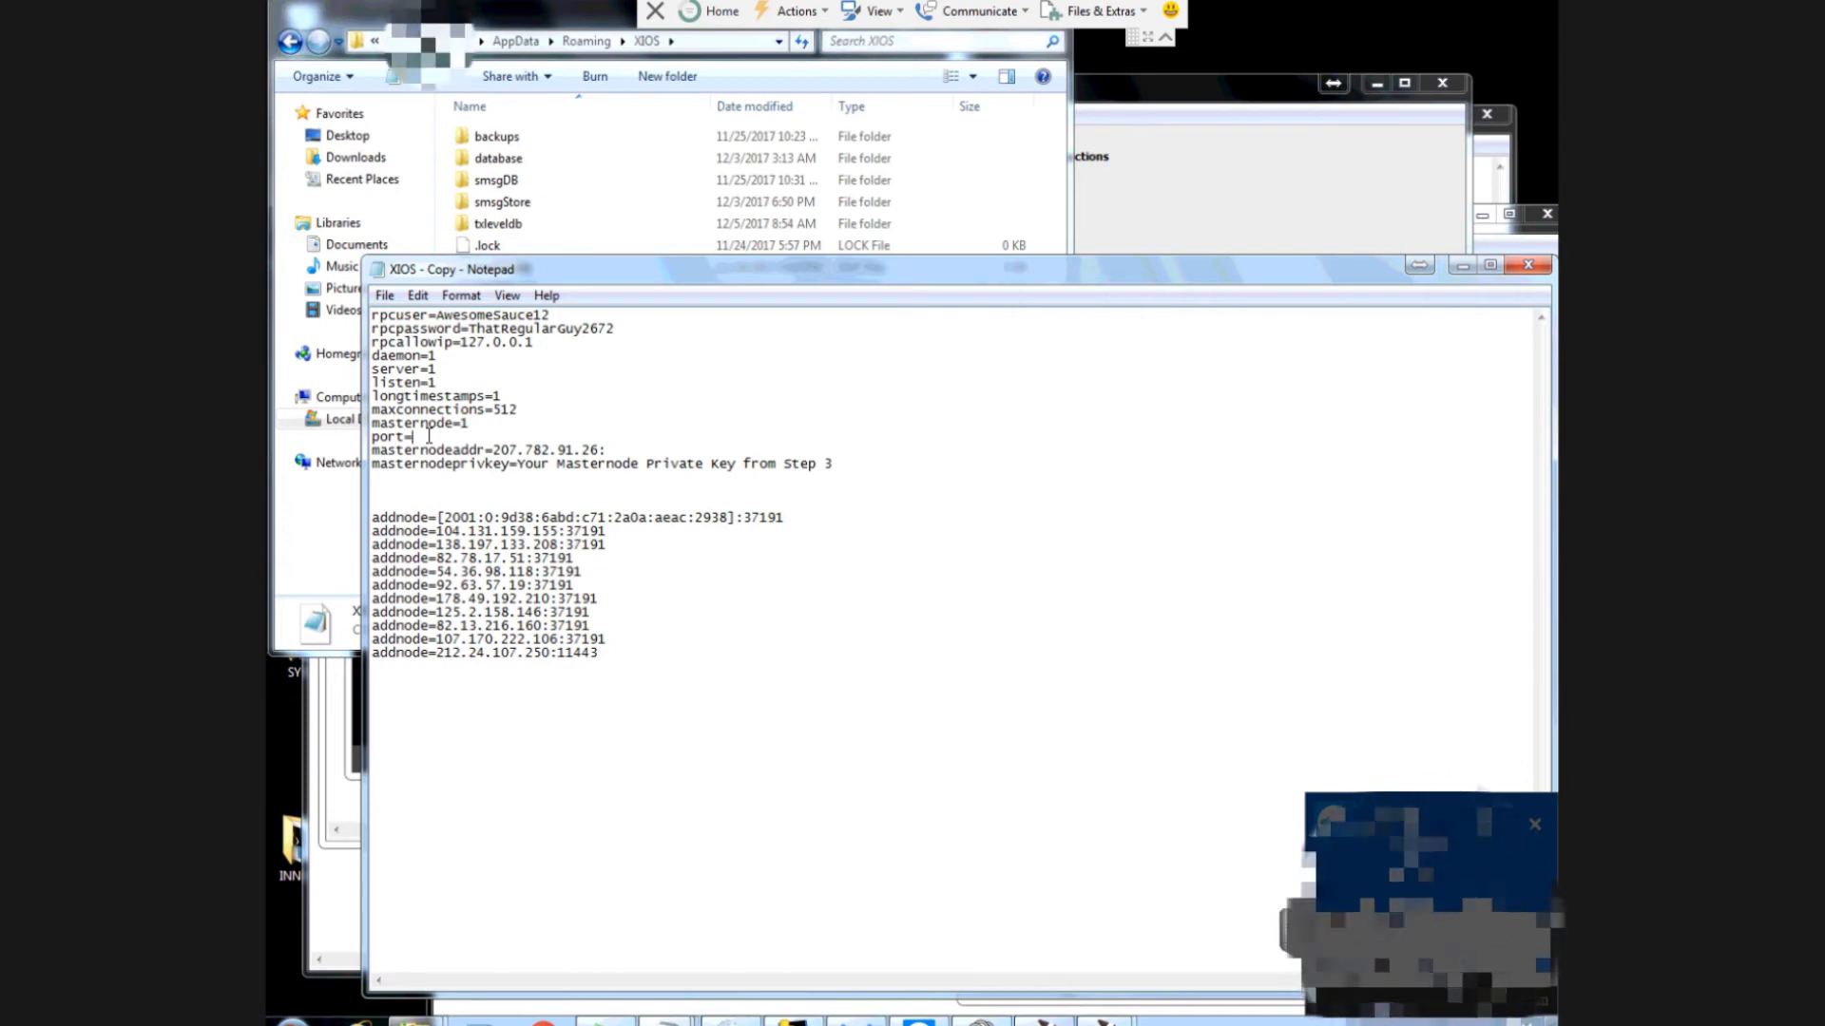
pyautogui.write('8969')
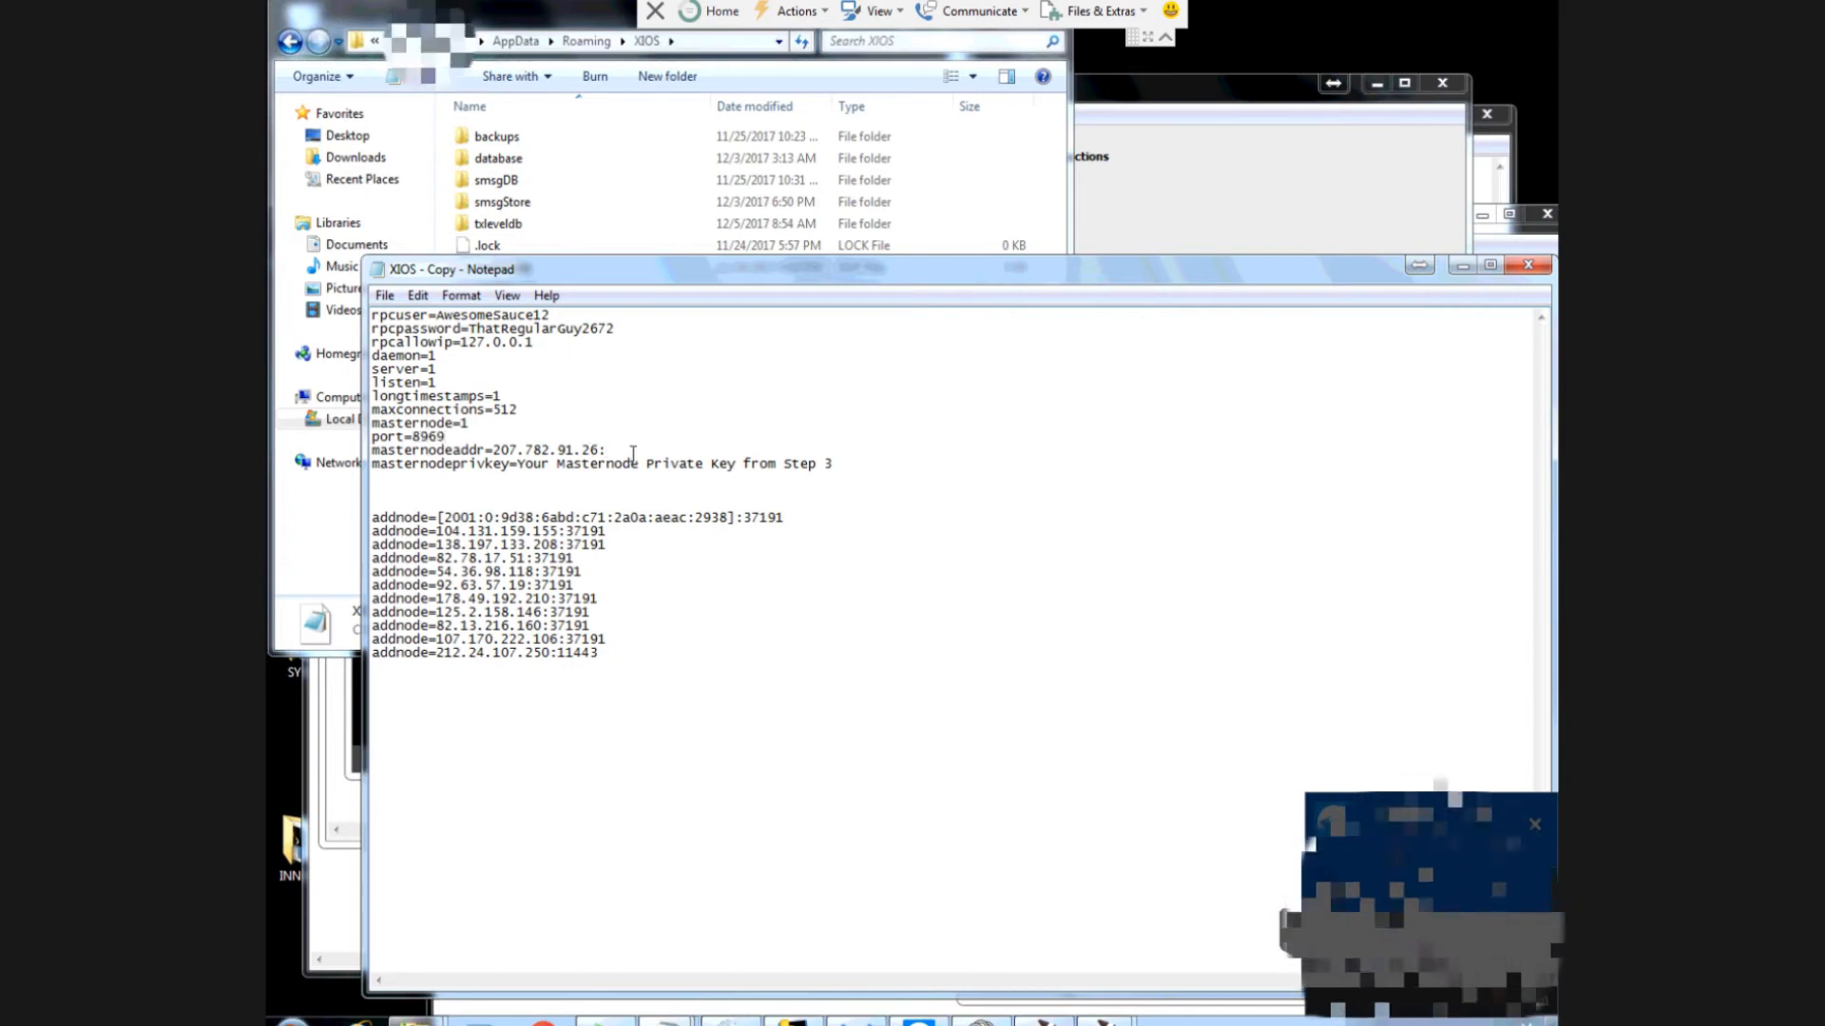
pyautogui.write('8969')
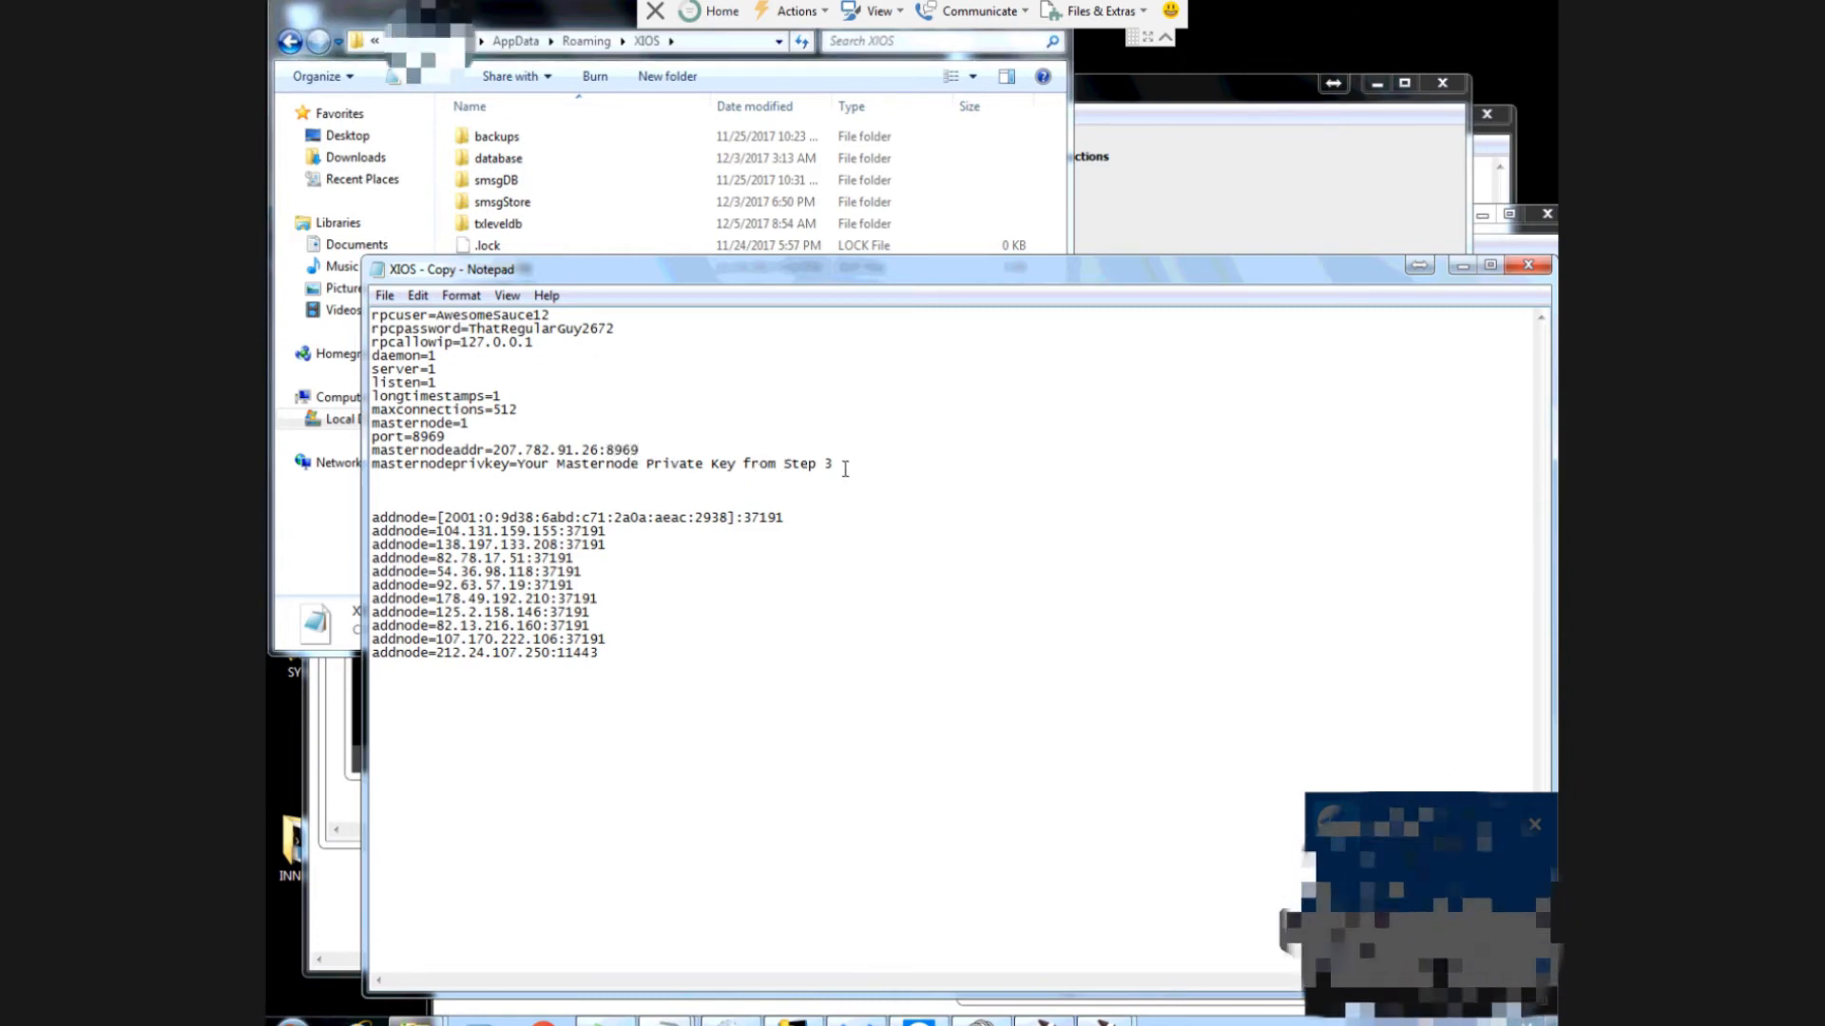
pyautogui.moveTo(844, 467); pyautogui.dragTo(521, 466)
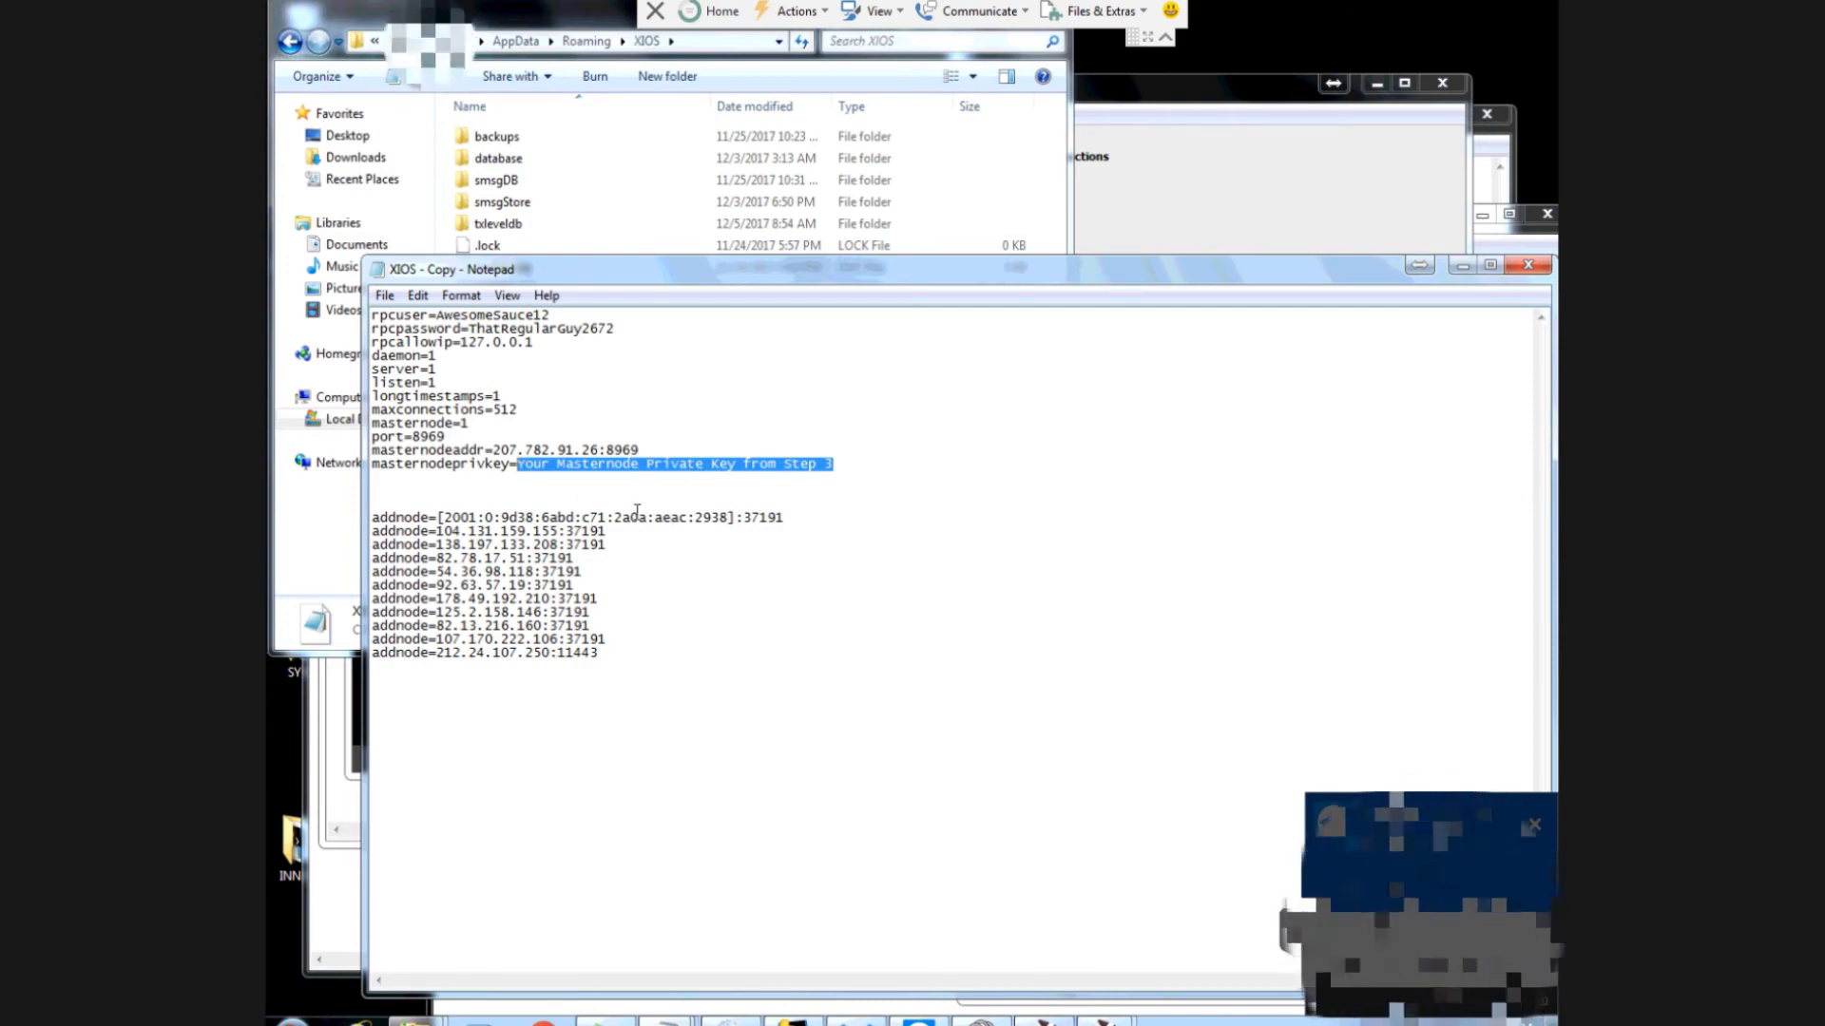
pyautogui.press('BackSpace')
# Copy the masternode private key from the notes and paste it after masternodeprivkey=
pyautogui.moveTo(1107, 1020)
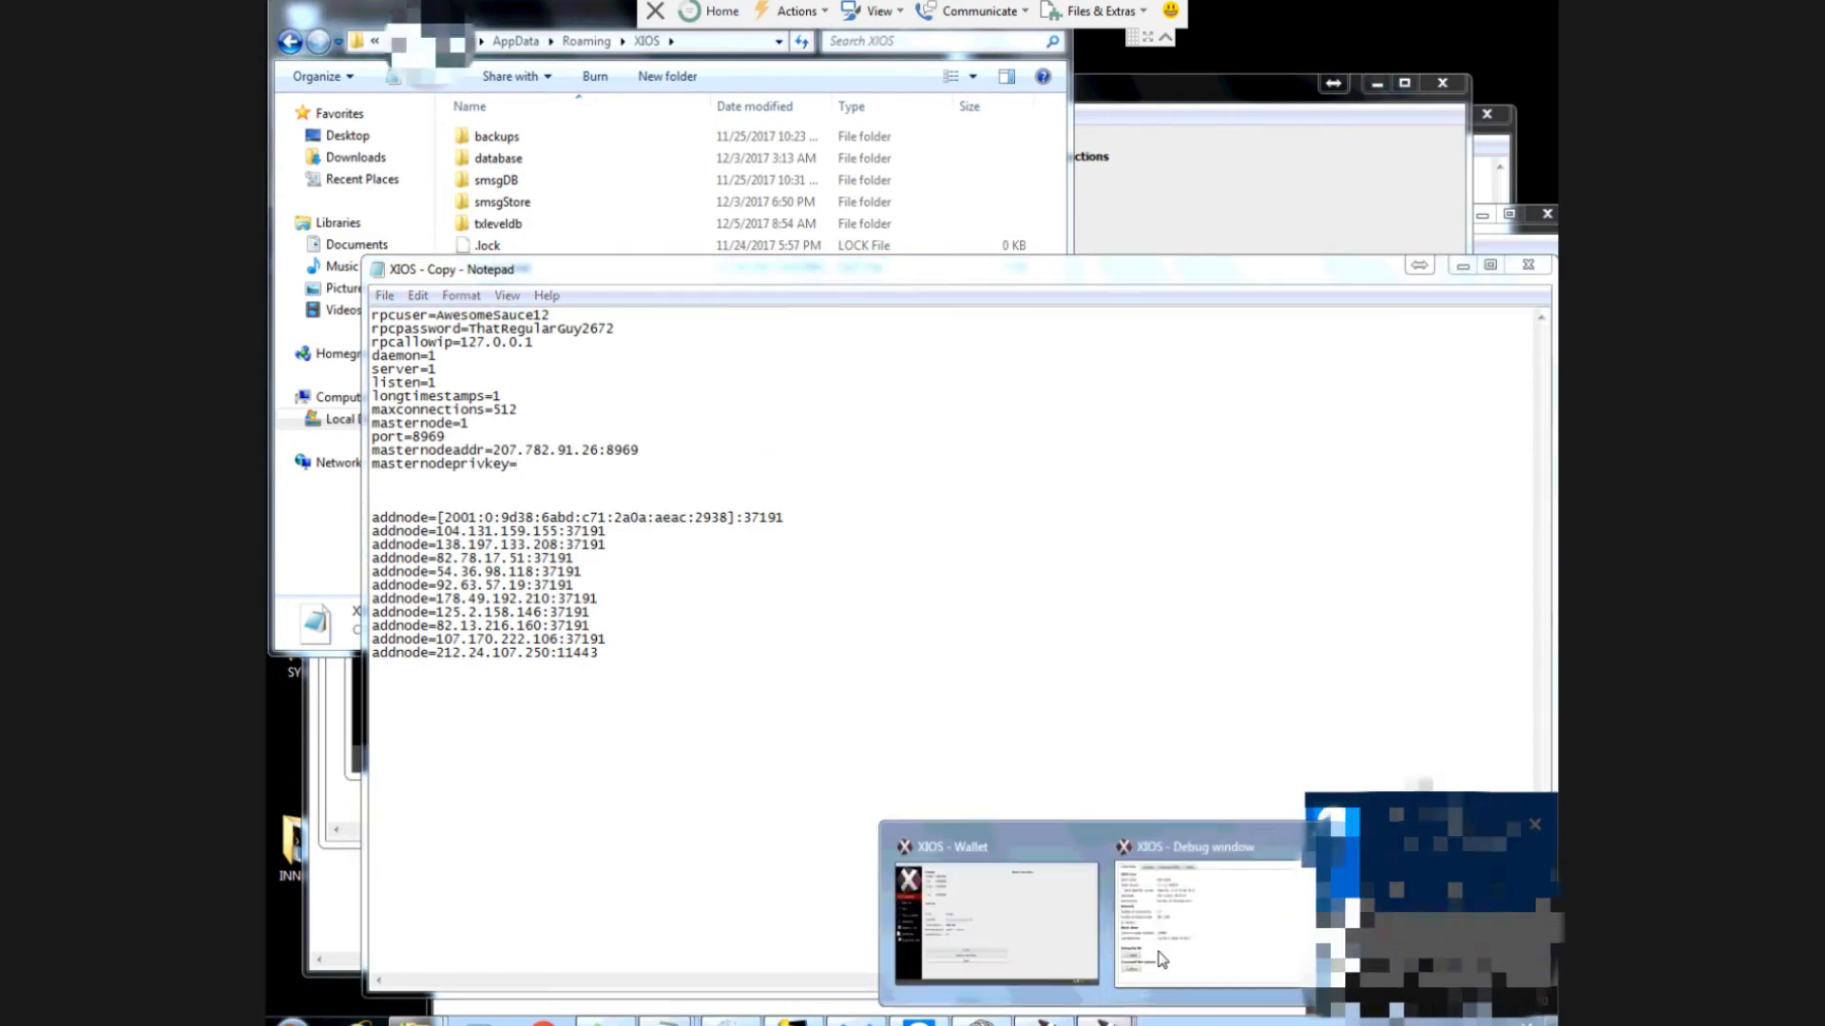
pyautogui.click(1199, 920)
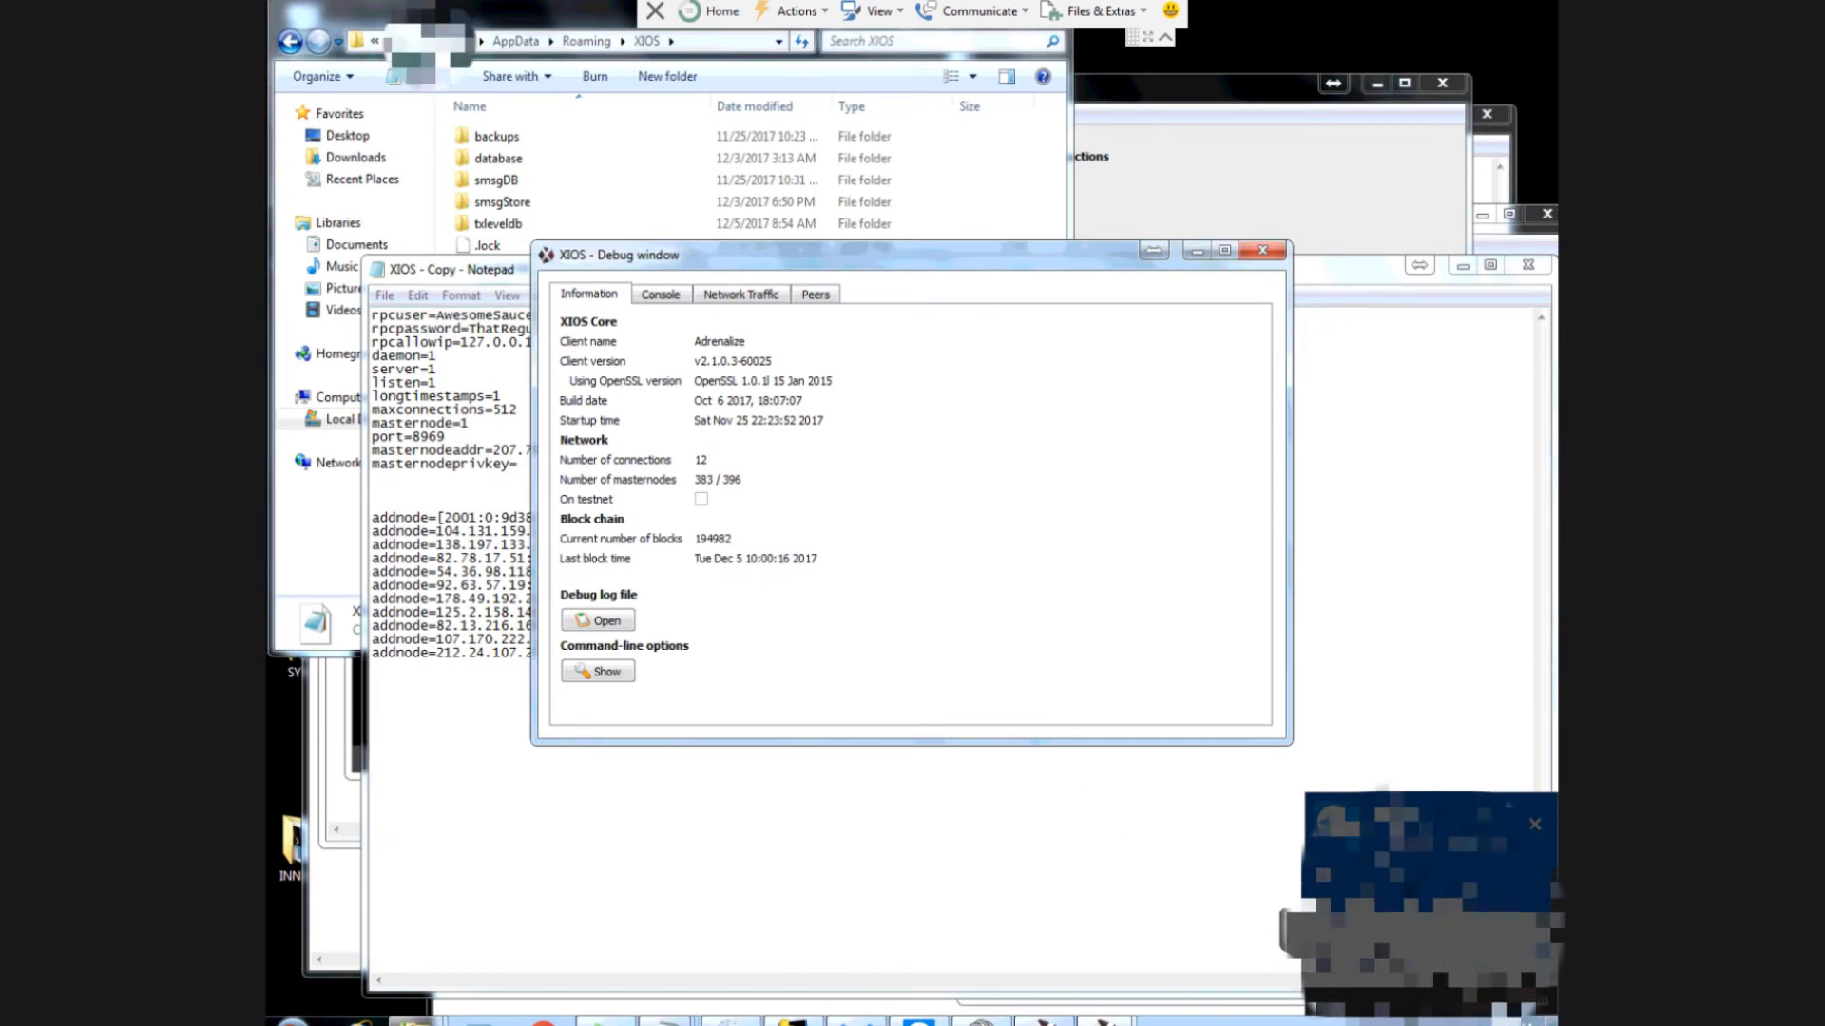
pyautogui.click(665, 295)
pyautogui.click(1269, 251)
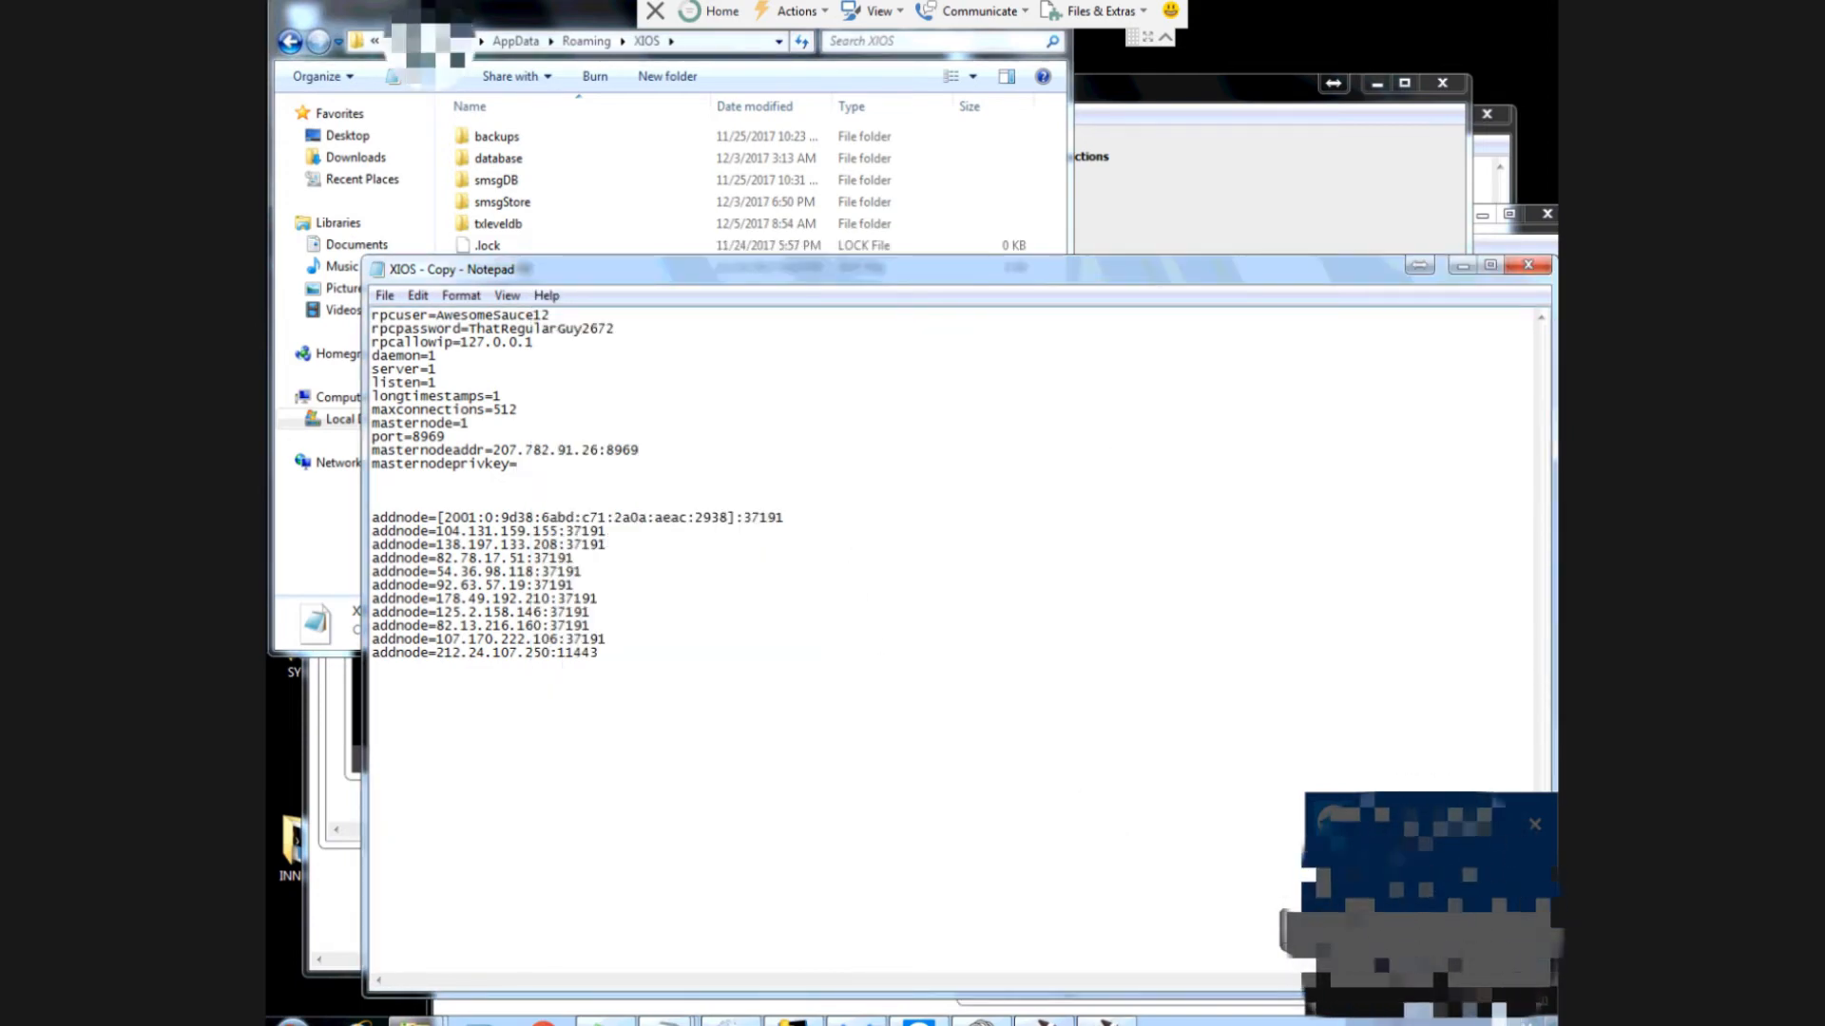
pyautogui.moveTo(1824, 124); pyautogui.dragTo(245, 59)
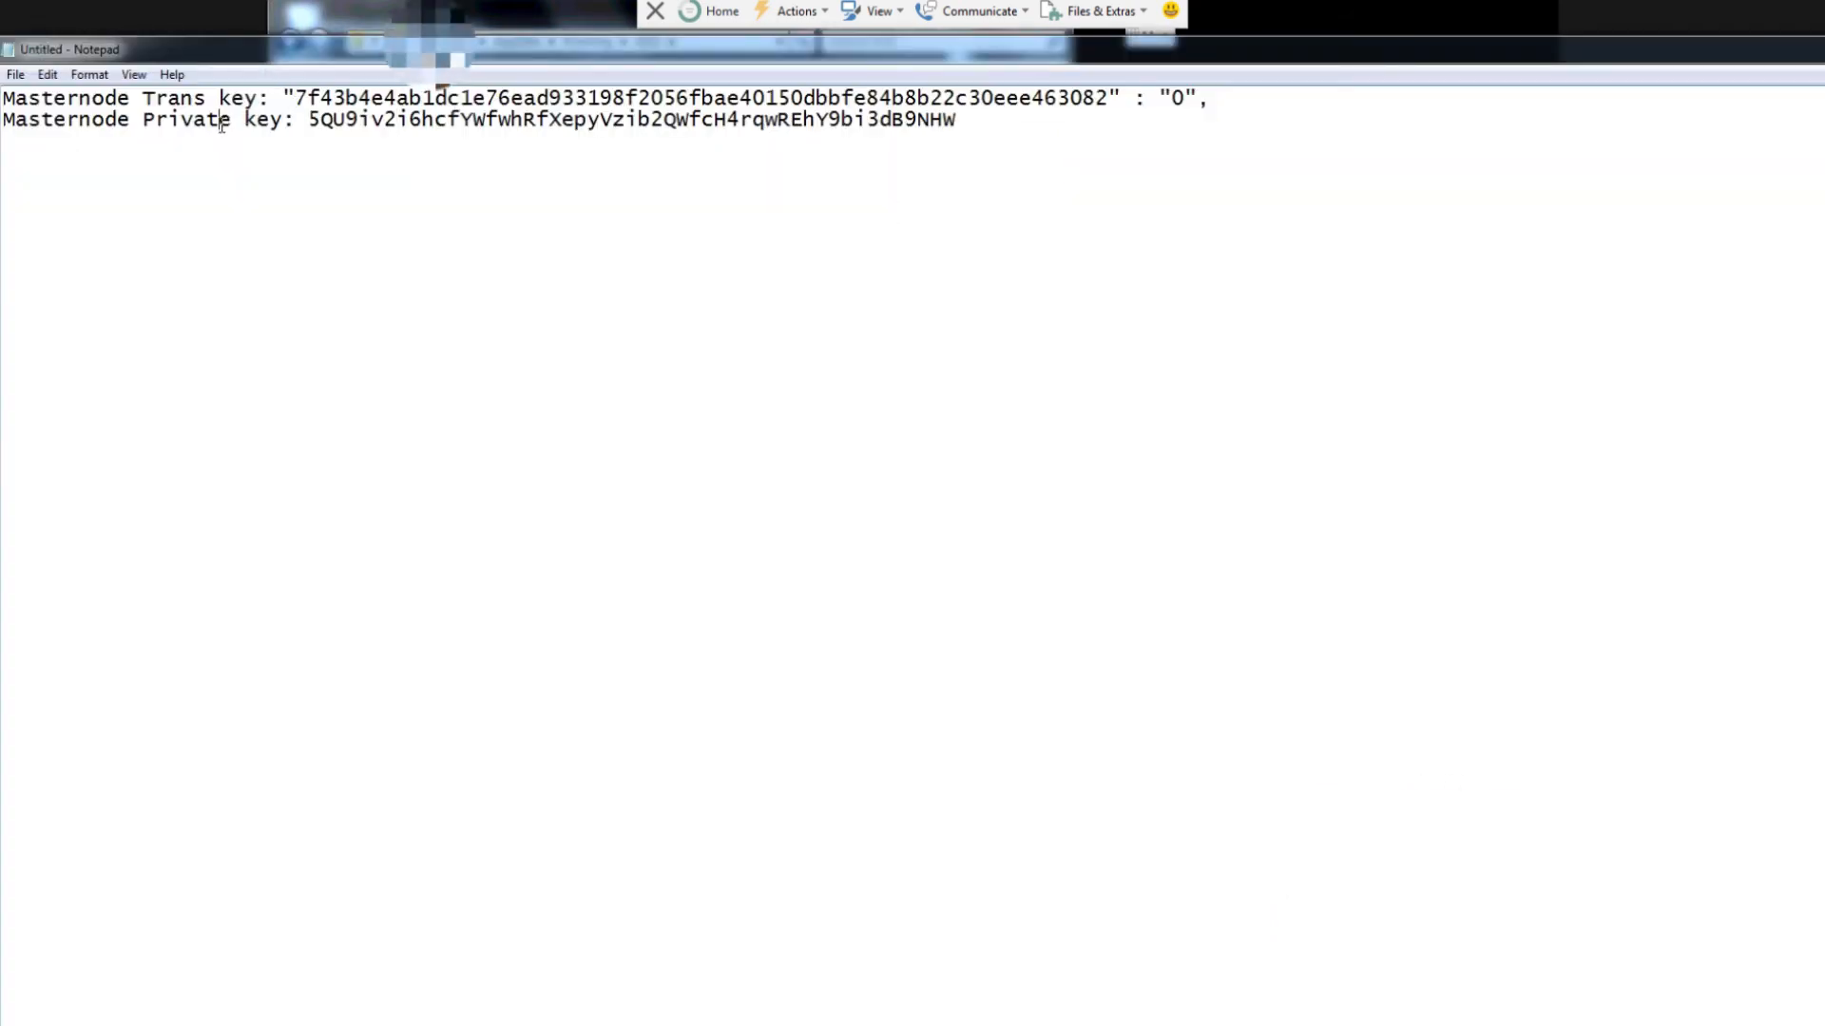
pyautogui.moveTo(307, 118); pyautogui.dragTo(959, 121)
pyautogui.moveTo(951, 50); pyautogui.dragTo(1823, 127)
pyautogui.click(561, 466)
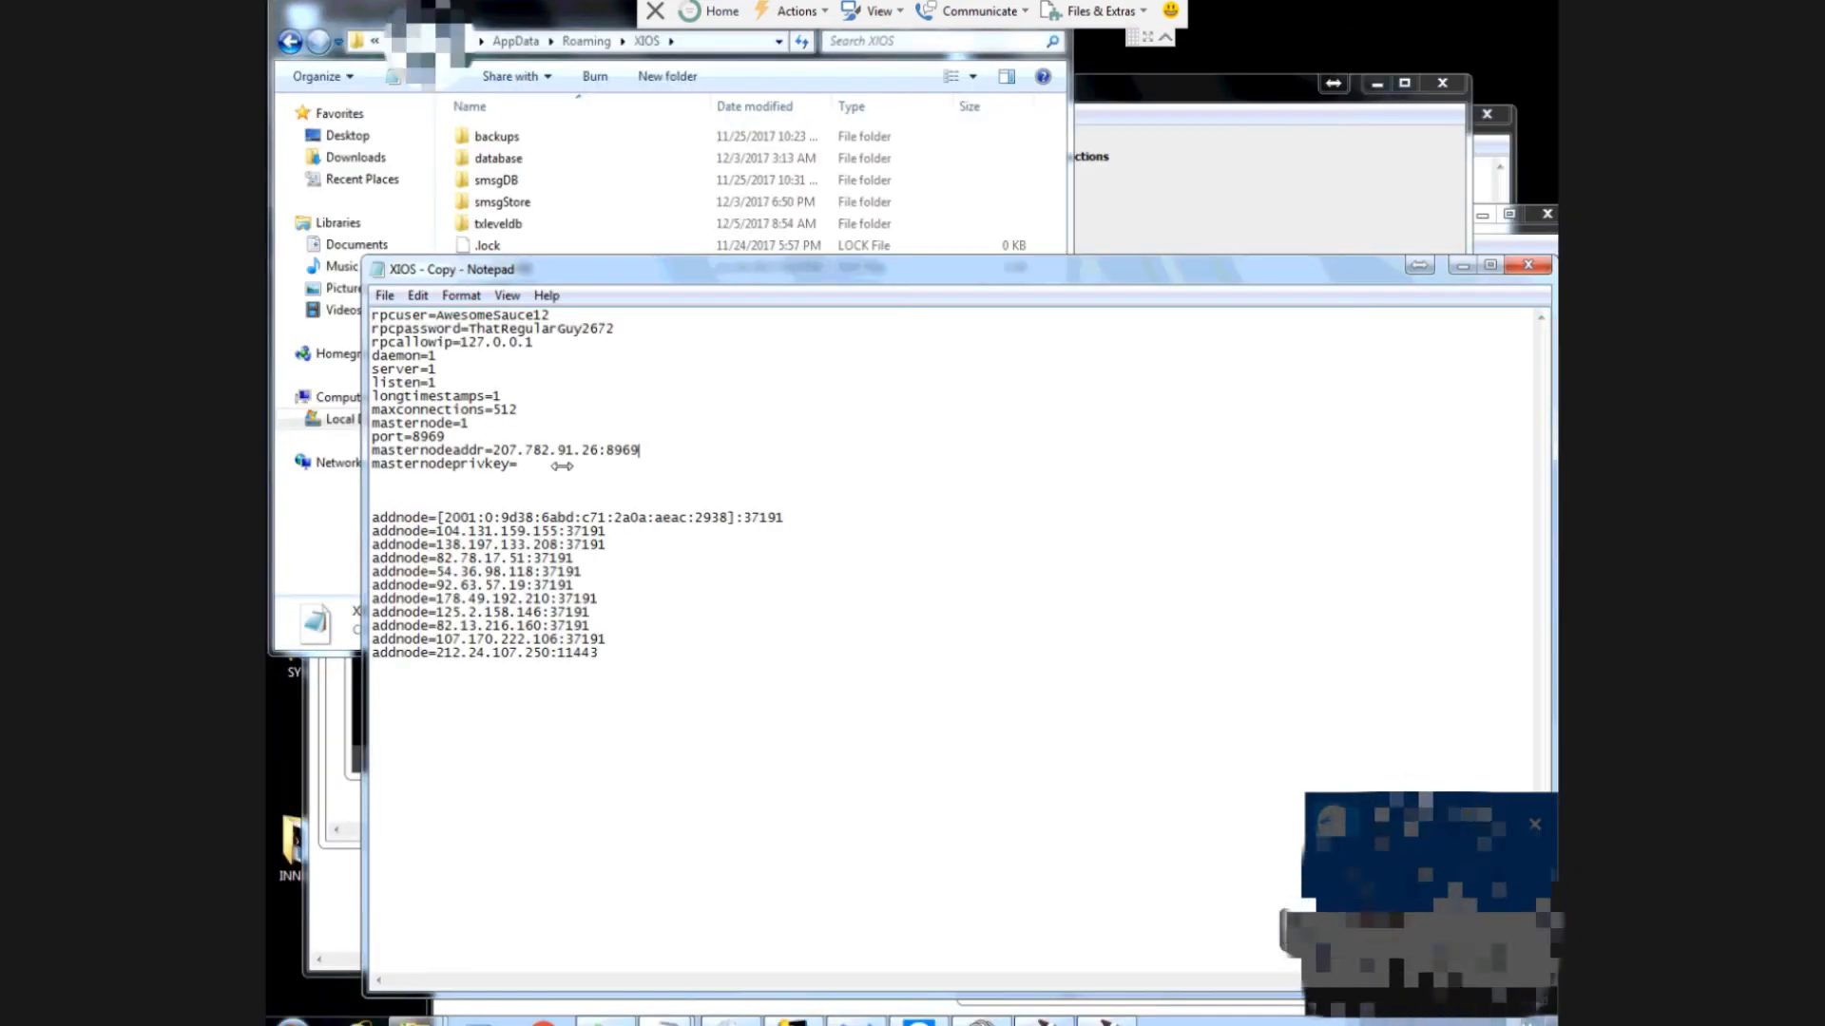
pyautogui.hotkey('ctrl', 'v')
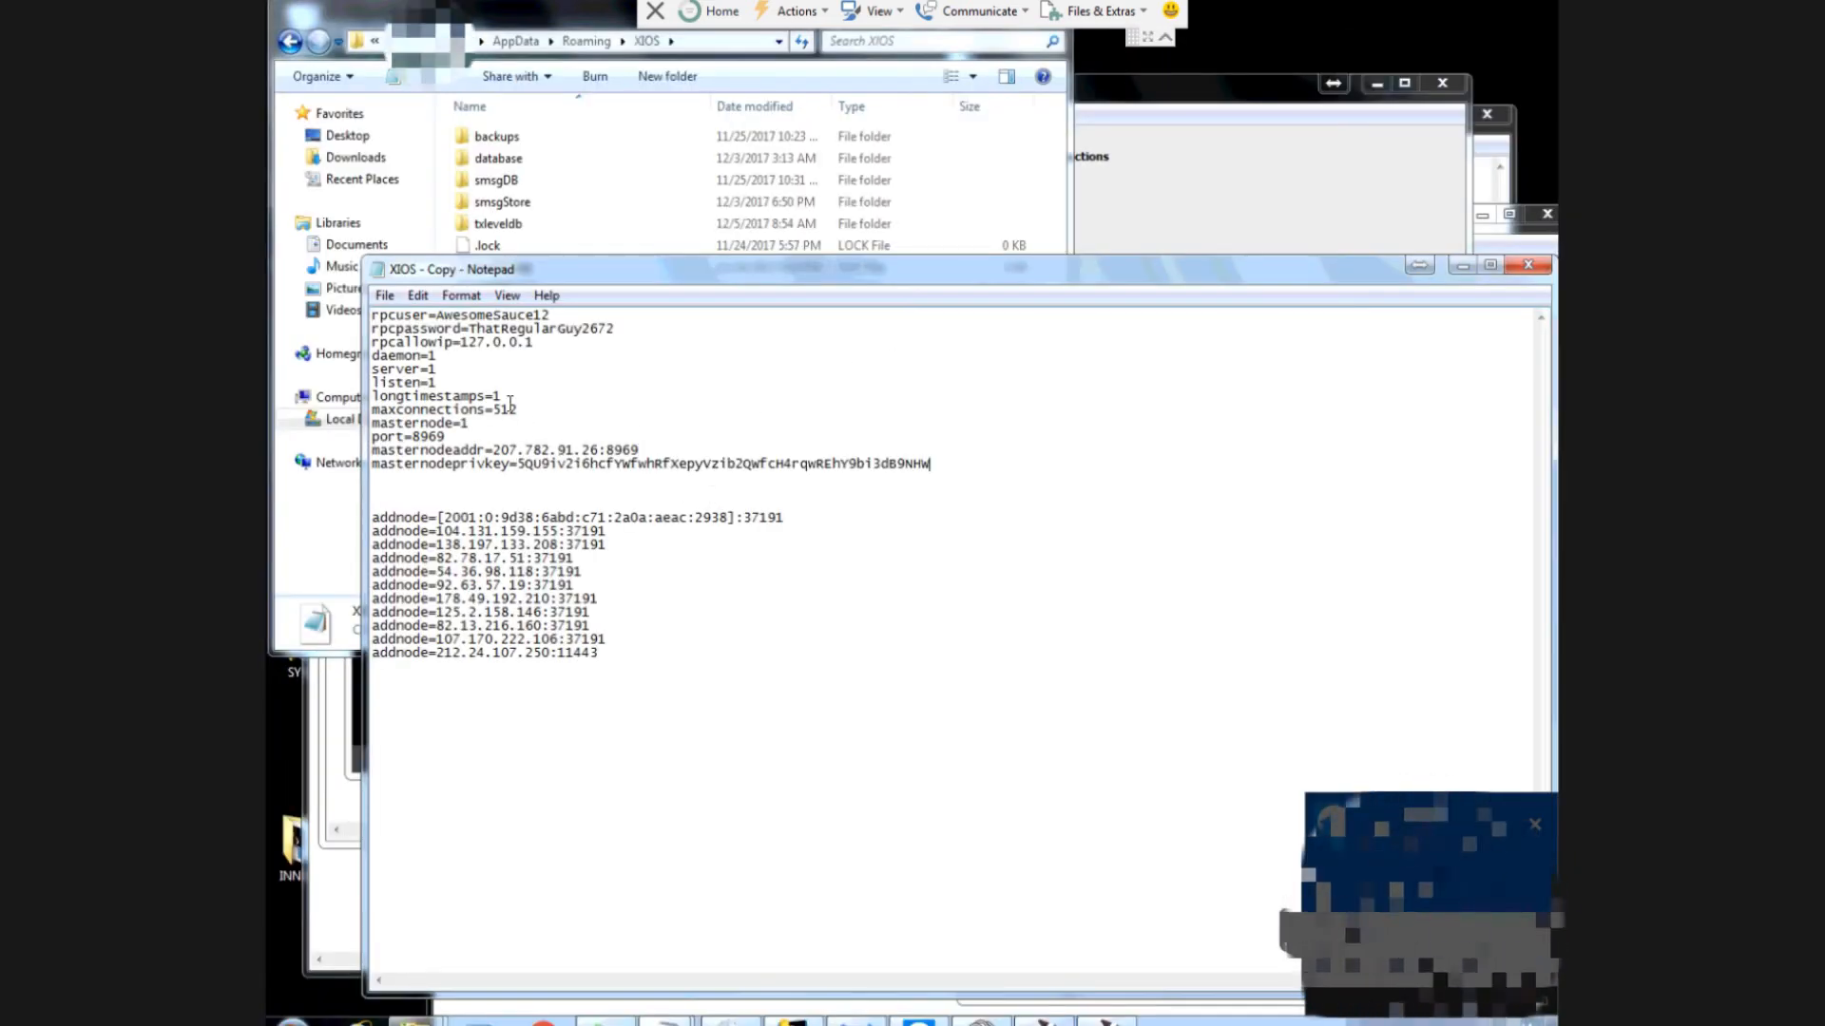
# Save the 'XIOS - Copy' config and close Notepad
pyautogui.click(383, 298)
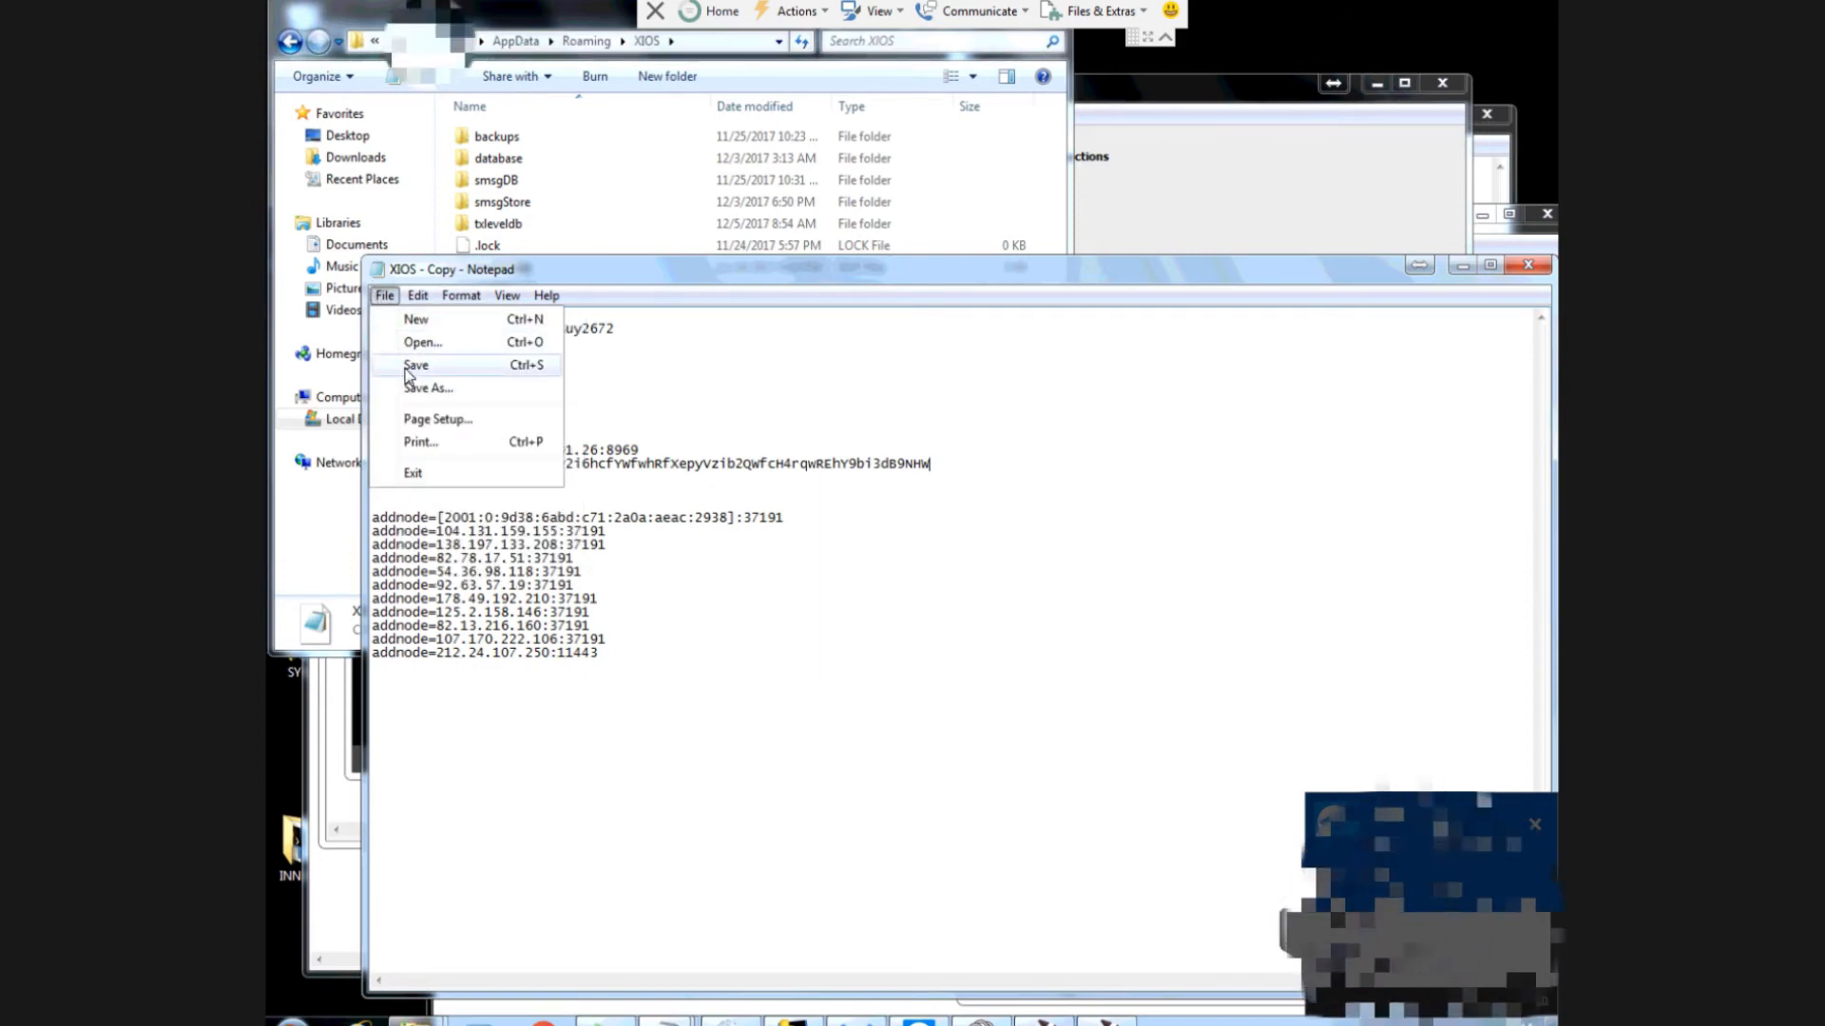
pyautogui.click(407, 369)
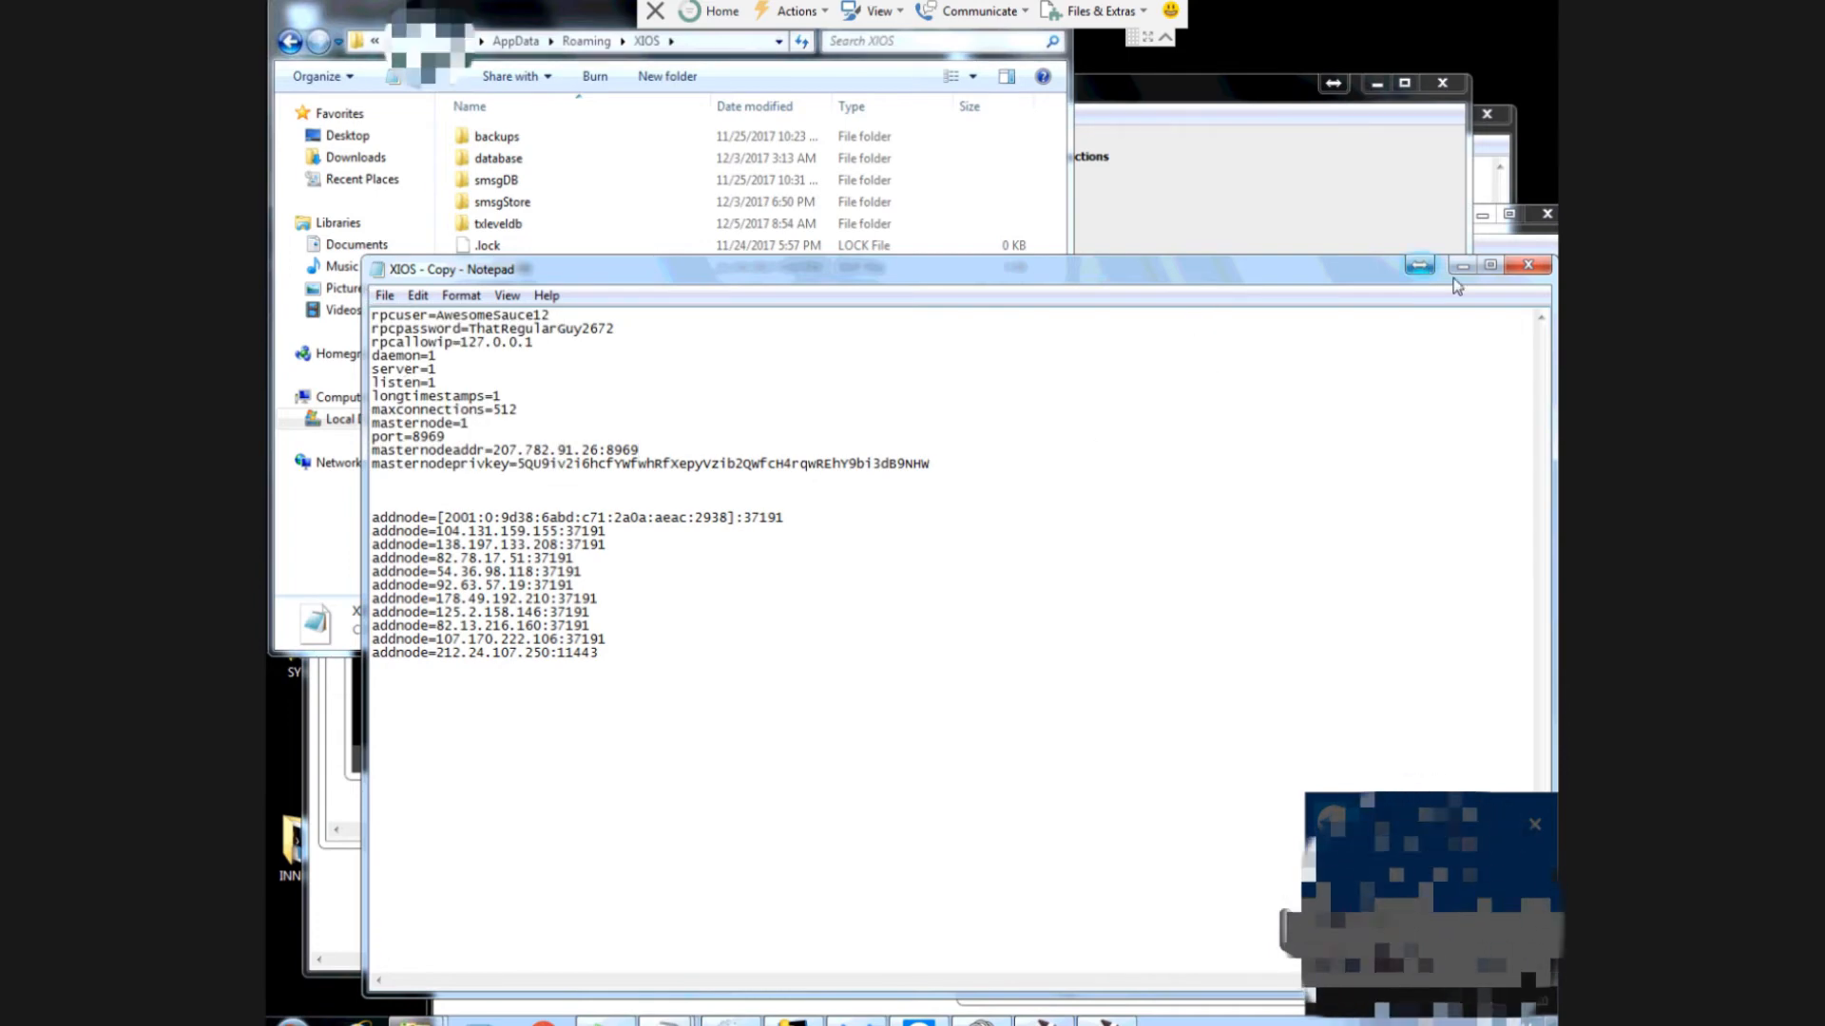
pyautogui.click(1544, 270)
pyautogui.click(640, 529)
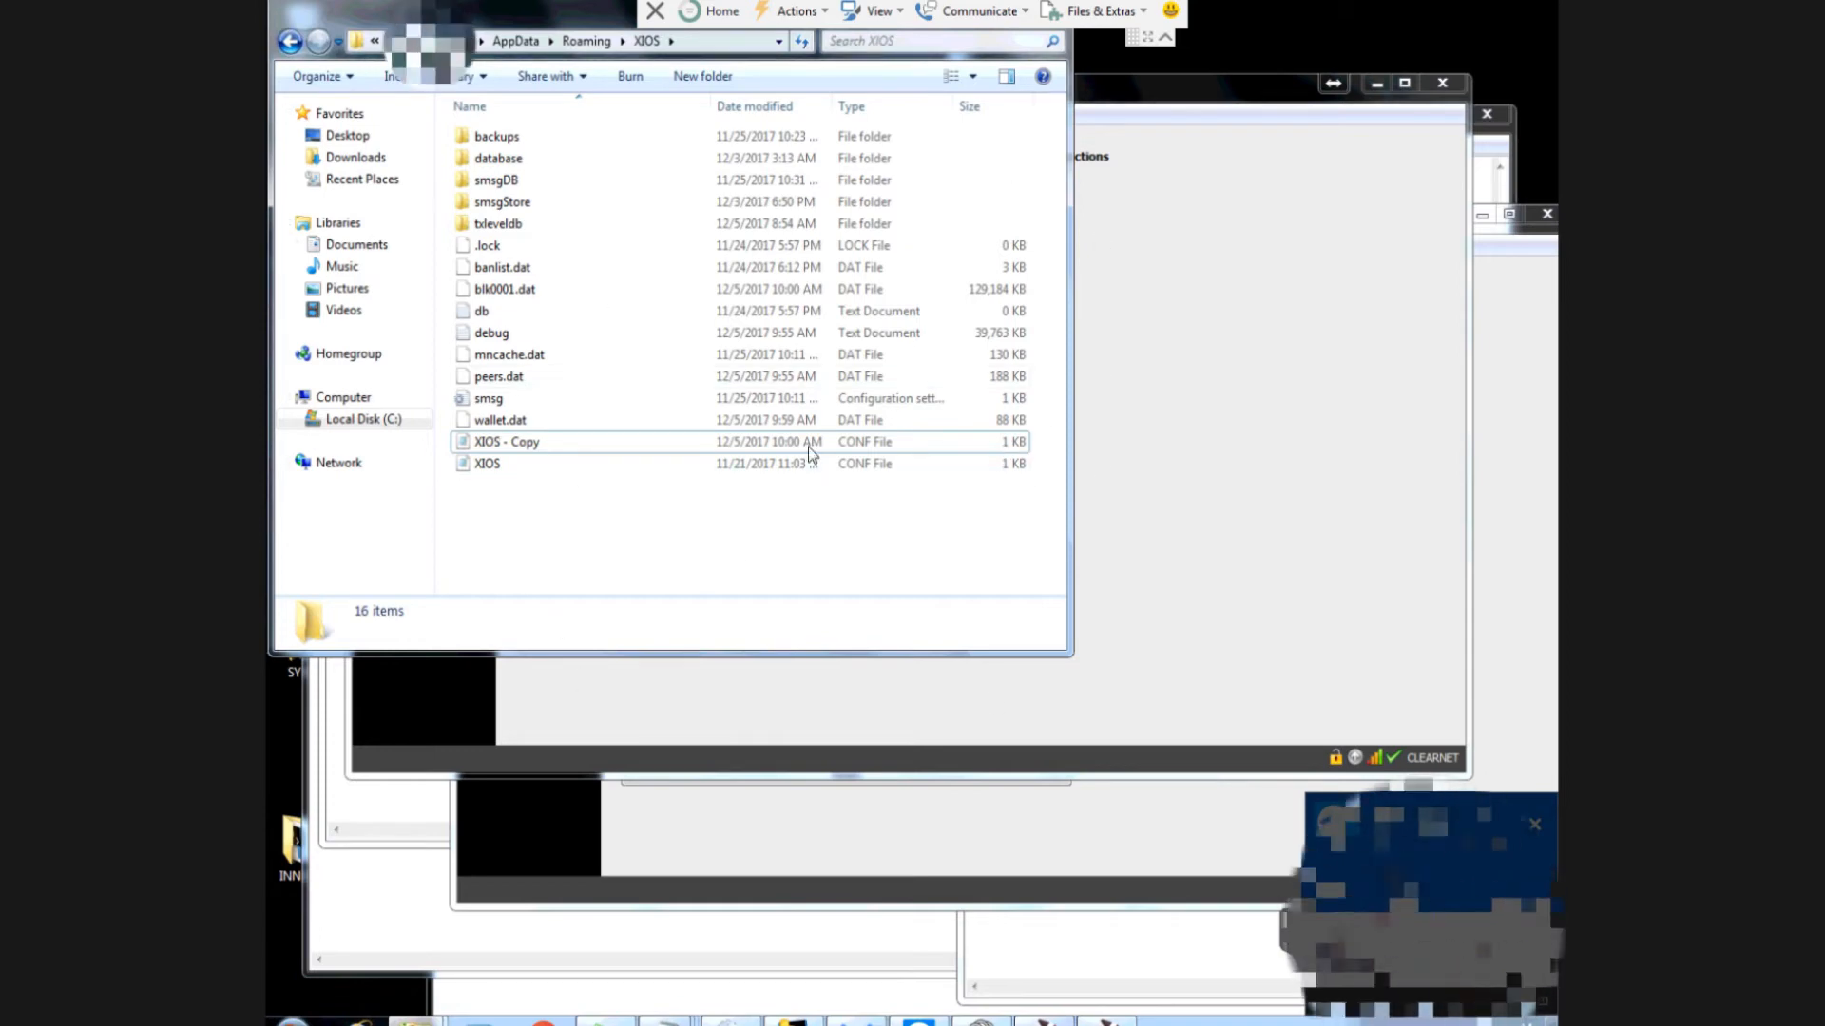
# Scroll the guide down to the example config screenshot and inspect it
pyautogui.moveTo(1043, 1021)
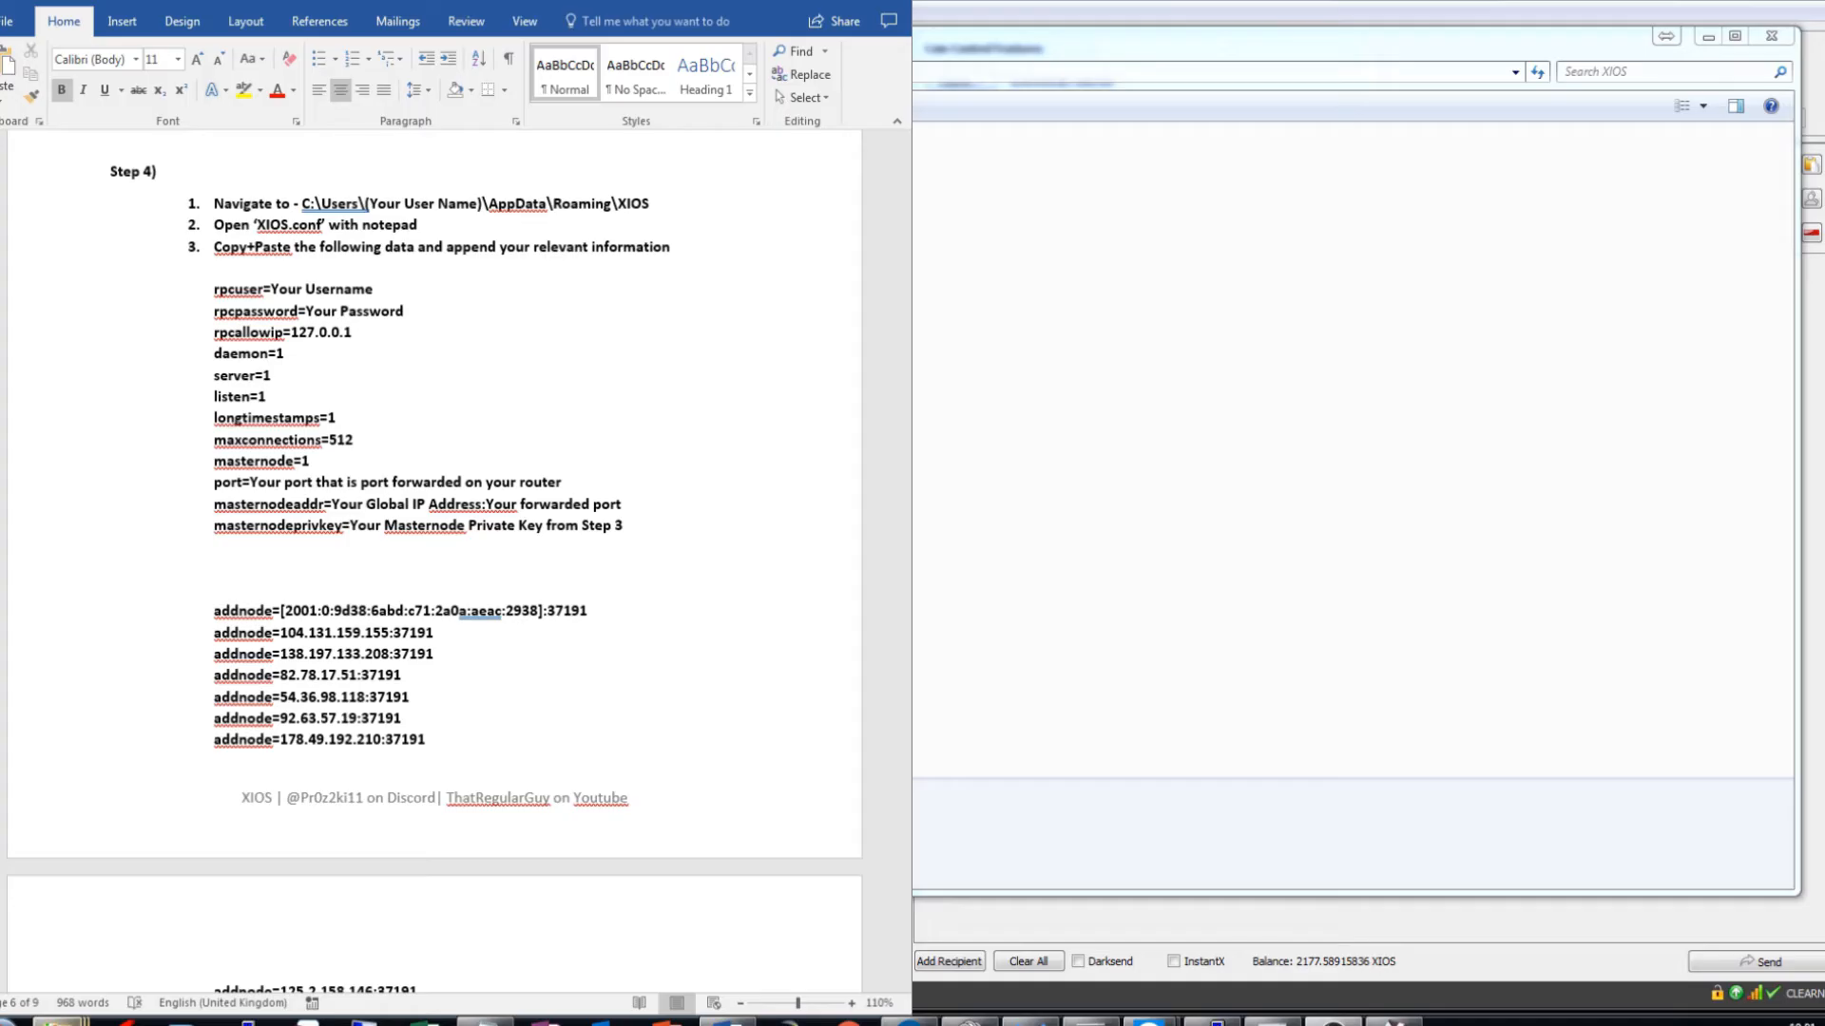
pyautogui.scroll(-6, 669, 449)
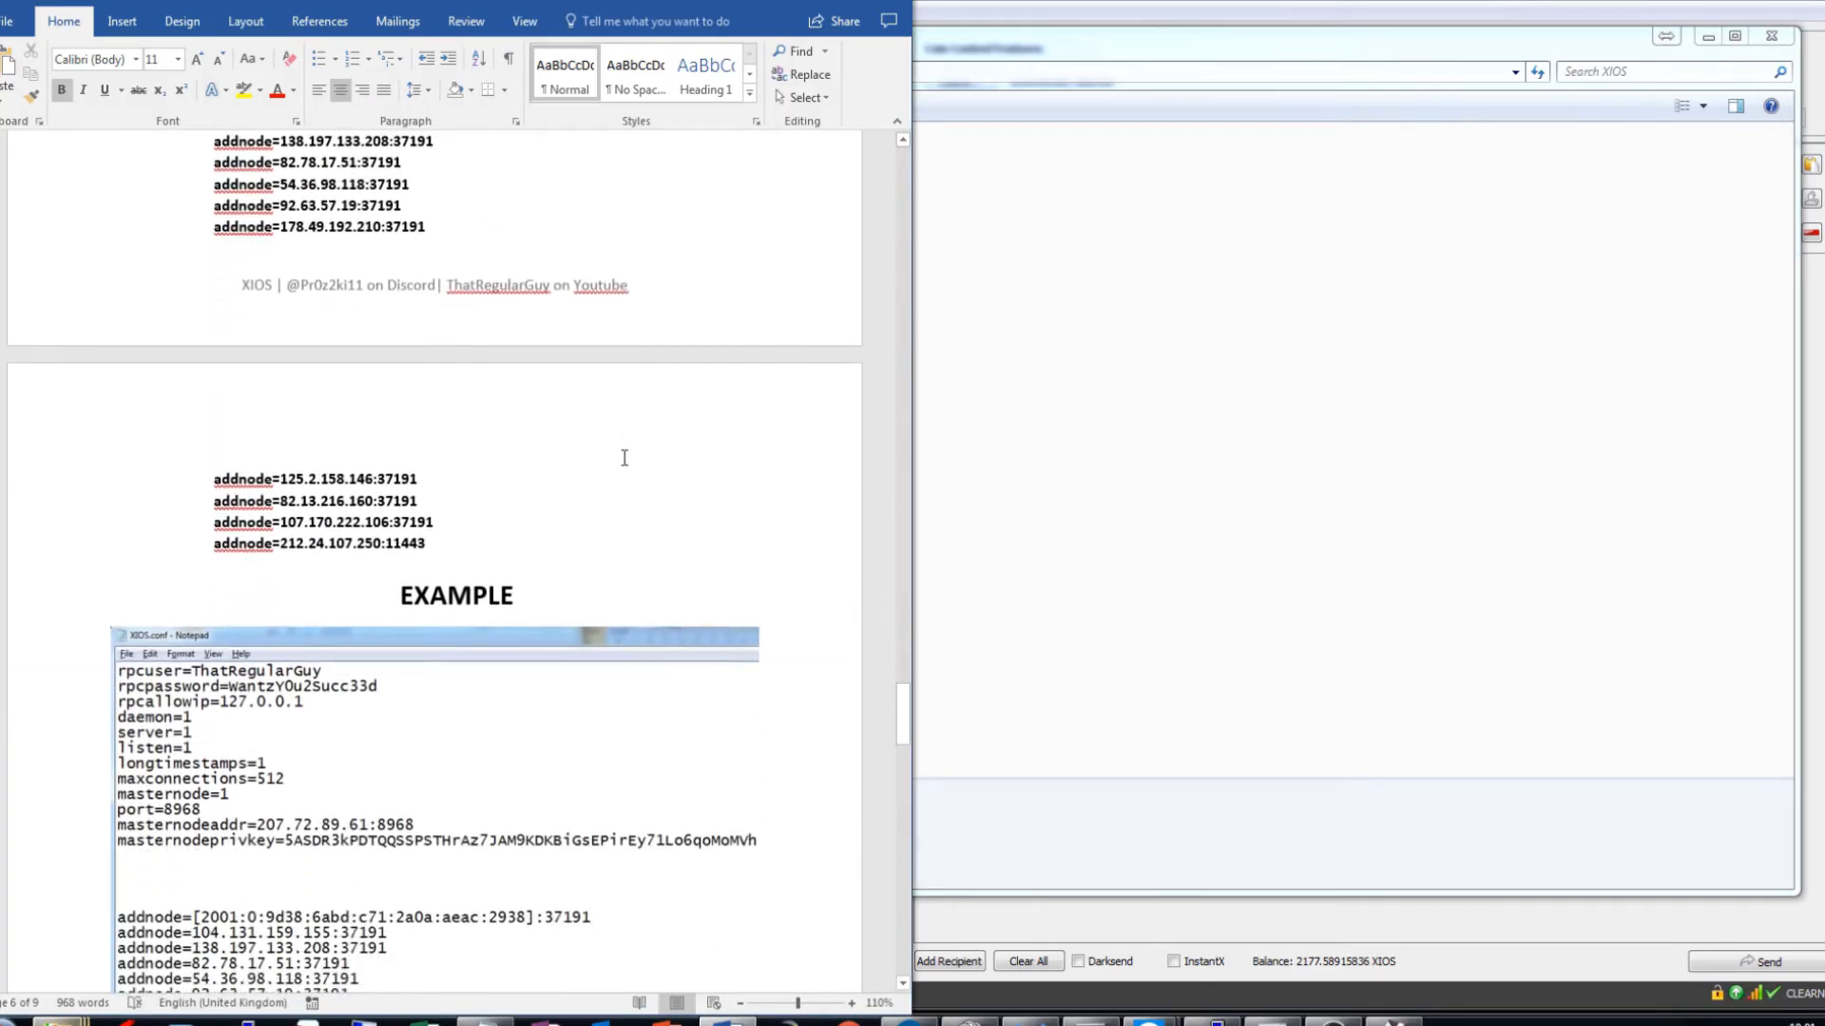
pyautogui.scroll(-2, 622, 464)
pyautogui.scroll(-2, 620, 466)
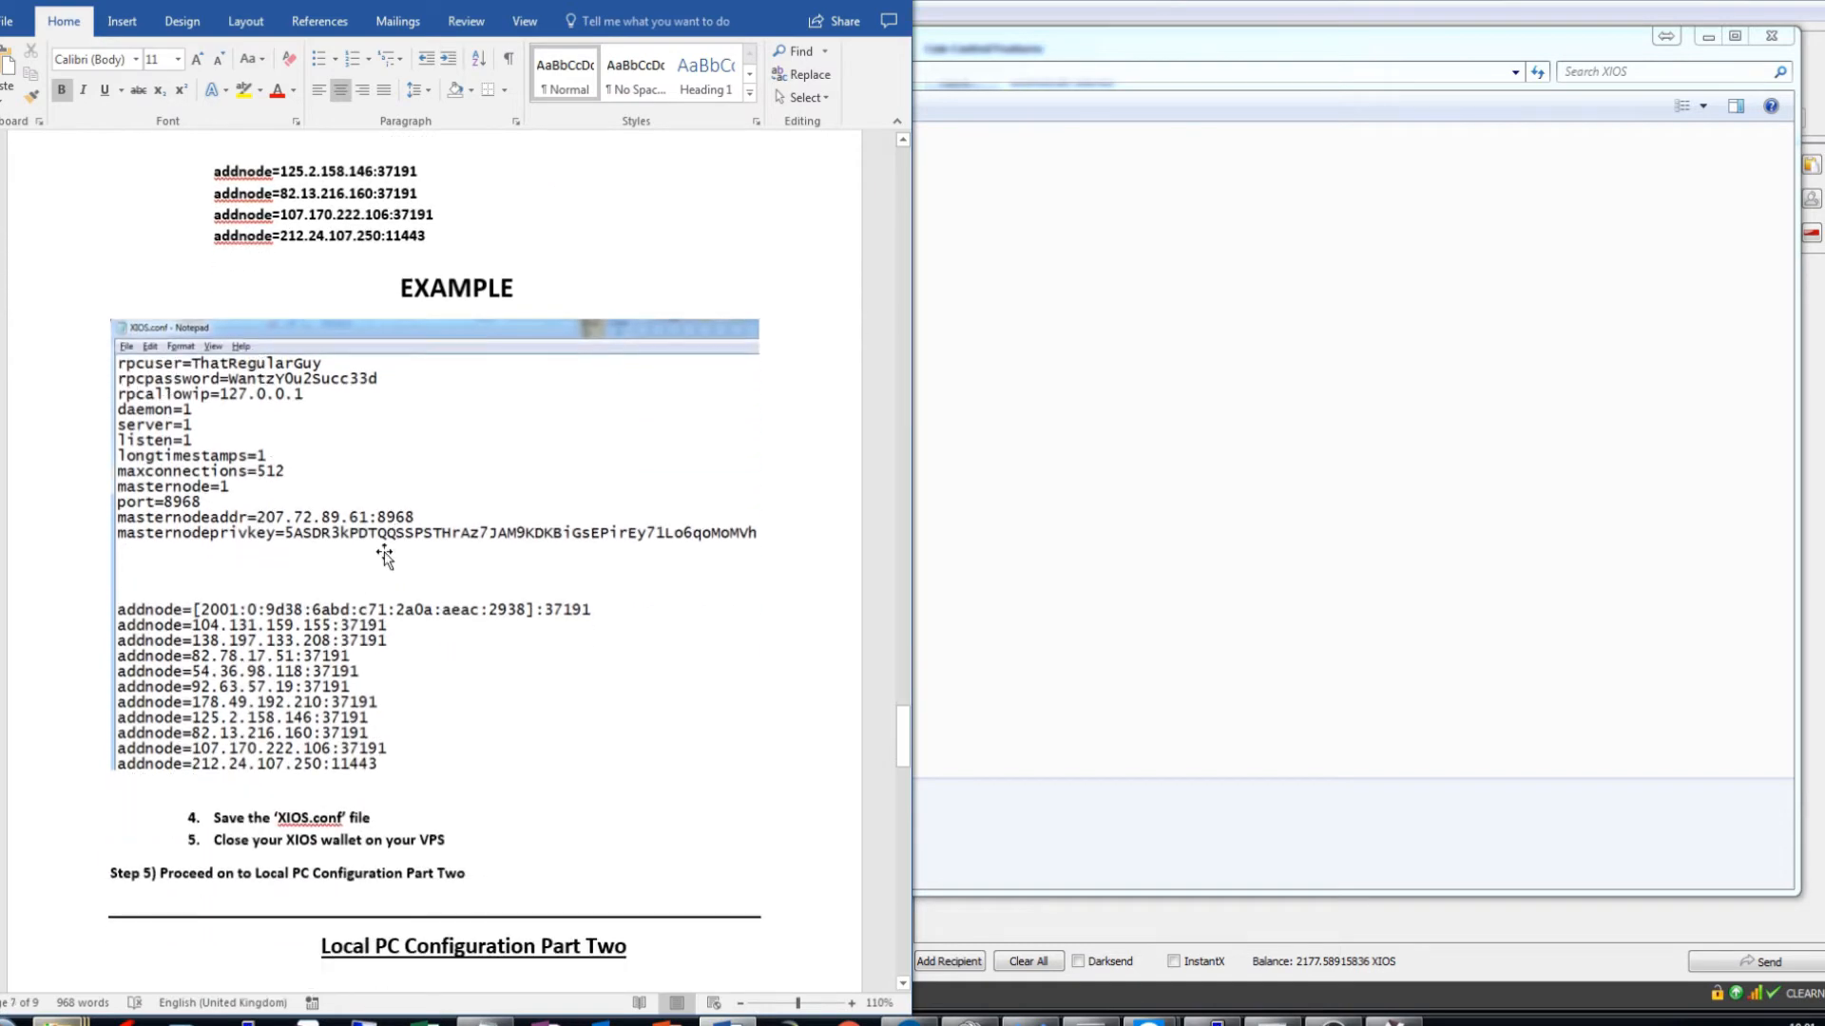
pyautogui.click(413, 560)
pyautogui.scroll(2, 641, 295)
pyautogui.click(641, 295)
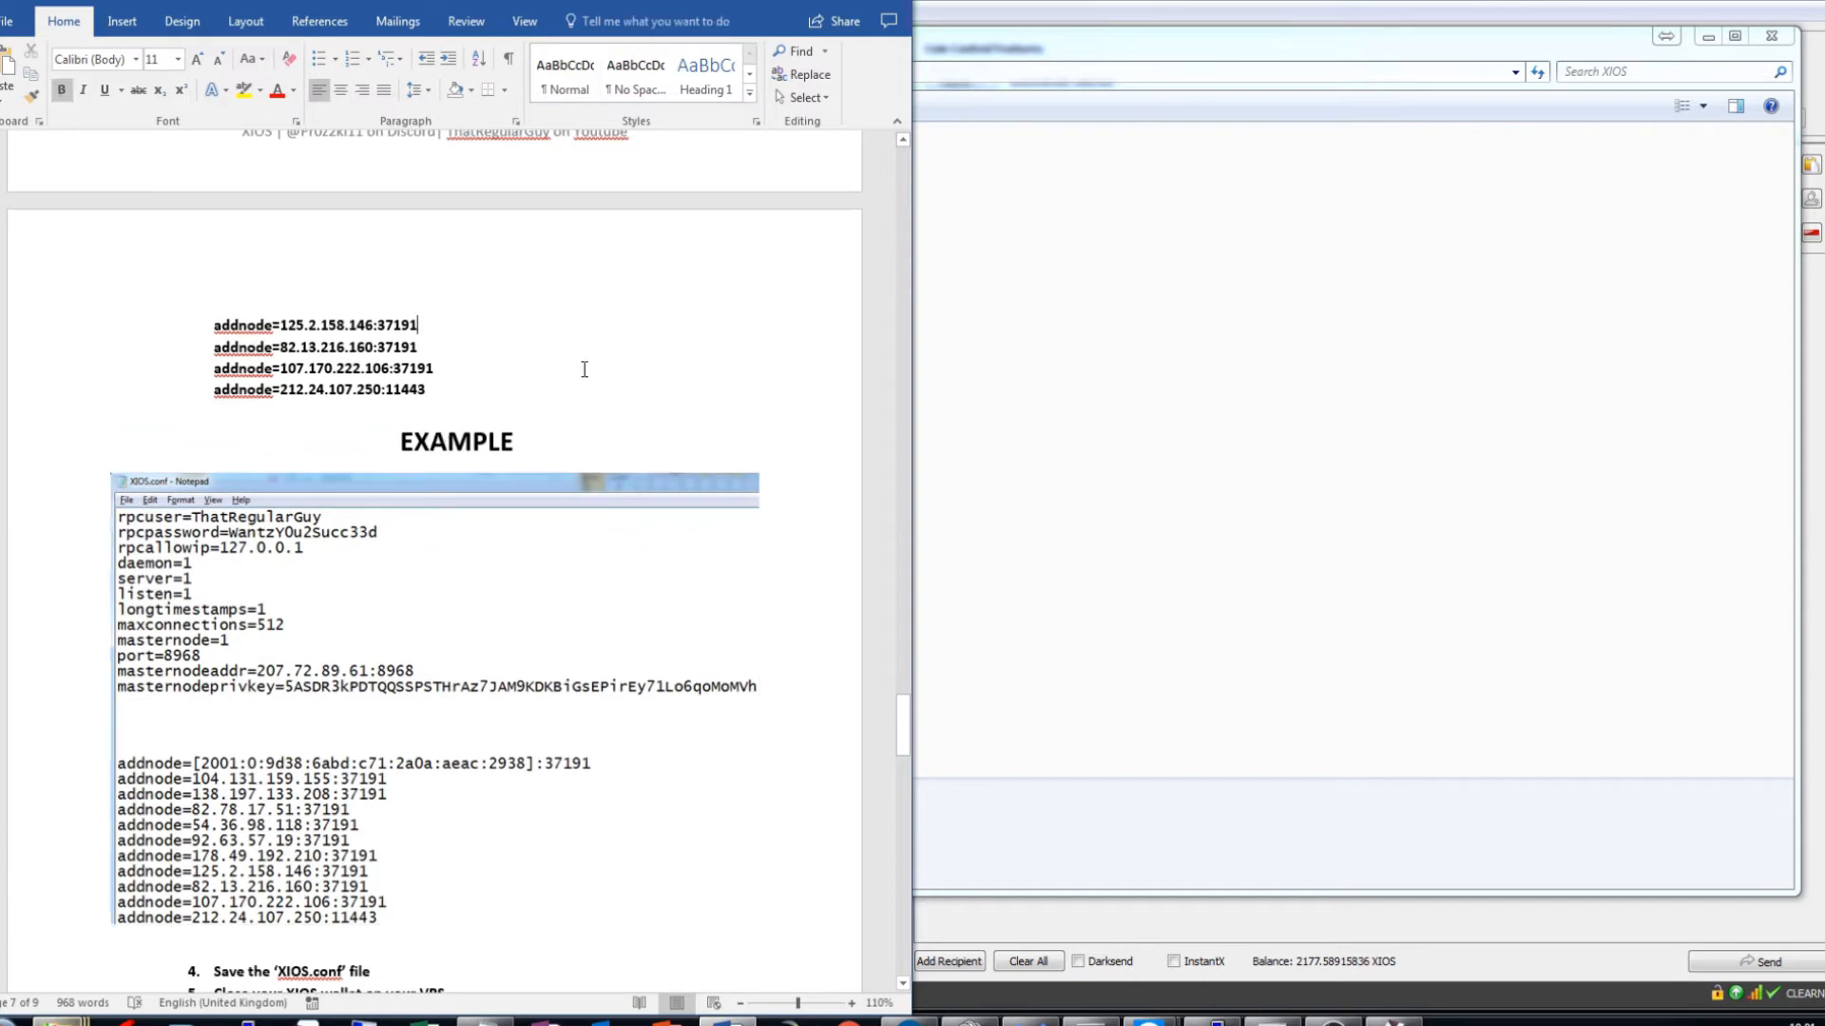
pyautogui.scroll(-3, 514, 370)
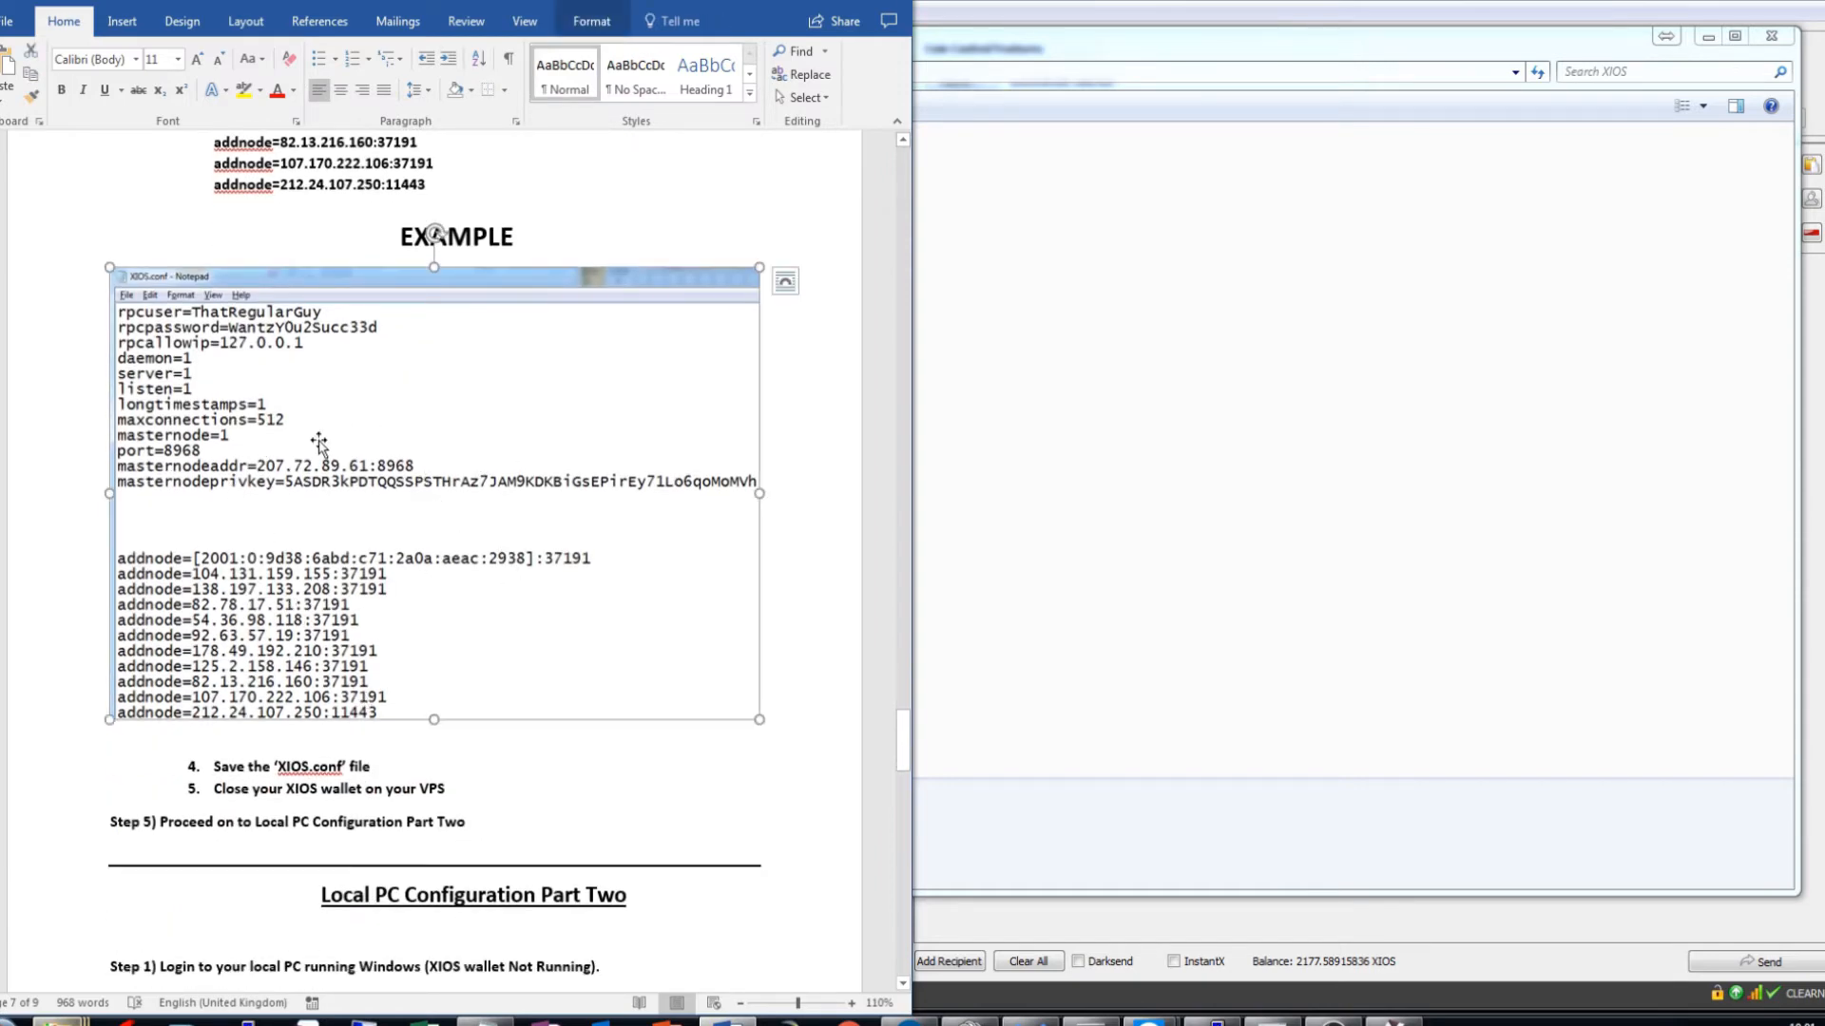
# Continue to Local PC Configuration Part Two and highlight masternode.conf in step 1
pyautogui.scroll(3, 488, 442)
pyautogui.scroll(4, 504, 447)
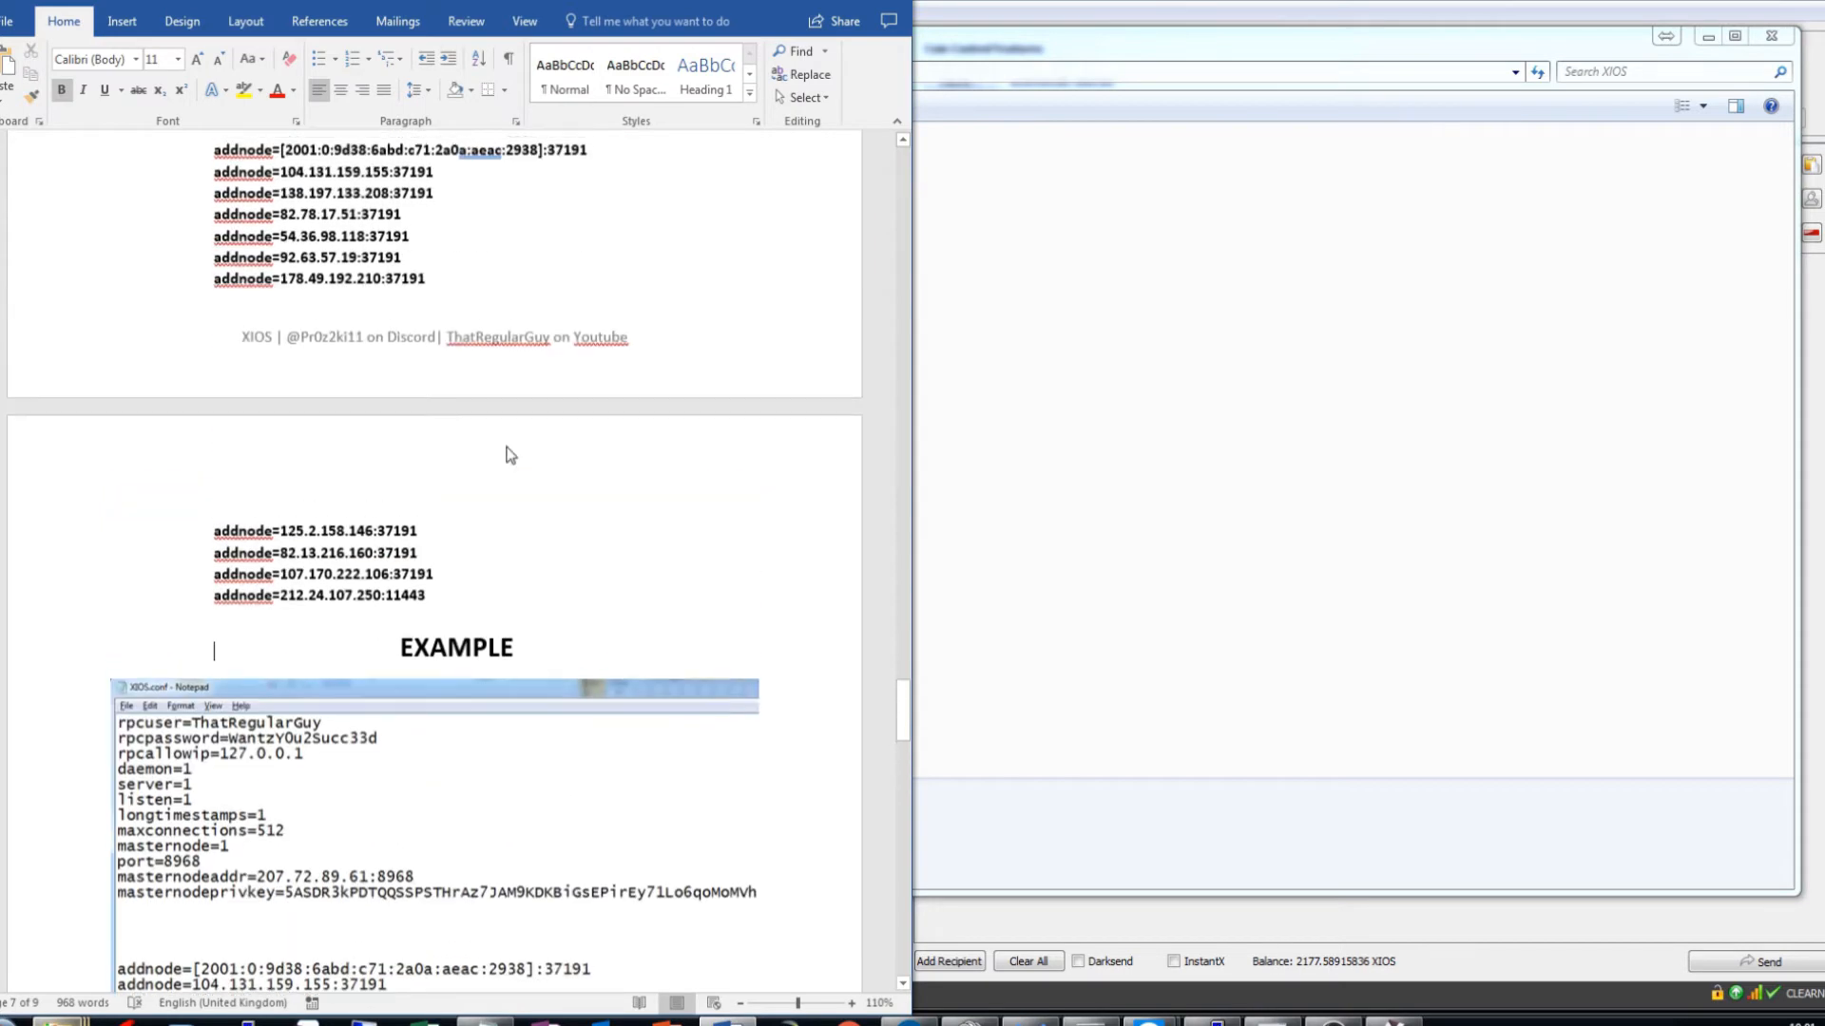
pyautogui.scroll(-9, 532, 456)
pyautogui.scroll(-3, 589, 459)
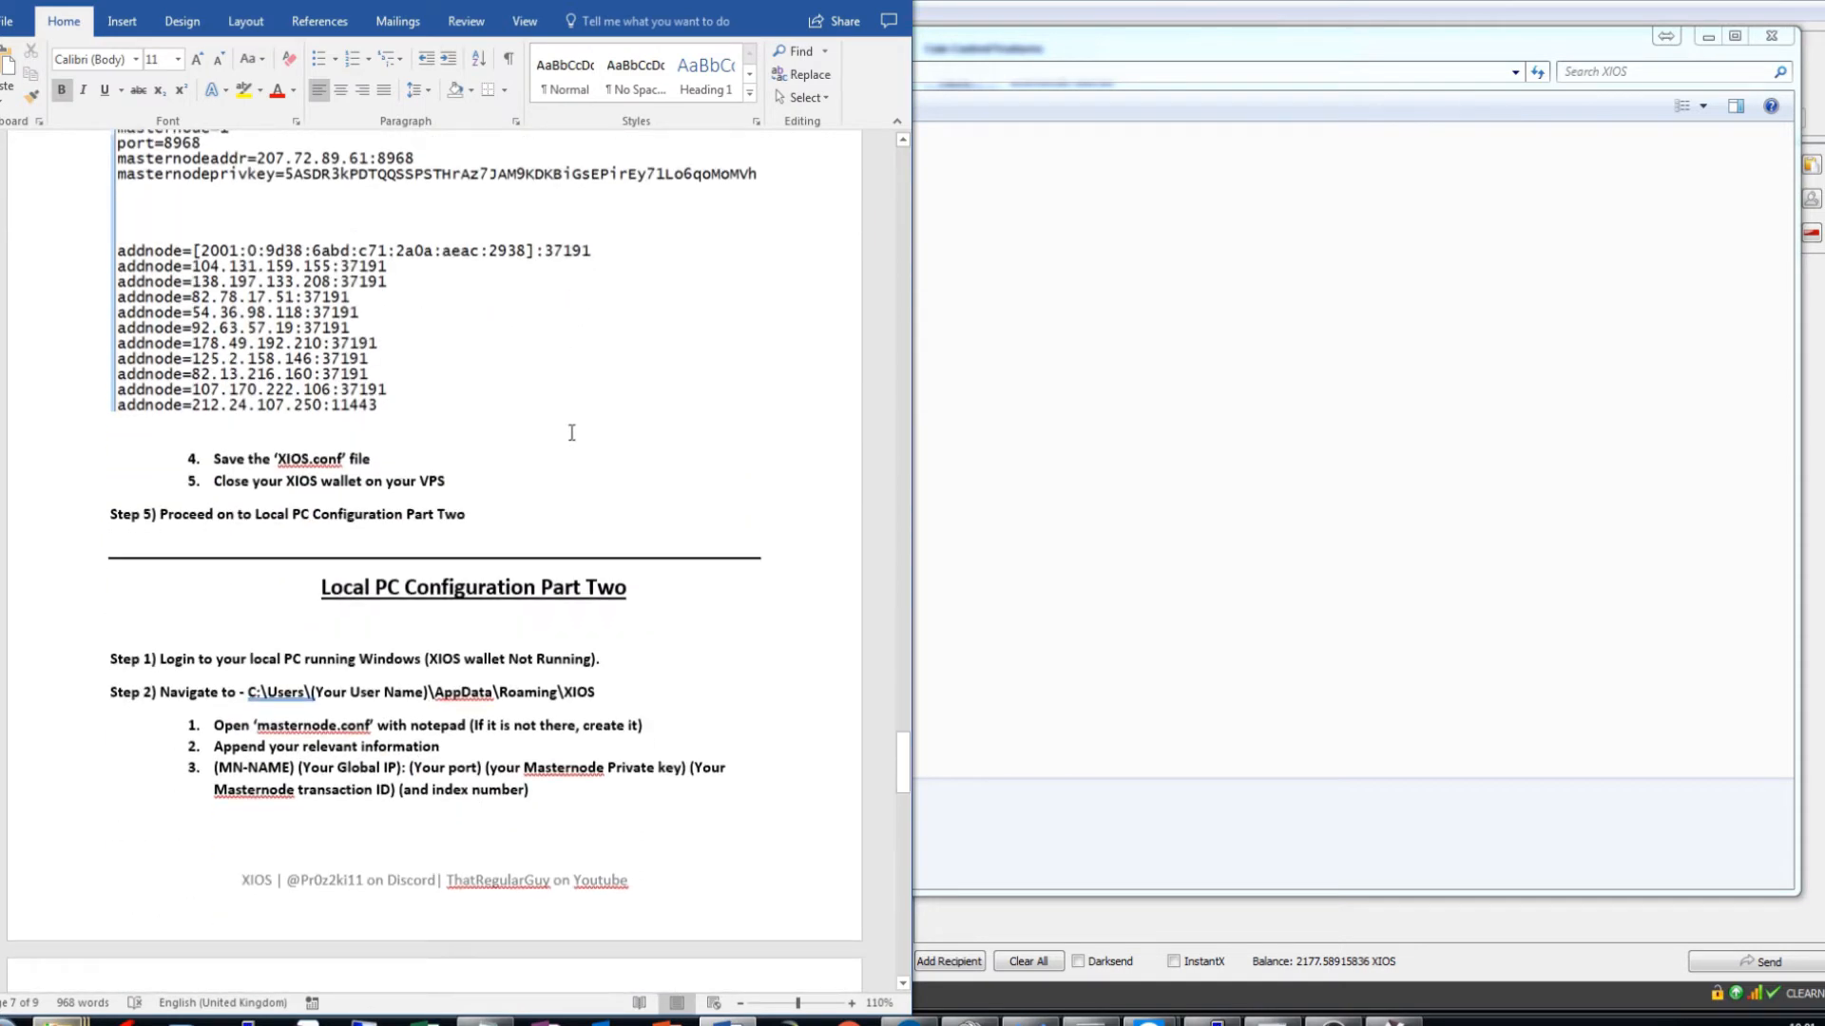
pyautogui.click(511, 518)
pyautogui.scroll(-3, 495, 475)
pyautogui.scroll(-3, 486, 465)
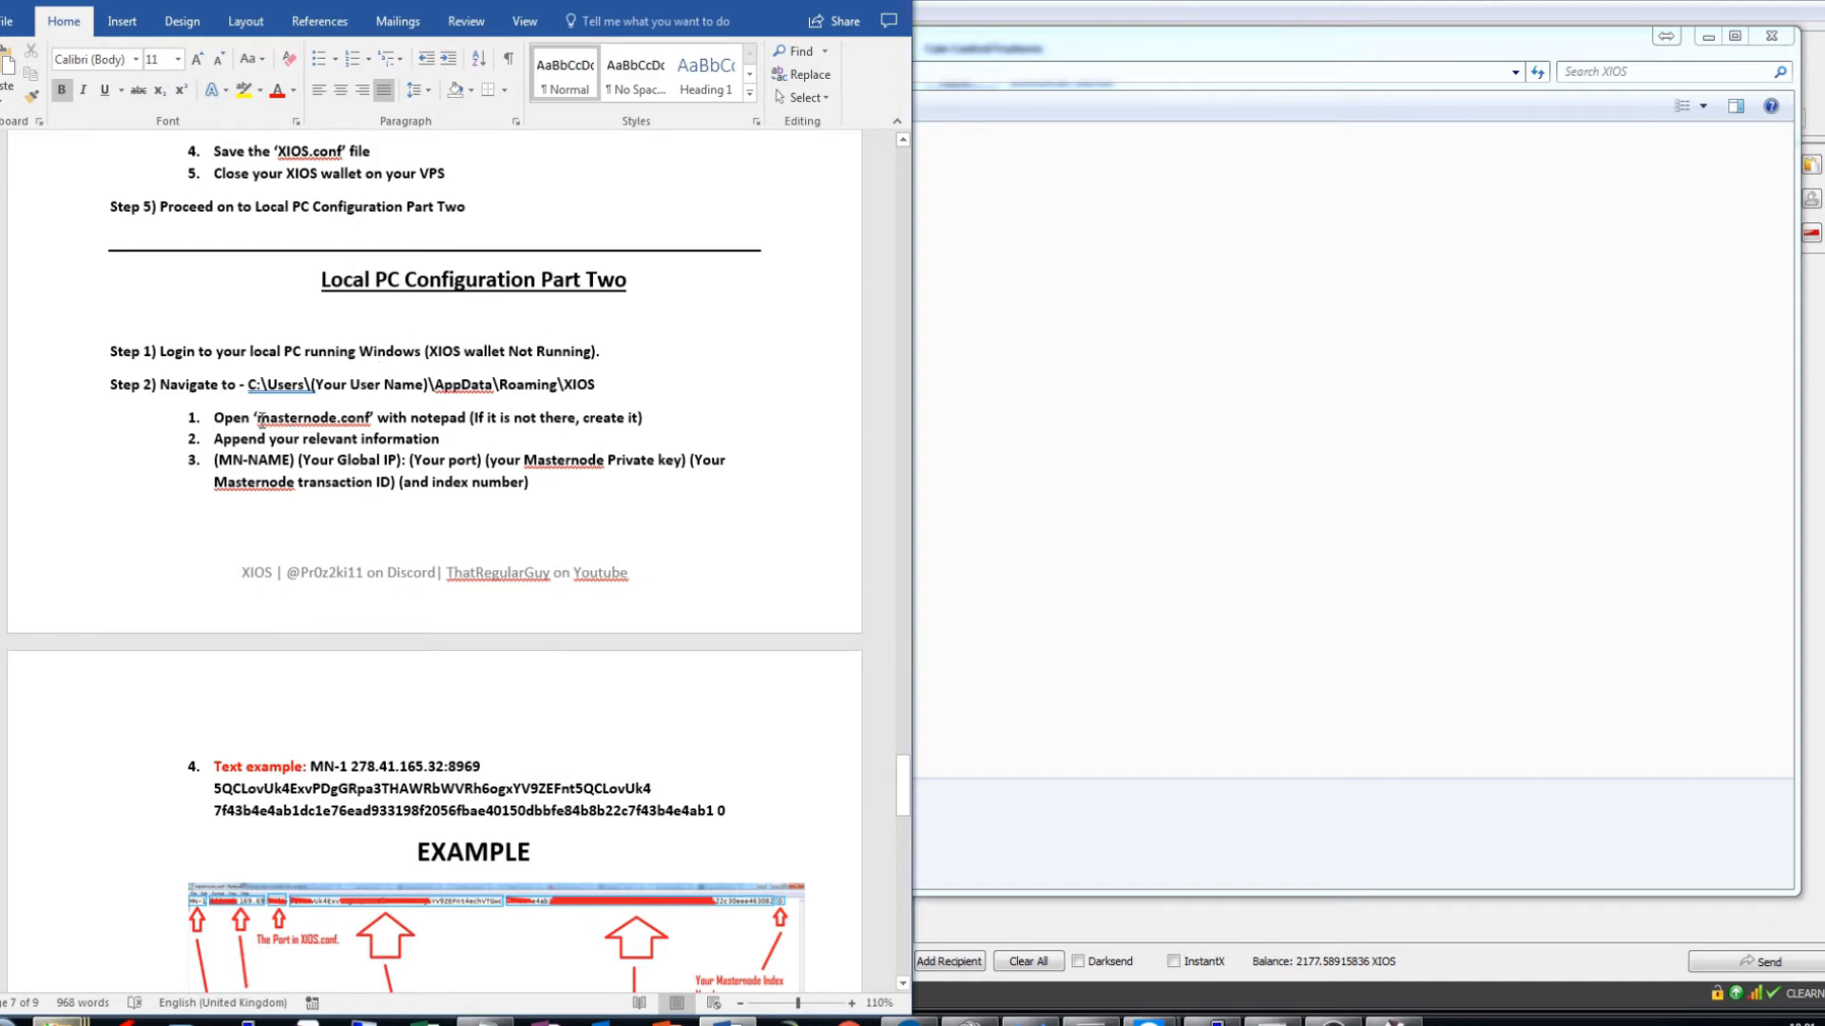
pyautogui.moveTo(259, 419); pyautogui.dragTo(371, 420)
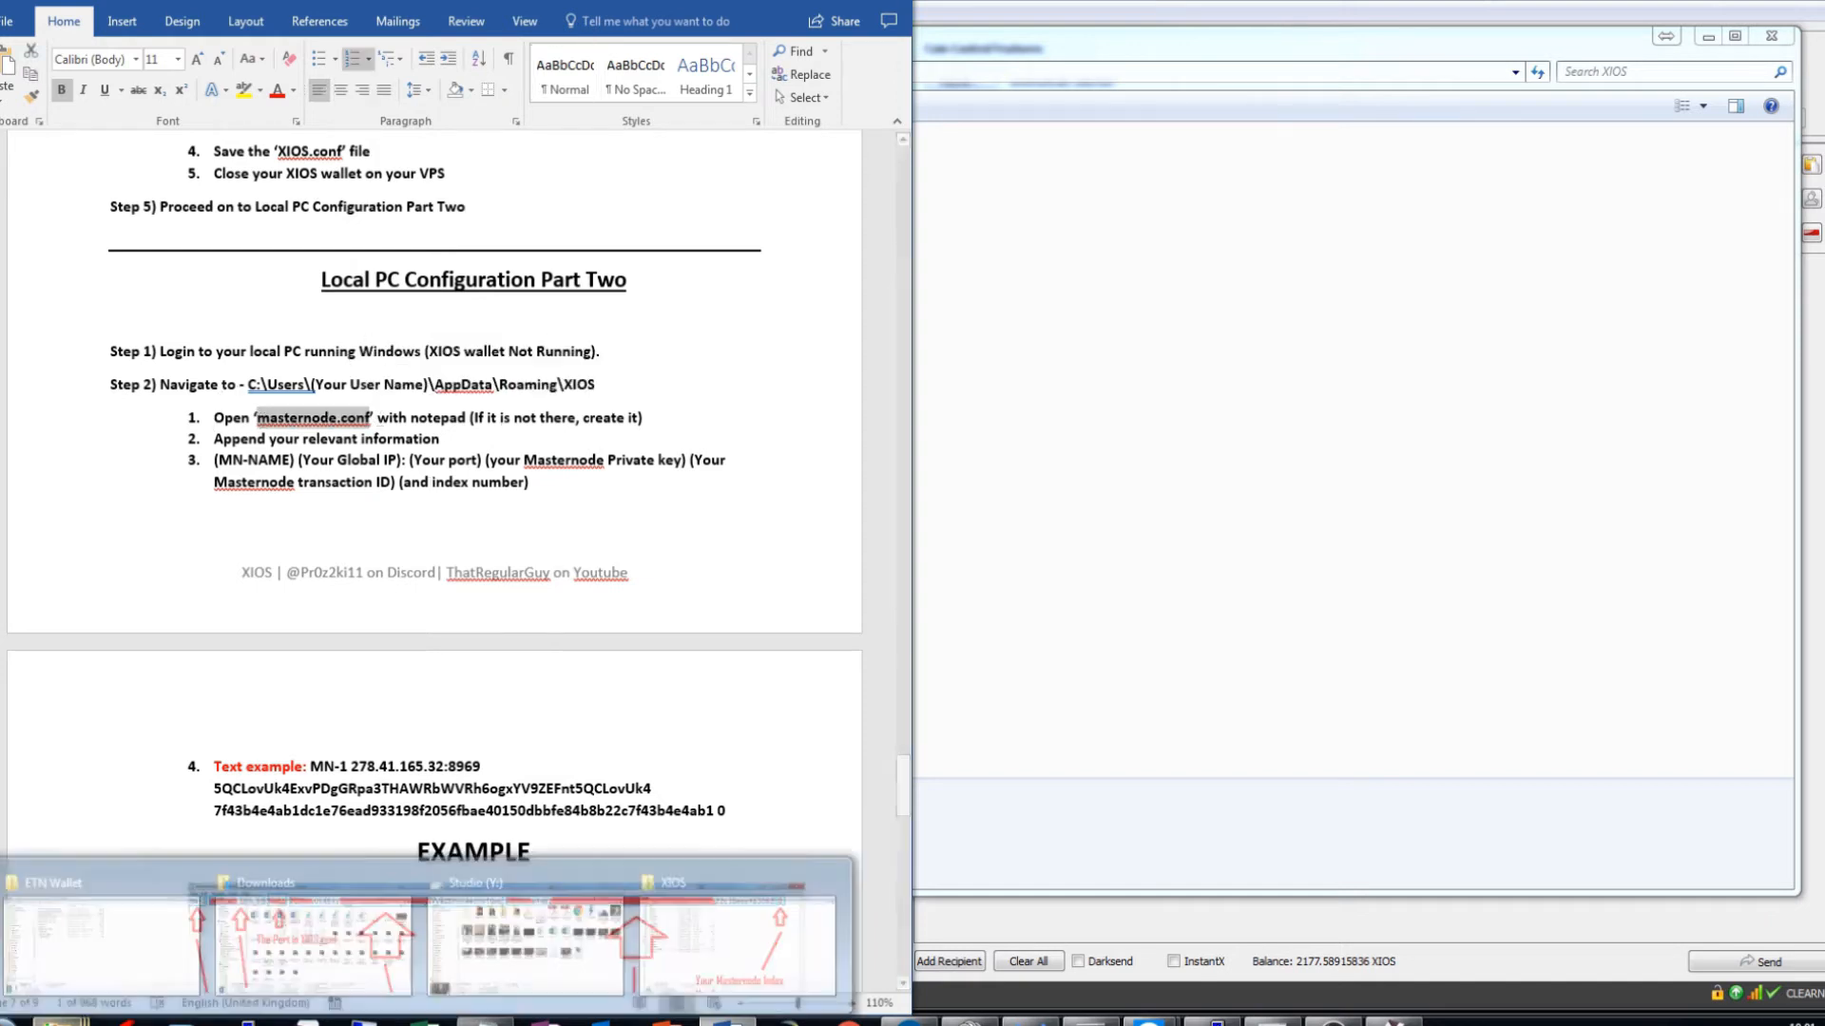
# Open masternode - Copy.conf in Notepad and replace Masternode-NAME with MN-27
pyautogui.click(665, 886)
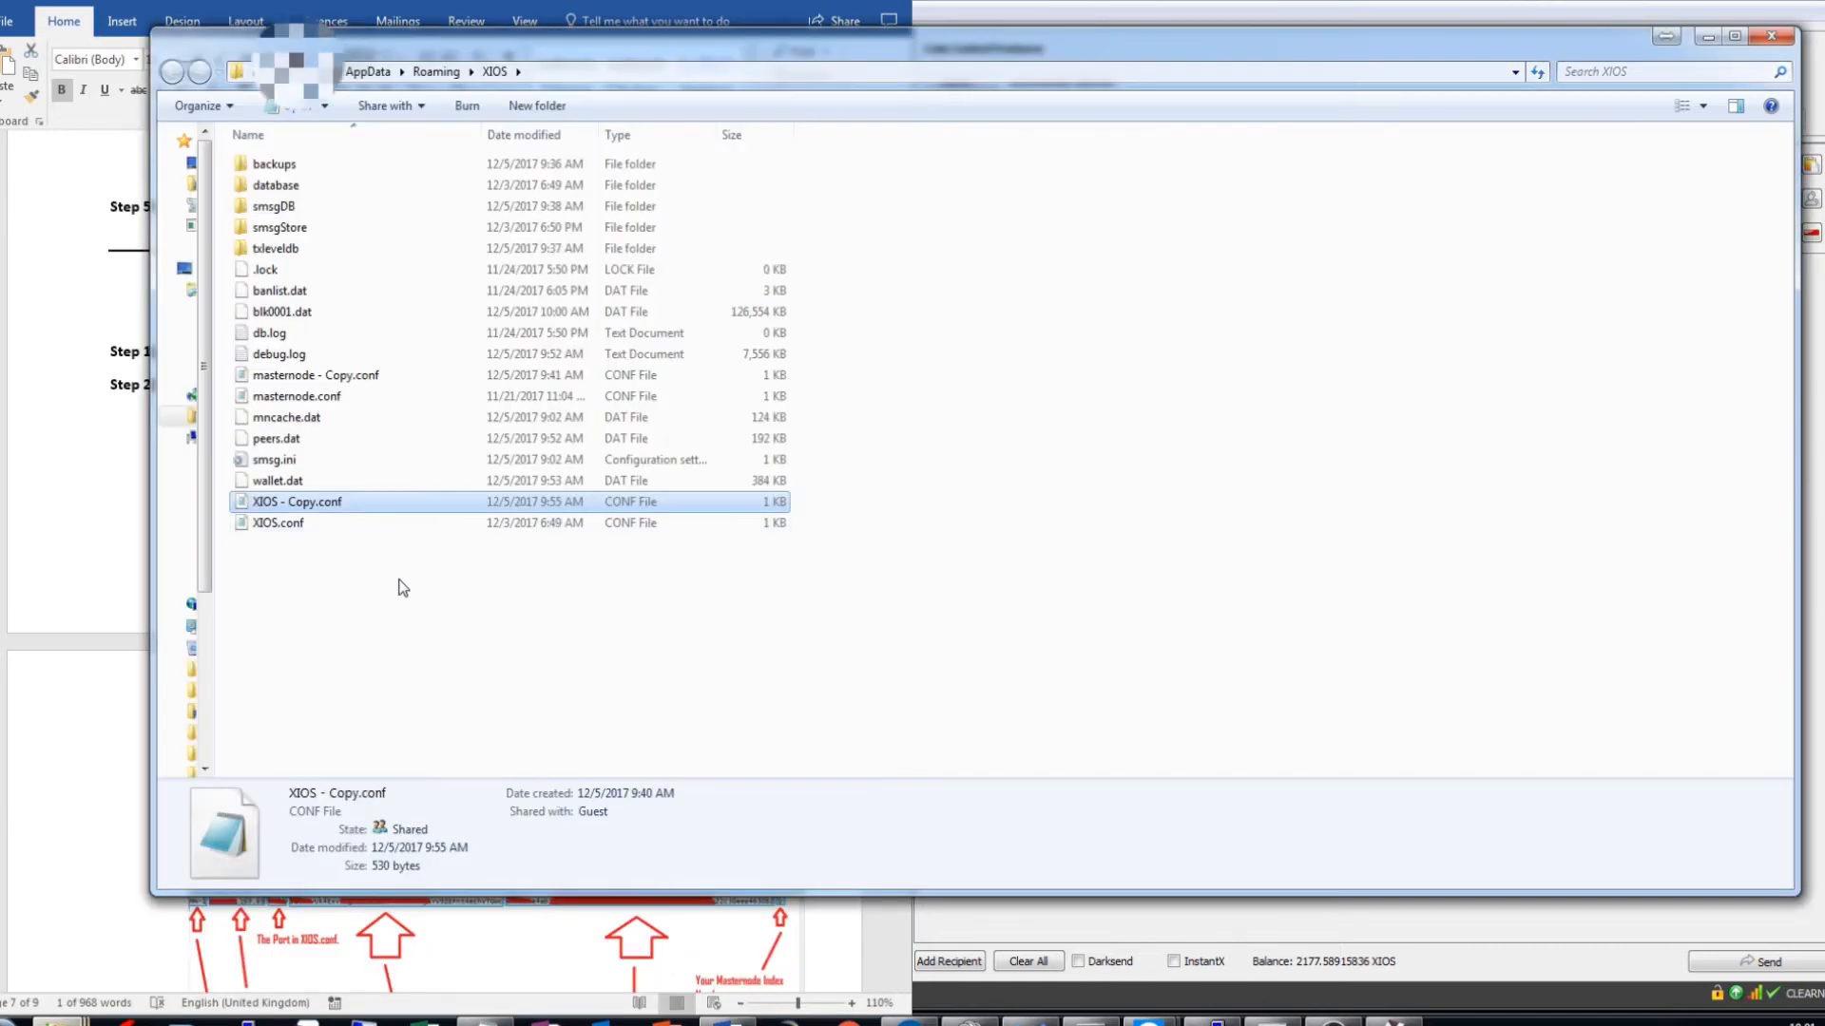
pyautogui.click(395, 578)
pyautogui.doubleClick(364, 378)
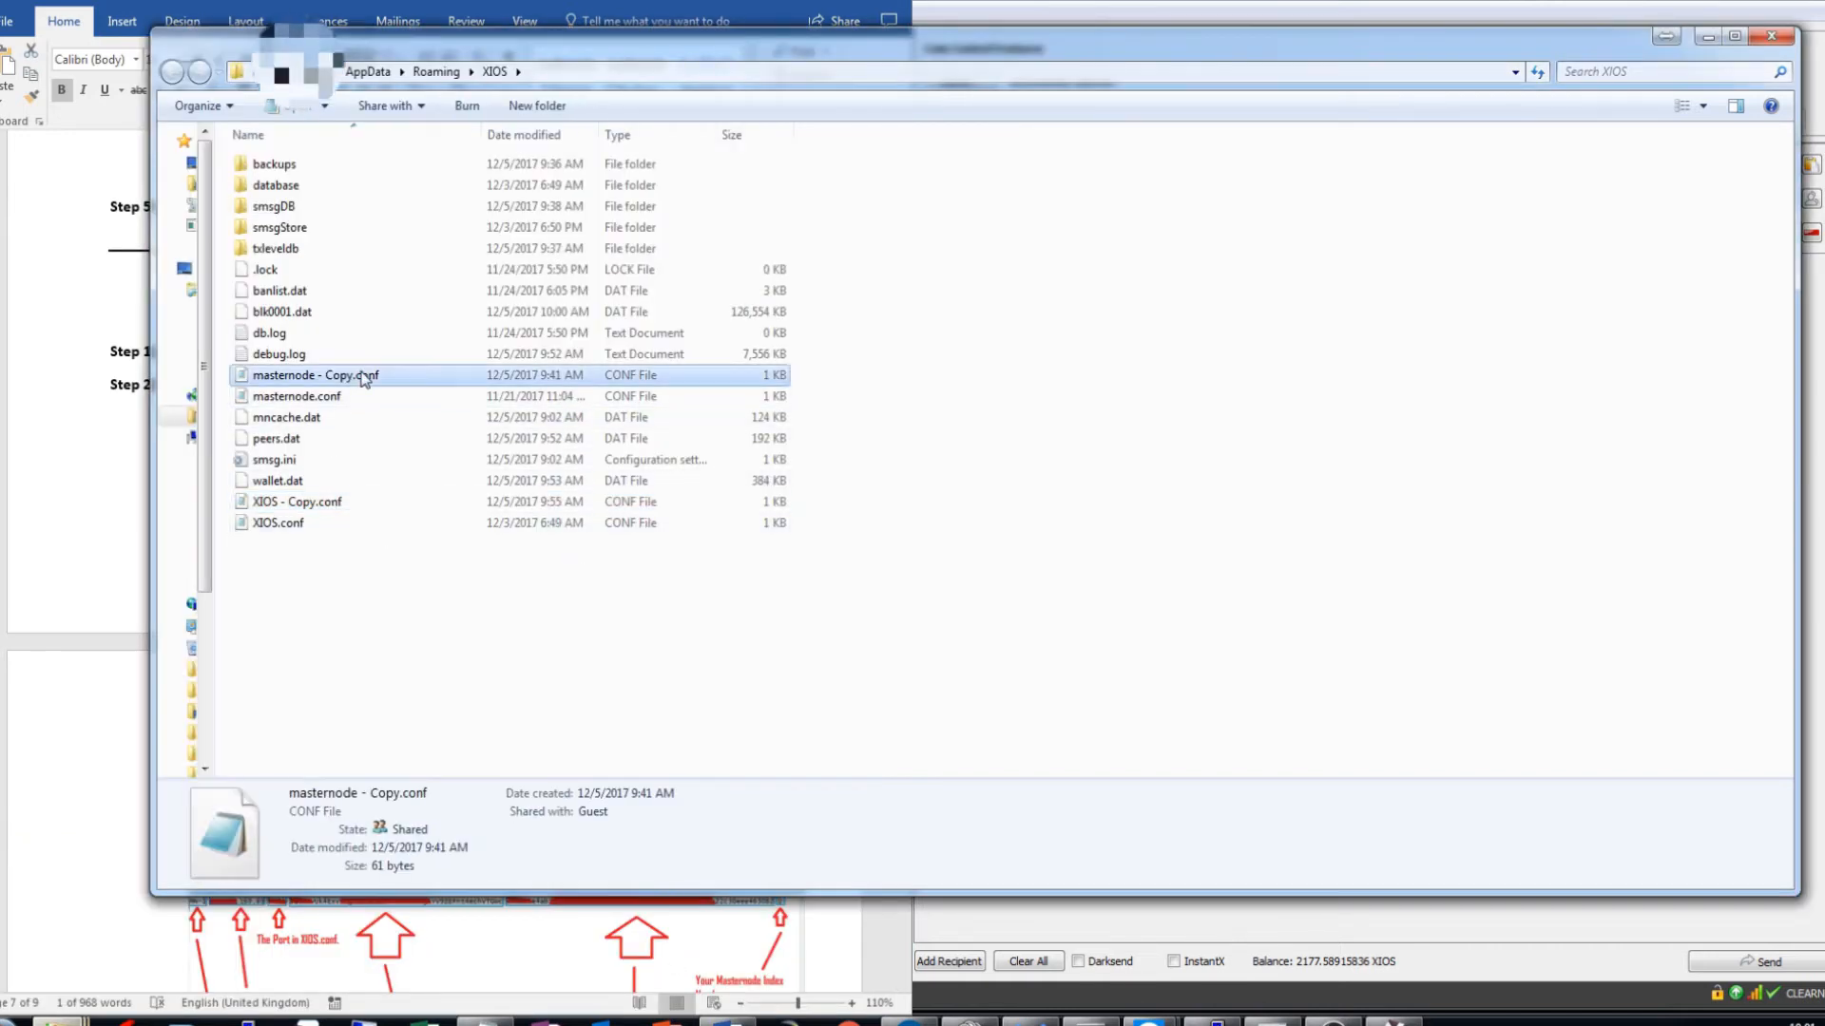
pyautogui.moveTo(483, 66); pyautogui.dragTo(318, 116)
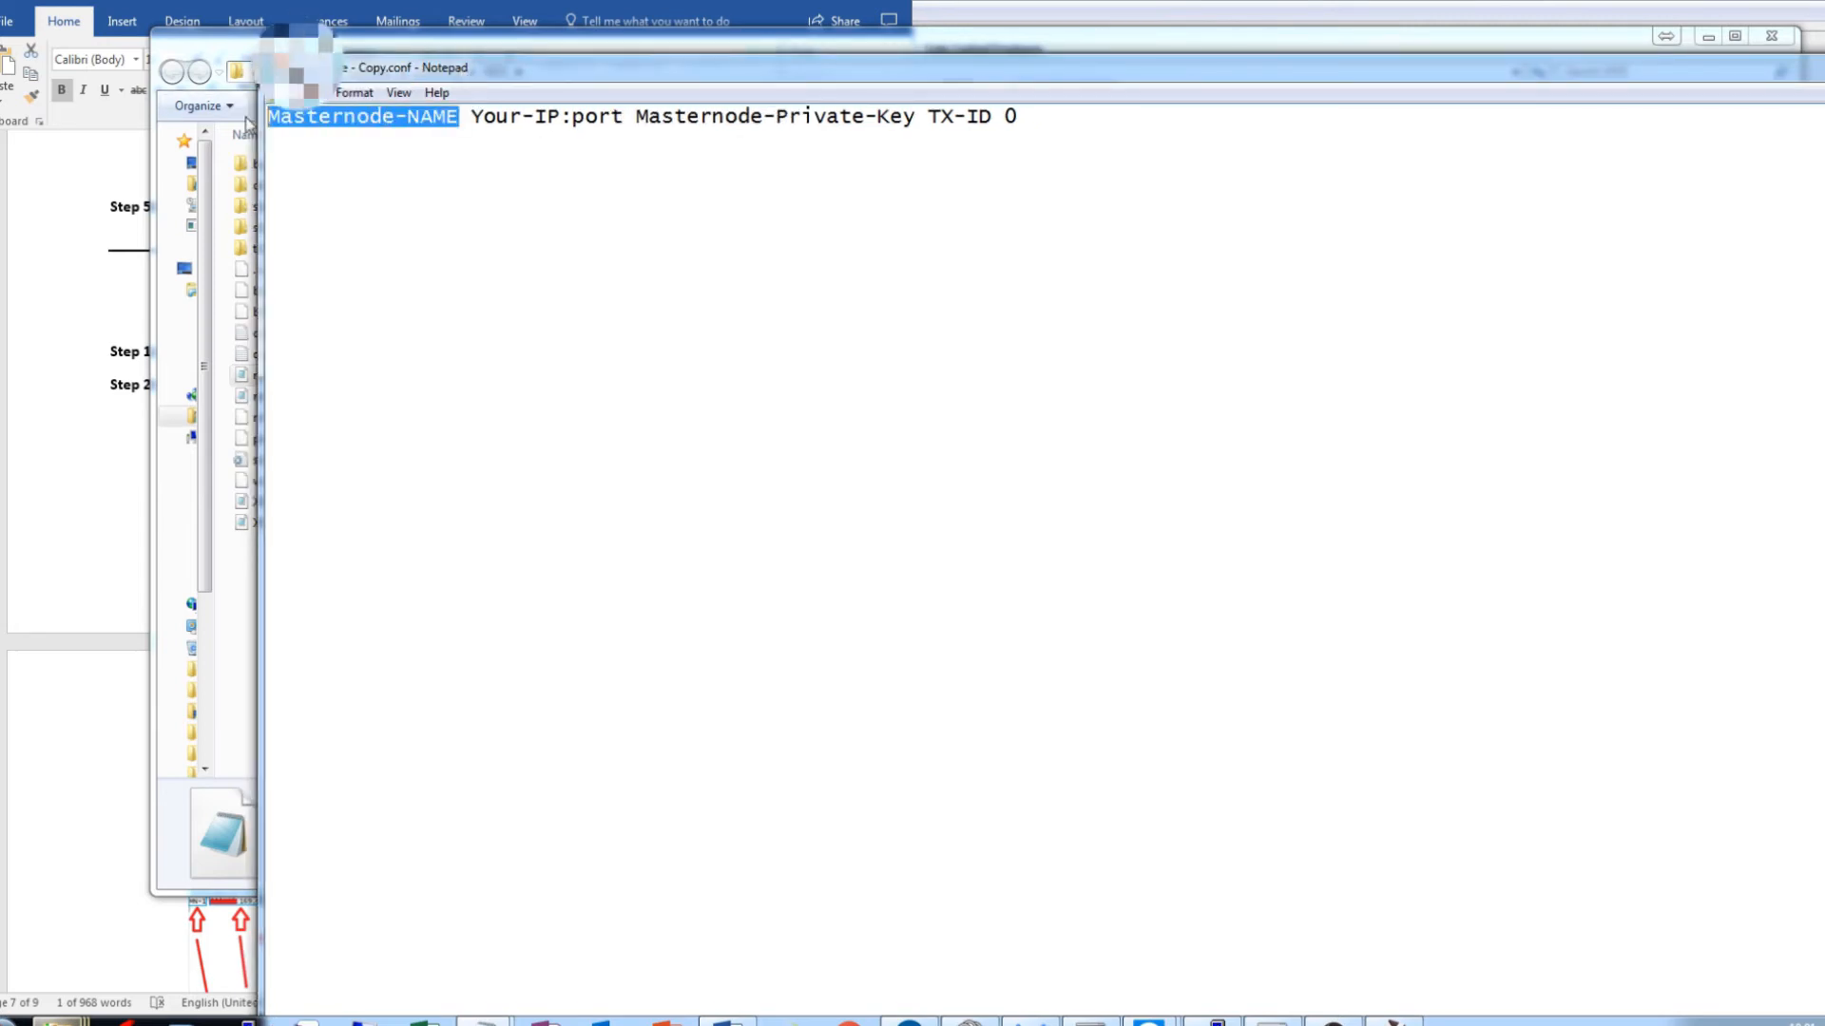
pyautogui.press('BackSpace')
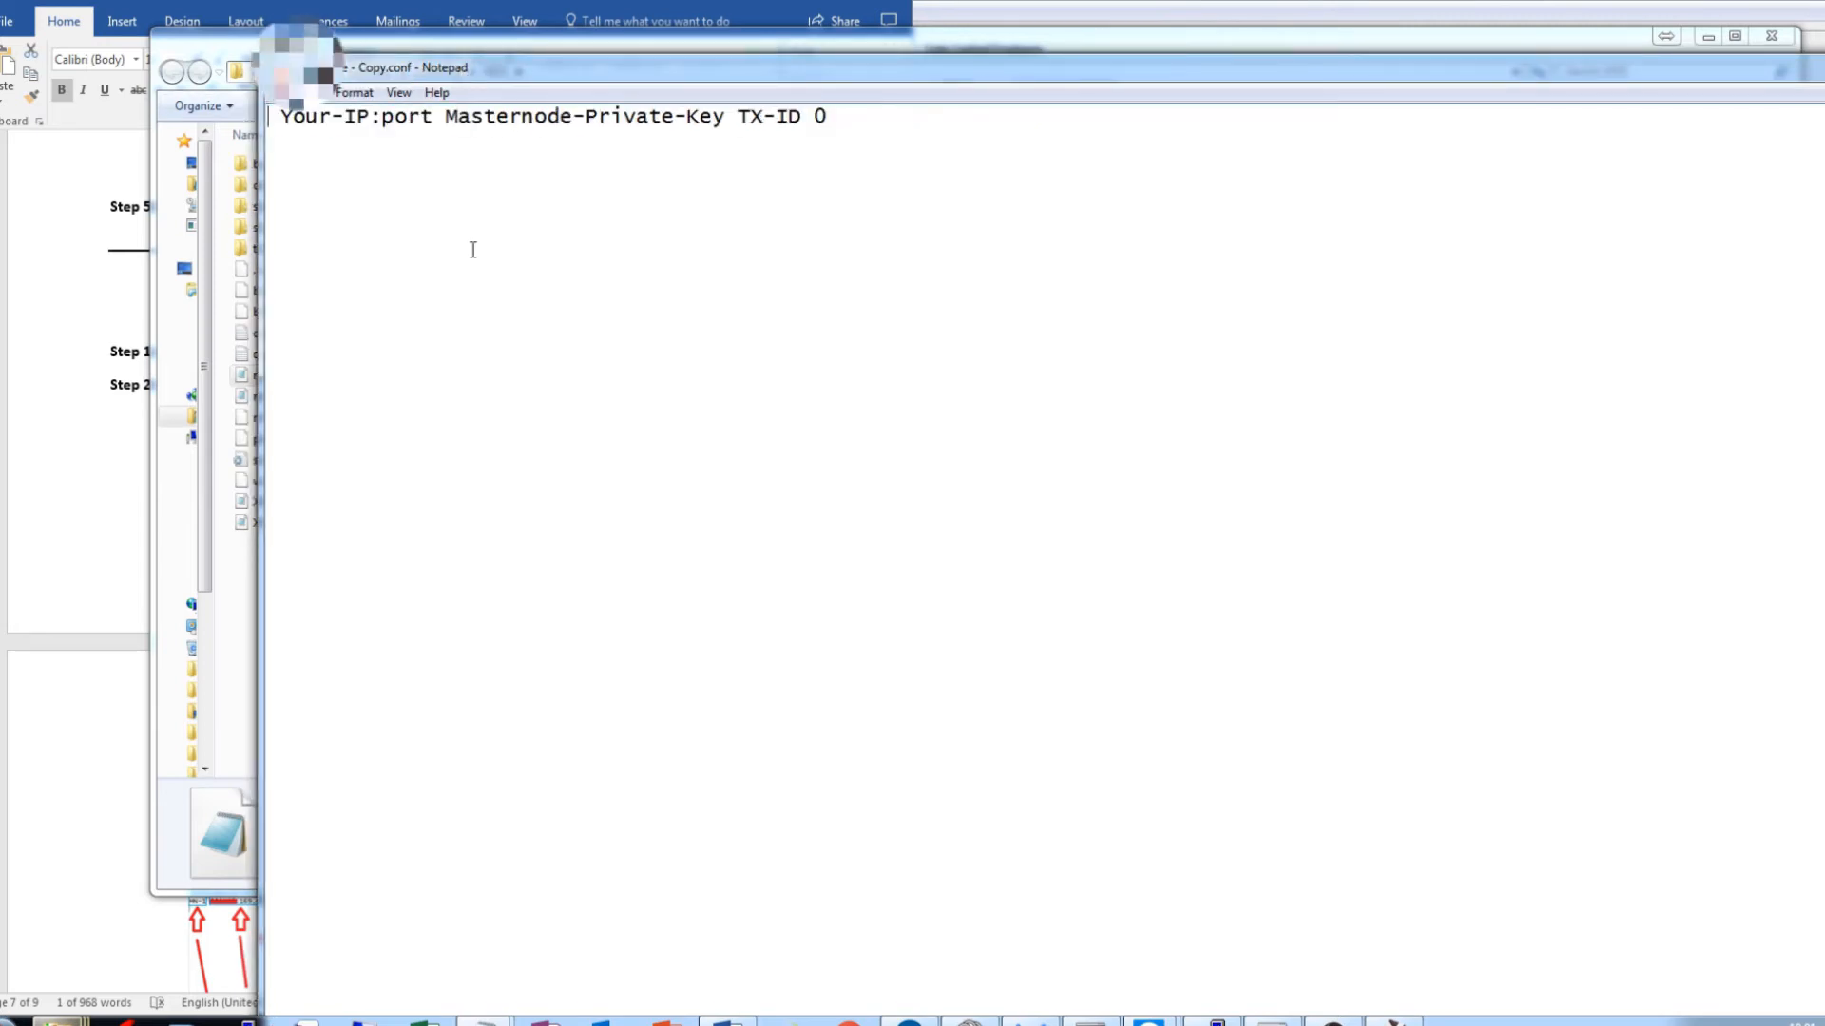
pyautogui.write('MN- ')
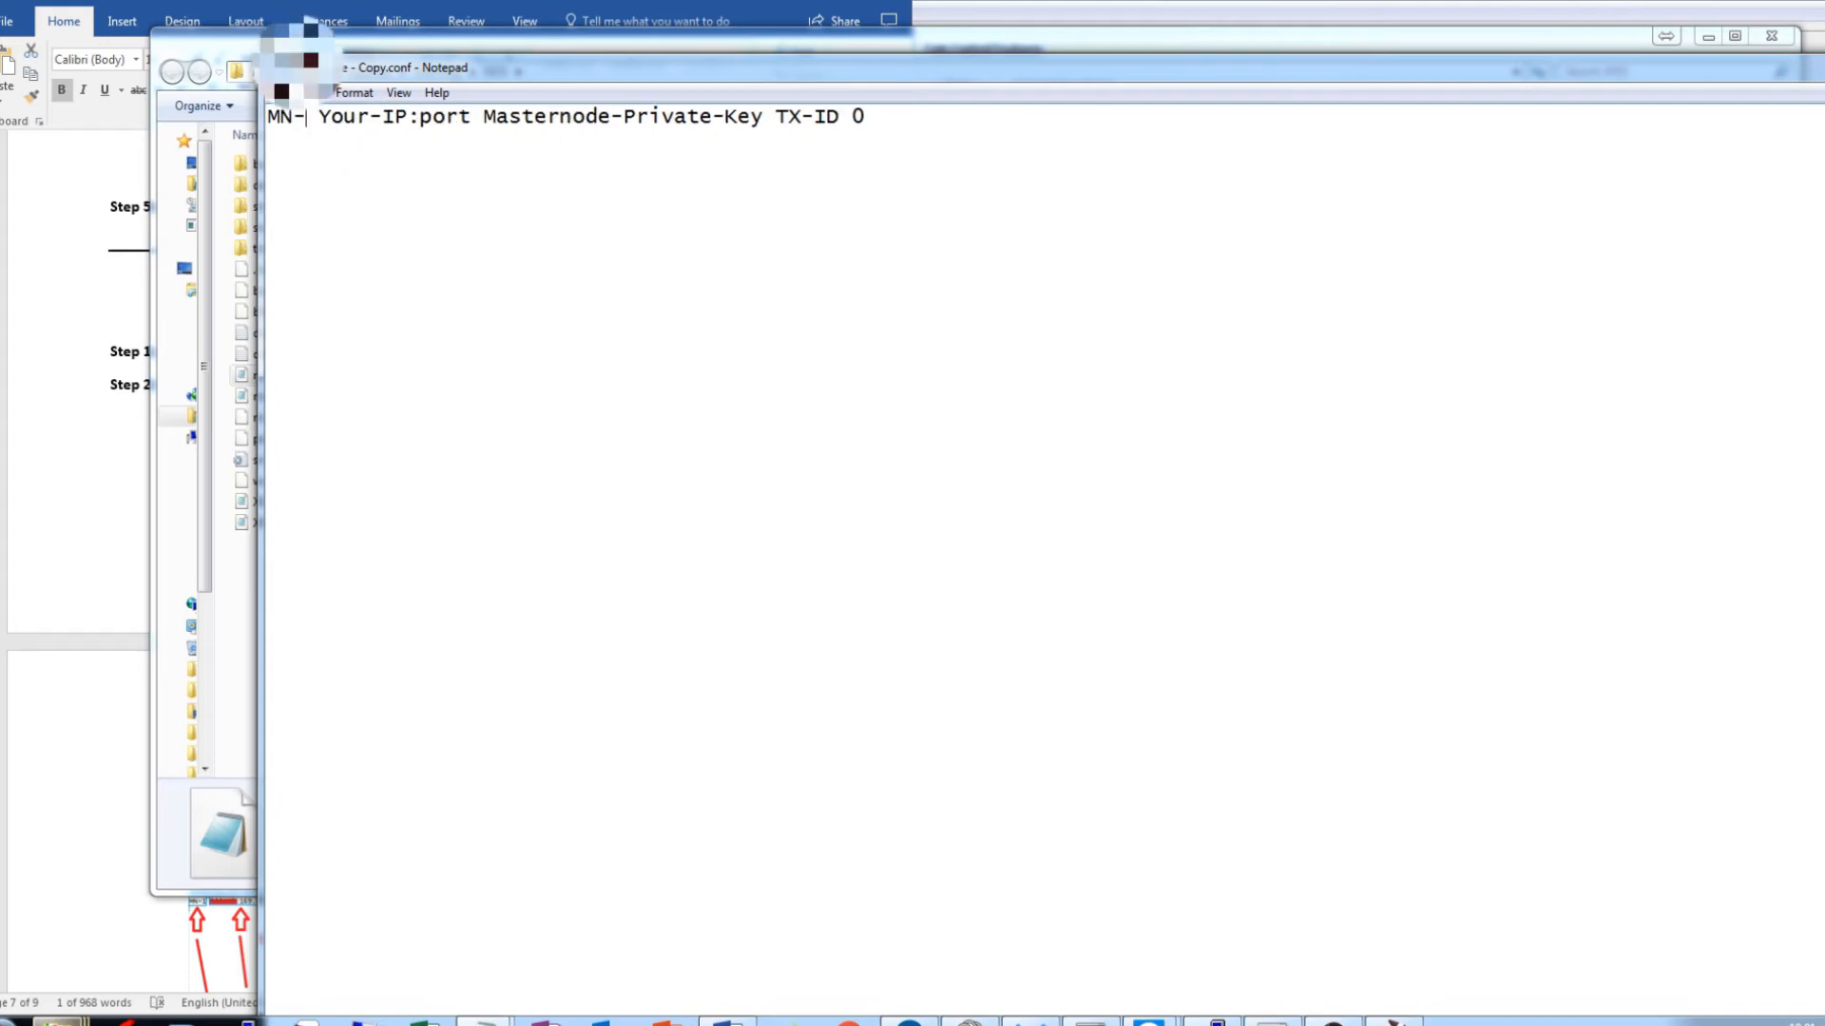
pyautogui.write('27')
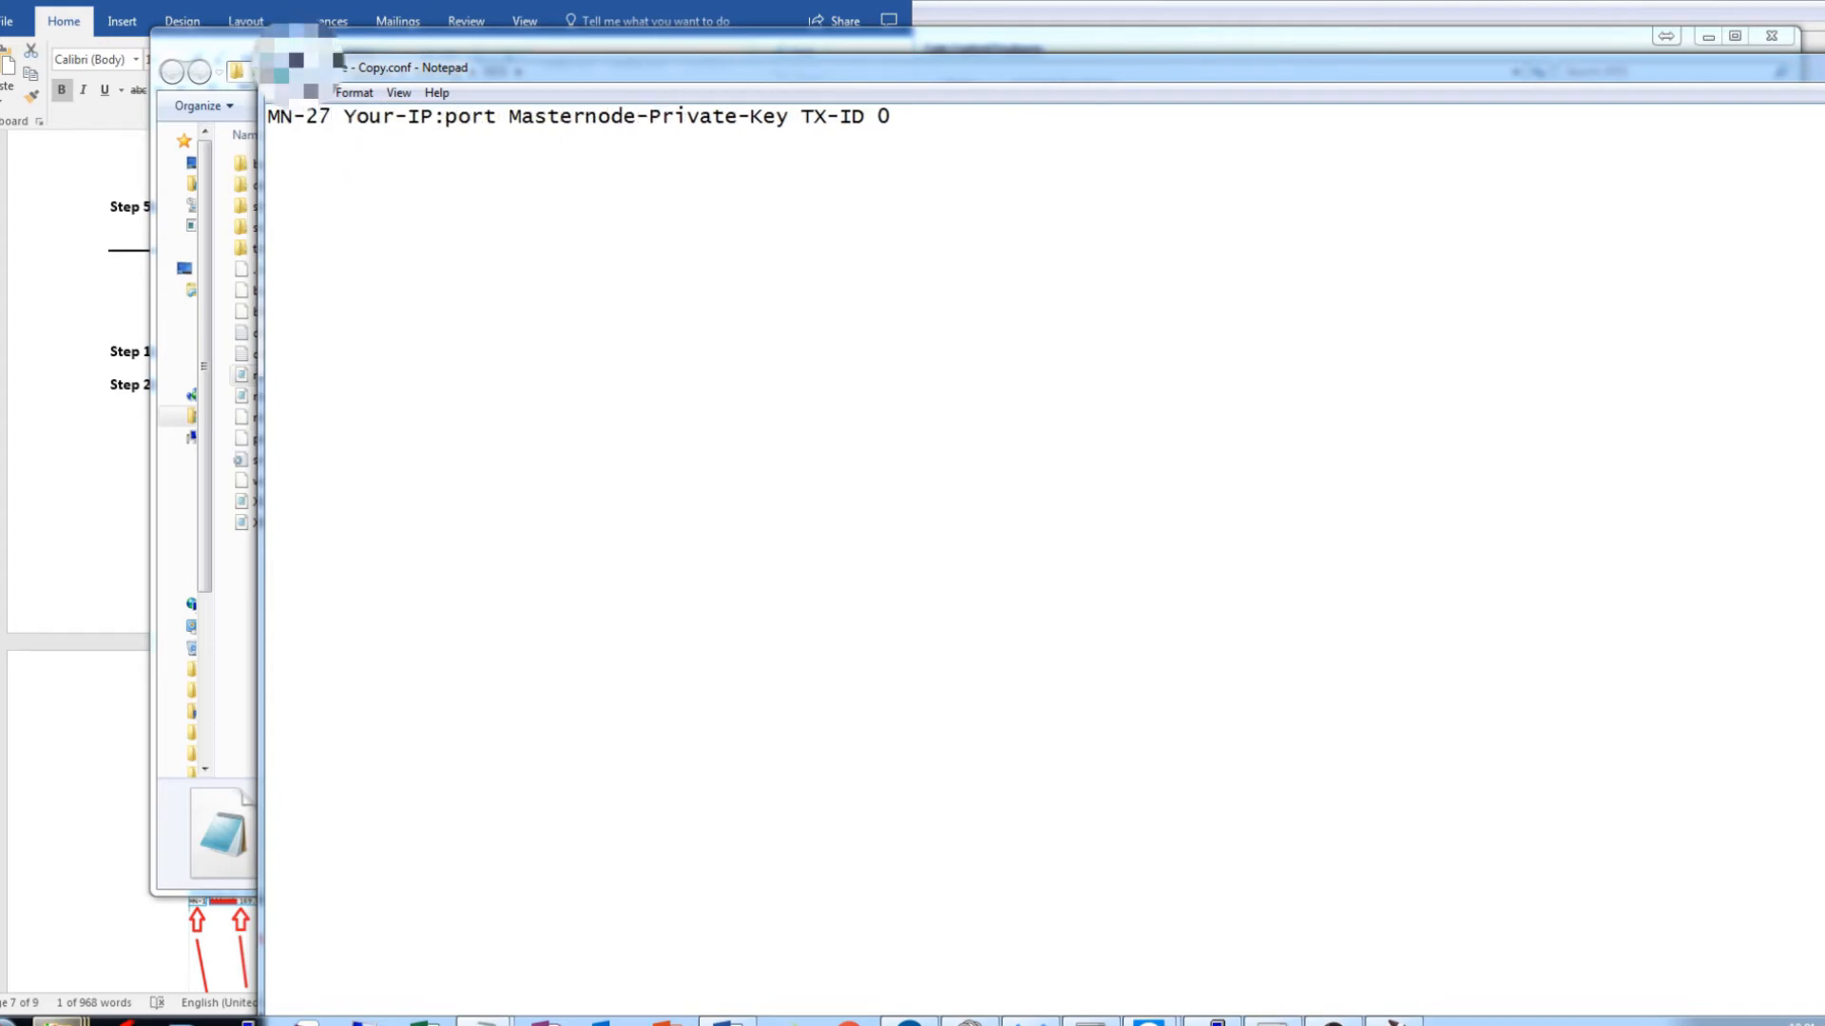
# Replace the IP:port placeholder with 207.782.91.26:8969 copied from the VPS XIOS.conf
pyautogui.hotkey('shift', 'Right')
pyautogui.hotkey('shift', 'Right')
pyautogui.hotkey('shift', 'Right')
pyautogui.hotkey('shift', 'Right')
pyautogui.hotkey('shift', 'Right')
pyautogui.hotkey('shift', 'Right')
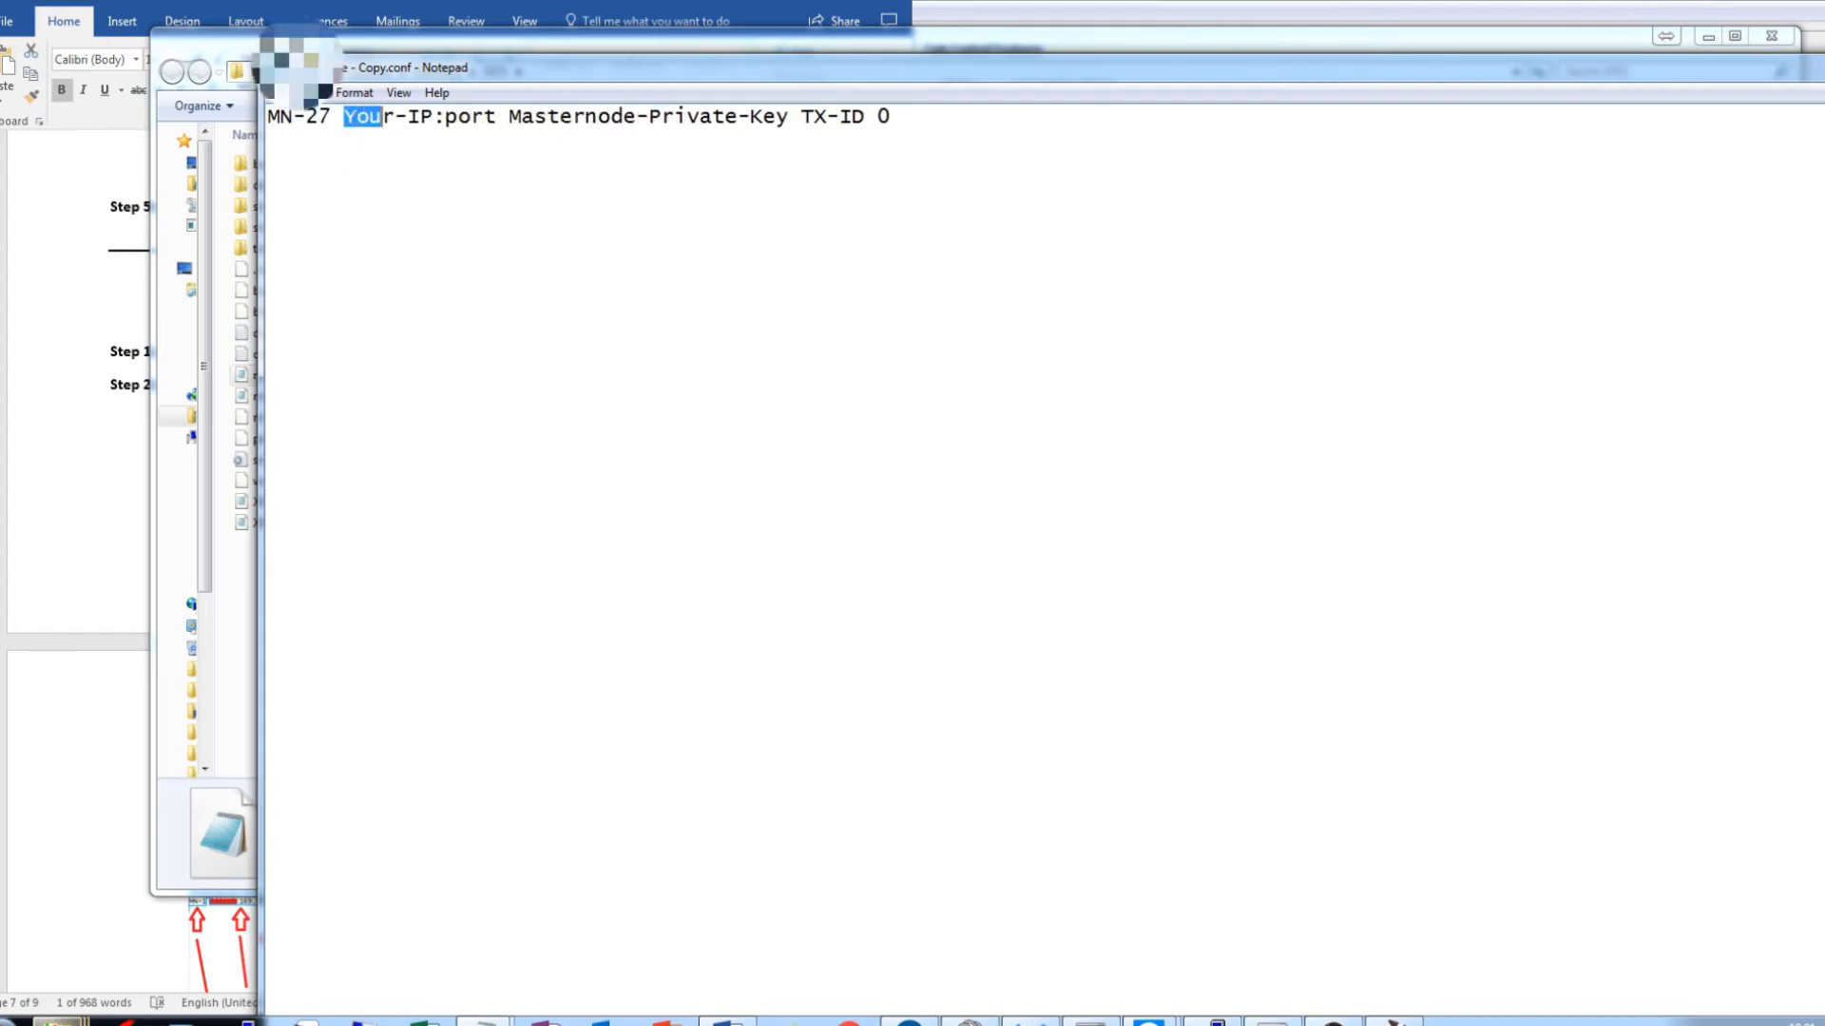
pyautogui.press('BackSpace')
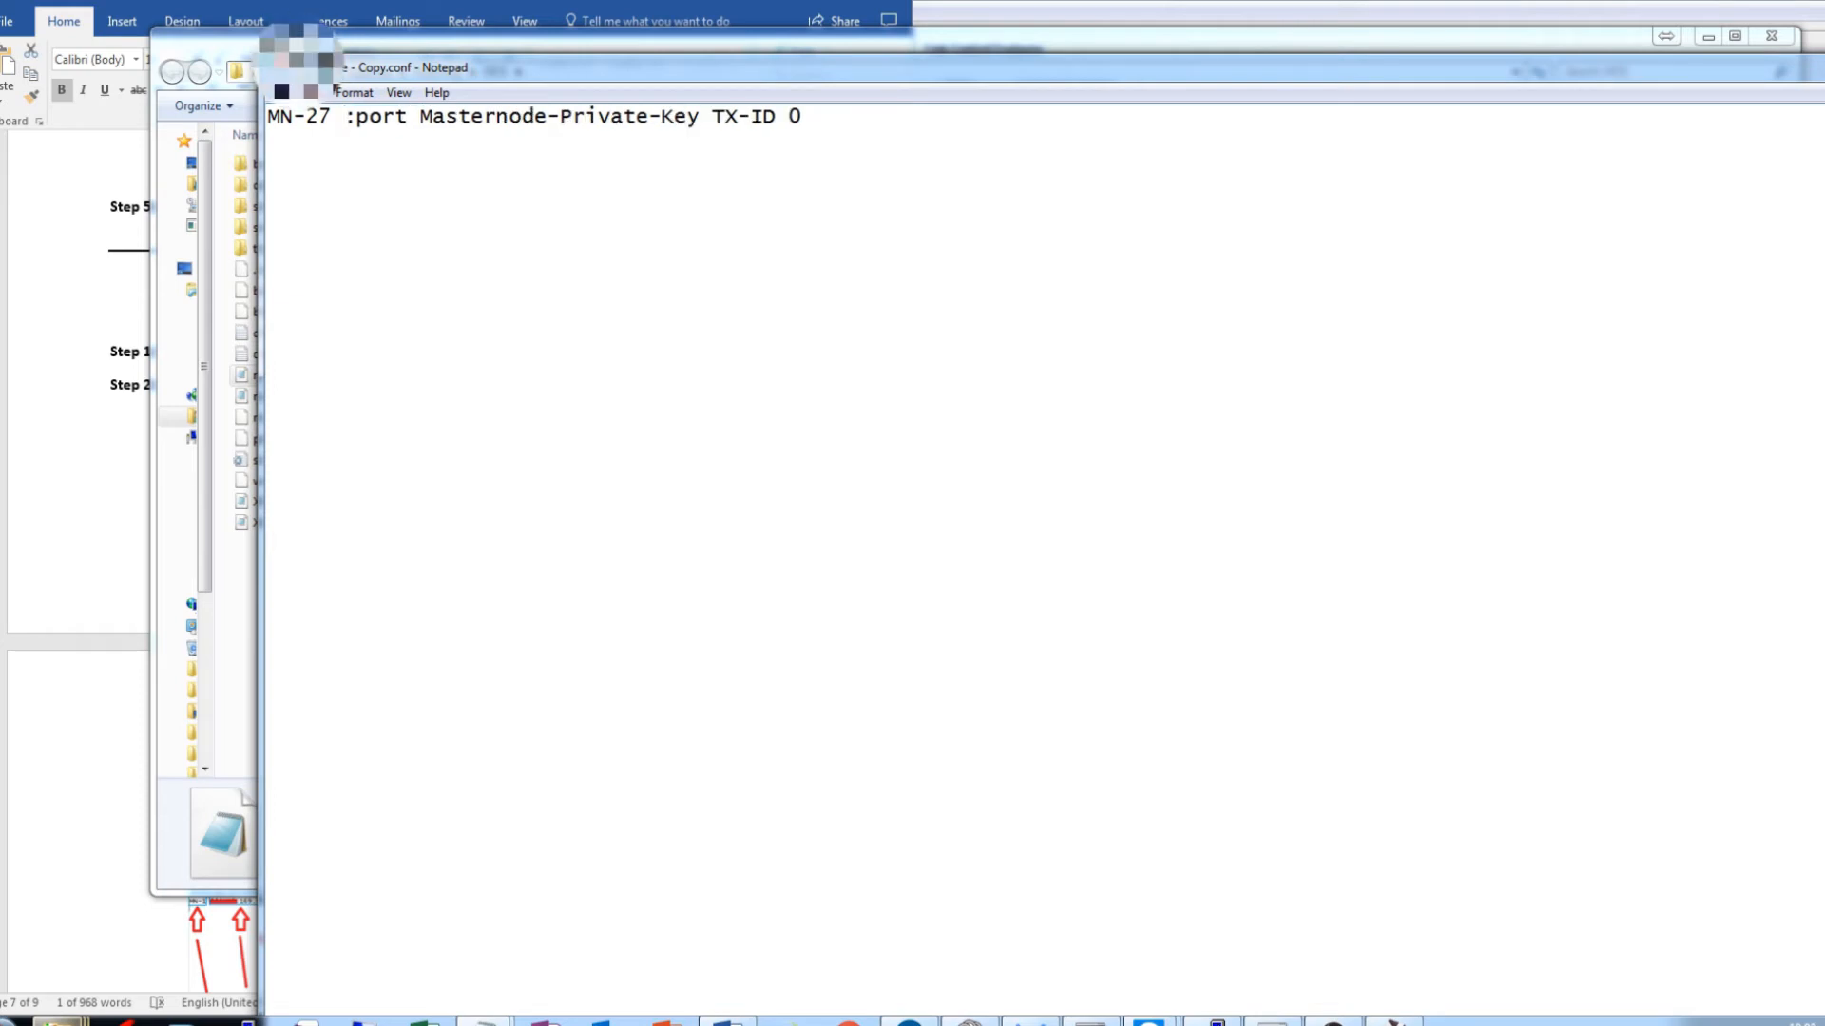
pyautogui.hotkey('alt', 'Tab')
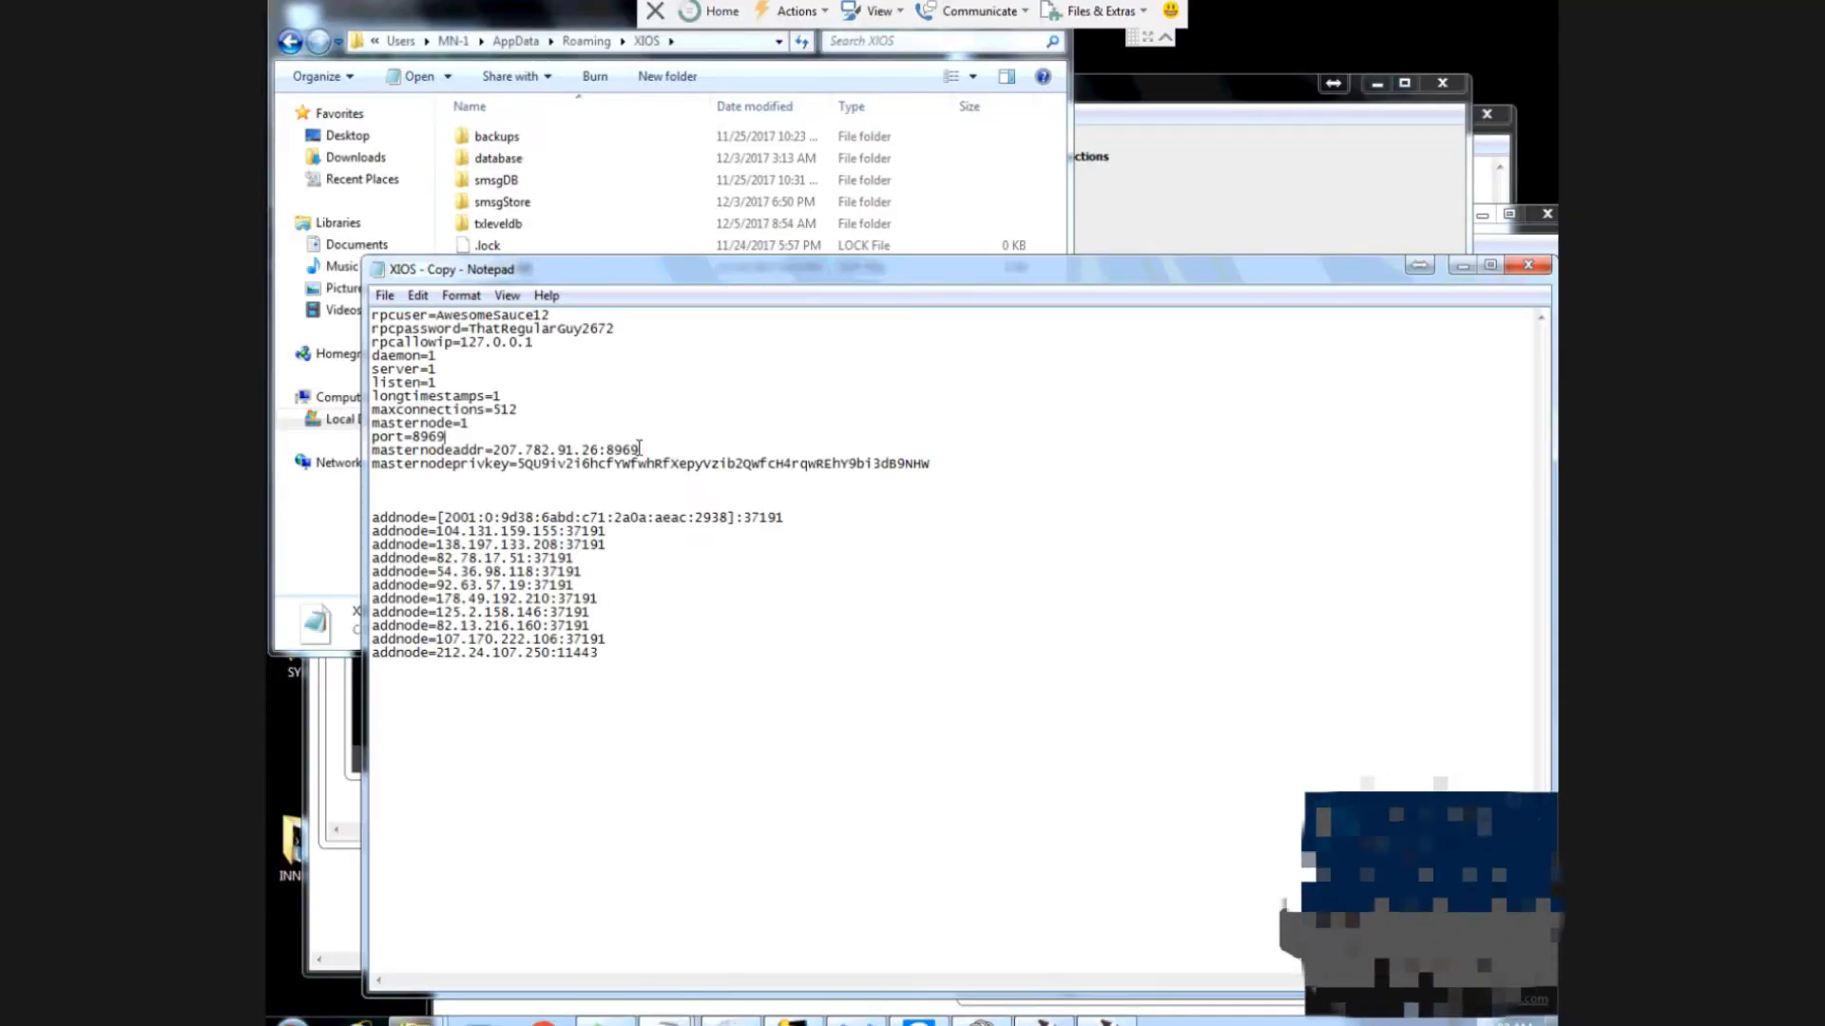
pyautogui.moveTo(639, 450); pyautogui.dragTo(493, 450)
pyautogui.hotkey('ctrl', 'c')
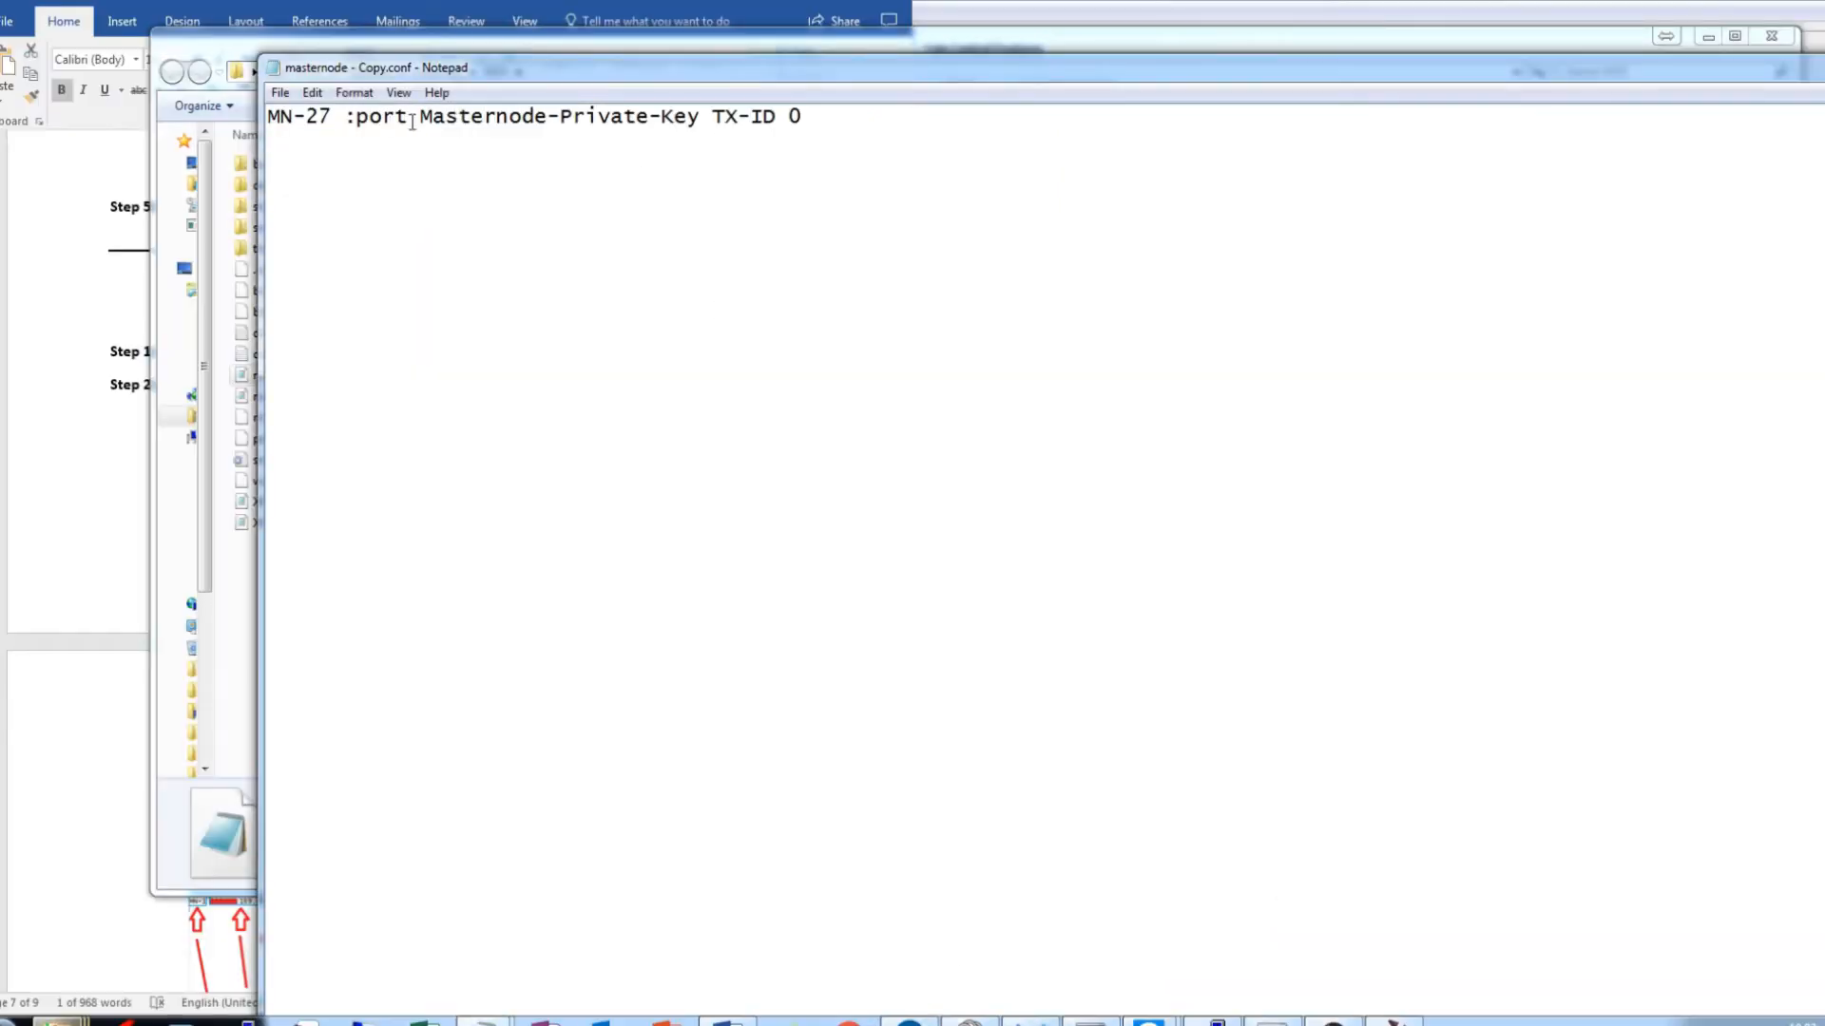
pyautogui.moveTo(412, 119); pyautogui.dragTo(858, 118)
pyautogui.hotkey('ctrl', 'v')
pyautogui.click(384, 119)
pyautogui.click(536, 119)
pyautogui.click(615, 122)
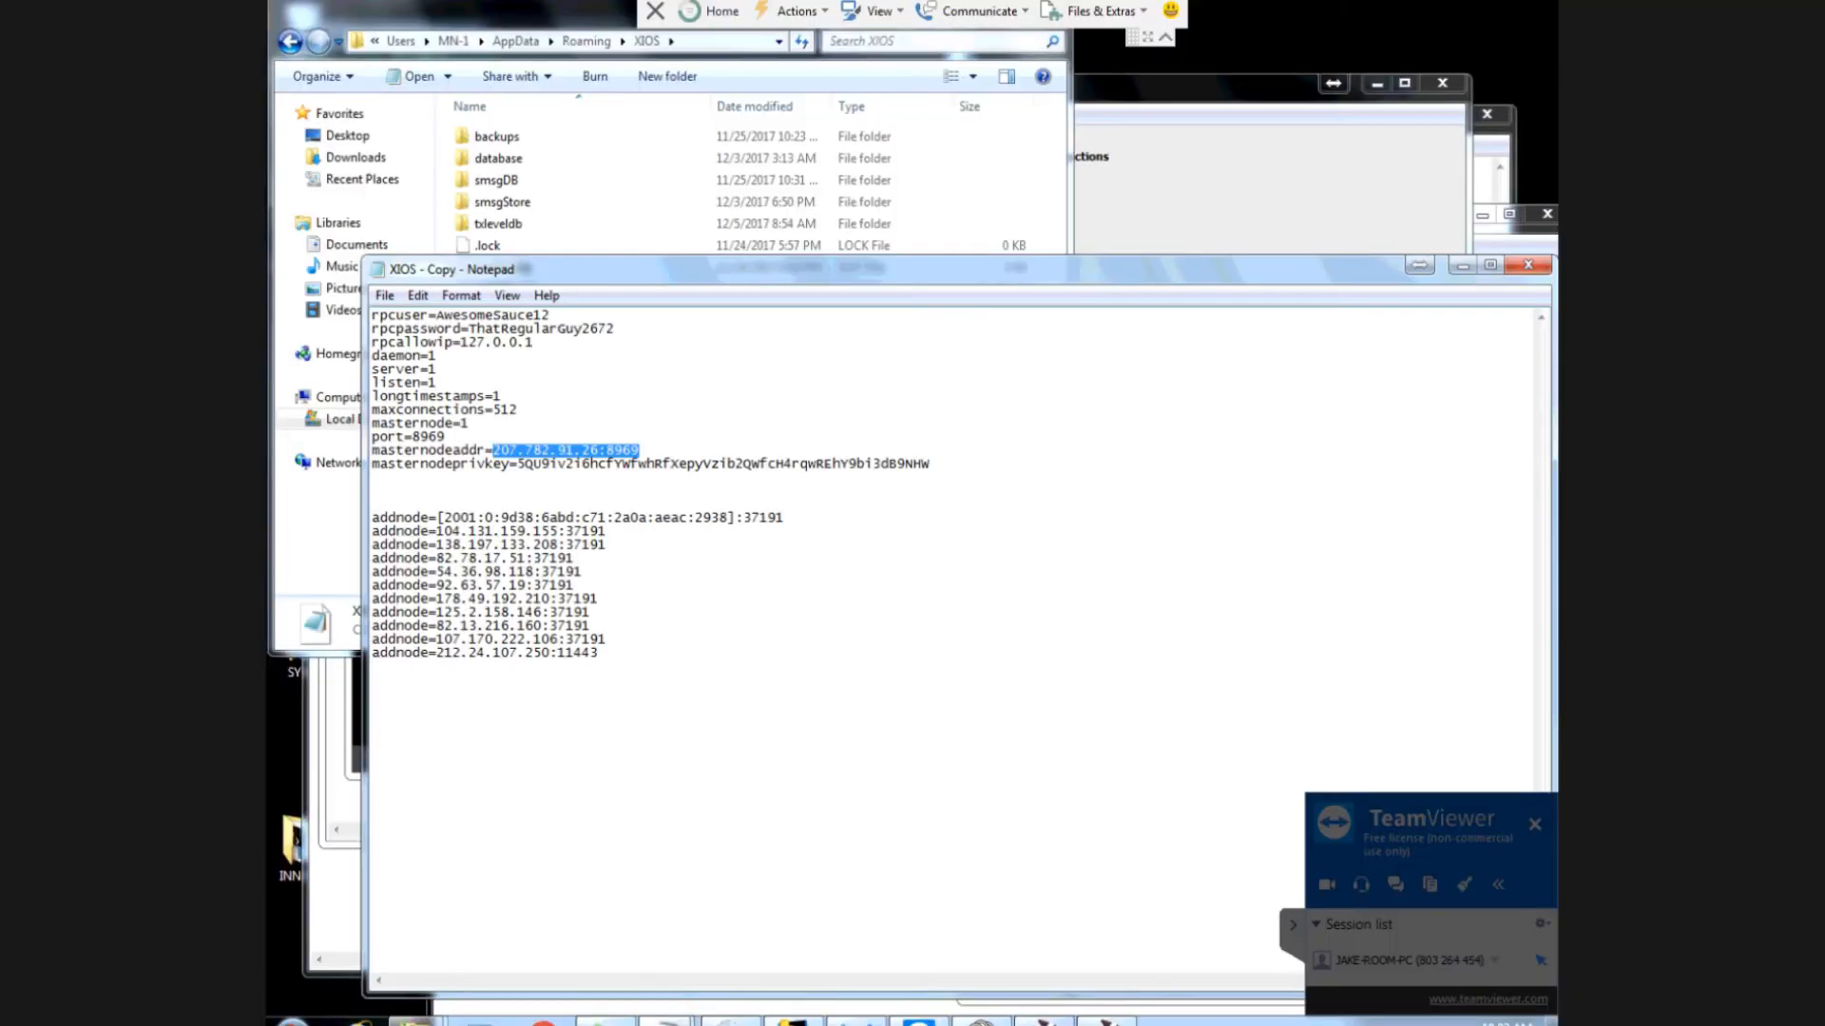
# Paste the masternode private key from the remote XIOS.conf over the Masternode-Private-Key placeholder
pyautogui.click(638, 513)
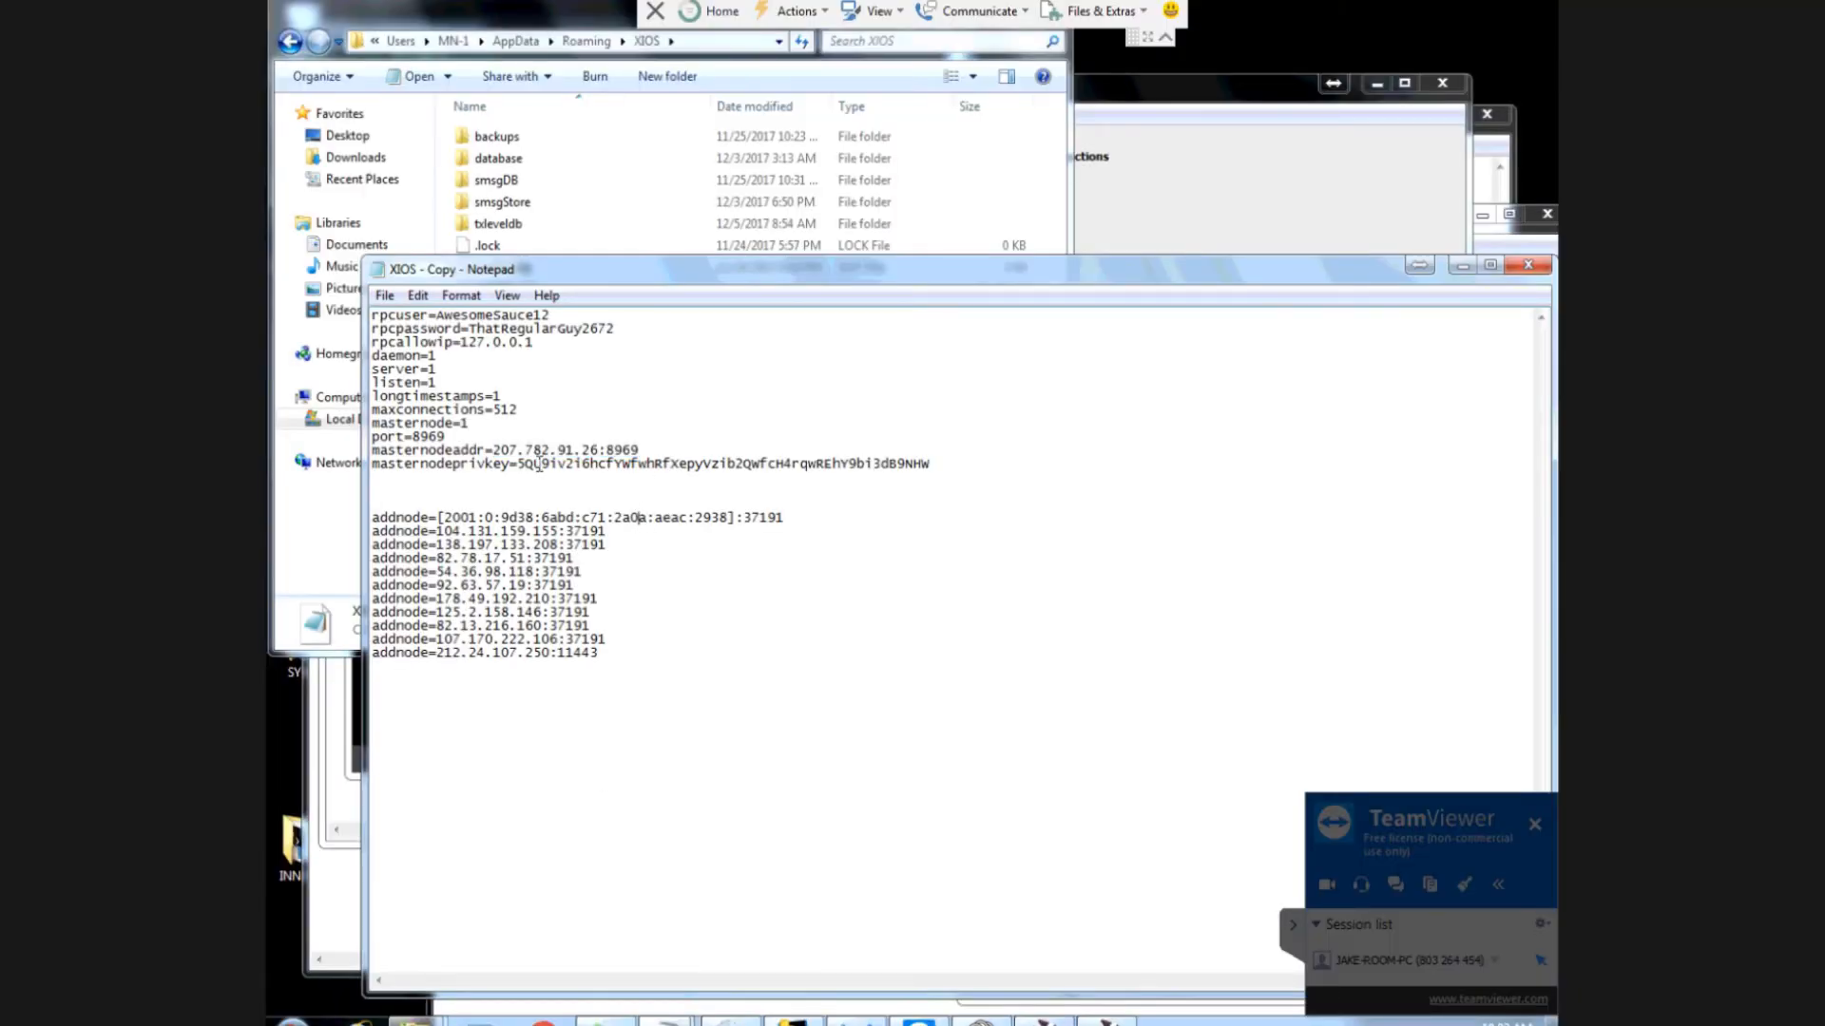
pyautogui.moveTo(520, 465); pyautogui.dragTo(949, 468)
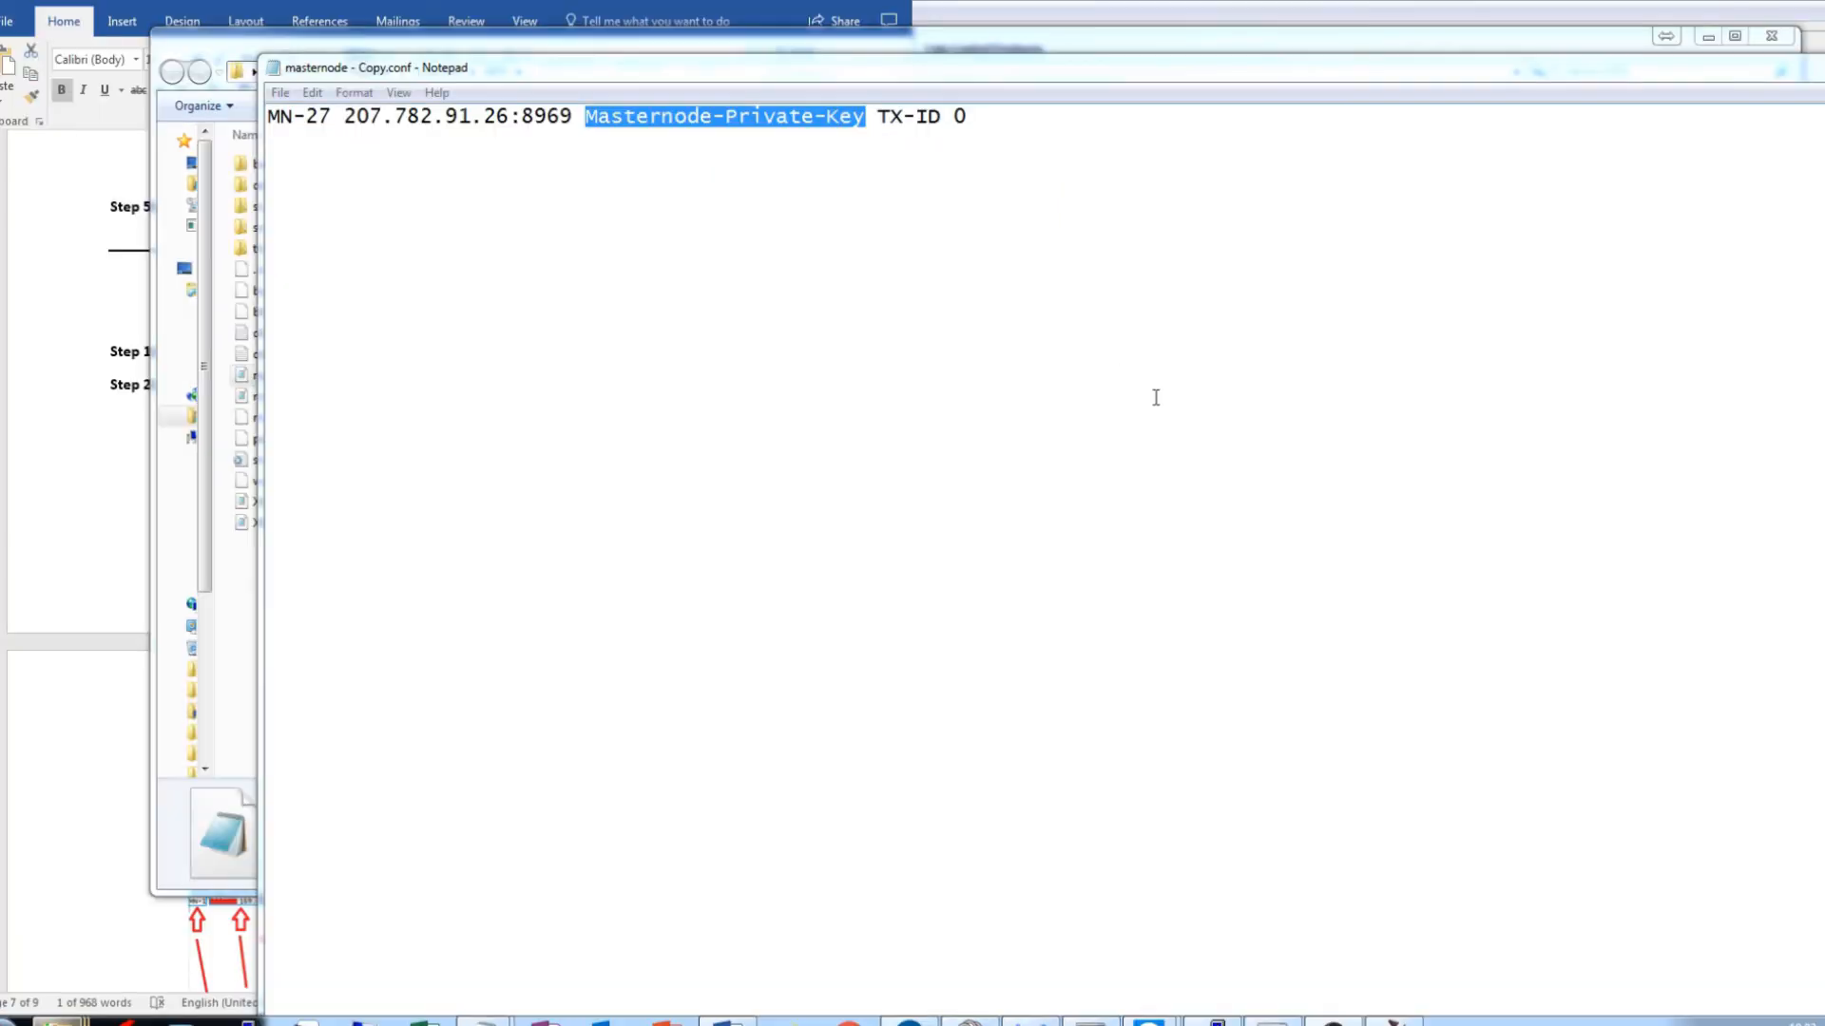
pyautogui.click(619, 115)
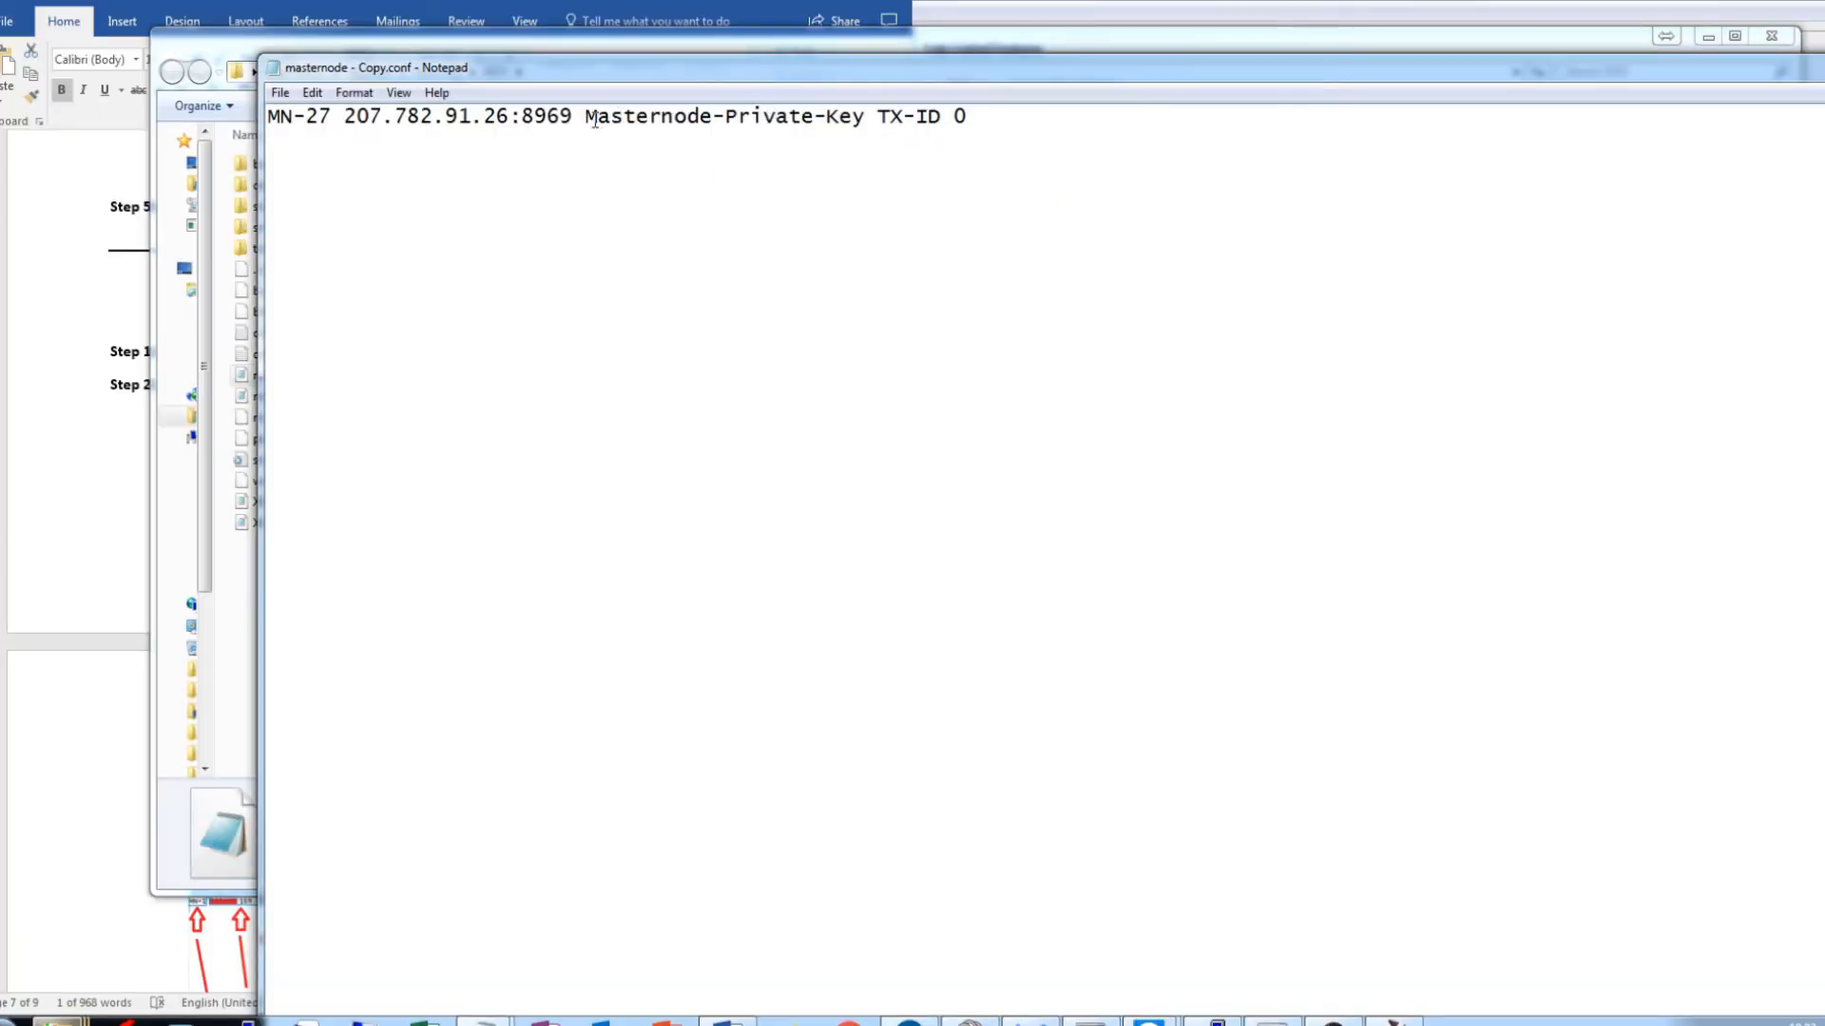
pyautogui.moveTo(595, 120); pyautogui.dragTo(857, 110)
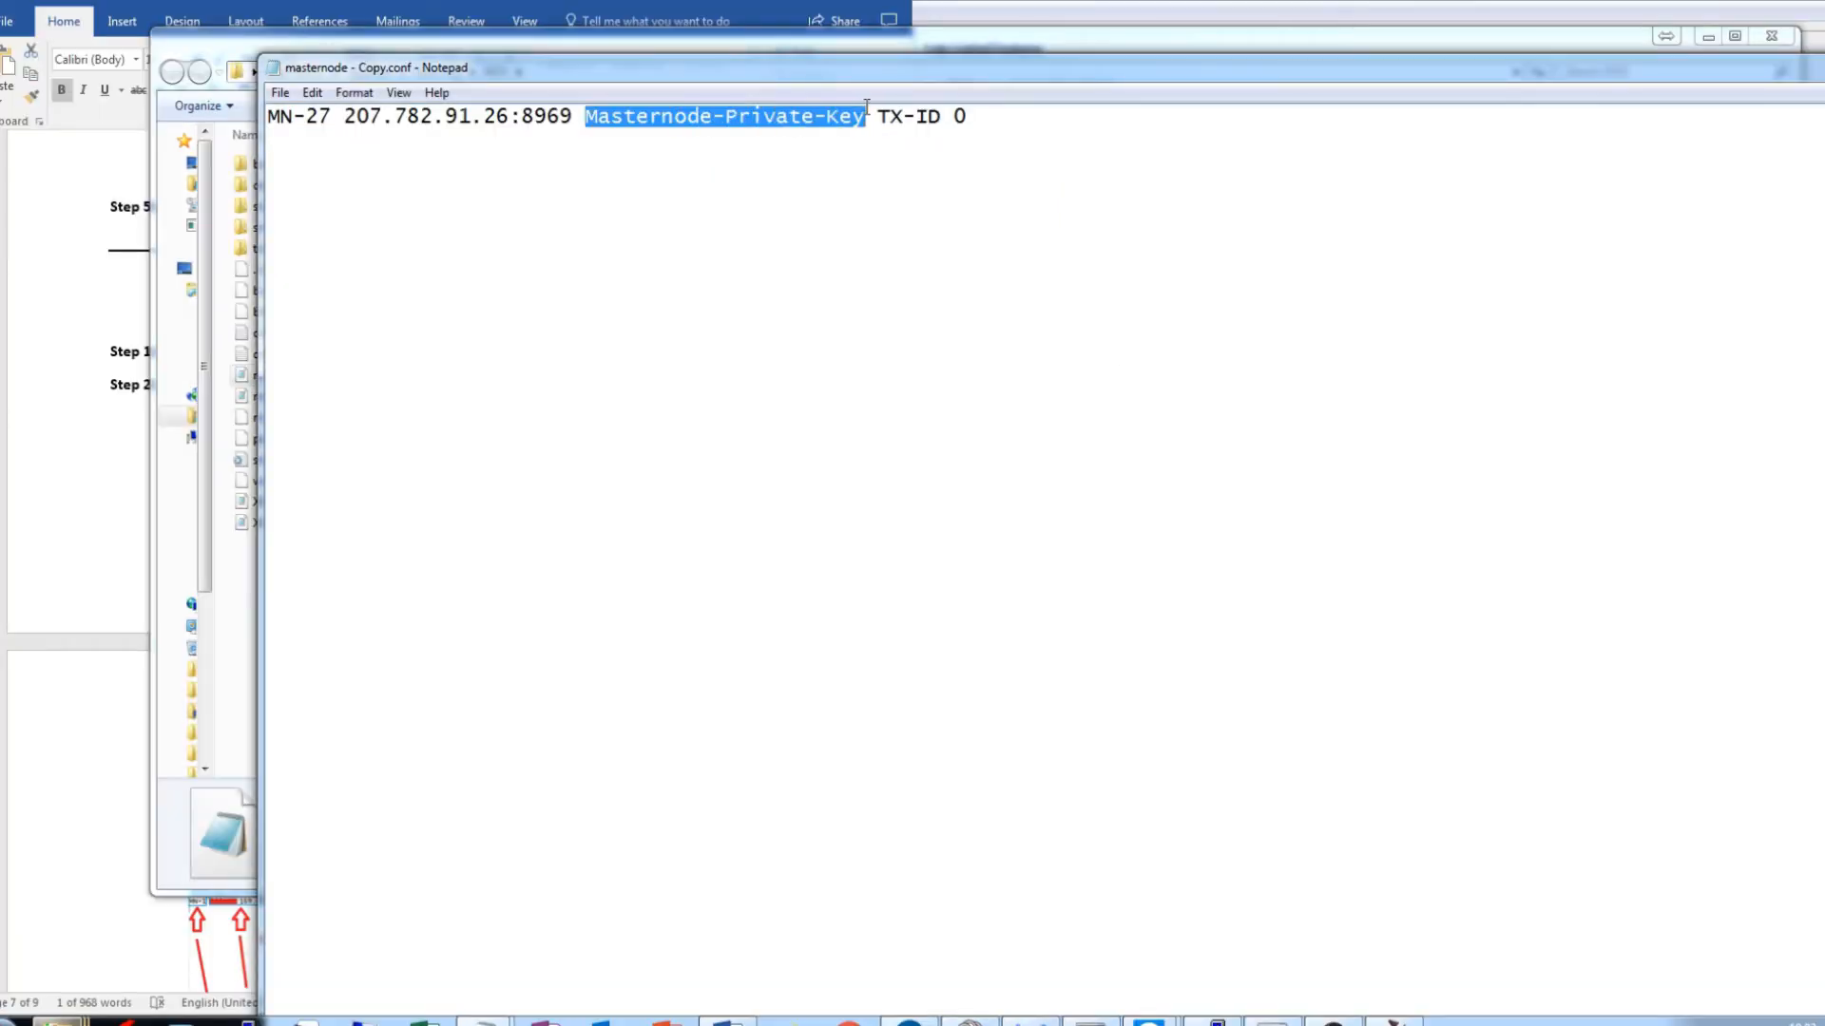
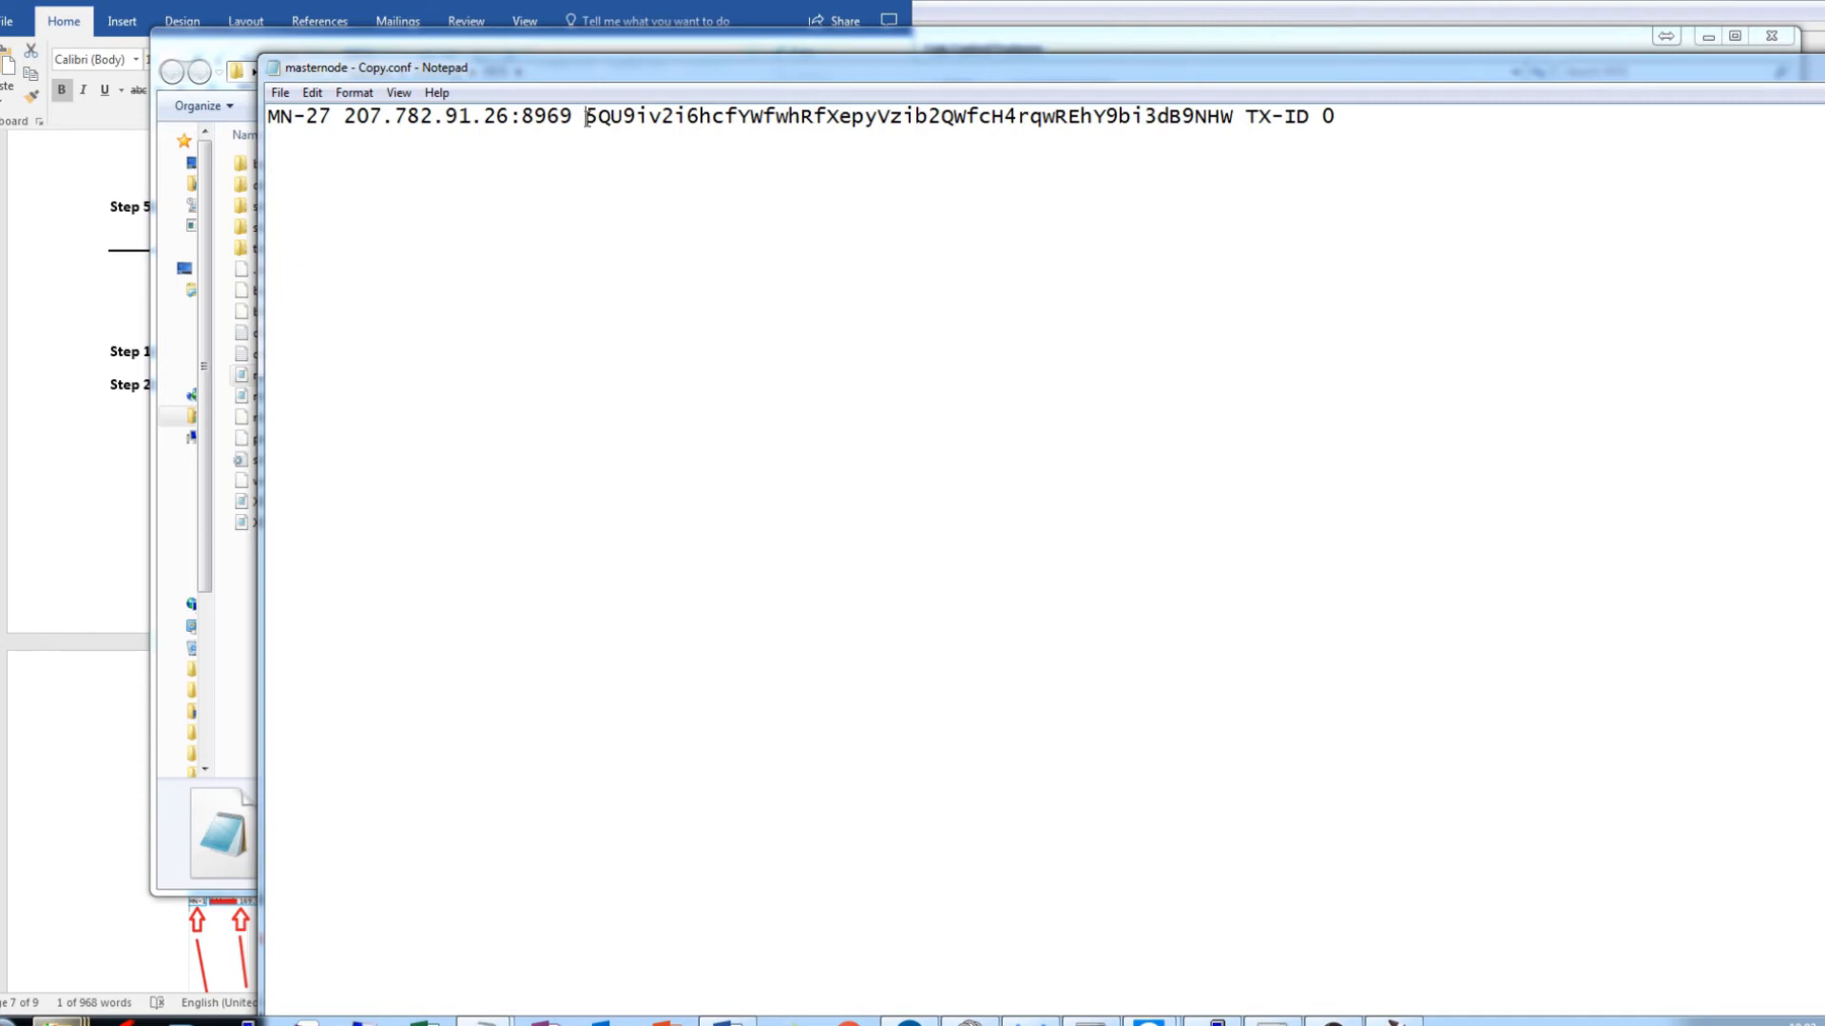
pyautogui.moveTo(586, 117); pyautogui.dragTo(1294, 114)
pyautogui.click(1239, 125)
pyautogui.moveTo(1824, 2); pyautogui.dragTo(187, 196)
# Copy the transaction key from the Untitled notes and paste it over TX-ID
pyautogui.click(418, 249)
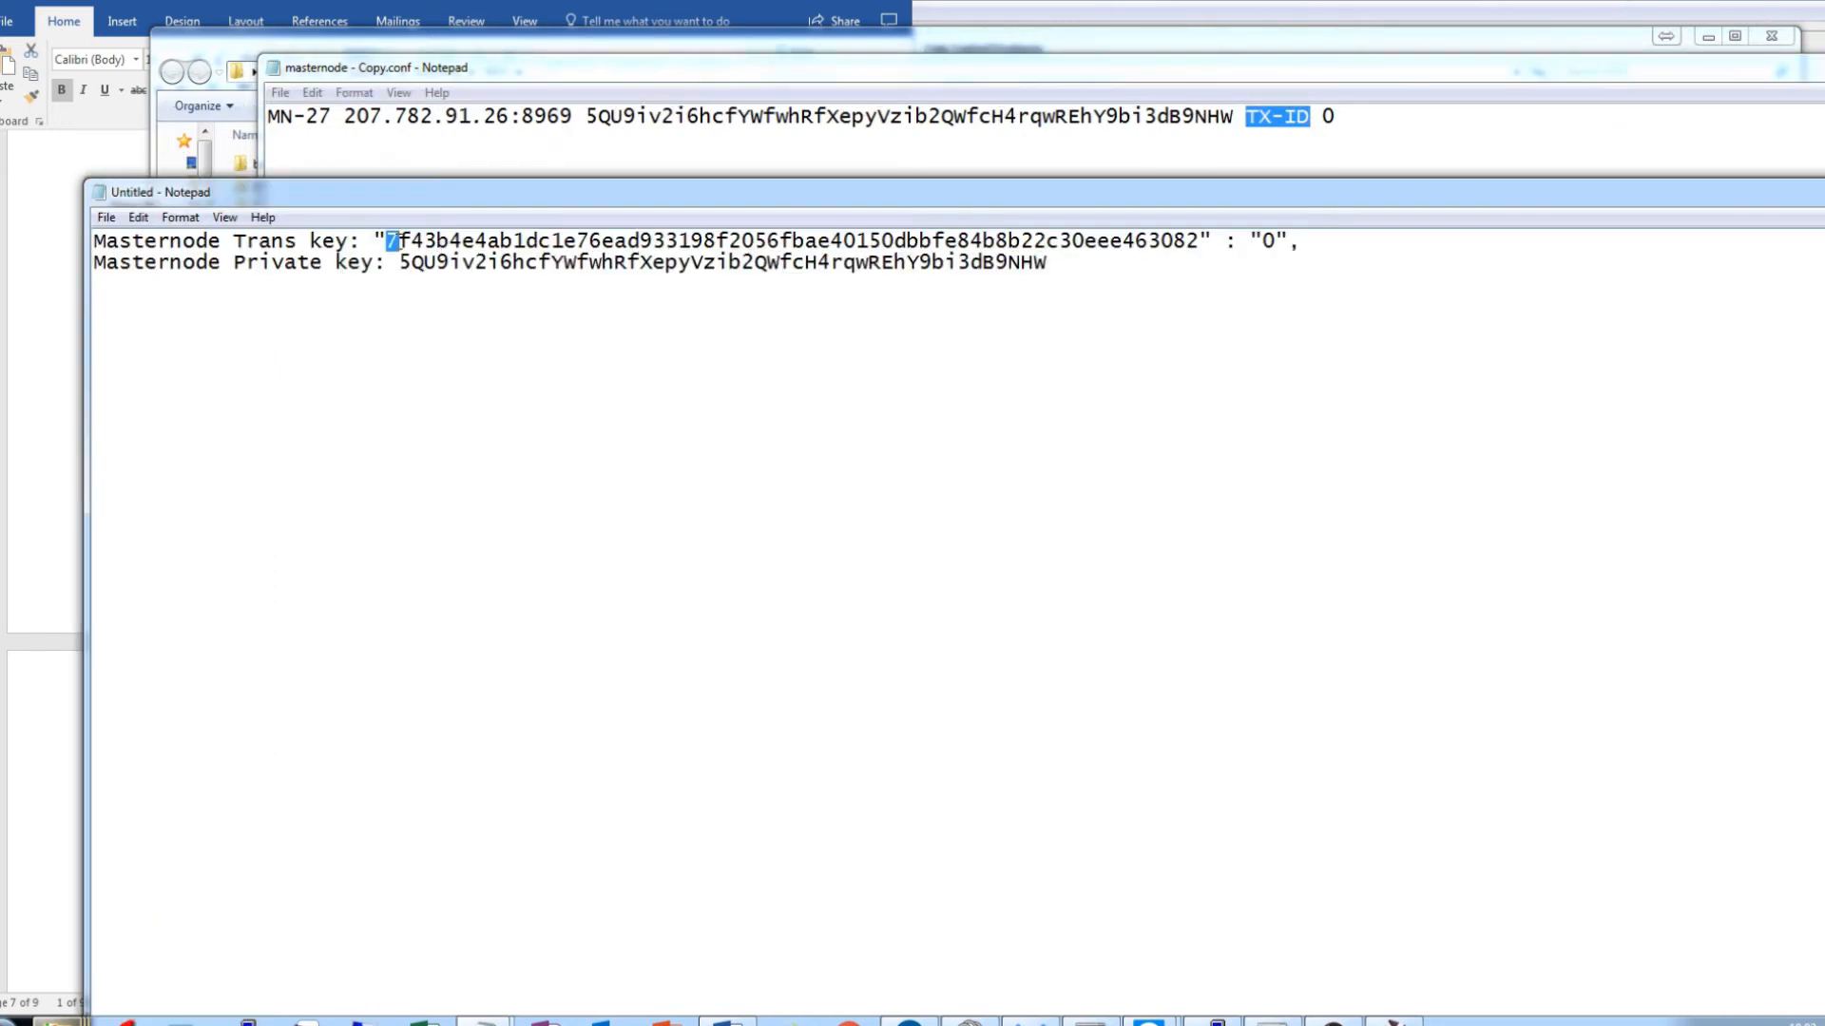
pyautogui.moveTo(393, 241); pyautogui.dragTo(1202, 242)
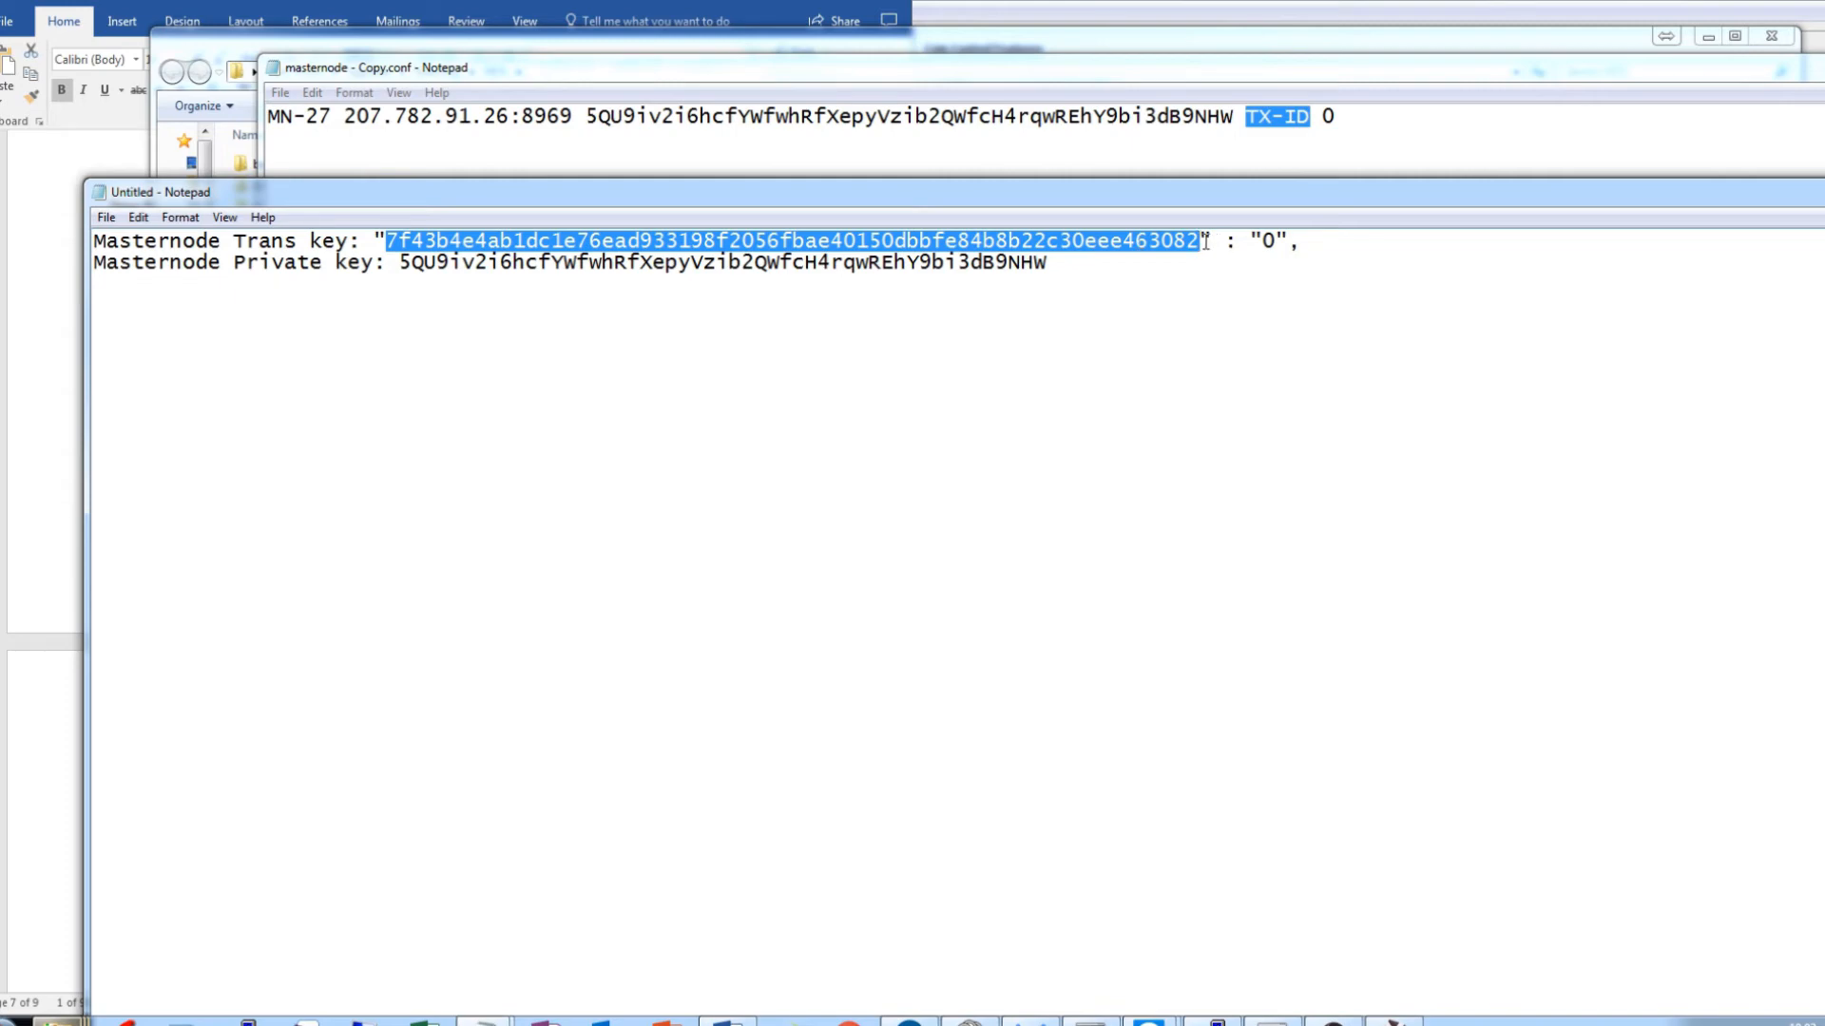
pyautogui.moveTo(772, 196); pyautogui.dragTo(764, 169)
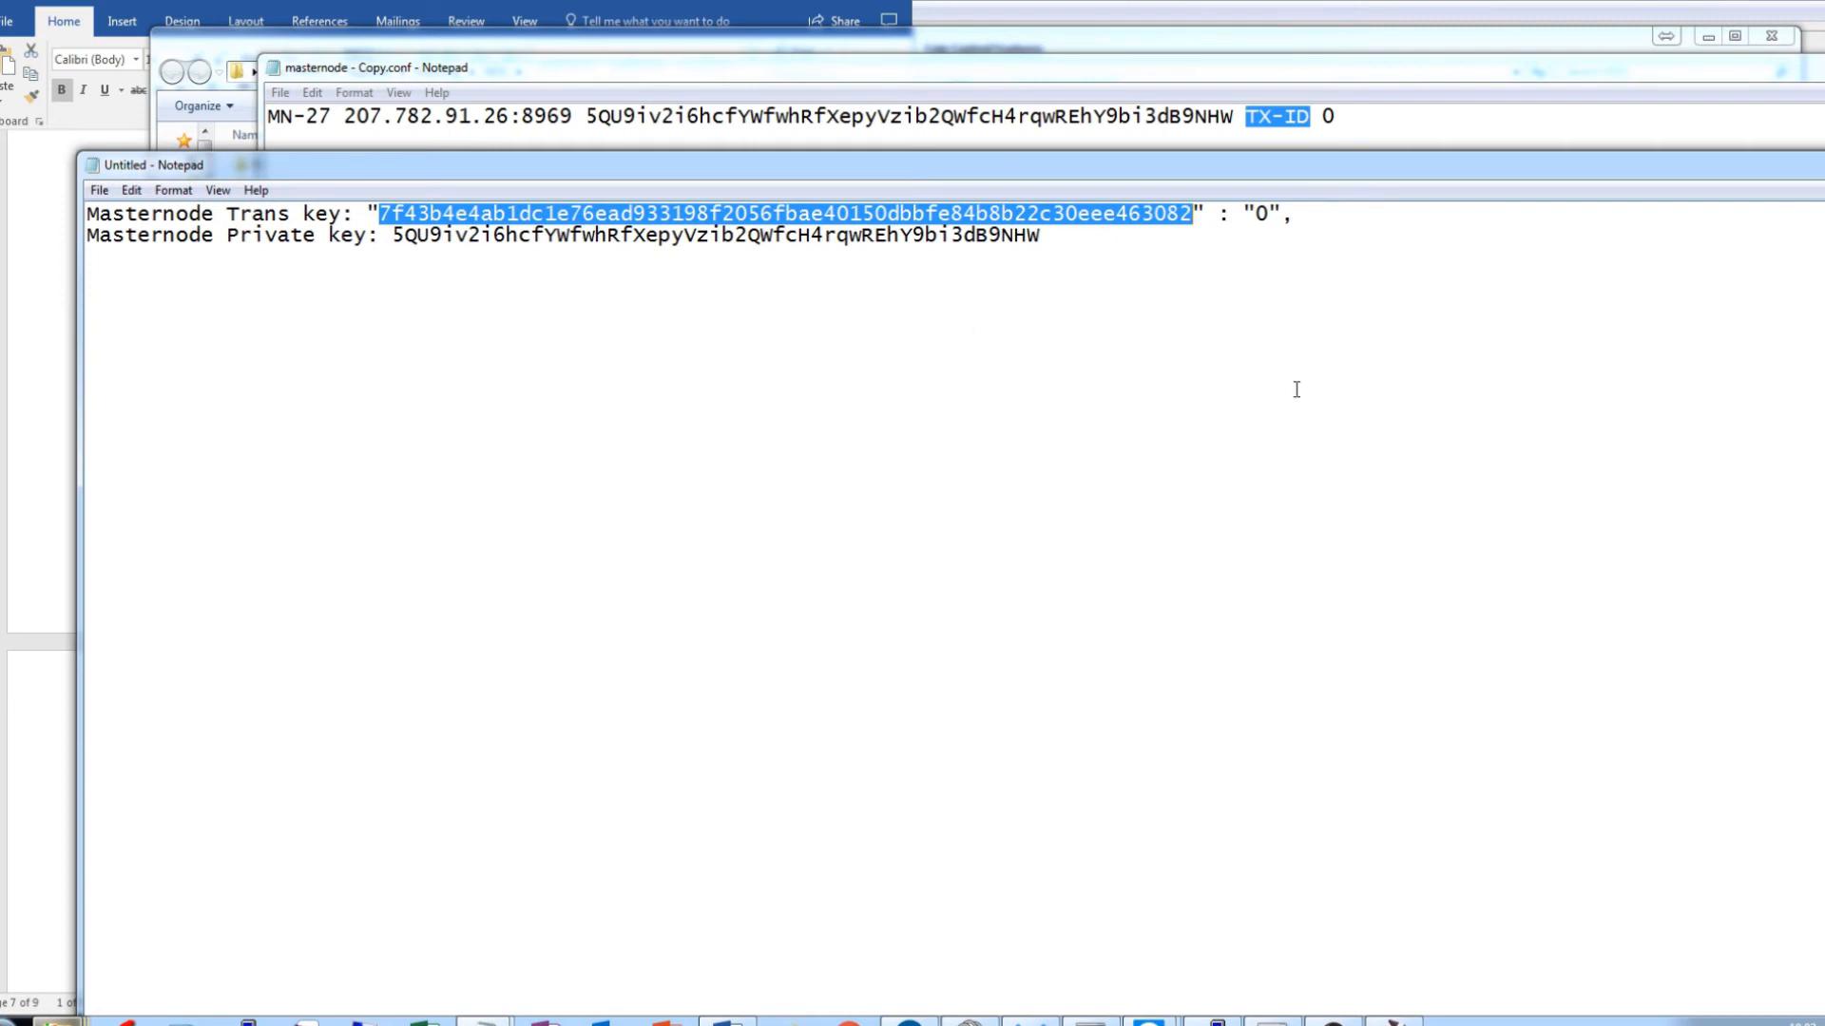
pyautogui.click(596, 234)
pyautogui.moveTo(371, 211); pyautogui.dragTo(1195, 218)
pyautogui.click(1284, 119)
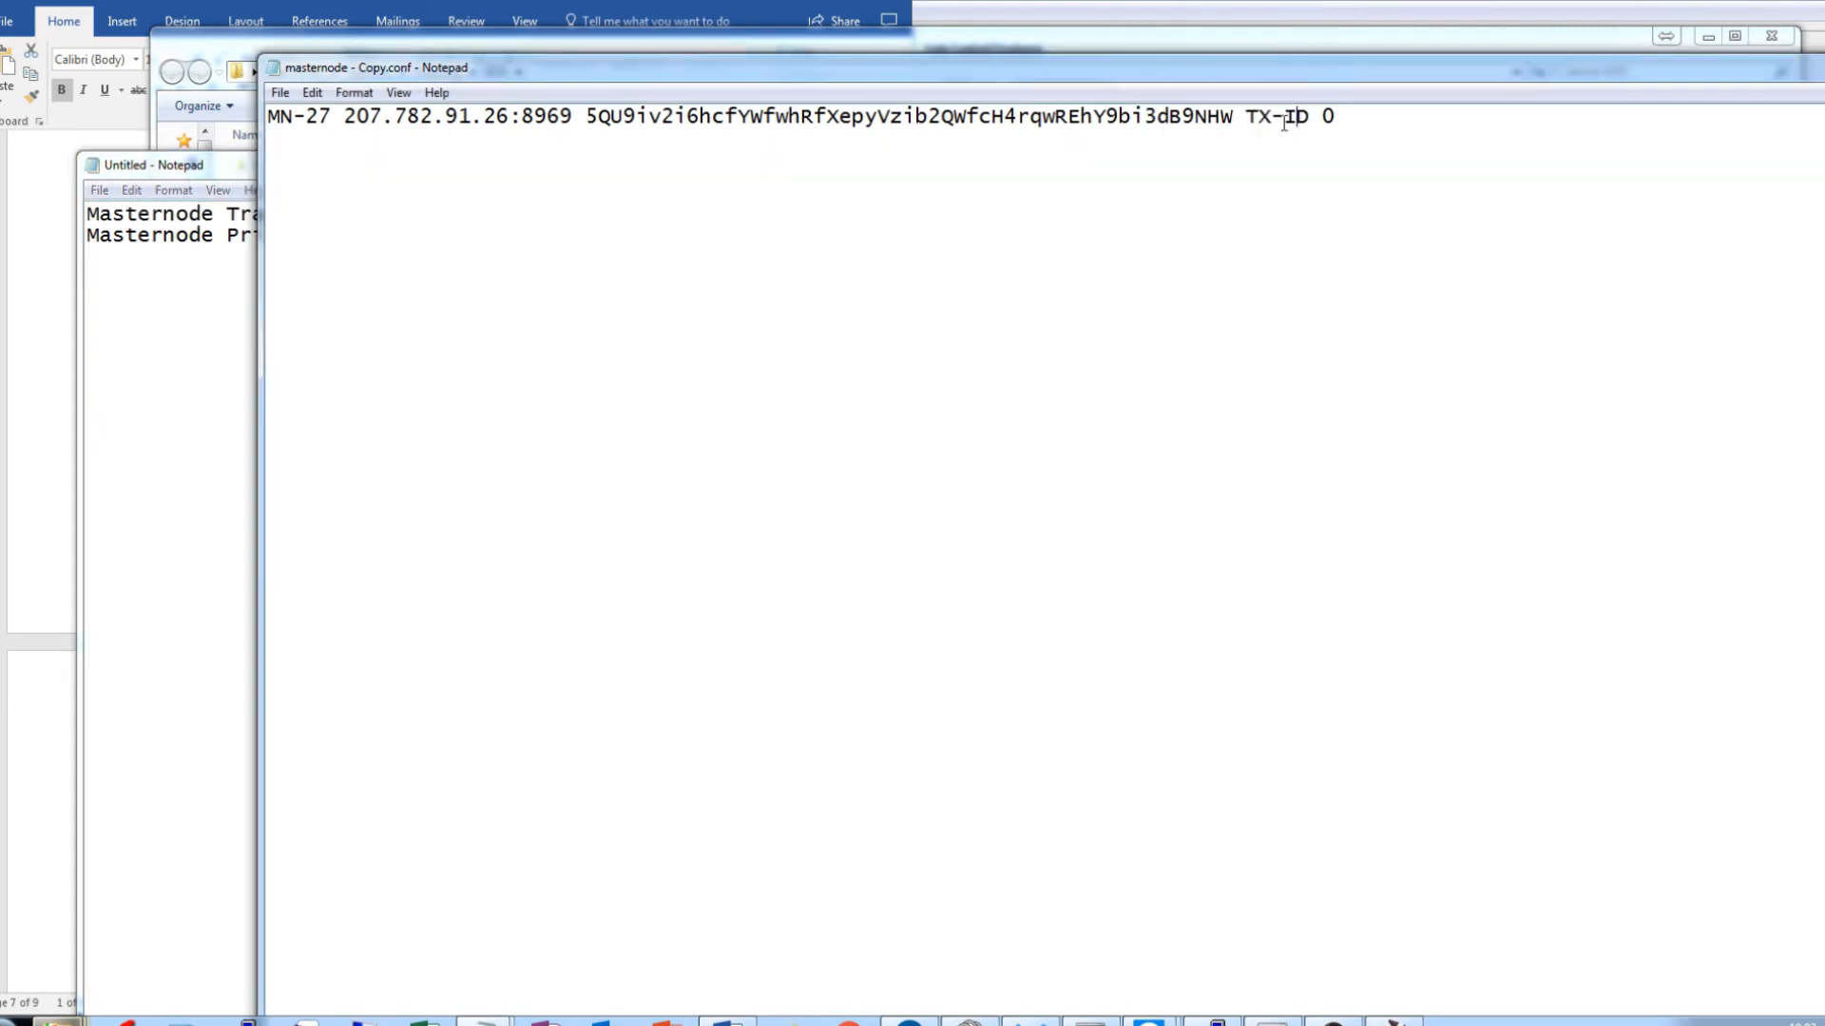
pyautogui.moveTo(1247, 119); pyautogui.dragTo(1311, 122)
pyautogui.hotkey('ctrl', 'v')
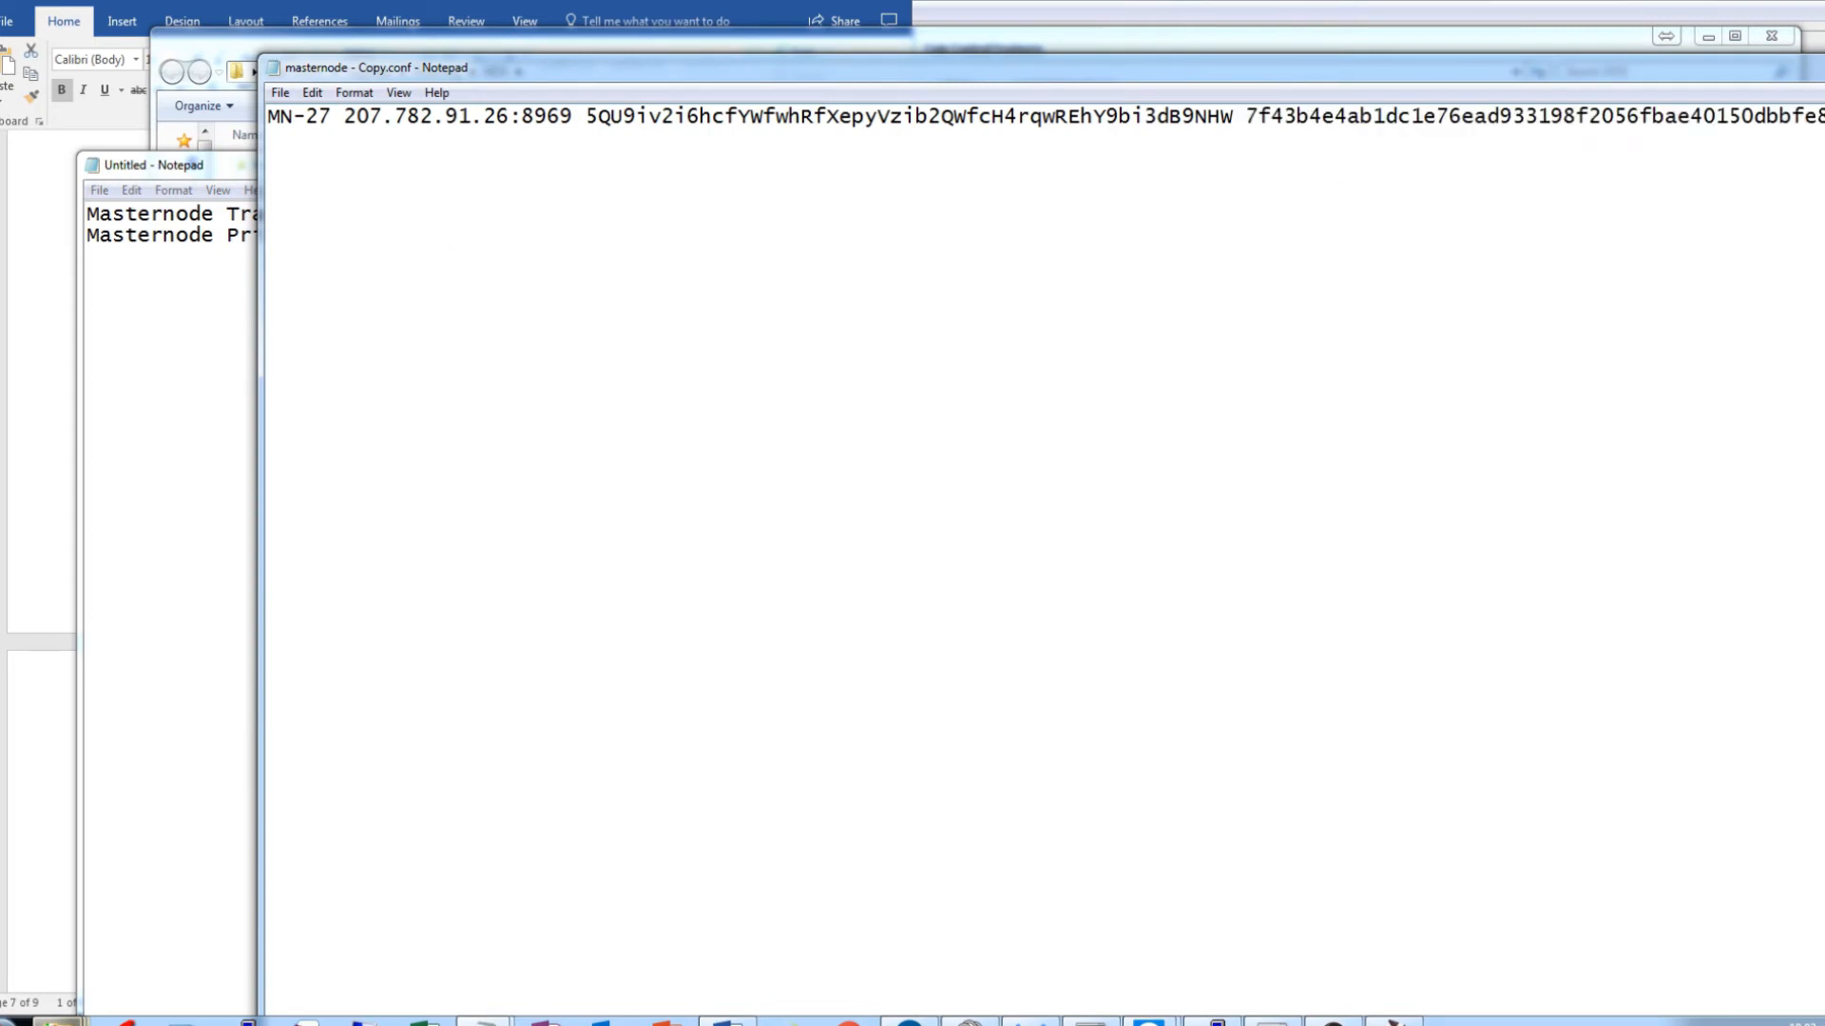
# Maximize masternode - Copy.conf, check the trailing index 0, and save the file
pyautogui.click(184, 305)
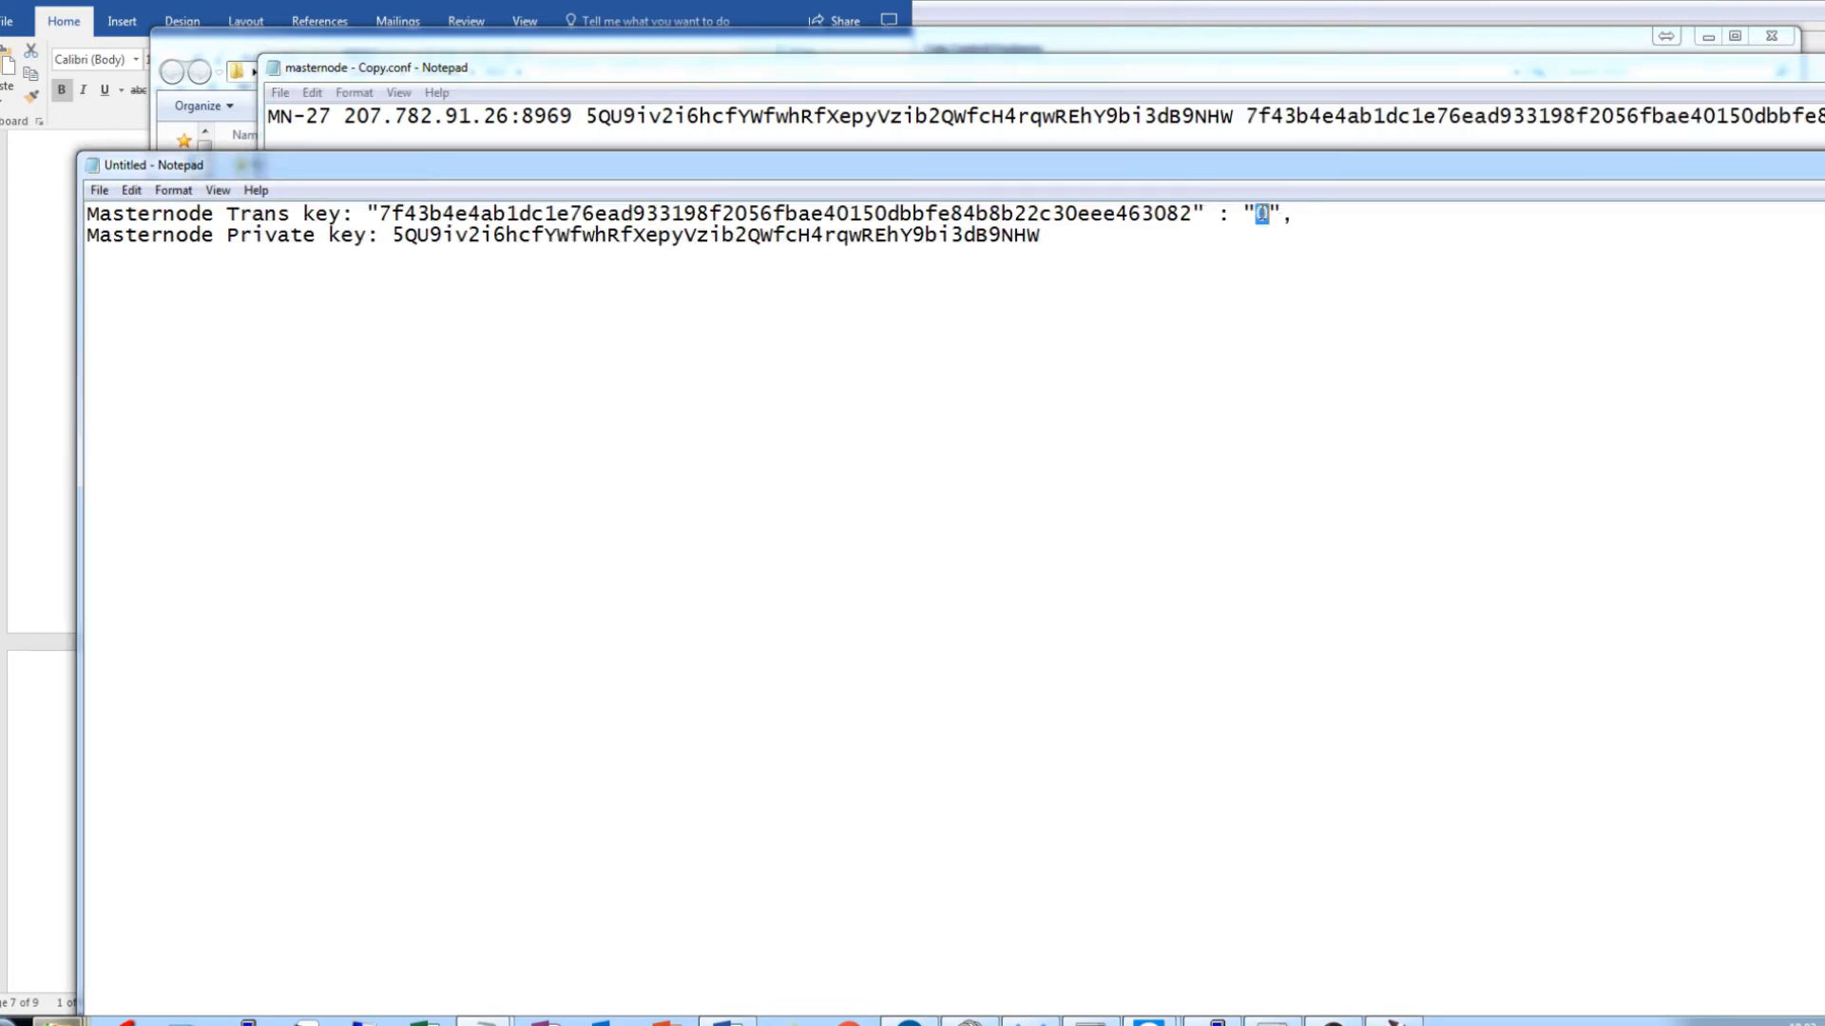
pyautogui.doubleClick(1285, 76)
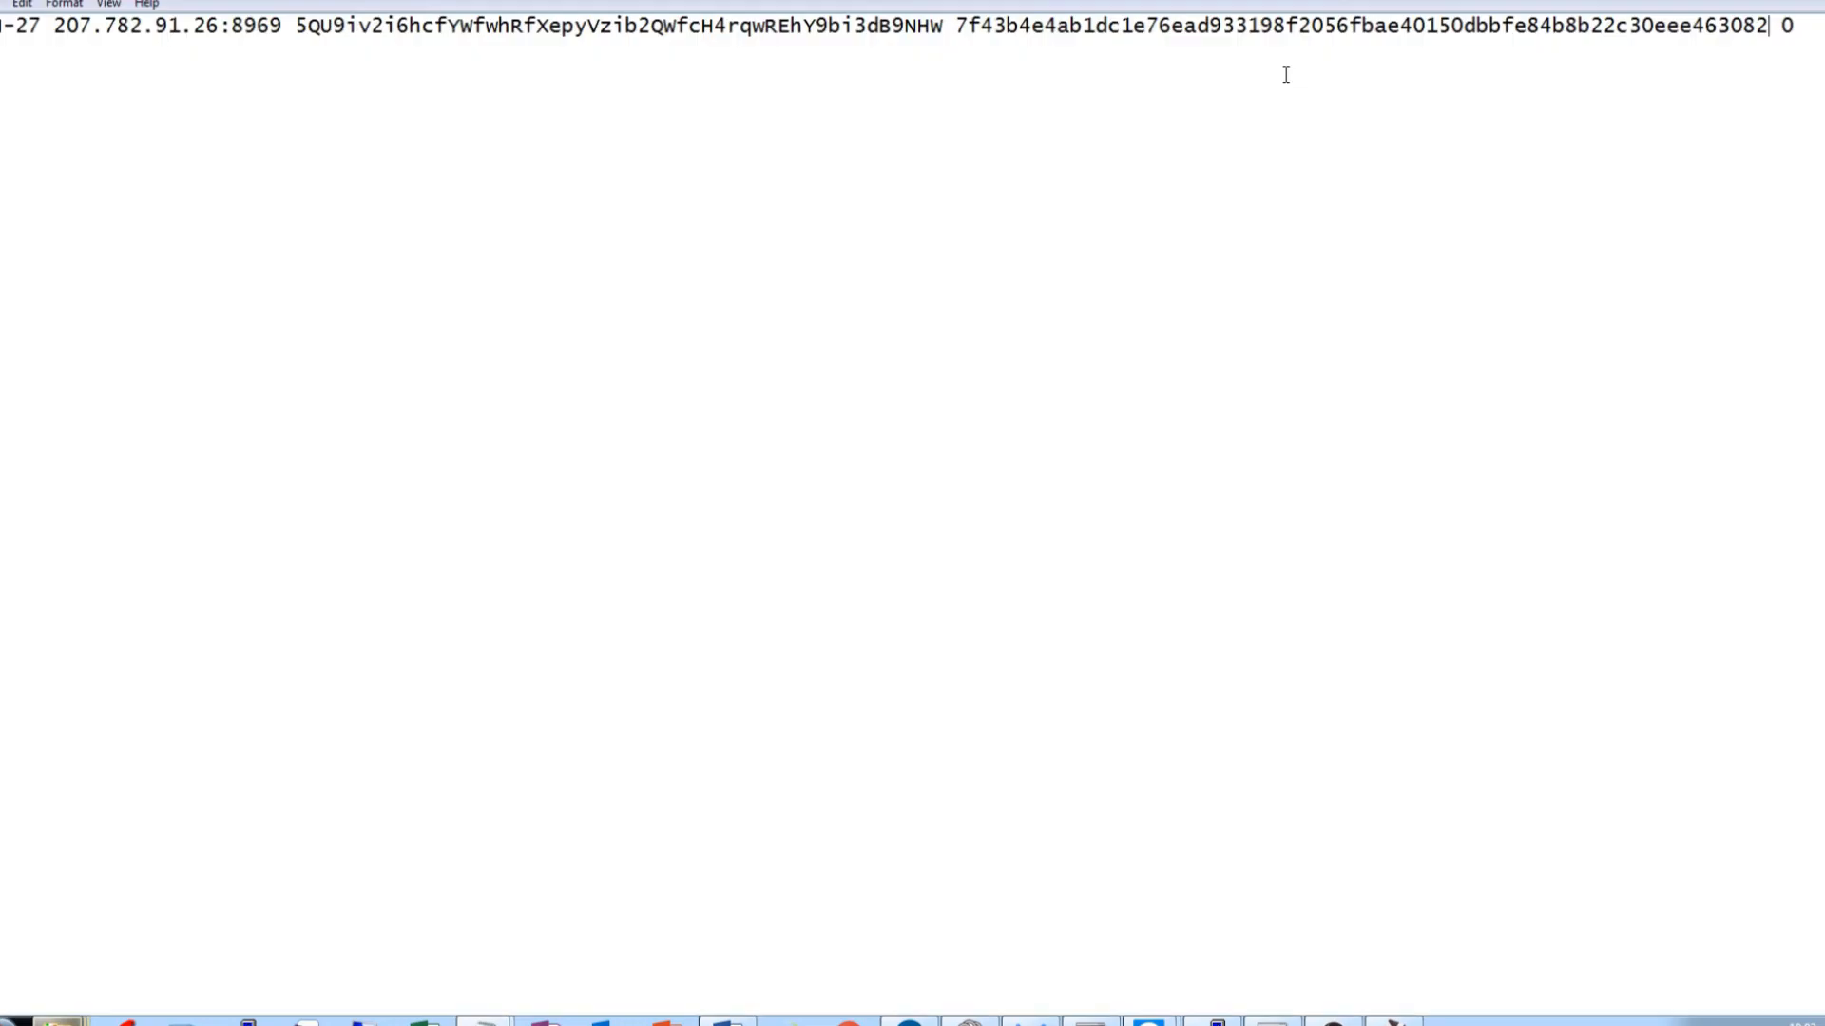
pyautogui.moveTo(1795, 25); pyautogui.dragTo(1778, 26)
pyautogui.click(597, 193)
pyautogui.click(23, 4)
pyautogui.moveTo(1, 4)
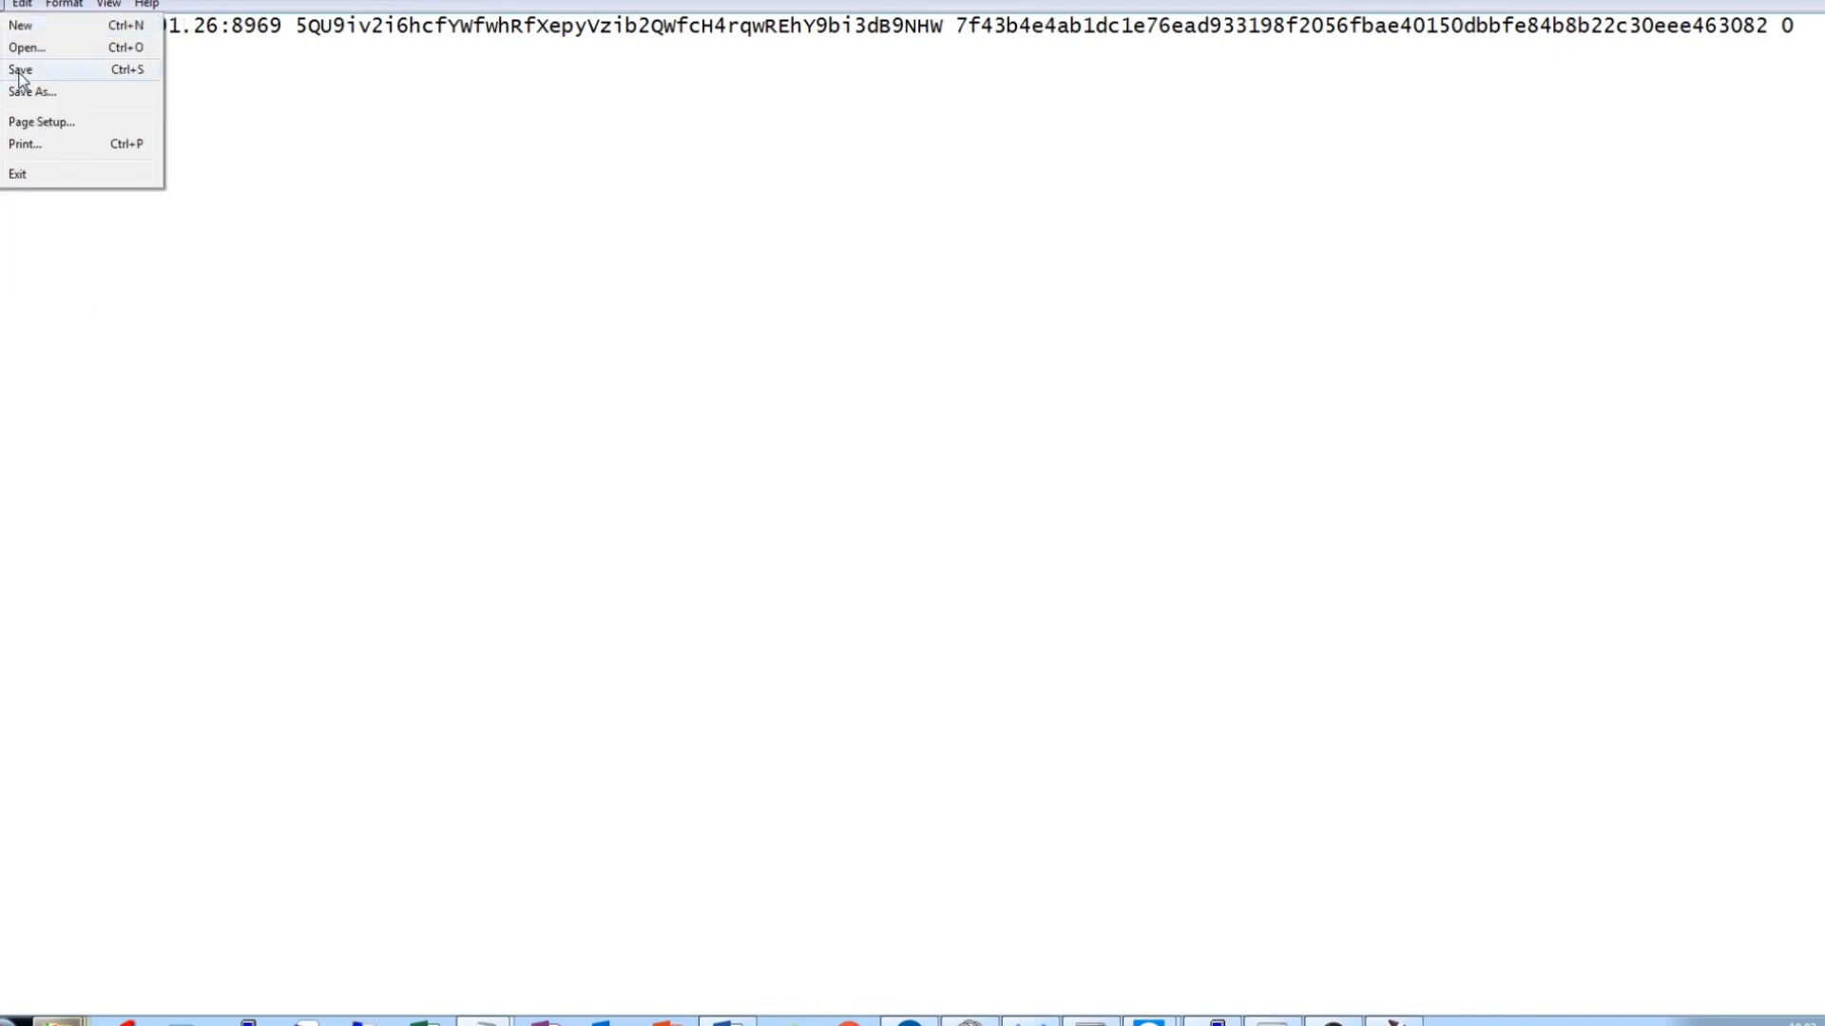
pyautogui.click(19, 72)
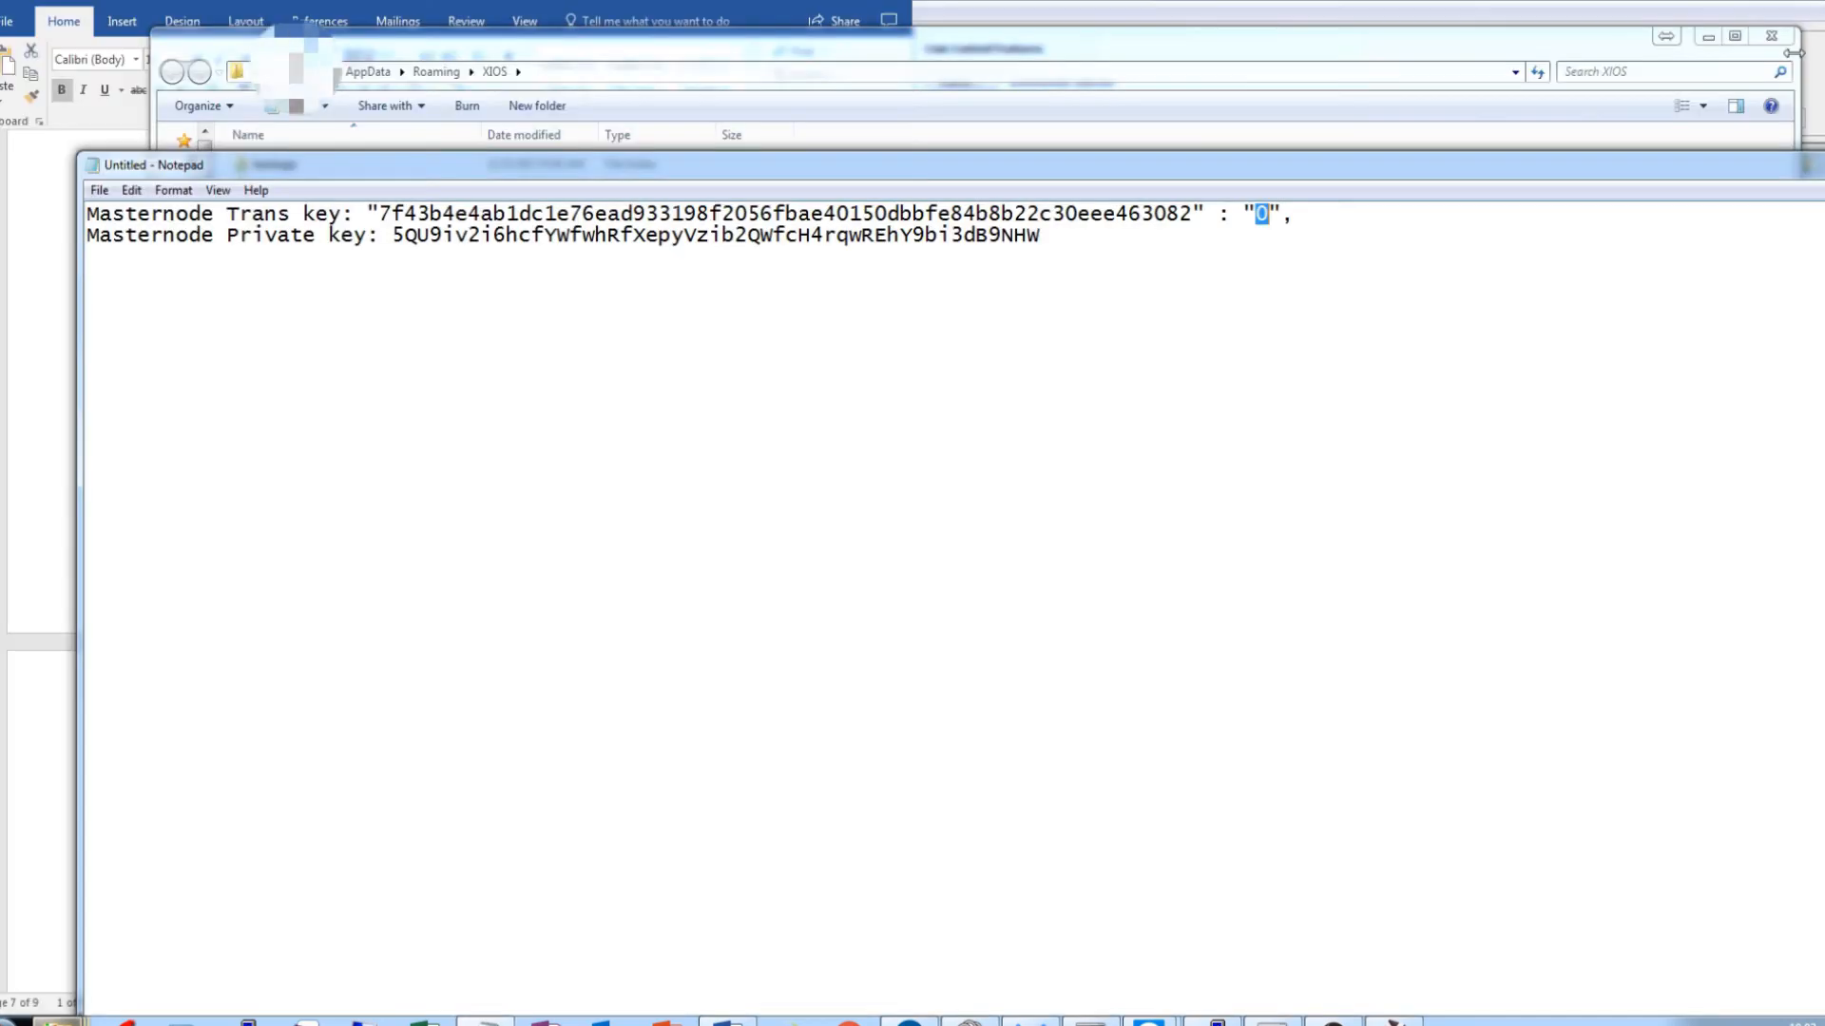
pyautogui.write('0",')
# Close the Untitled scratch notes without saving and hide the XIOS folder
pyautogui.hotkey('alt', 'F4')
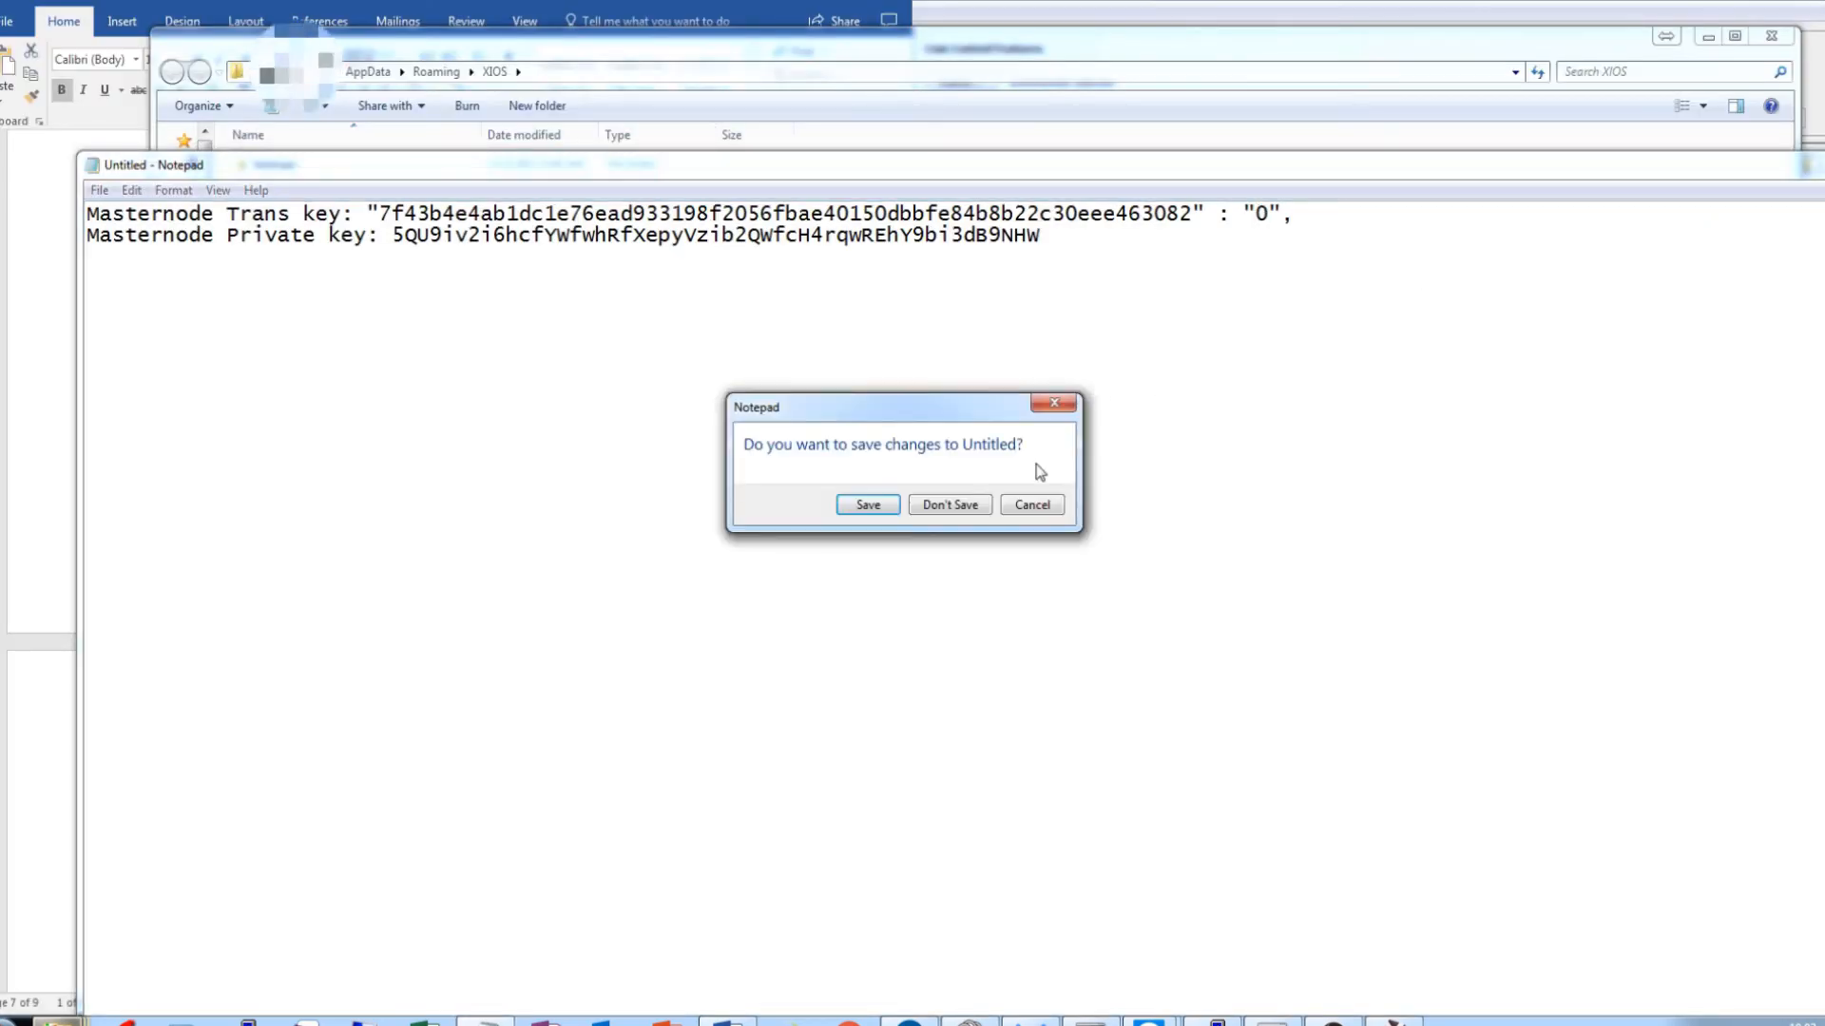
pyautogui.click(950, 504)
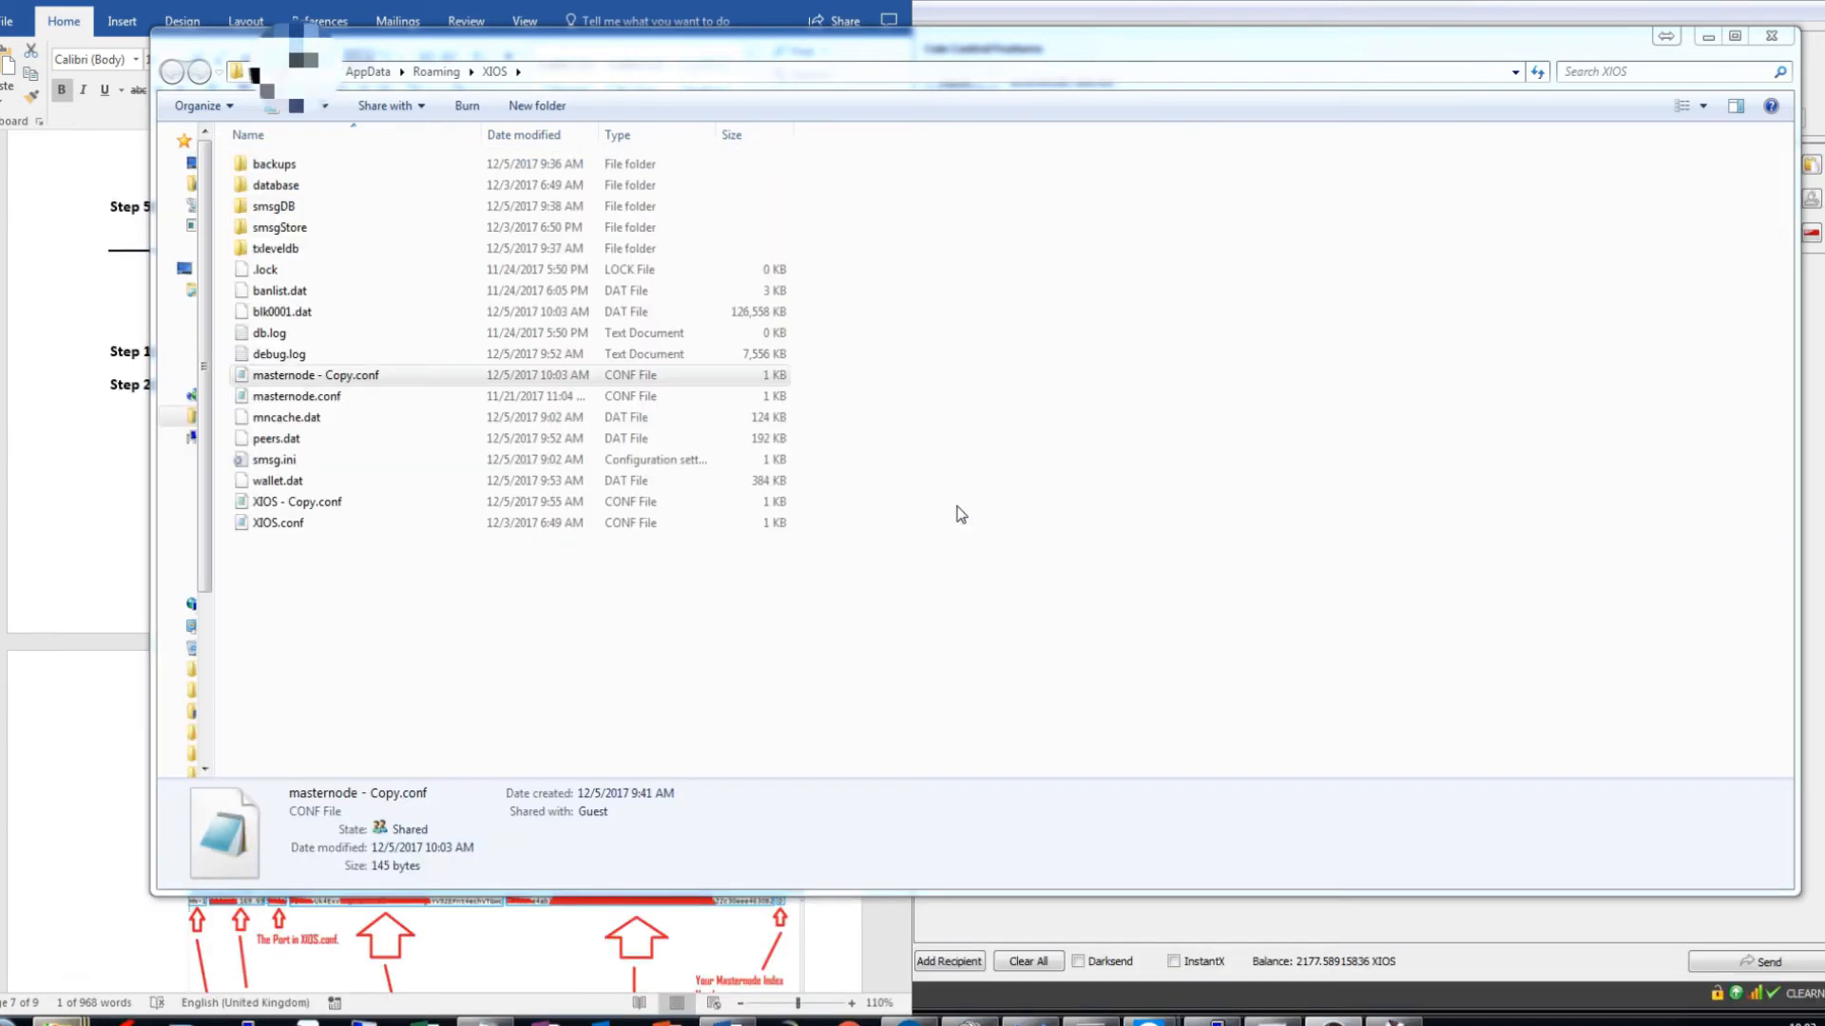
pyautogui.click(1093, 294)
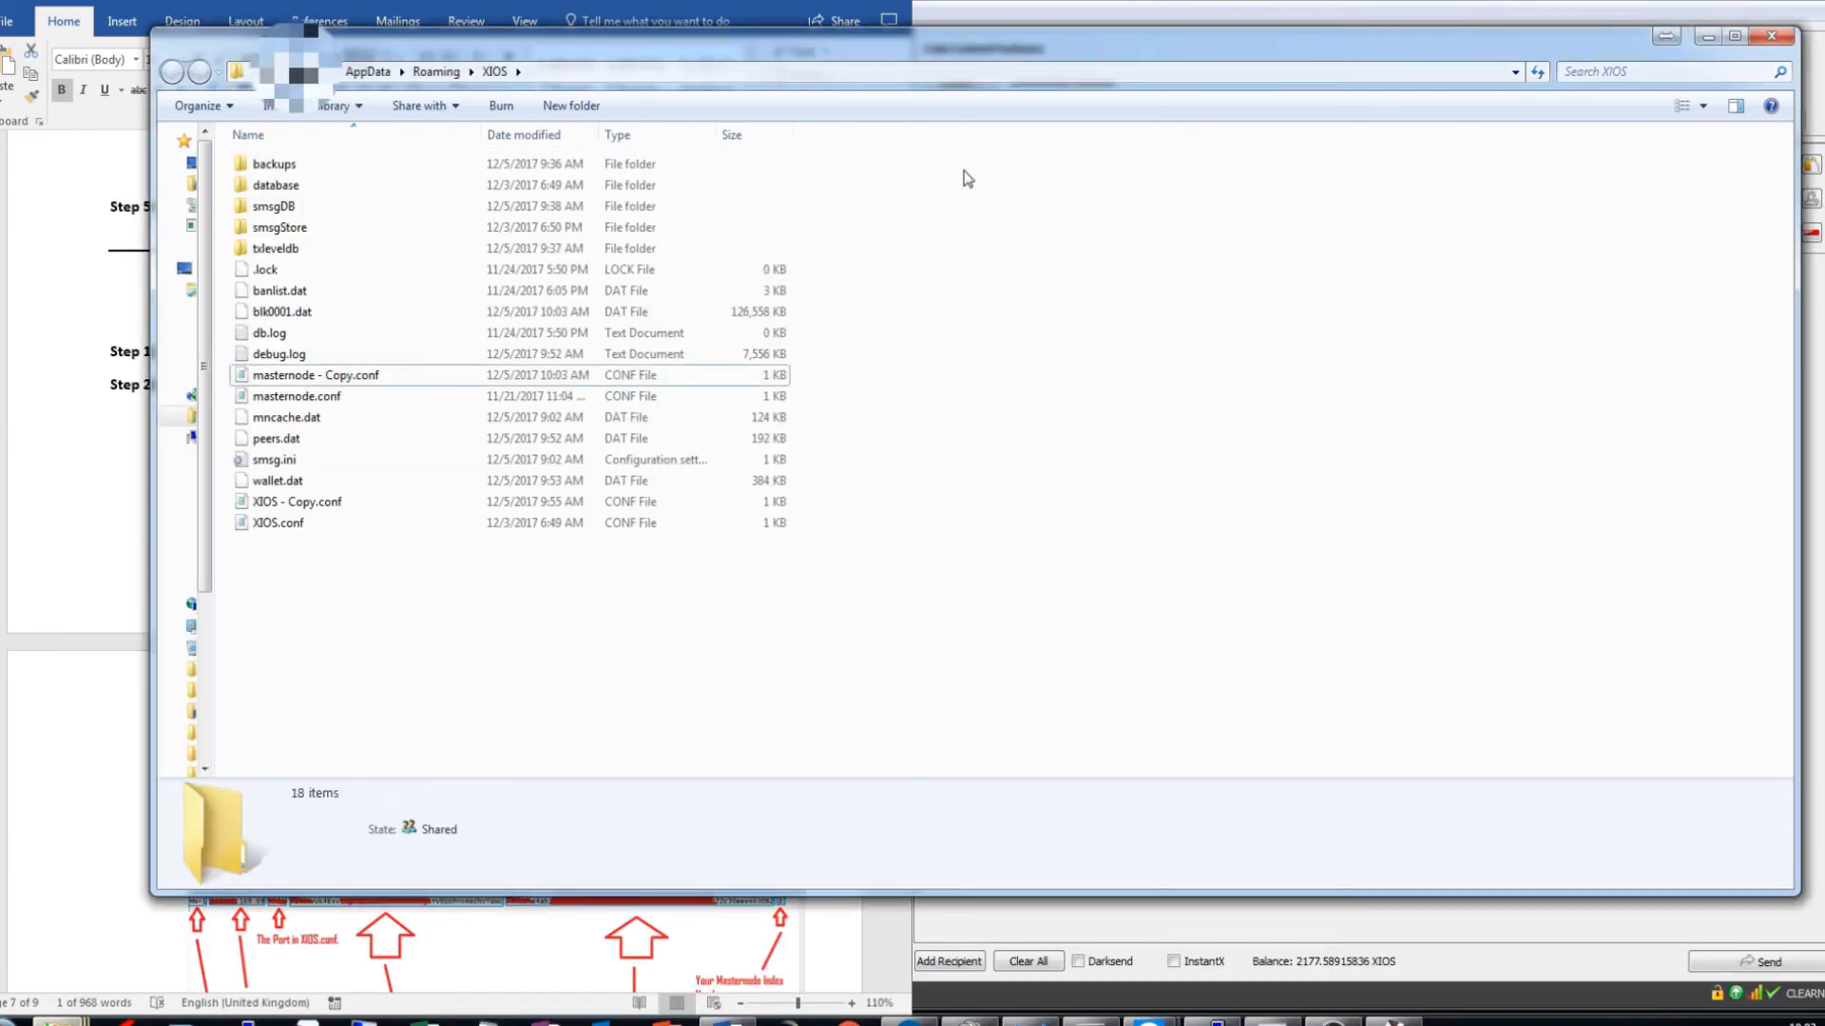
pyautogui.click(1707, 37)
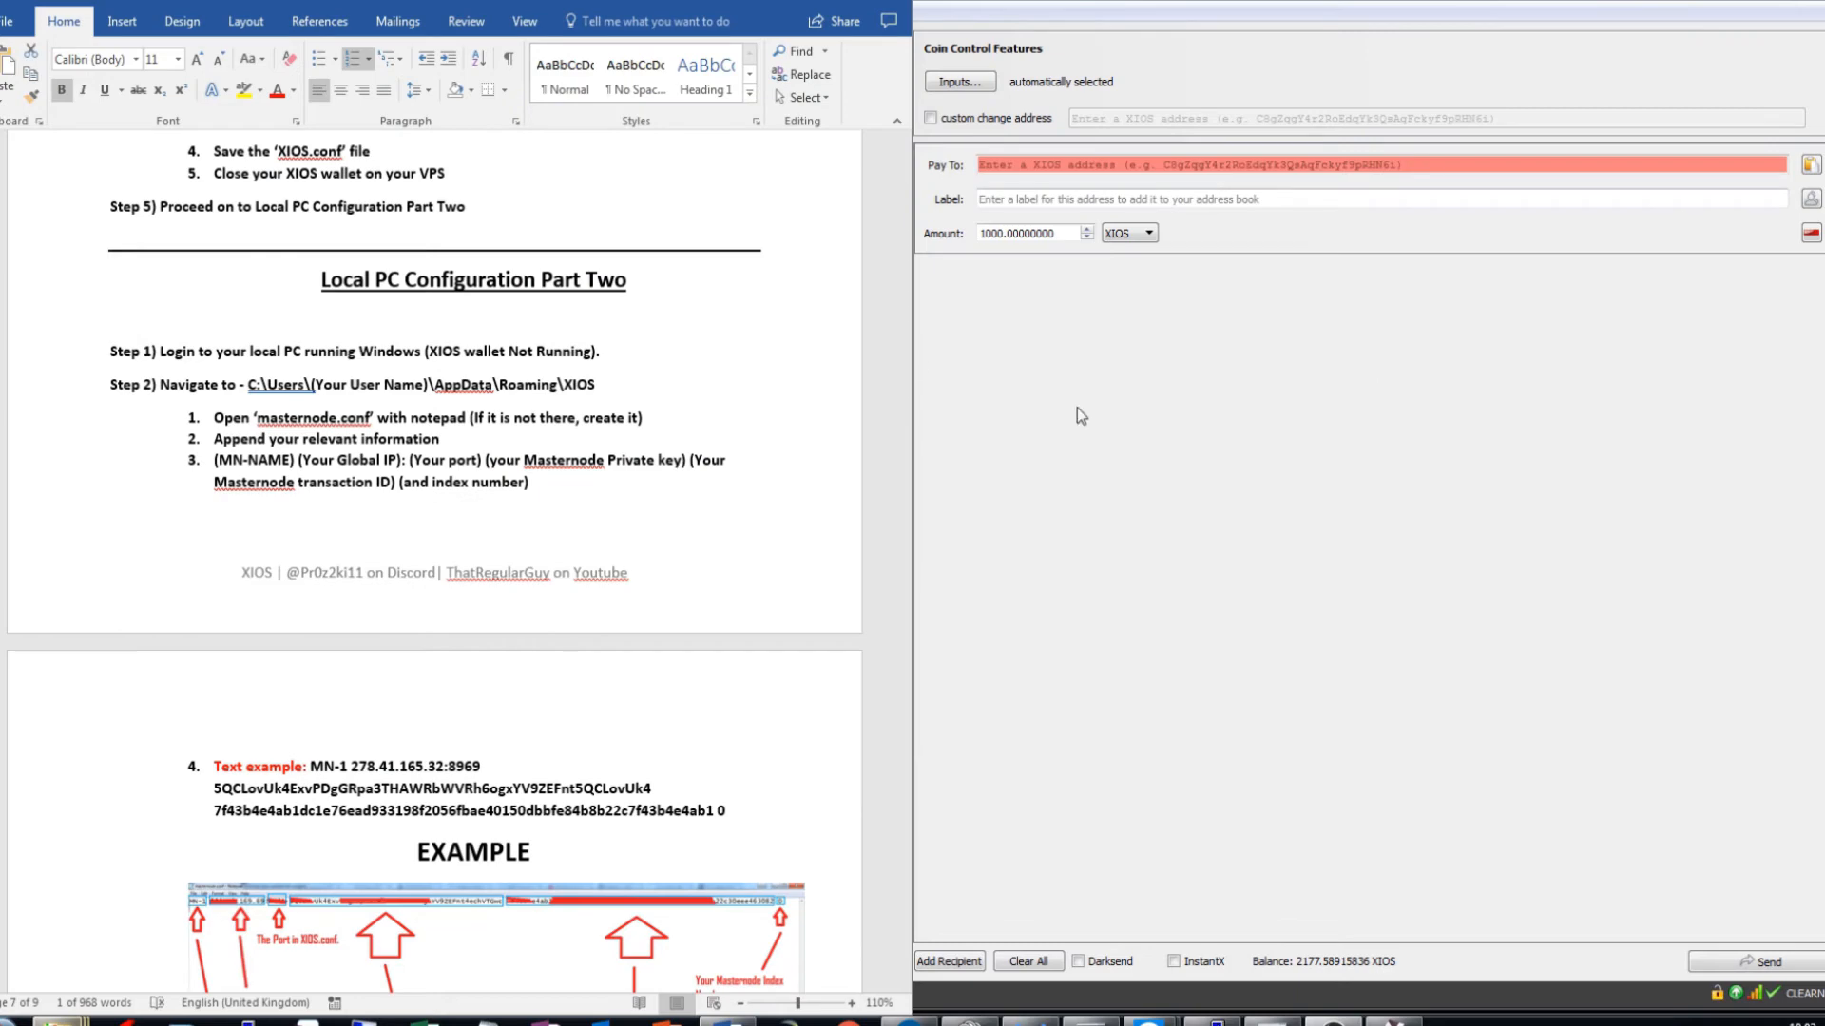
# Review the masternode.conf line example image in the guide
pyautogui.click(1136, 415)
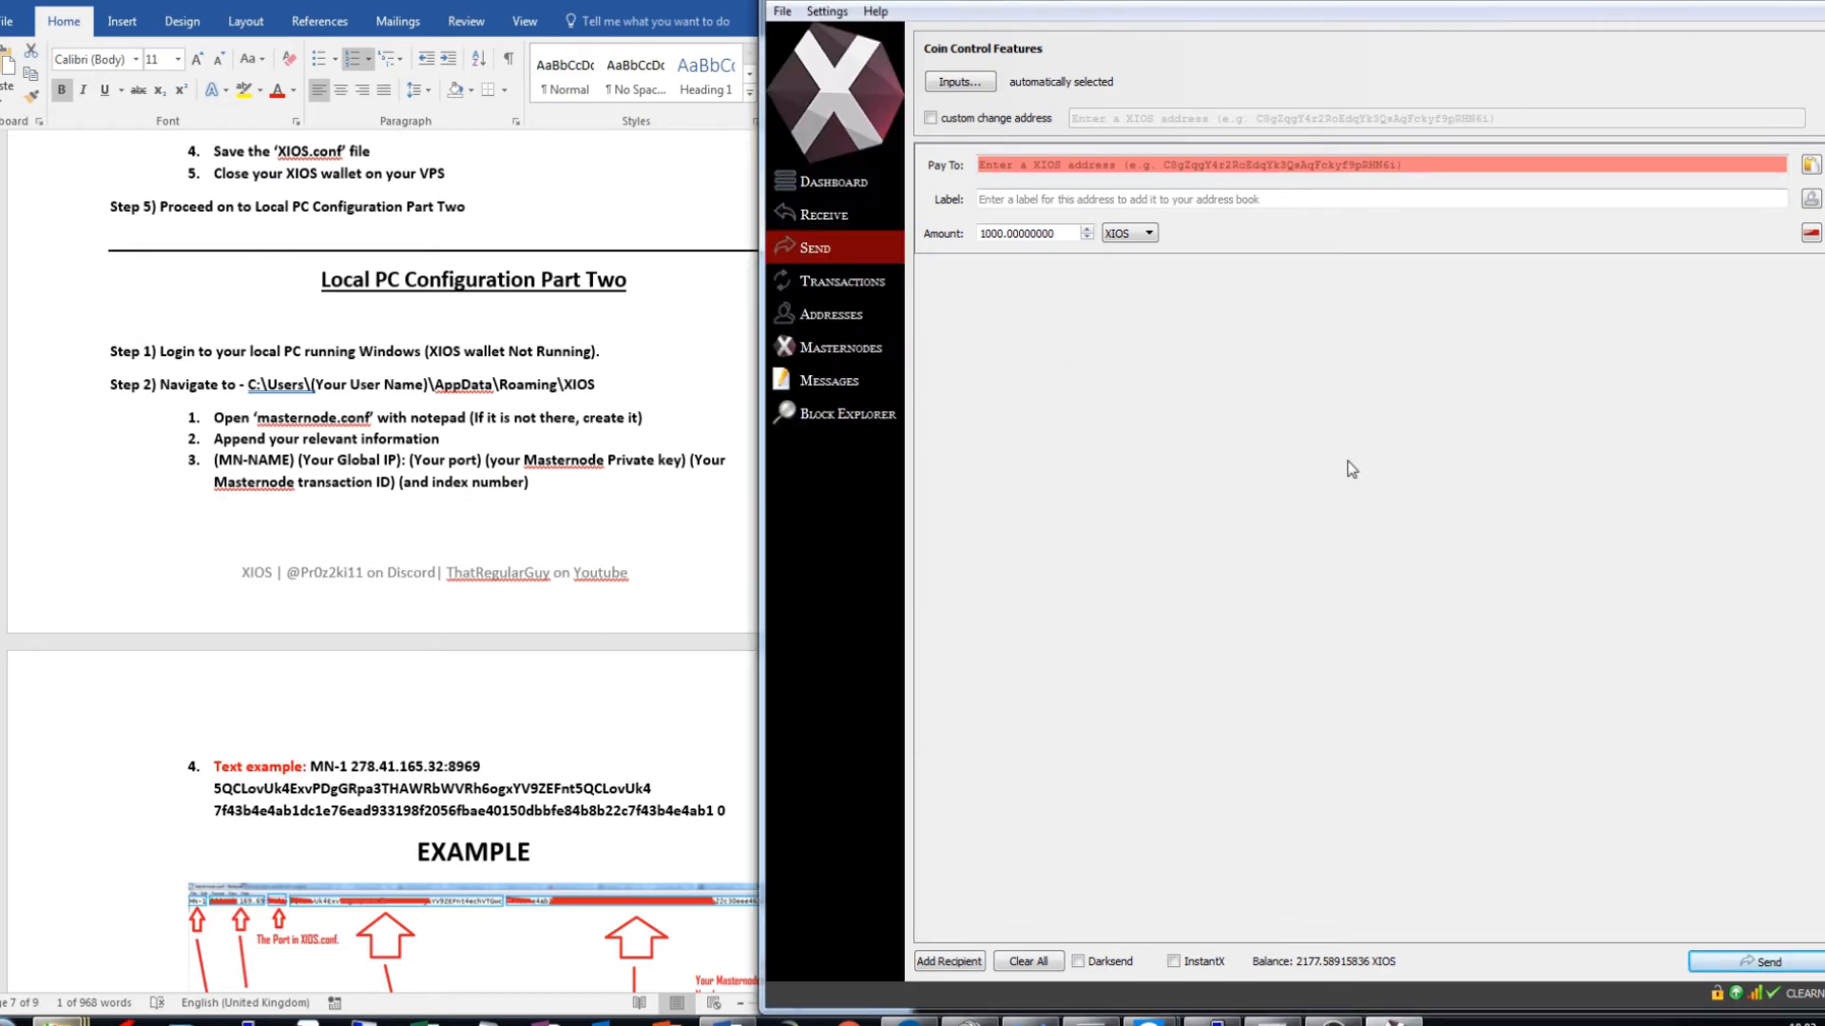
pyautogui.click(313, 417)
pyautogui.doubleClick(313, 417)
pyautogui.scroll(-4, 544, 564)
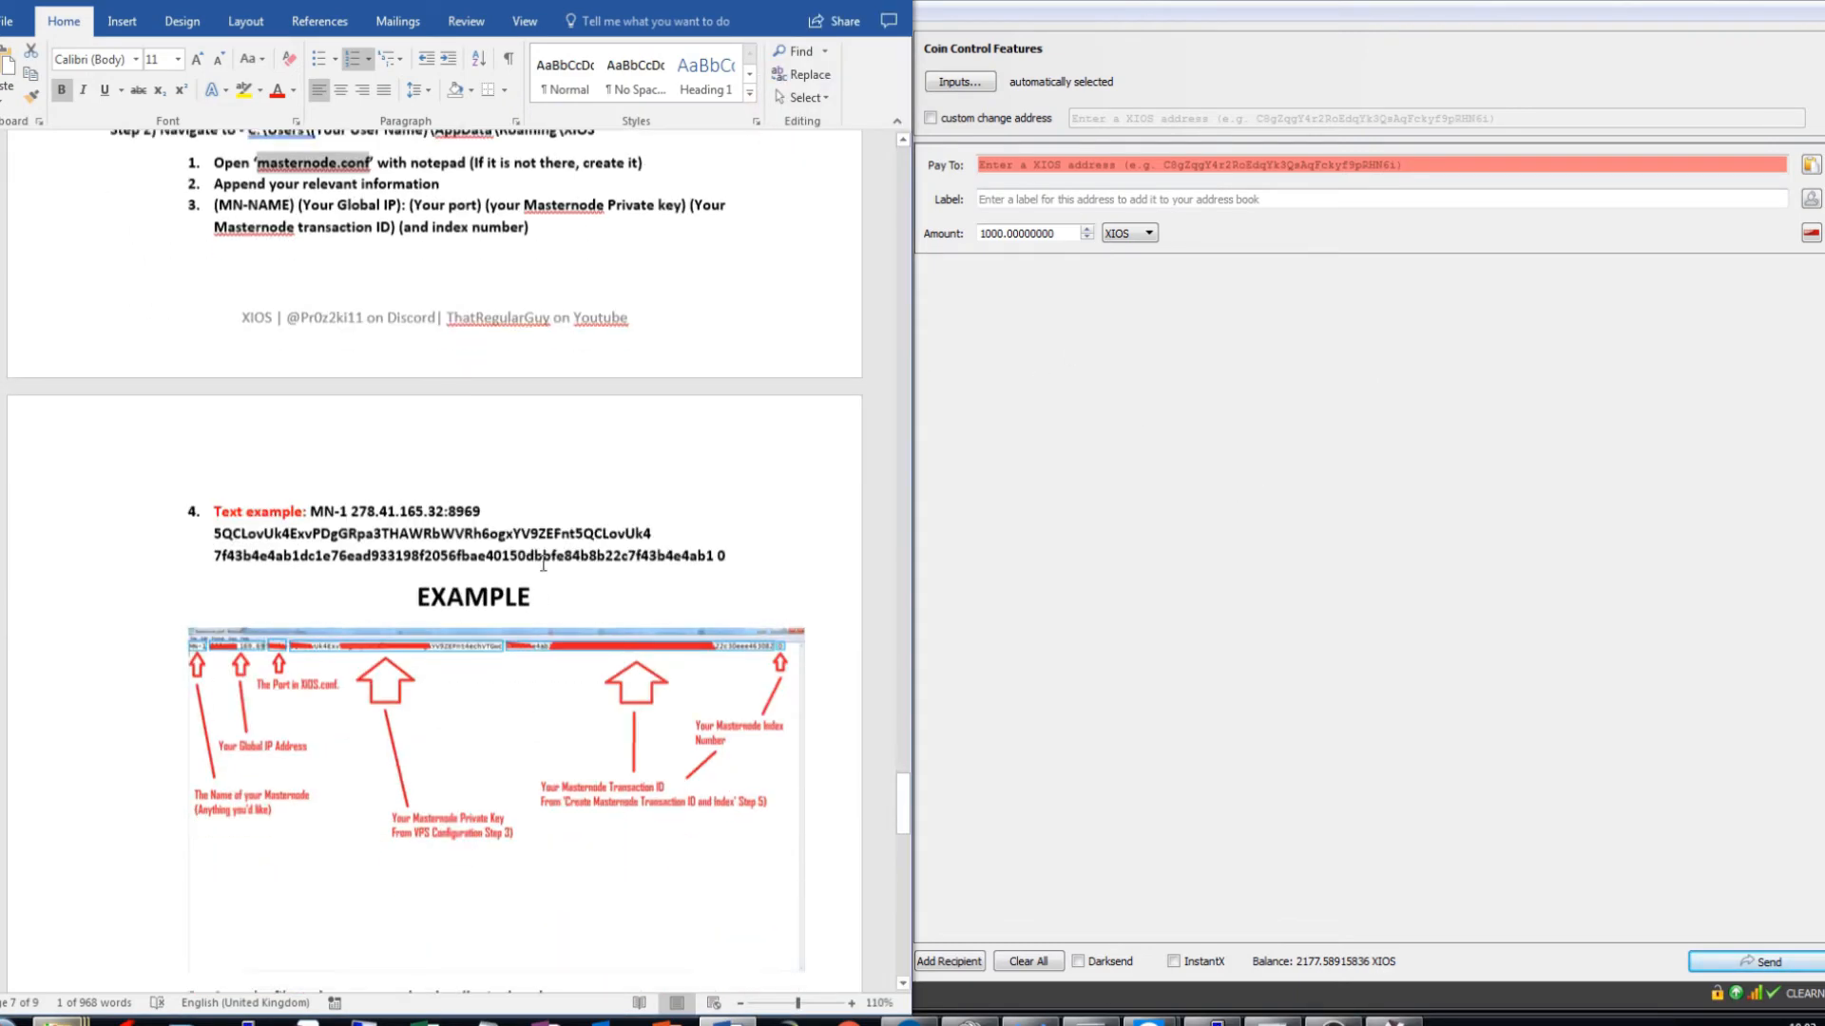
pyautogui.scroll(-2, 544, 564)
pyautogui.scroll(-2, 561, 608)
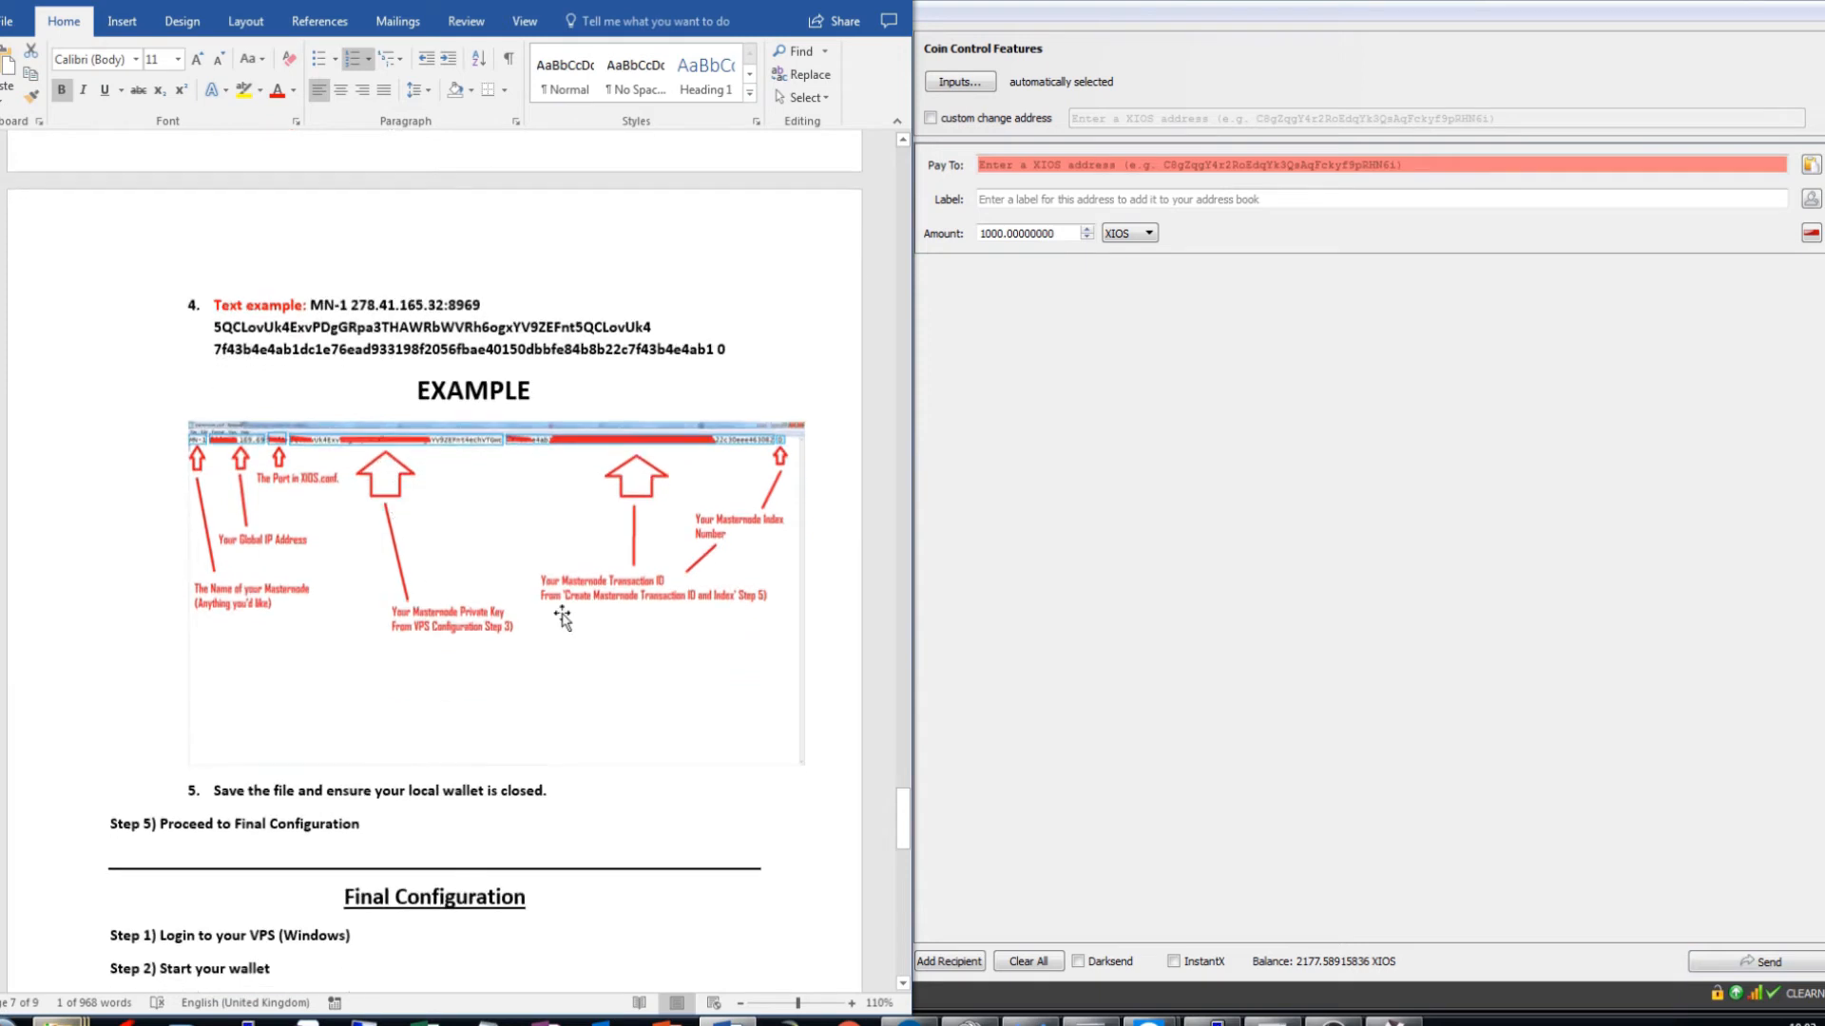
pyautogui.scroll(3, 534, 539)
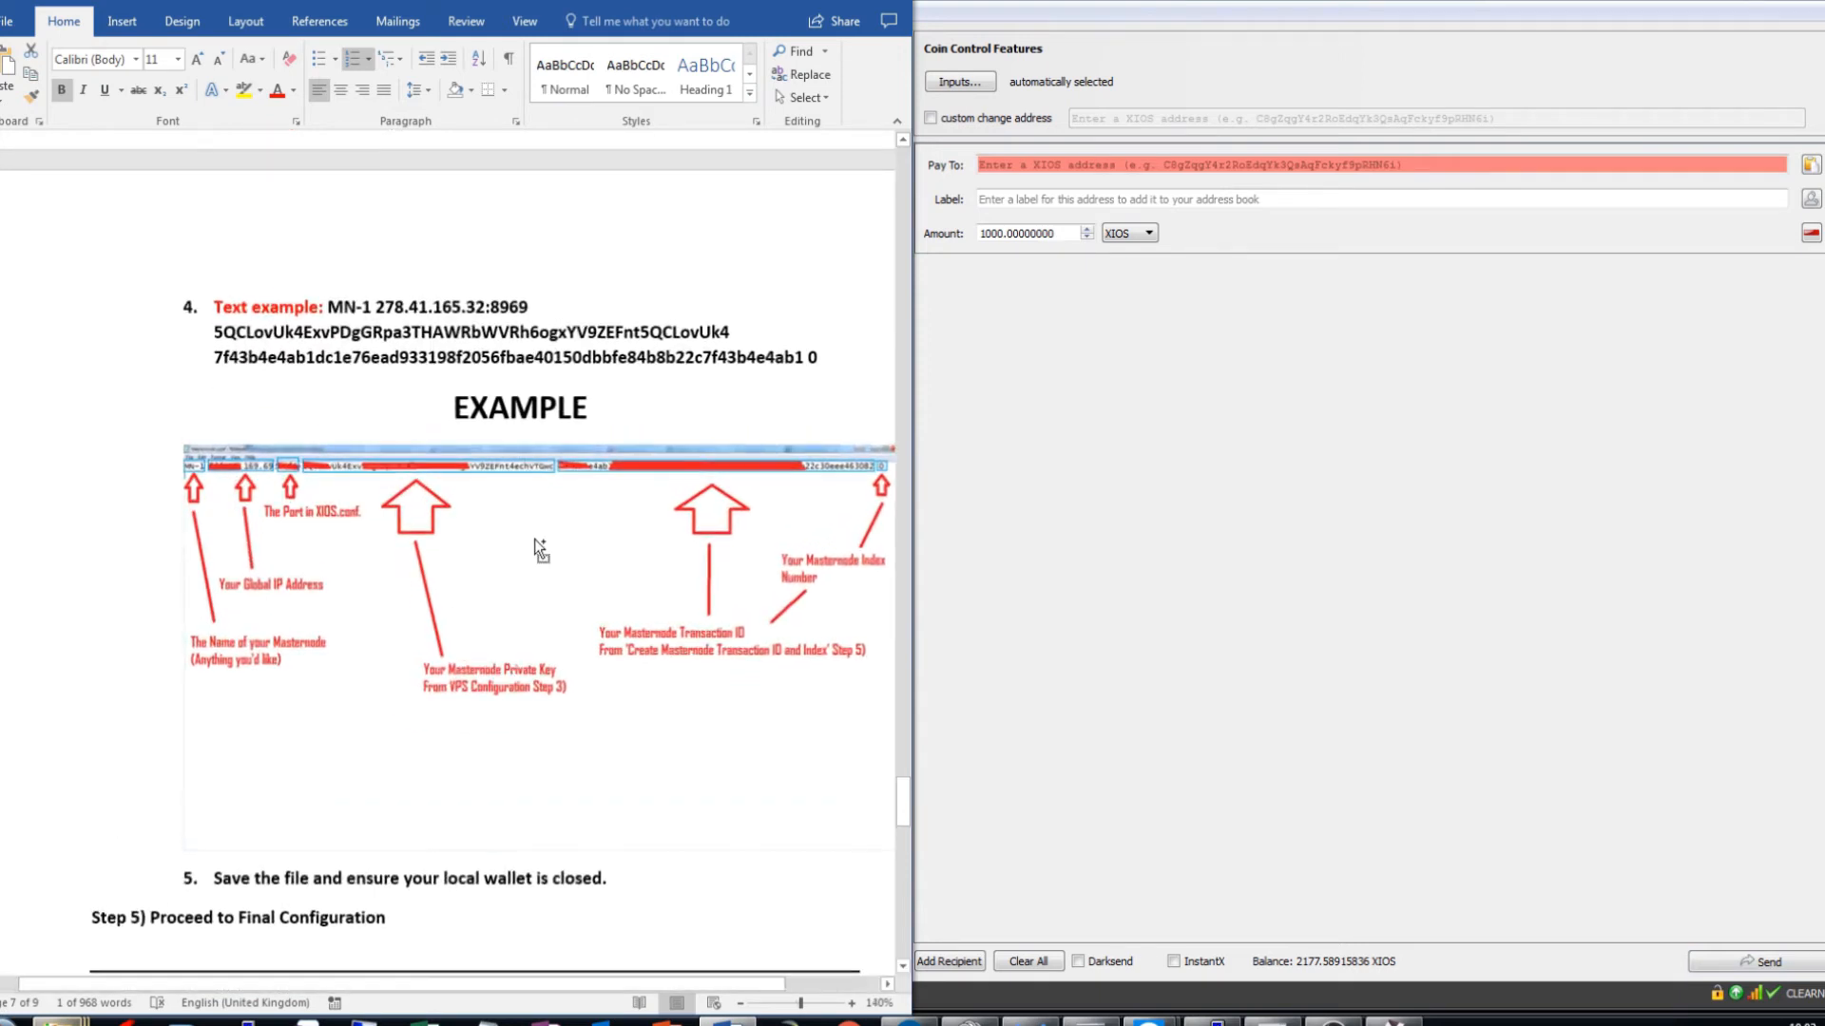
pyautogui.scroll(-1, 582, 490)
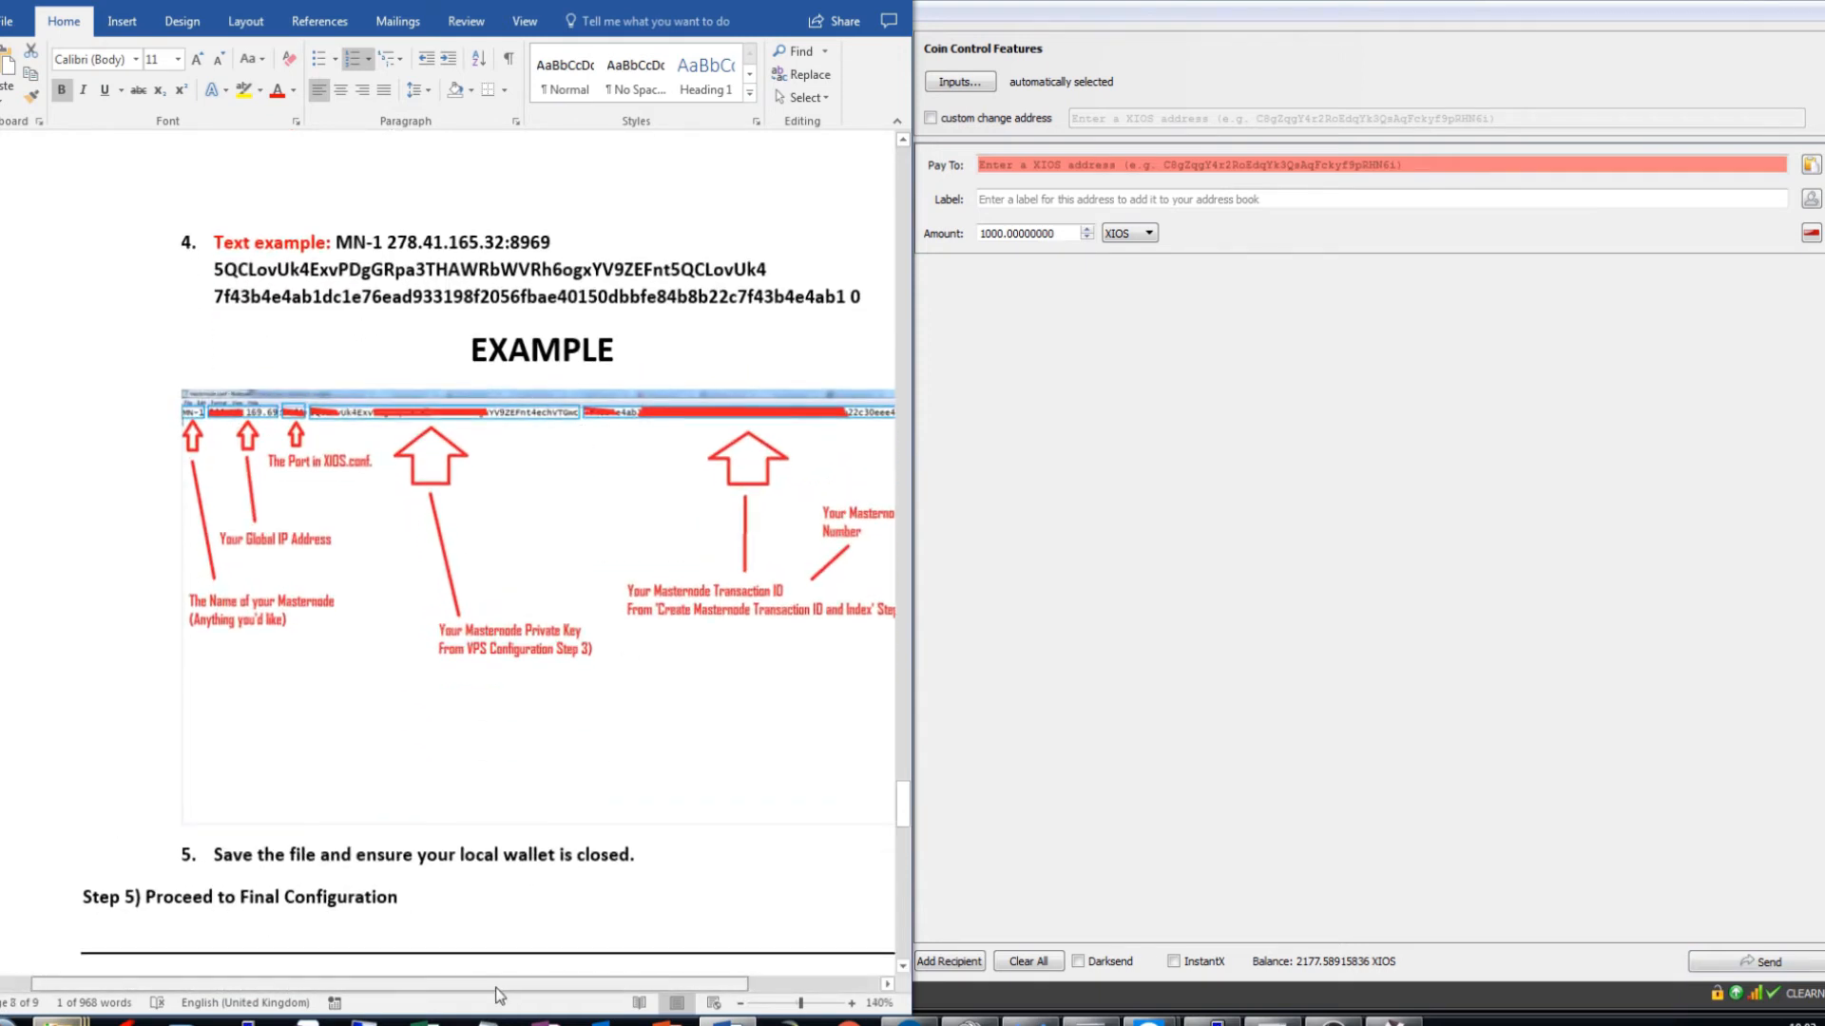
pyautogui.moveTo(494, 988); pyautogui.dragTo(574, 975)
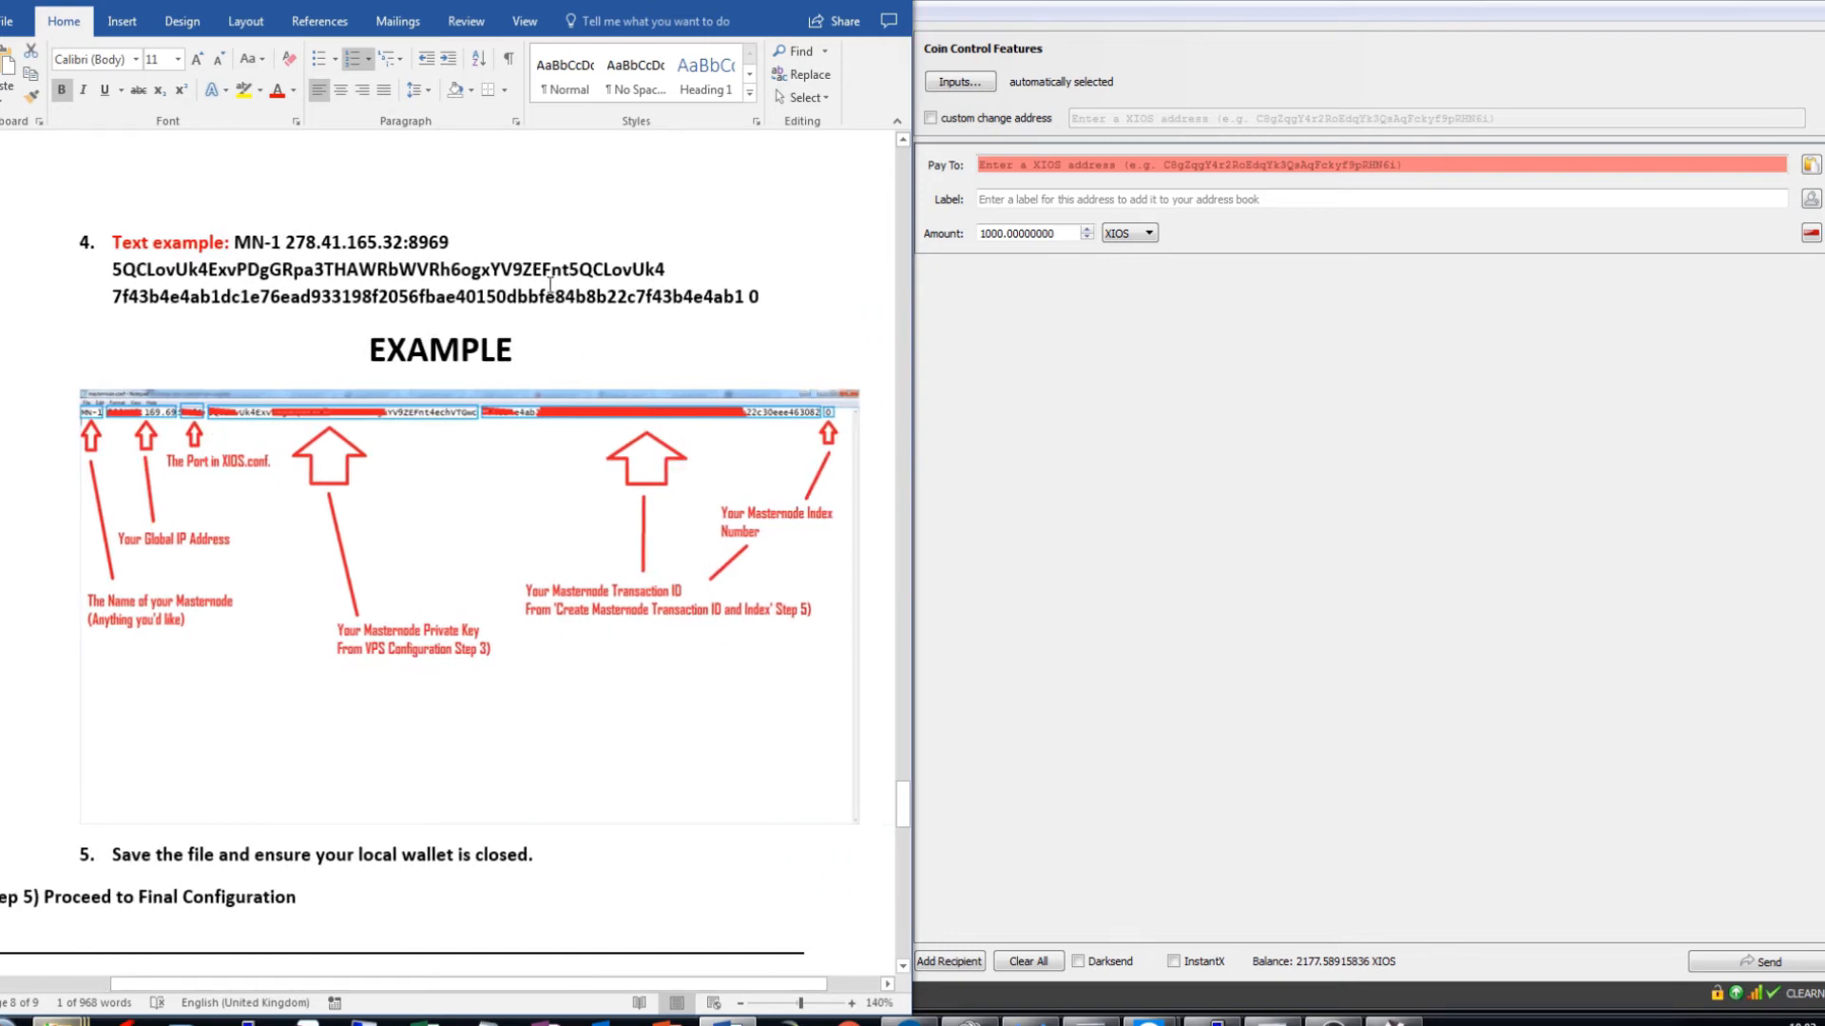
# Scroll down to Final Configuration and highlight '(Windows)' in Step 1
pyautogui.scroll(-3, 442, 765)
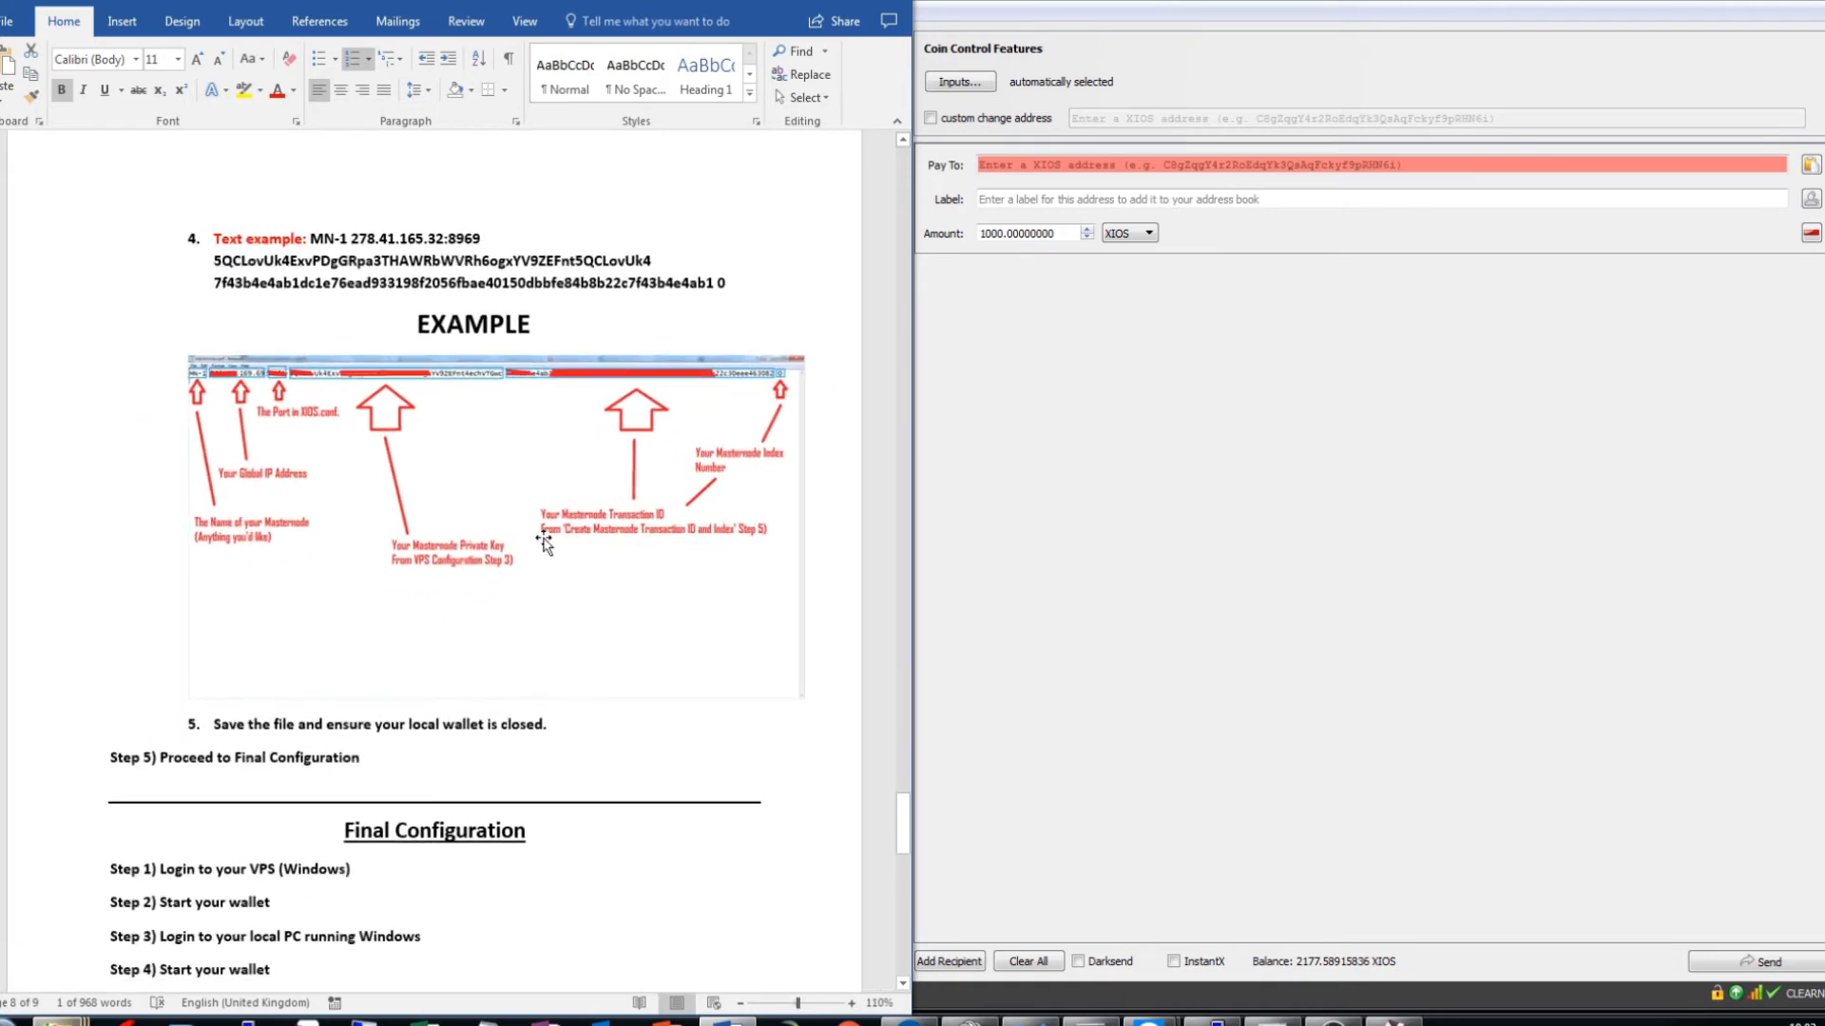
pyautogui.scroll(-4, 545, 539)
pyautogui.scroll(-4, 545, 537)
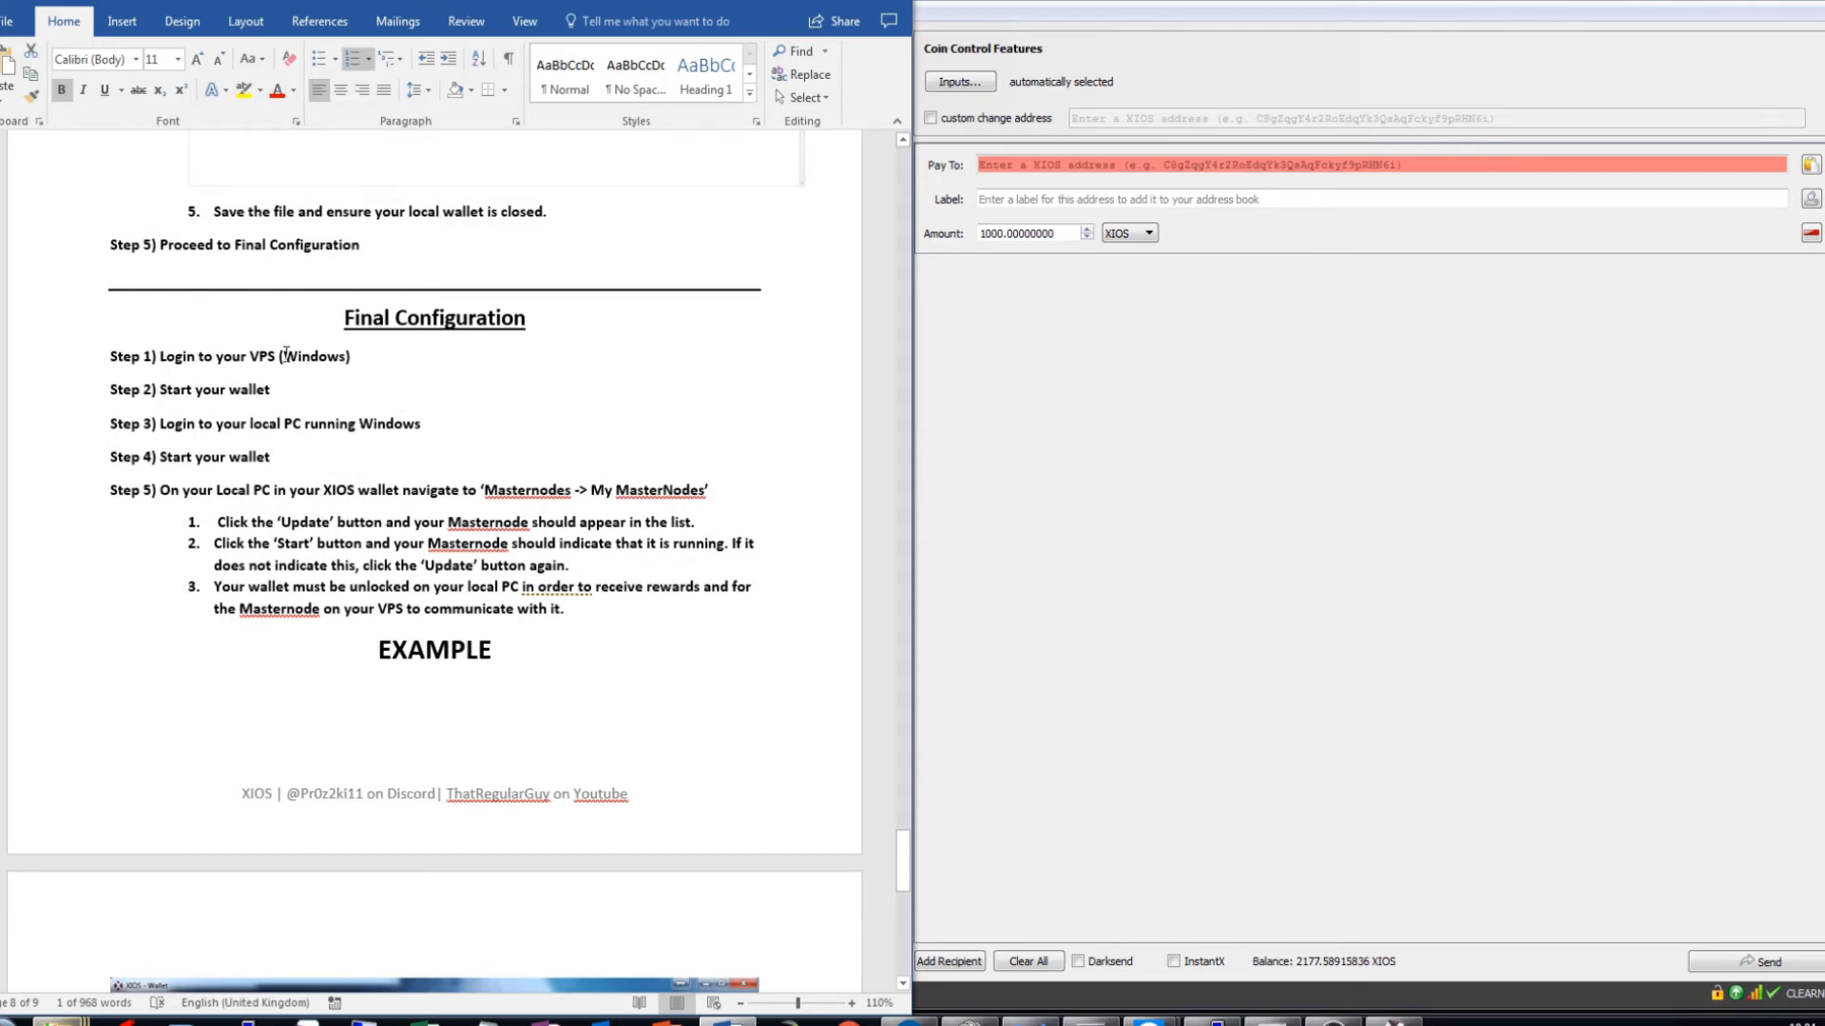
pyautogui.moveTo(280, 361); pyautogui.dragTo(349, 358)
pyautogui.click(668, 363)
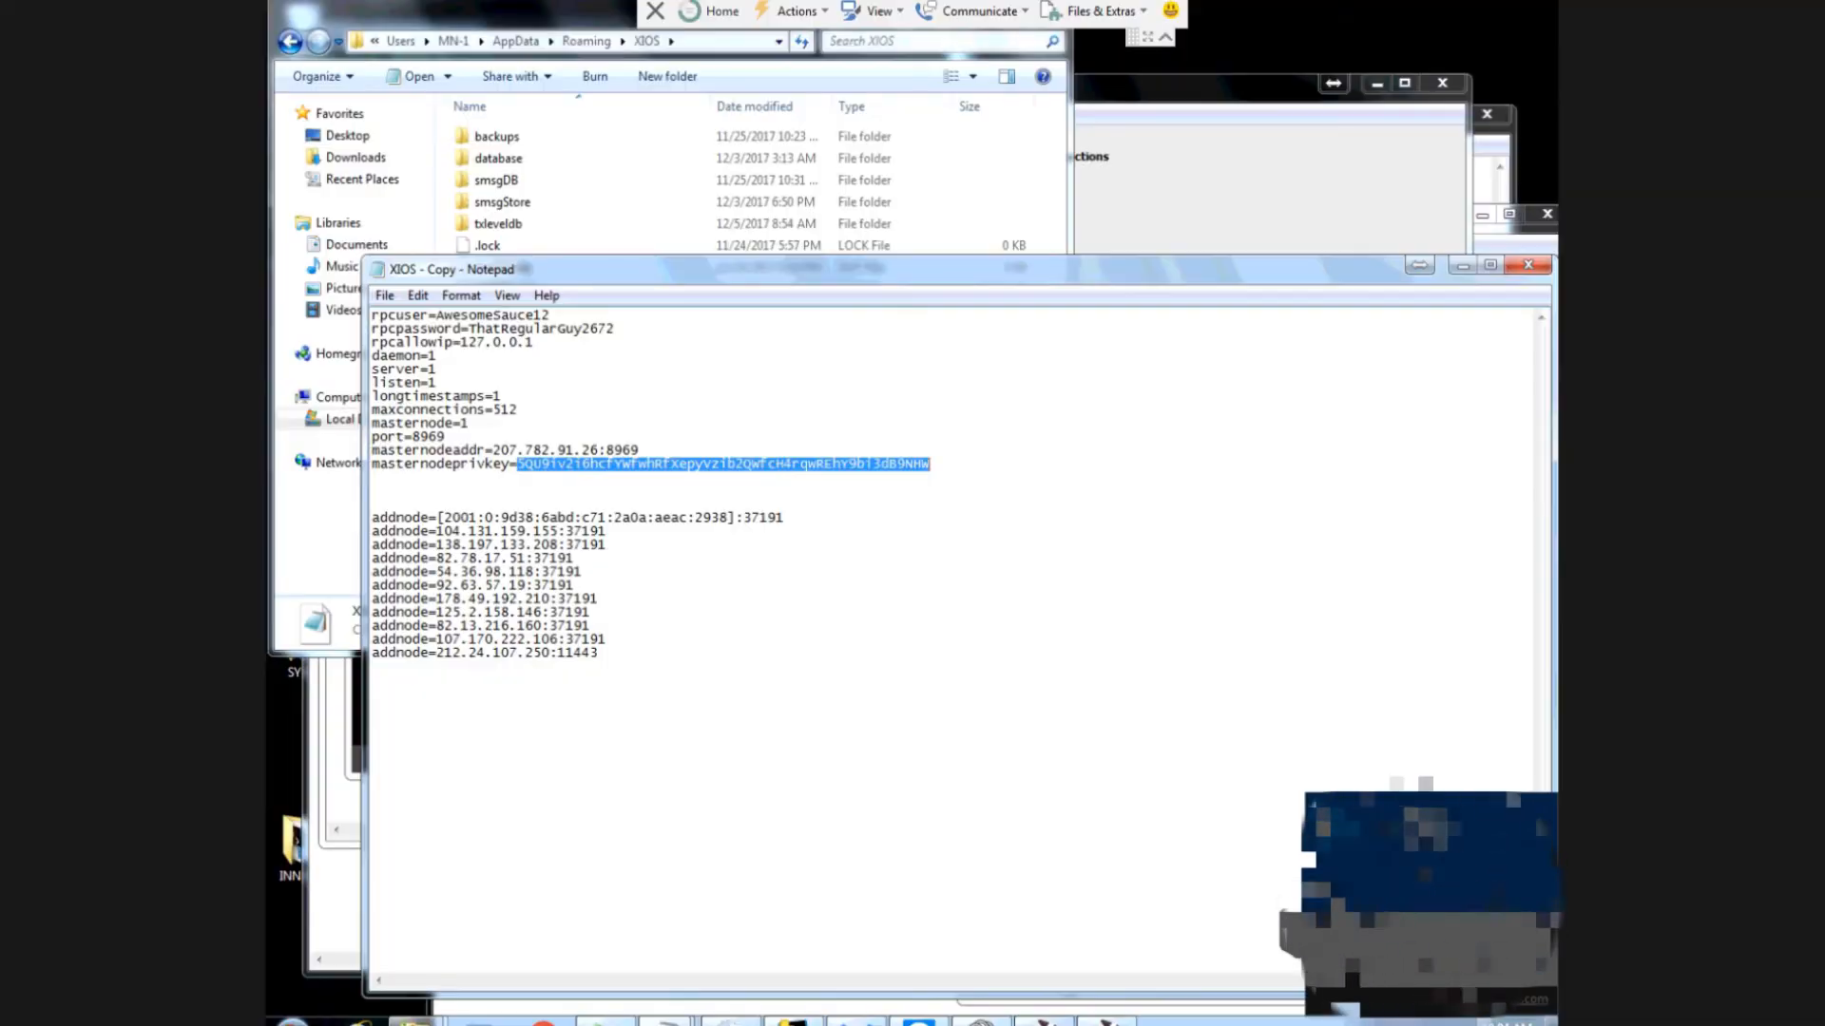
# Close the remote 'XIOS - Copy' Notepad file, move Explorer aside, and focus the VPS wallet
pyautogui.click(1131, 459)
pyautogui.click(1524, 267)
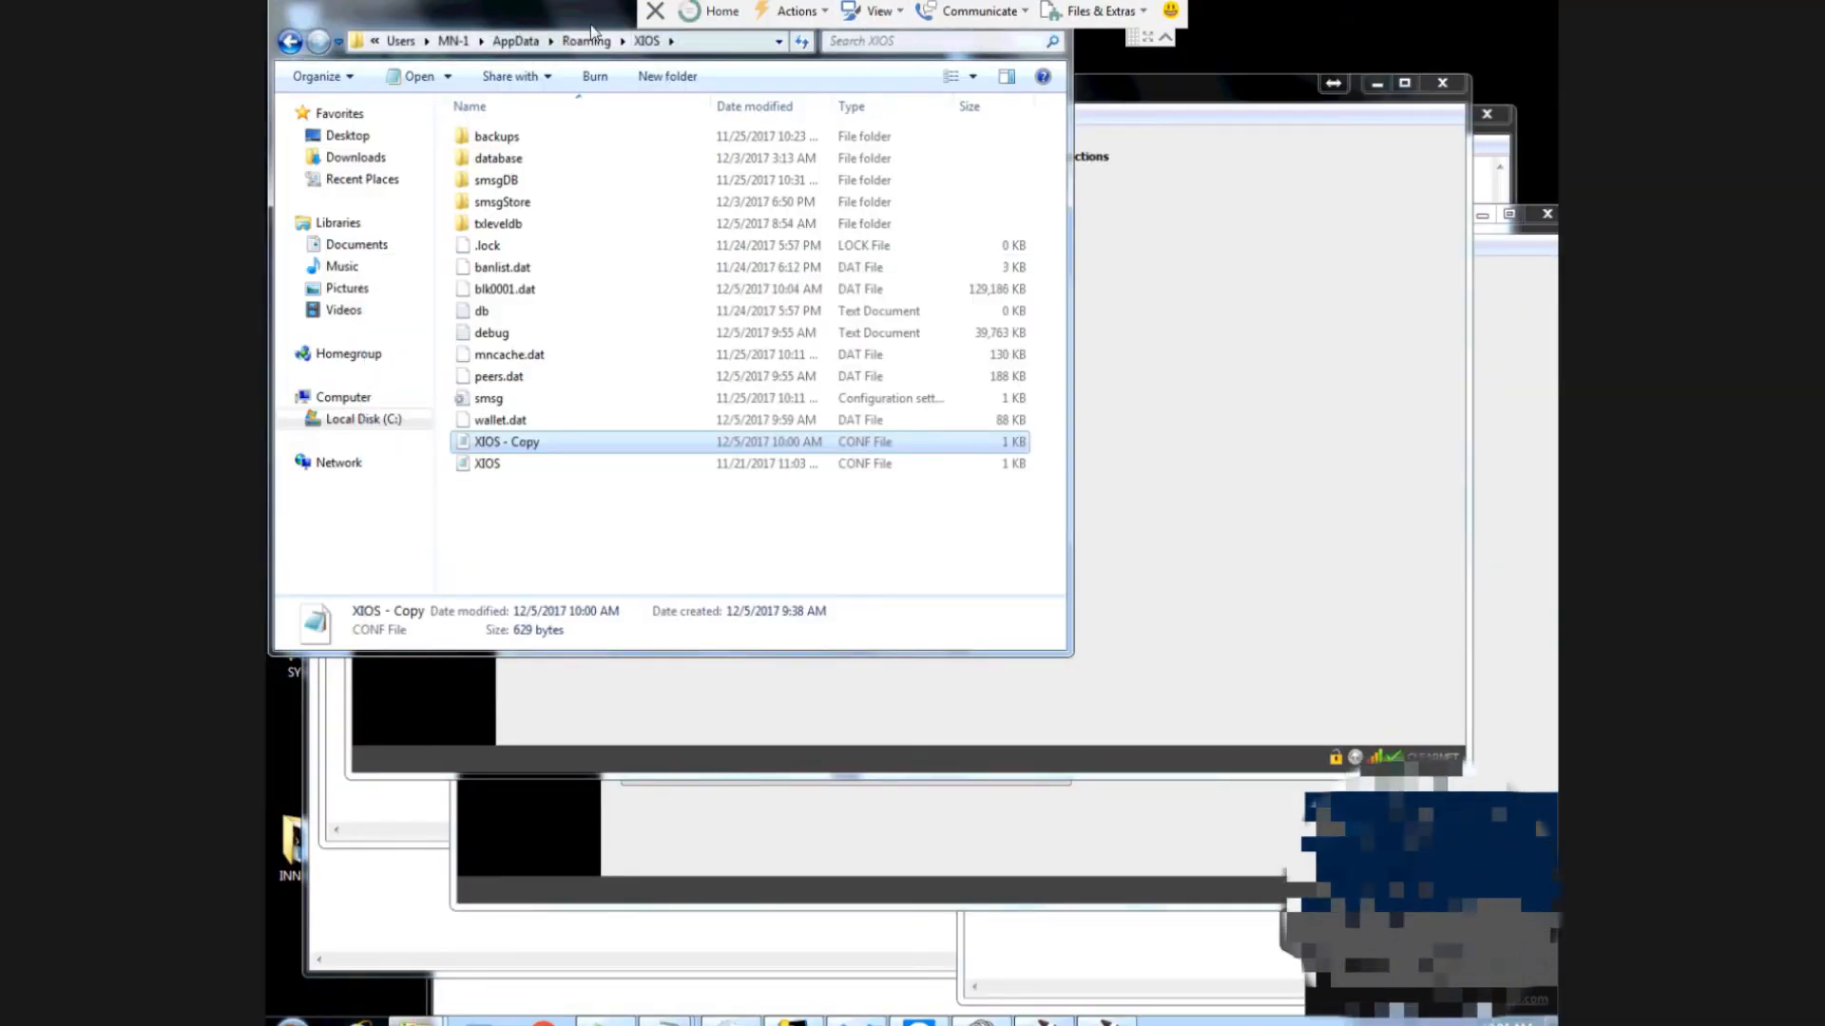
pyautogui.moveTo(582, 19); pyautogui.dragTo(619, 223)
pyautogui.click(1192, 314)
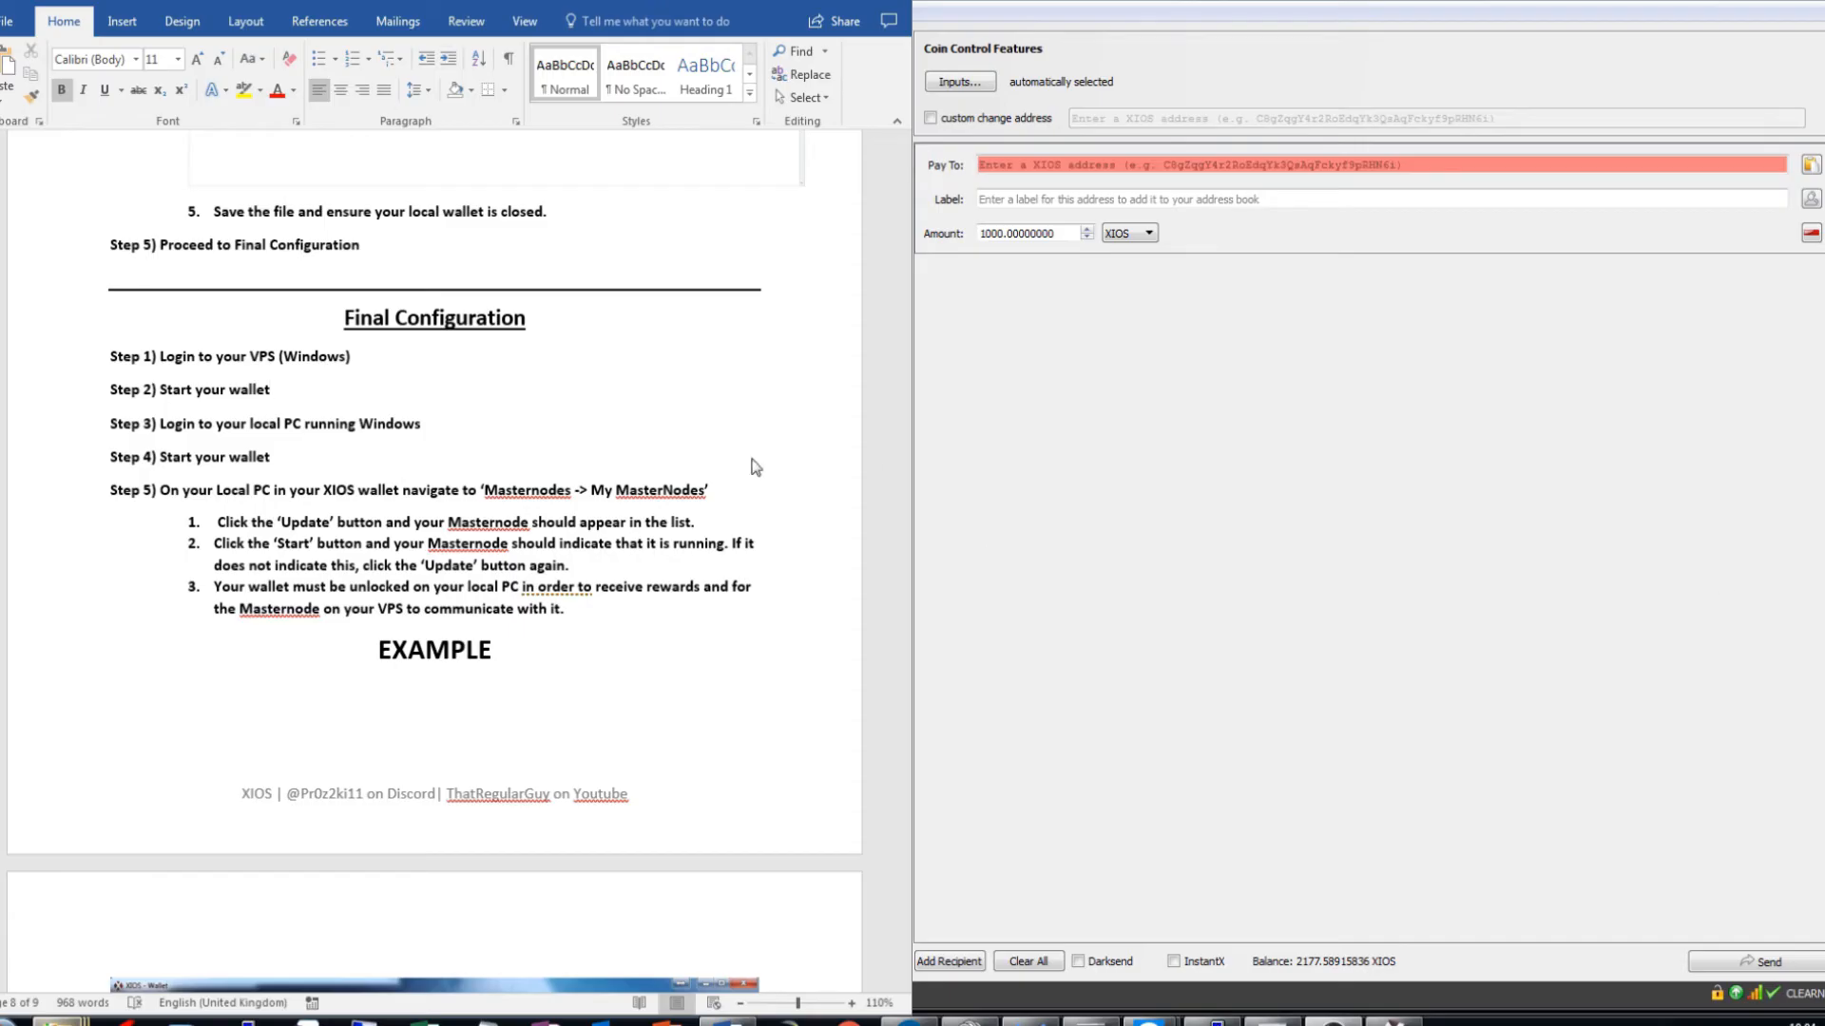
pyautogui.click(1114, 445)
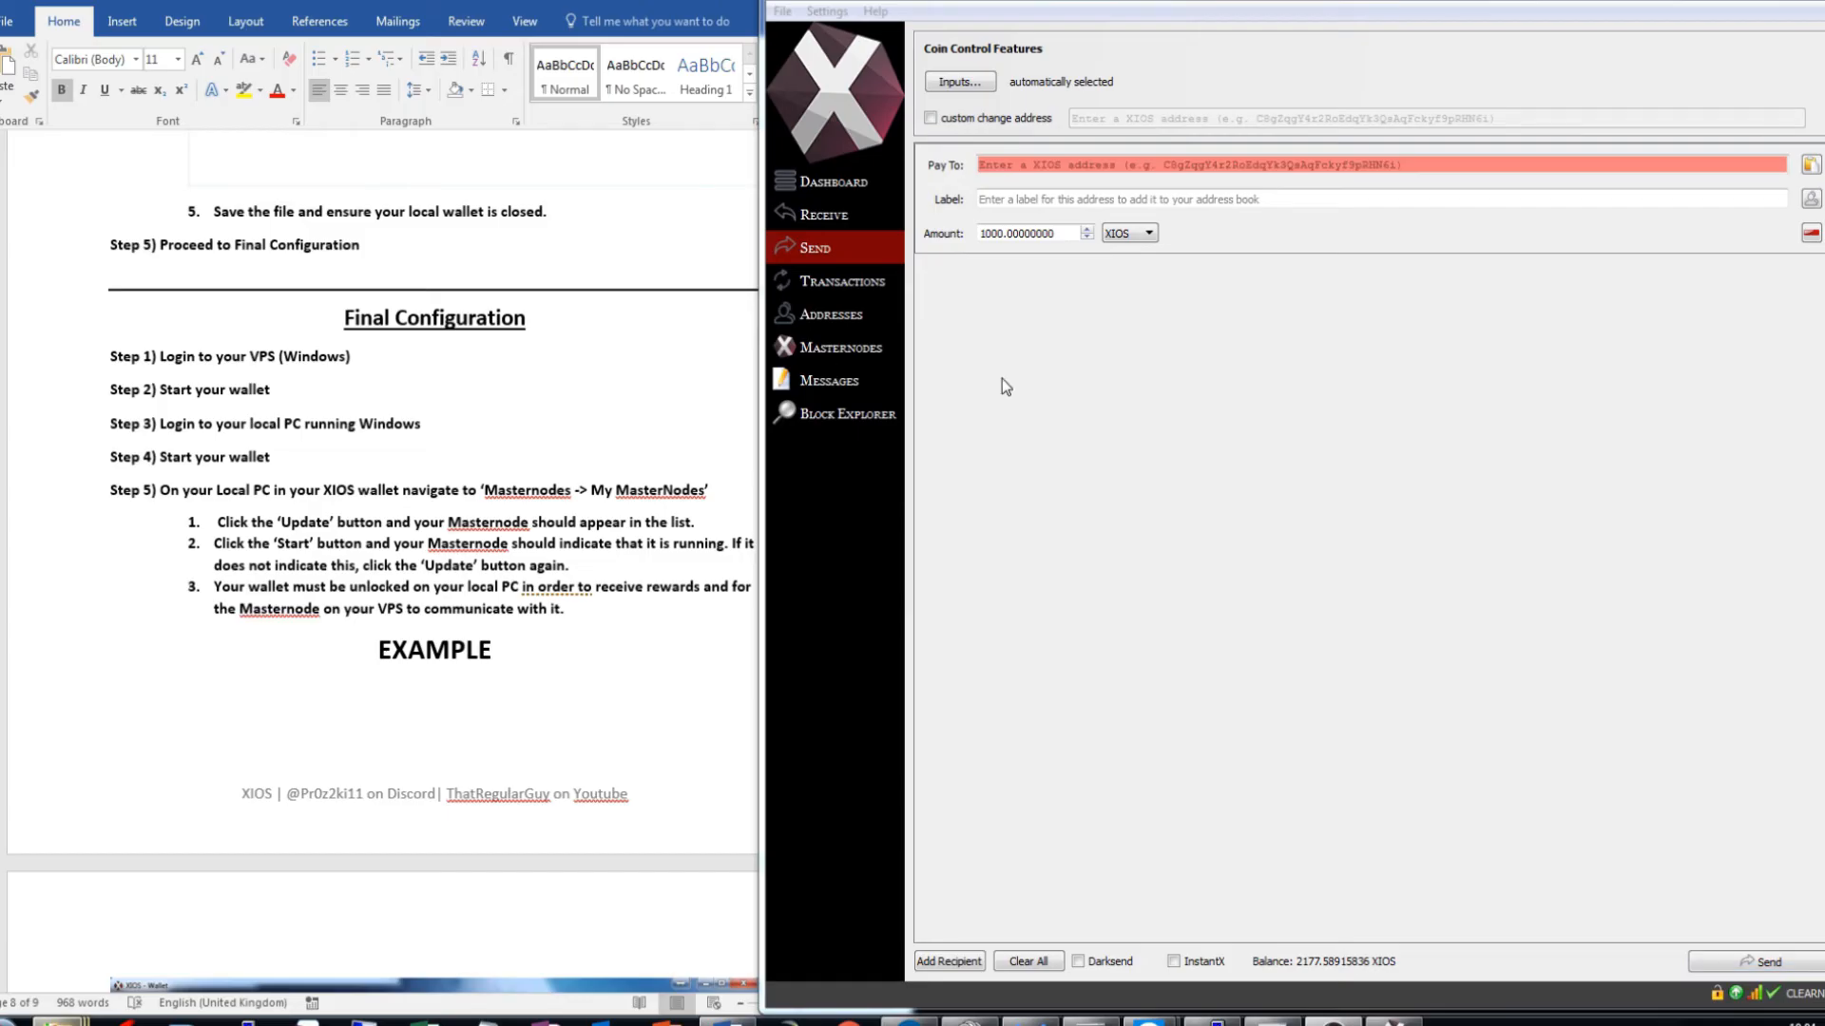
# Check the guide's Step 4, Start your wallet
pyautogui.click(1212, 451)
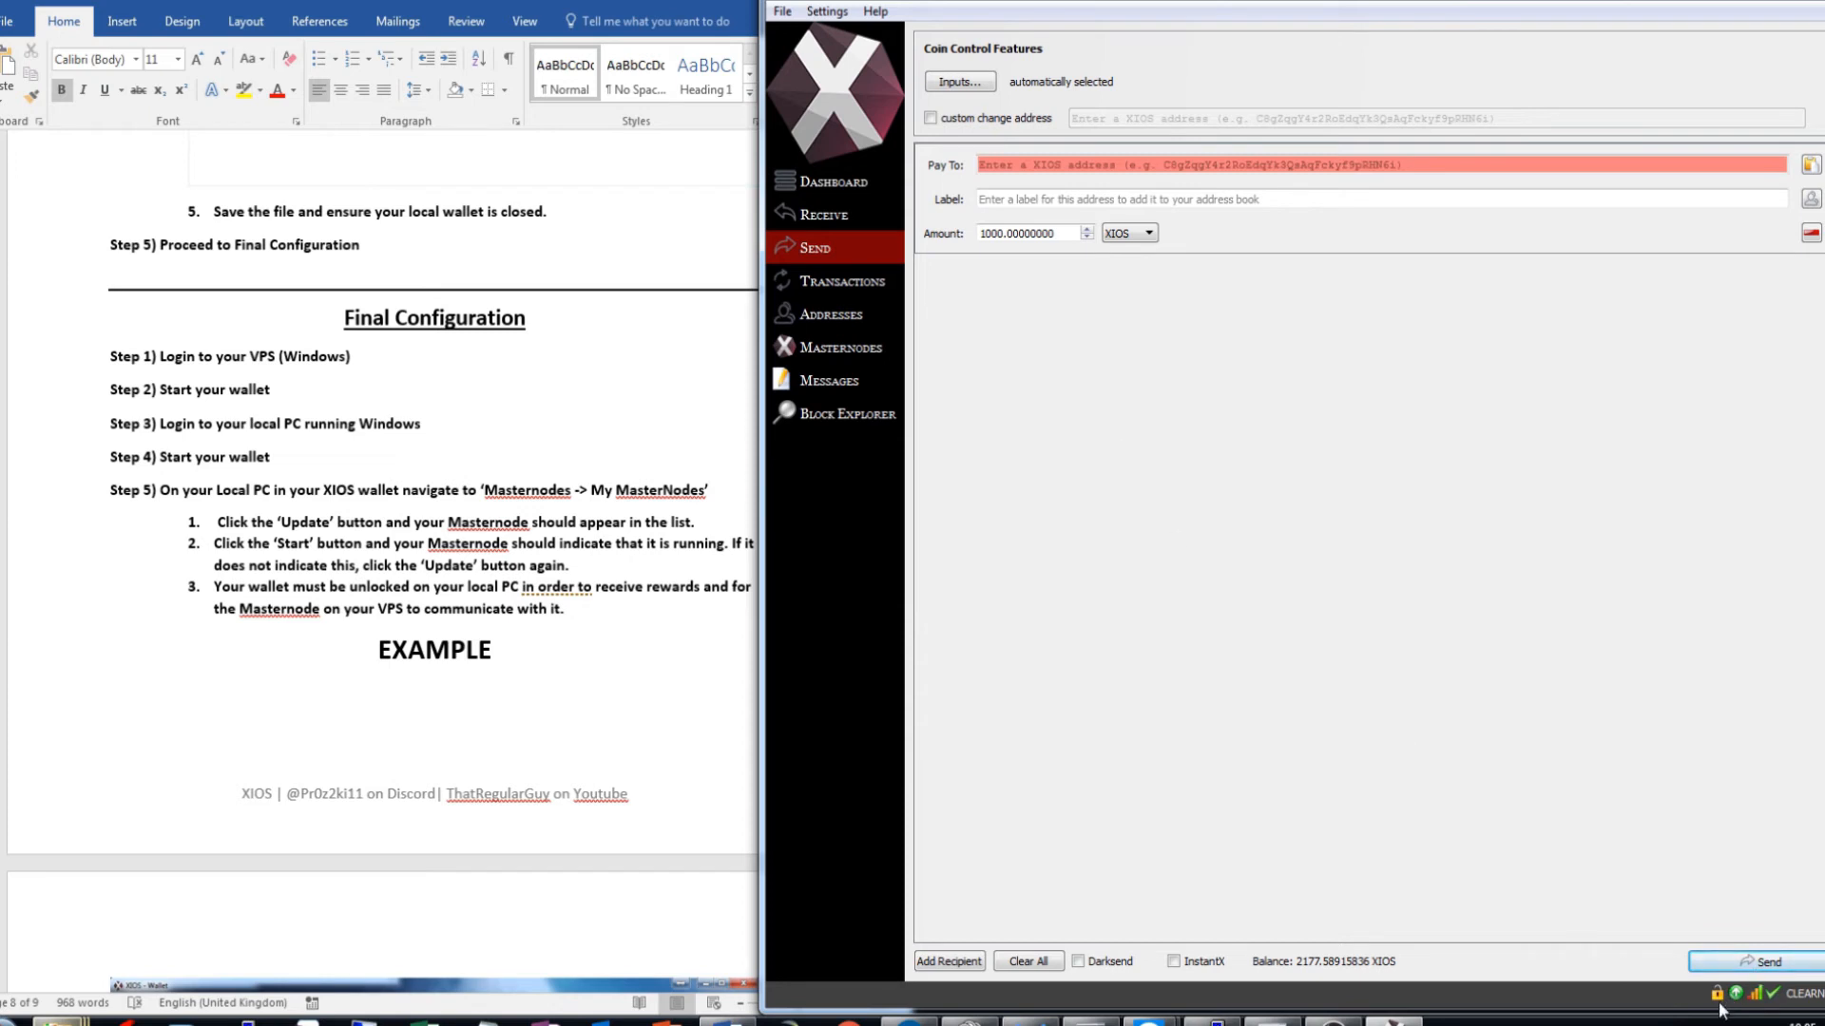
pyautogui.moveTo(1718, 998)
pyautogui.click(608, 411)
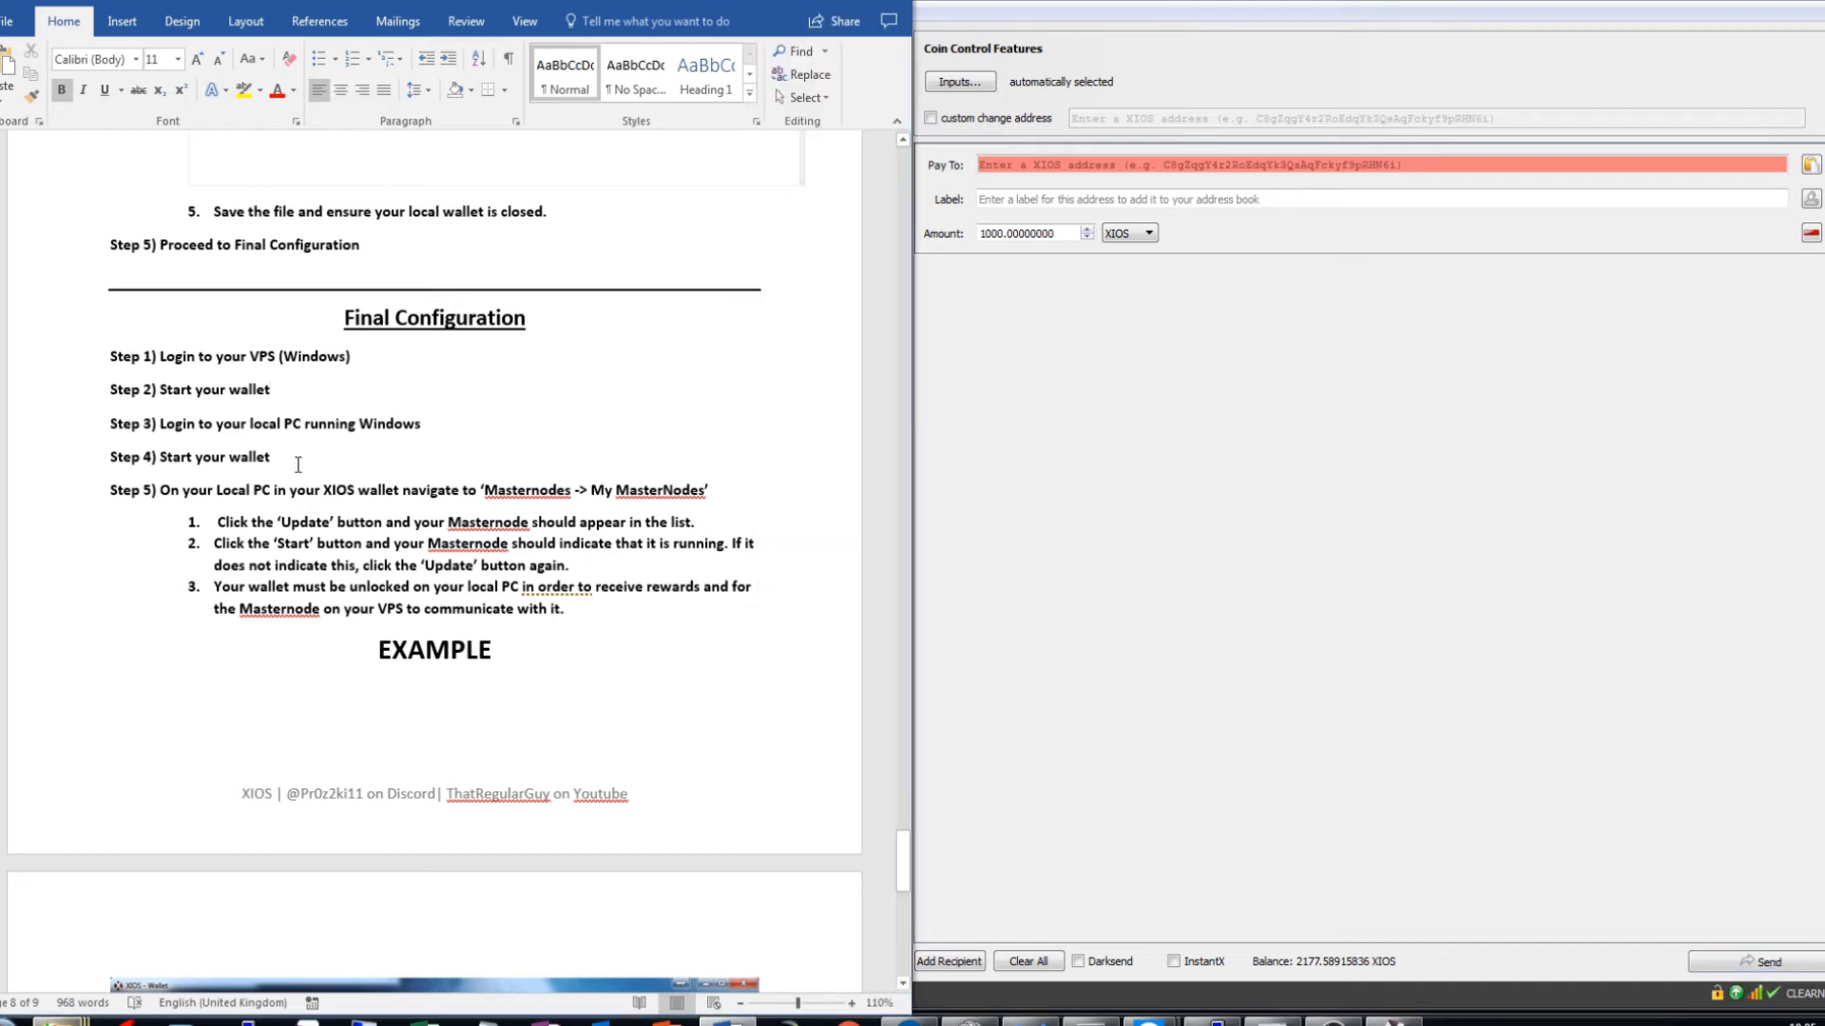
pyautogui.moveTo(293, 454); pyautogui.dragTo(162, 460)
pyautogui.click(366, 473)
# In My Master Nodes, start the first masternode, confirm, and update the list
pyautogui.click(1169, 408)
pyautogui.click(875, 350)
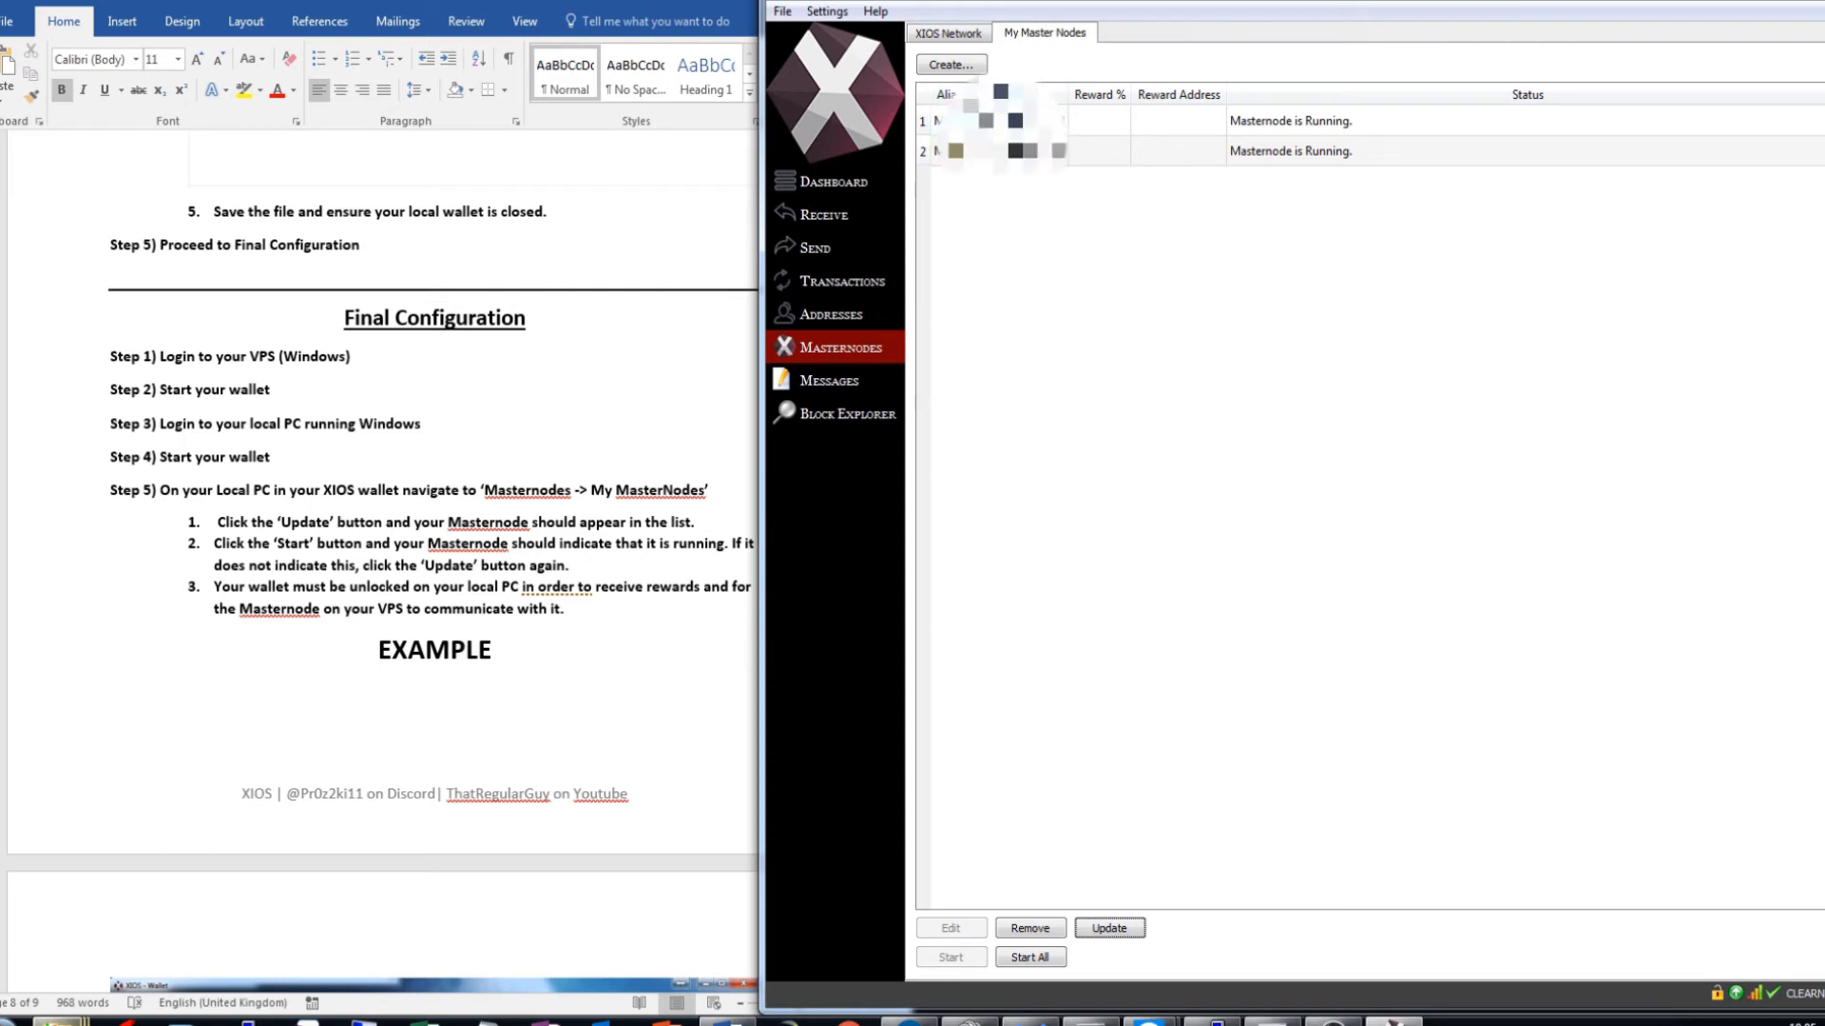
pyautogui.click(959, 121)
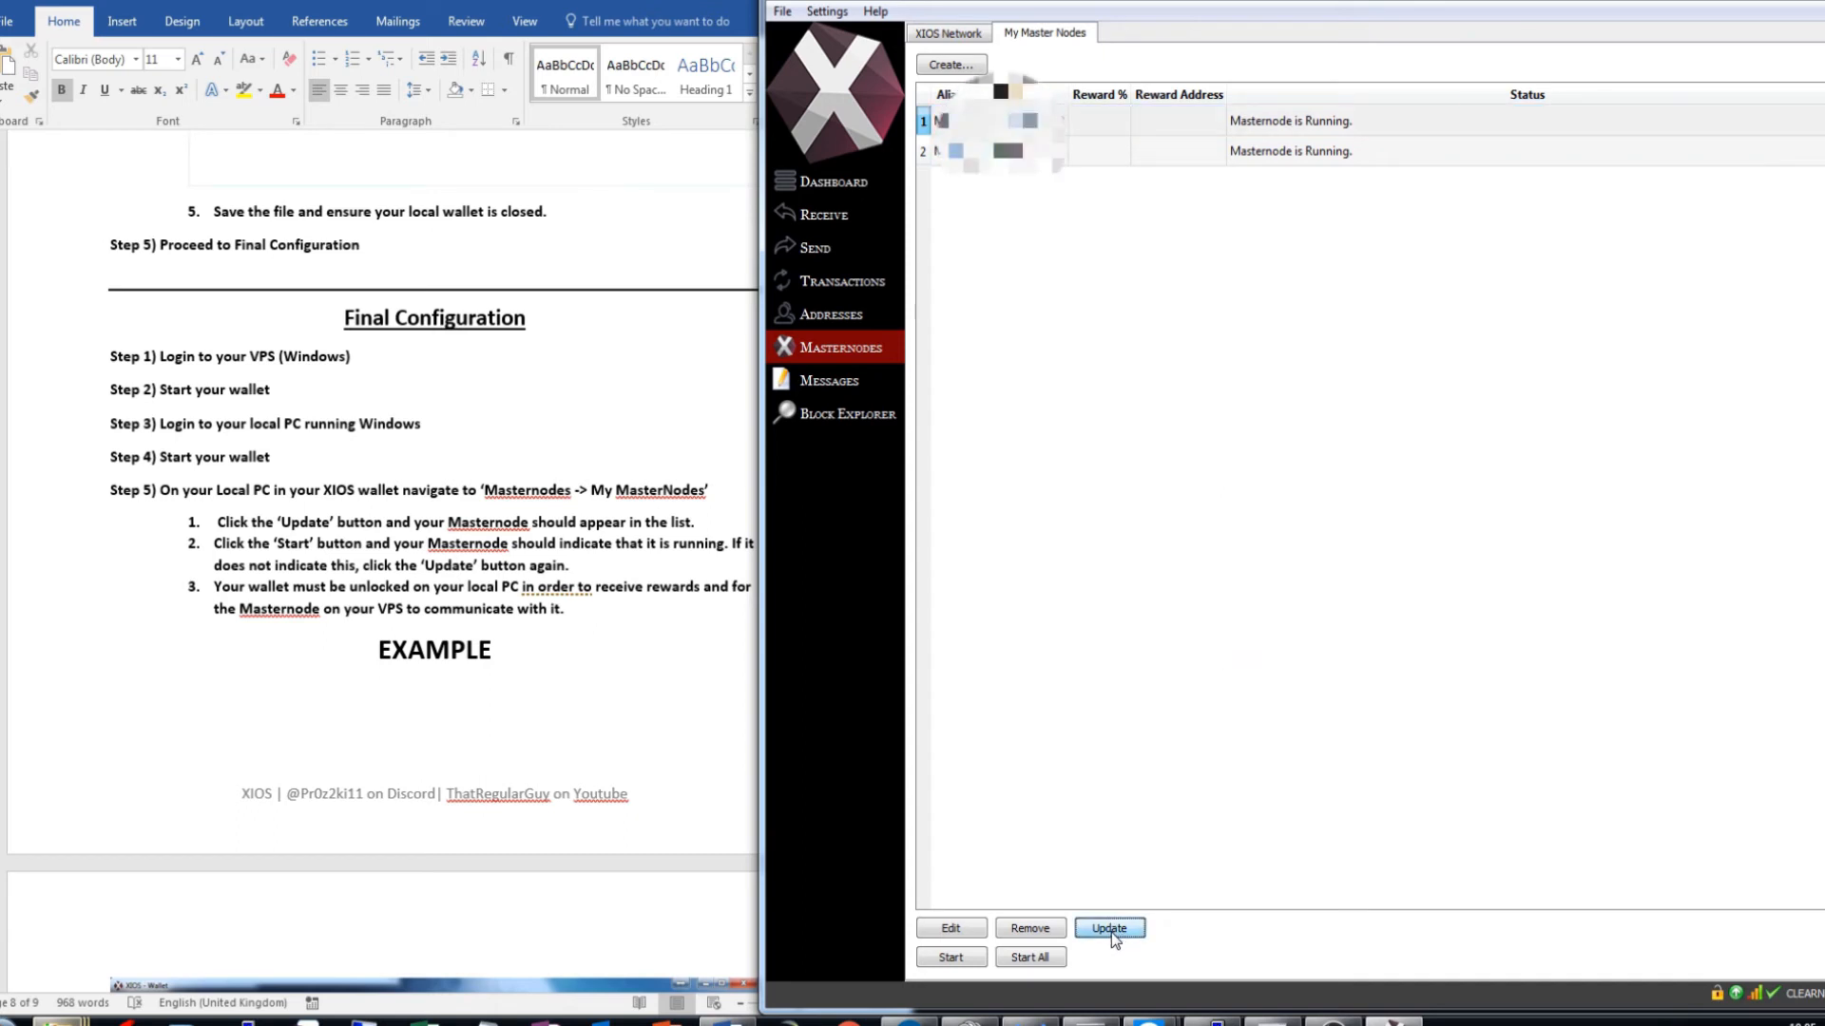
pyautogui.click(950, 958)
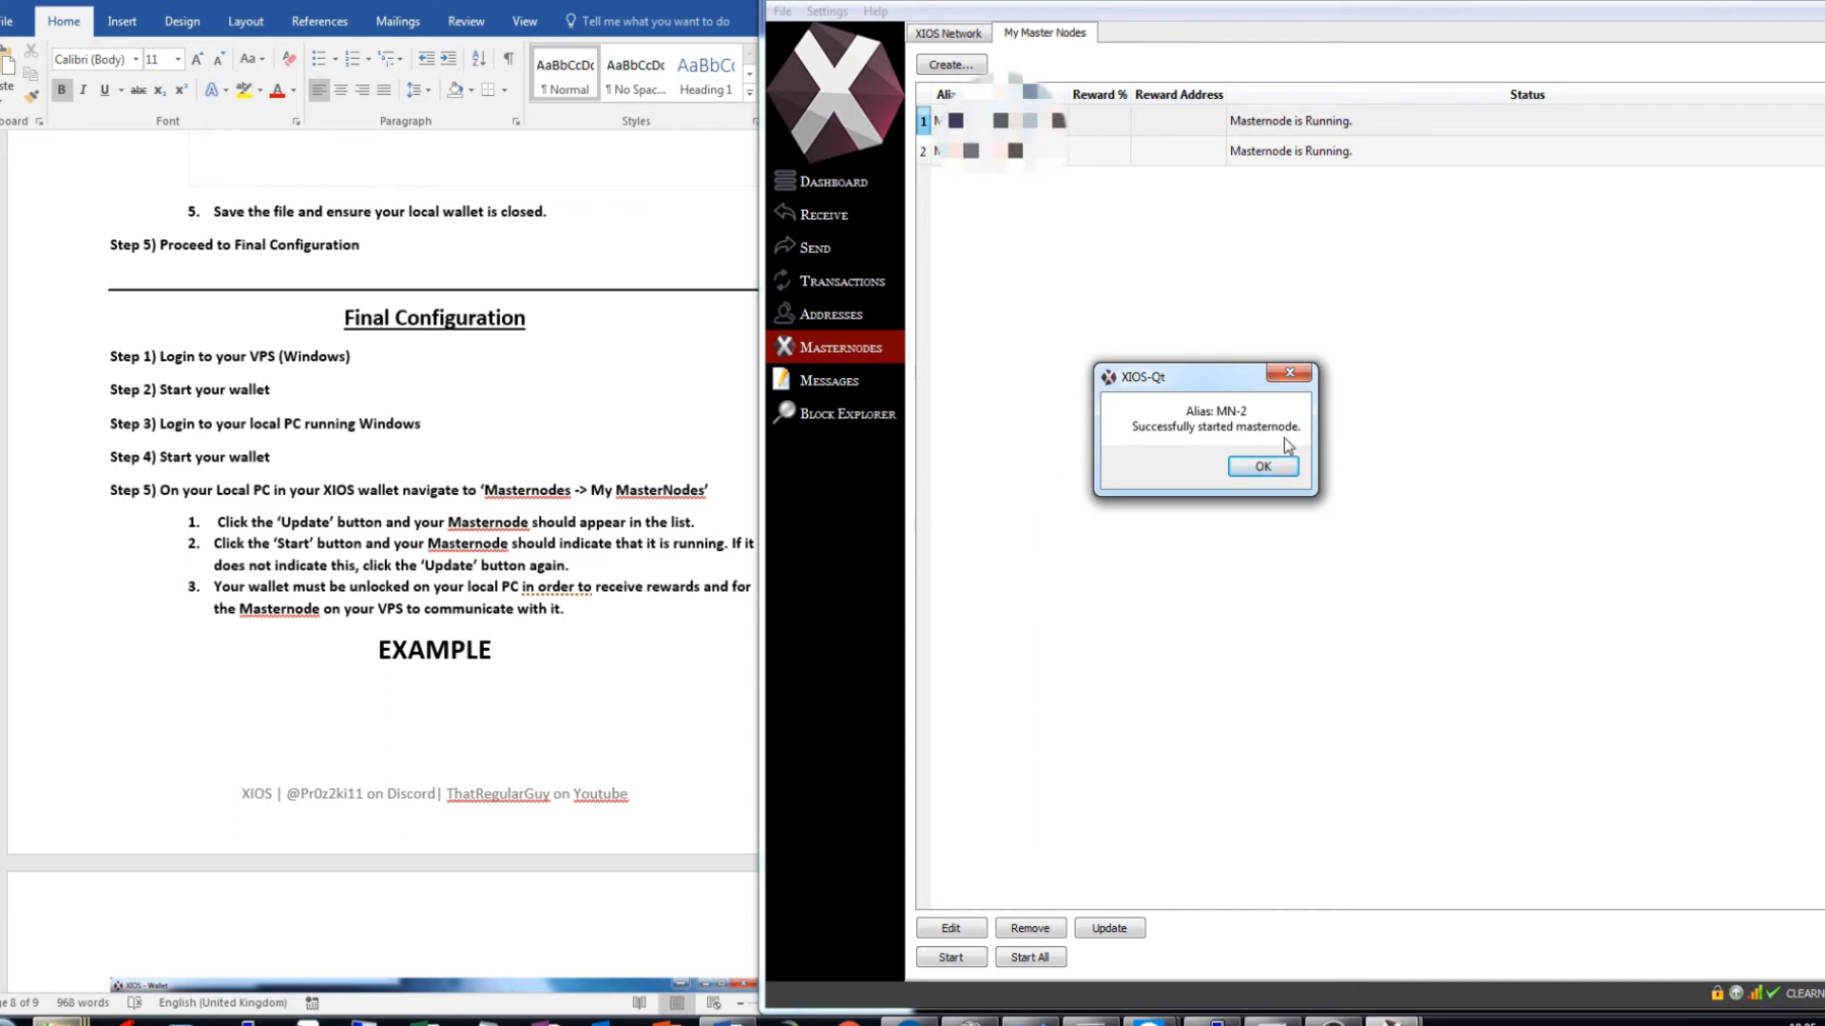
pyautogui.click(1262, 466)
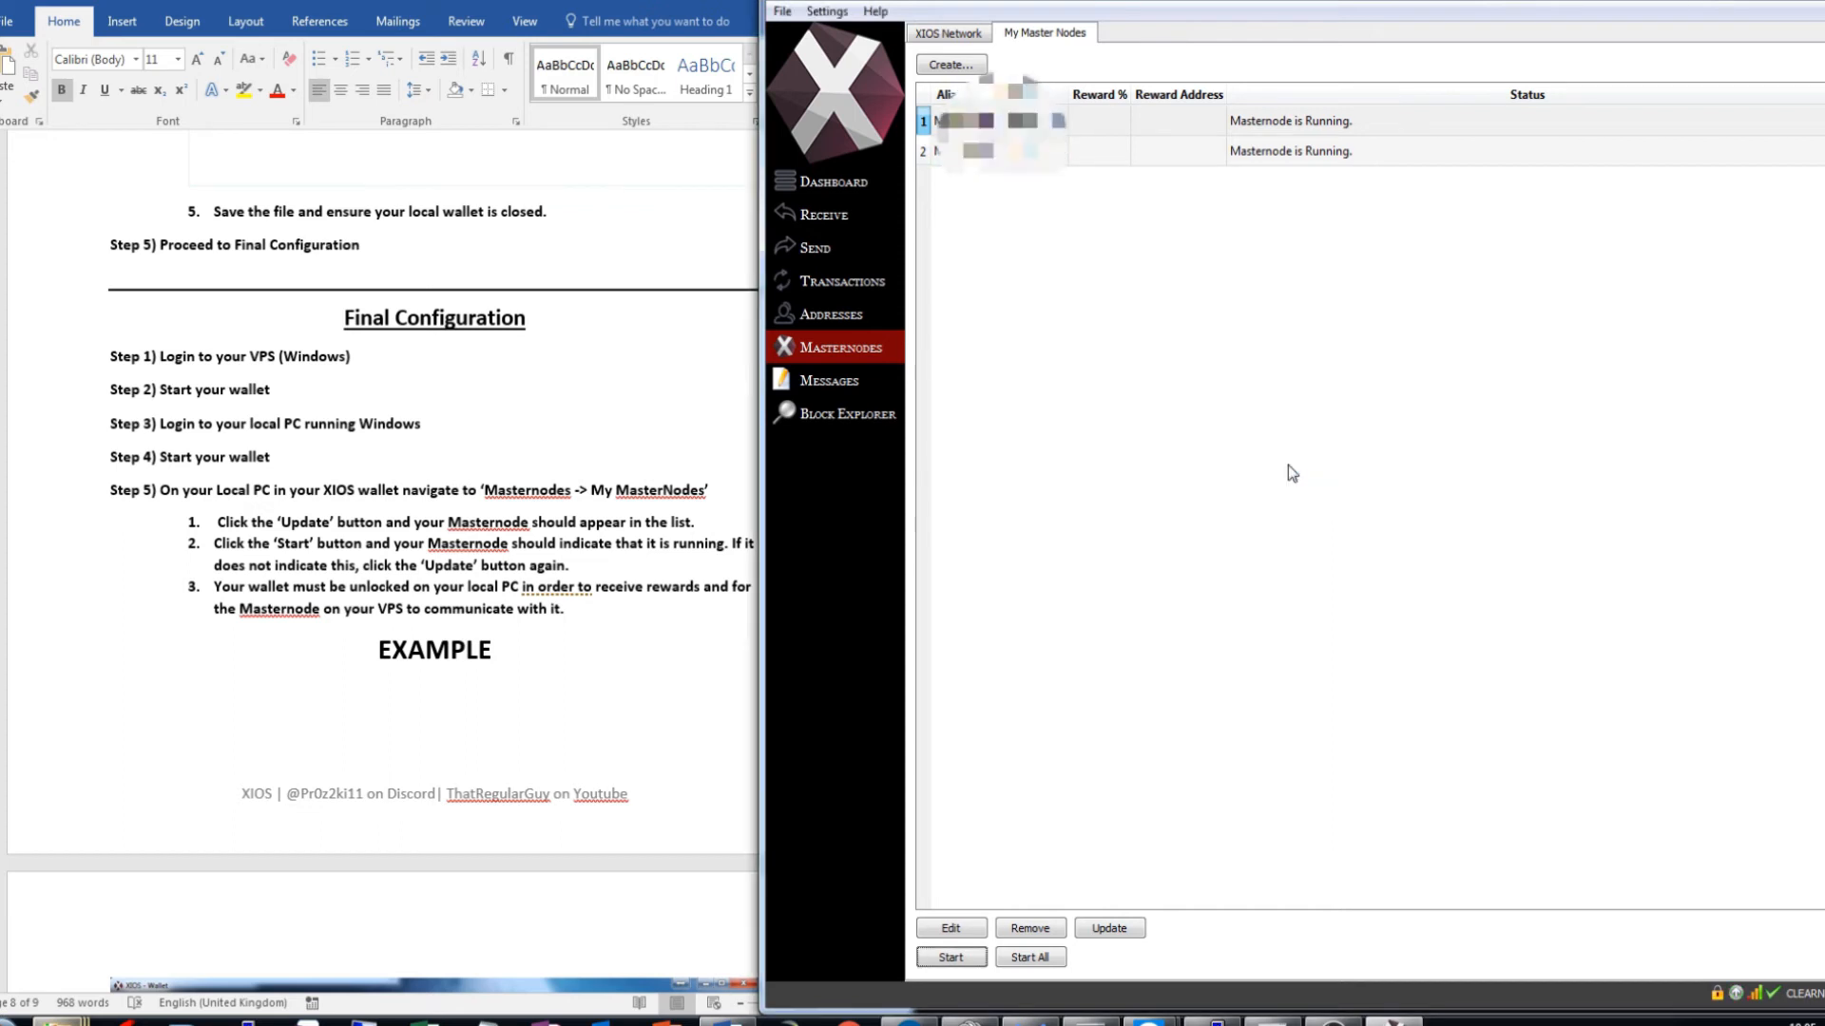
pyautogui.click(1134, 929)
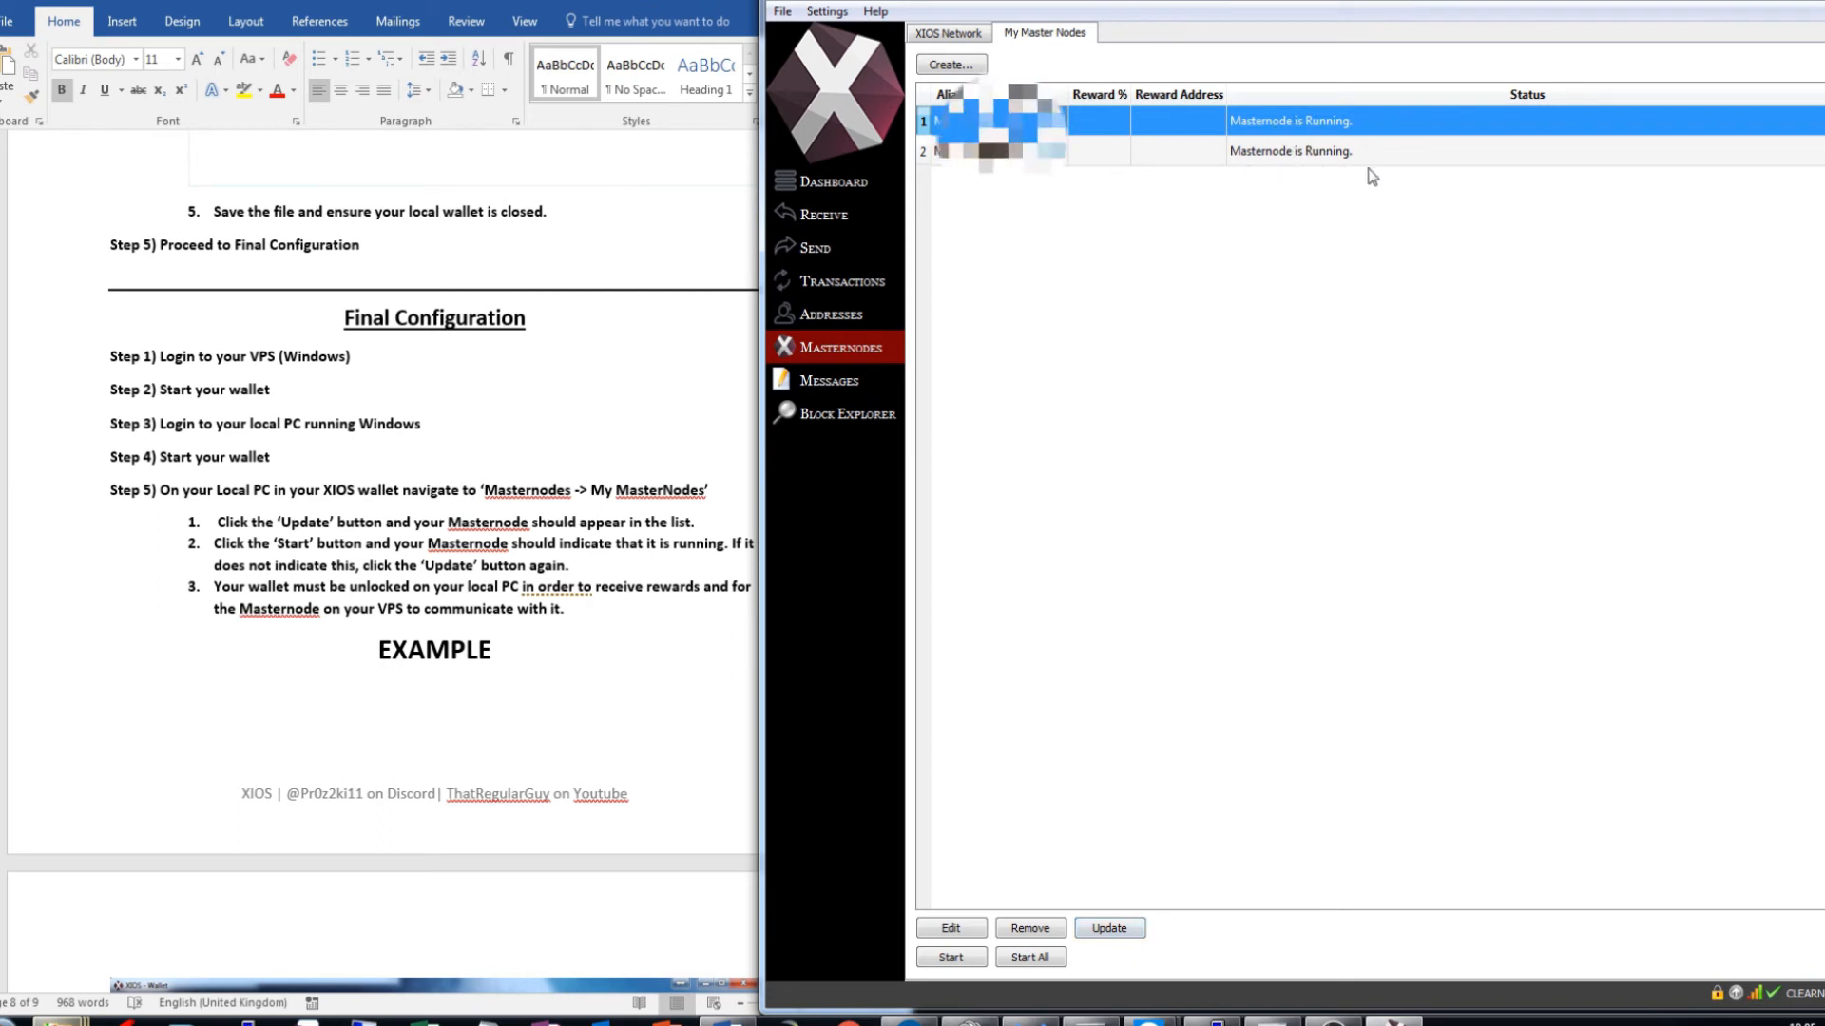
pyautogui.click(783, 11)
pyautogui.moveTo(827, 12)
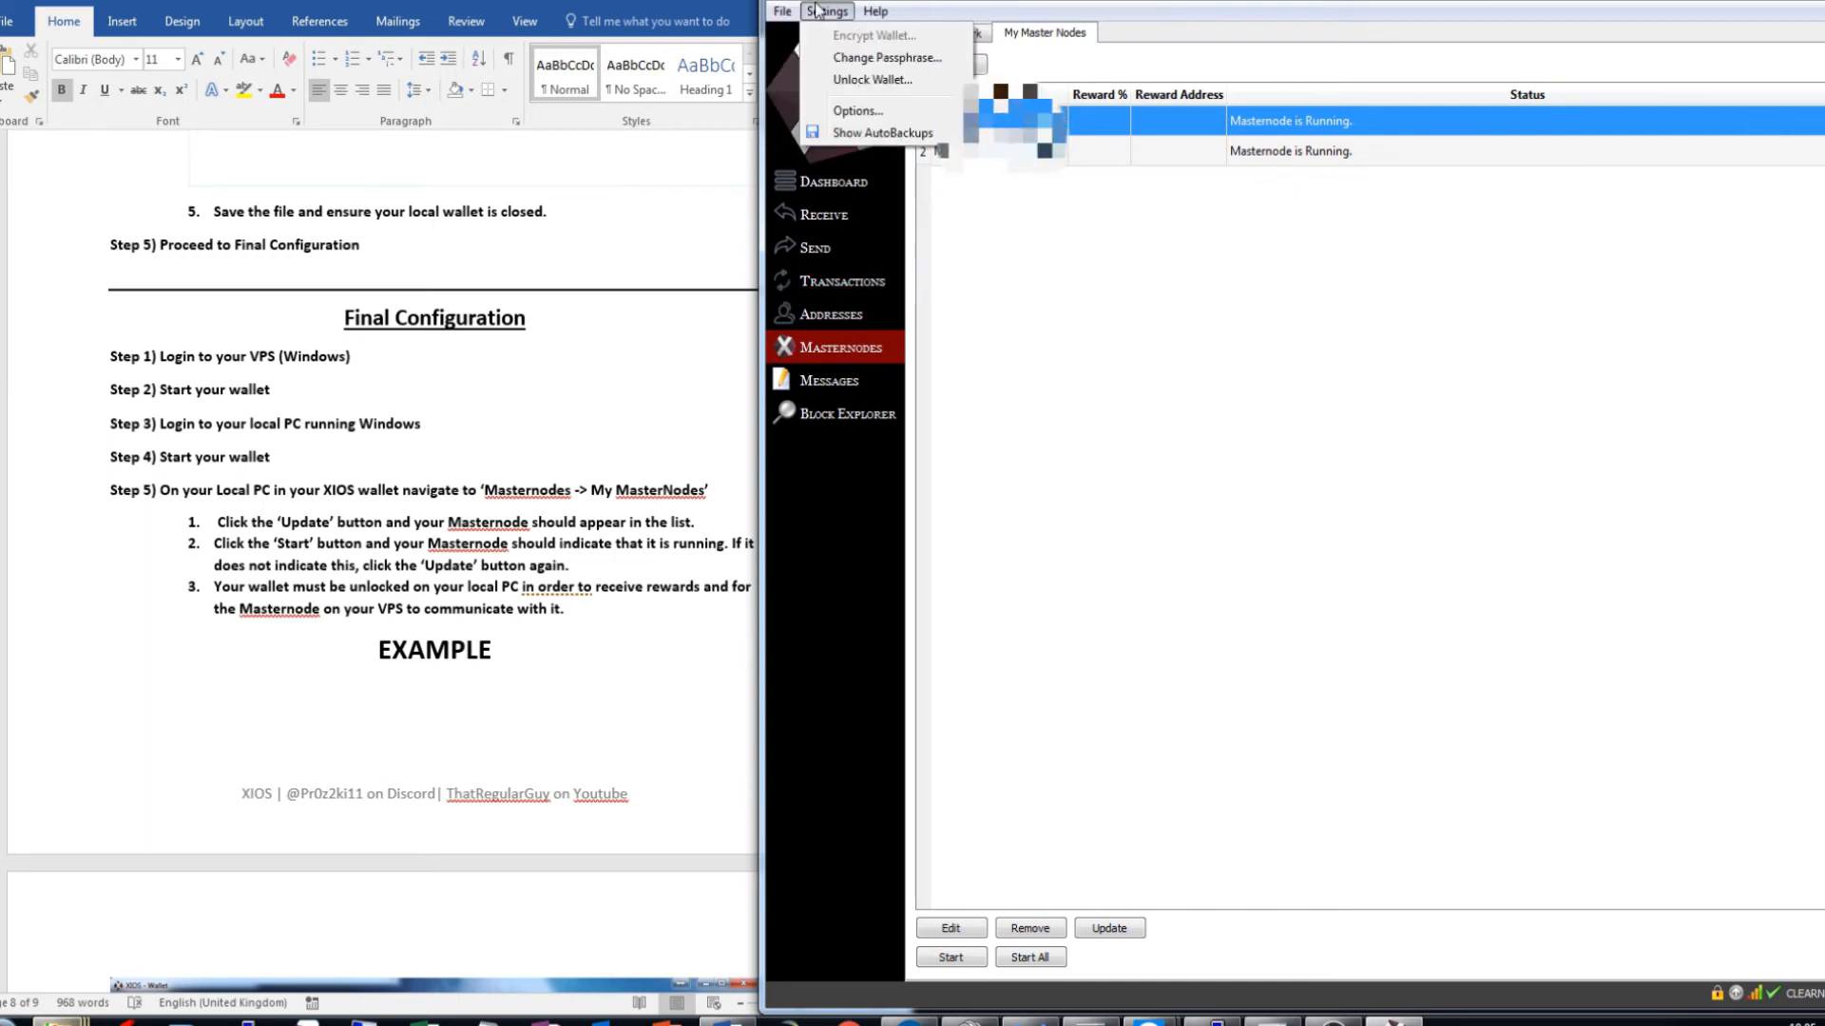
pyautogui.click(842, 81)
# Unlock the wallet with its passphrase, leaving 'For staking only' unchecked
pyautogui.click(1102, 618)
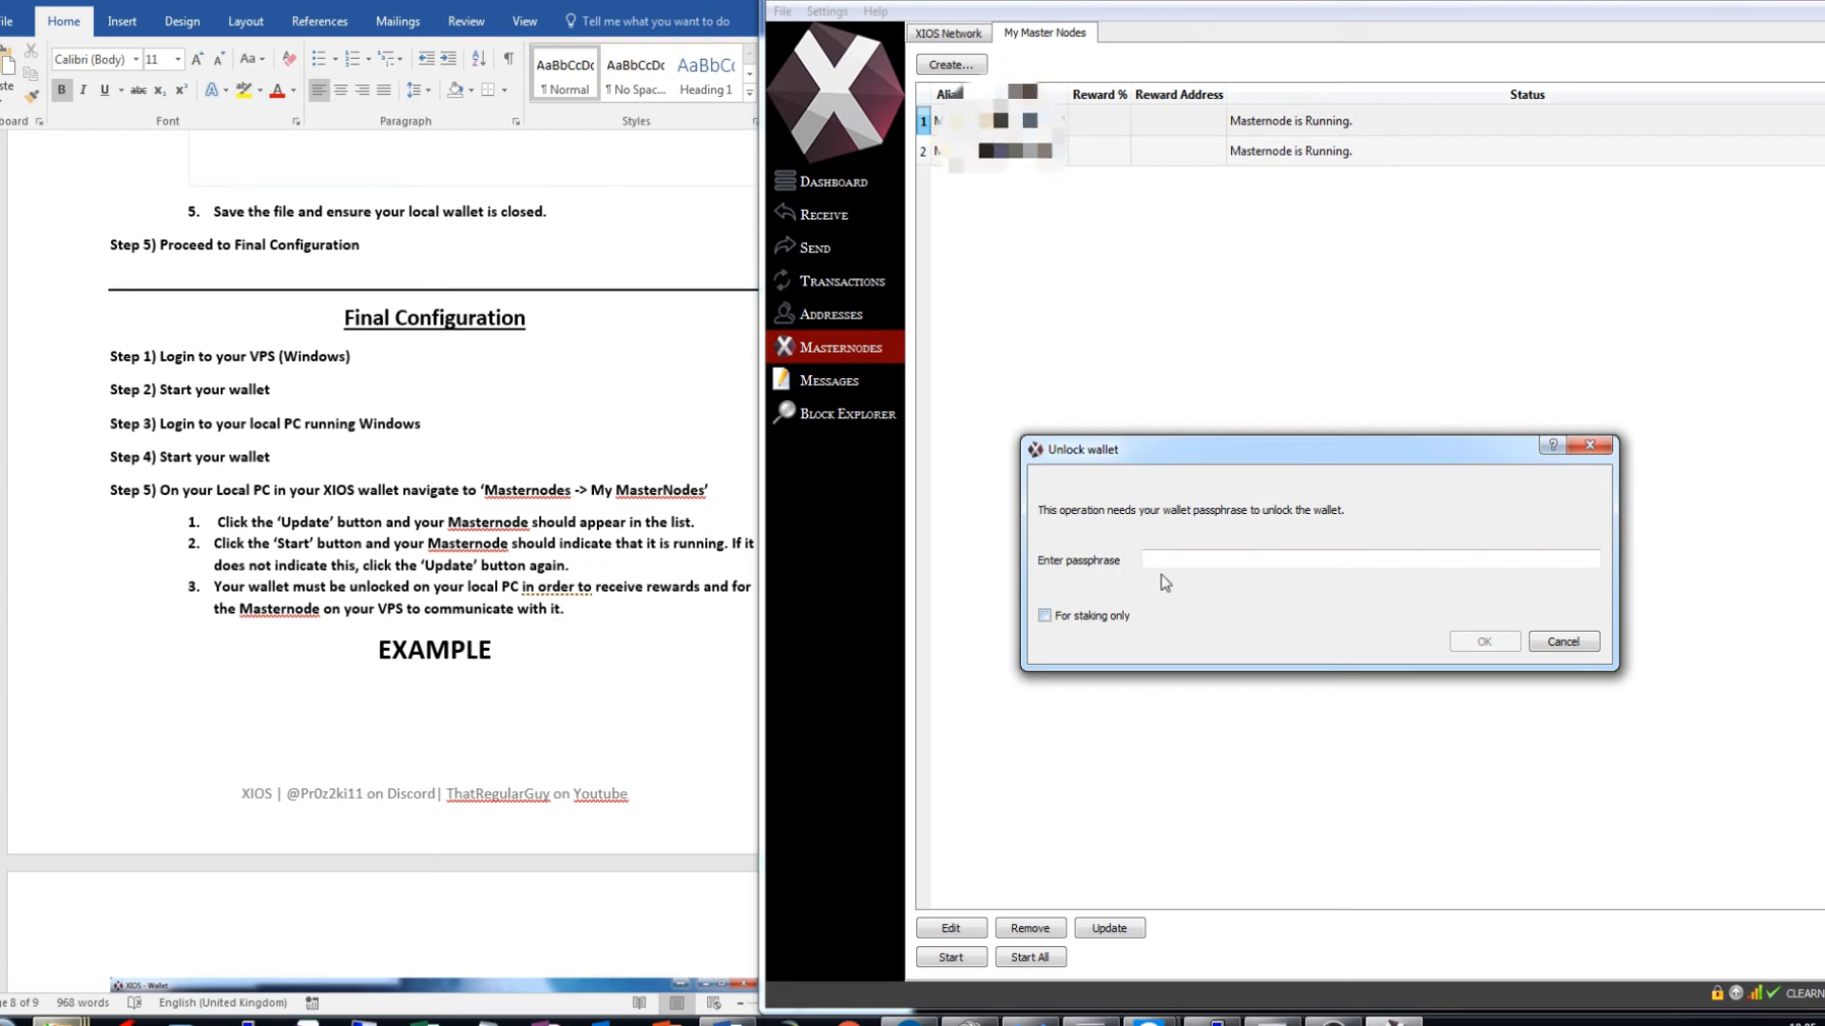
pyautogui.click(1167, 563)
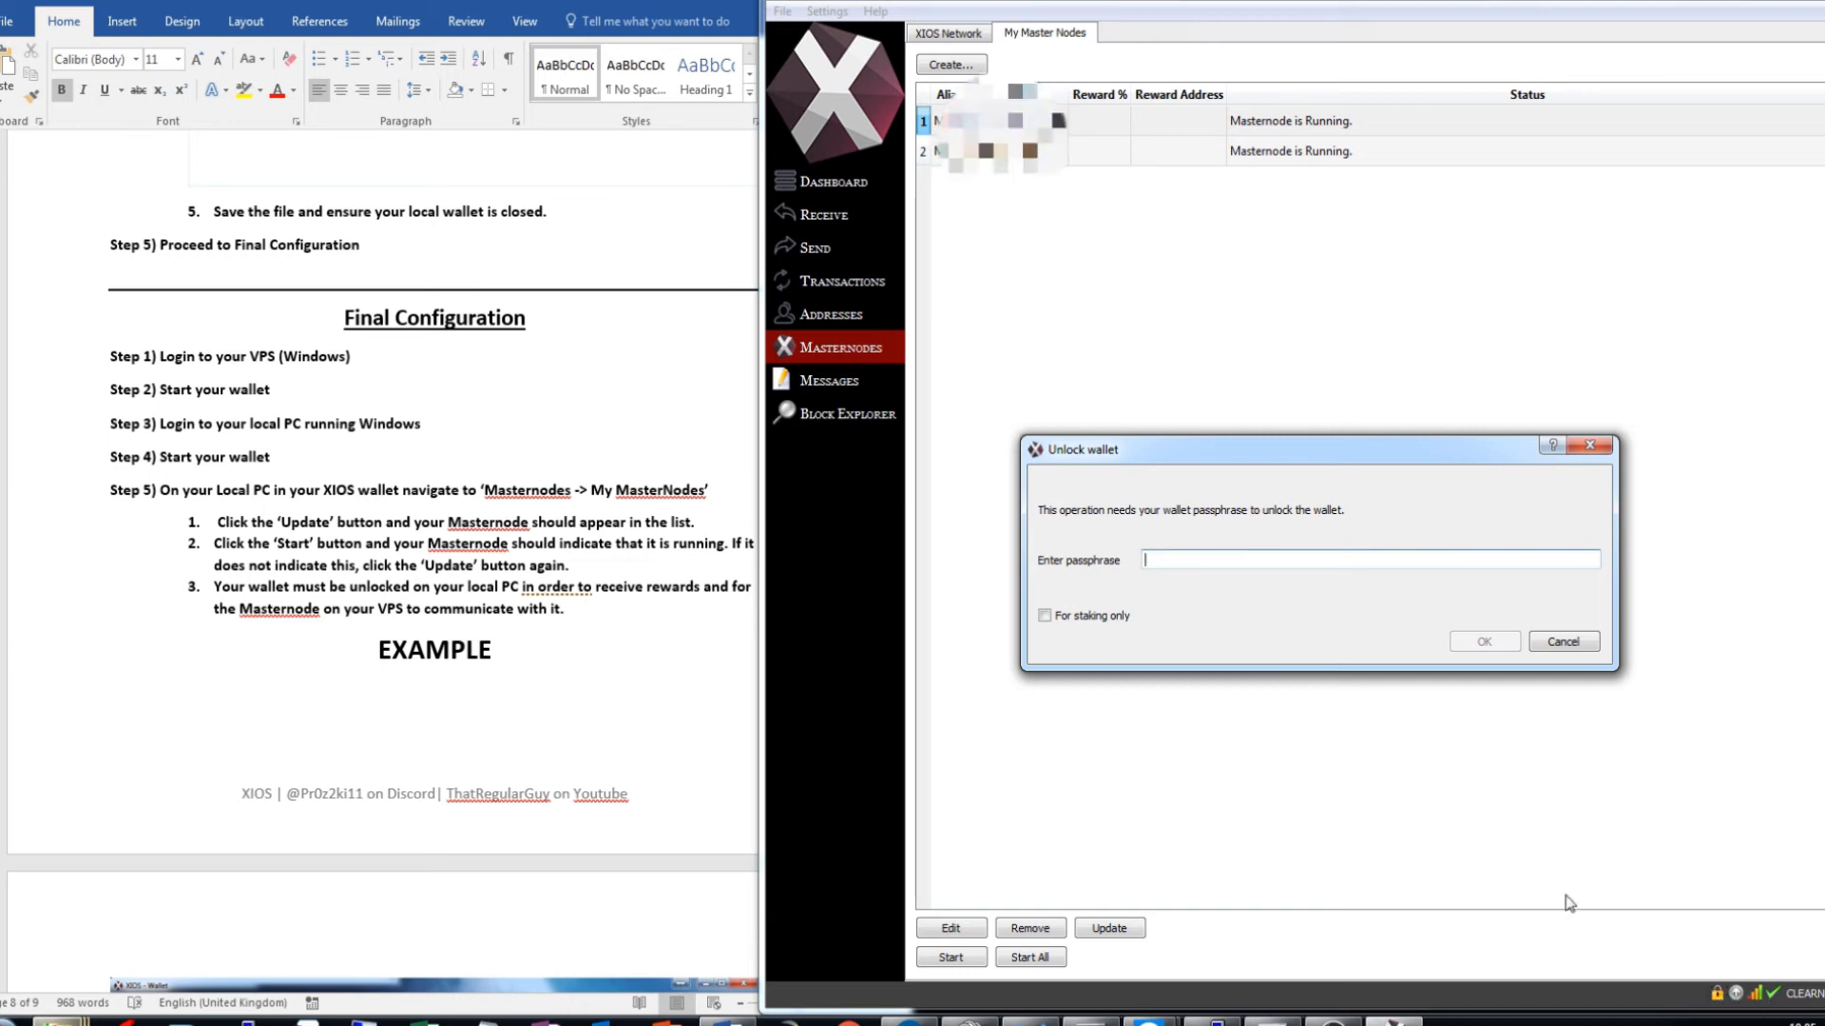
pyautogui.write('•••')
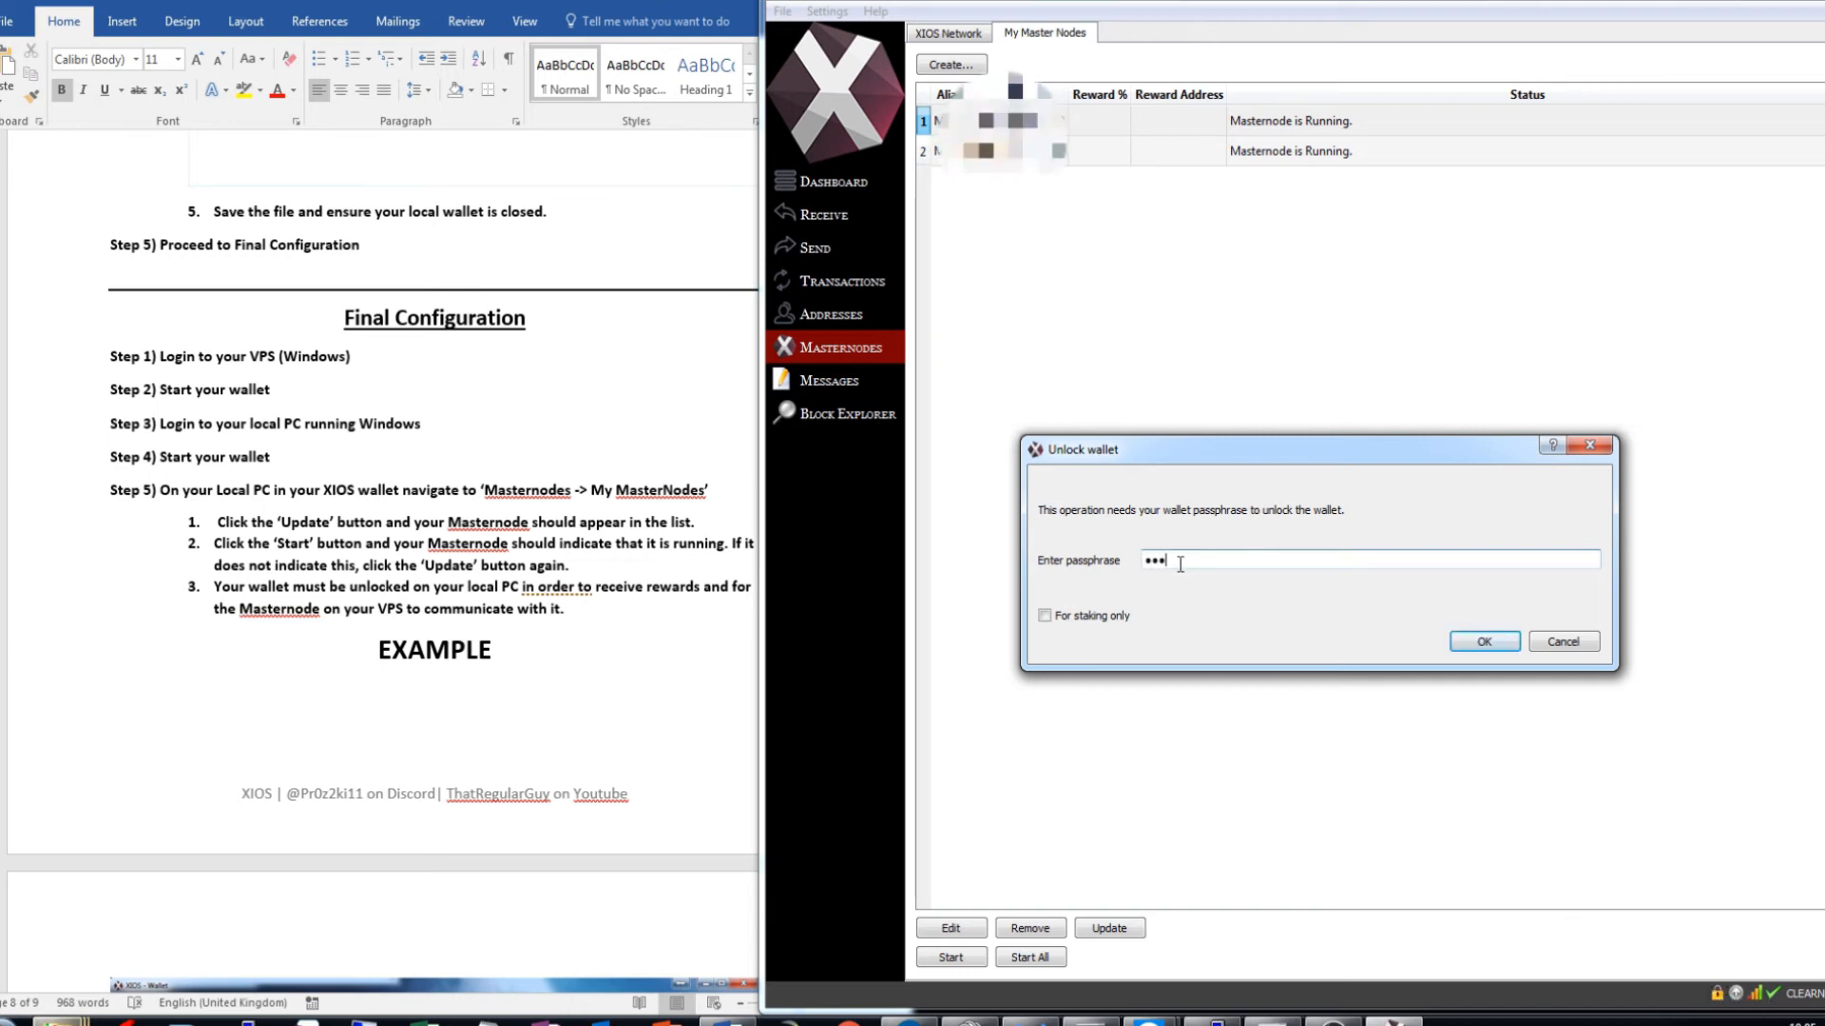
pyautogui.write('••')
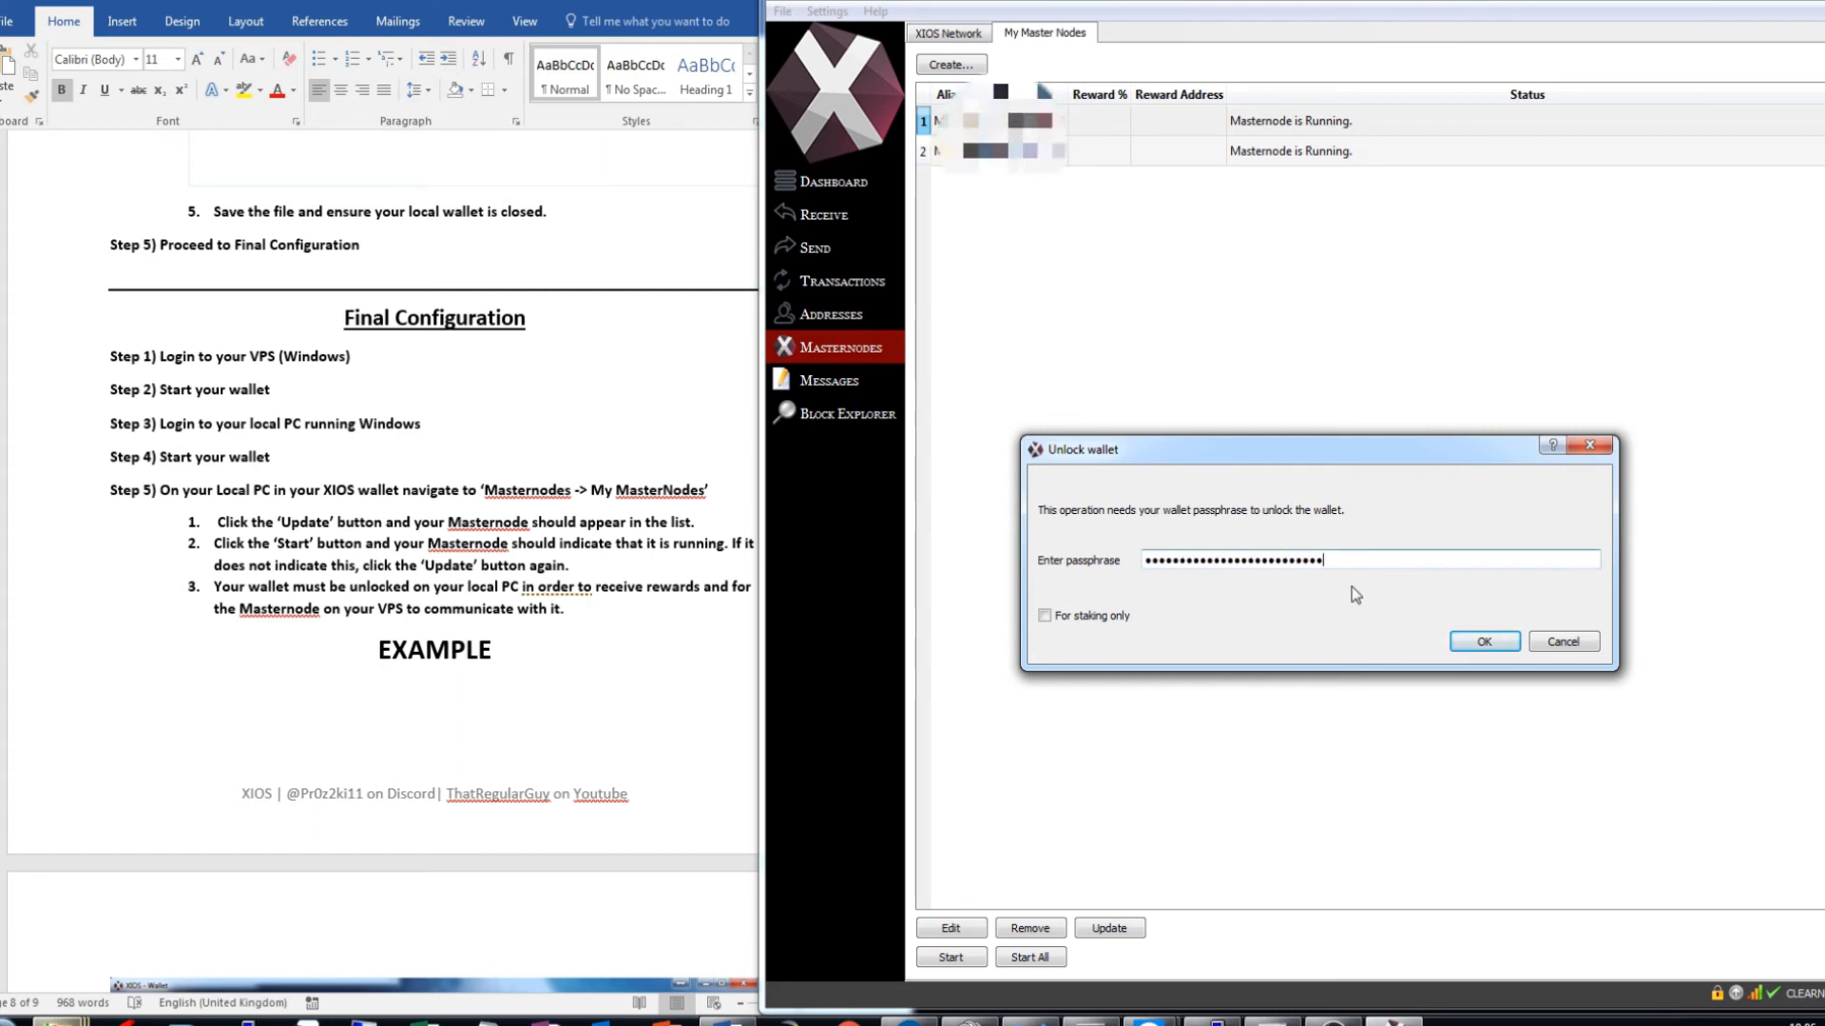
pyautogui.click(1463, 644)
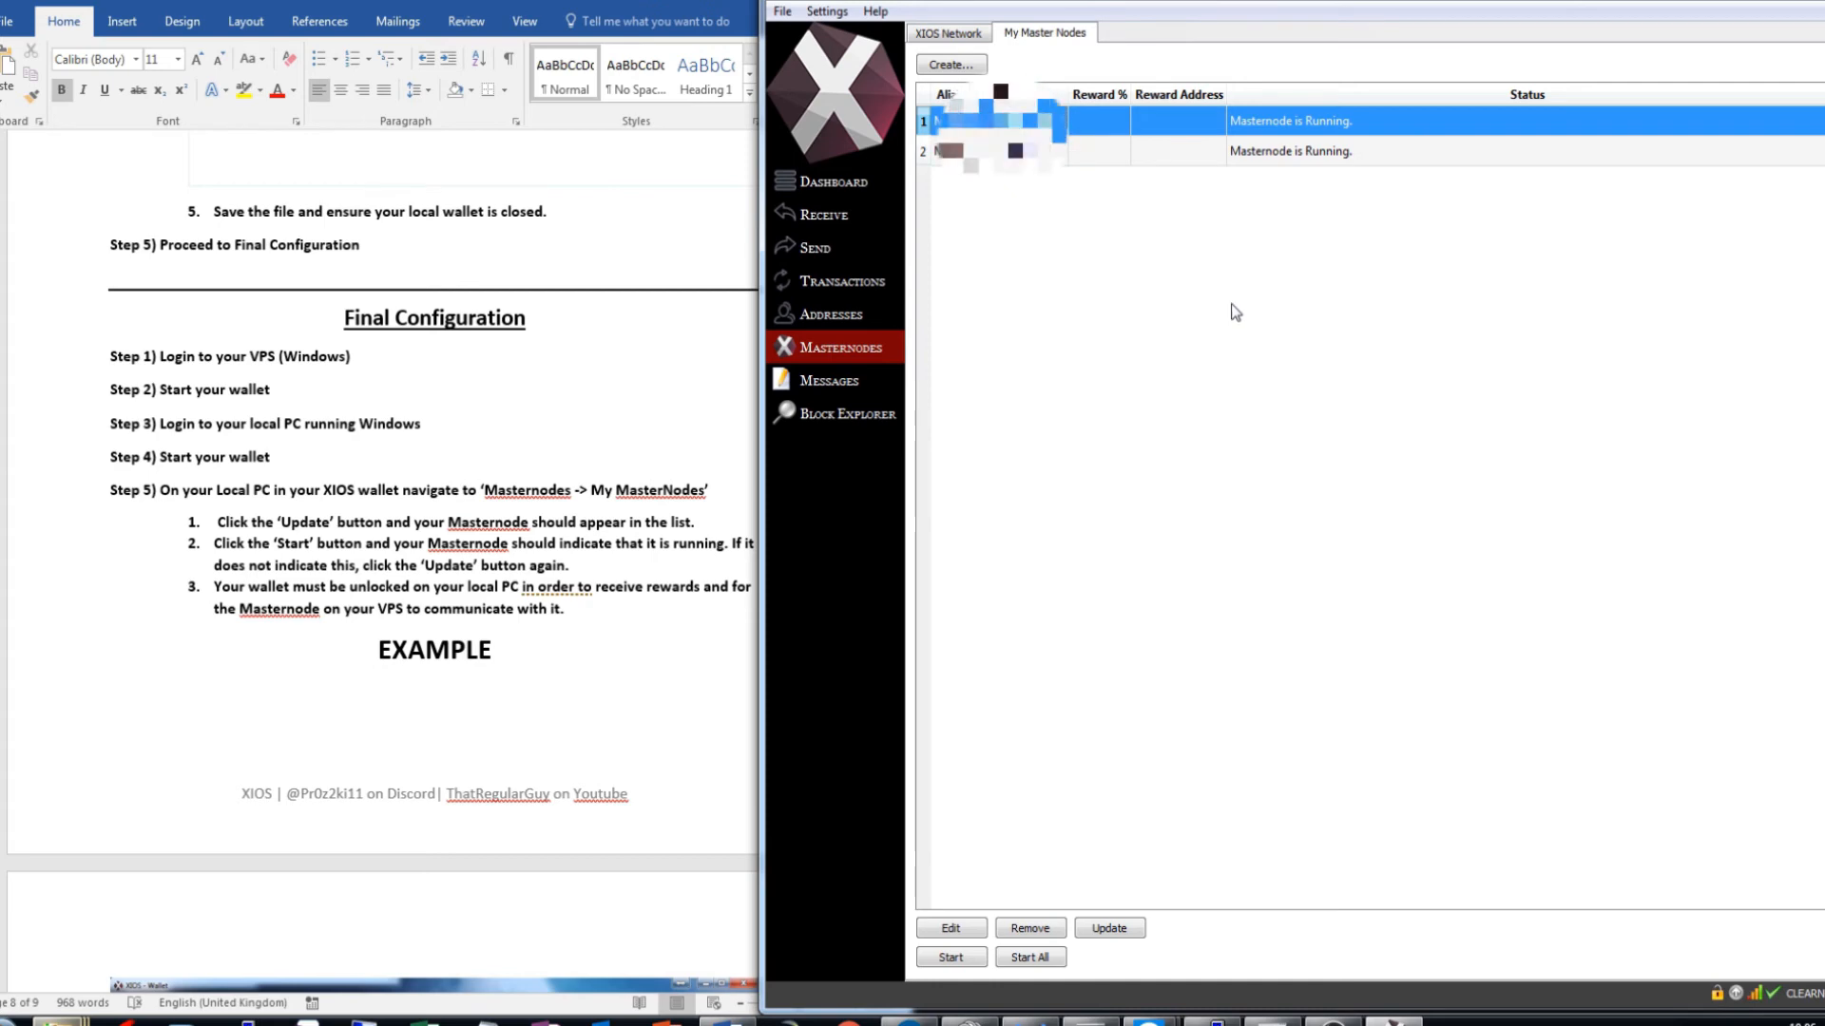
# Check the wallet's staking status icon before returning to the VPS Dashboard
pyautogui.moveTo(1735, 995)
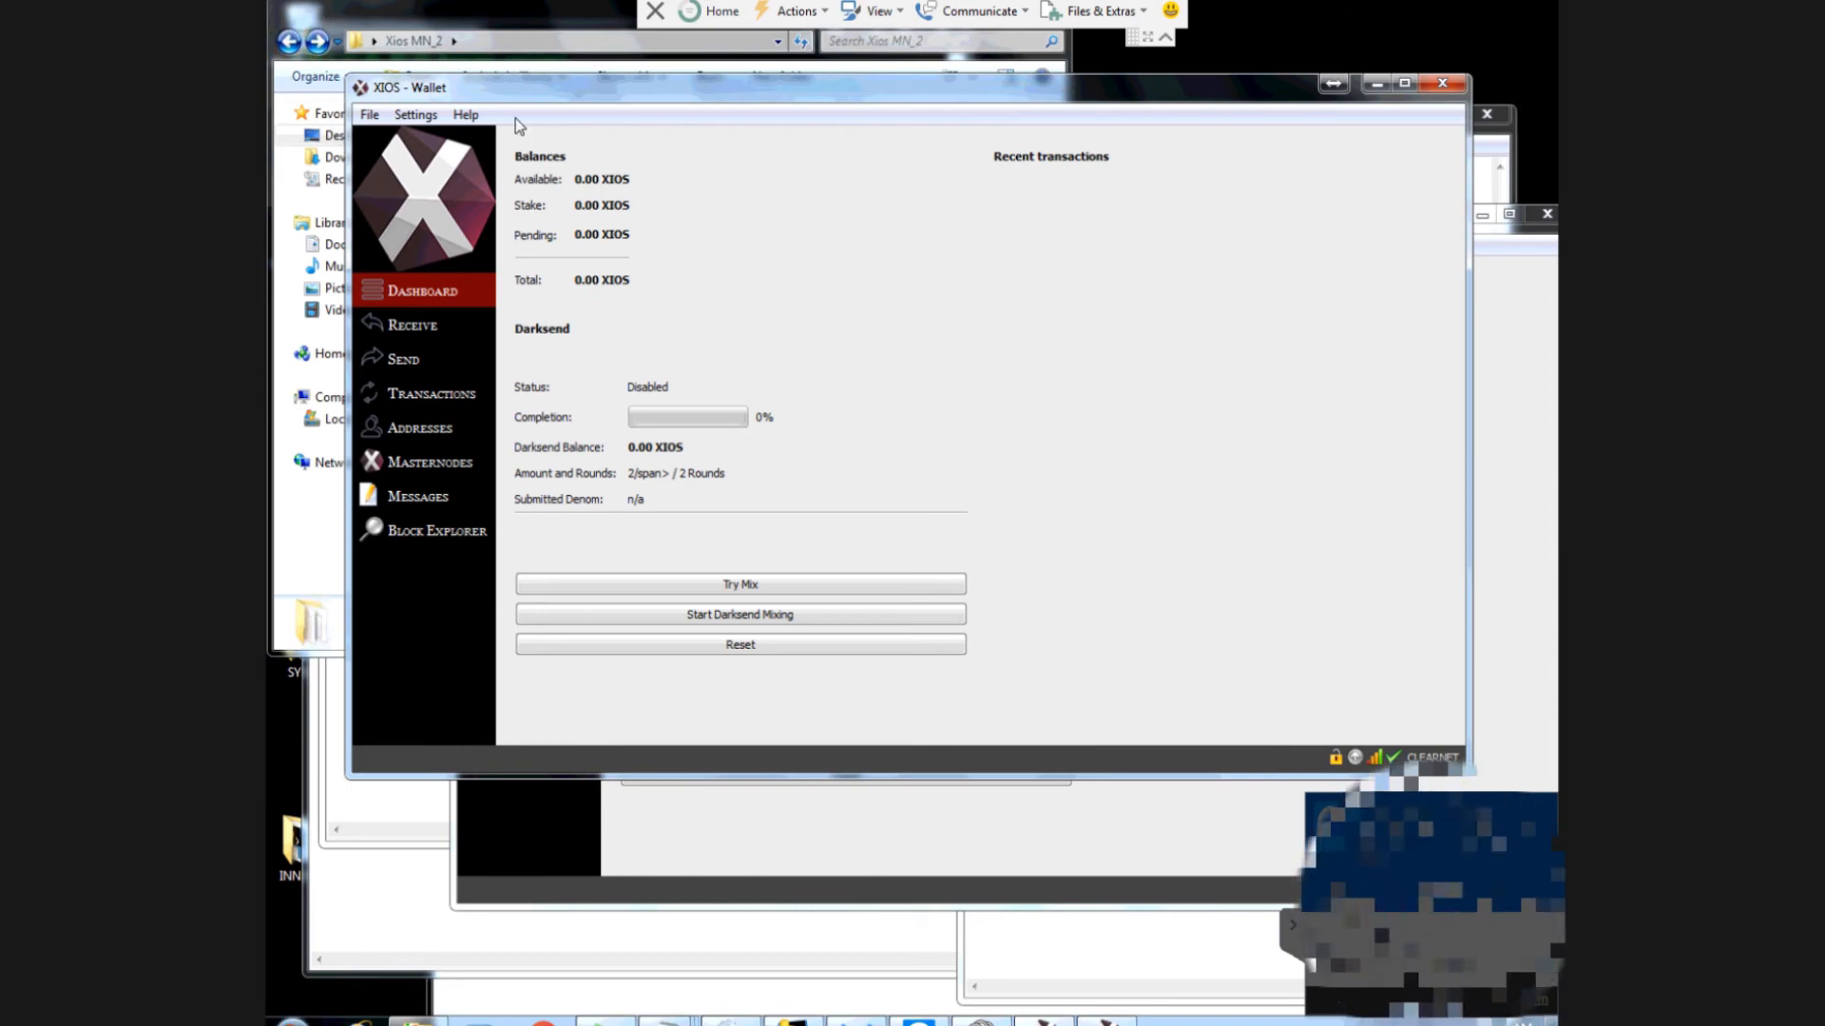
# Run the masternode status command in the wallet's Debug console
pyautogui.click(466, 115)
pyautogui.click(513, 140)
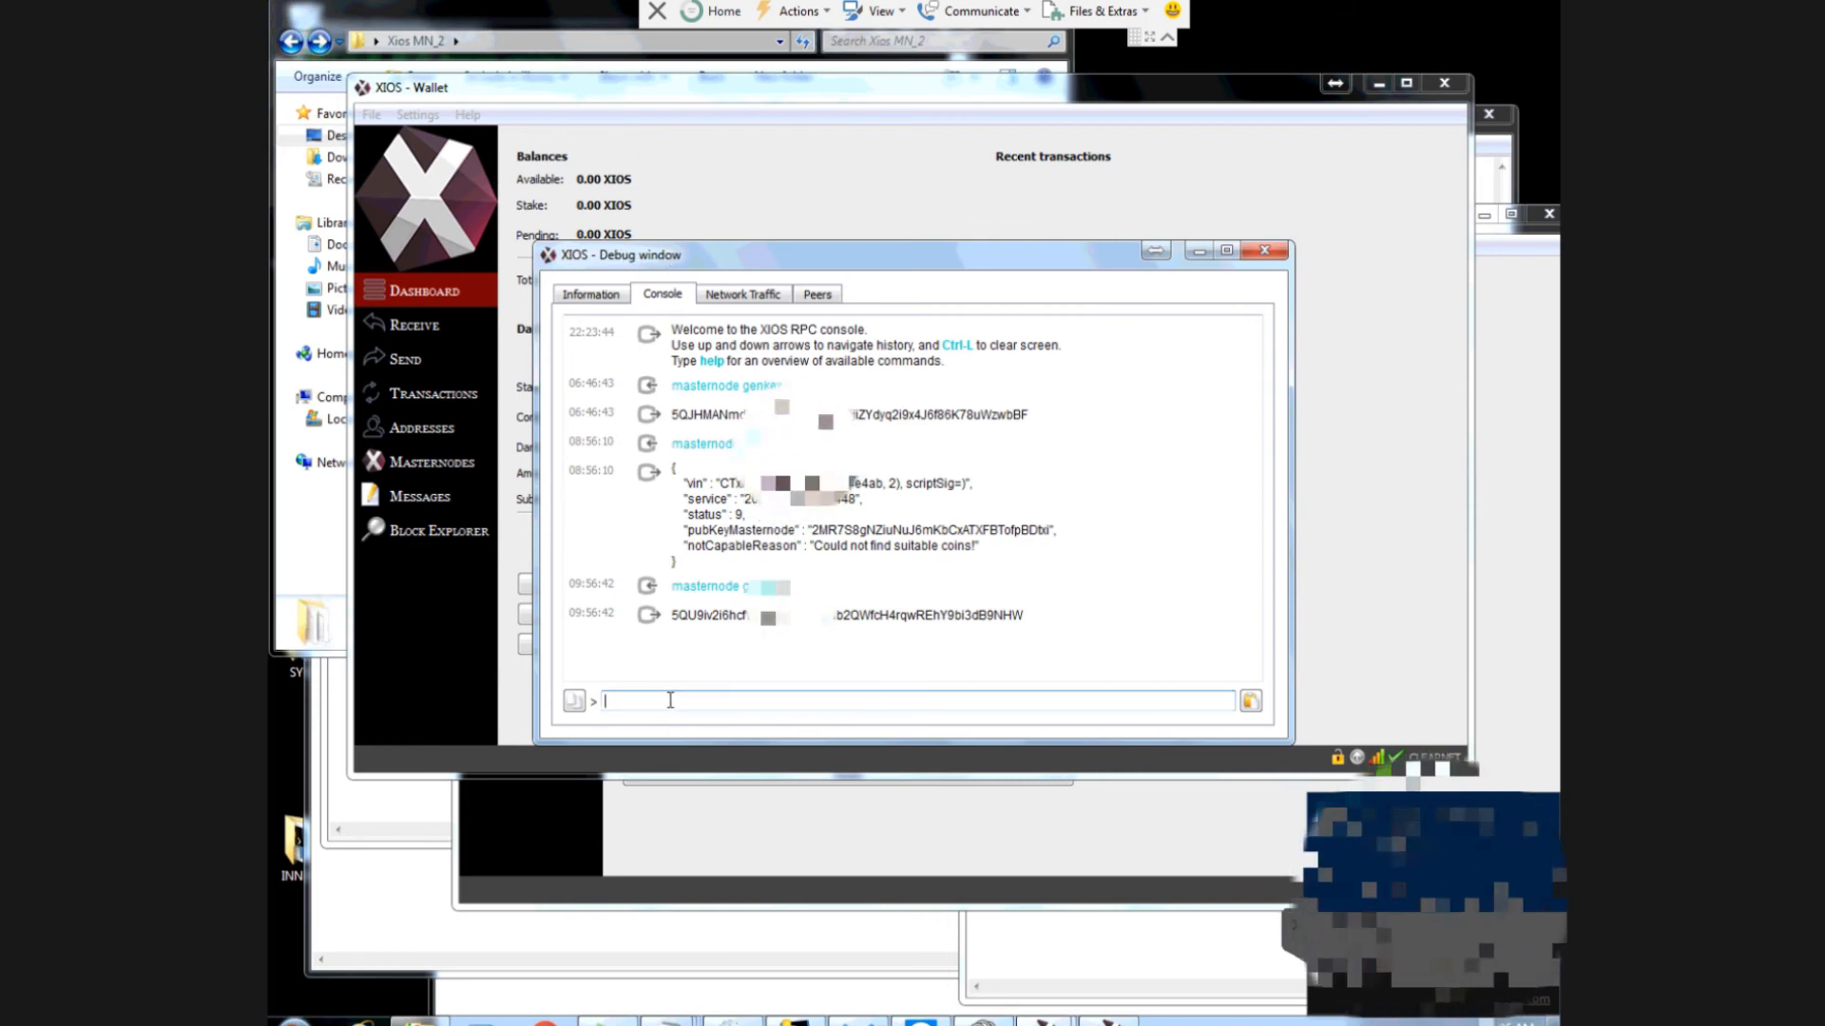
pyautogui.write('ernode status')
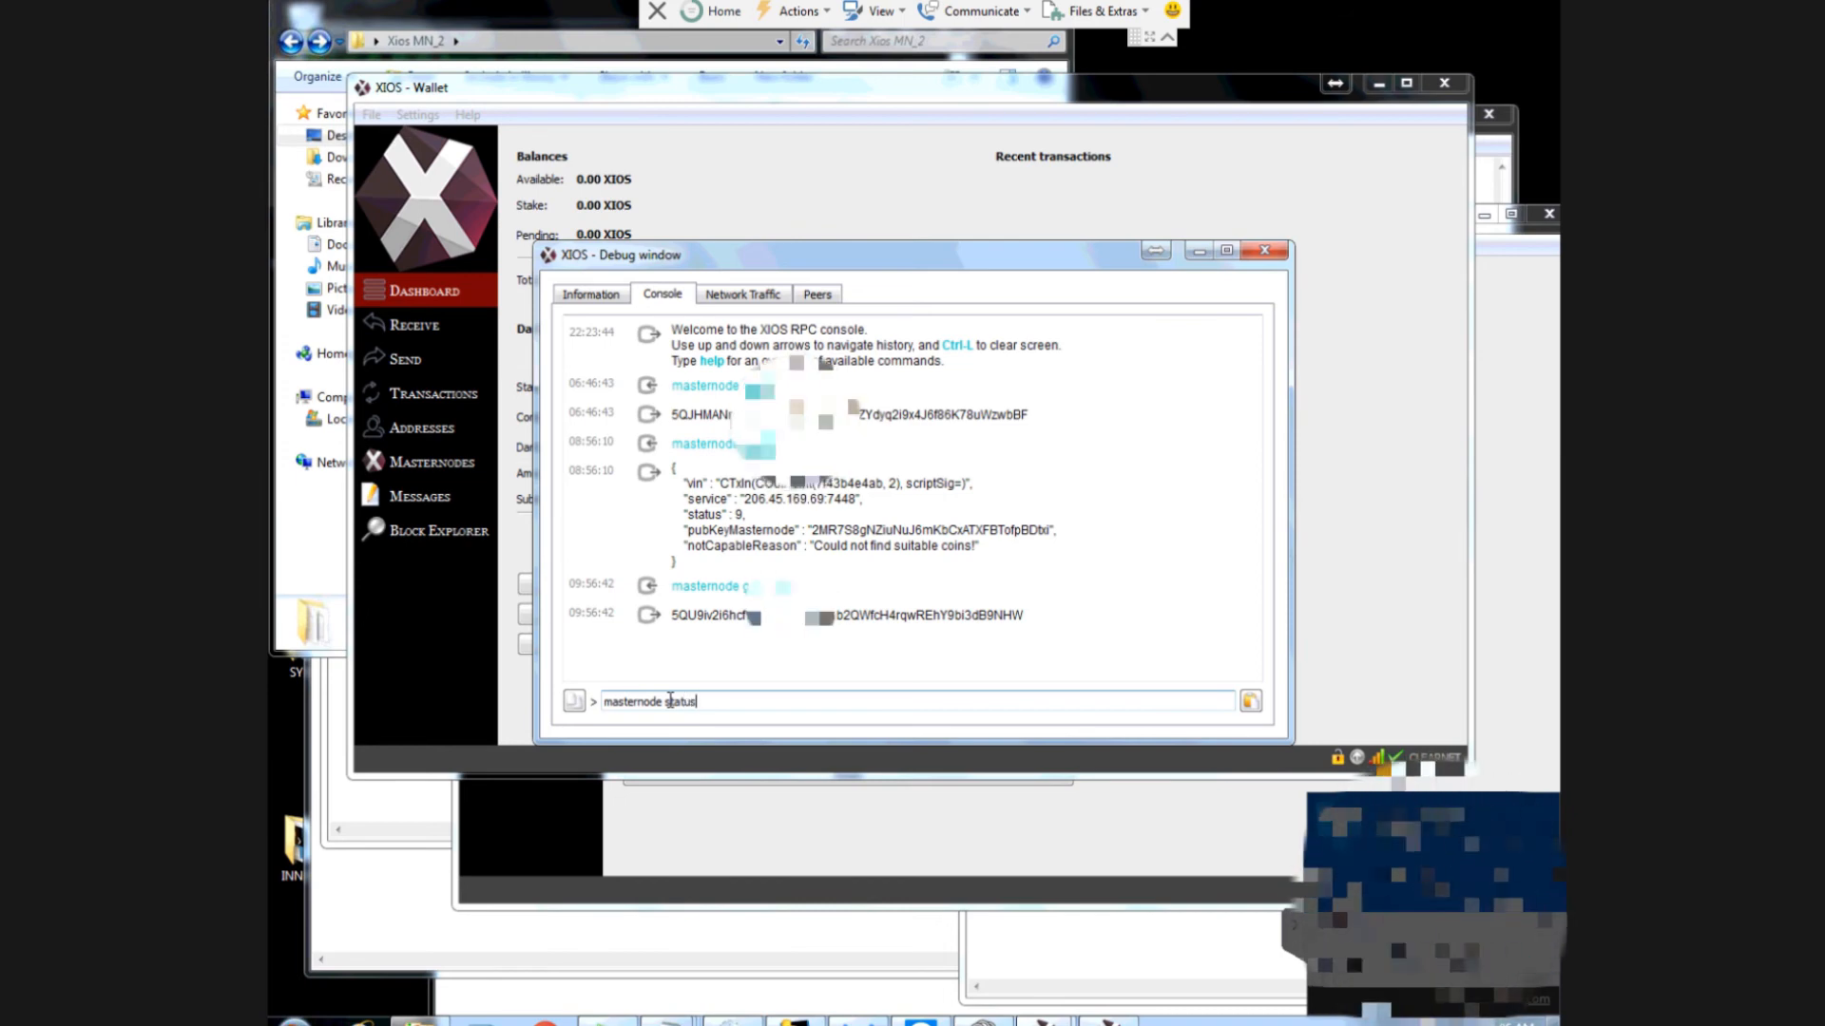
pyautogui.press('Return')
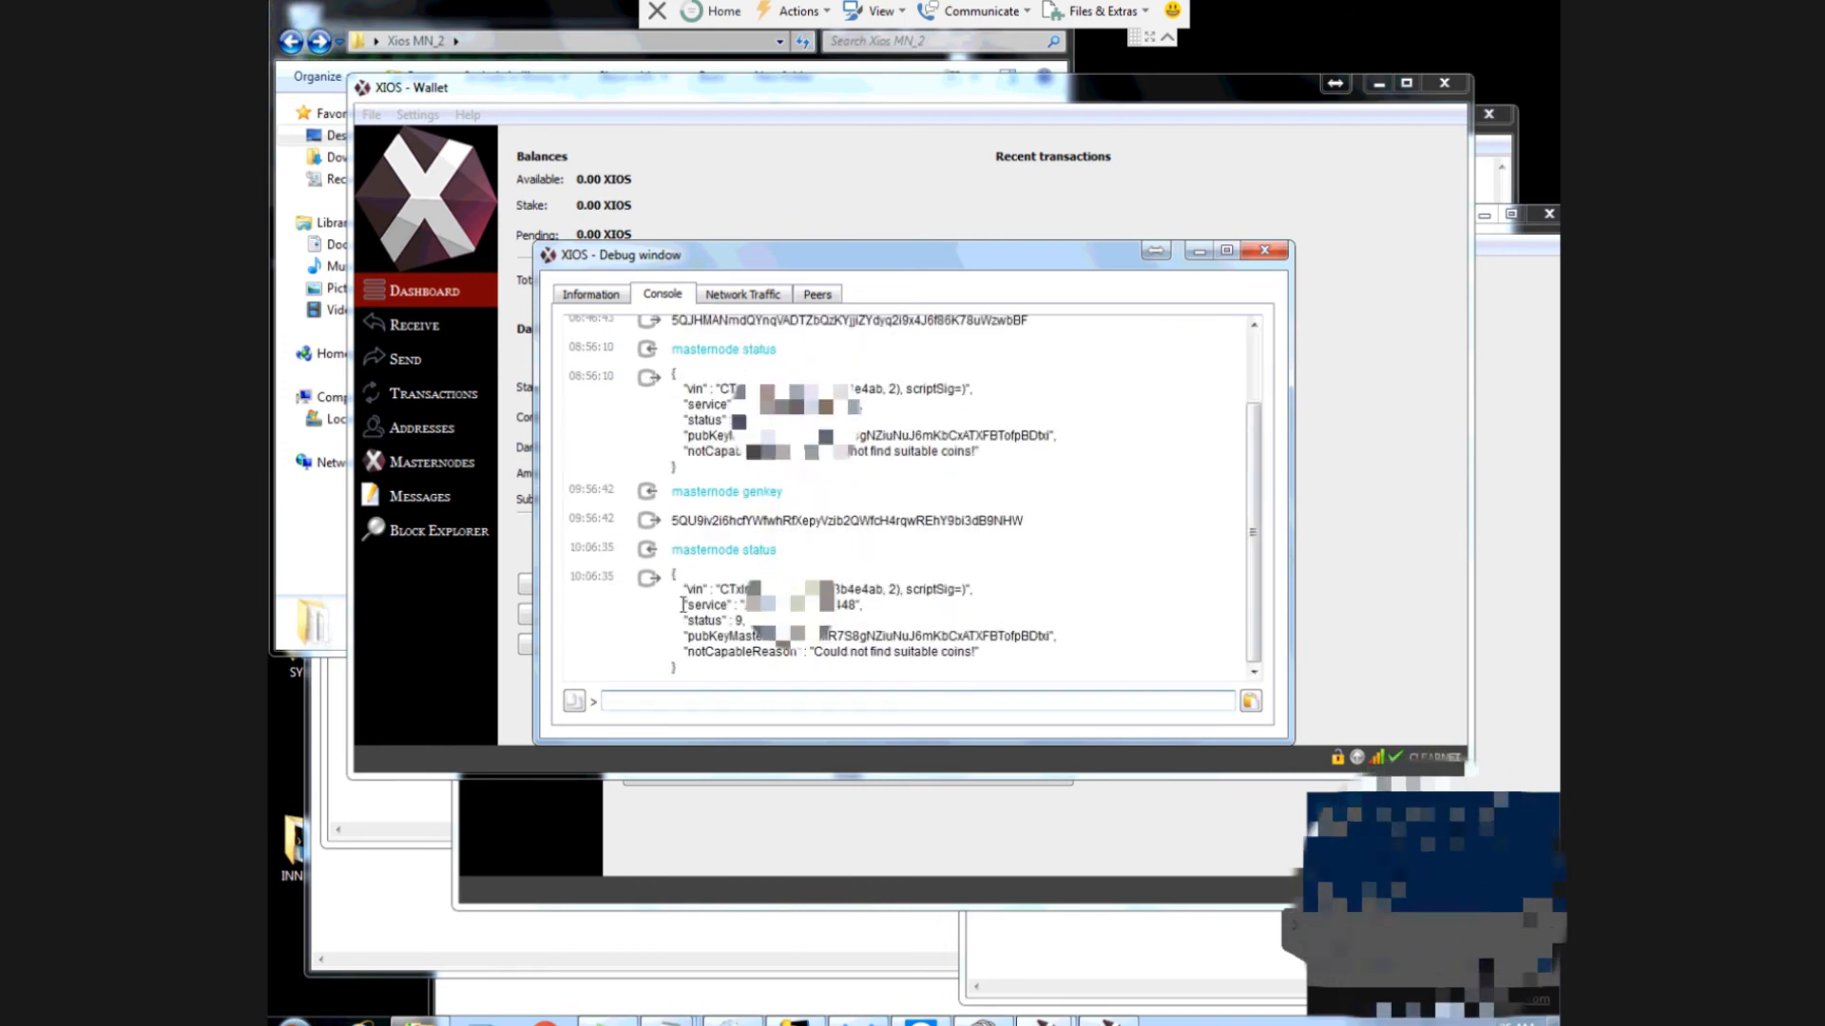
# Highlight the latest masternode status output, which reports status 9
pyautogui.moveTo(684, 590); pyautogui.dragTo(1061, 654)
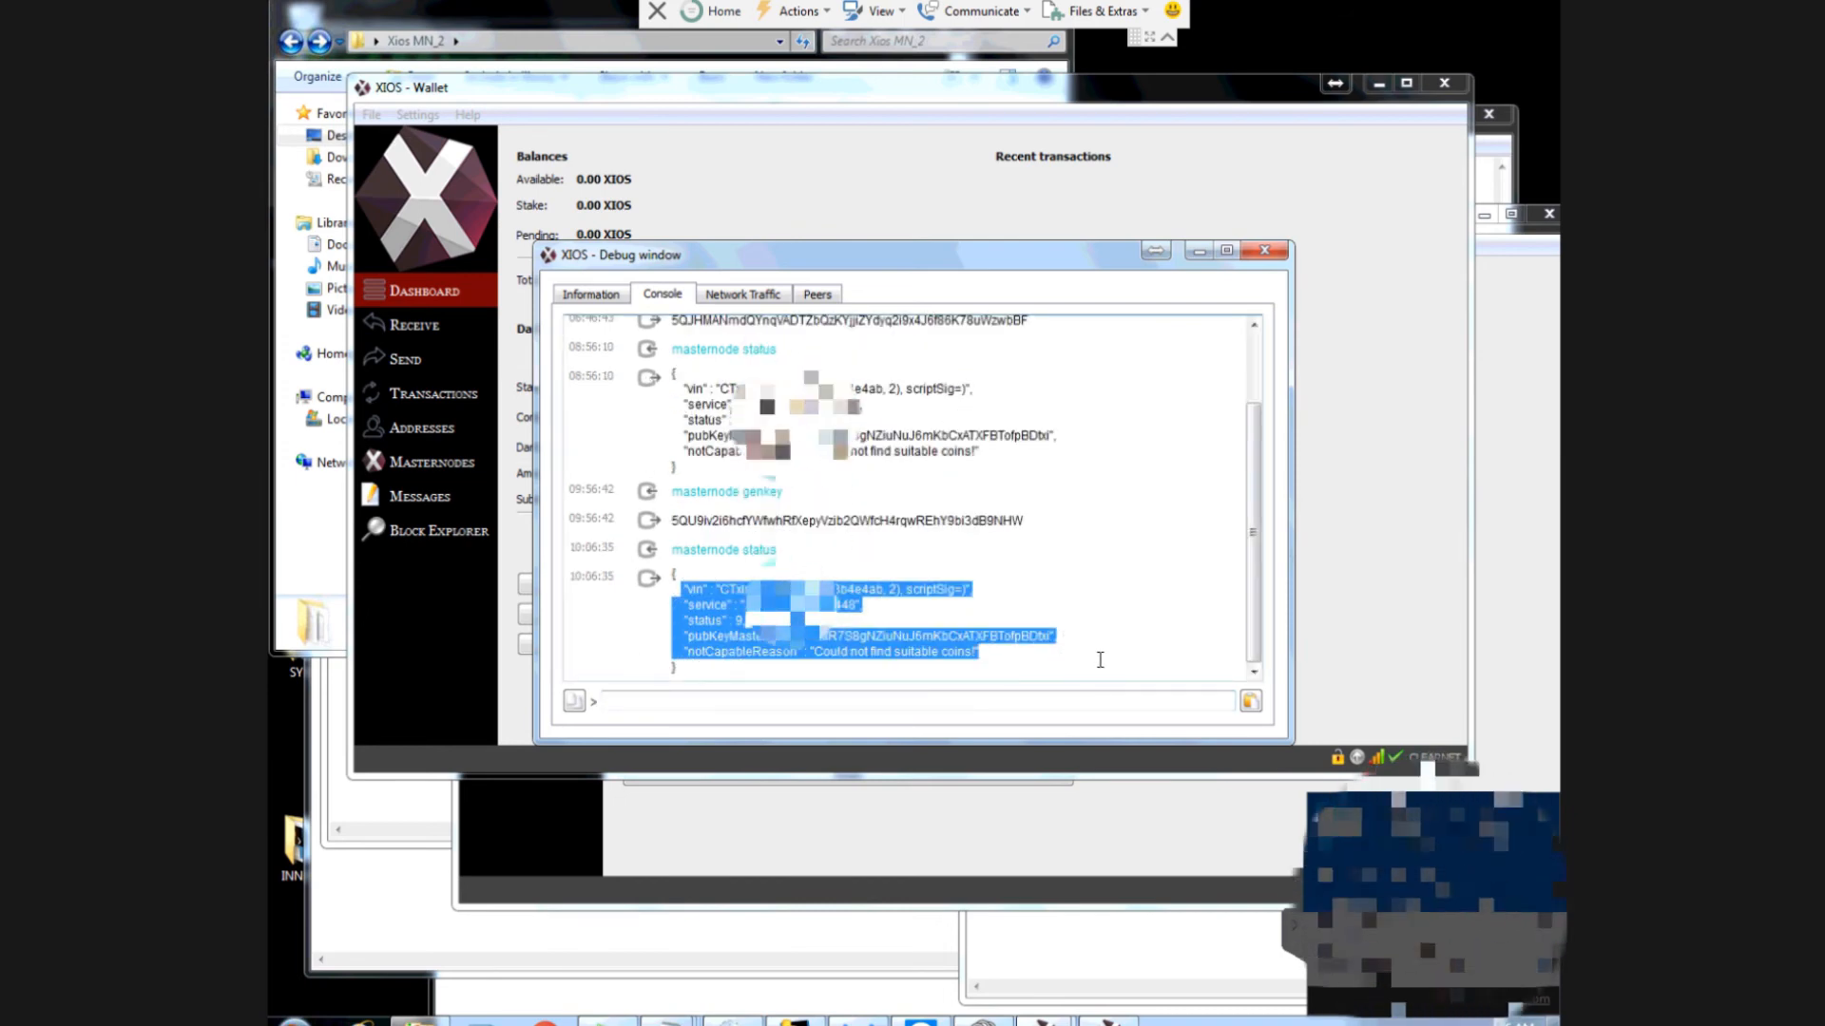
pyautogui.click(978, 694)
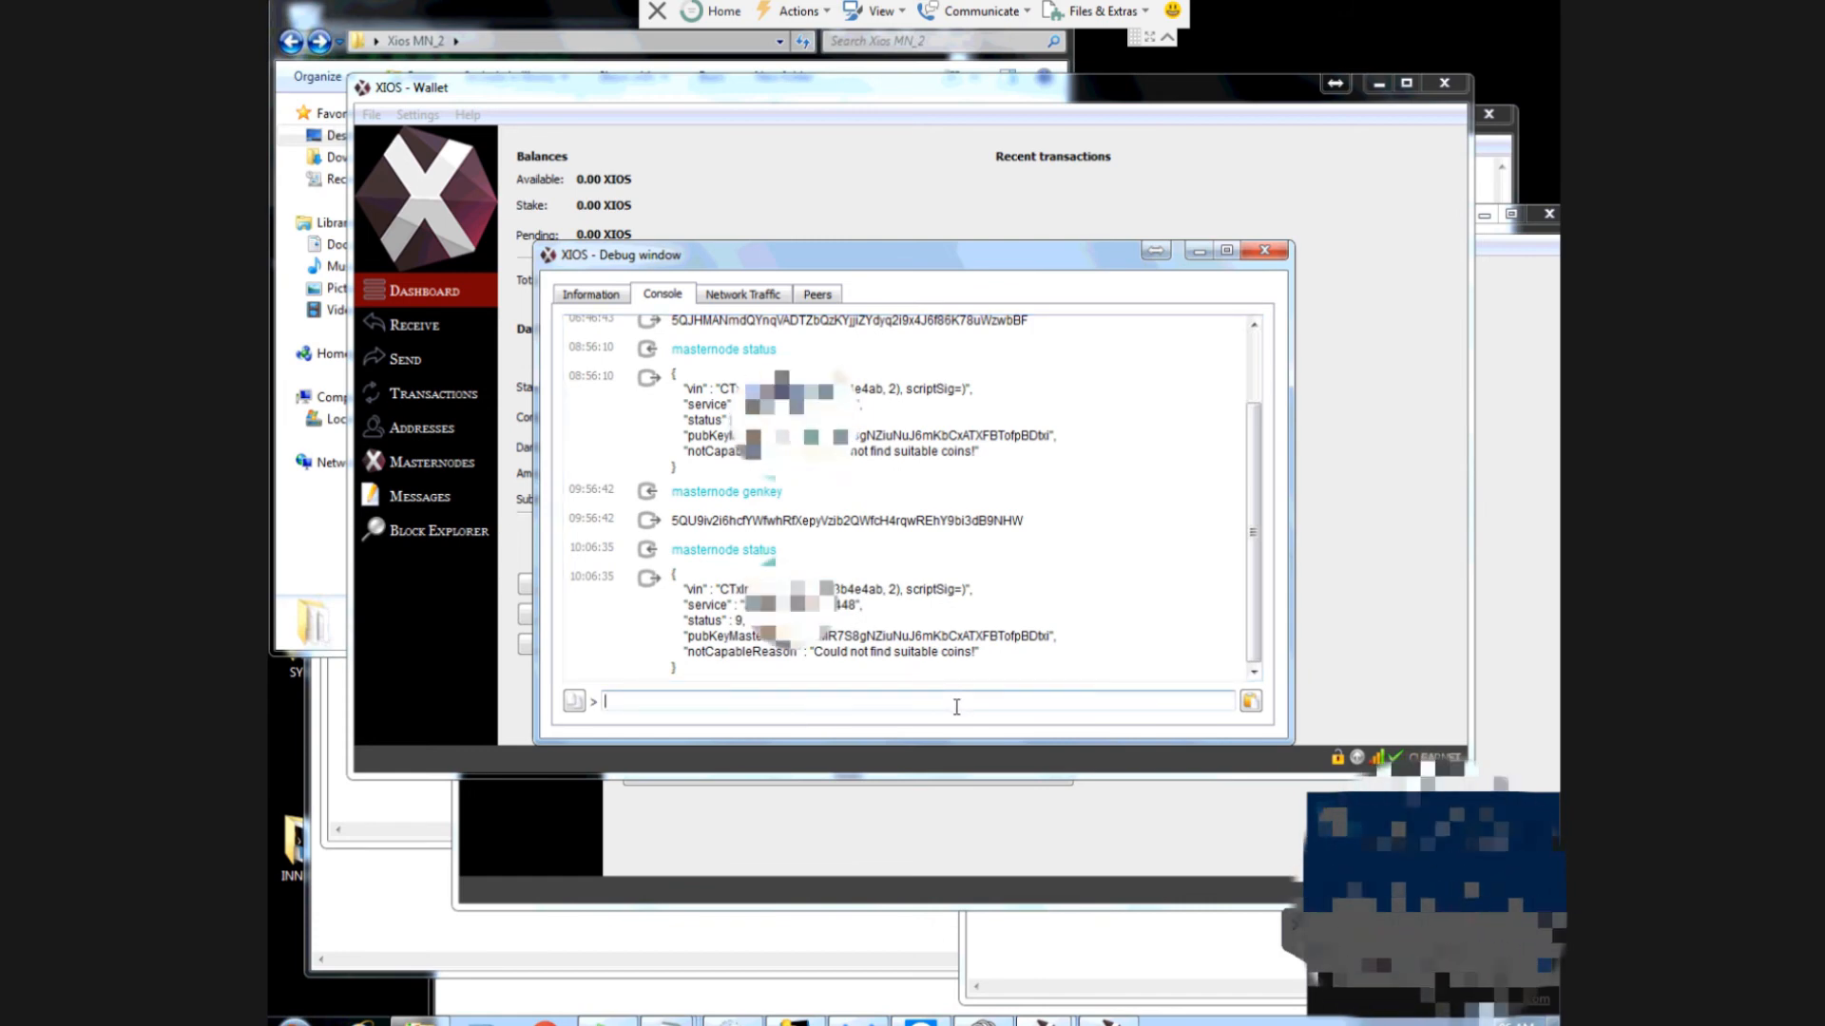
pyautogui.moveTo(984, 657); pyautogui.dragTo(648, 576)
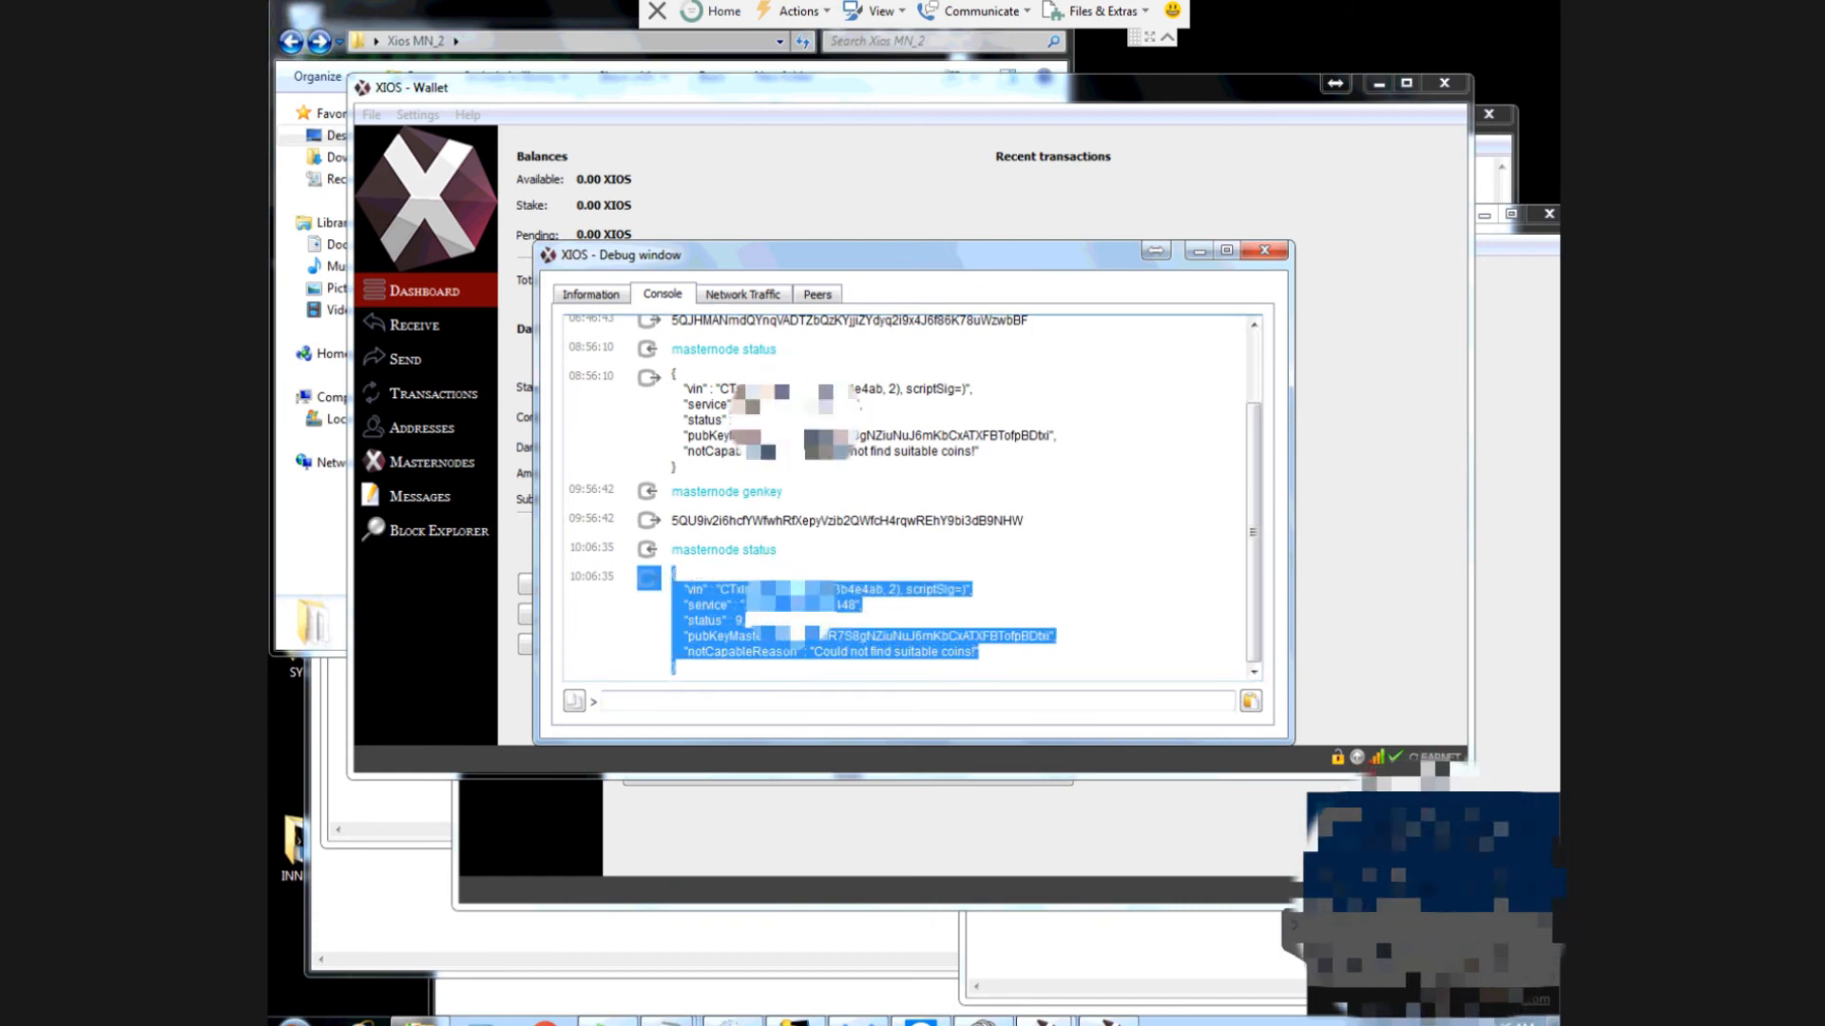
pyautogui.click(836, 597)
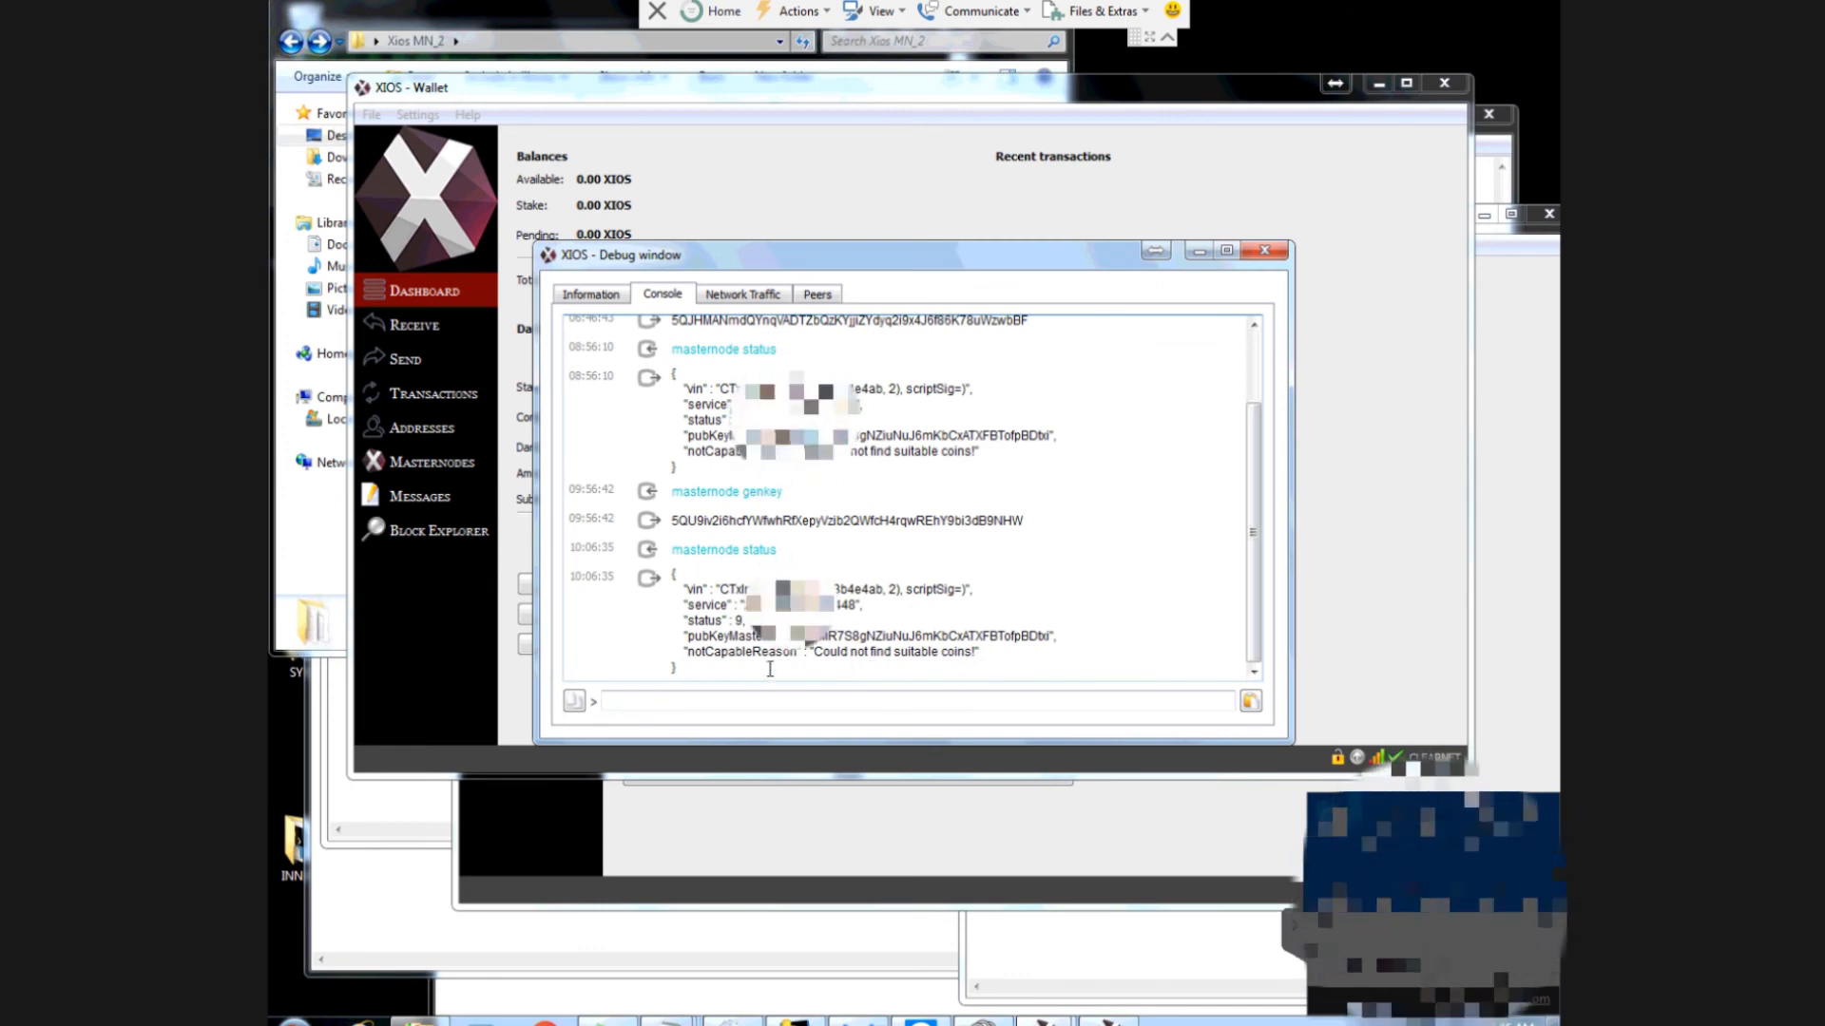
pyautogui.moveTo(682, 656); pyautogui.dragTo(673, 568)
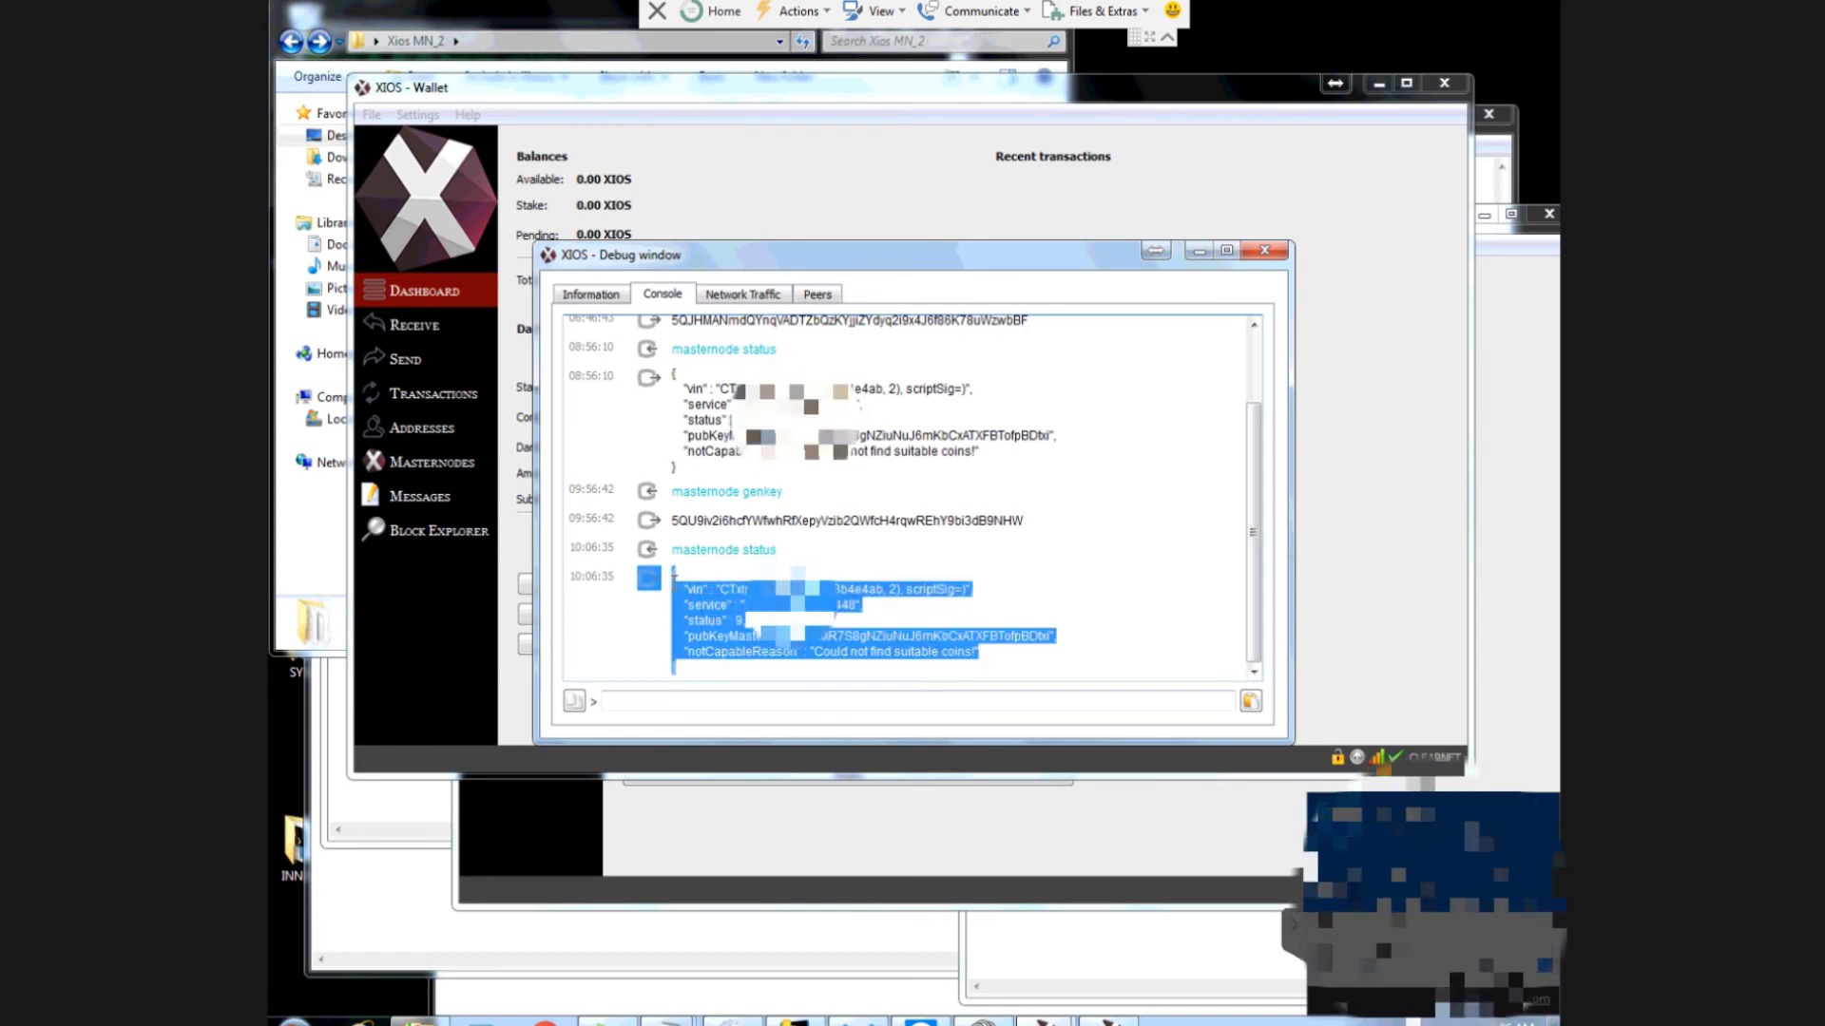
pyautogui.click(844, 646)
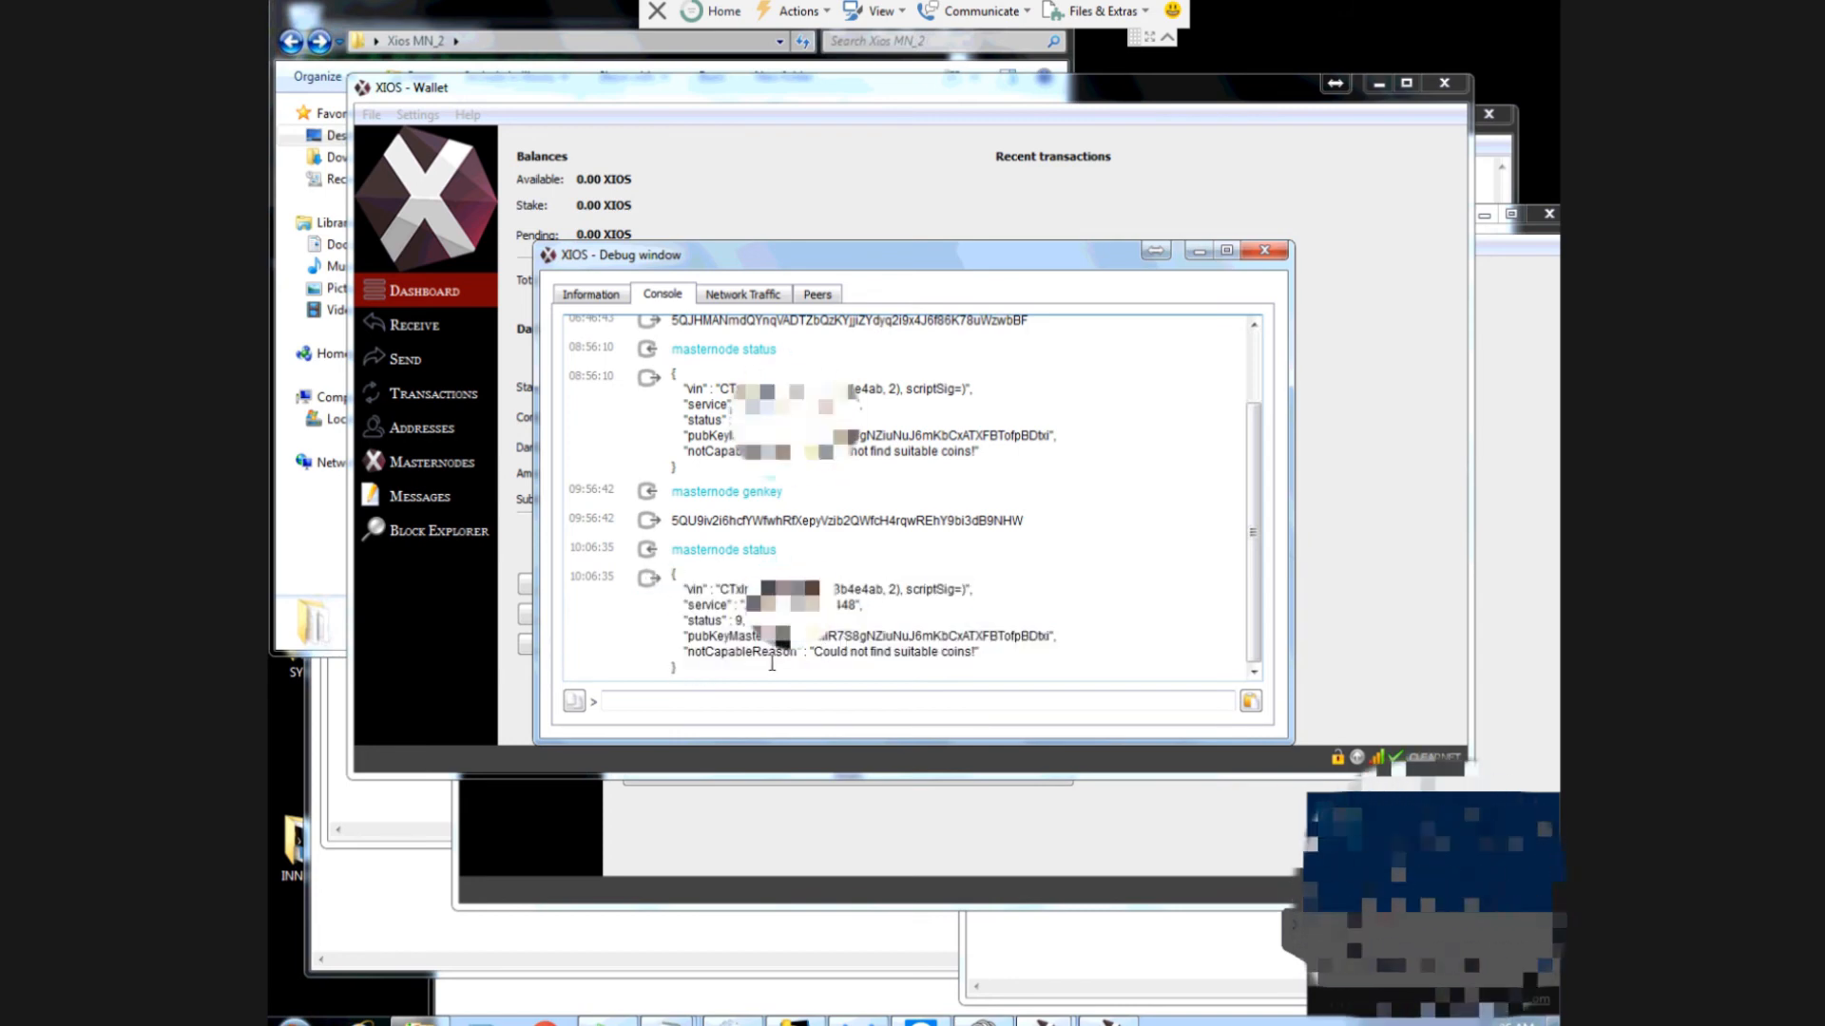
pyautogui.moveTo(676, 668); pyautogui.dragTo(672, 576)
pyautogui.click(915, 658)
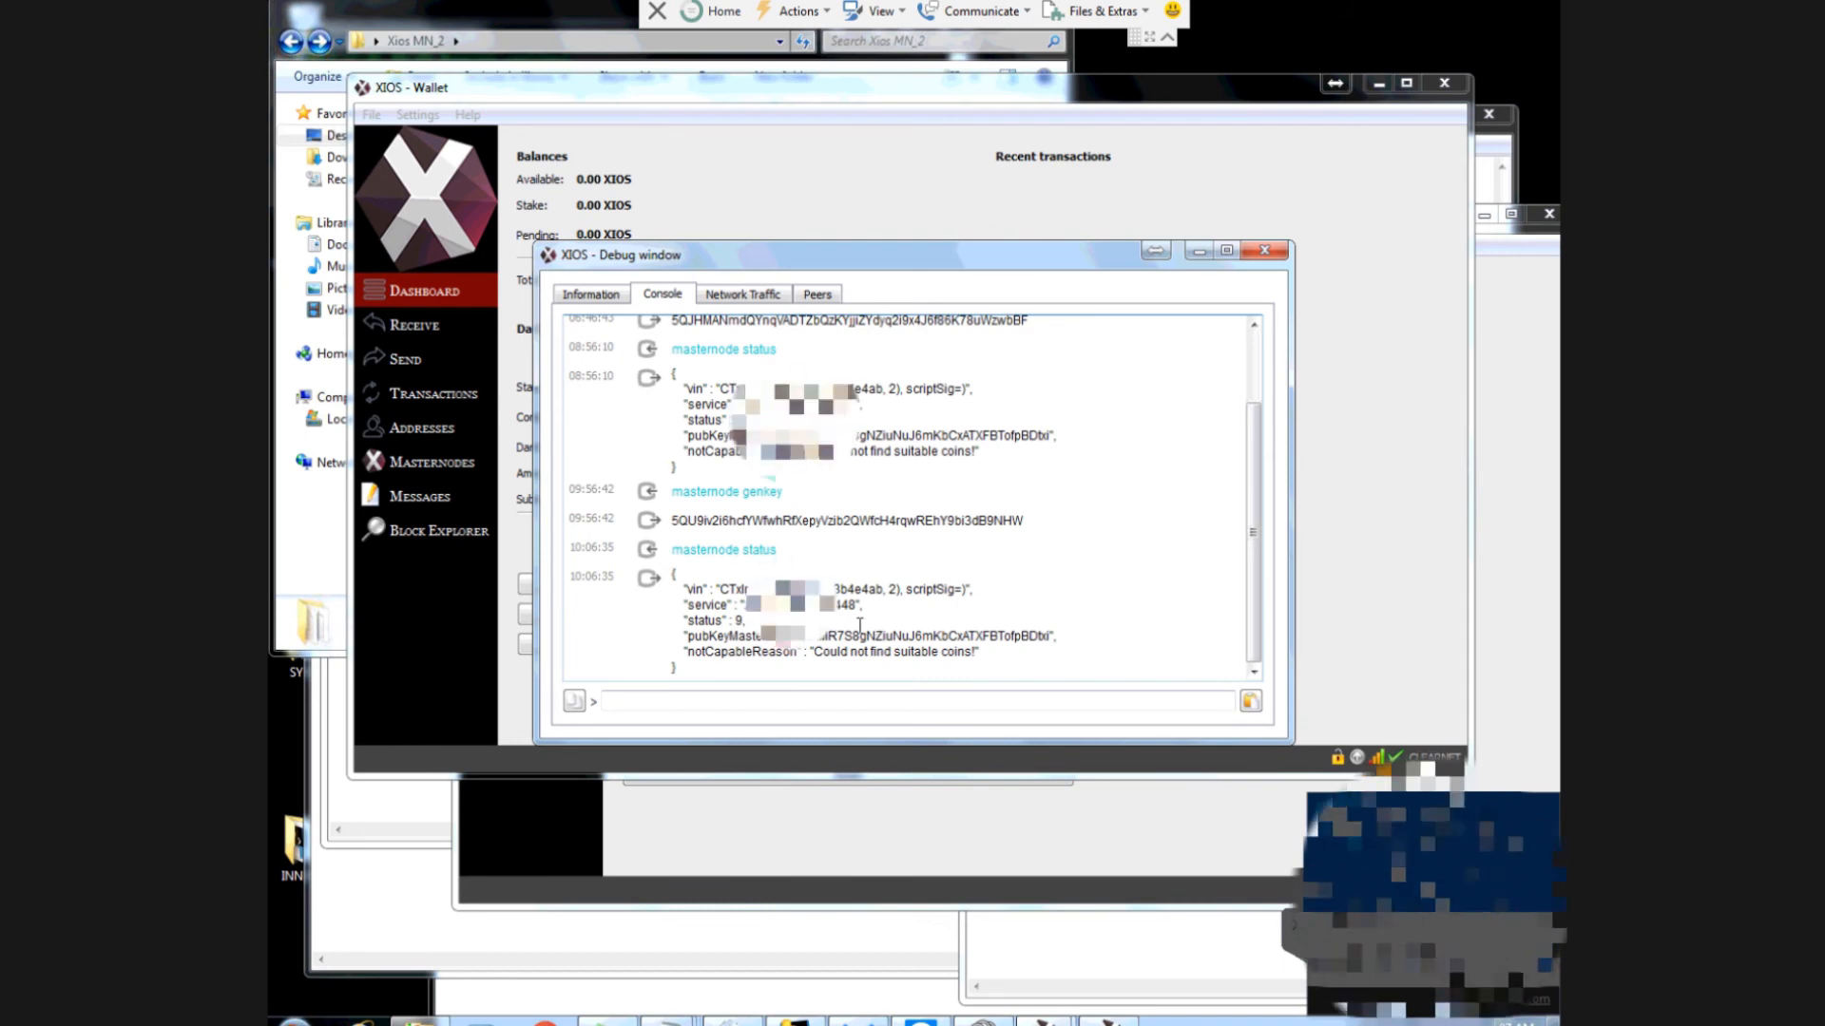
pyautogui.moveTo(711, 665); pyautogui.dragTo(656, 577)
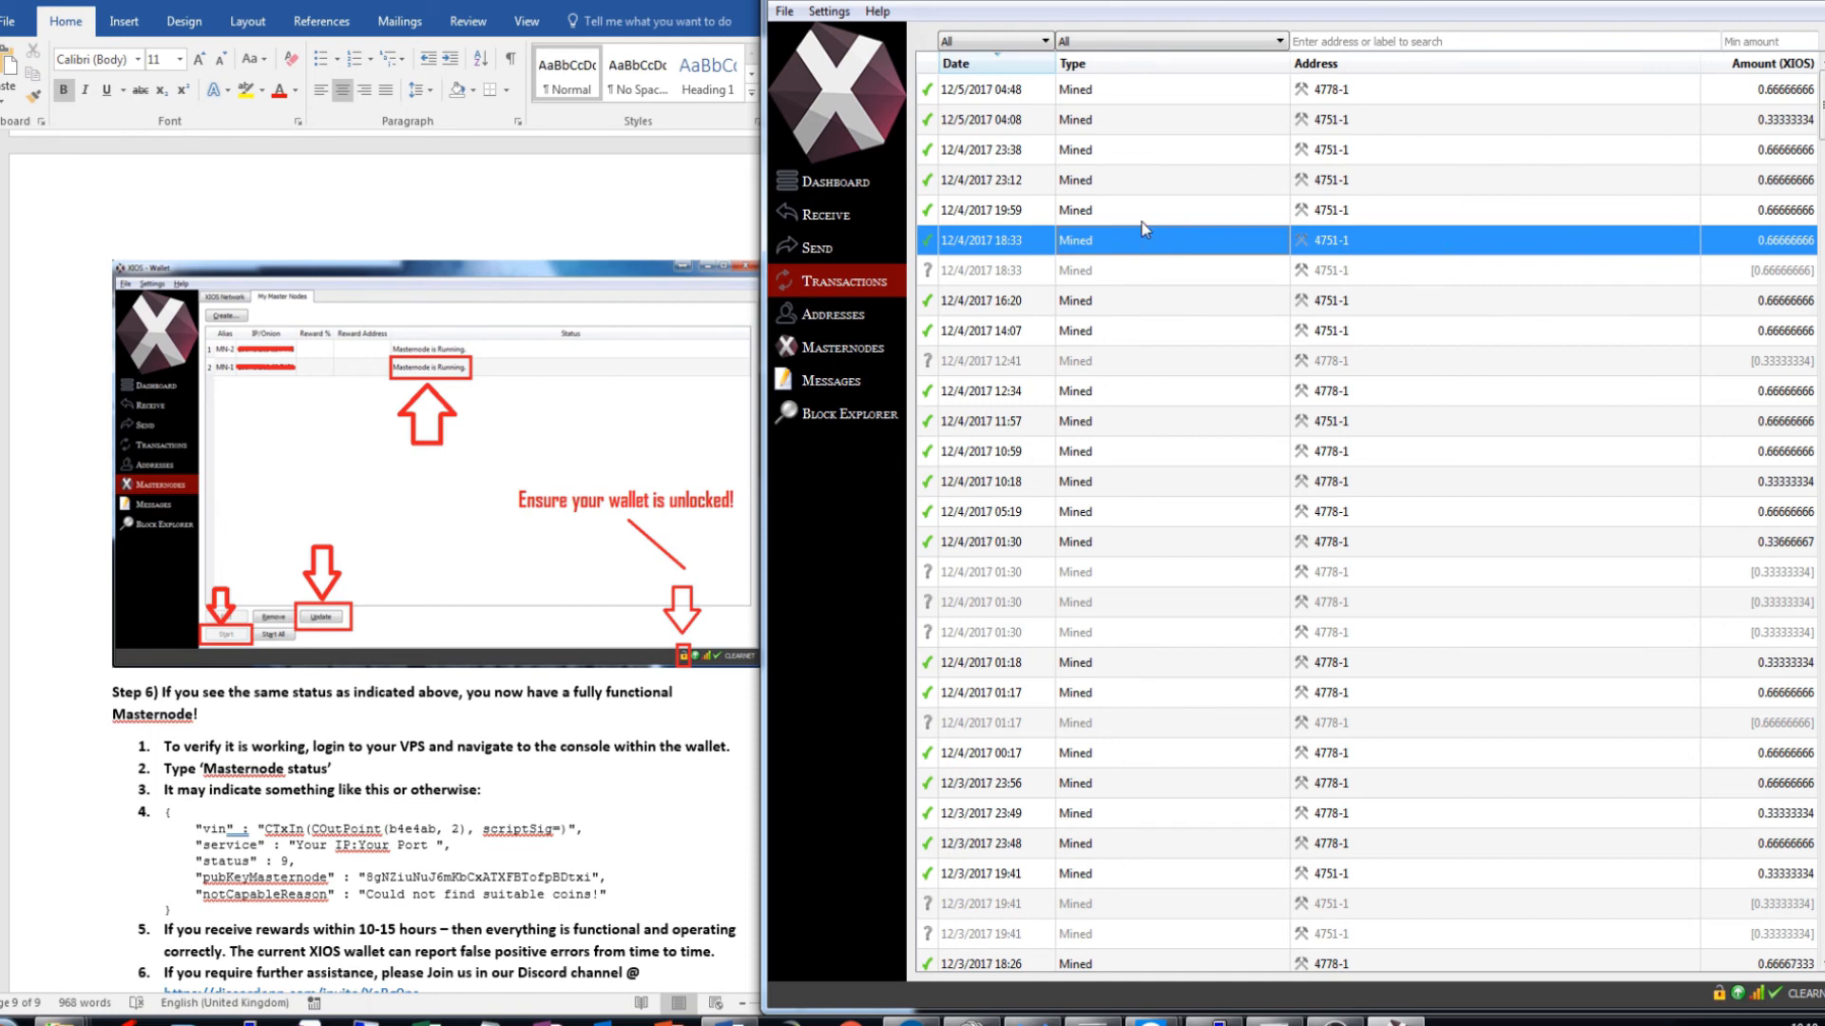
pyautogui.click(1209, 219)
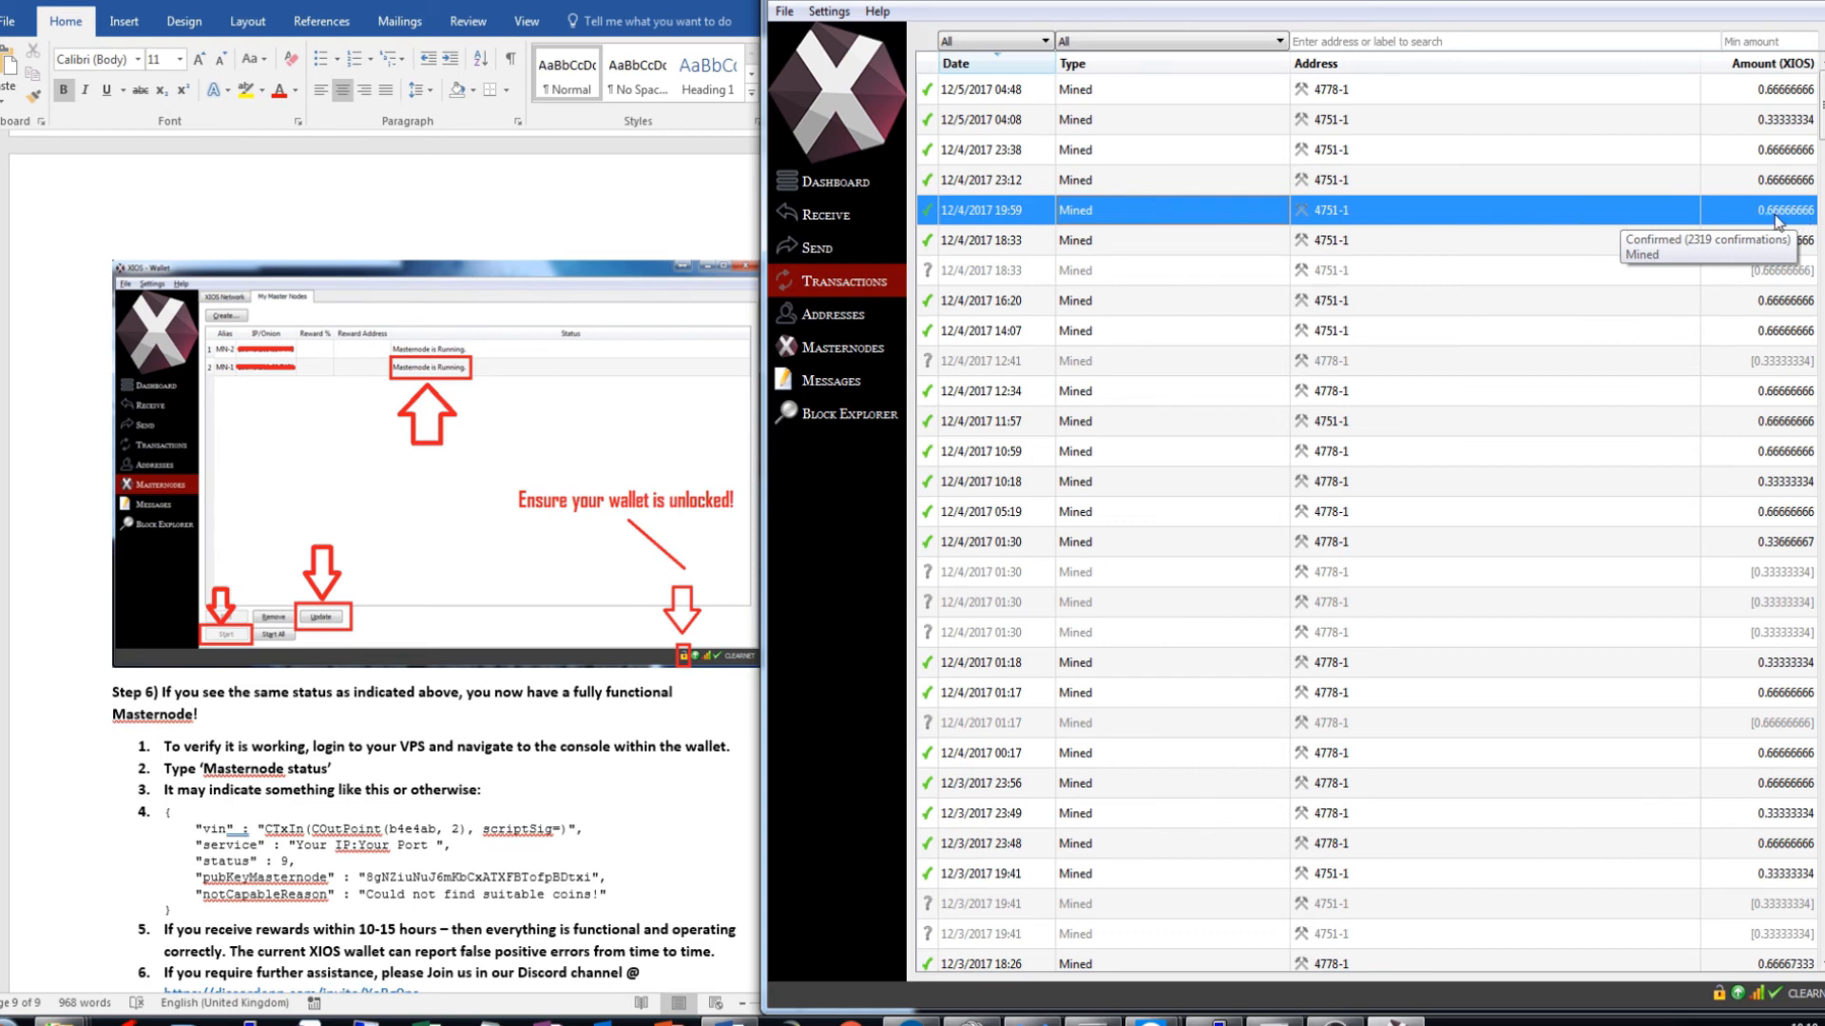
pyautogui.click(1036, 187)
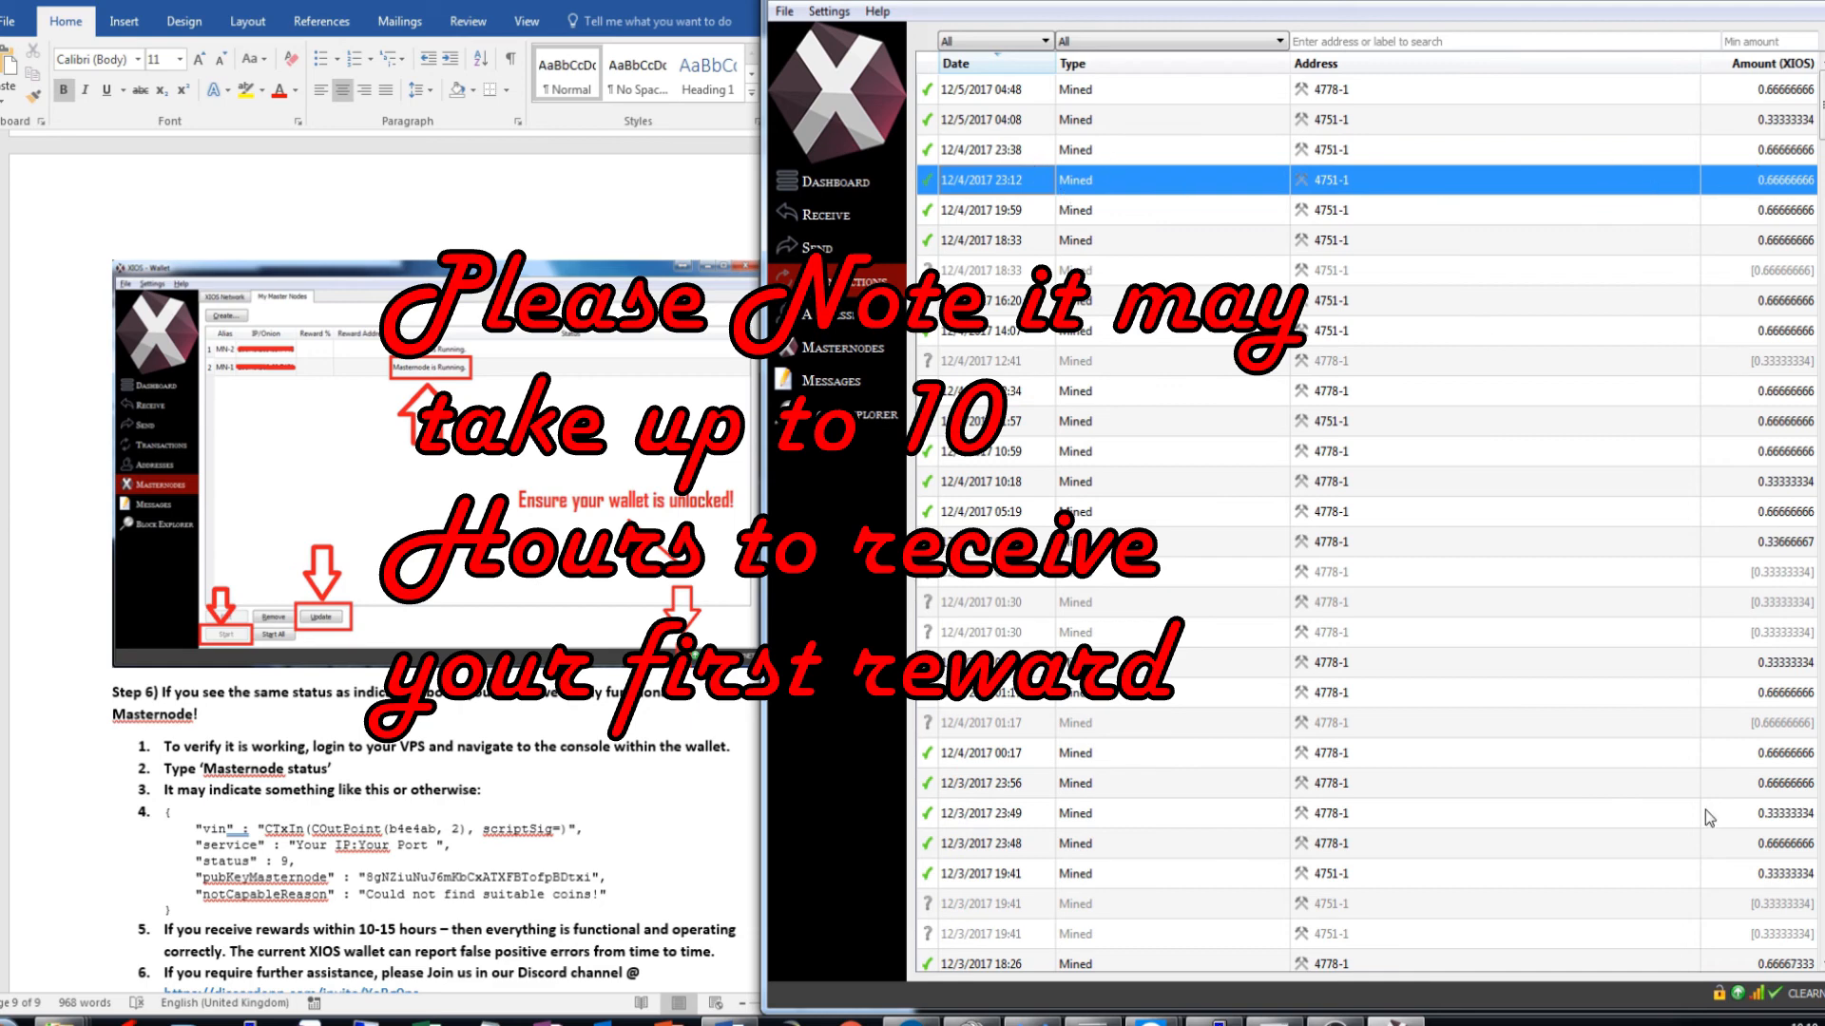
pyautogui.moveTo(1740, 998)
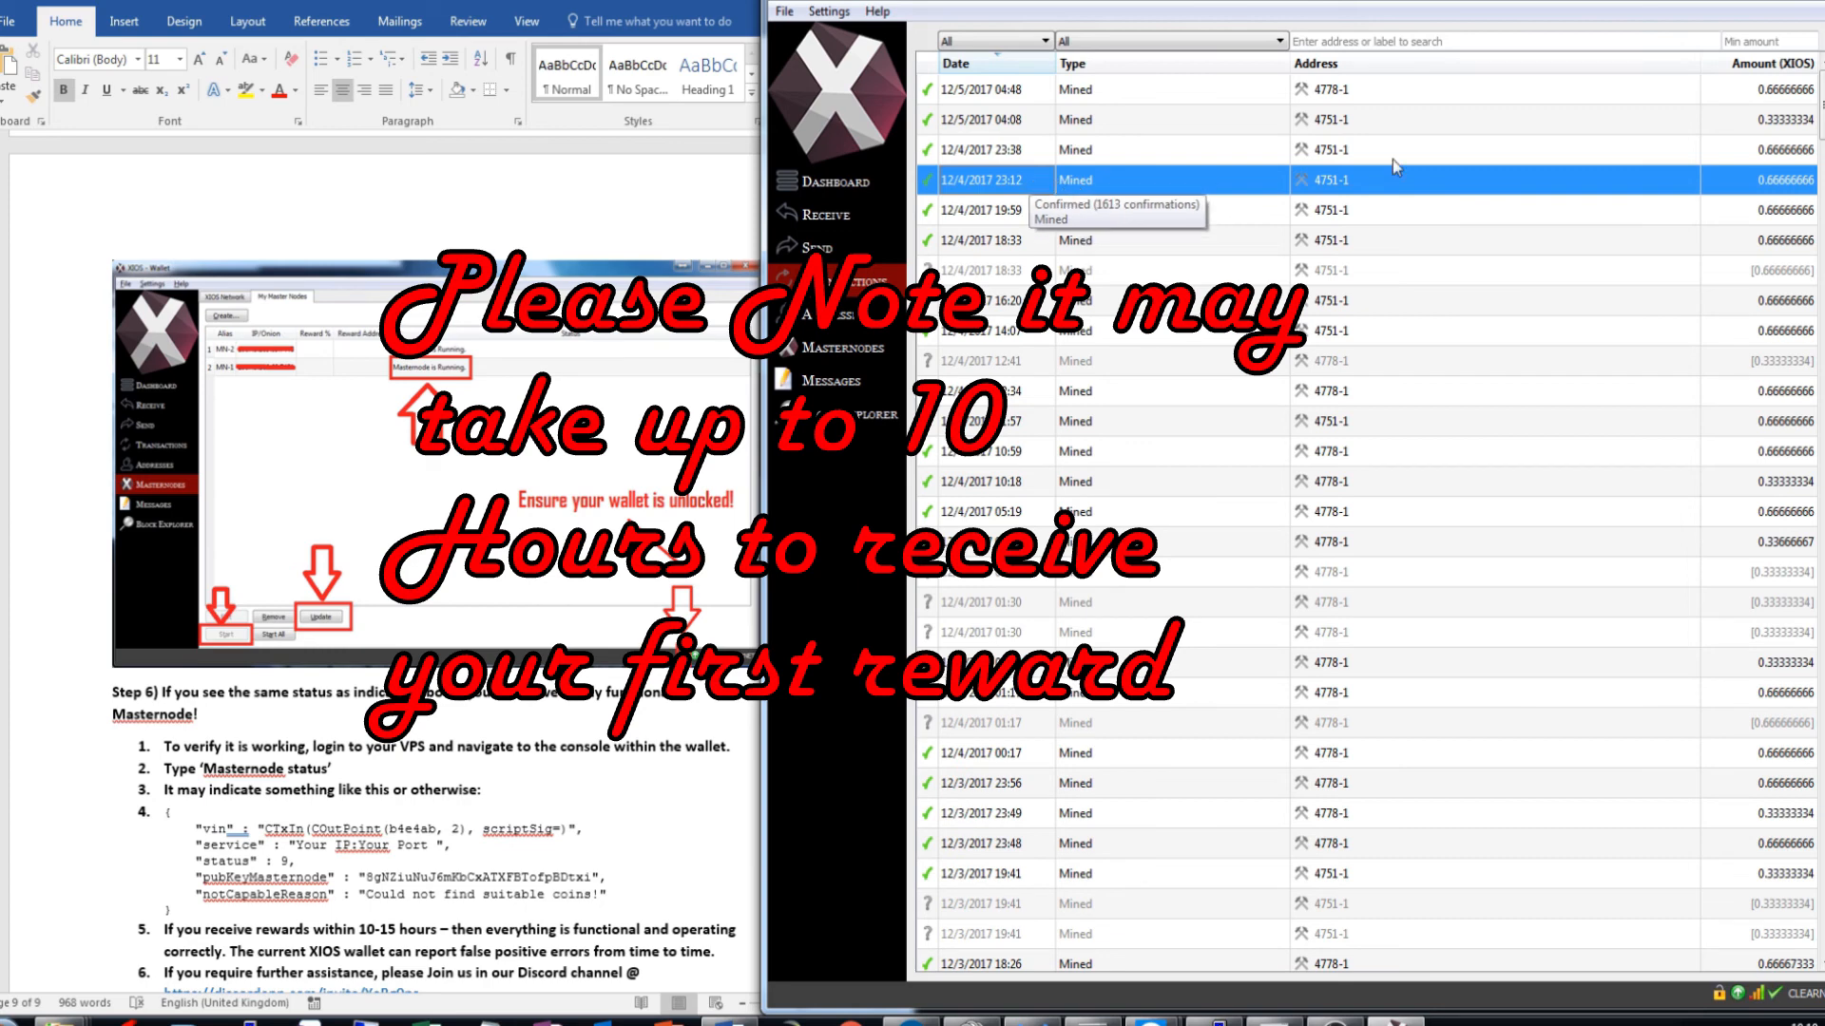
pyautogui.click(1362, 156)
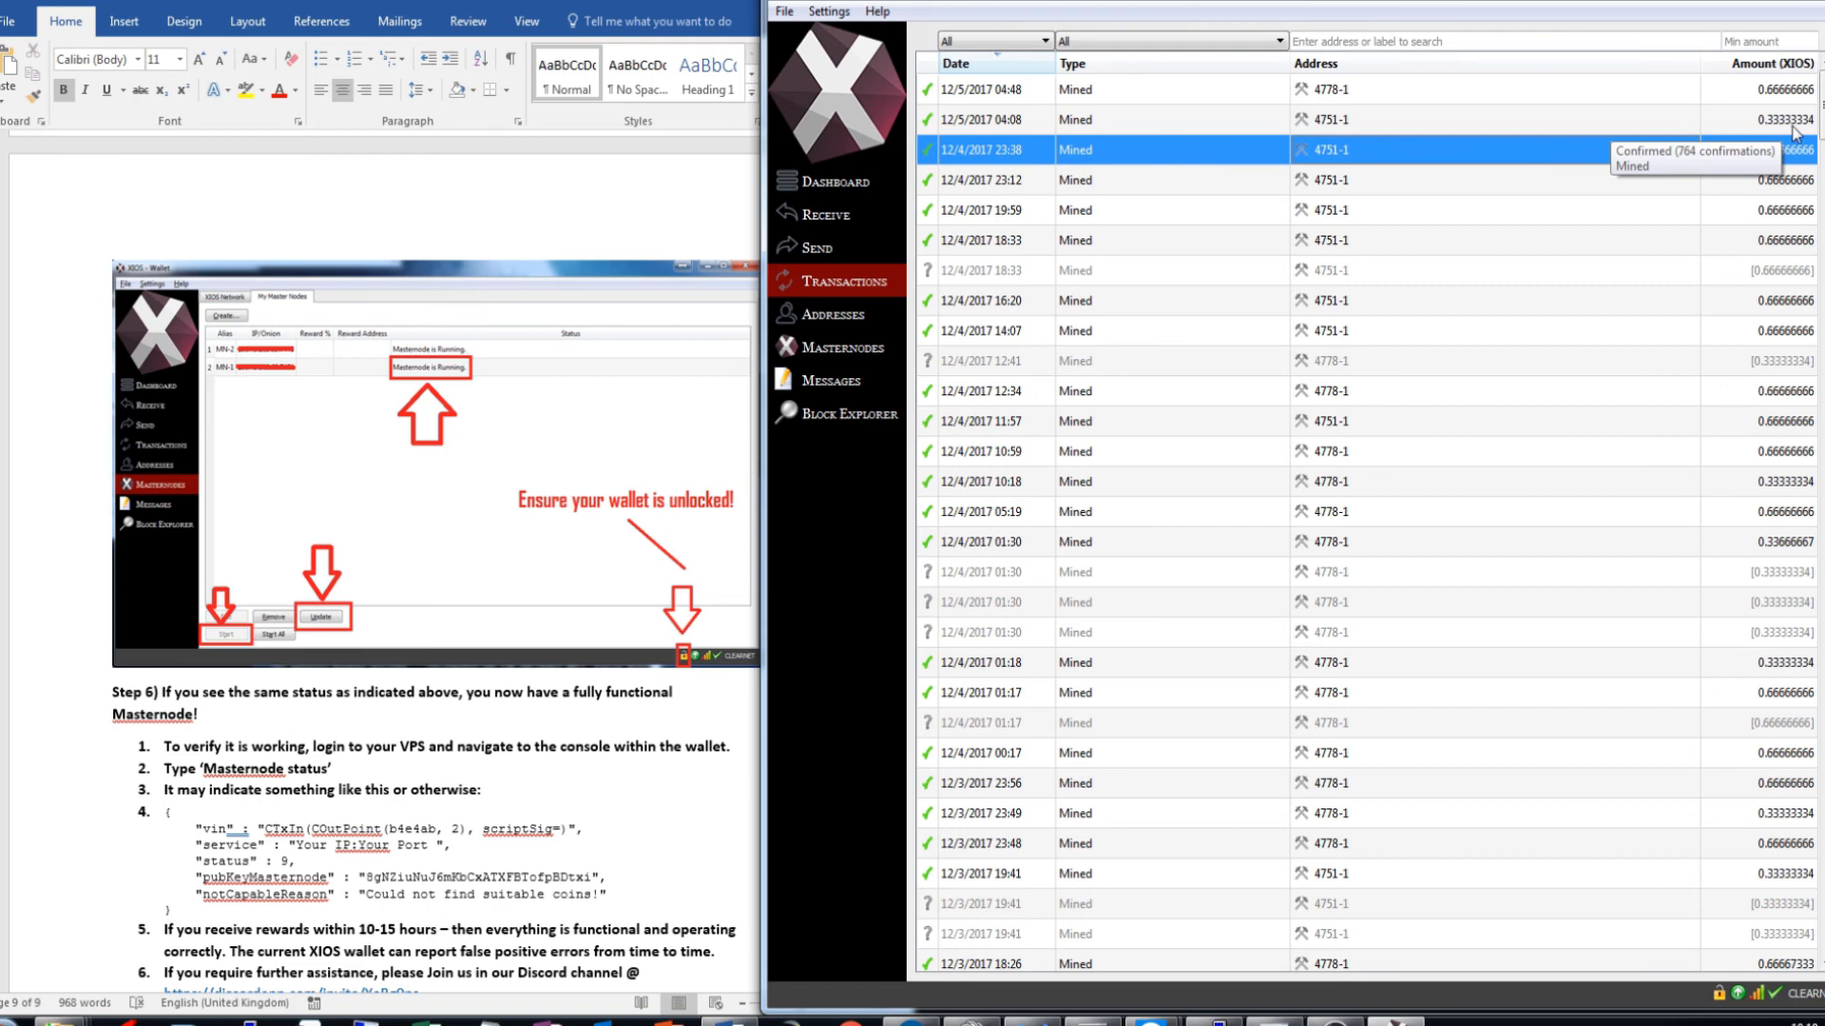
pyautogui.click(1521, 130)
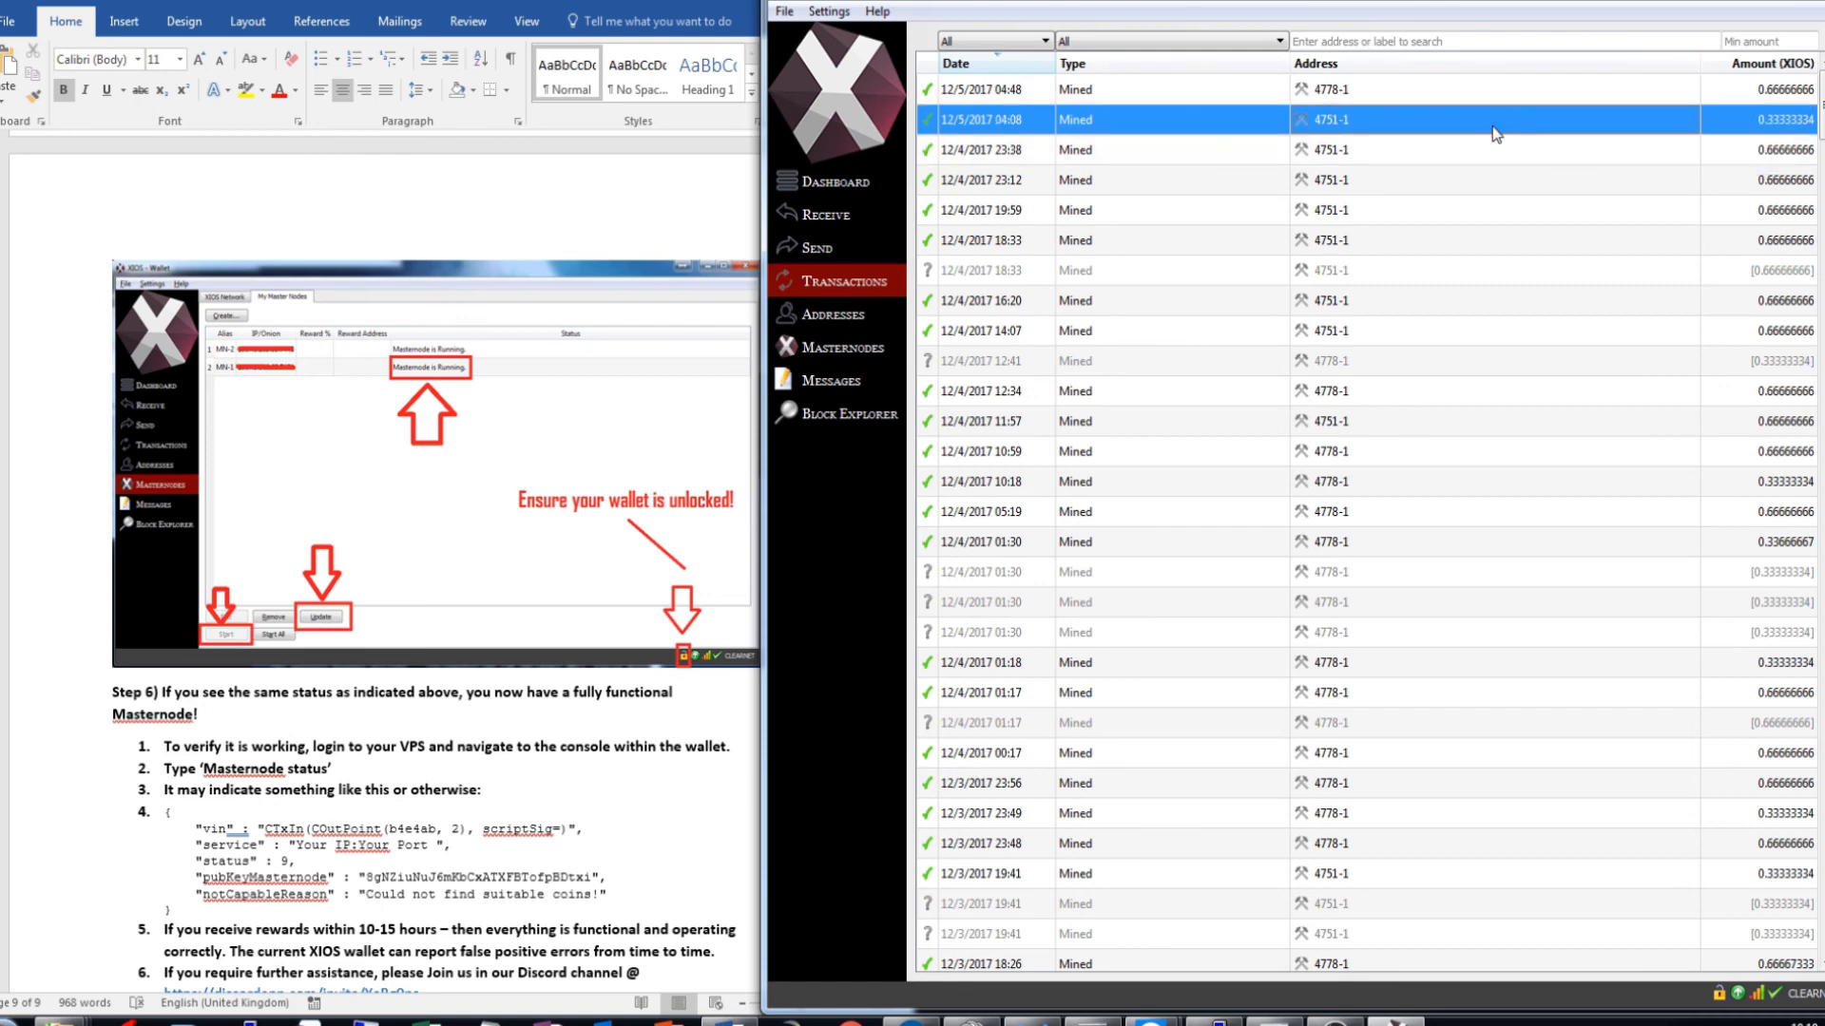
pyautogui.click(1458, 154)
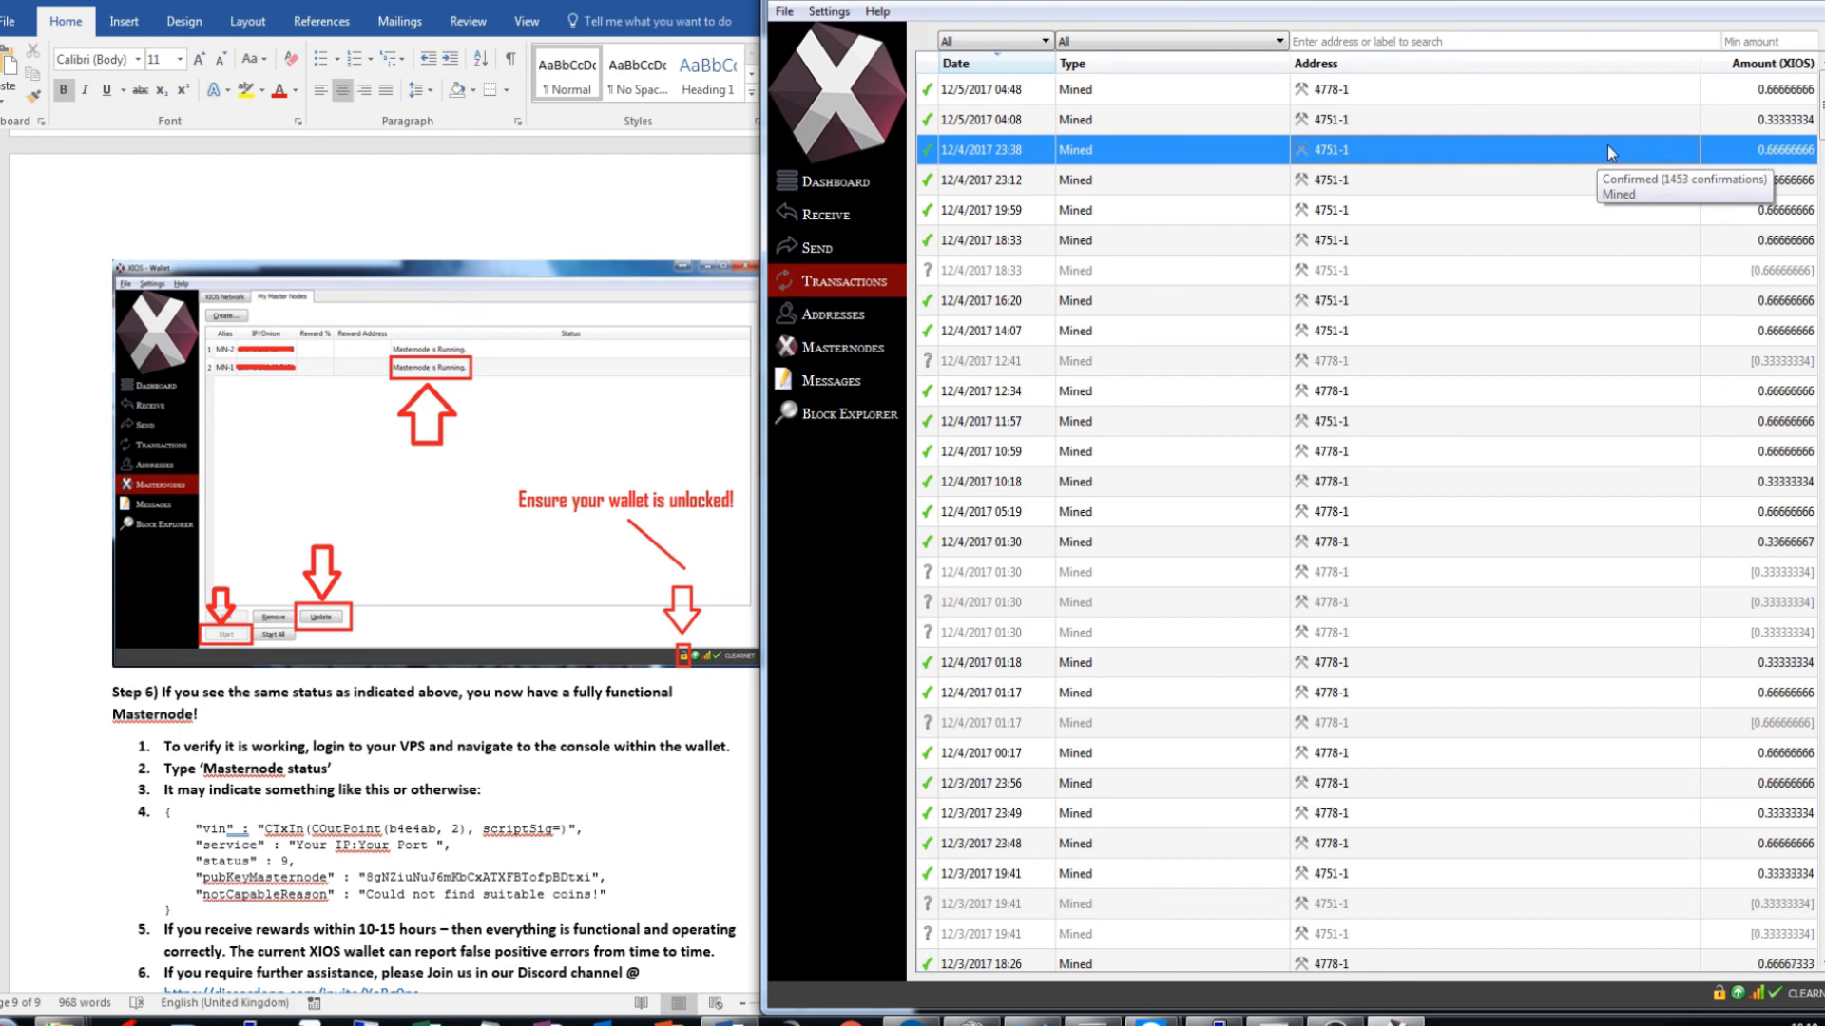
pyautogui.click(1354, 180)
pyautogui.click(1374, 219)
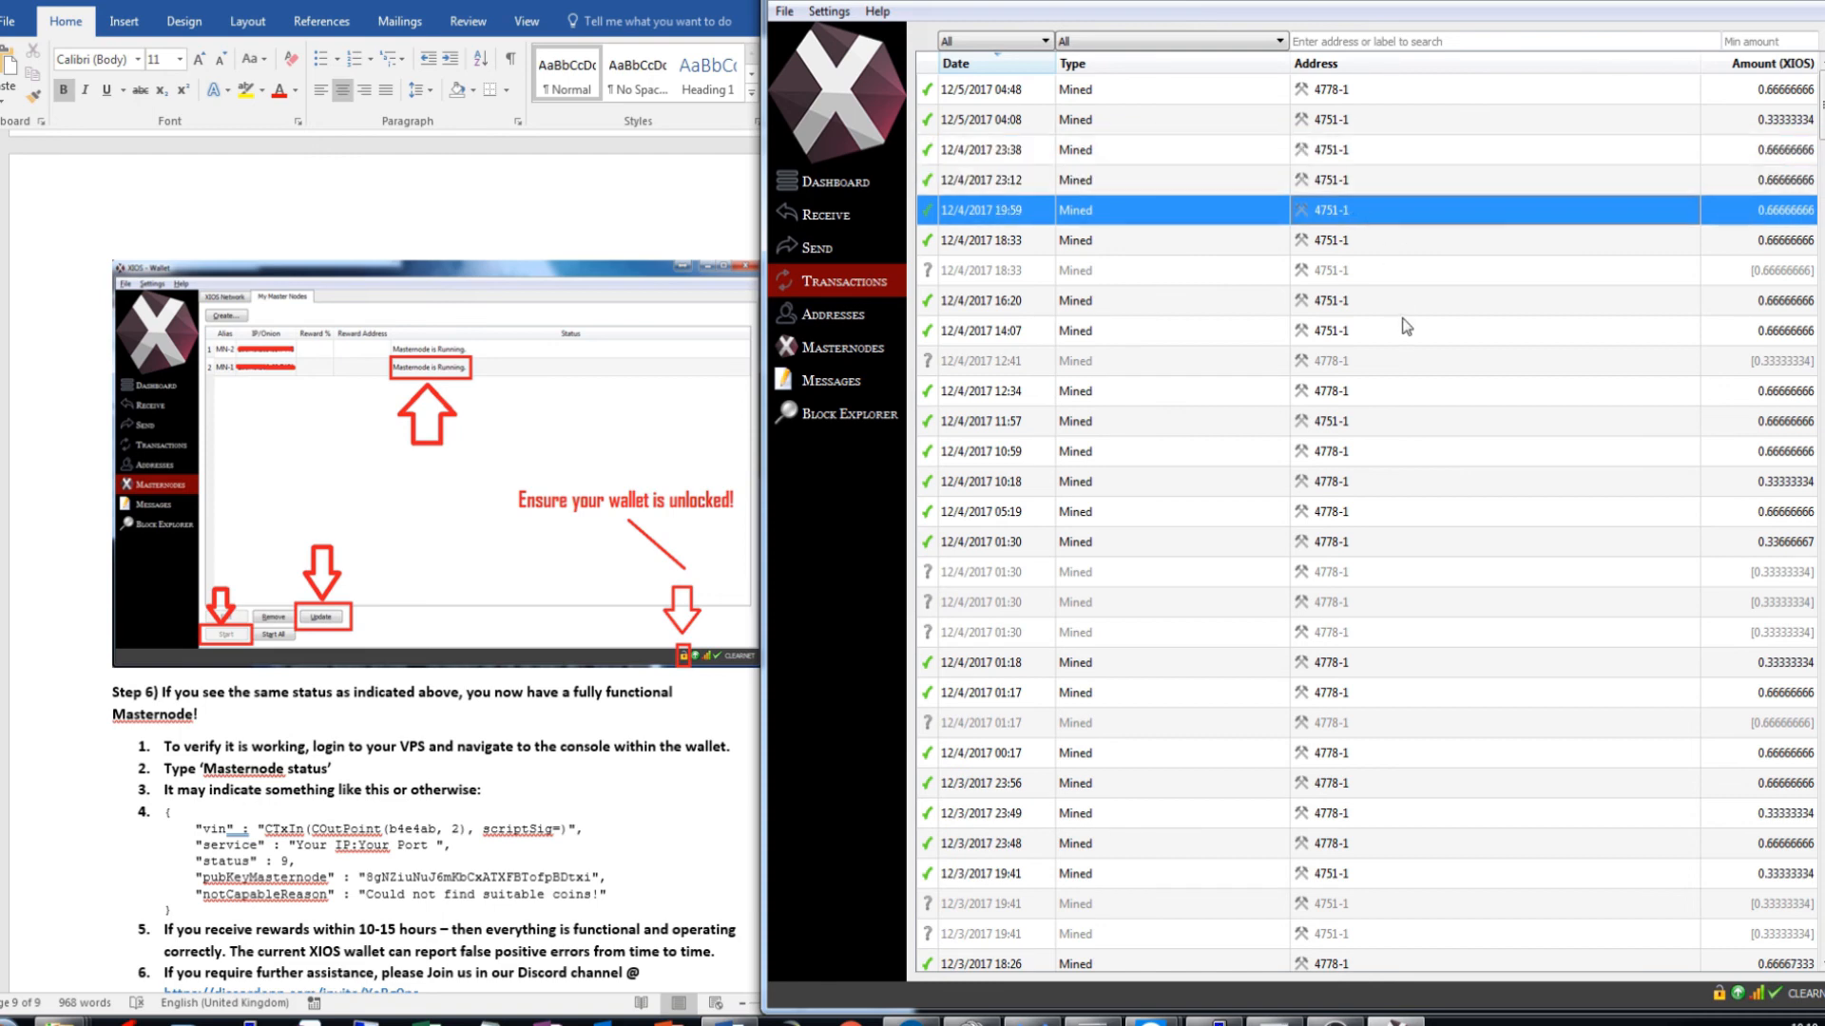
pyautogui.click(1420, 301)
pyautogui.click(1445, 391)
pyautogui.click(1483, 513)
pyautogui.click(1373, 482)
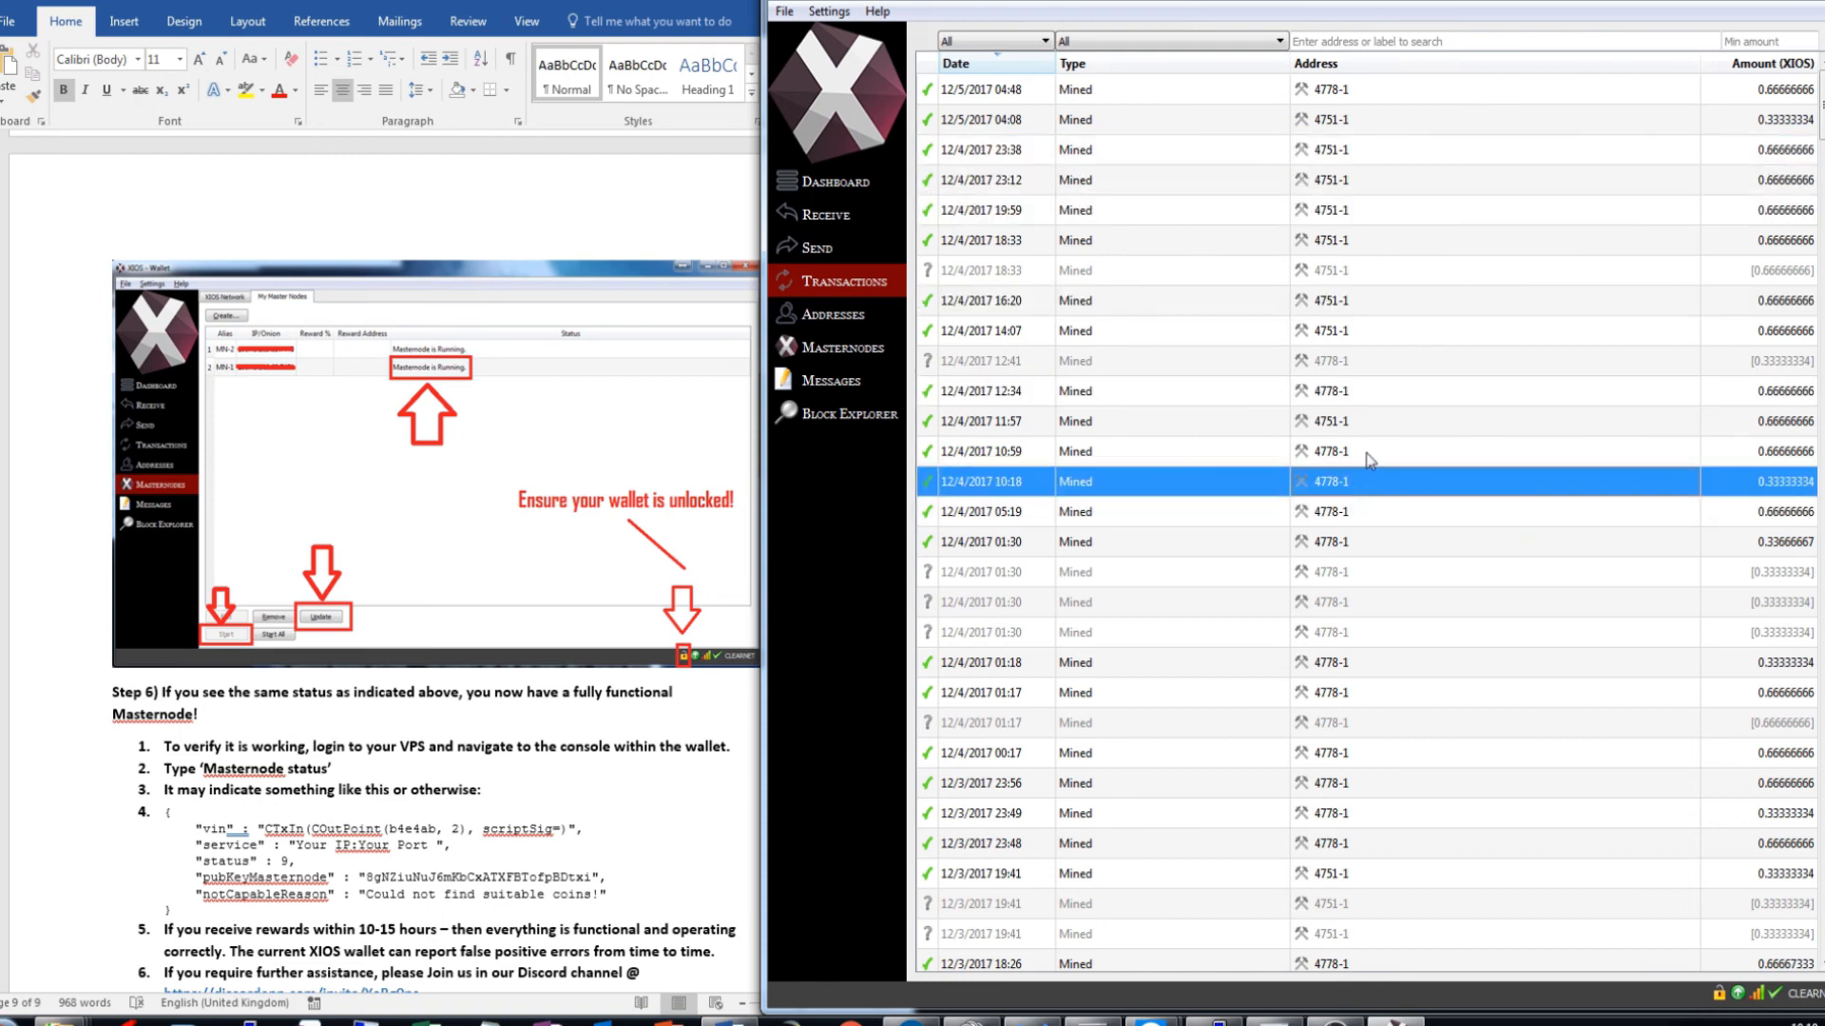
pyautogui.click(1369, 451)
pyautogui.click(1367, 421)
pyautogui.click(1364, 390)
pyautogui.click(1361, 301)
pyautogui.click(1359, 210)
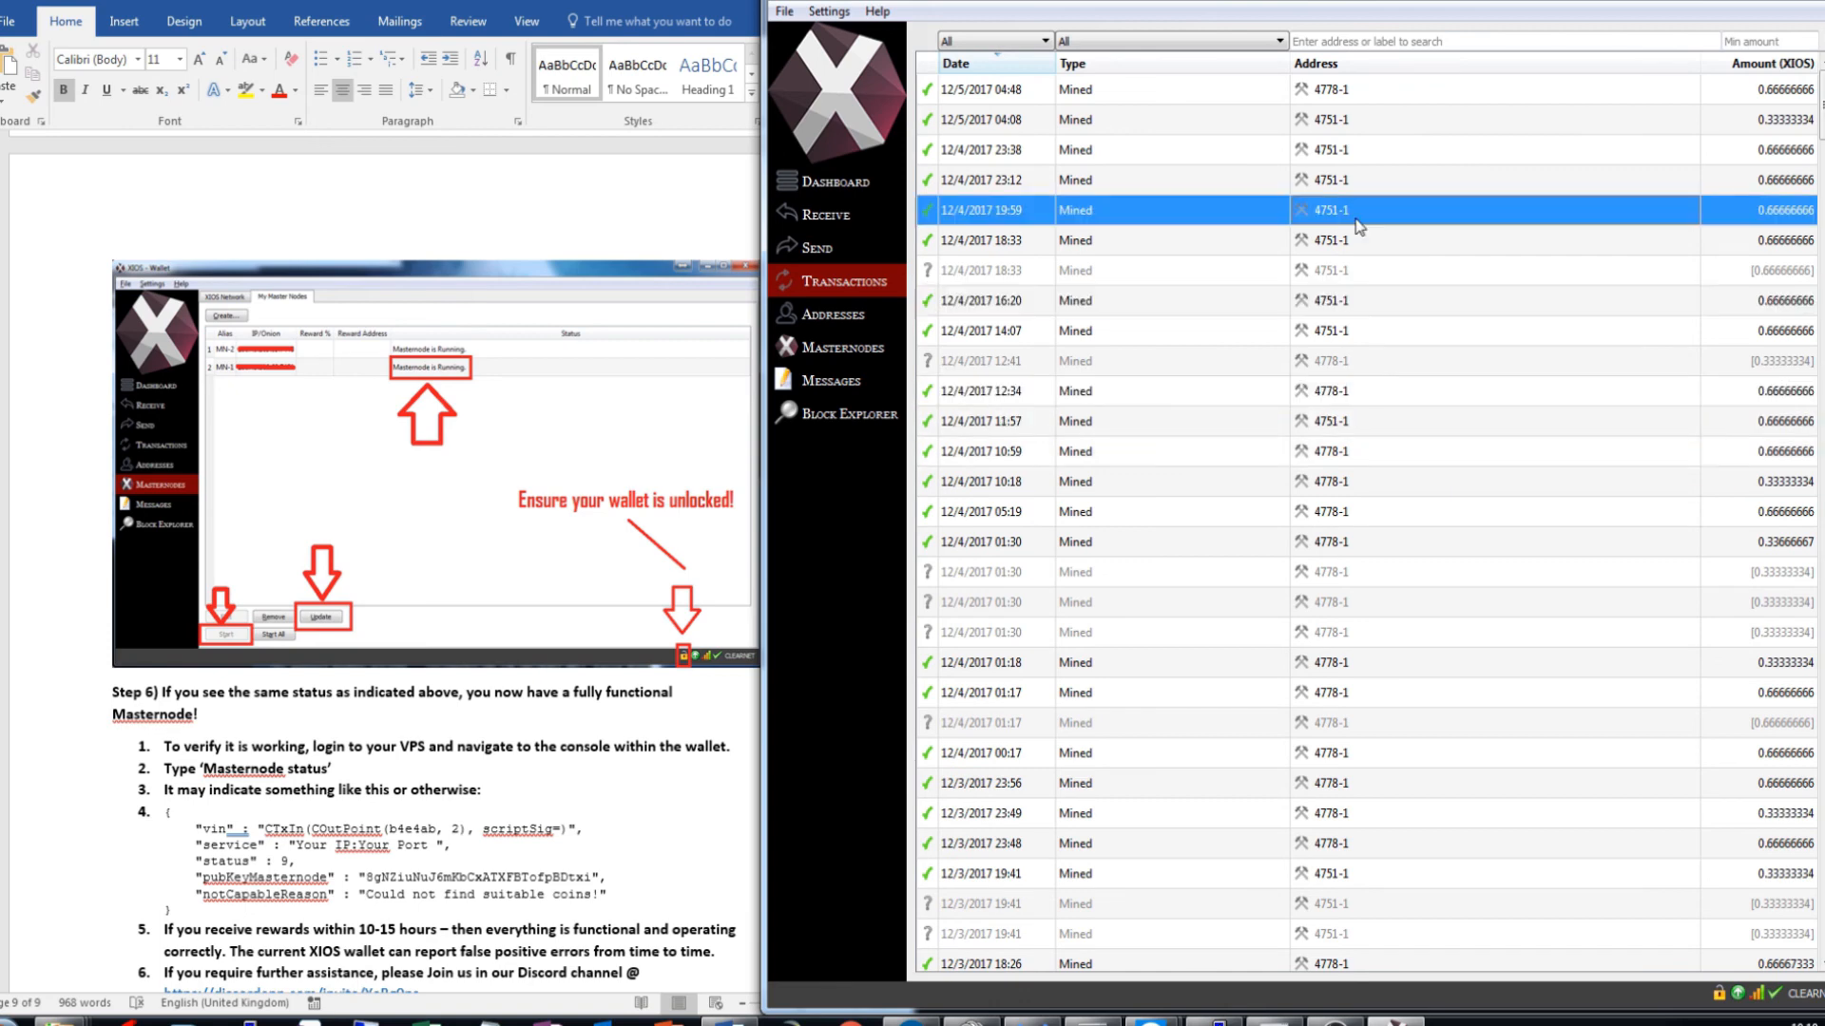
pyautogui.click(1365, 150)
pyautogui.click(1350, 121)
pyautogui.click(1319, 91)
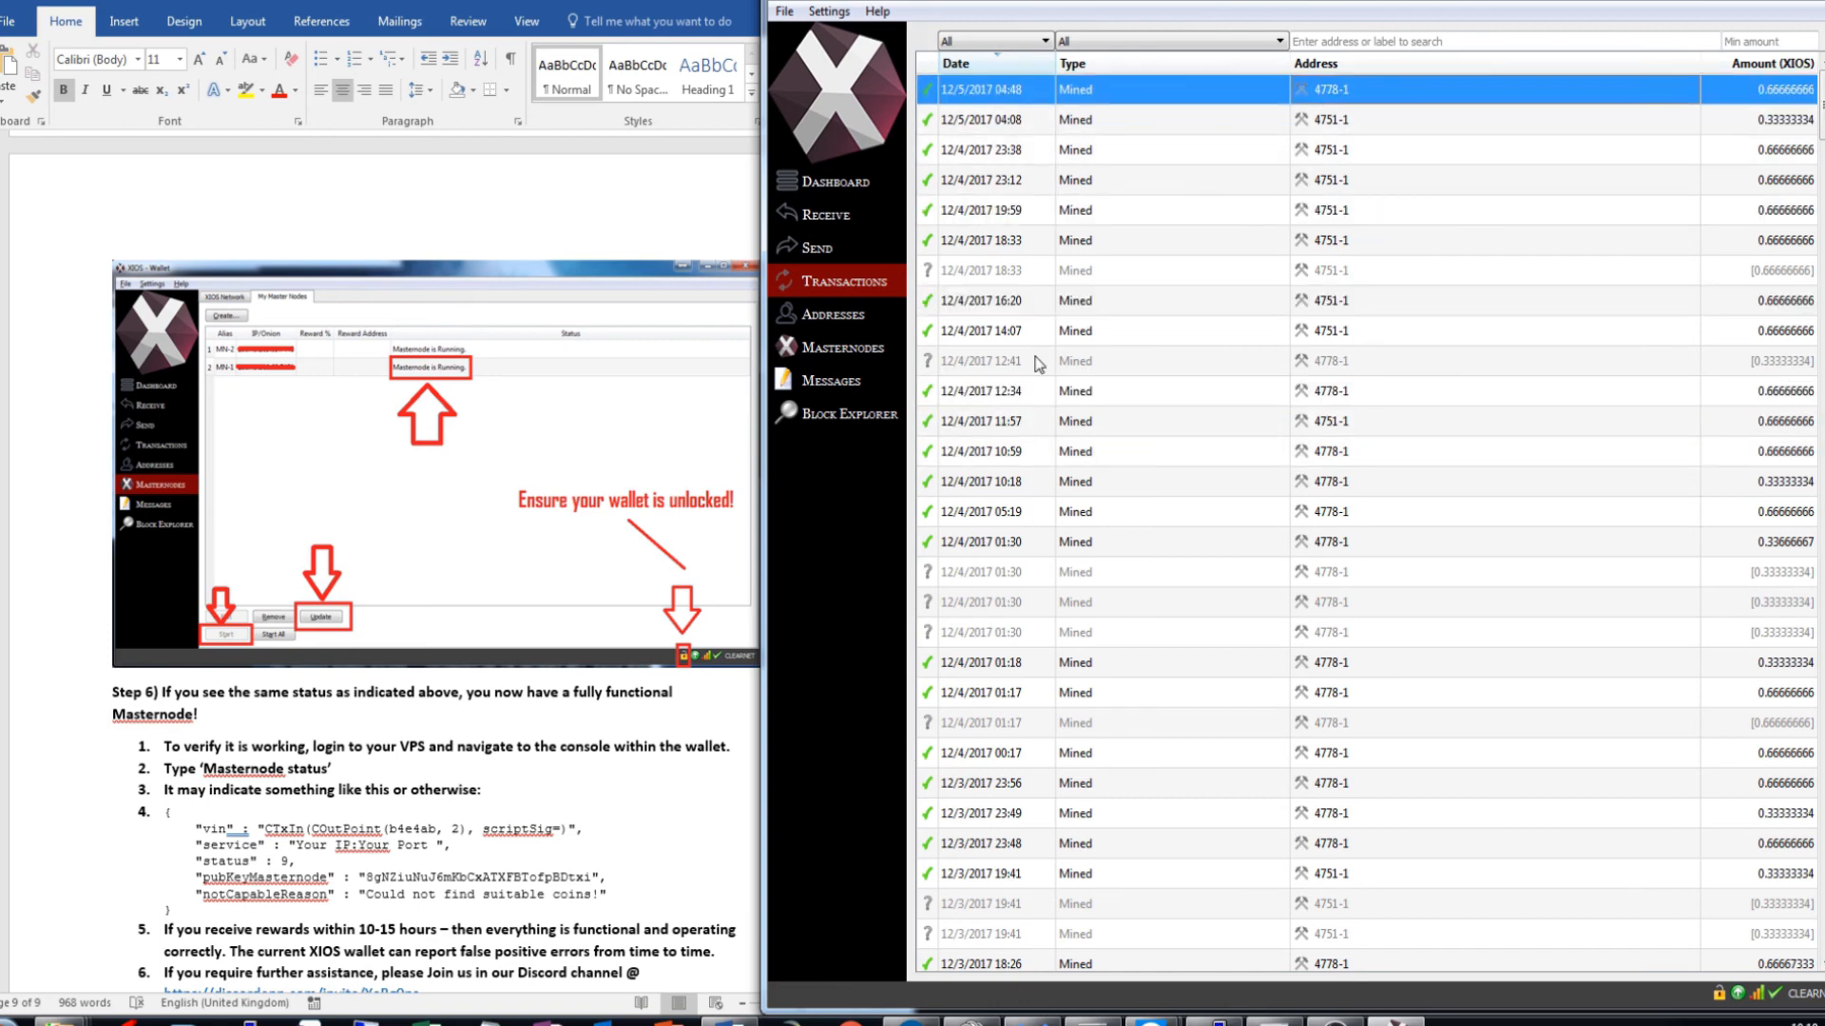
pyautogui.click(571, 738)
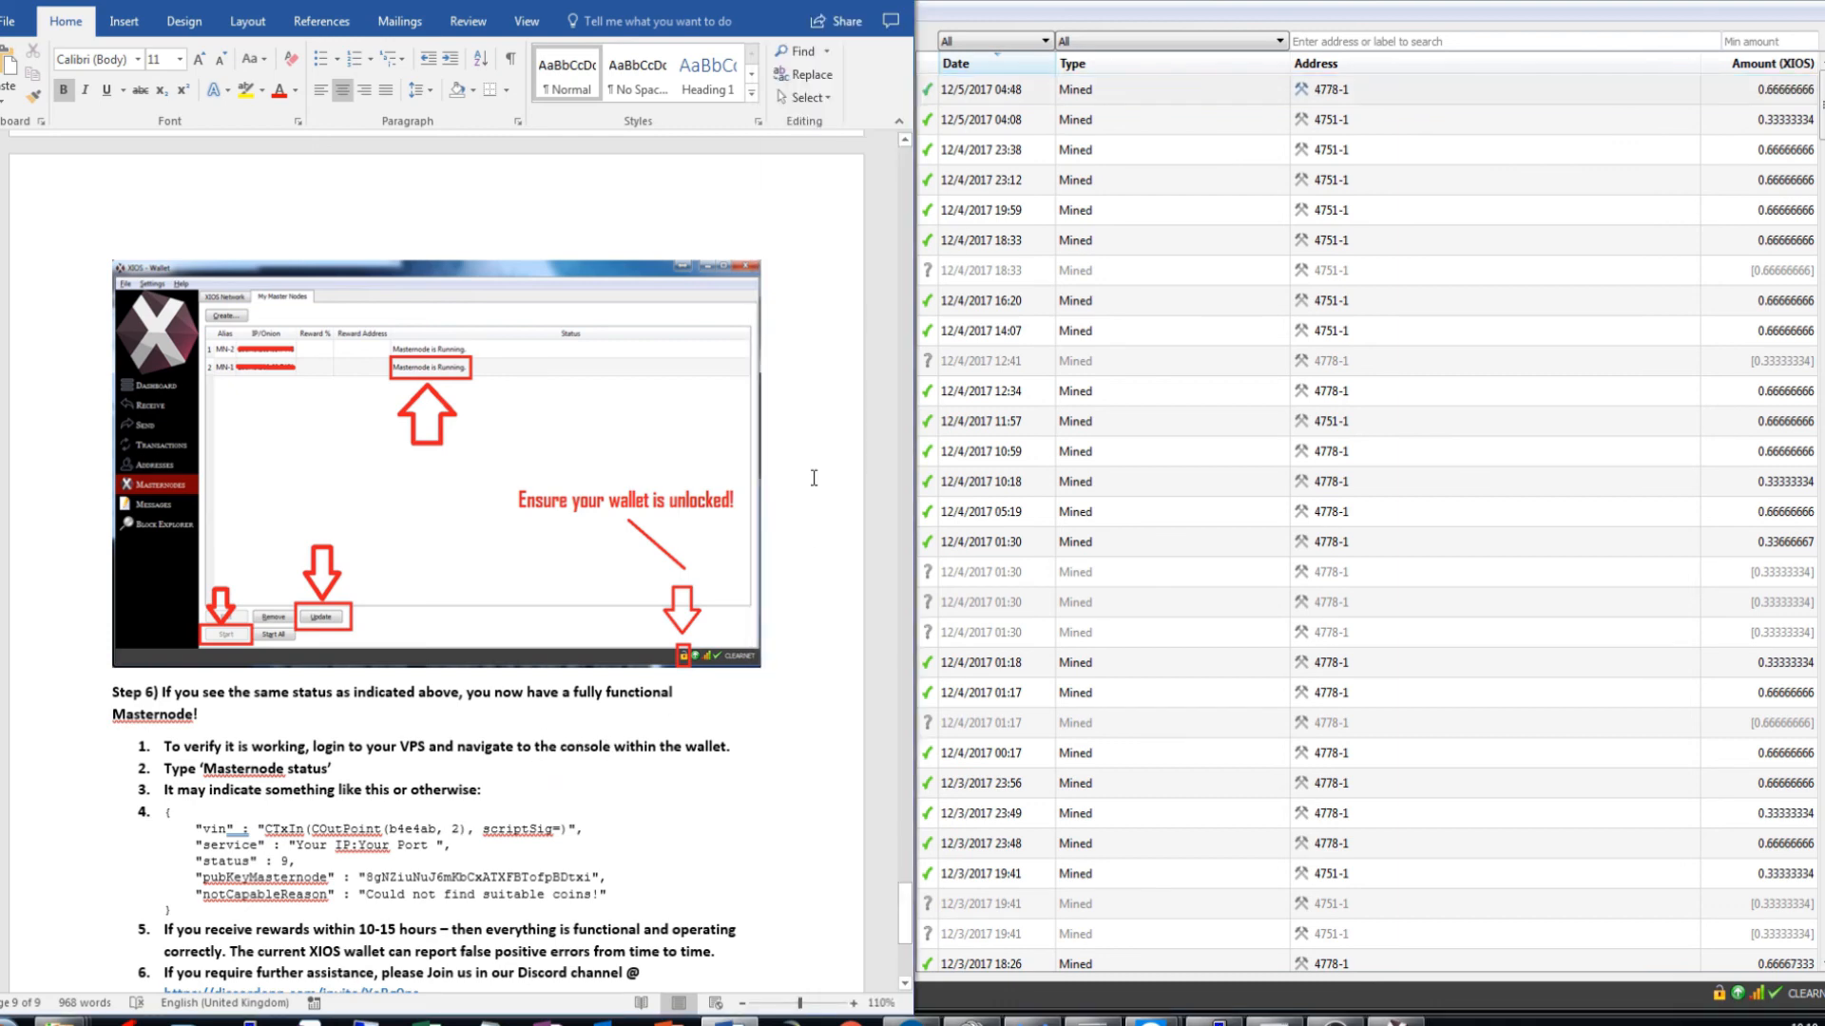
# Compare the guide's wallet screenshot with the wallet's Mined transaction list
pyautogui.click(698, 490)
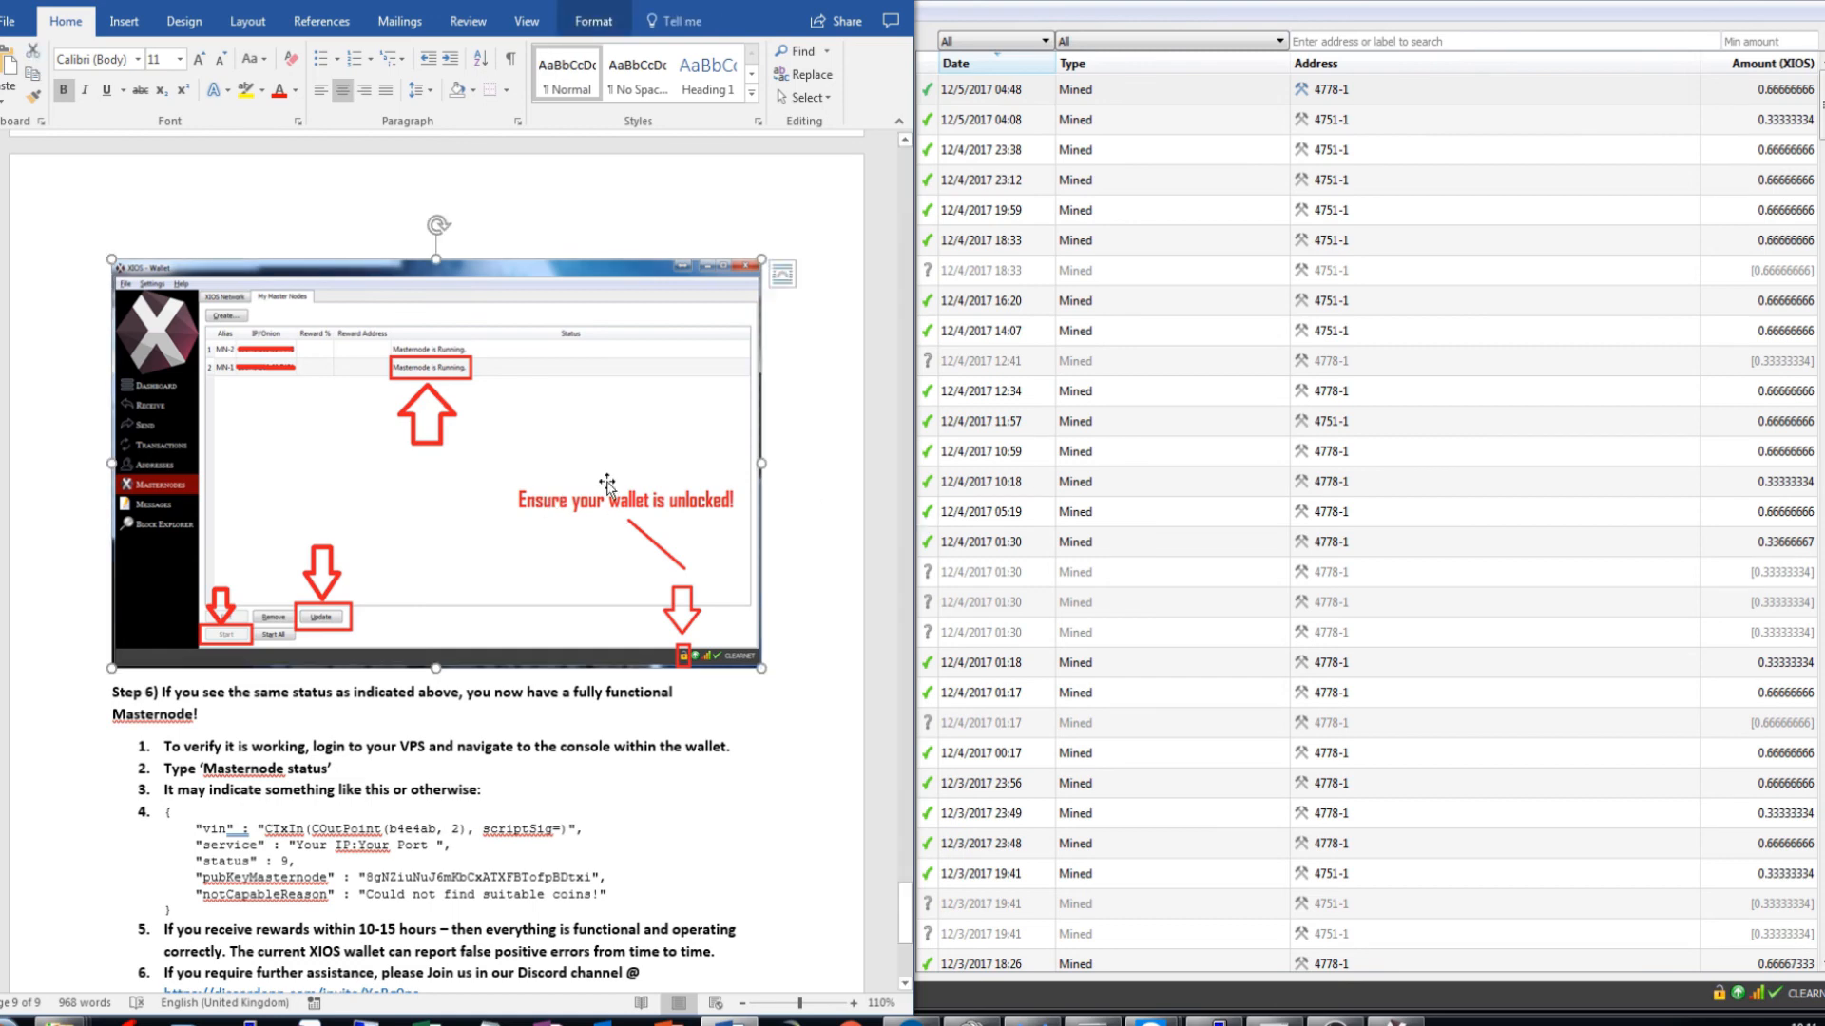
pyautogui.scroll(-1, 808, 427)
pyautogui.scroll(-1, 806, 411)
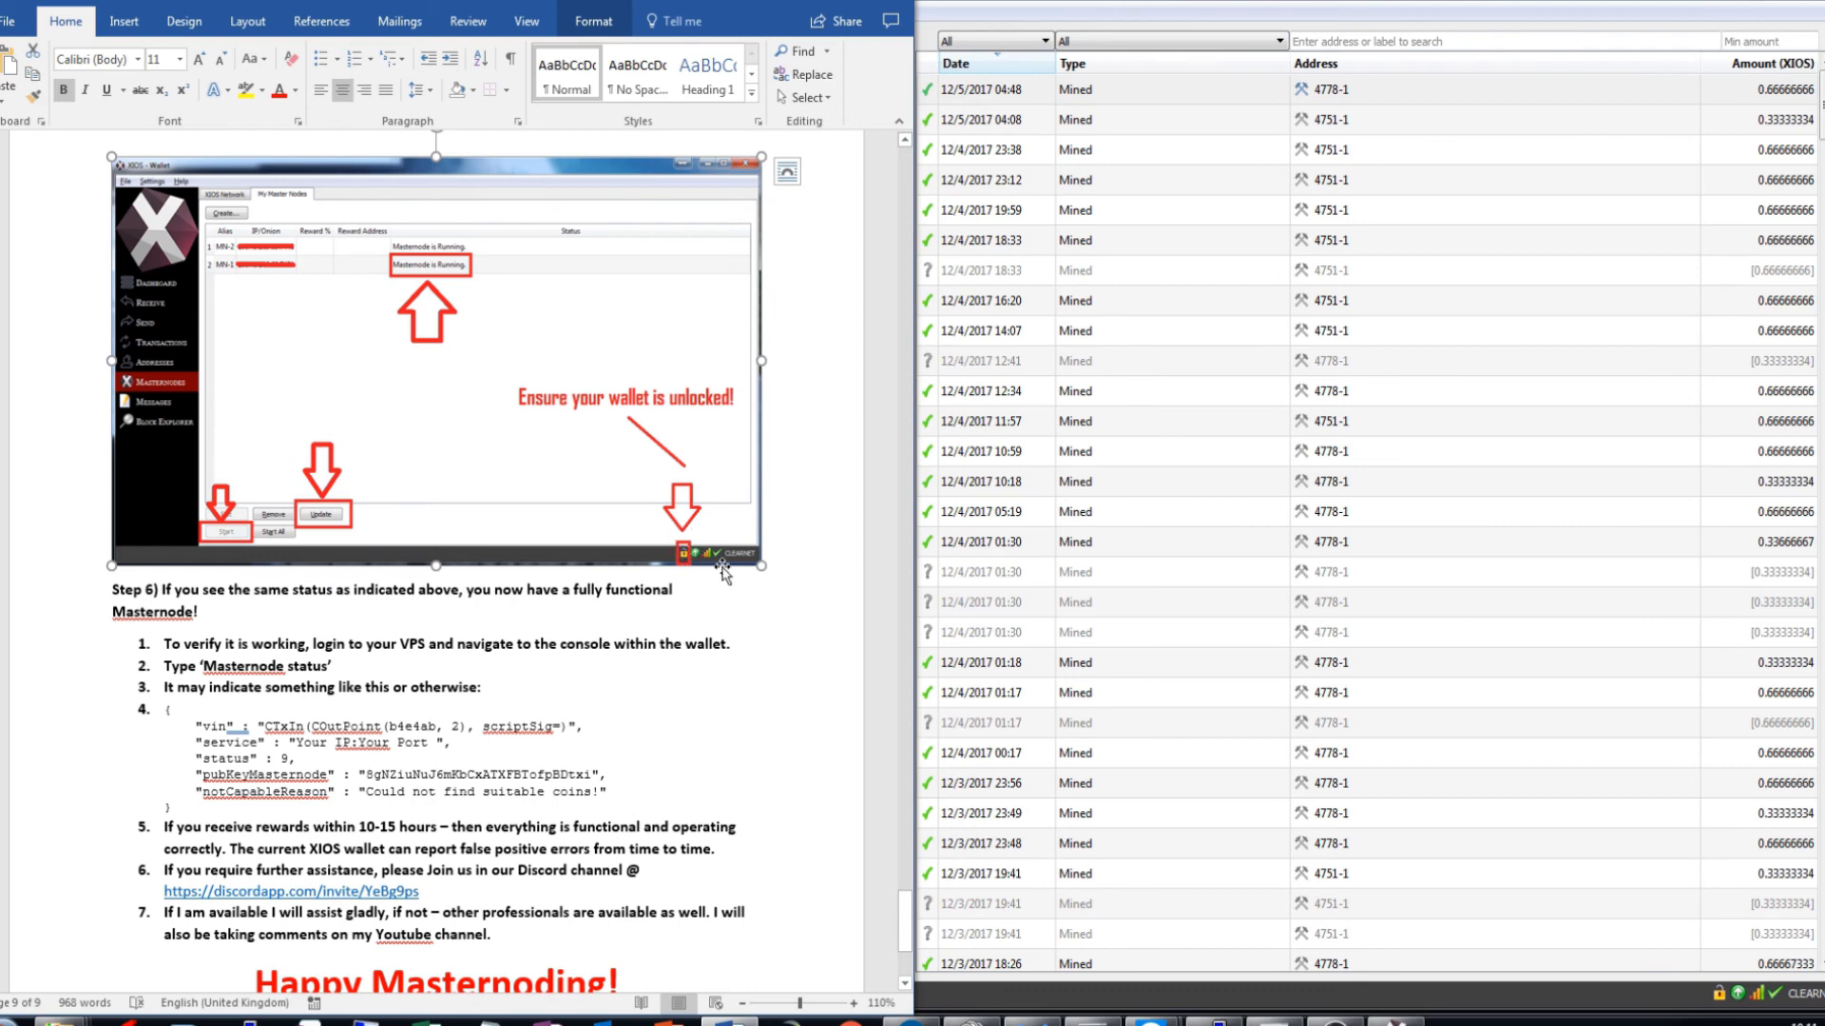
pyautogui.click(1168, 364)
pyautogui.click(1083, 160)
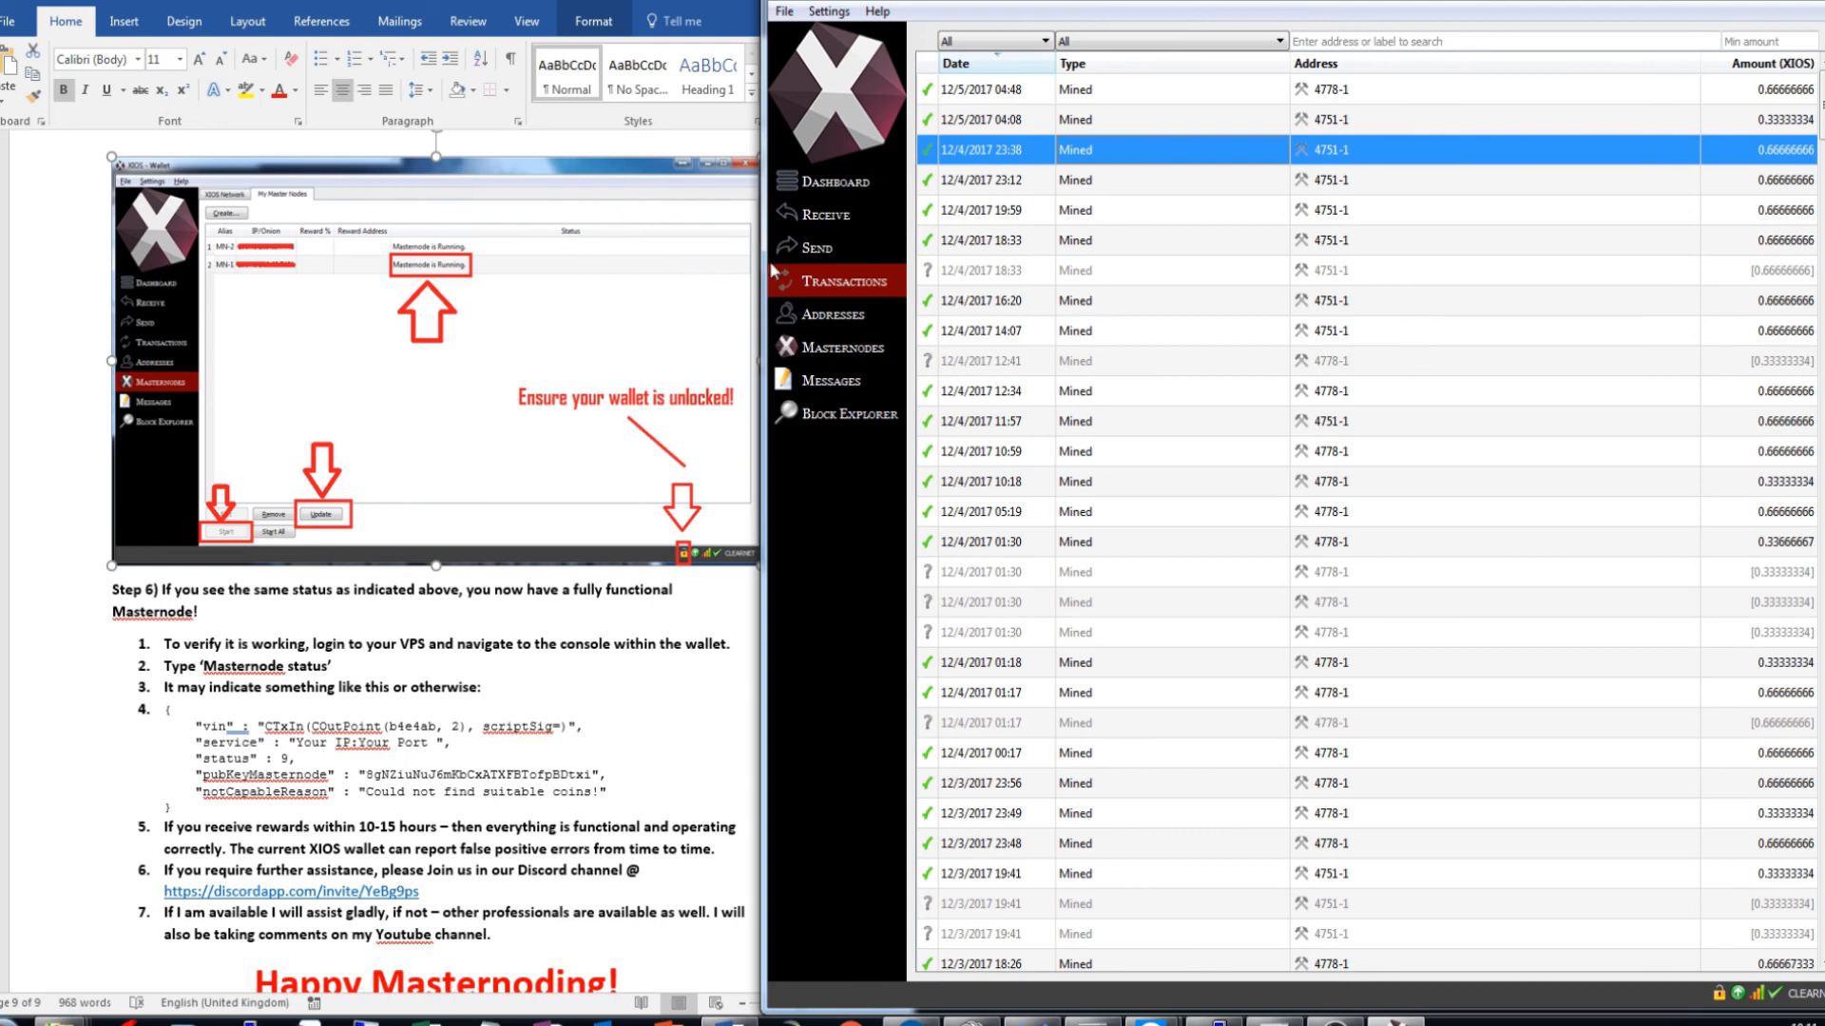
pyautogui.click(704, 362)
pyautogui.click(809, 476)
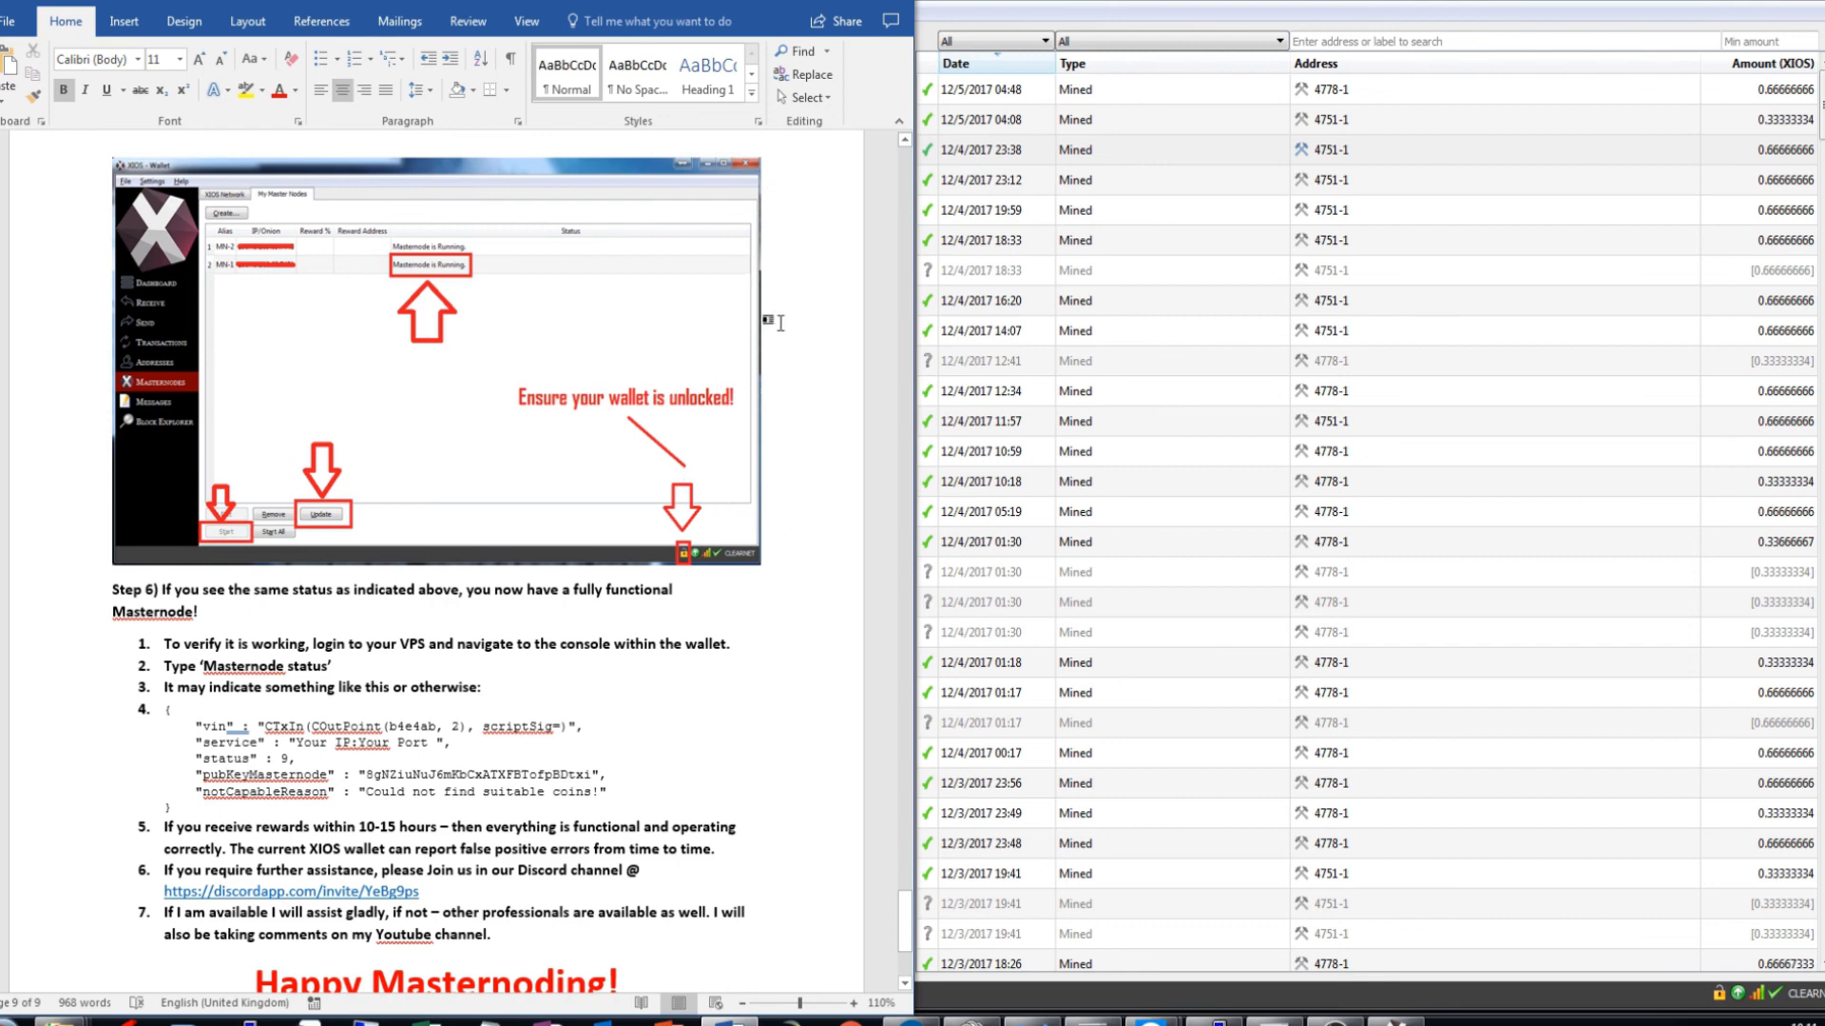
# Scroll down to 'Happy Masternoding!' and back up to Final Configuration
pyautogui.scroll(-3, 773, 343)
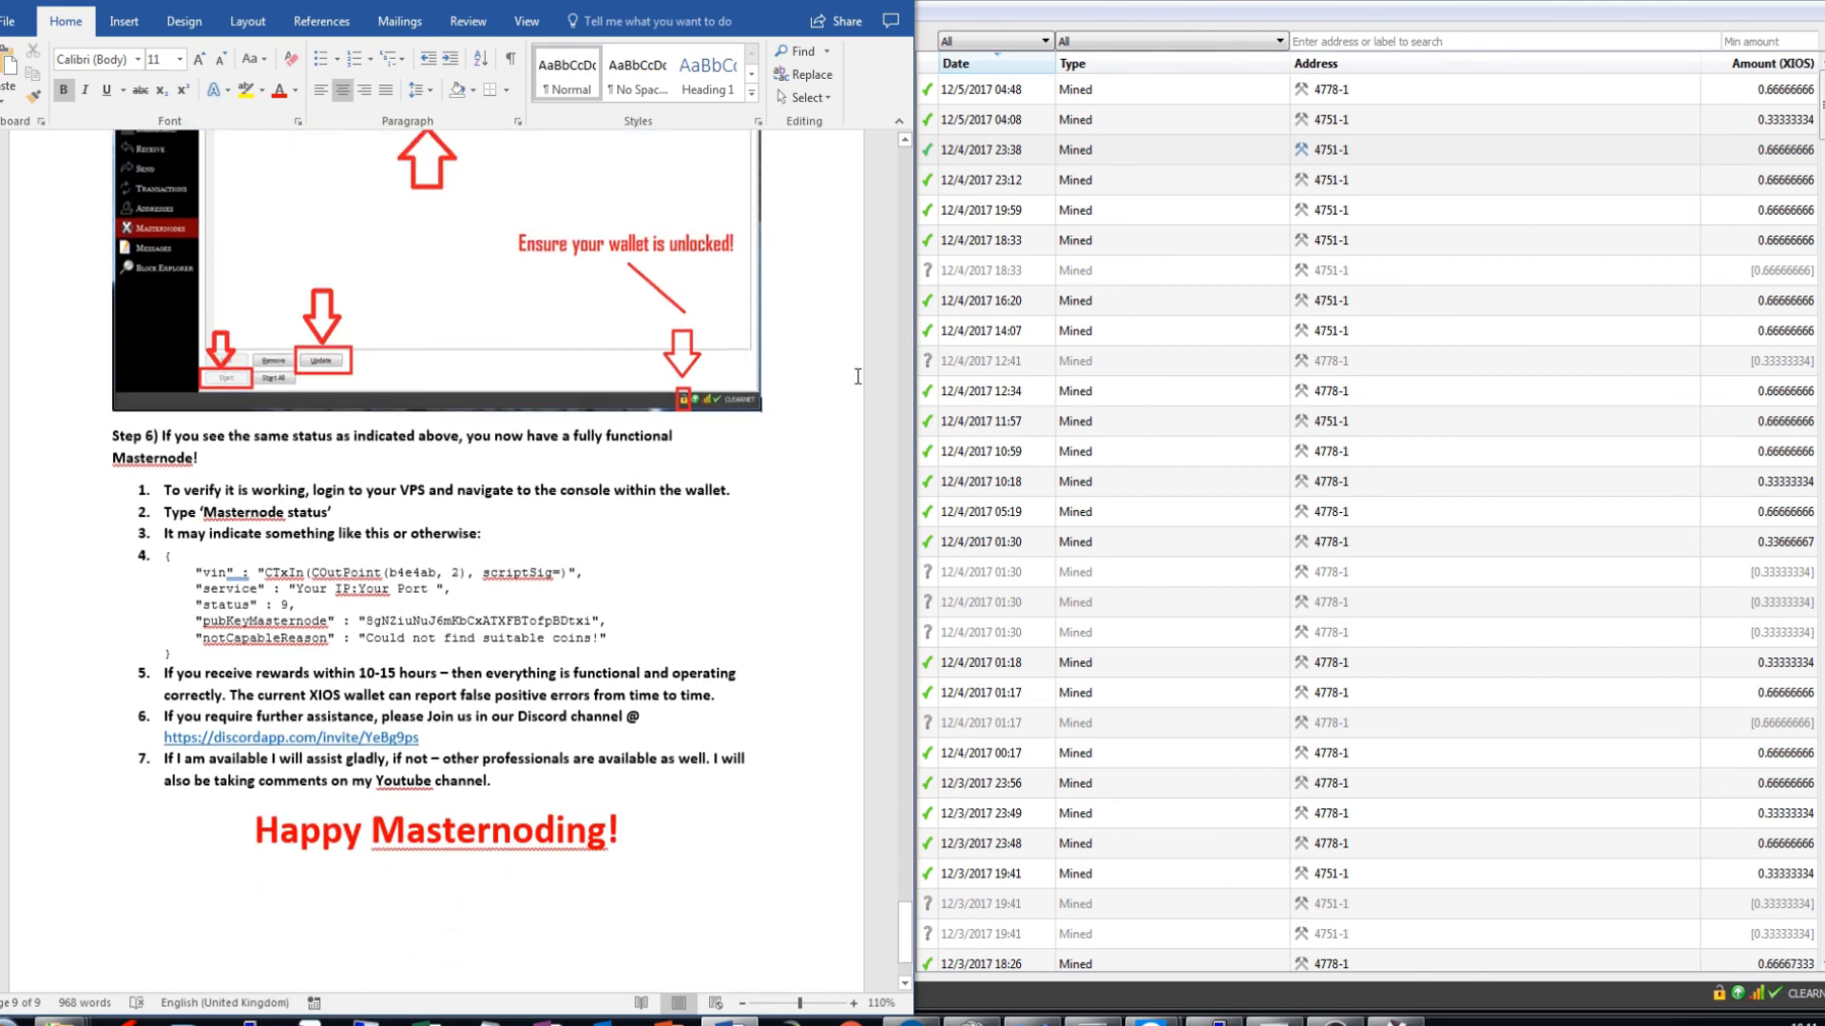
pyautogui.scroll(-2, 846, 386)
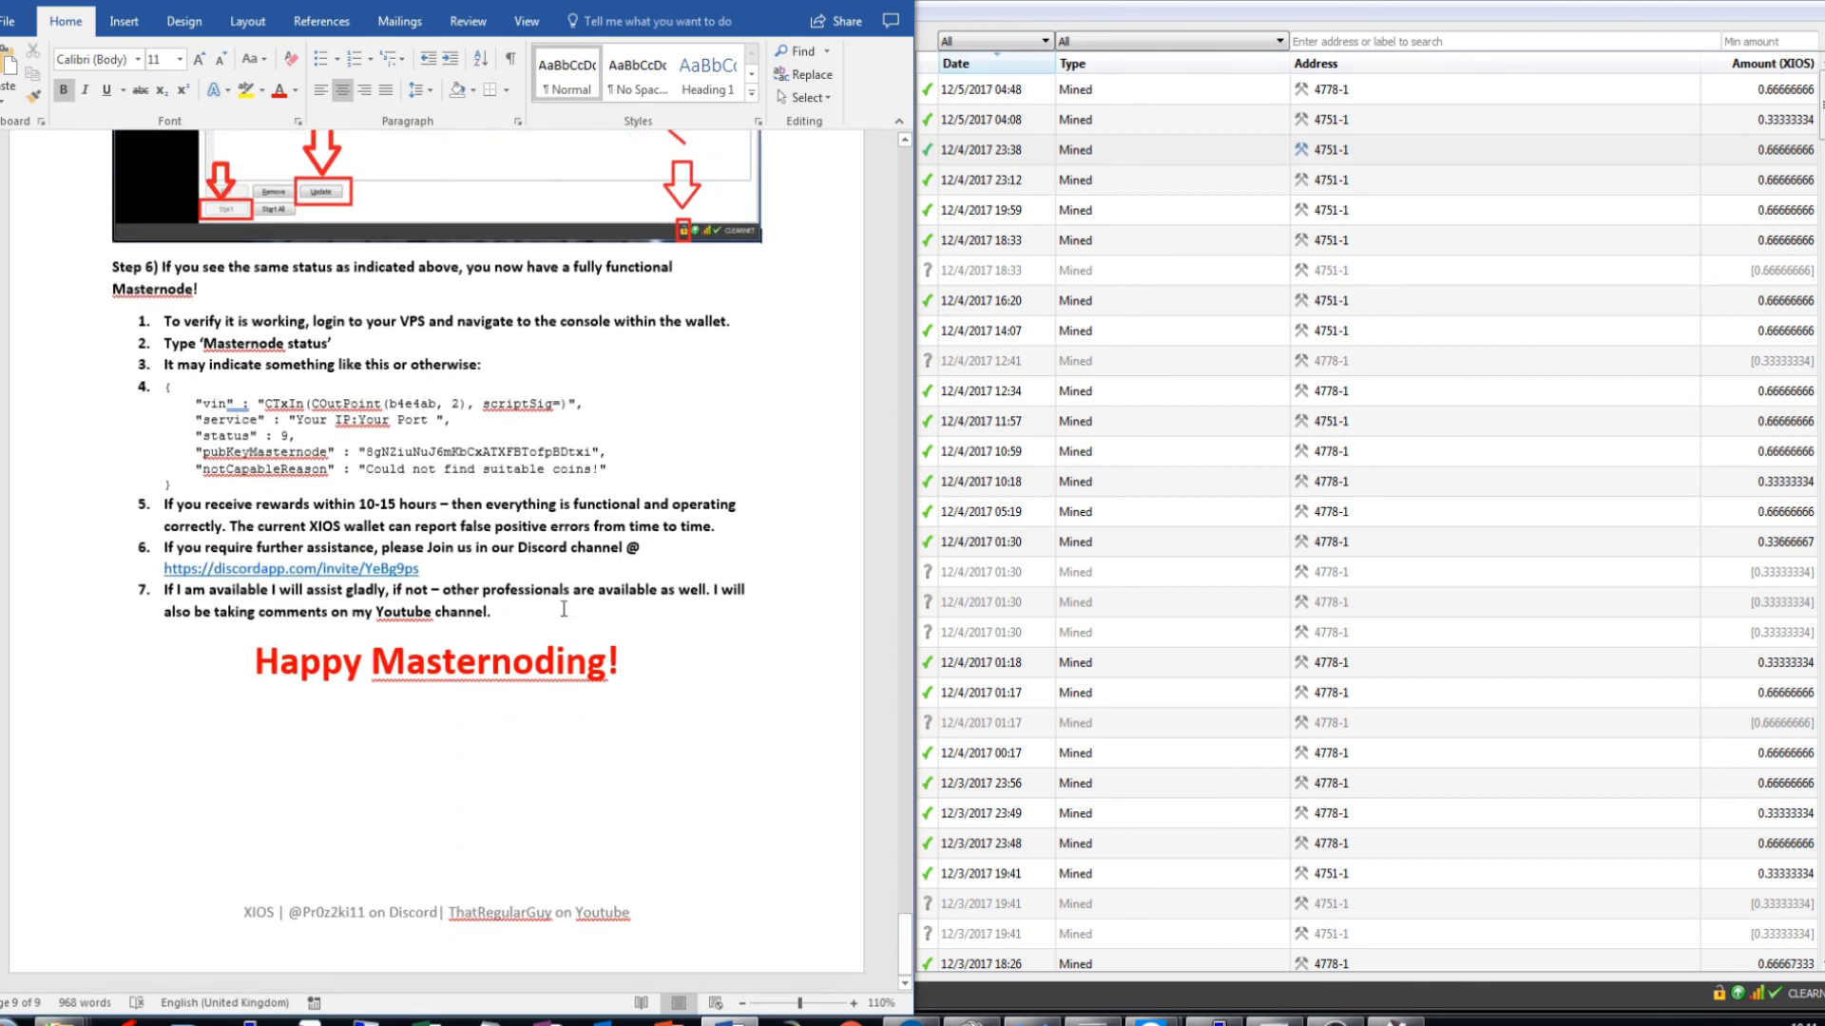
pyautogui.scroll(14, 722, 546)
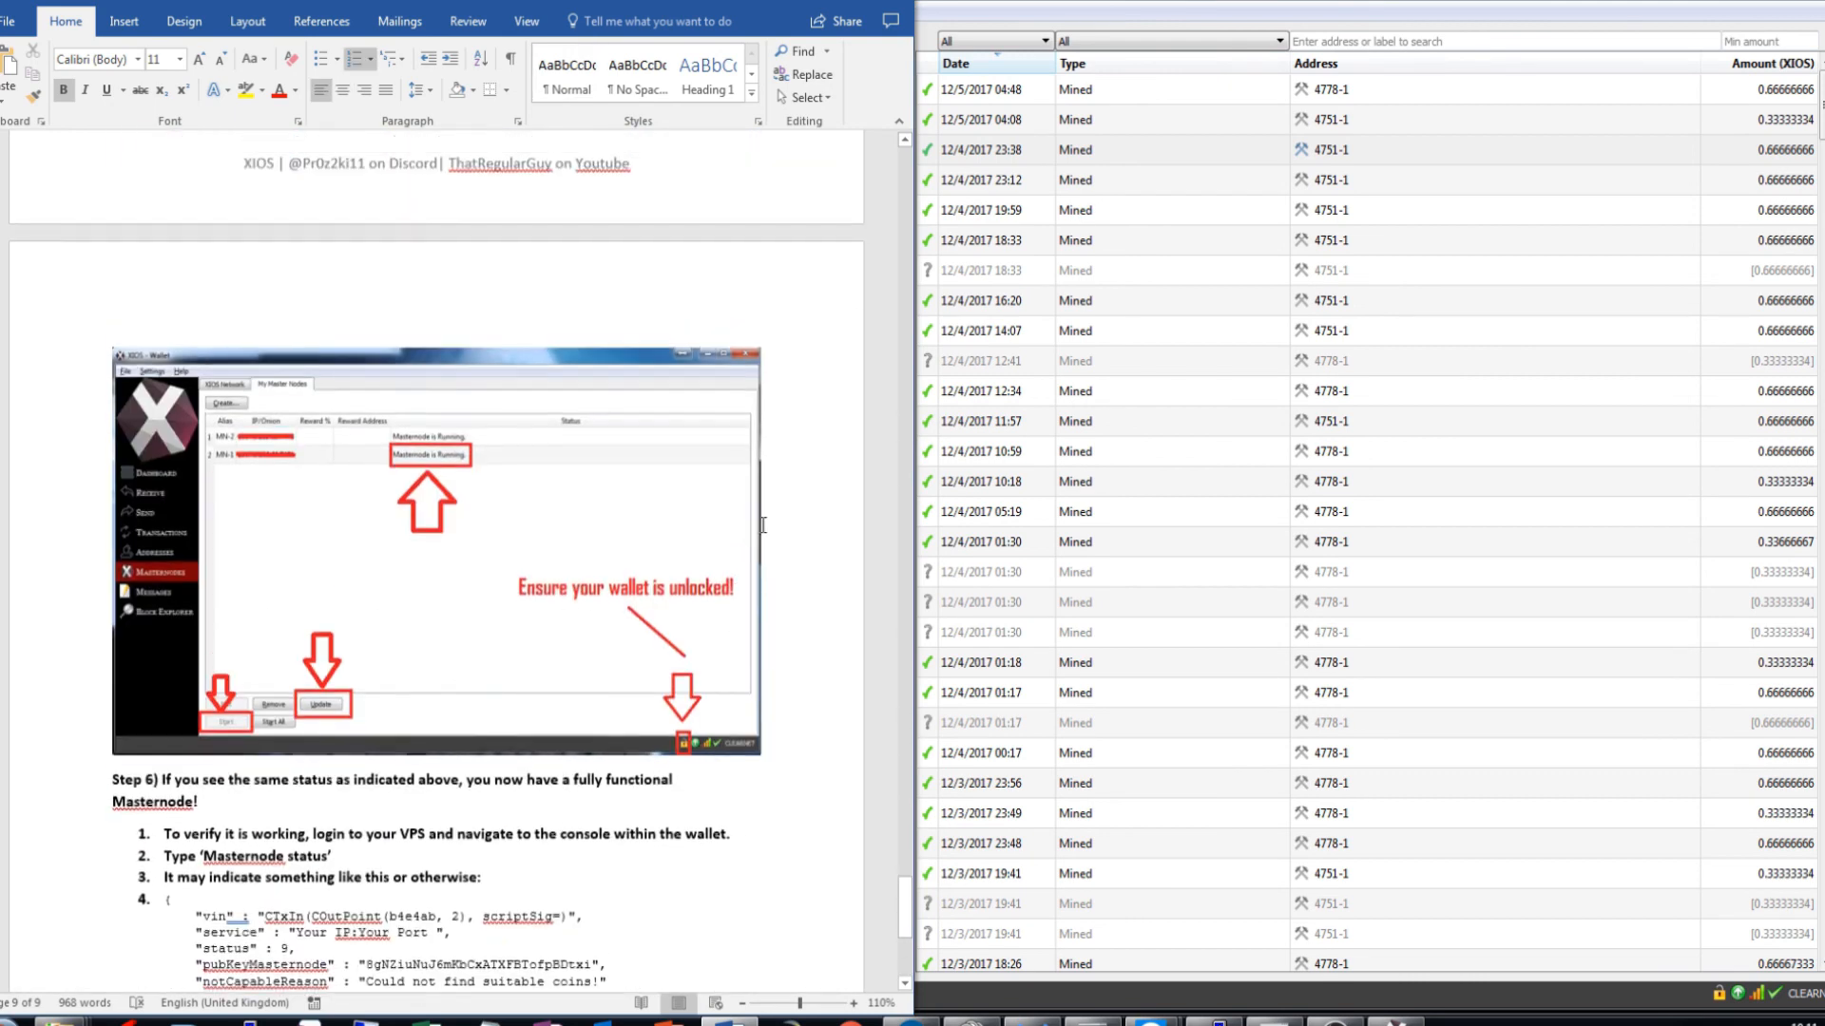
pyautogui.scroll(5, 744, 553)
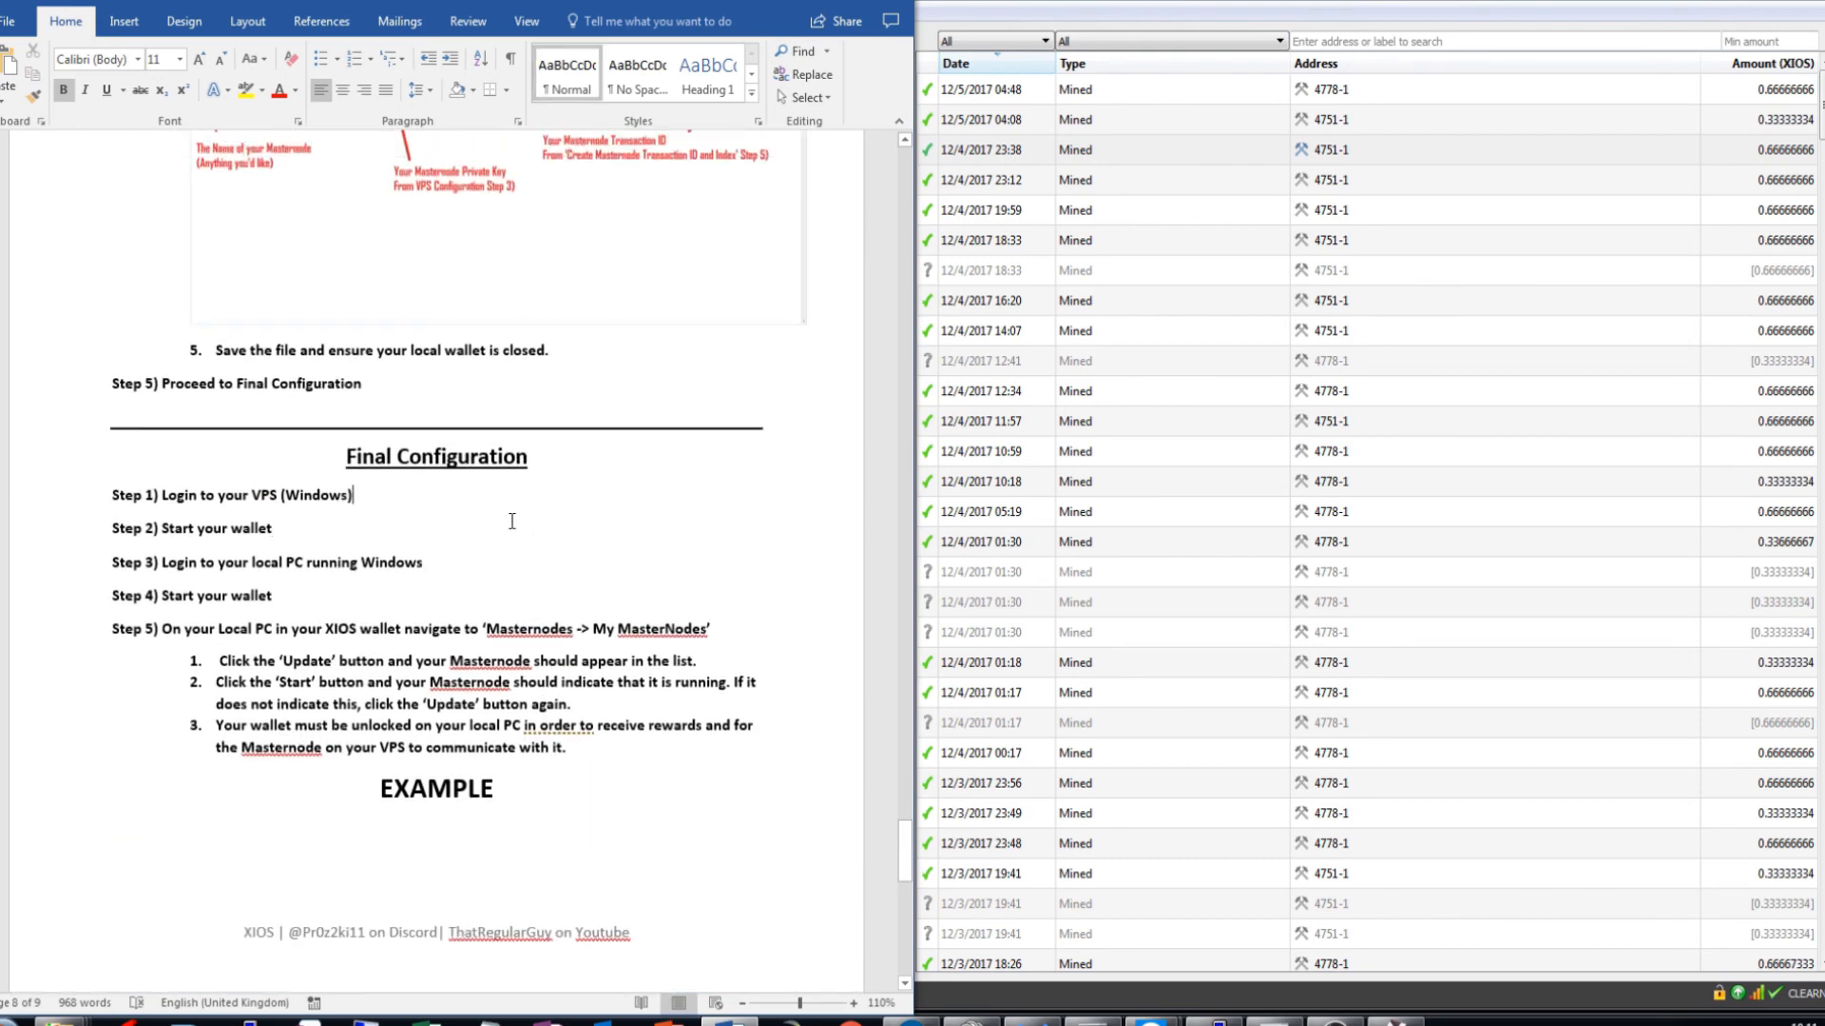
# Scroll up to the guide's title, then down to the 'Send Exactly 1000 XIOS' screenshot and Step 4
pyautogui.scroll(10, 511, 521)
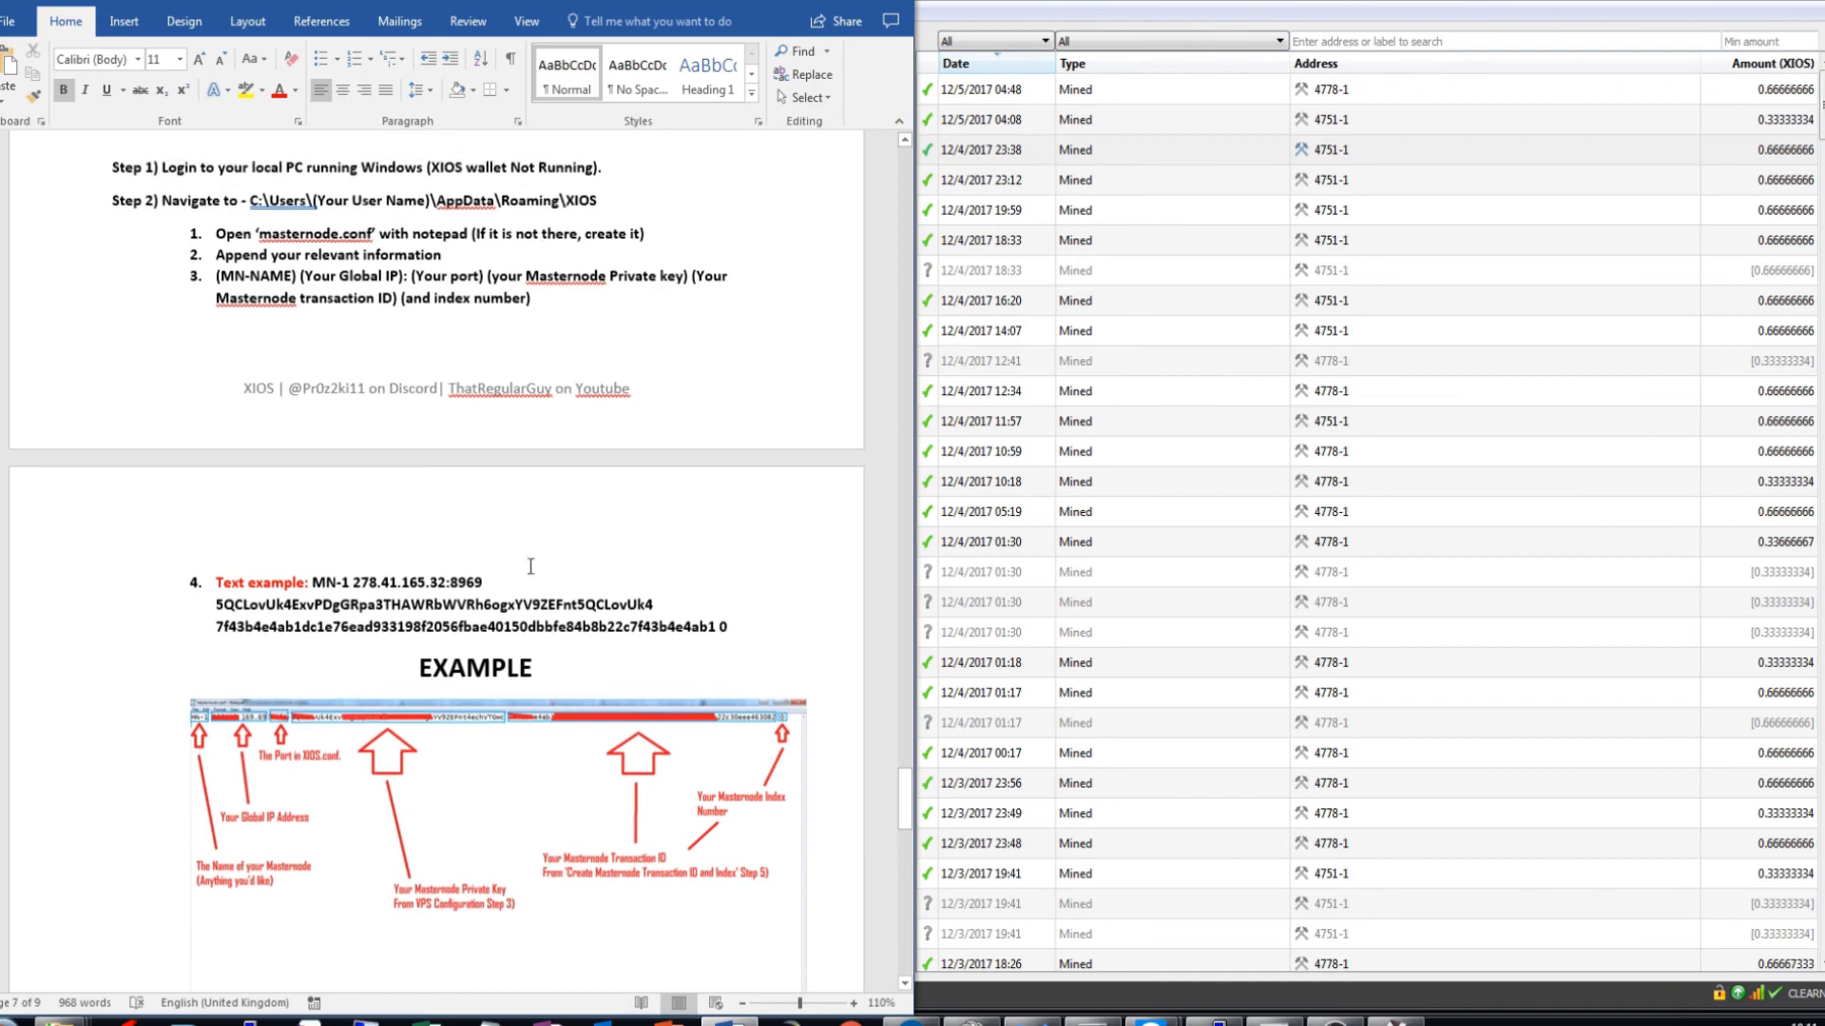
pyautogui.scroll(20, 513, 570)
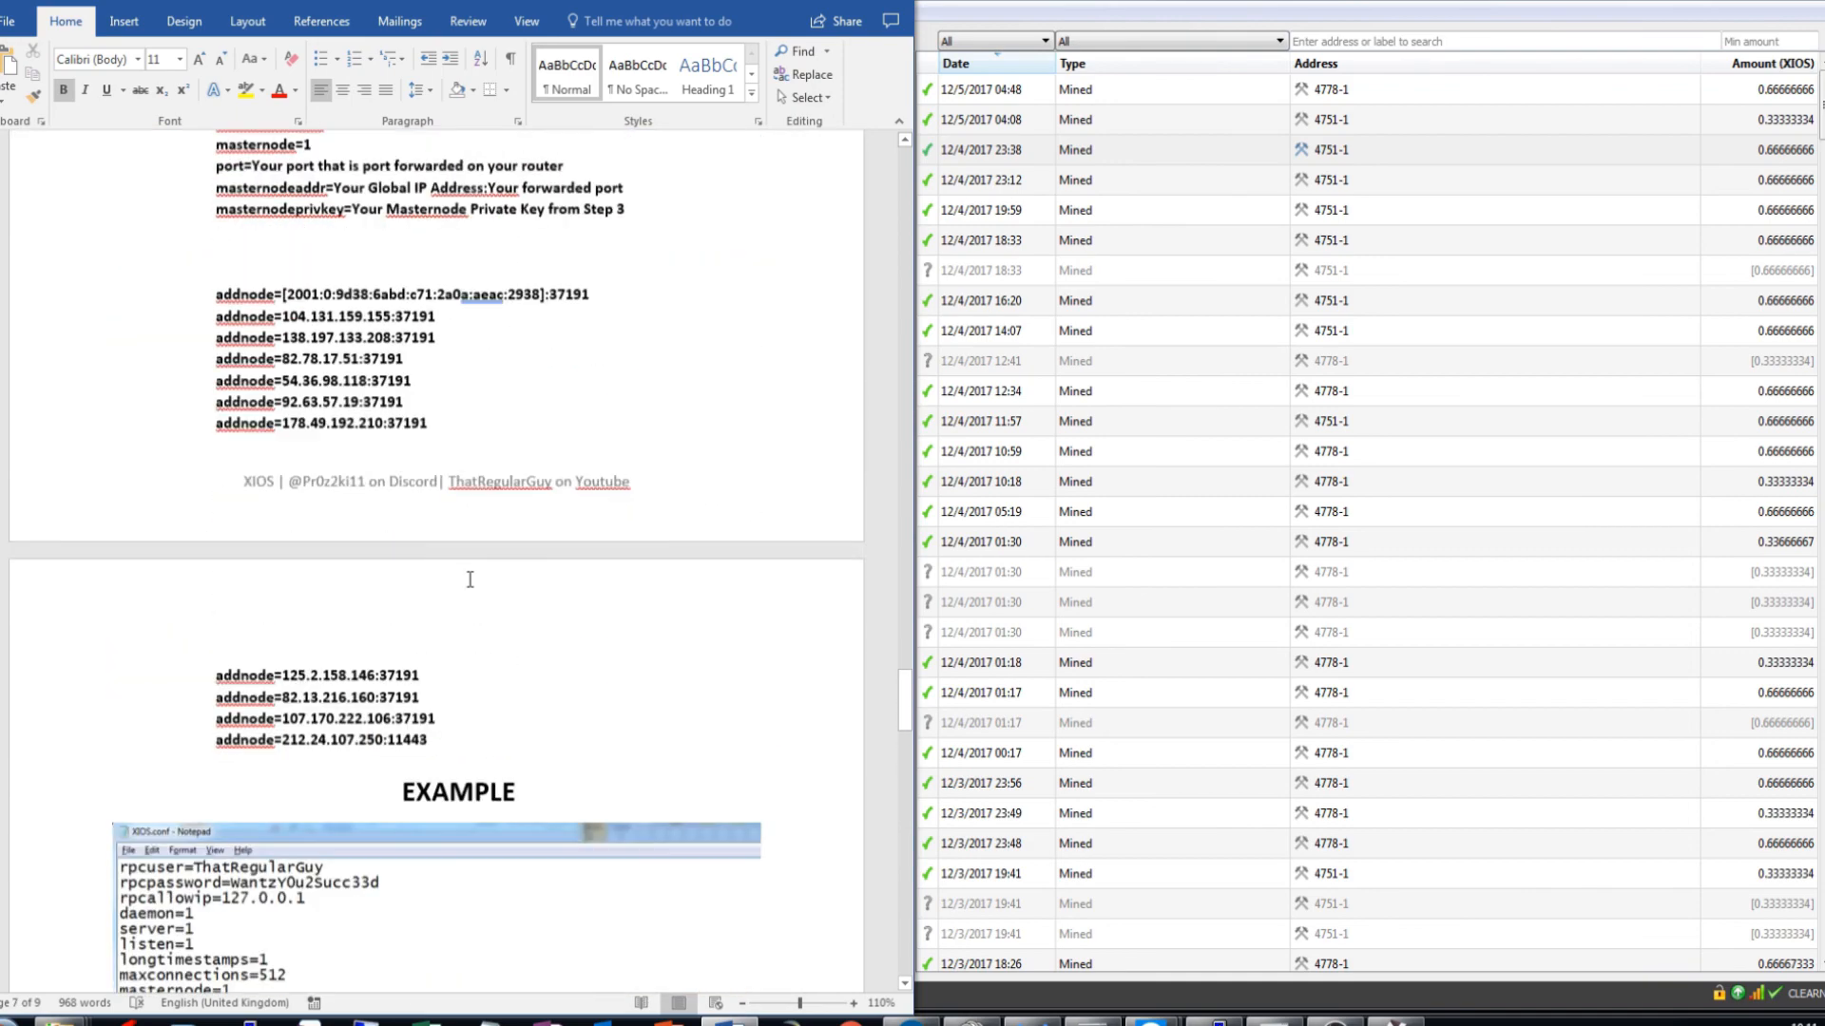
pyautogui.scroll(9, 469, 579)
pyautogui.moveTo(909, 637); pyautogui.dragTo(911, 288)
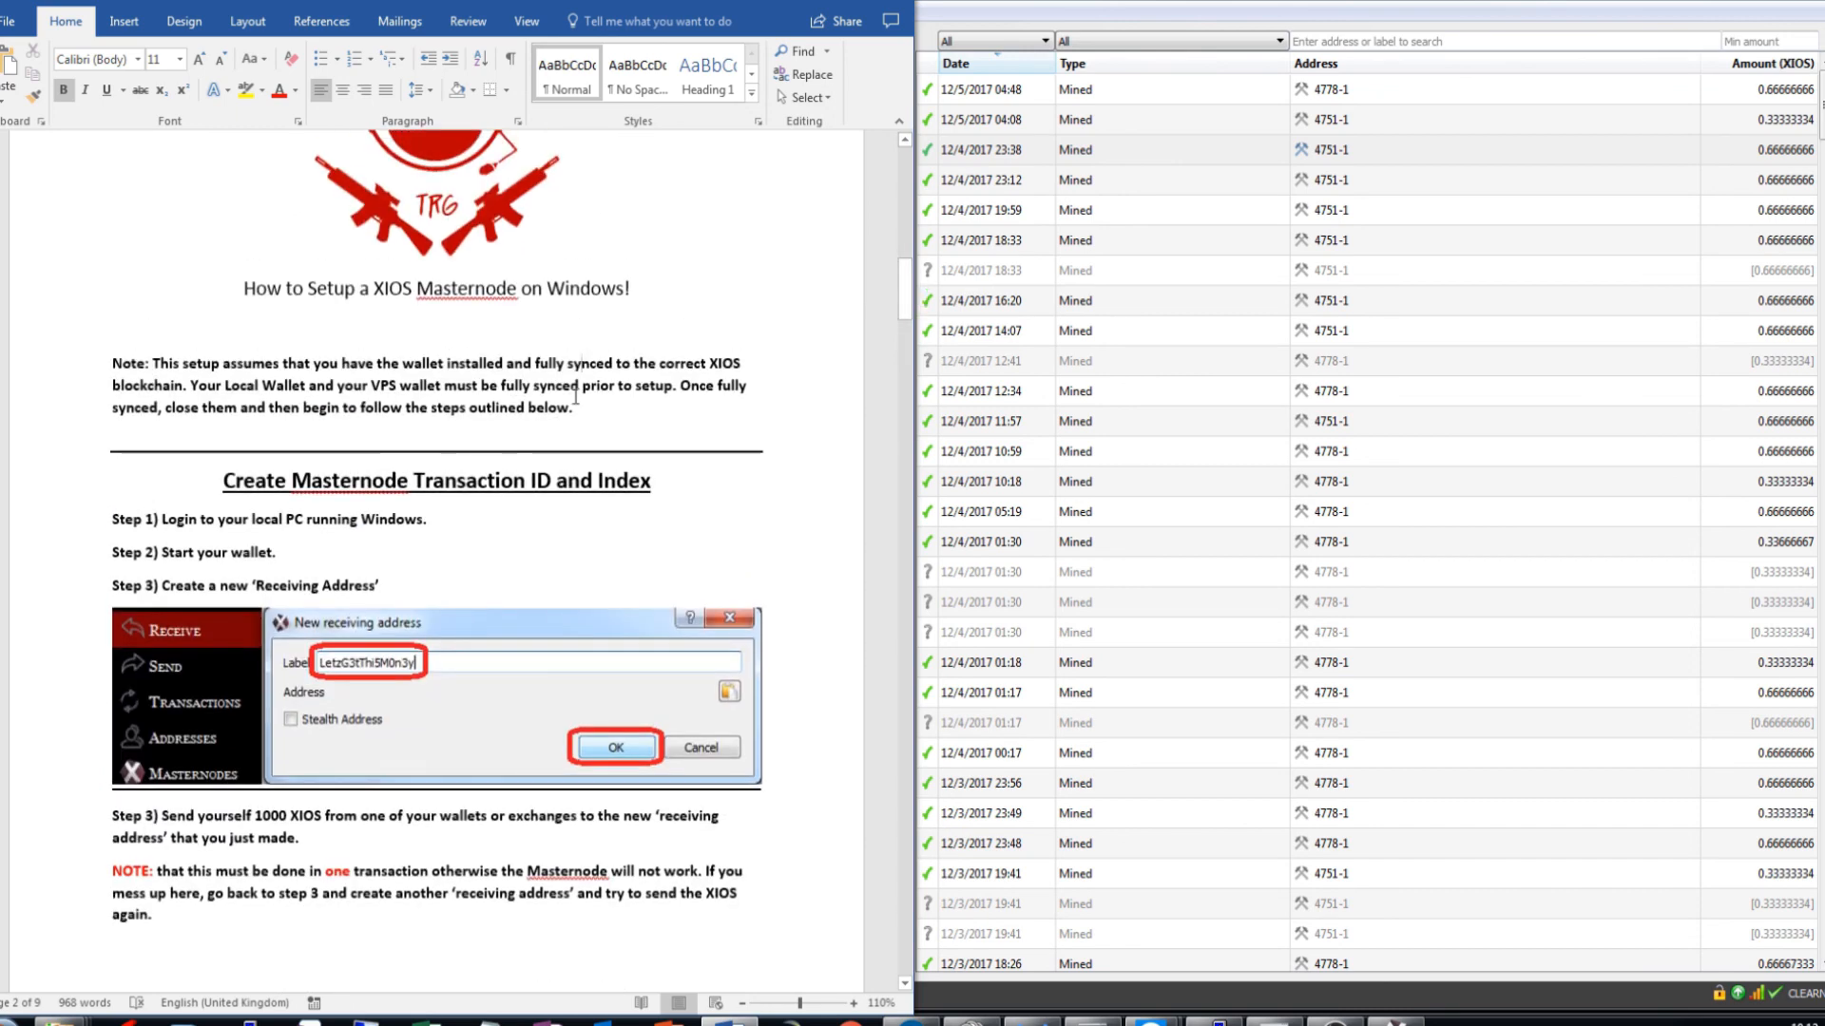
pyautogui.scroll(-8, 604, 412)
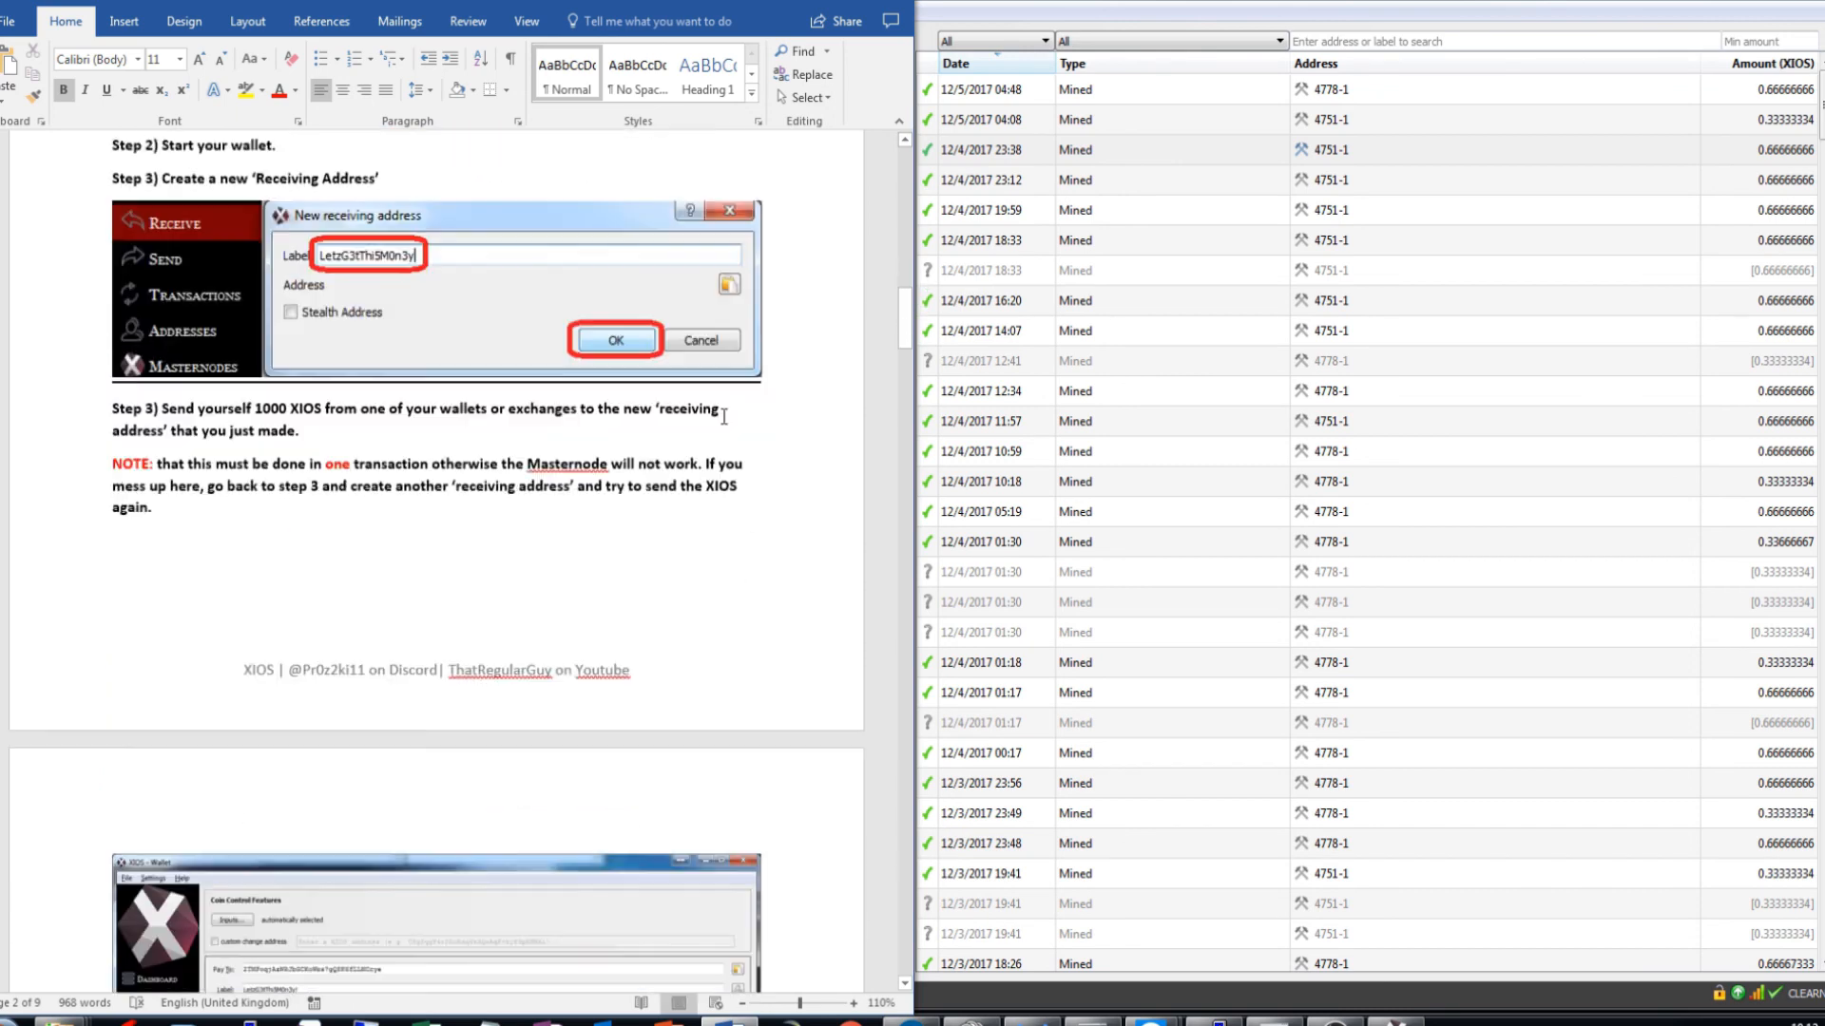
pyautogui.scroll(-2, 772, 599)
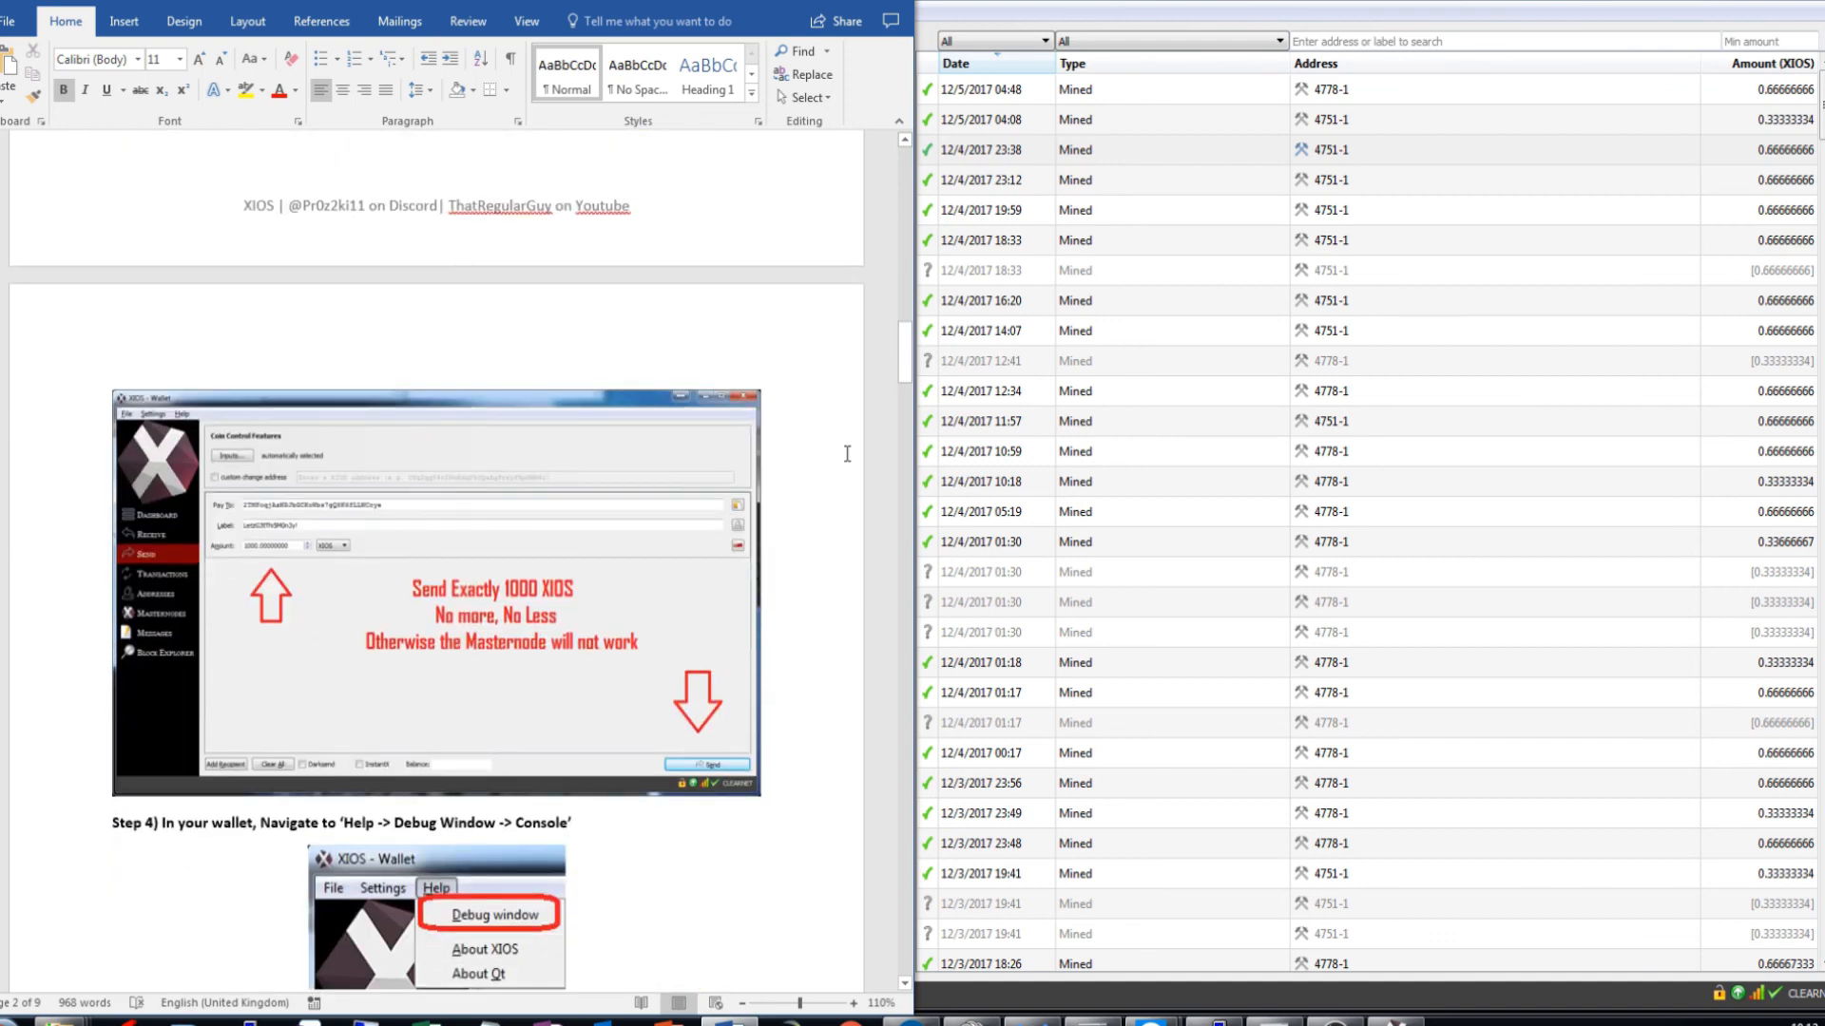